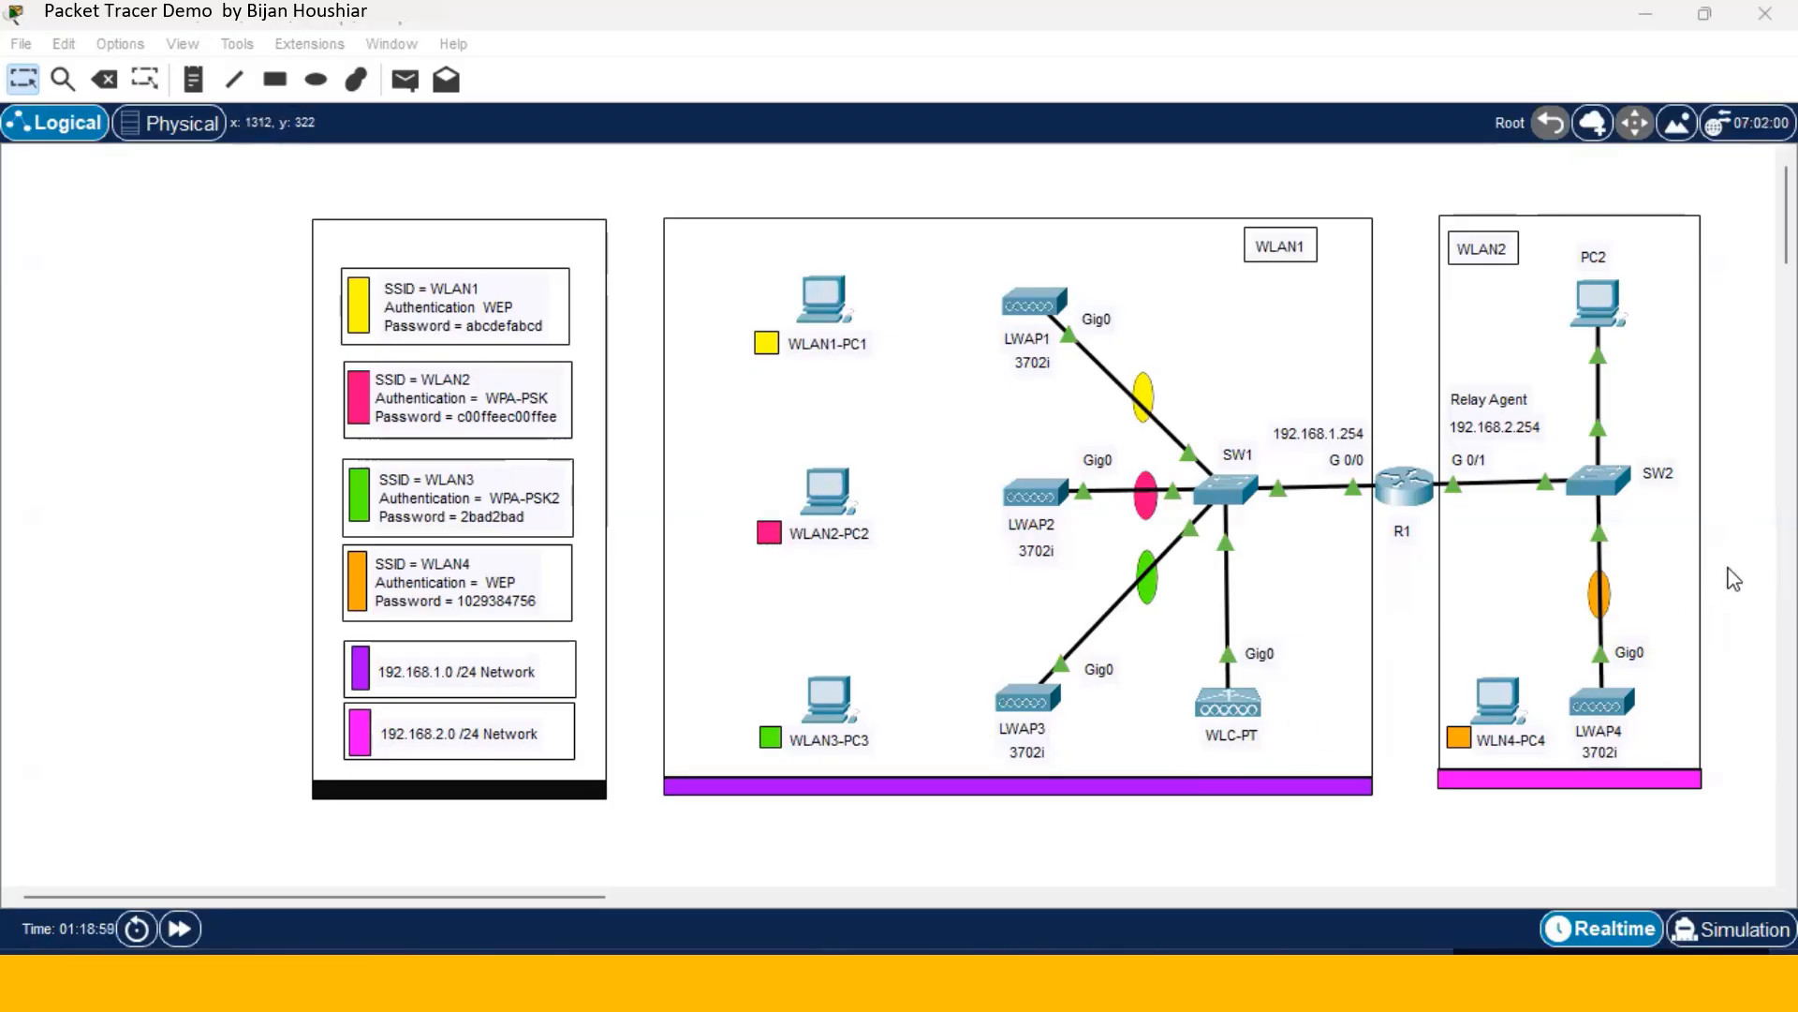
- Confirm WLAN1-PC1 and WLAN2-PC2 wireless interfaces use SSIDs WLAN1 and WLAN2
{"action": "left_click", "coordinate": [813, 305]}
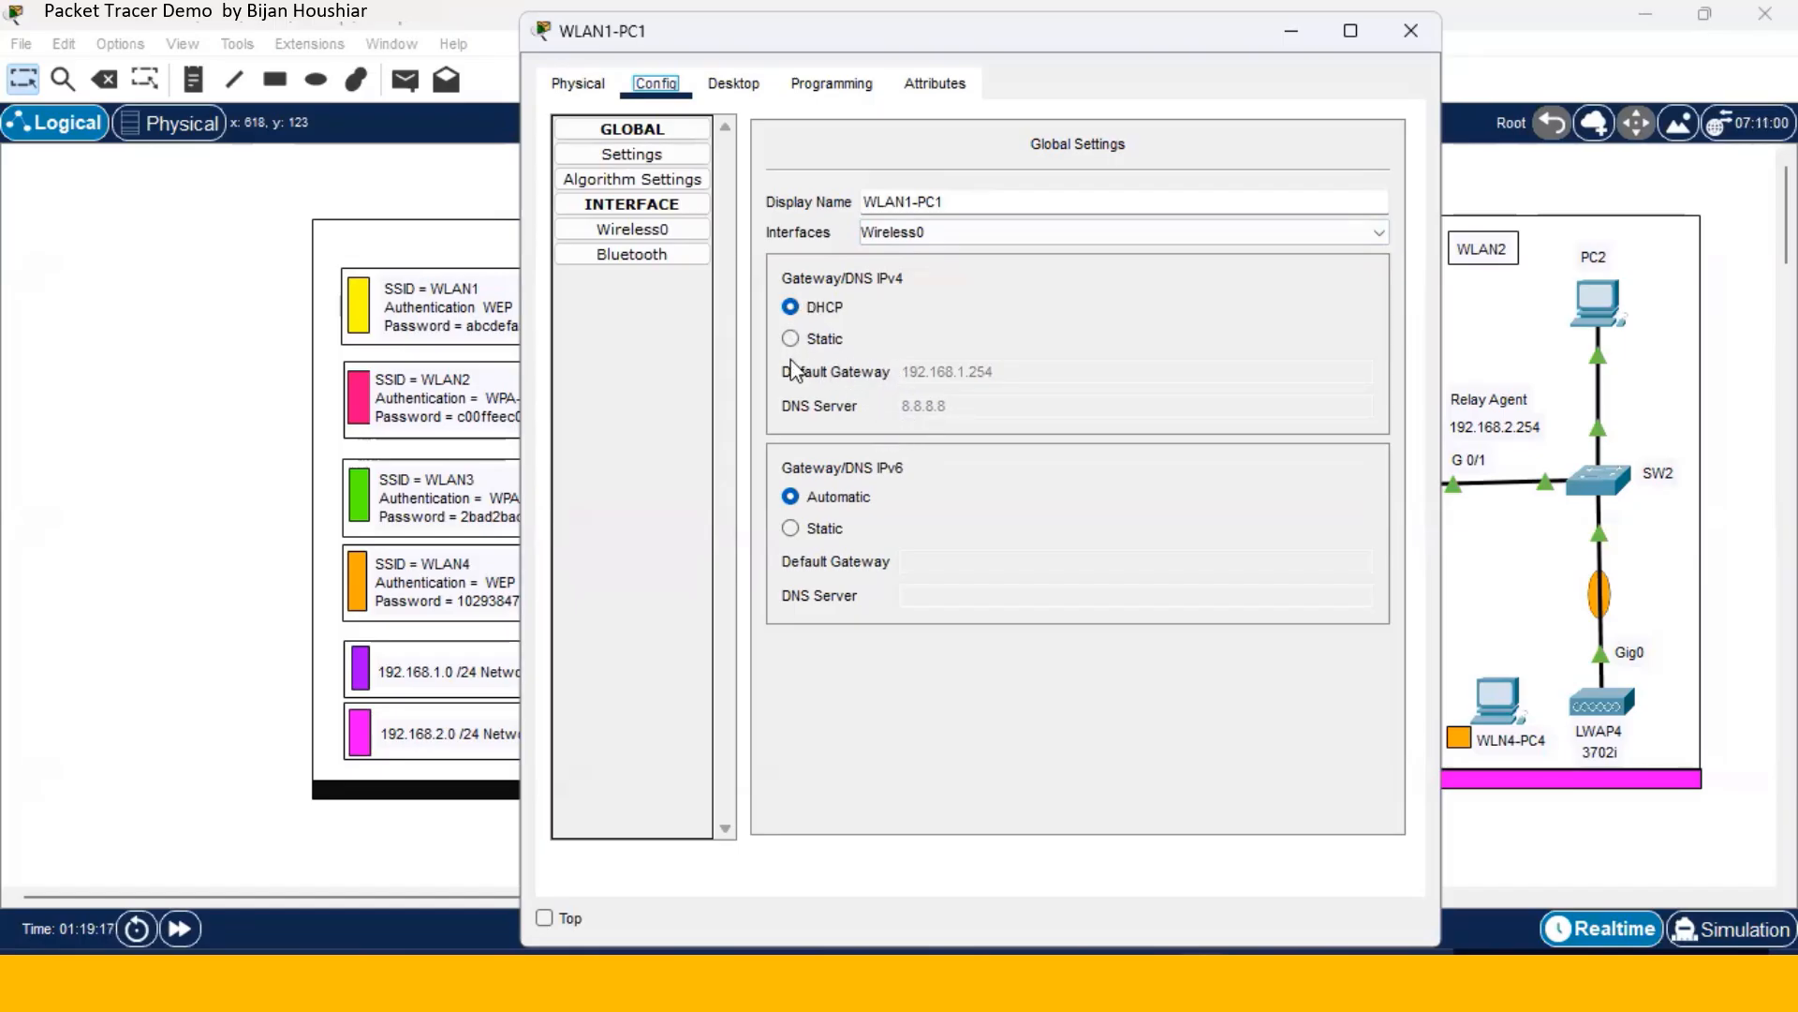
{"action": "left_click", "coordinate": [676, 234]}
{"action": "left_click", "coordinate": [680, 244]}
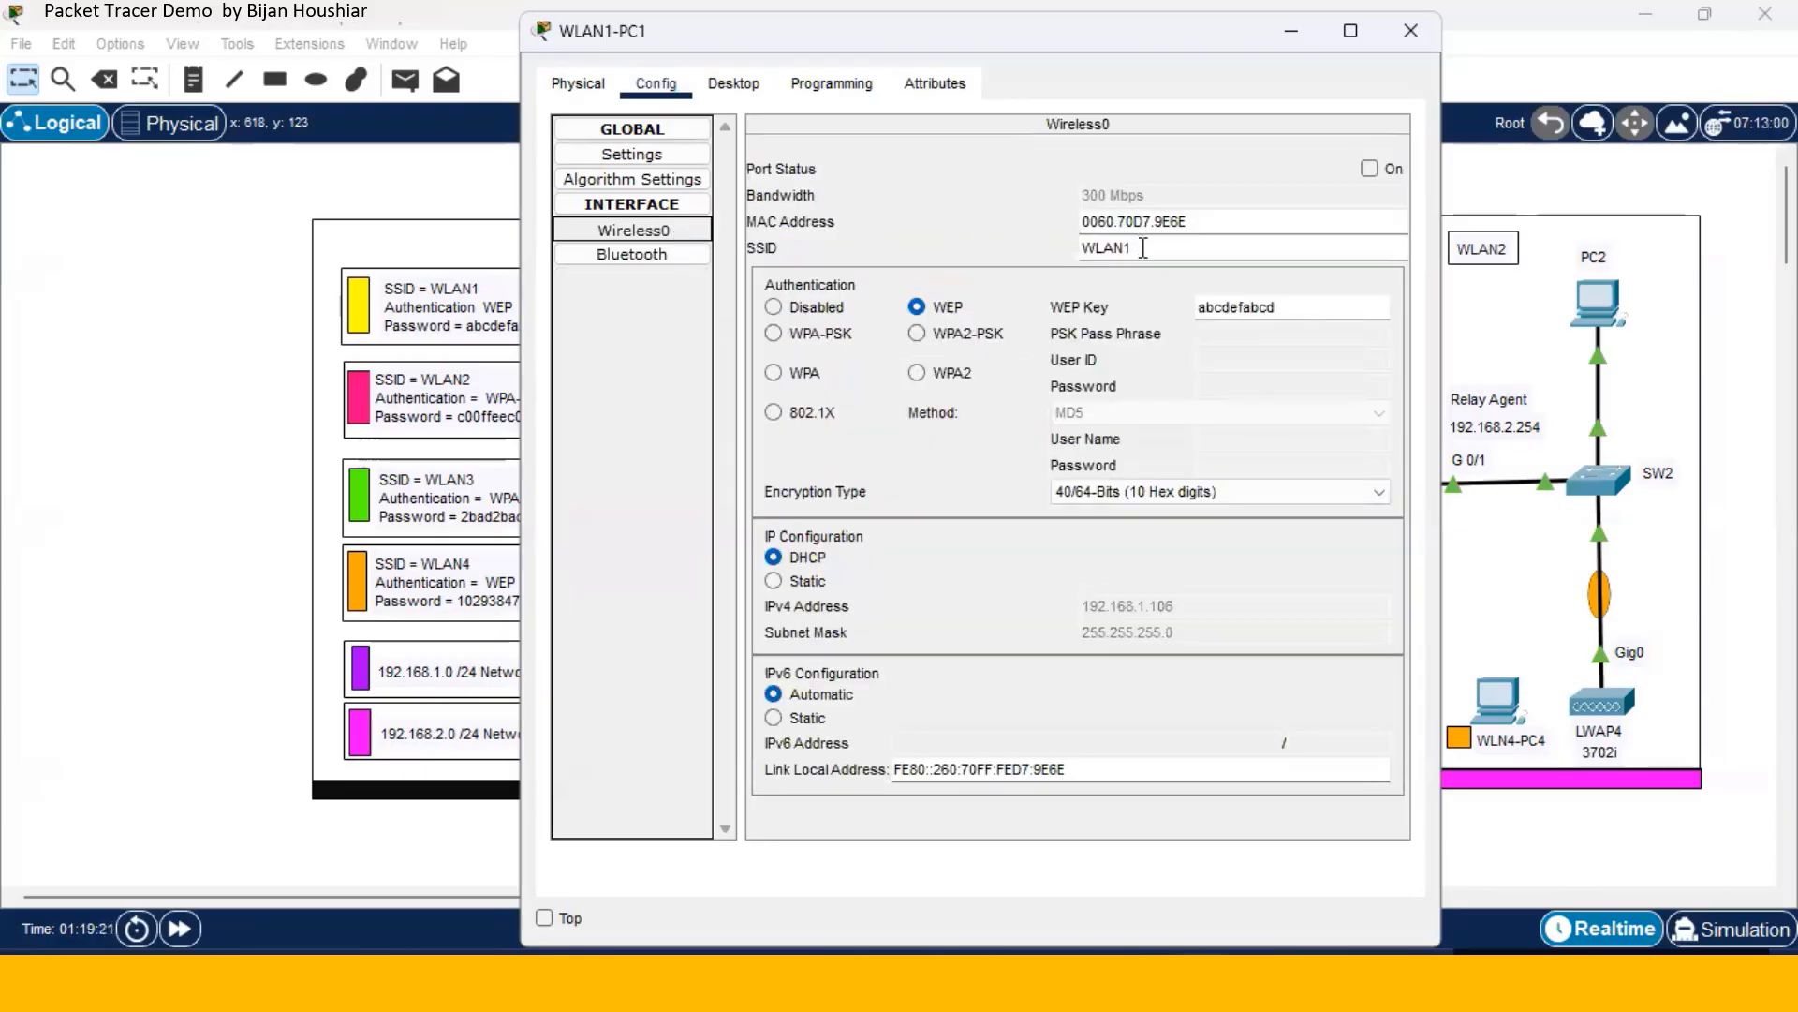
{"action": "double_click", "coordinate": [1087, 247]}
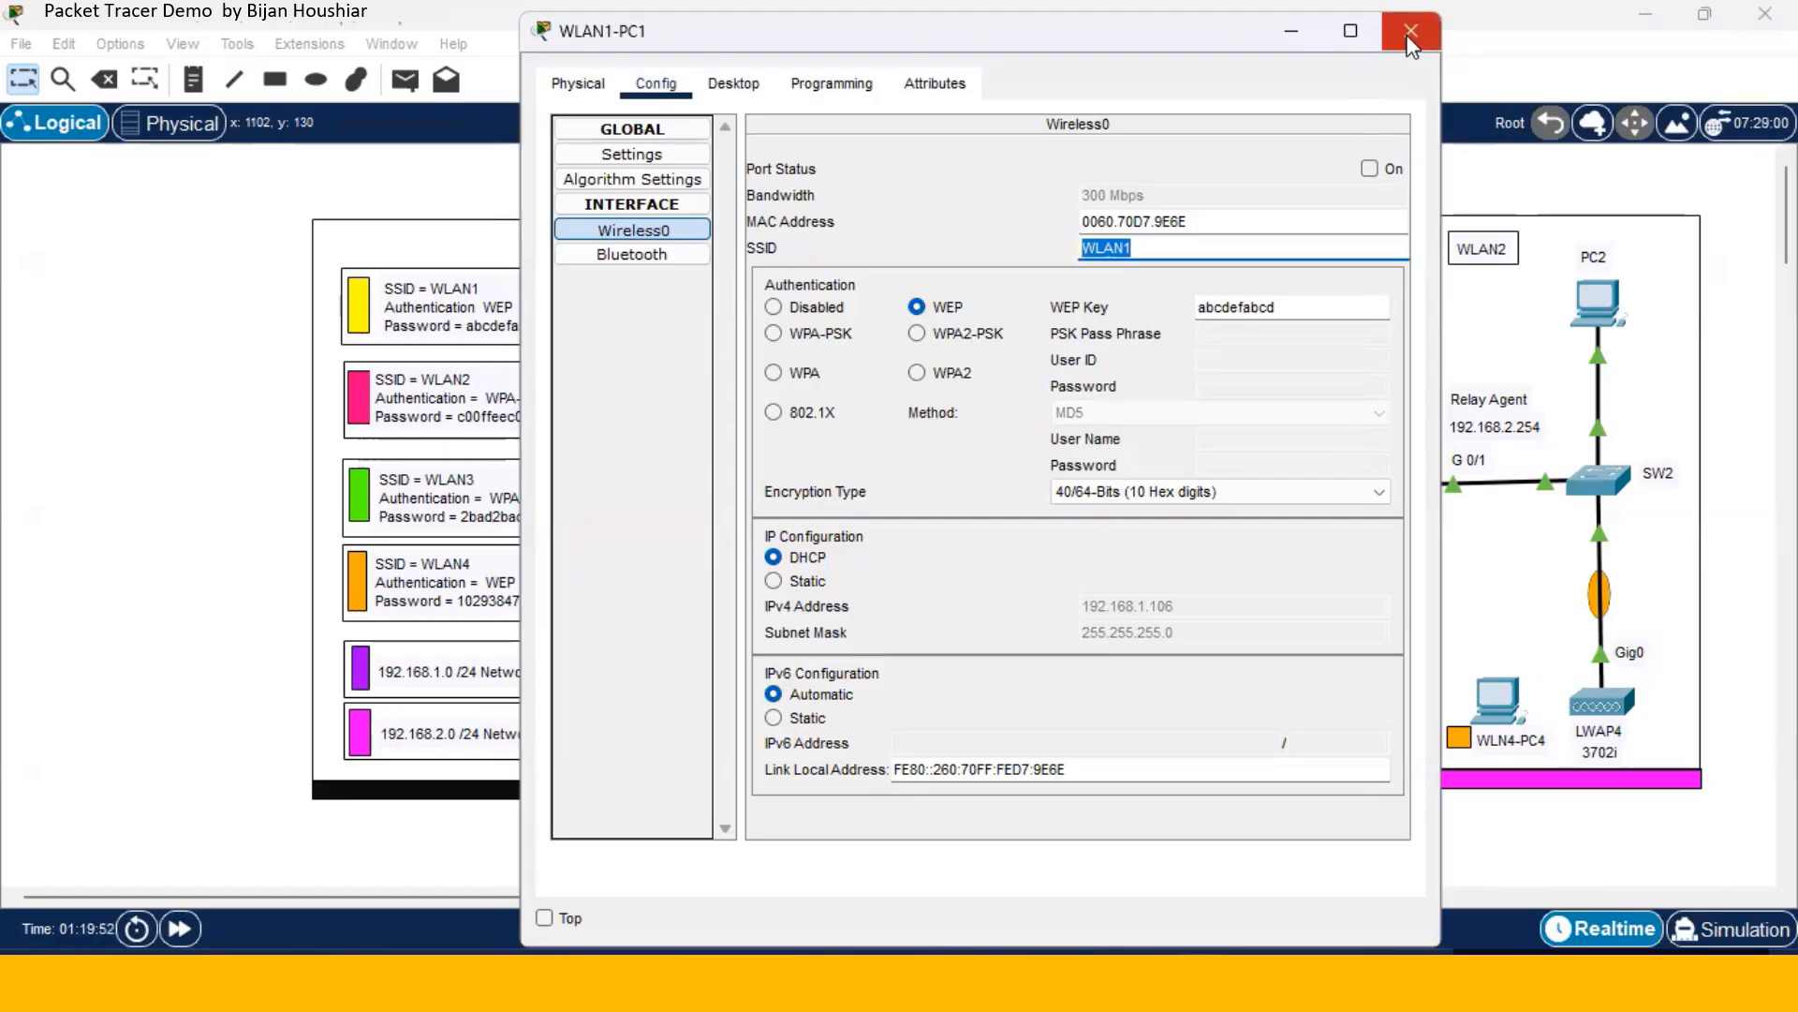
{"action": "left_click", "coordinate": [1410, 31]}
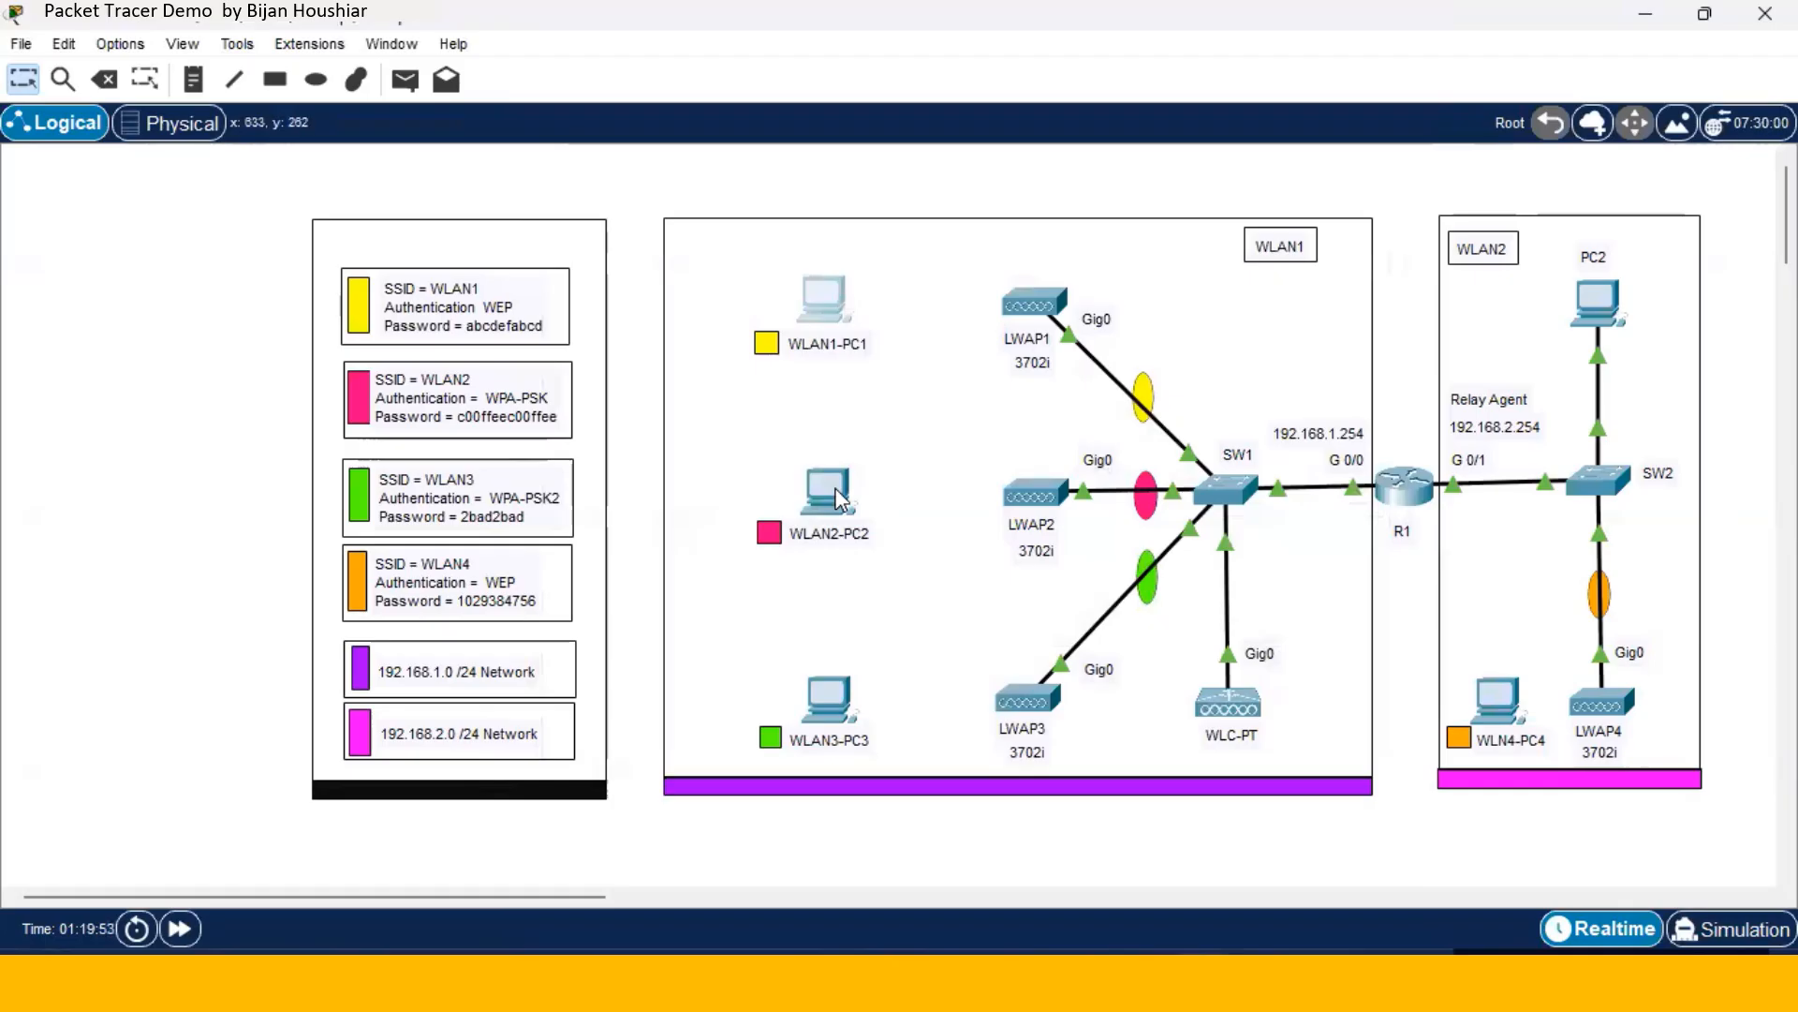
{"action": "left_click", "coordinate": [836, 494]}
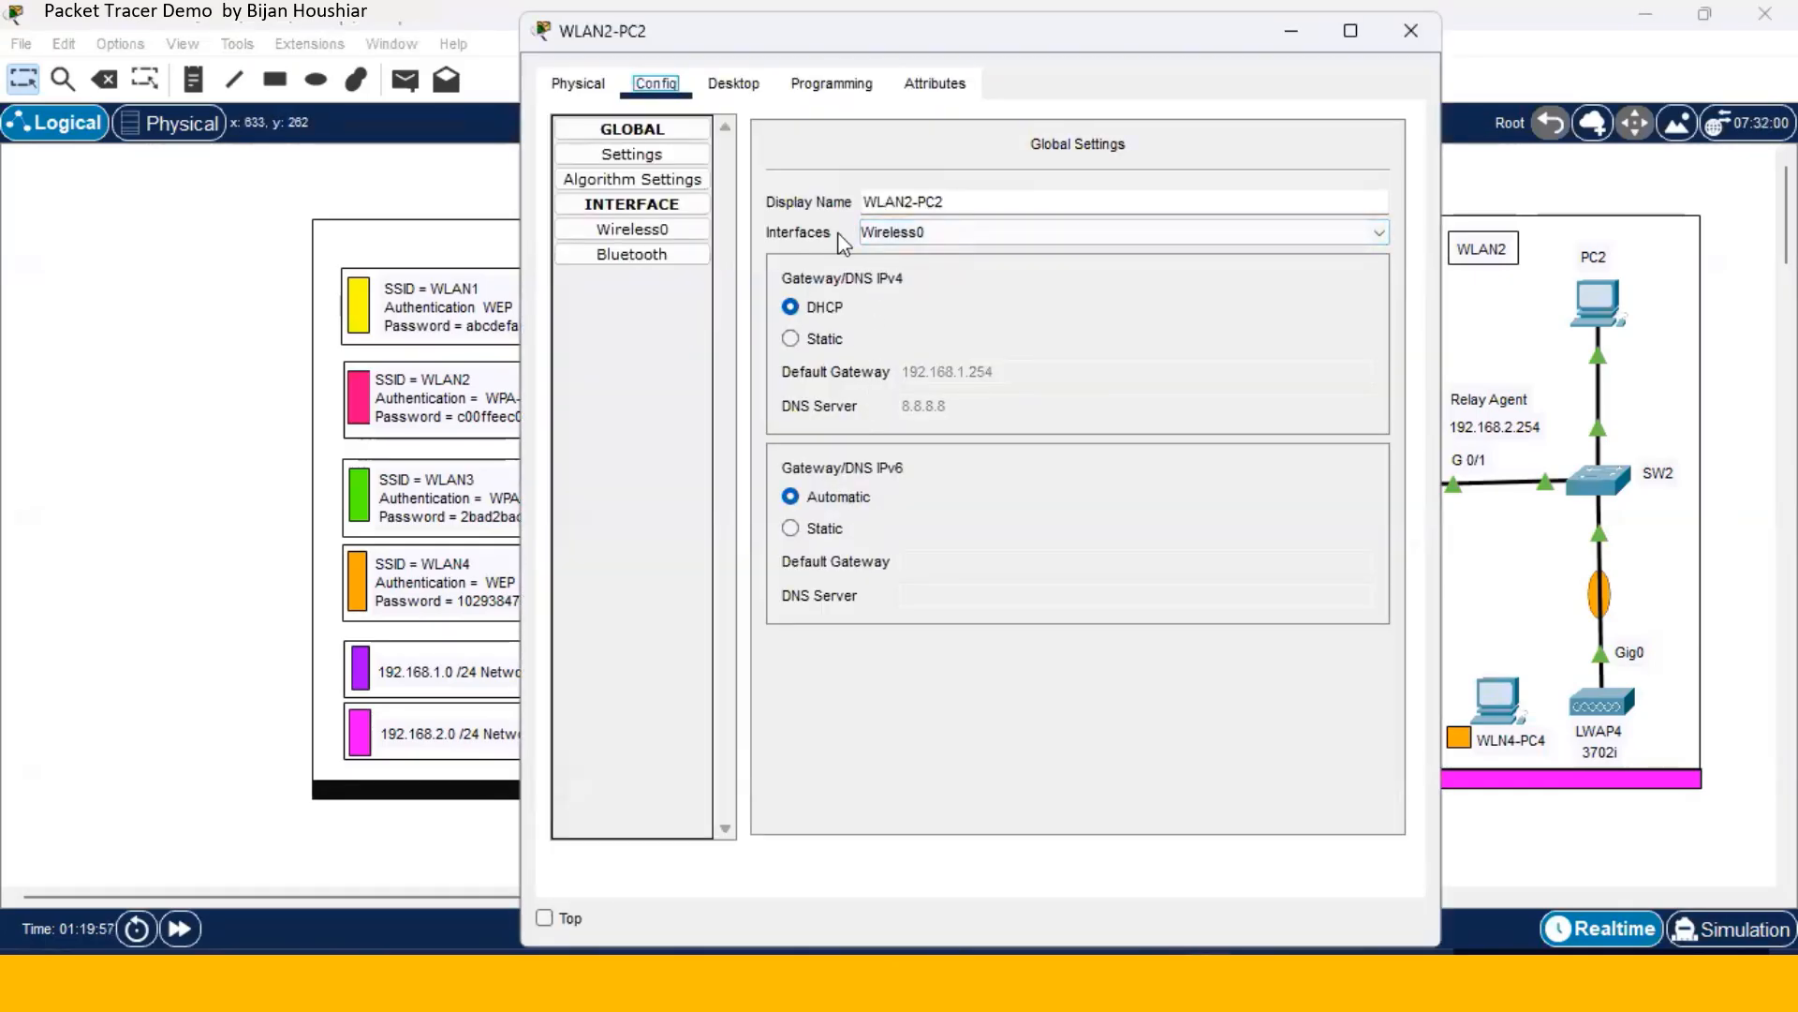
{"action": "left_click", "coordinate": [678, 235]}
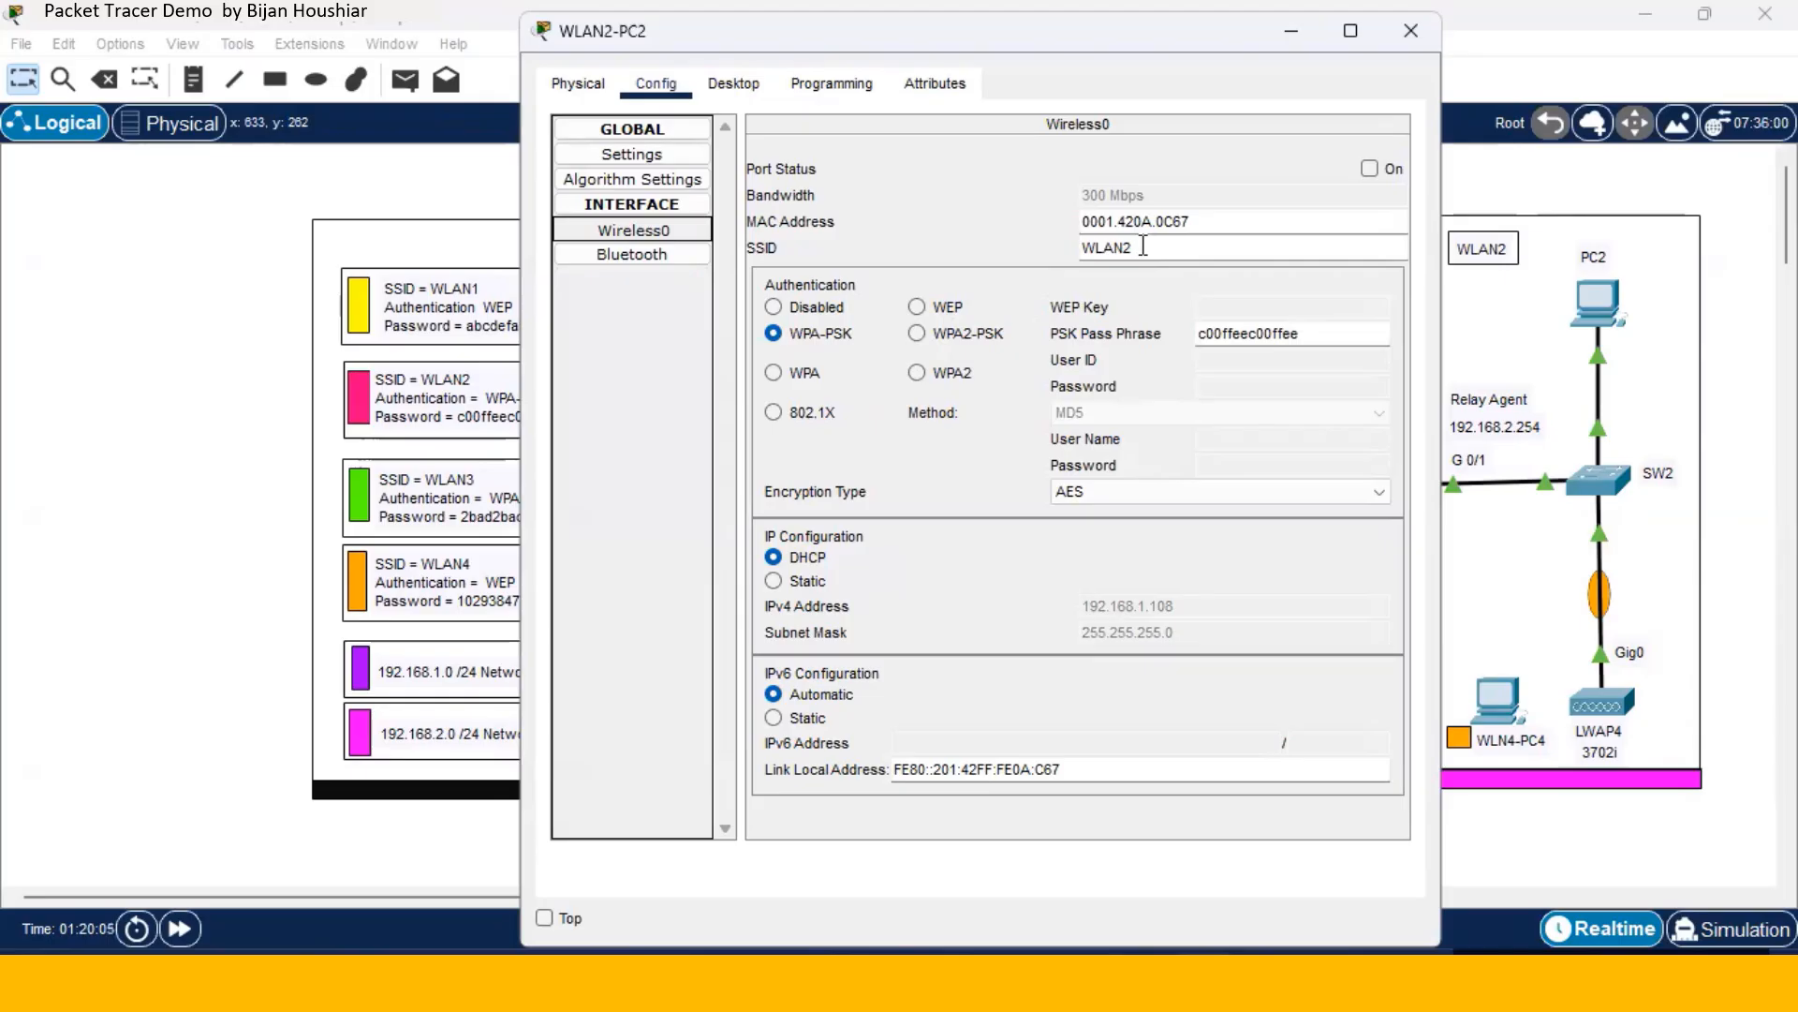
{"action": "left_click_drag", "start_coordinate": [1143, 247], "coordinate": [1078, 254]}
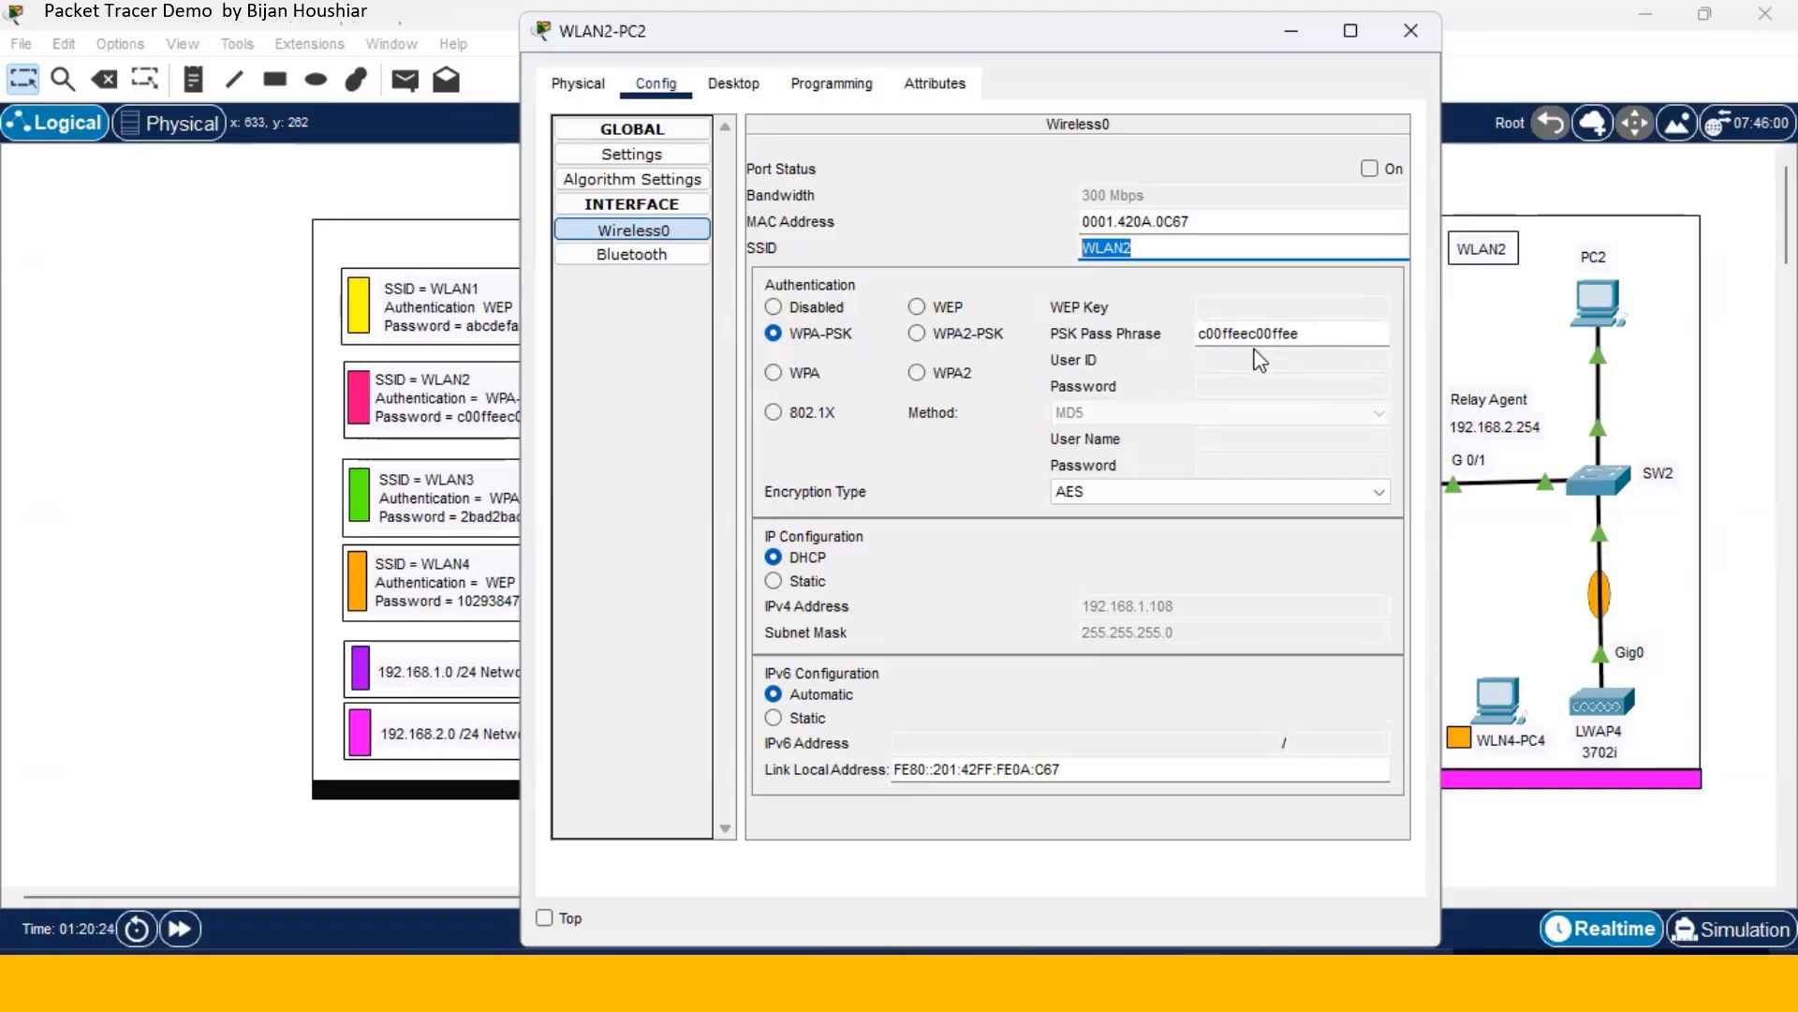
{"action": "left_click", "coordinate": [1411, 31]}
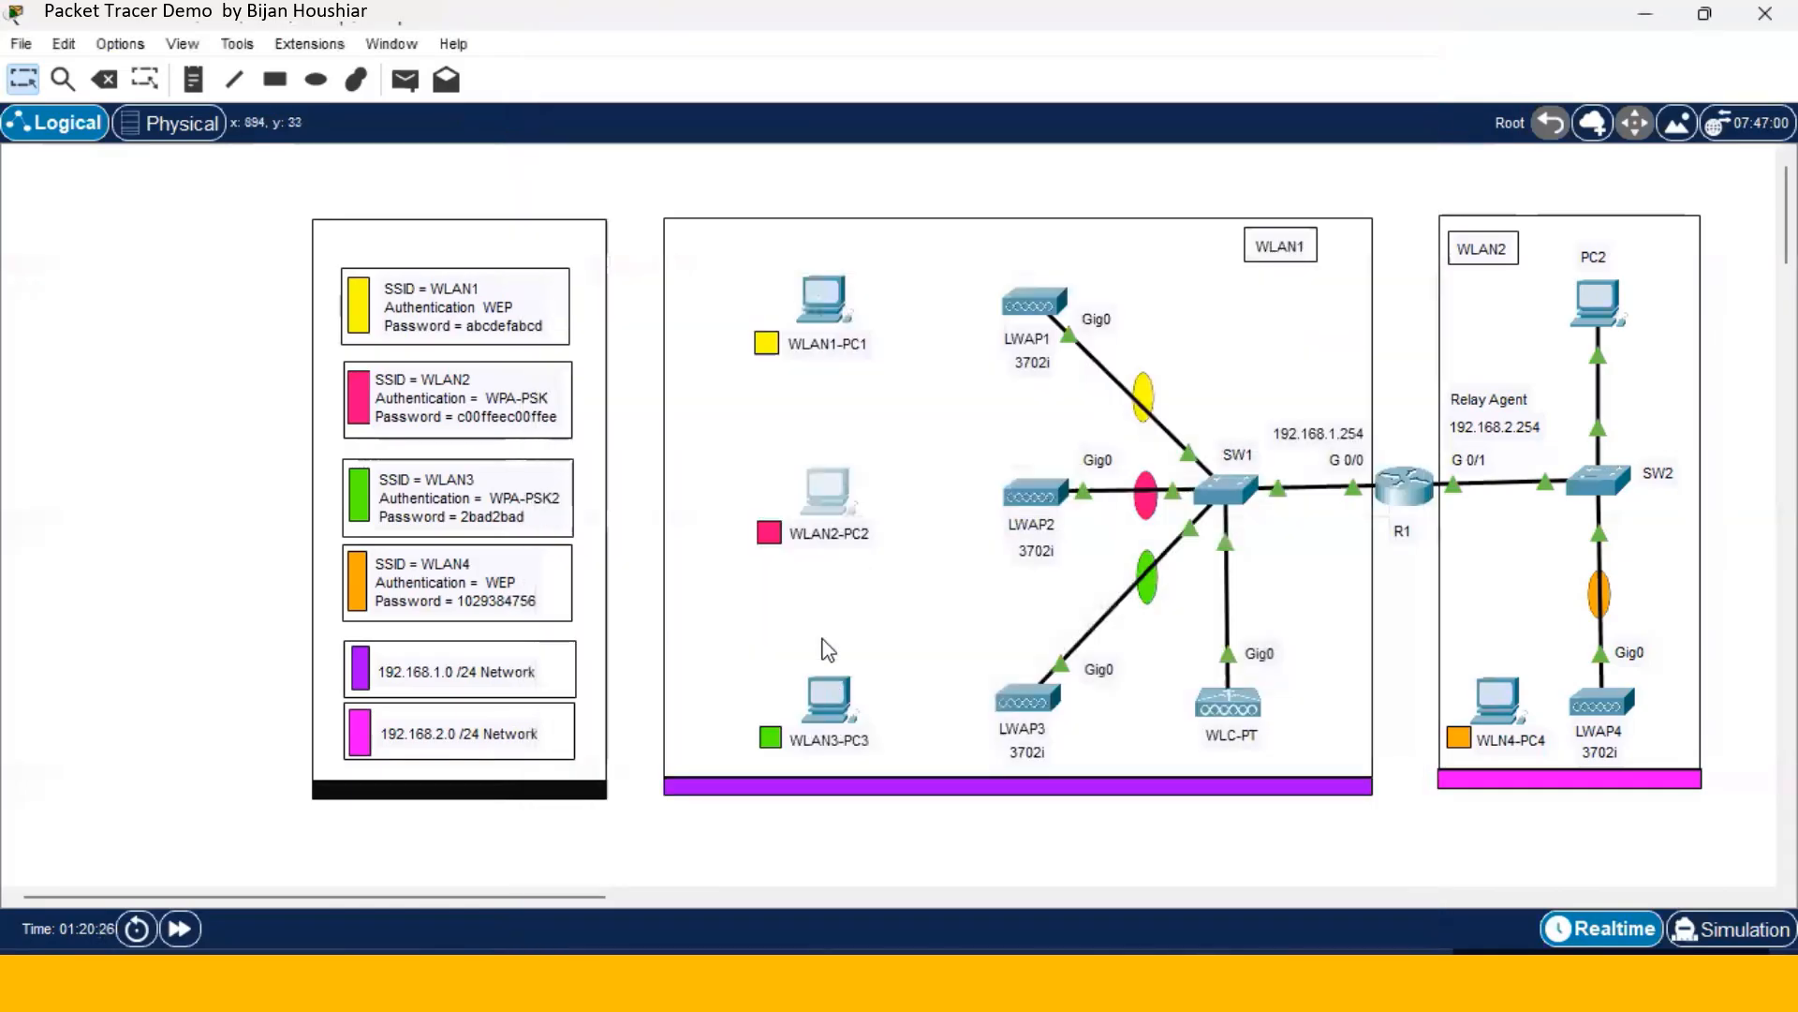
- Confirm WLAN3-PC3 and WLAN4-PC4 wireless interfaces use SSIDs WLAN3 and WLAN4
{"action": "left_click", "coordinate": [831, 697]}
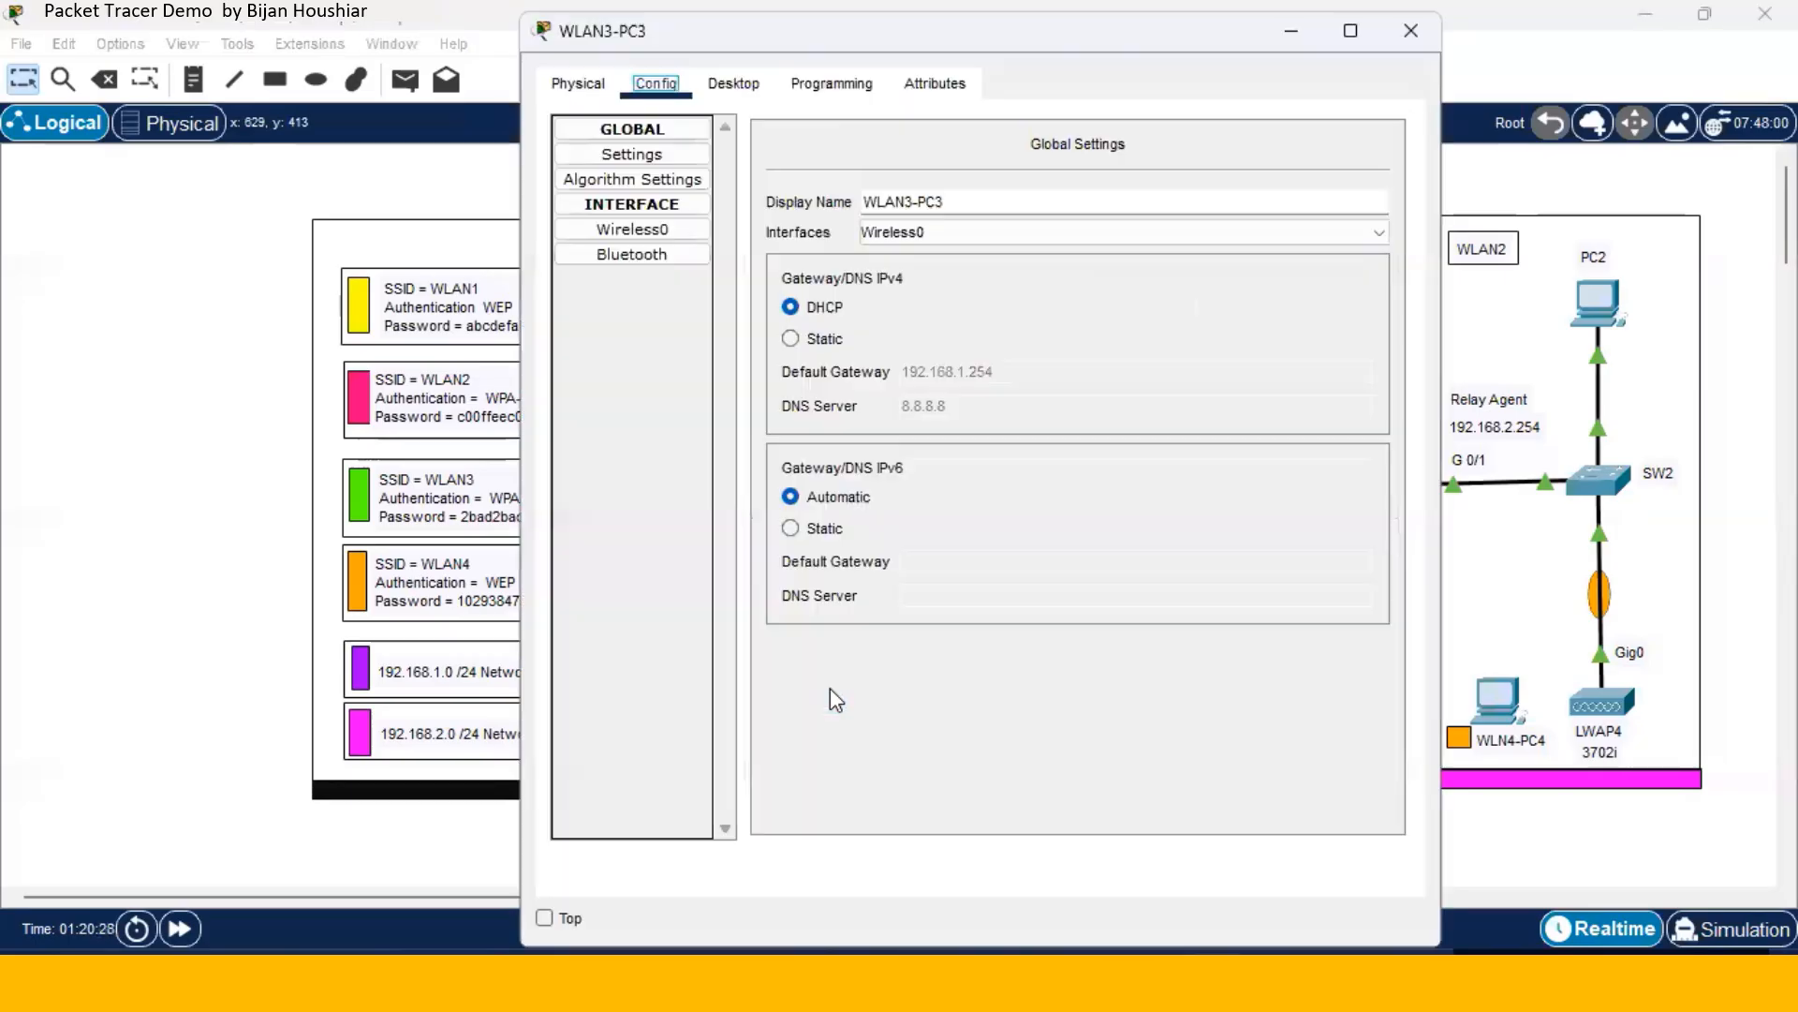
{"action": "left_click", "coordinate": [653, 231]}
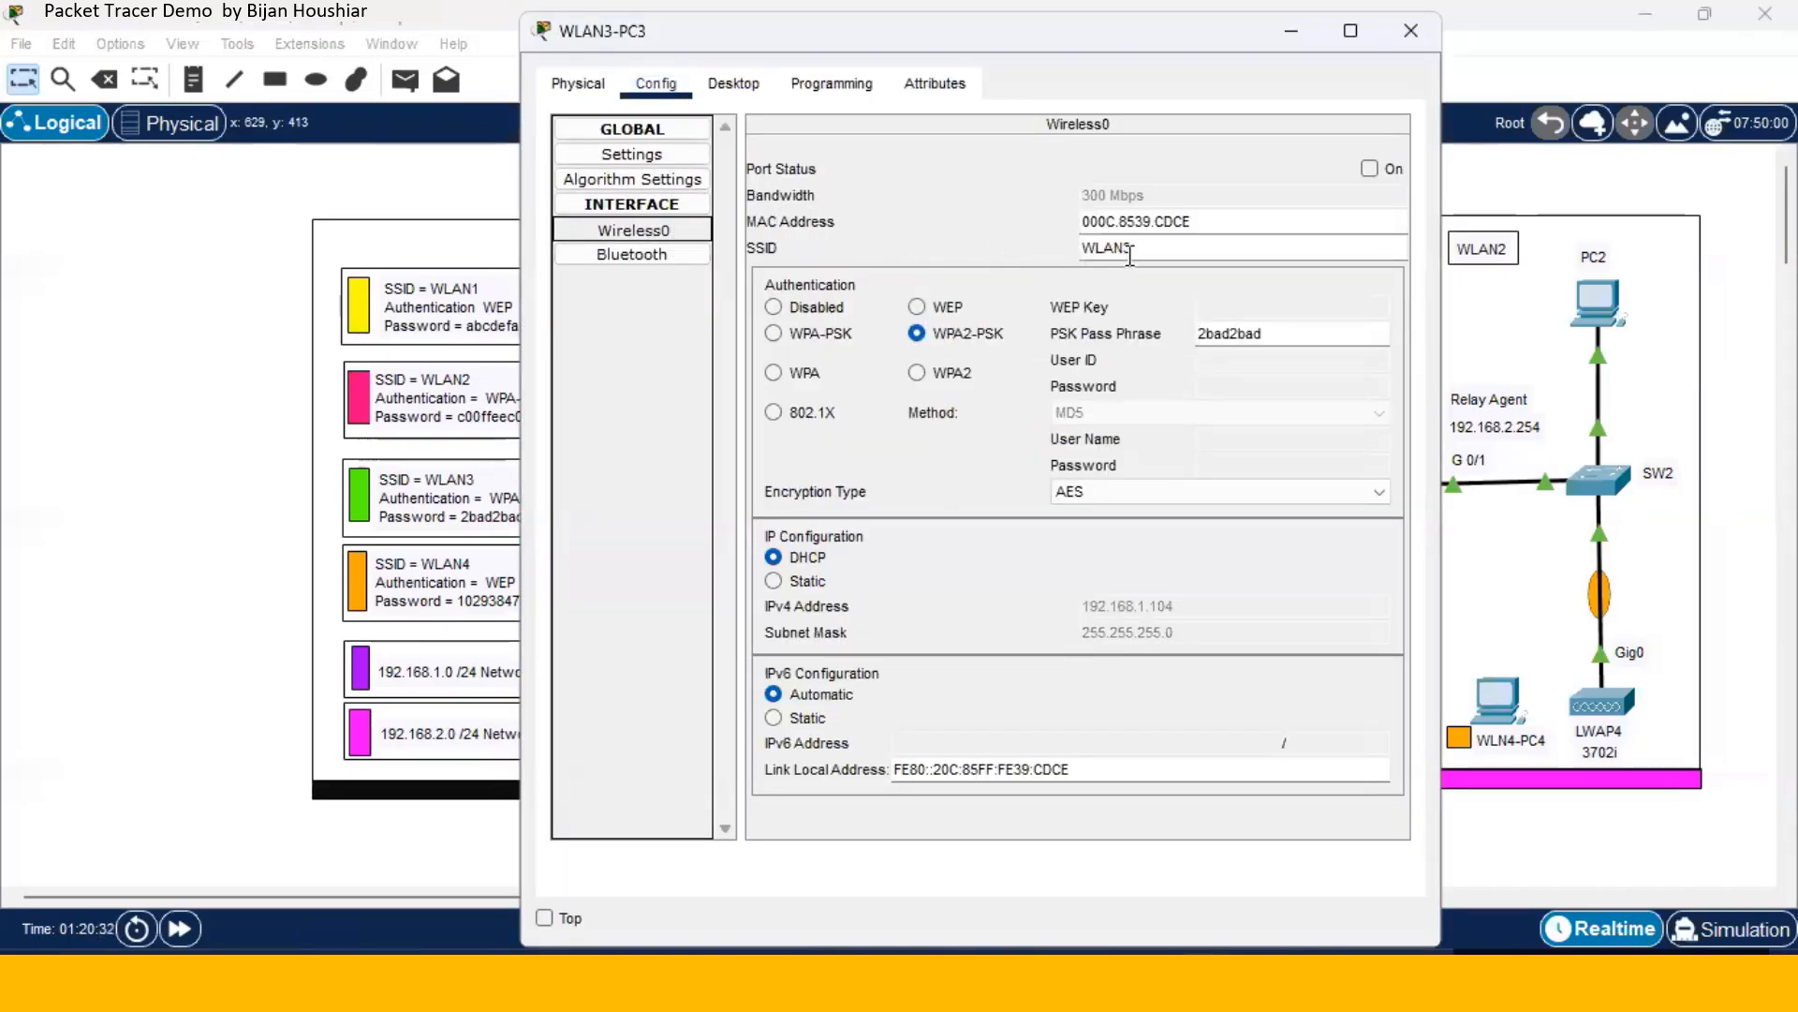
{"action": "left_click_drag", "start_coordinate": [1132, 248], "coordinate": [1085, 256]}
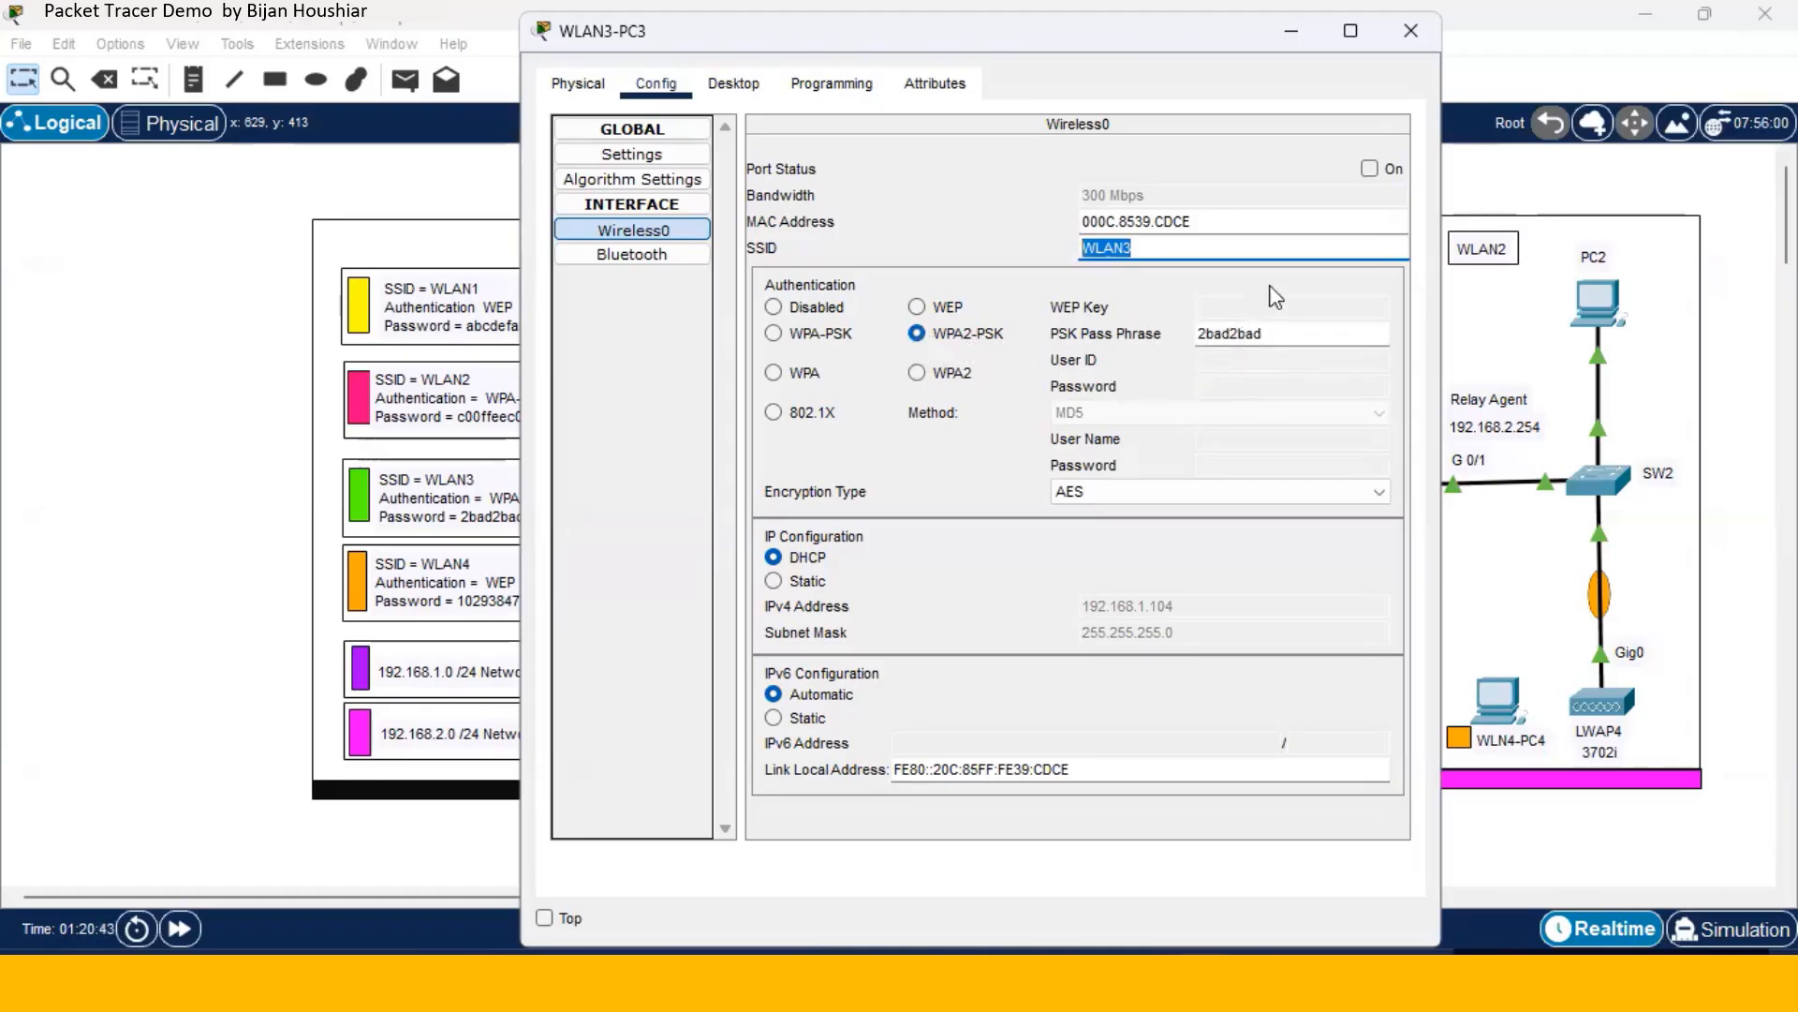
{"action": "left_click", "coordinate": [1411, 30]}
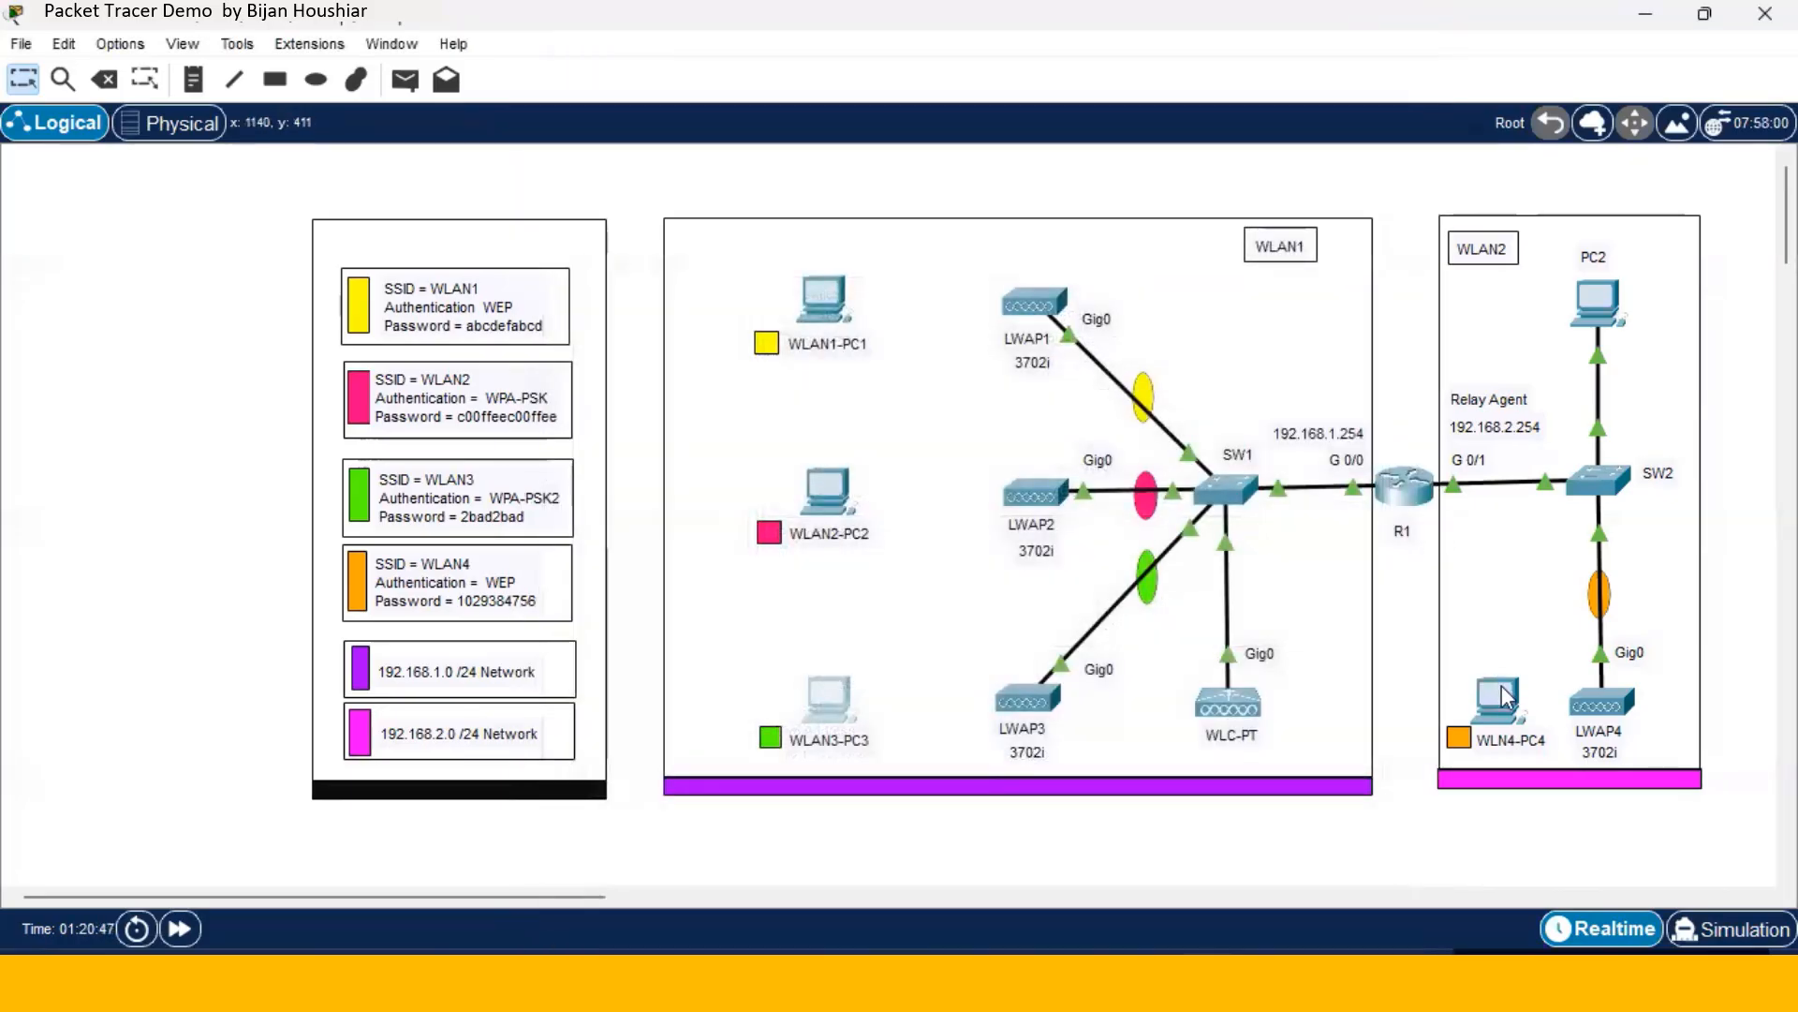
{"action": "left_click", "coordinate": [1499, 698]}
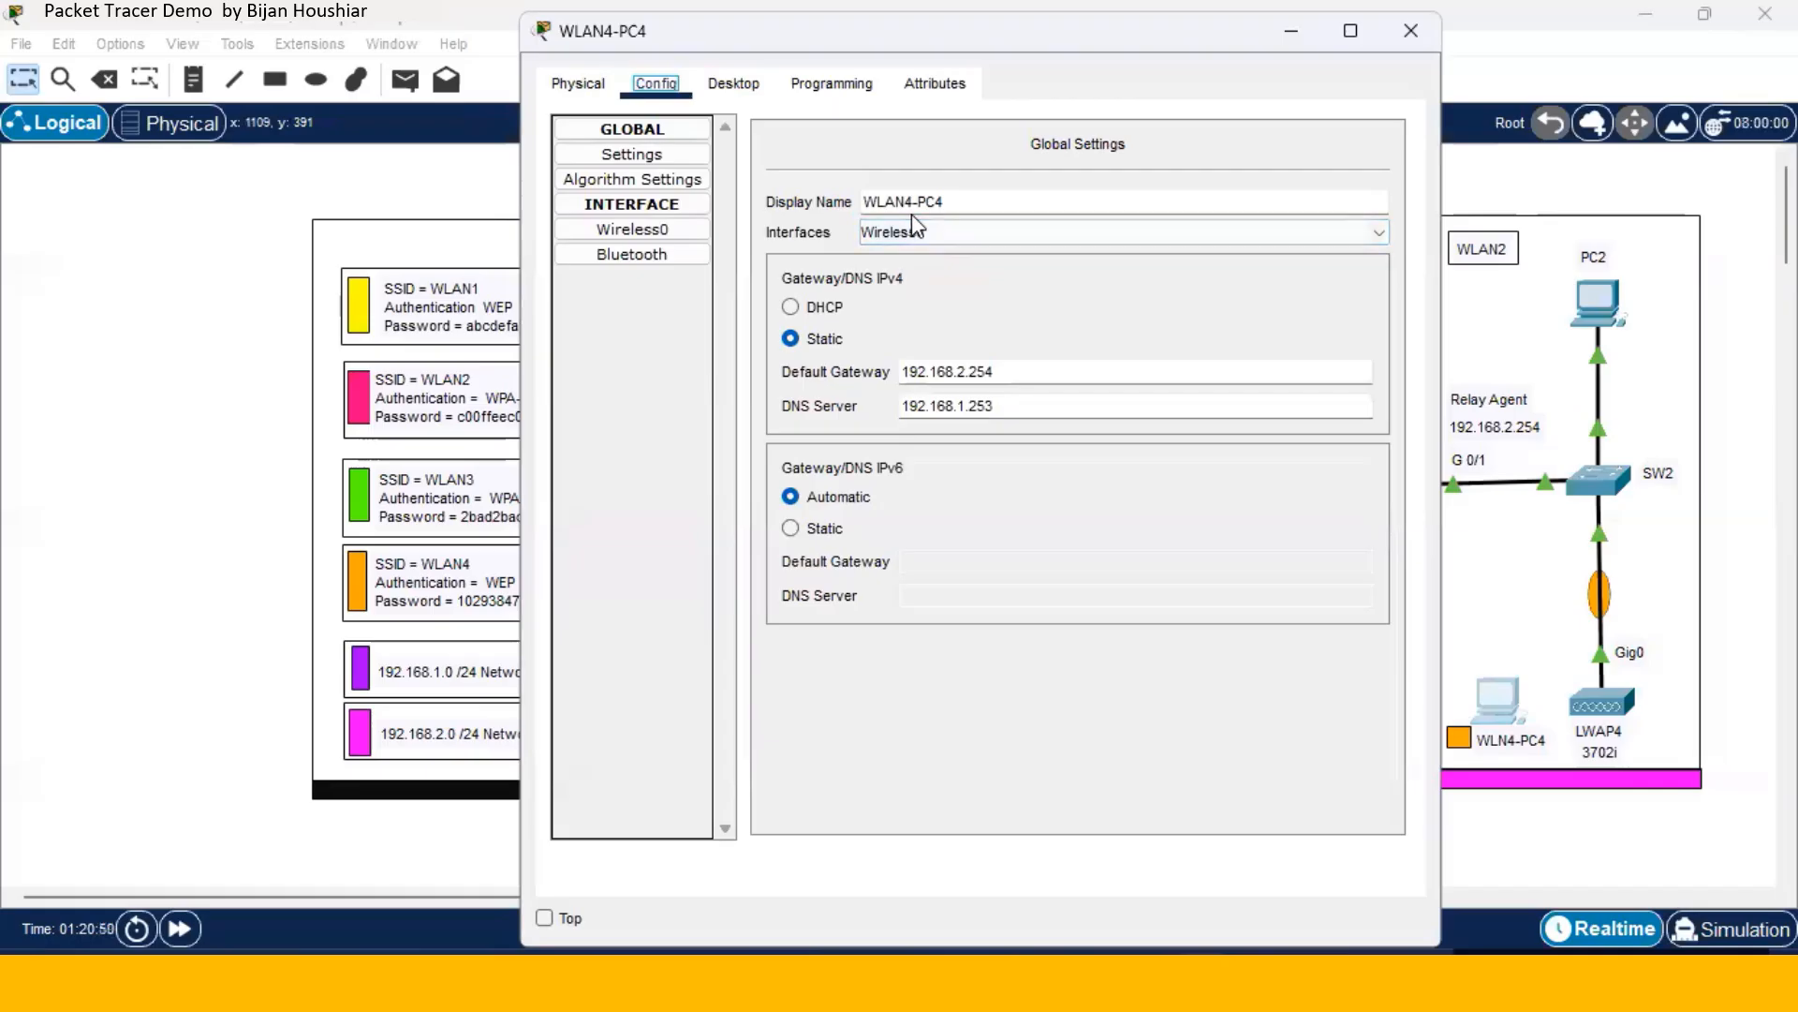
{"action": "left_click", "coordinate": [690, 237]}
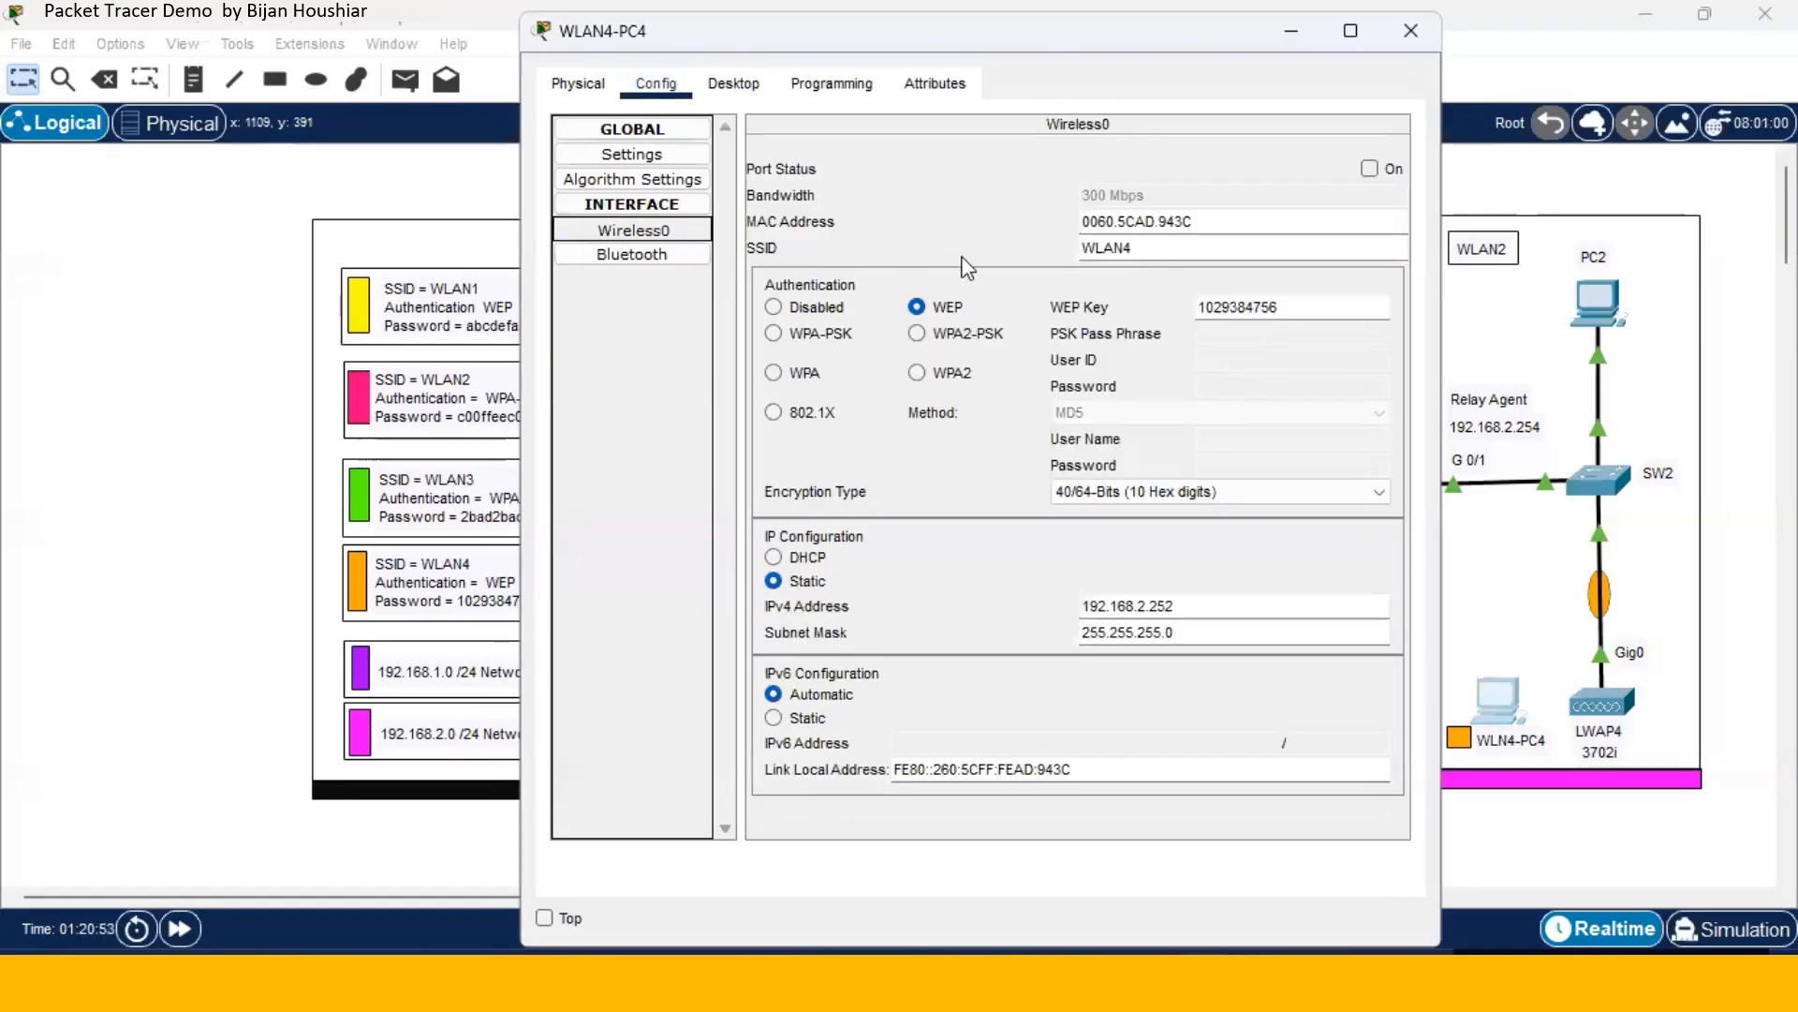
{"action": "left_click_drag", "start_coordinate": [1138, 247], "coordinate": [1077, 242]}
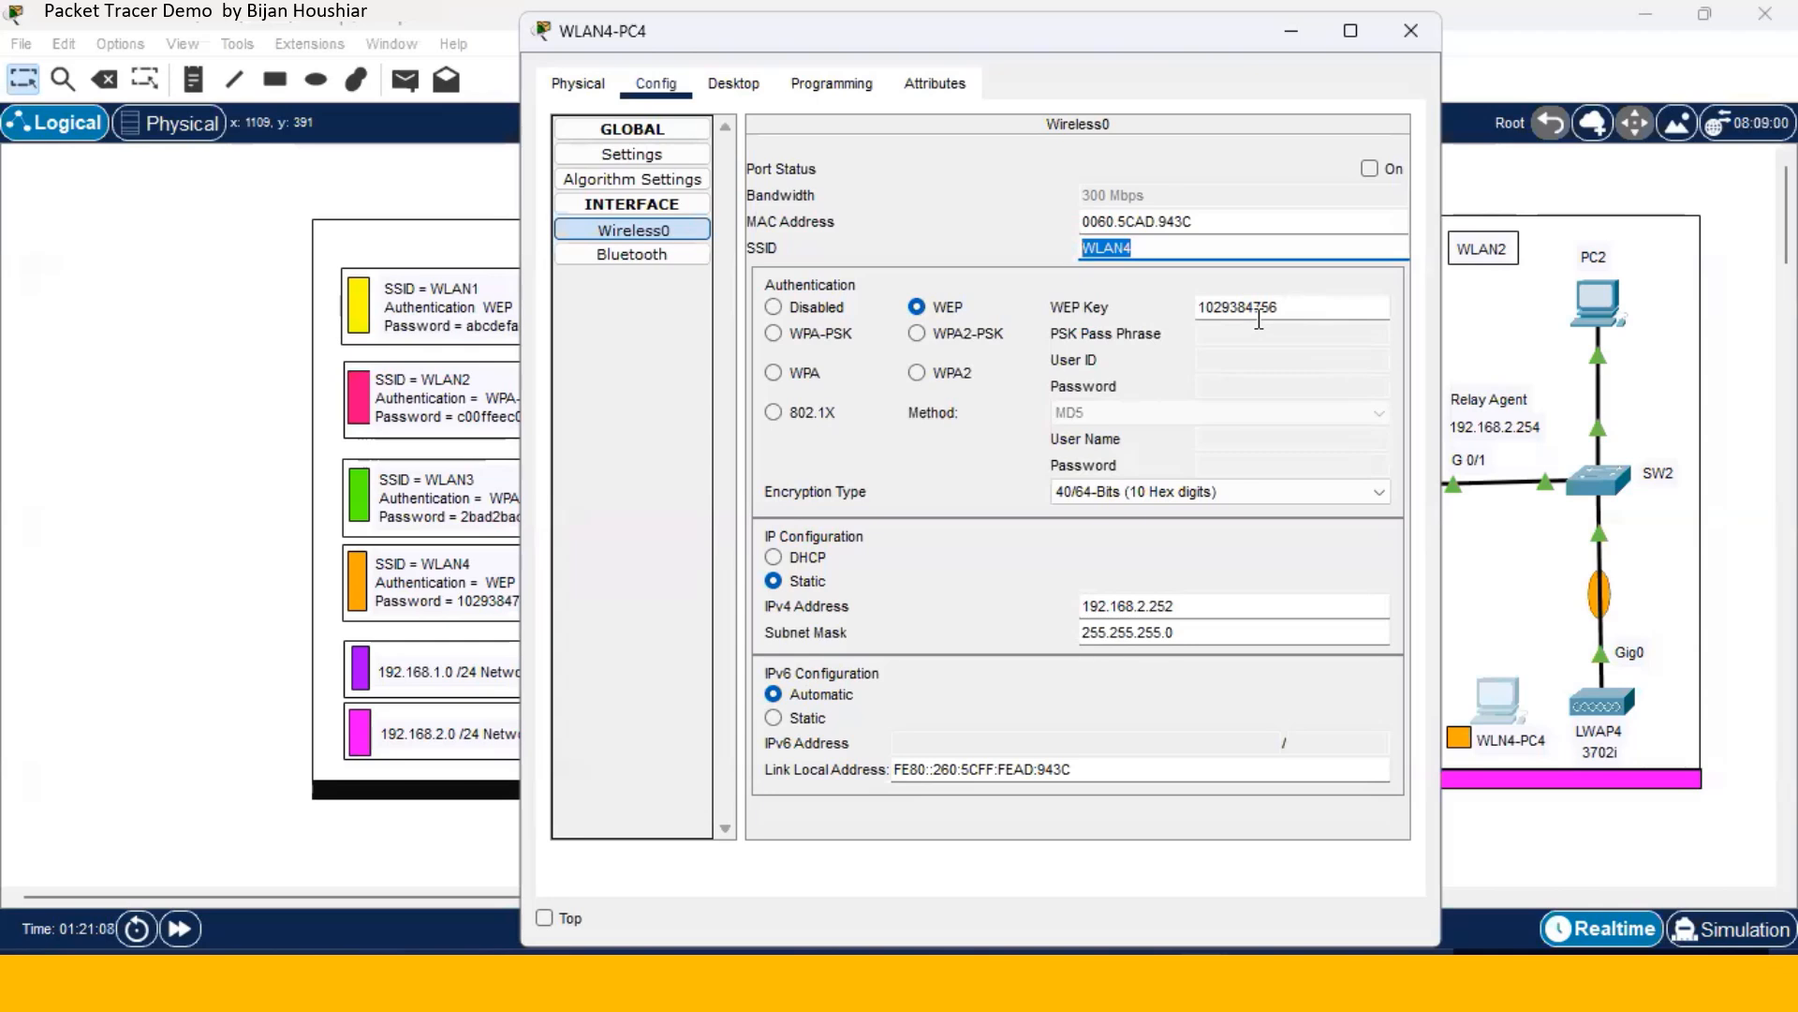
{"action": "left_click", "coordinate": [1411, 34]}
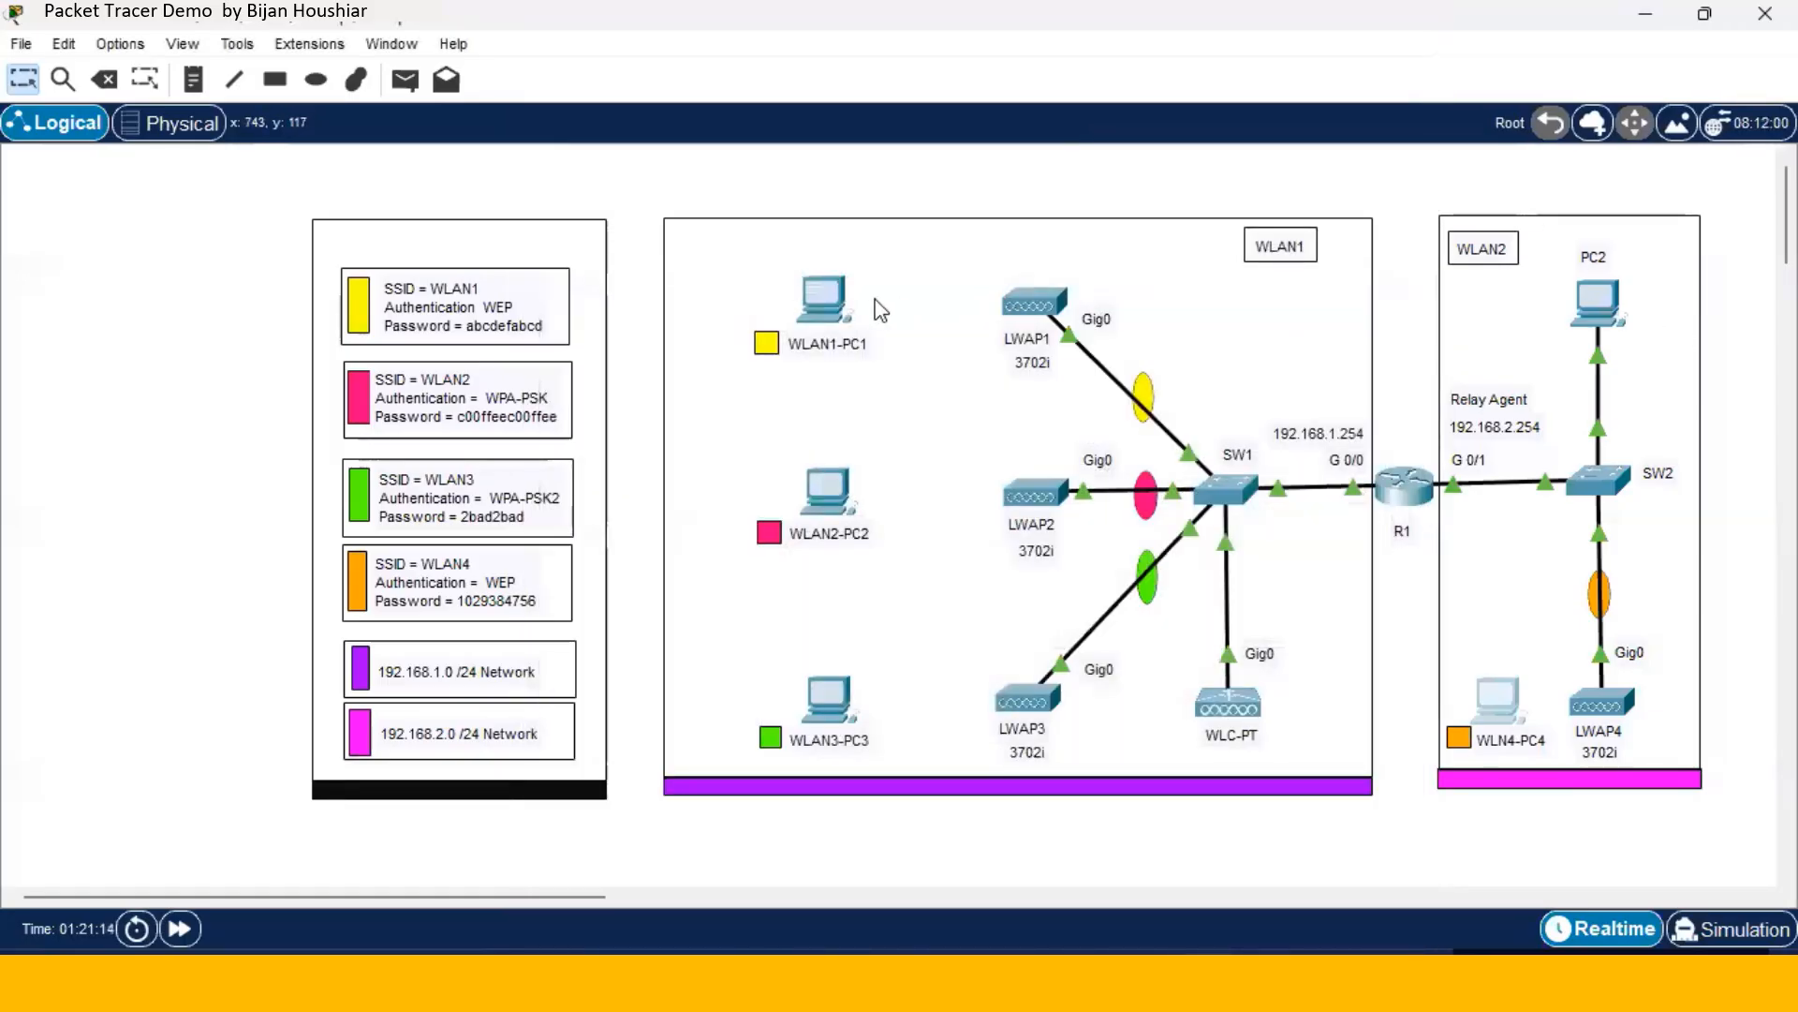
- Check WLAN1-PC1's DHCP-assigned IP configuration from its desktop
{"action": "left_click", "coordinate": [829, 314]}
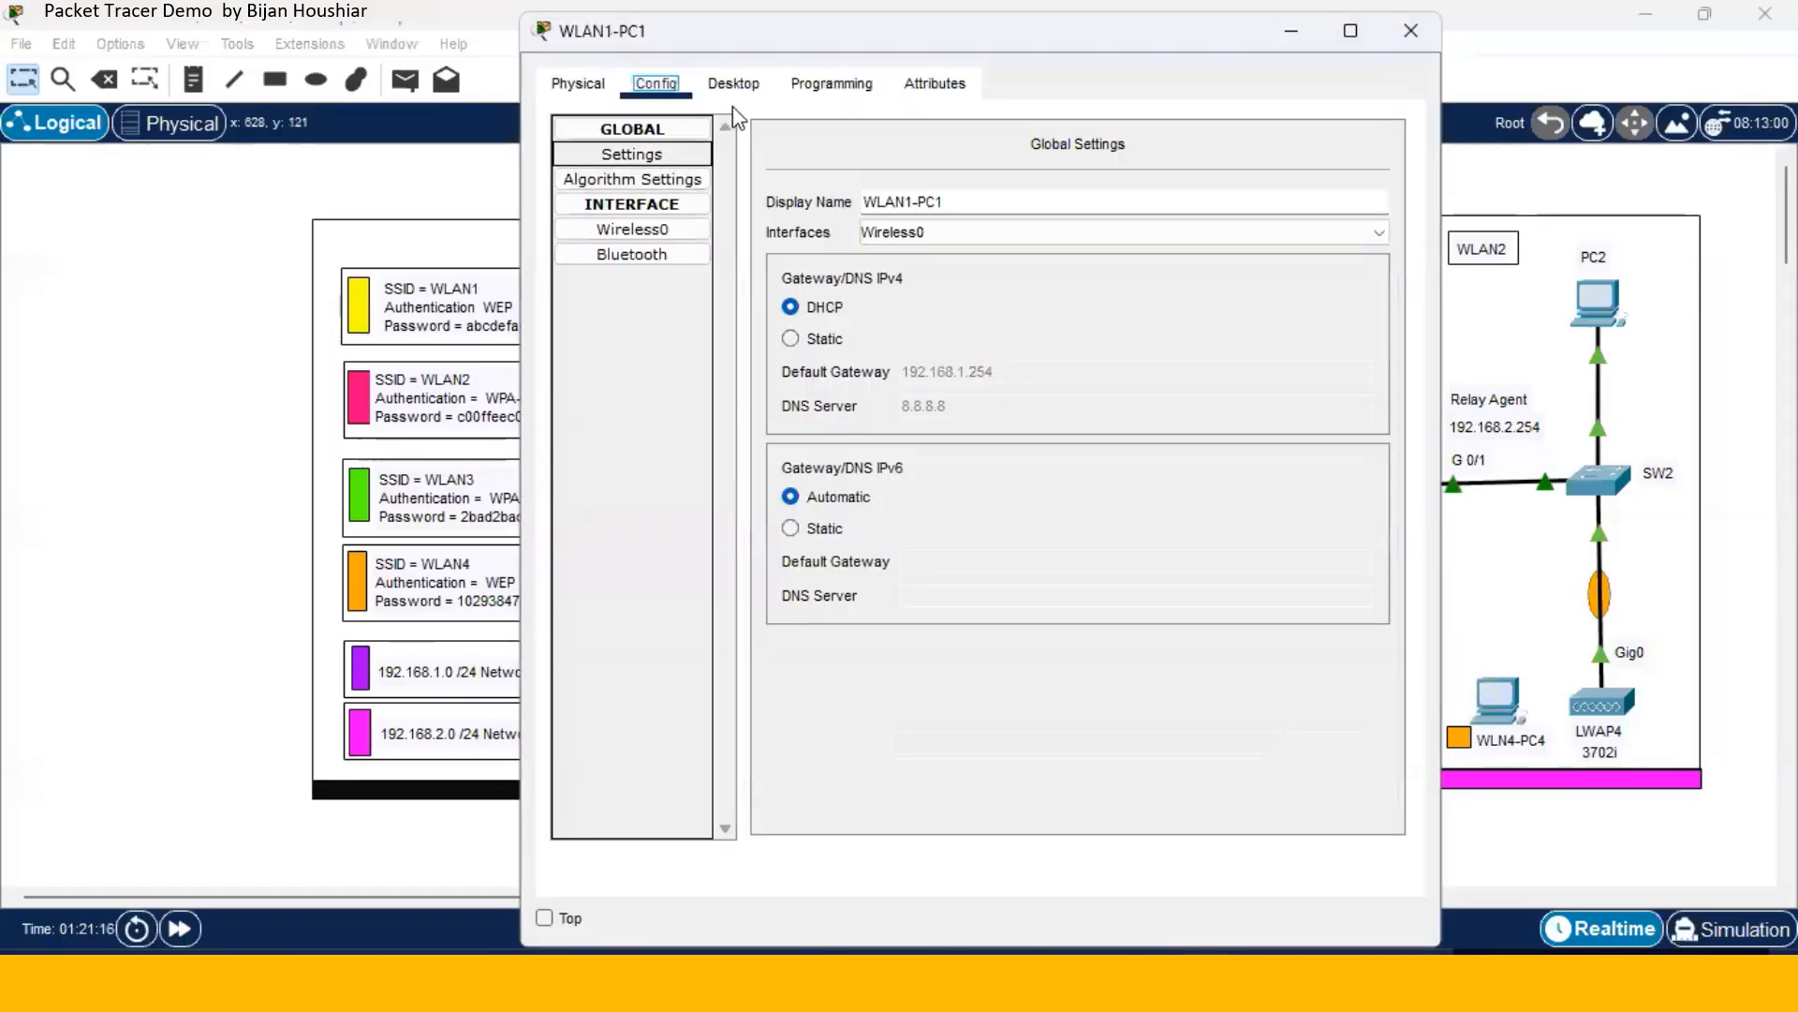
{"action": "left_click", "coordinate": [734, 87]}
{"action": "left_click", "coordinate": [649, 182]}
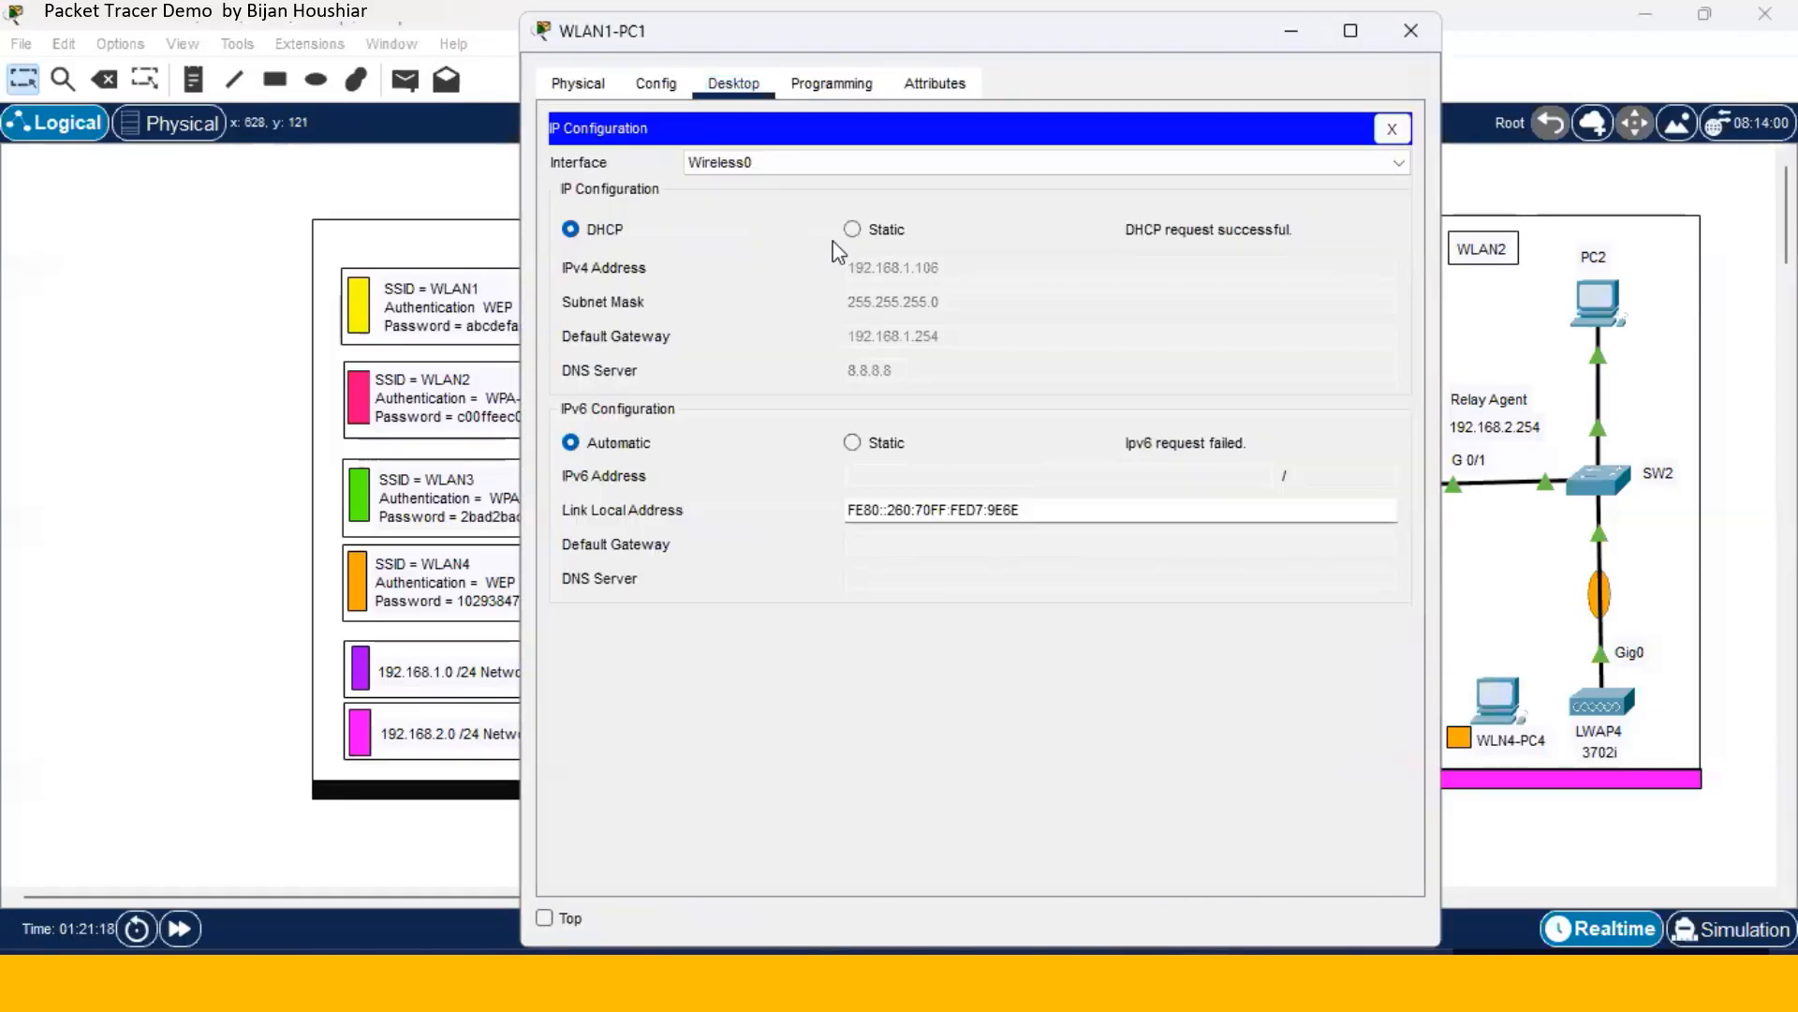
{"action": "left_click", "coordinate": [1411, 31]}
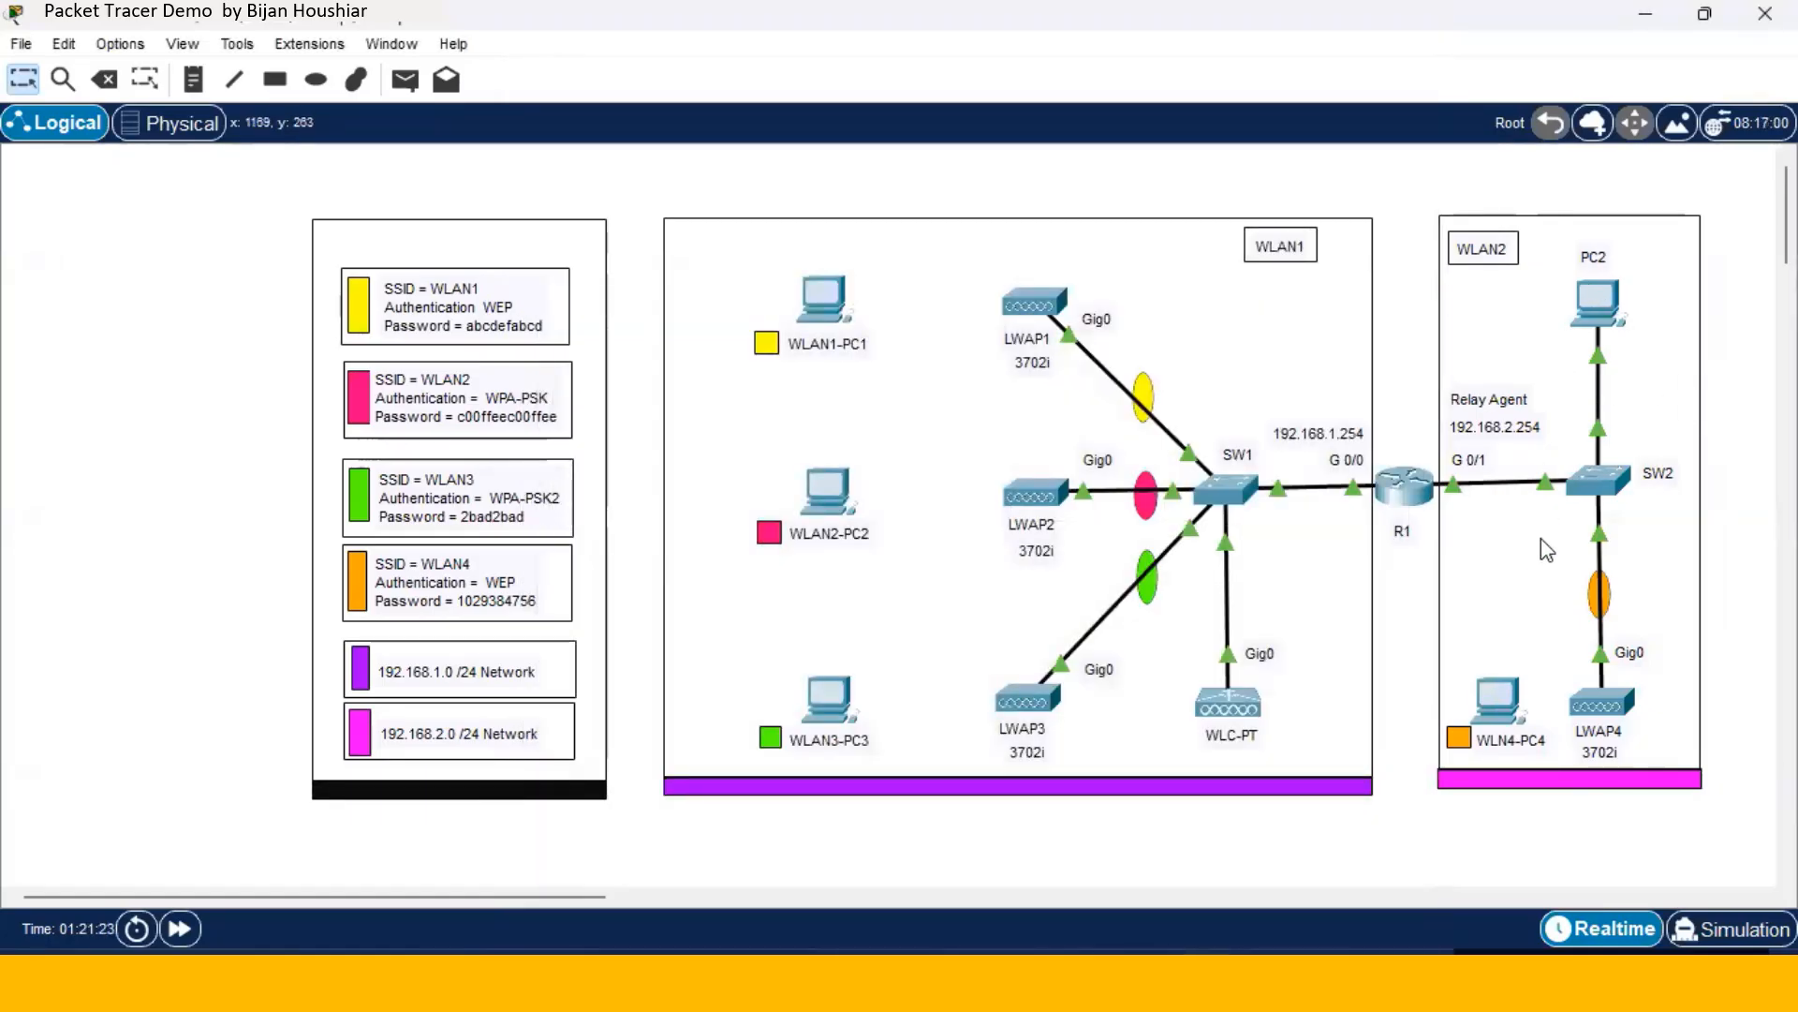
- Set LWAP1's primary controller to 192.168.1.1 and copy that address
{"action": "mouse_move", "coordinate": [1581, 301]}
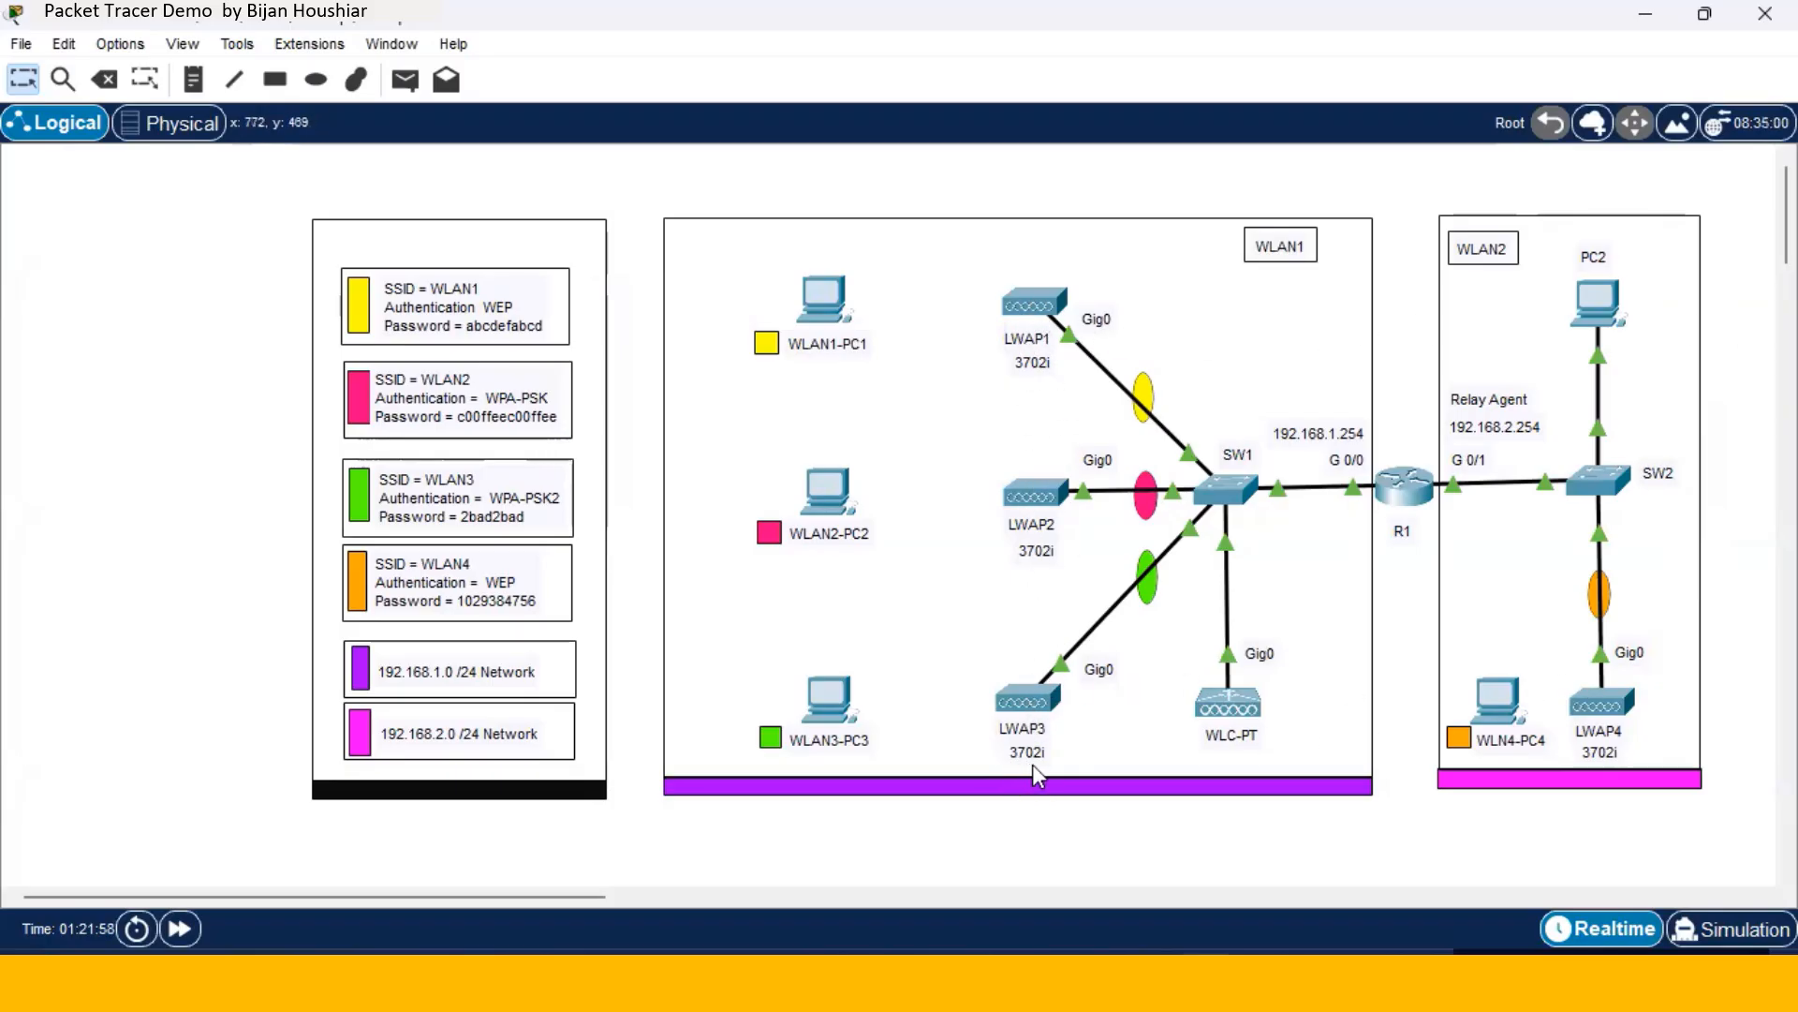
{"action": "left_click", "coordinate": [1046, 312]}
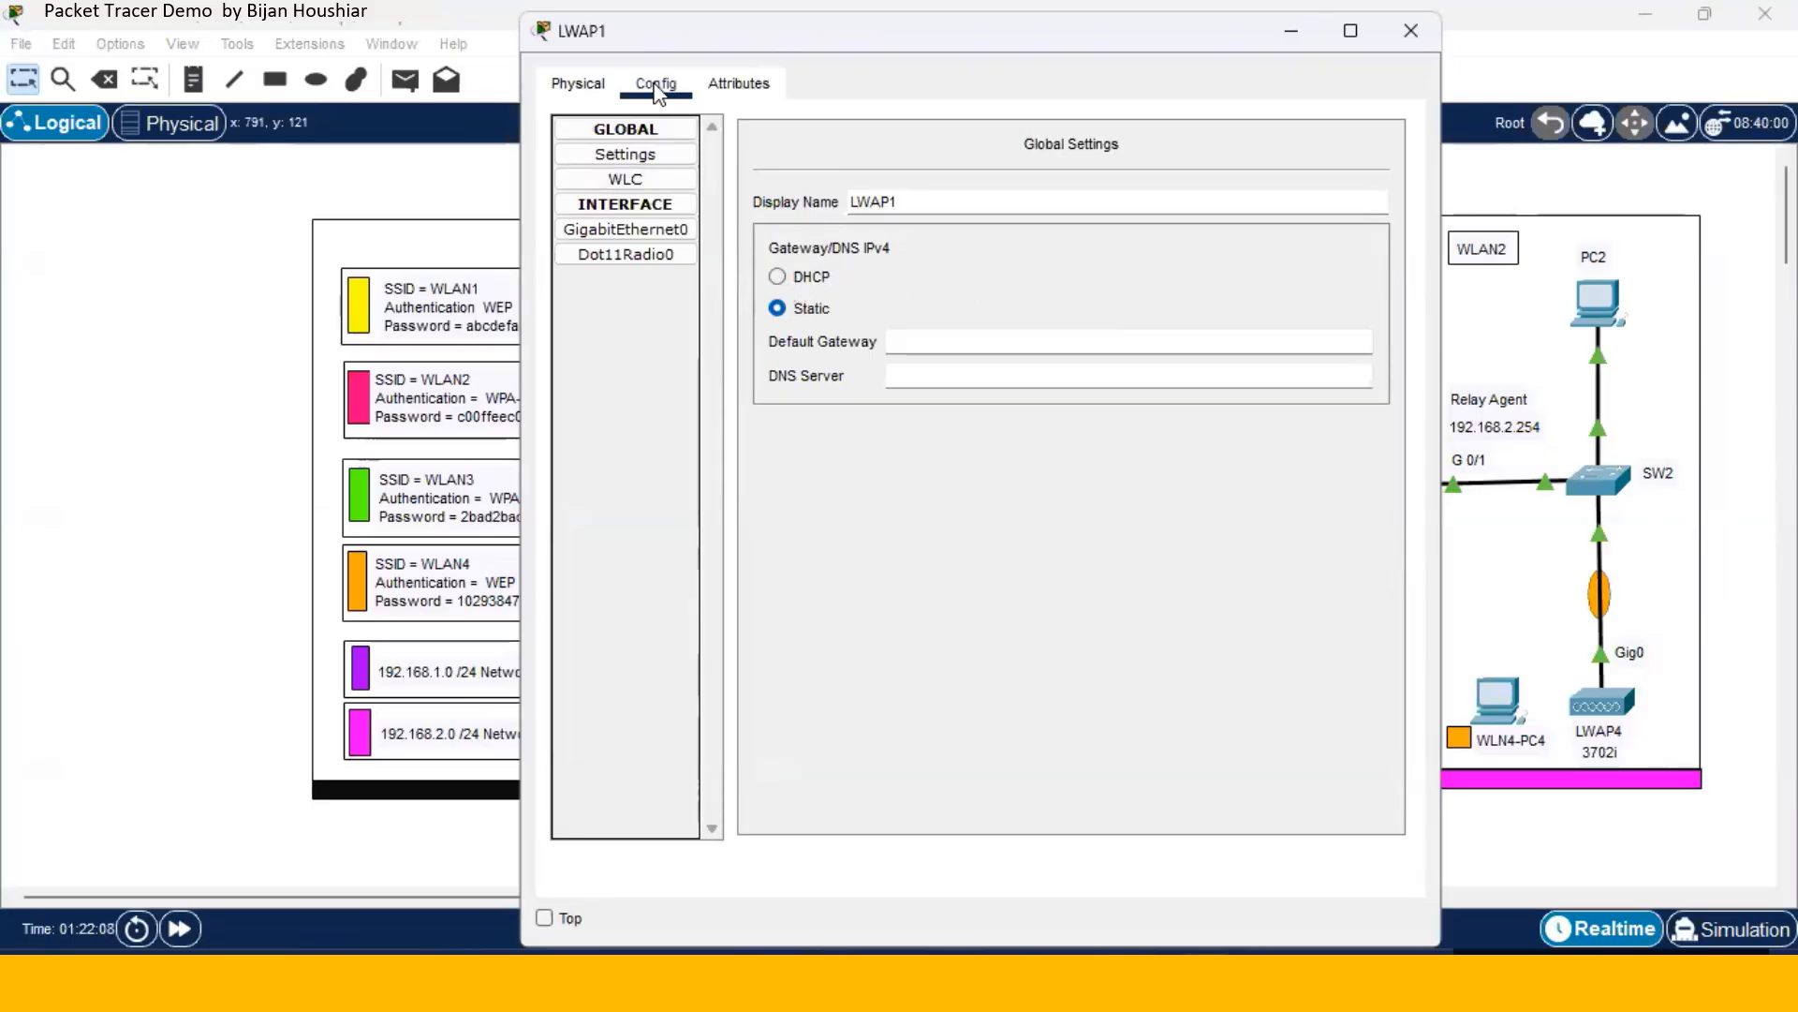
{"action": "left_click", "coordinate": [650, 183]}
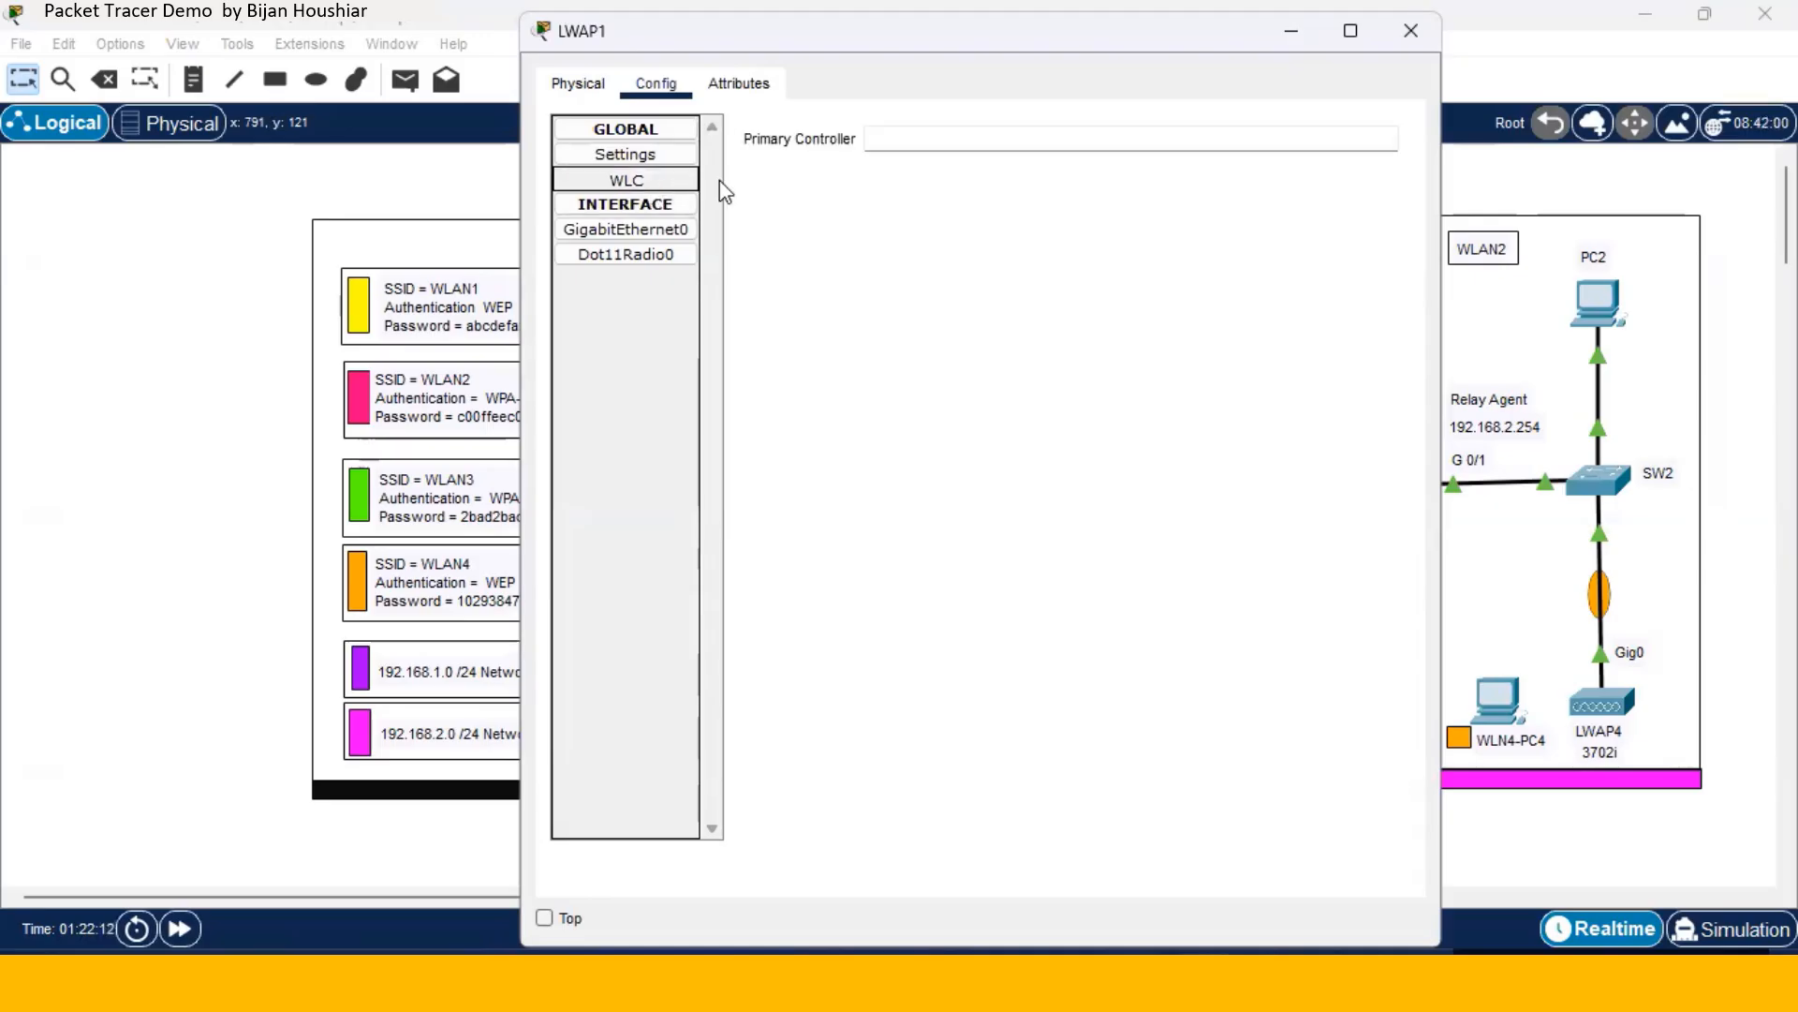
{"action": "left_click", "coordinate": [922, 138]}
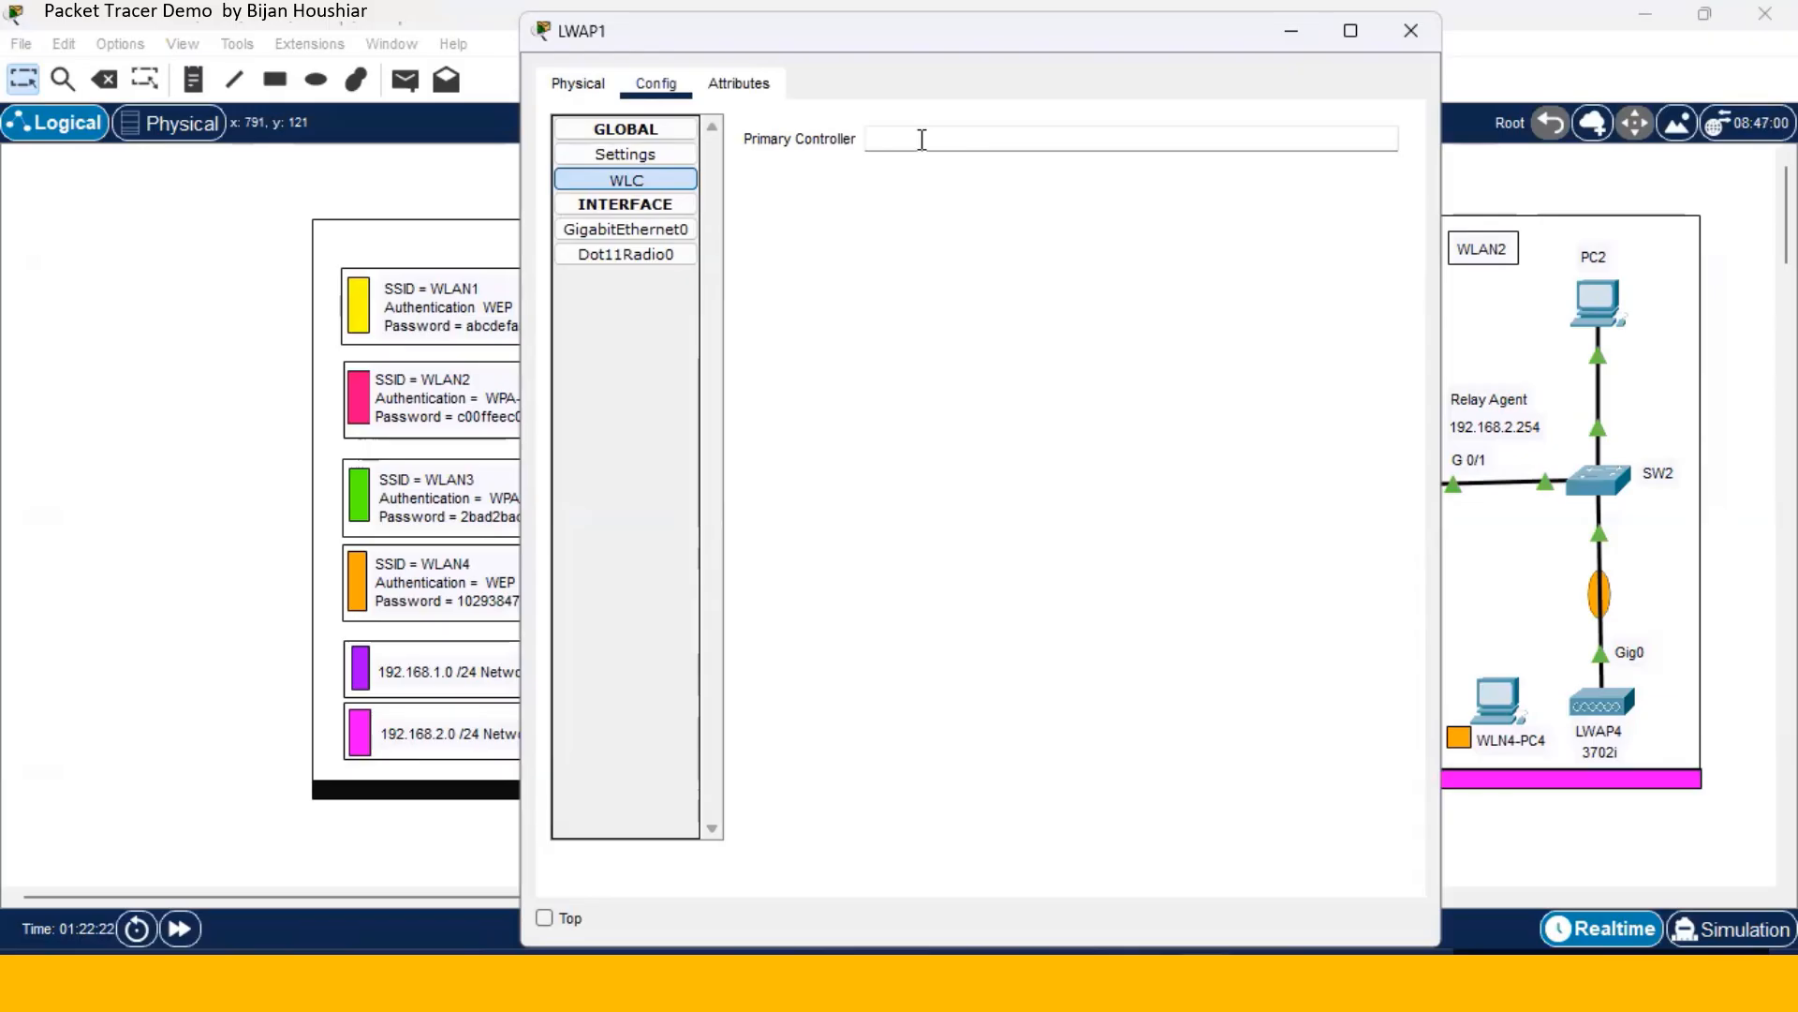
{"action": "type", "text": "192.168.1.1"}
{"action": "left_click_drag", "start_coordinate": [946, 138], "coordinate": [852, 139]}
{"action": "key", "text": "ctrl+c"}
{"action": "right_click", "coordinate": [893, 137]}
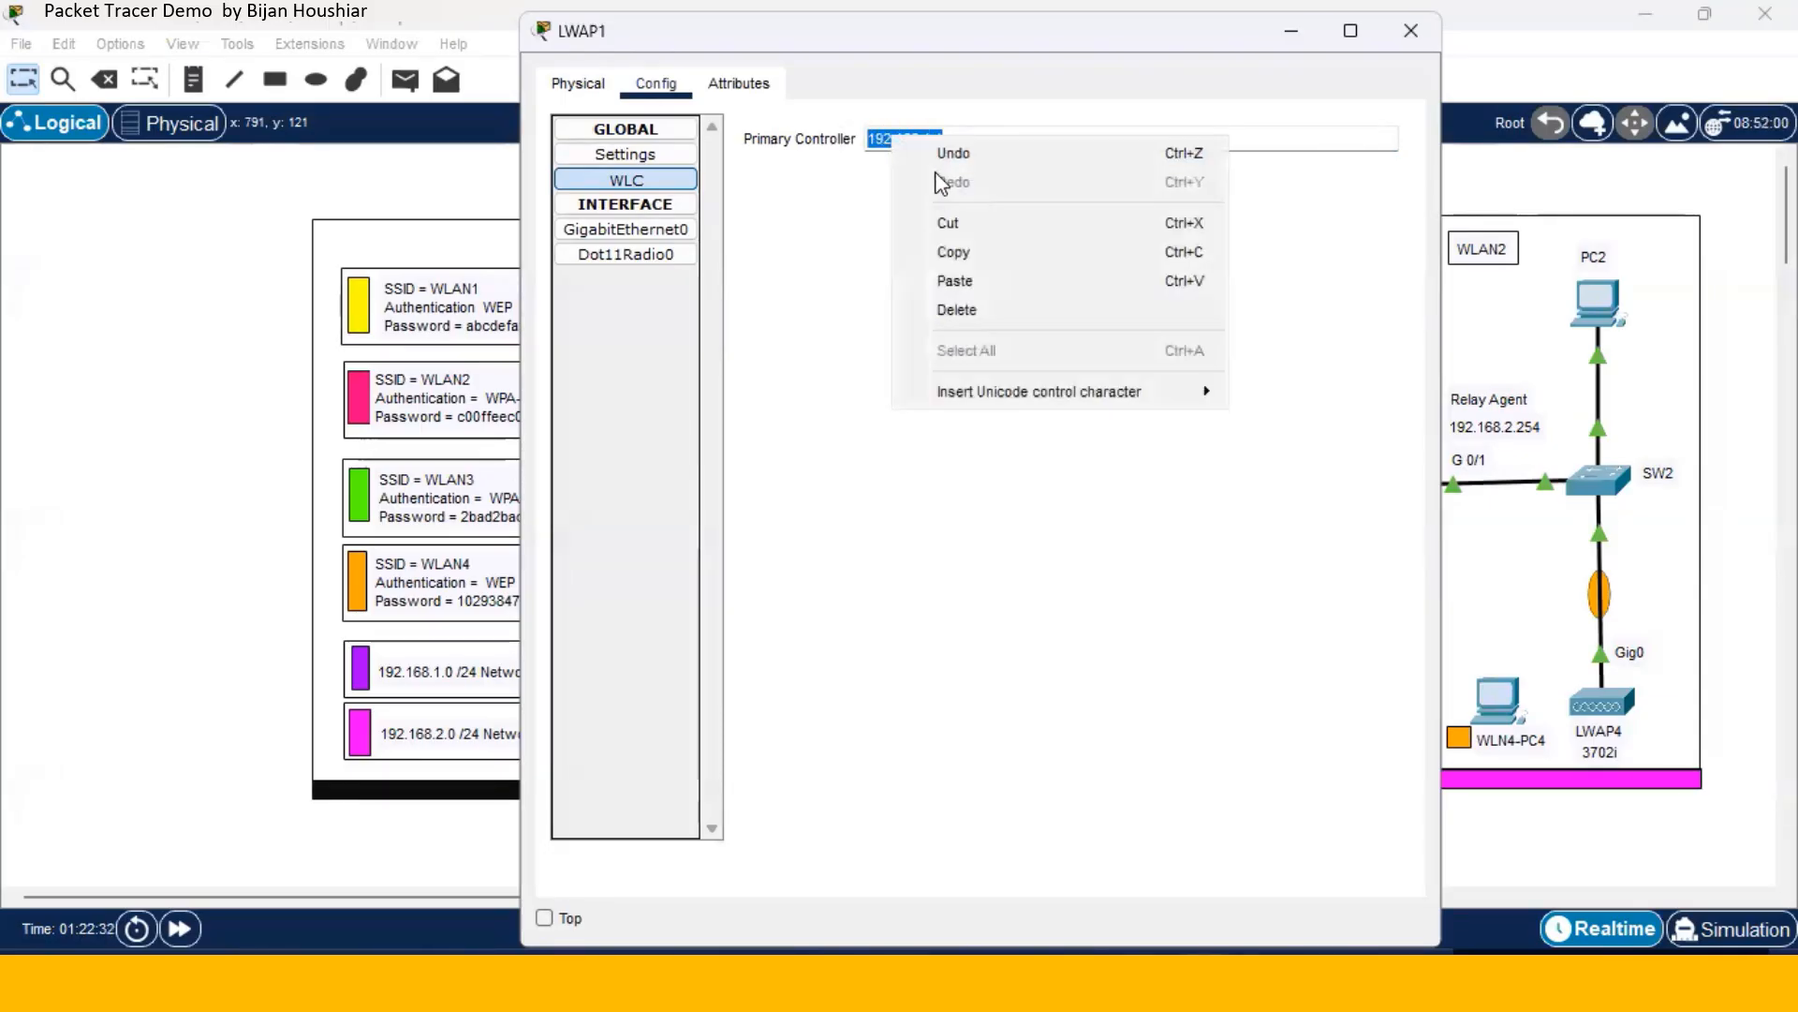
{"action": "left_click", "coordinate": [749, 167]}
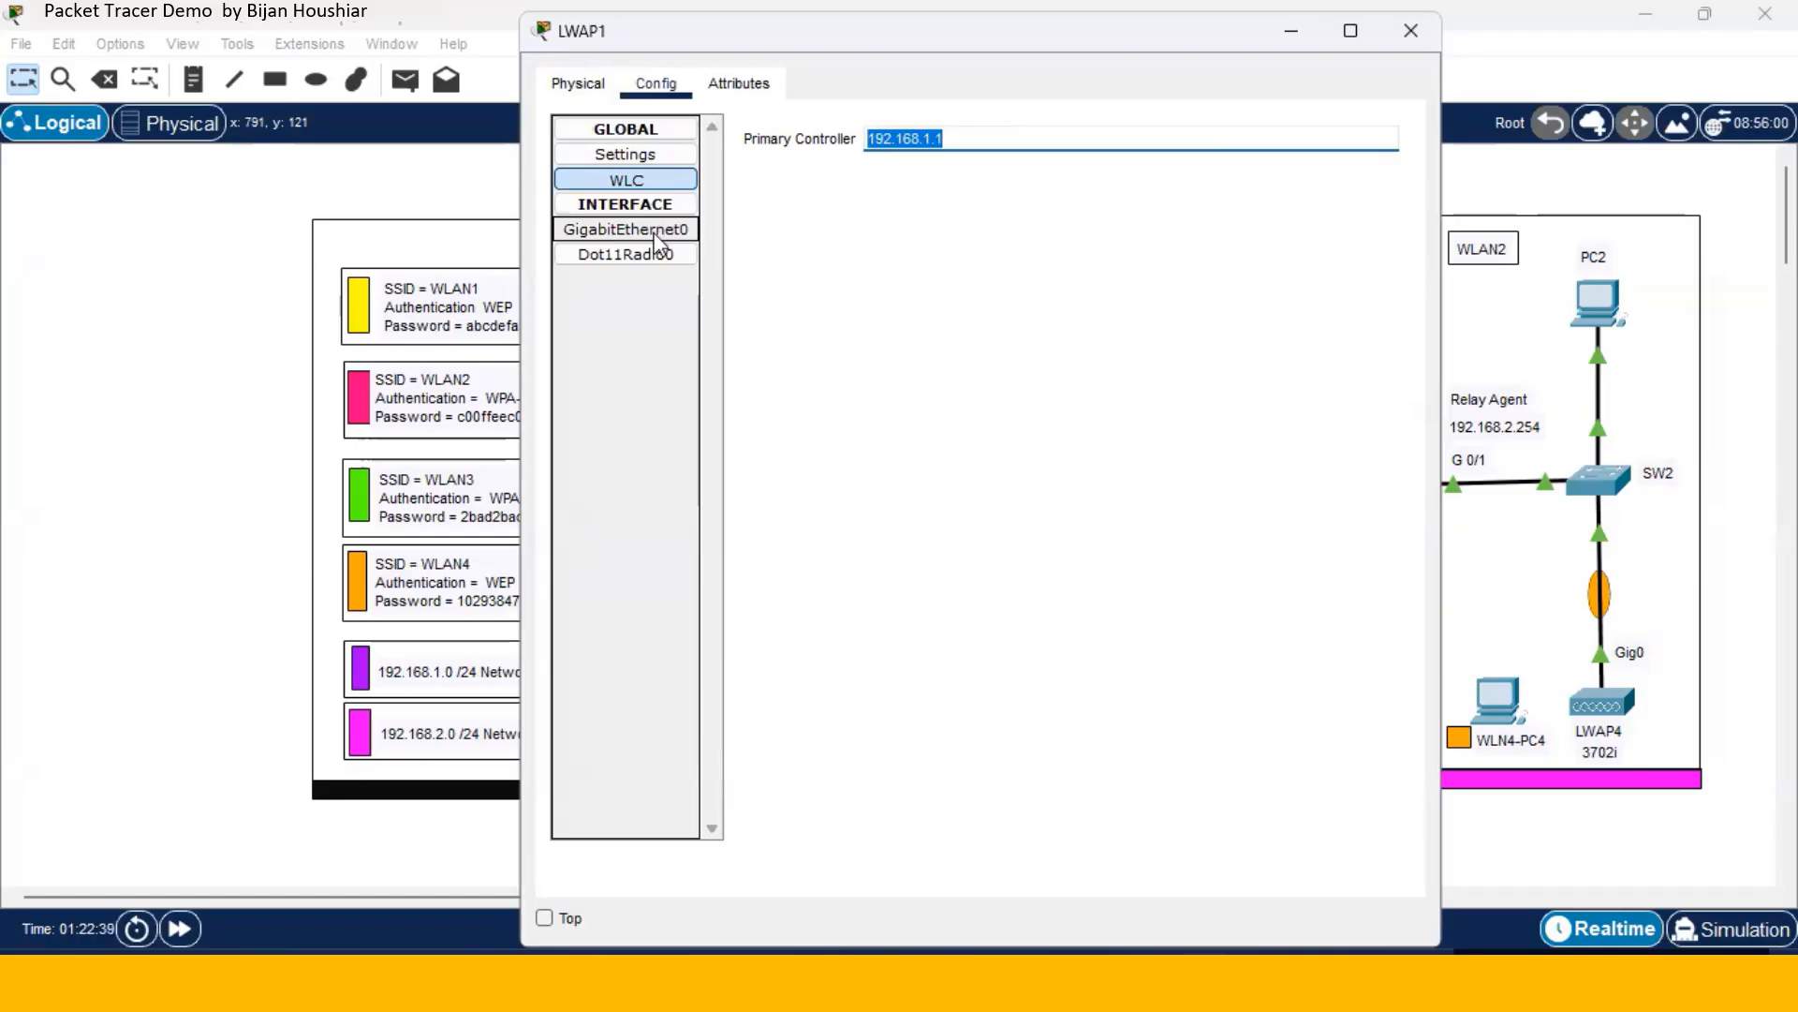
- Switch LWAP1's GigabitEthernet0 to DHCP and recheck its 192.168.1.1 primary controller
{"action": "left_click", "coordinate": [659, 258]}
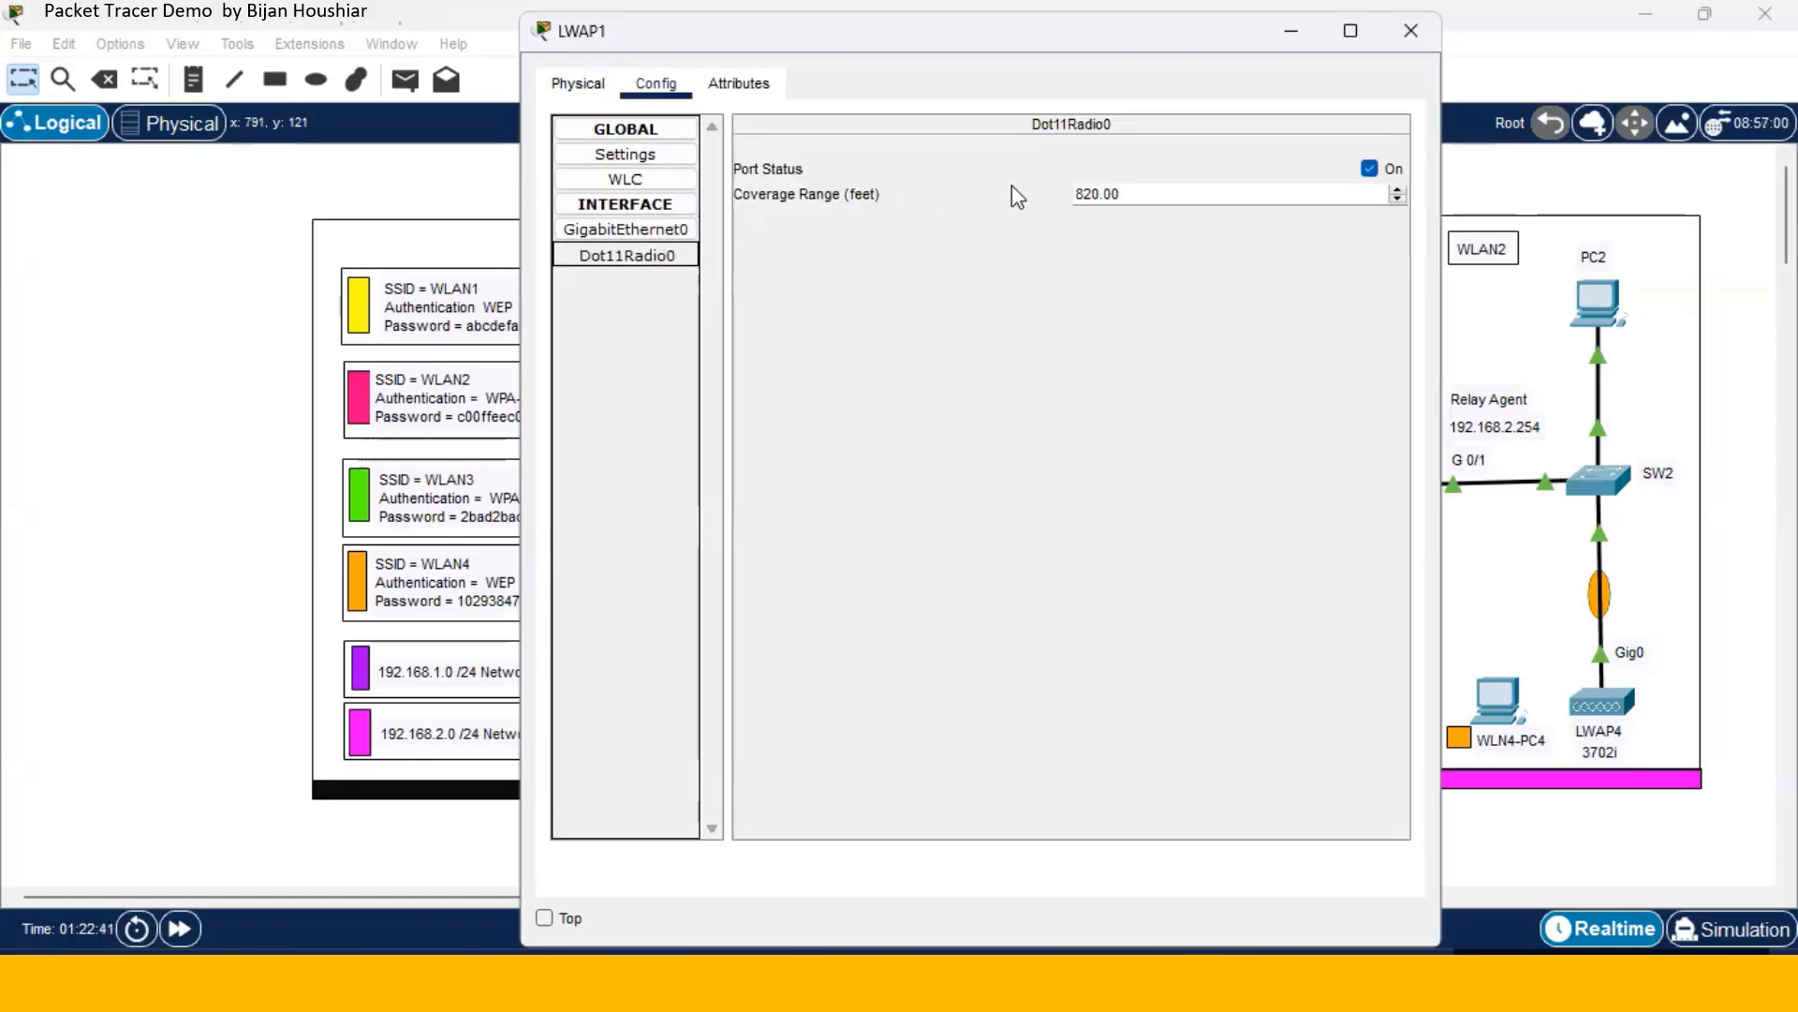
{"action": "left_click", "coordinate": [660, 228]}
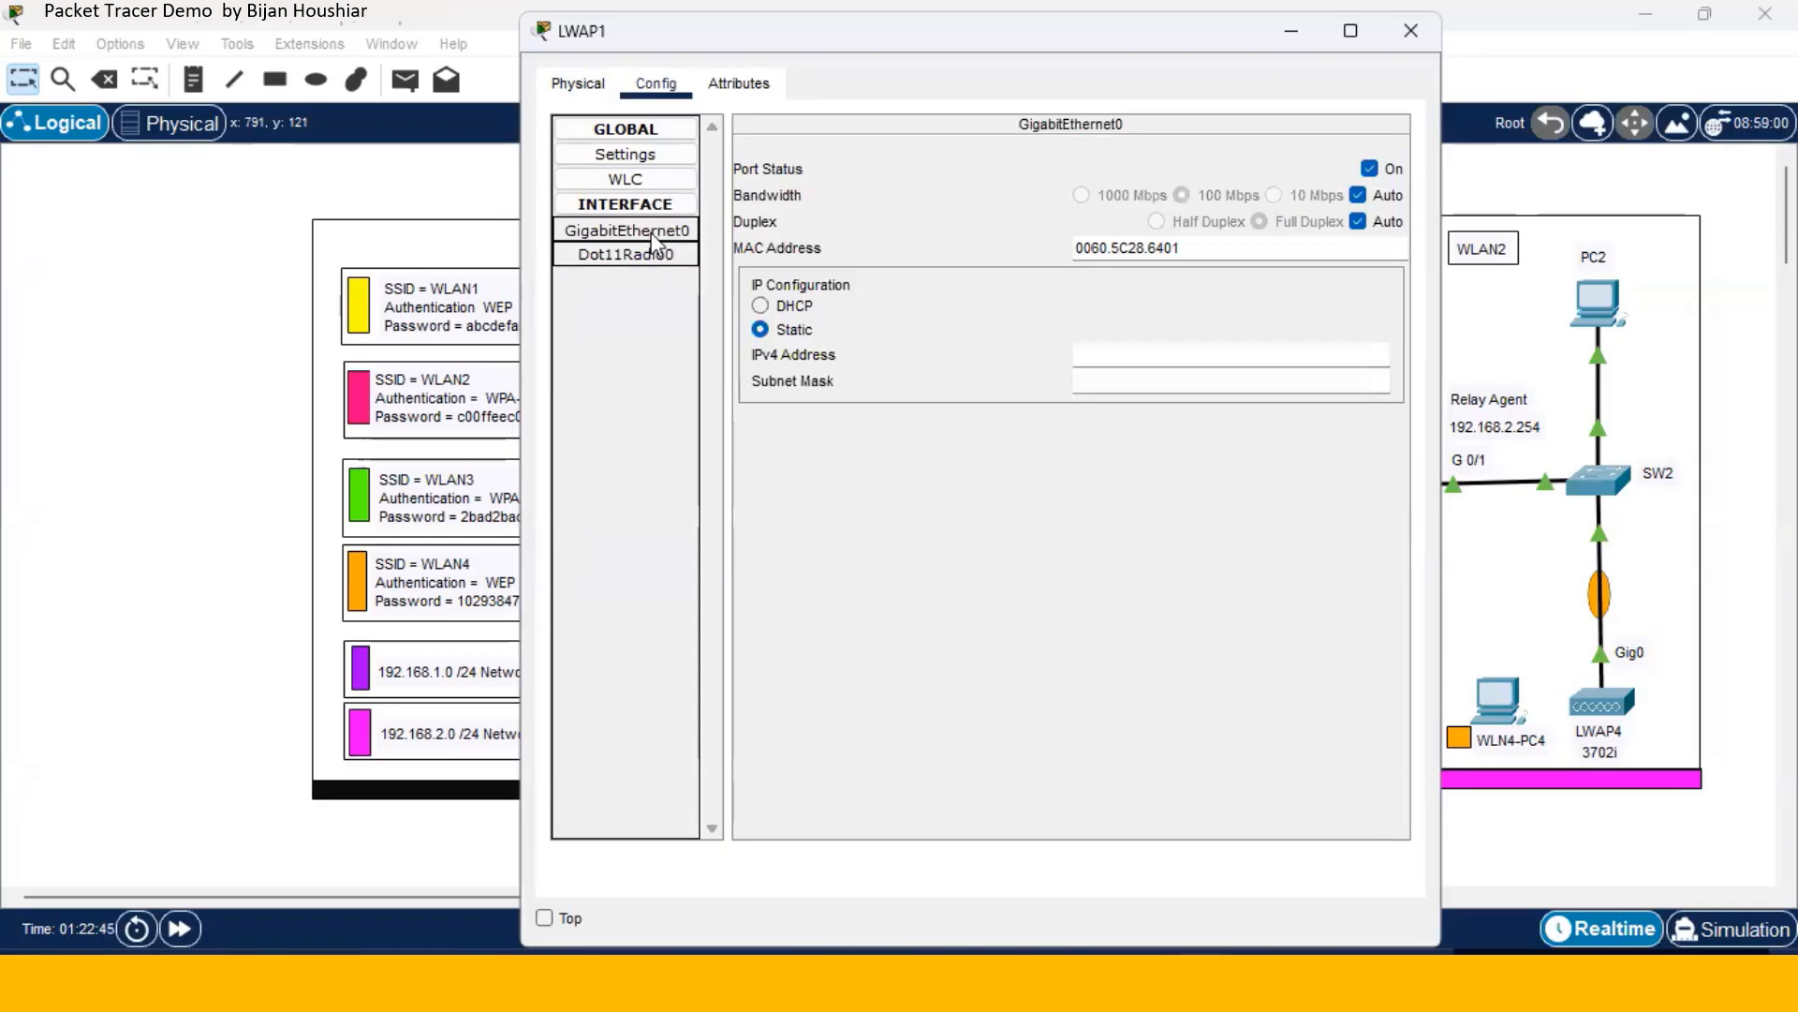
{"action": "left_click", "coordinate": [760, 307]}
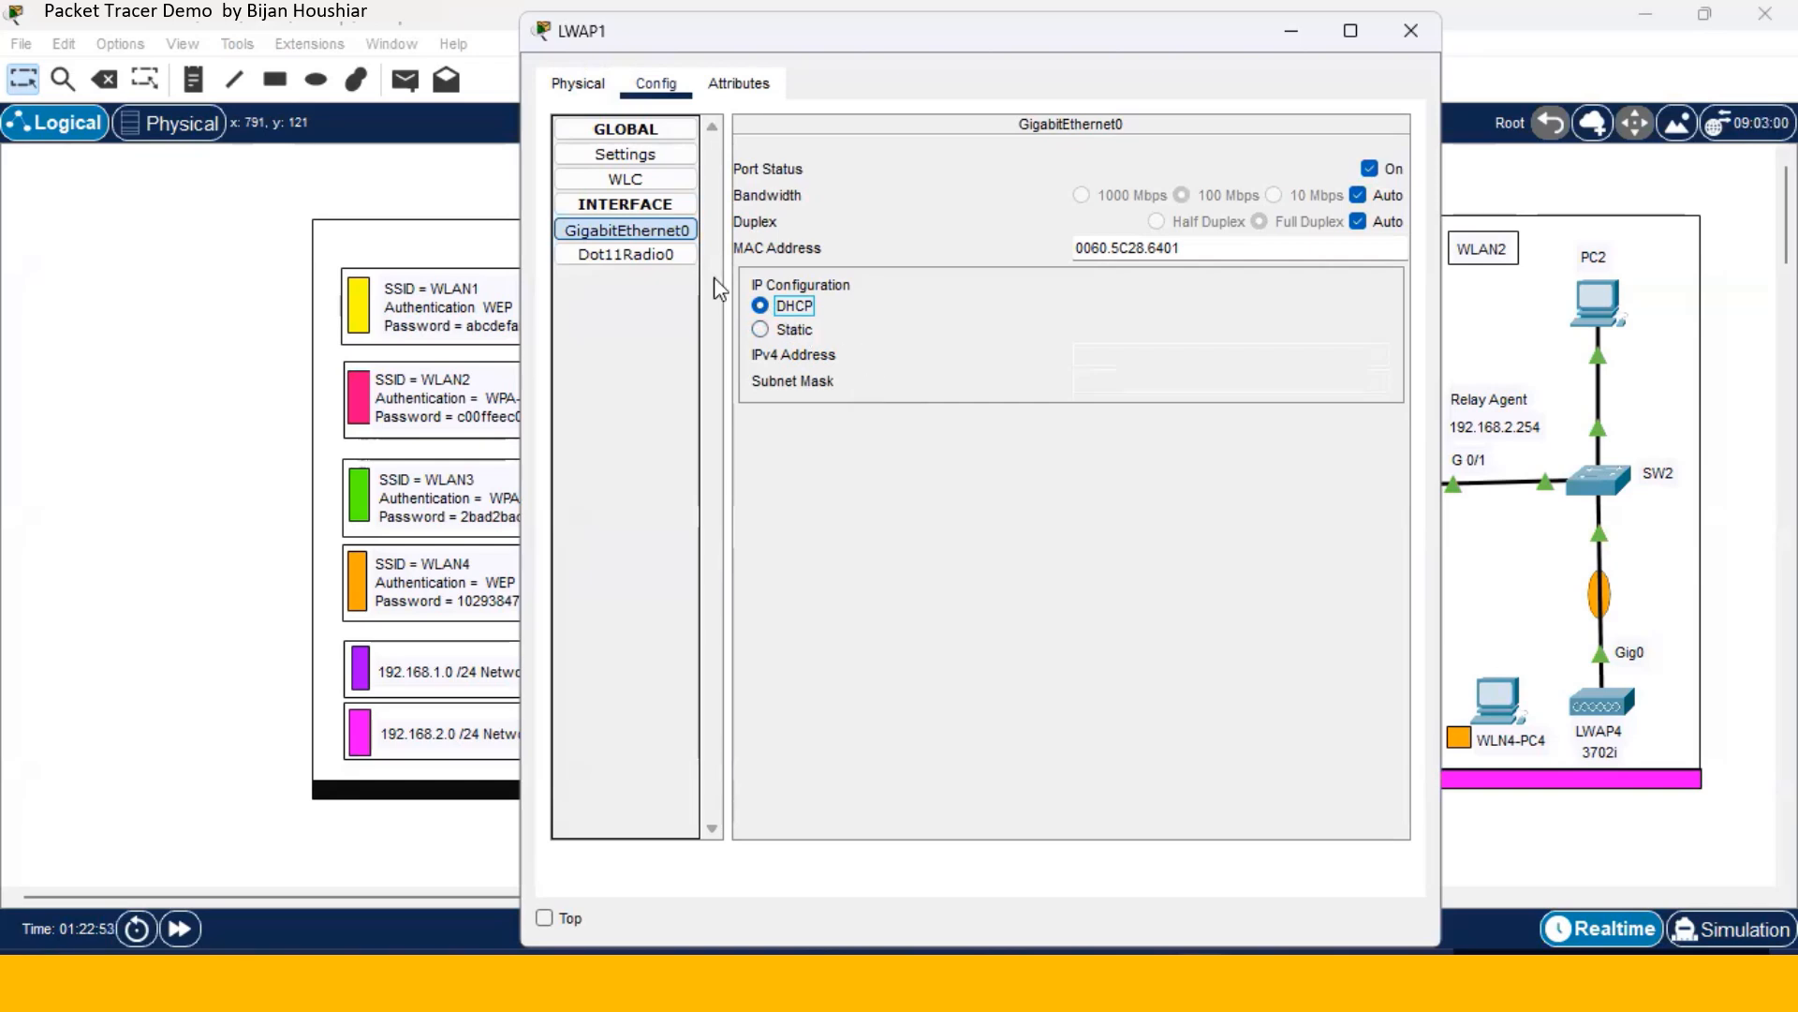
{"action": "left_click", "coordinate": [671, 184]}
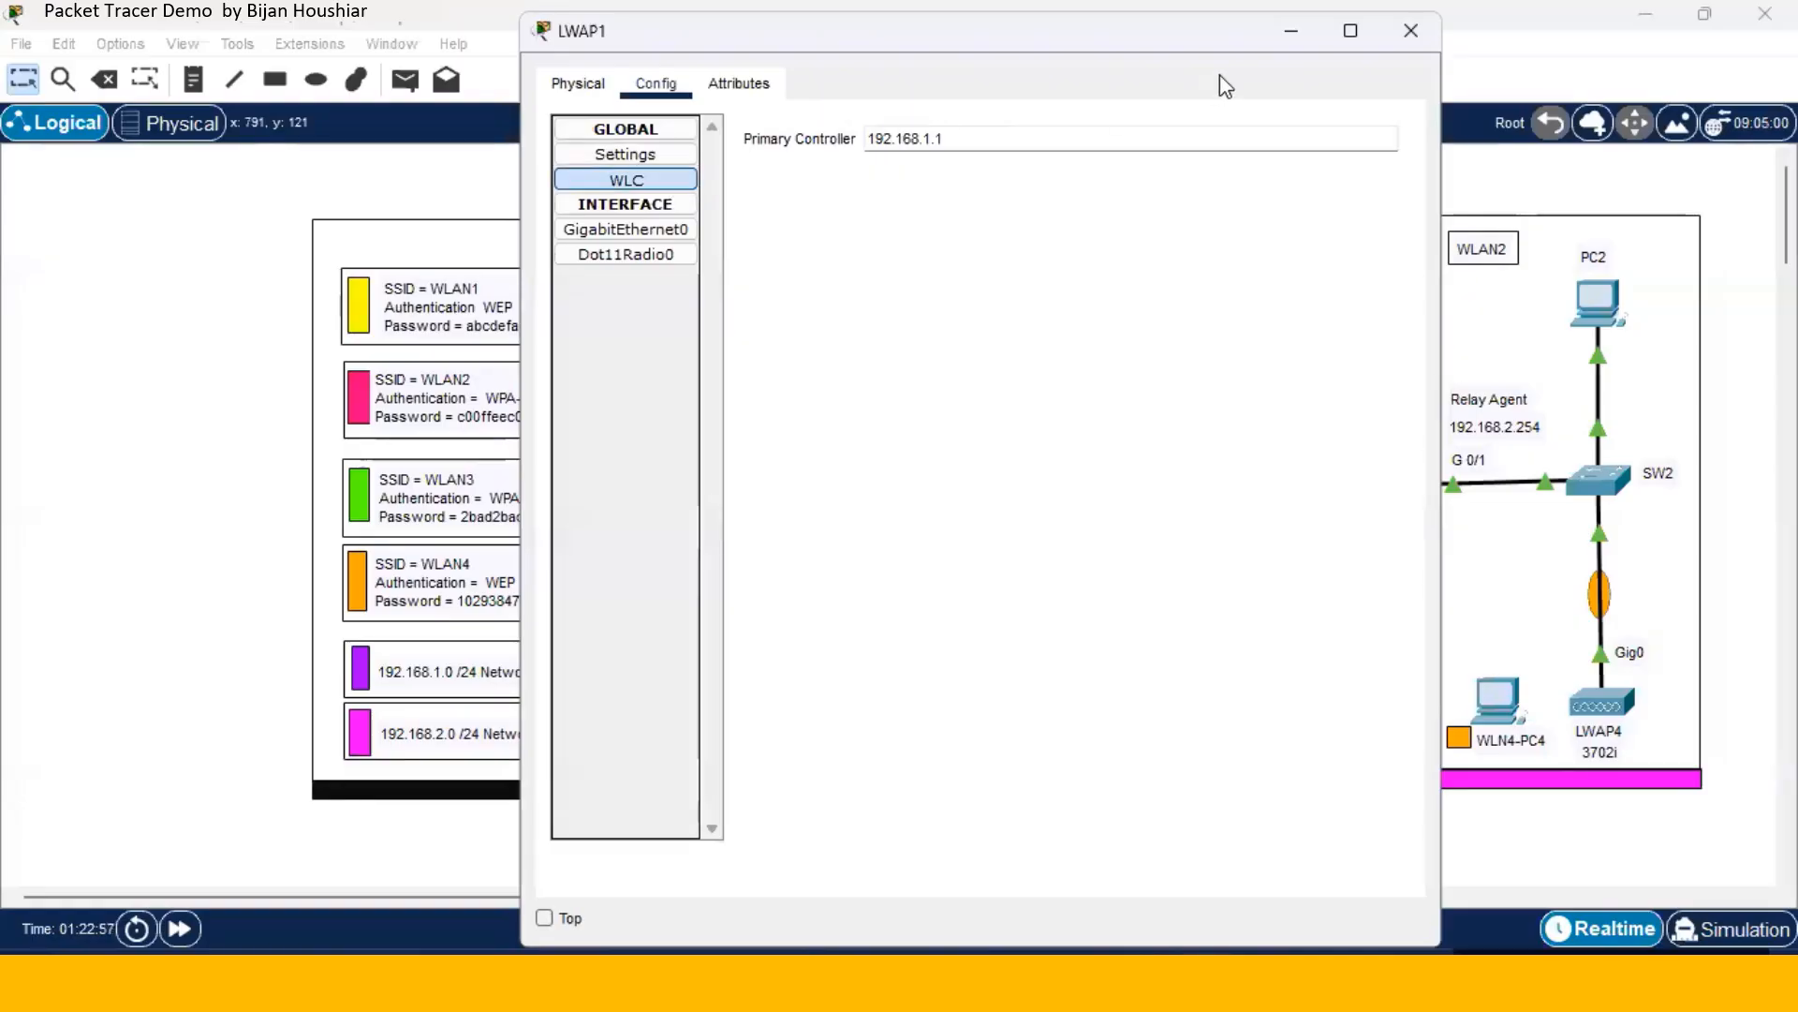
{"action": "left_click", "coordinate": [1411, 30]}
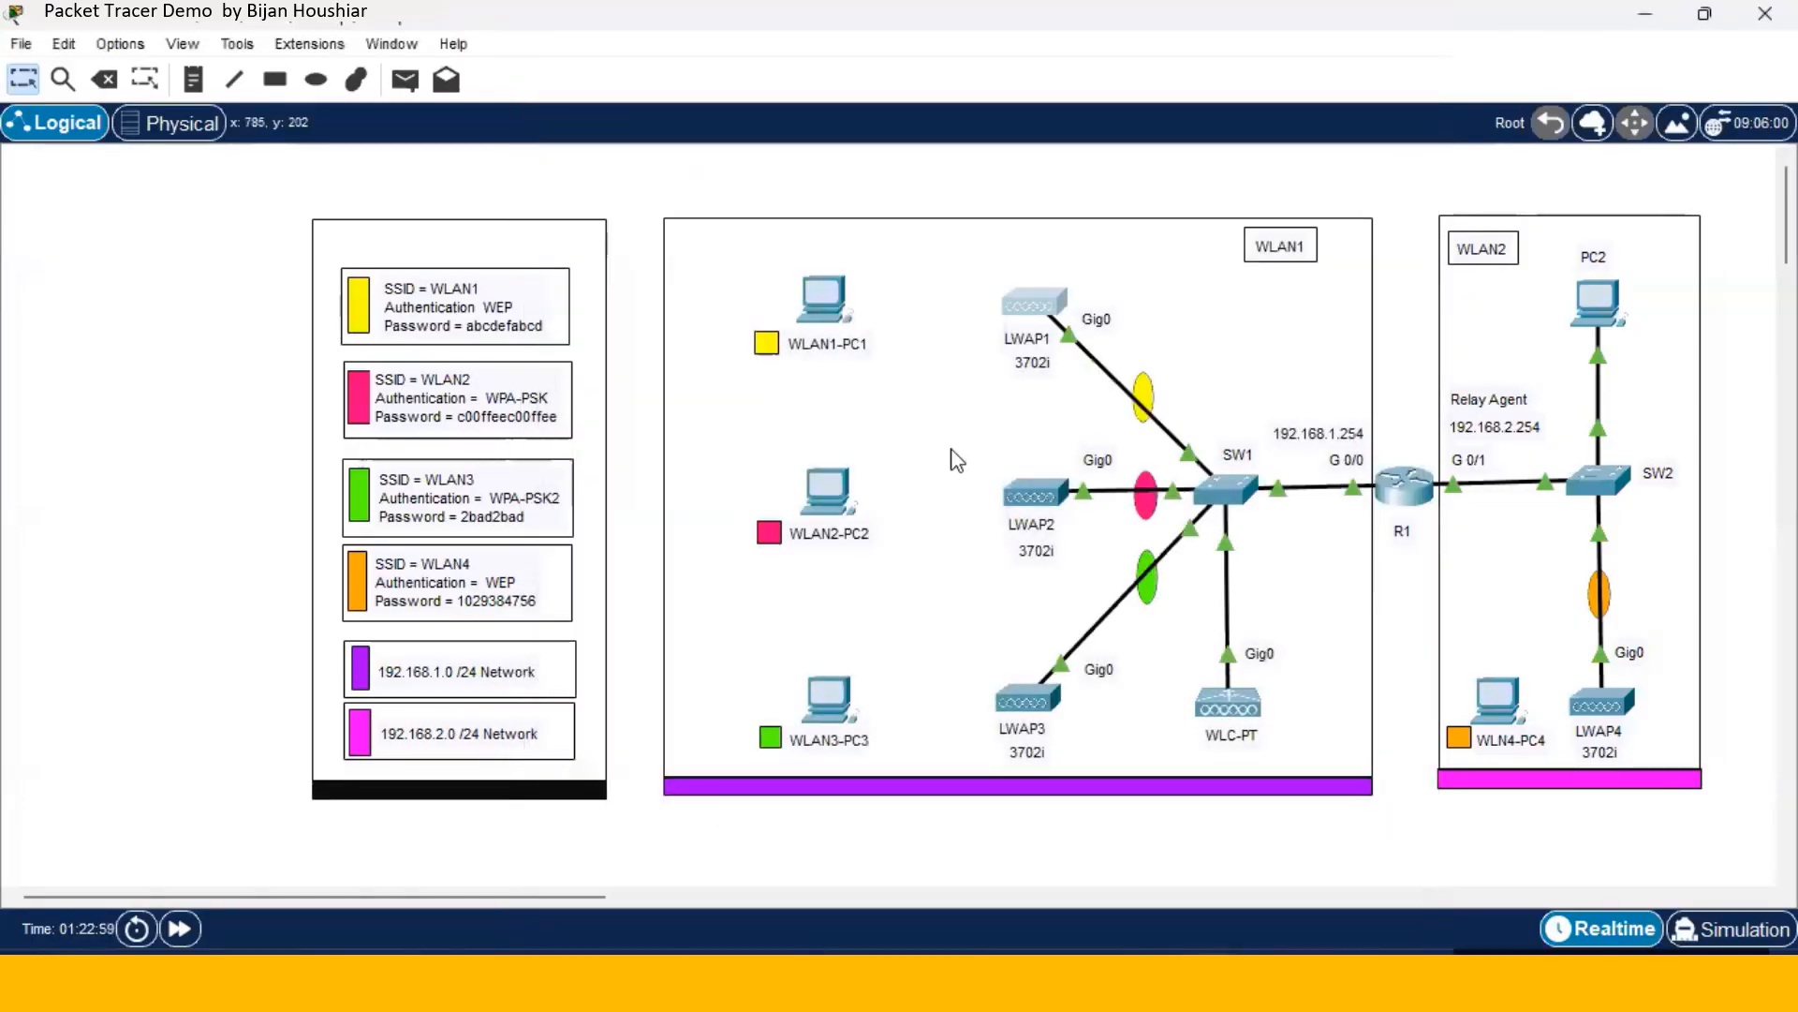
- Set LWAP2 to DHCP and paste 192.168.1.1 as its primary controller
{"action": "left_click", "coordinate": [1031, 494]}
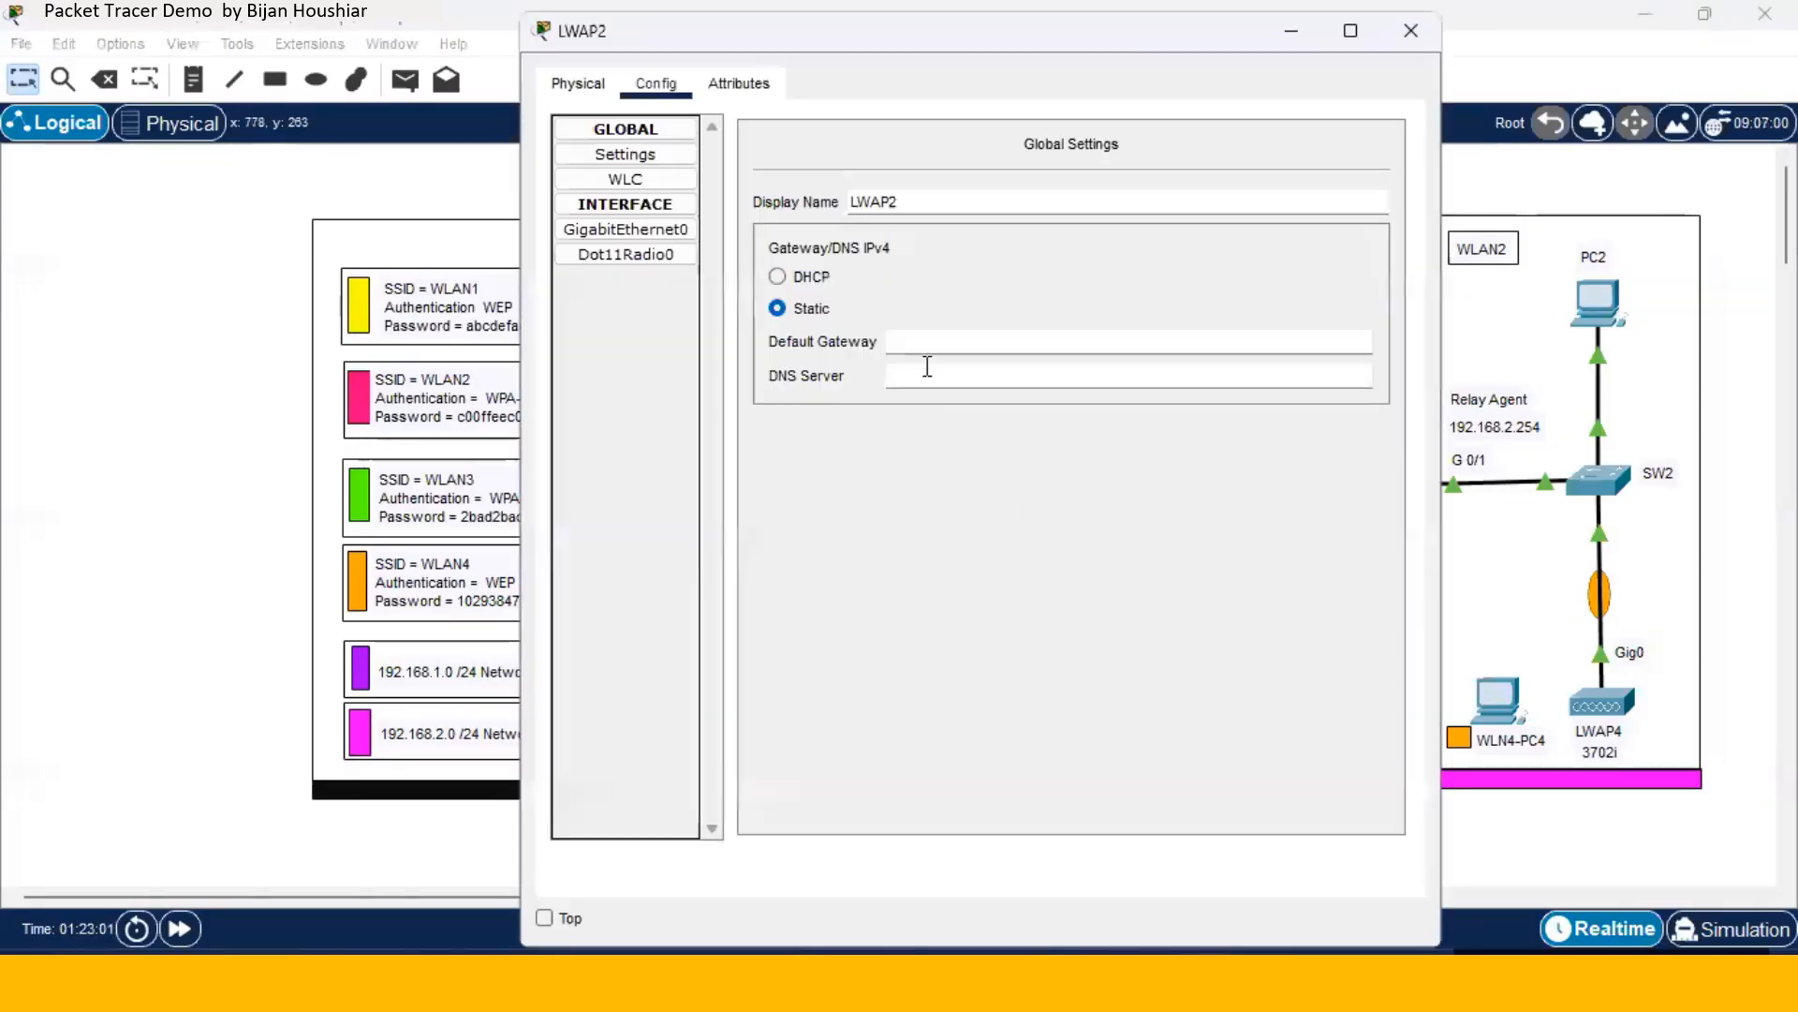
{"action": "left_click", "coordinate": [665, 255]}
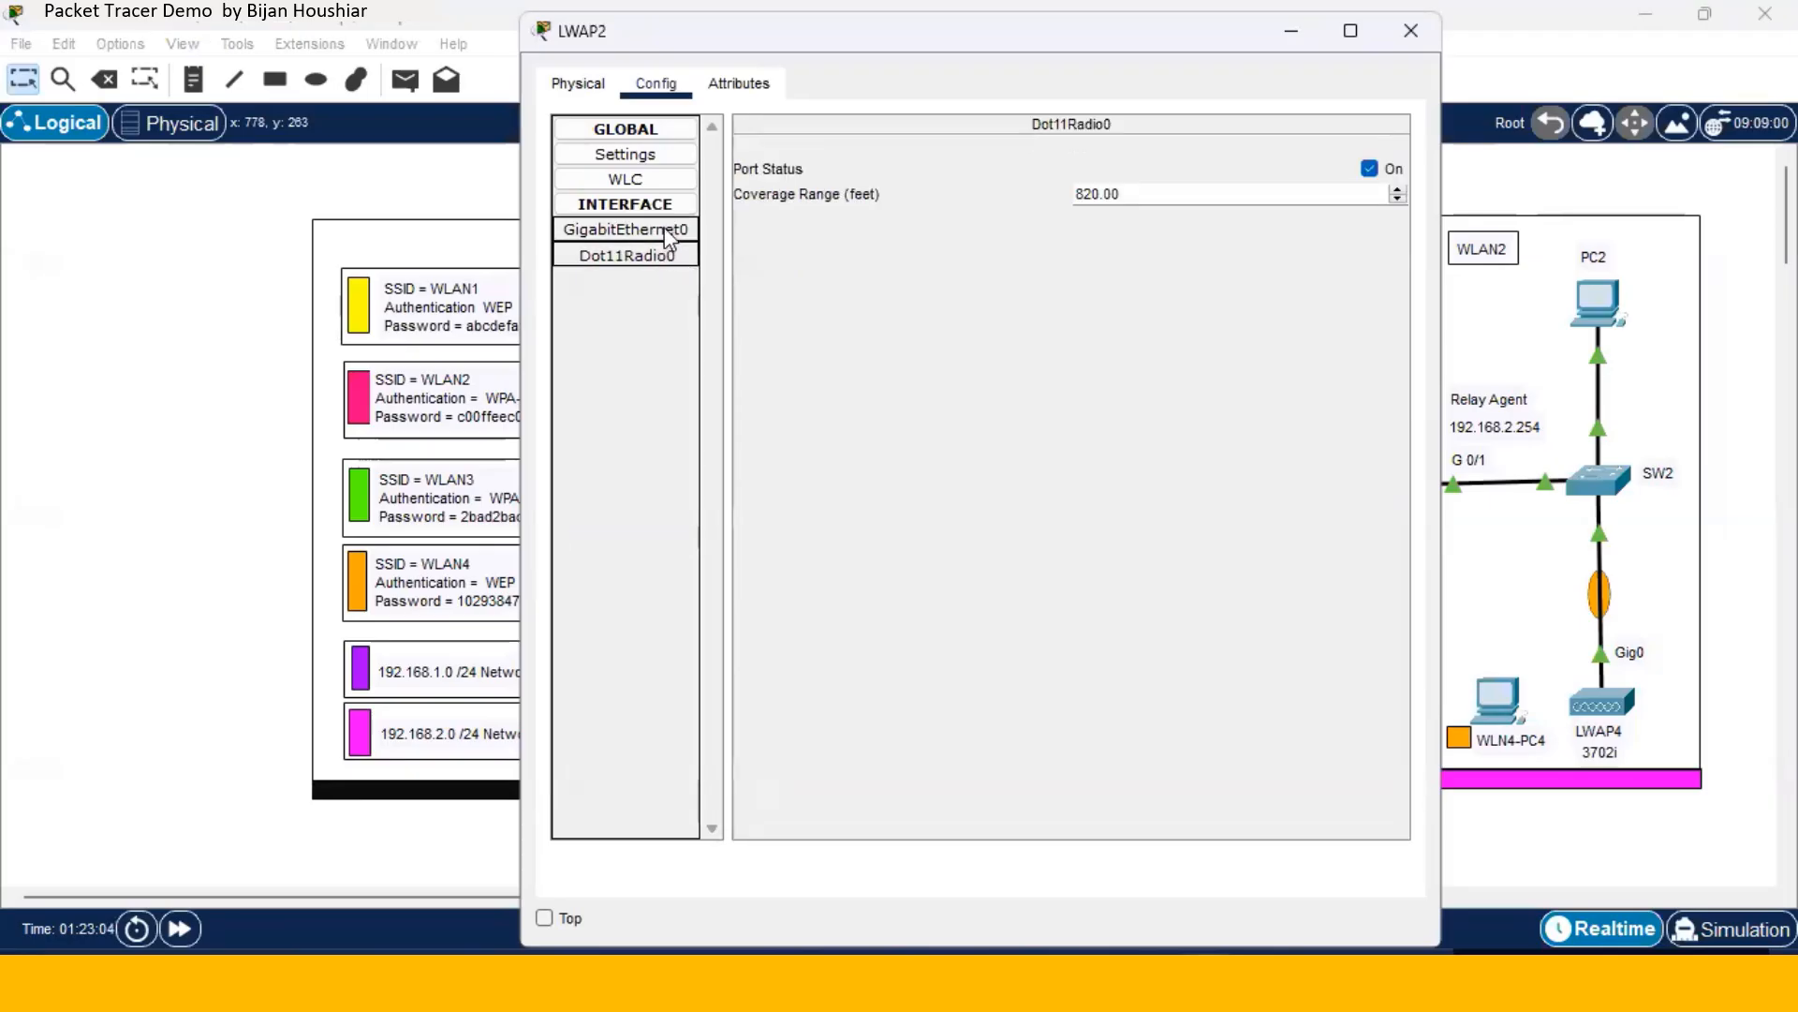
{"action": "left_click", "coordinate": [667, 204]}
{"action": "left_click", "coordinate": [667, 155]}
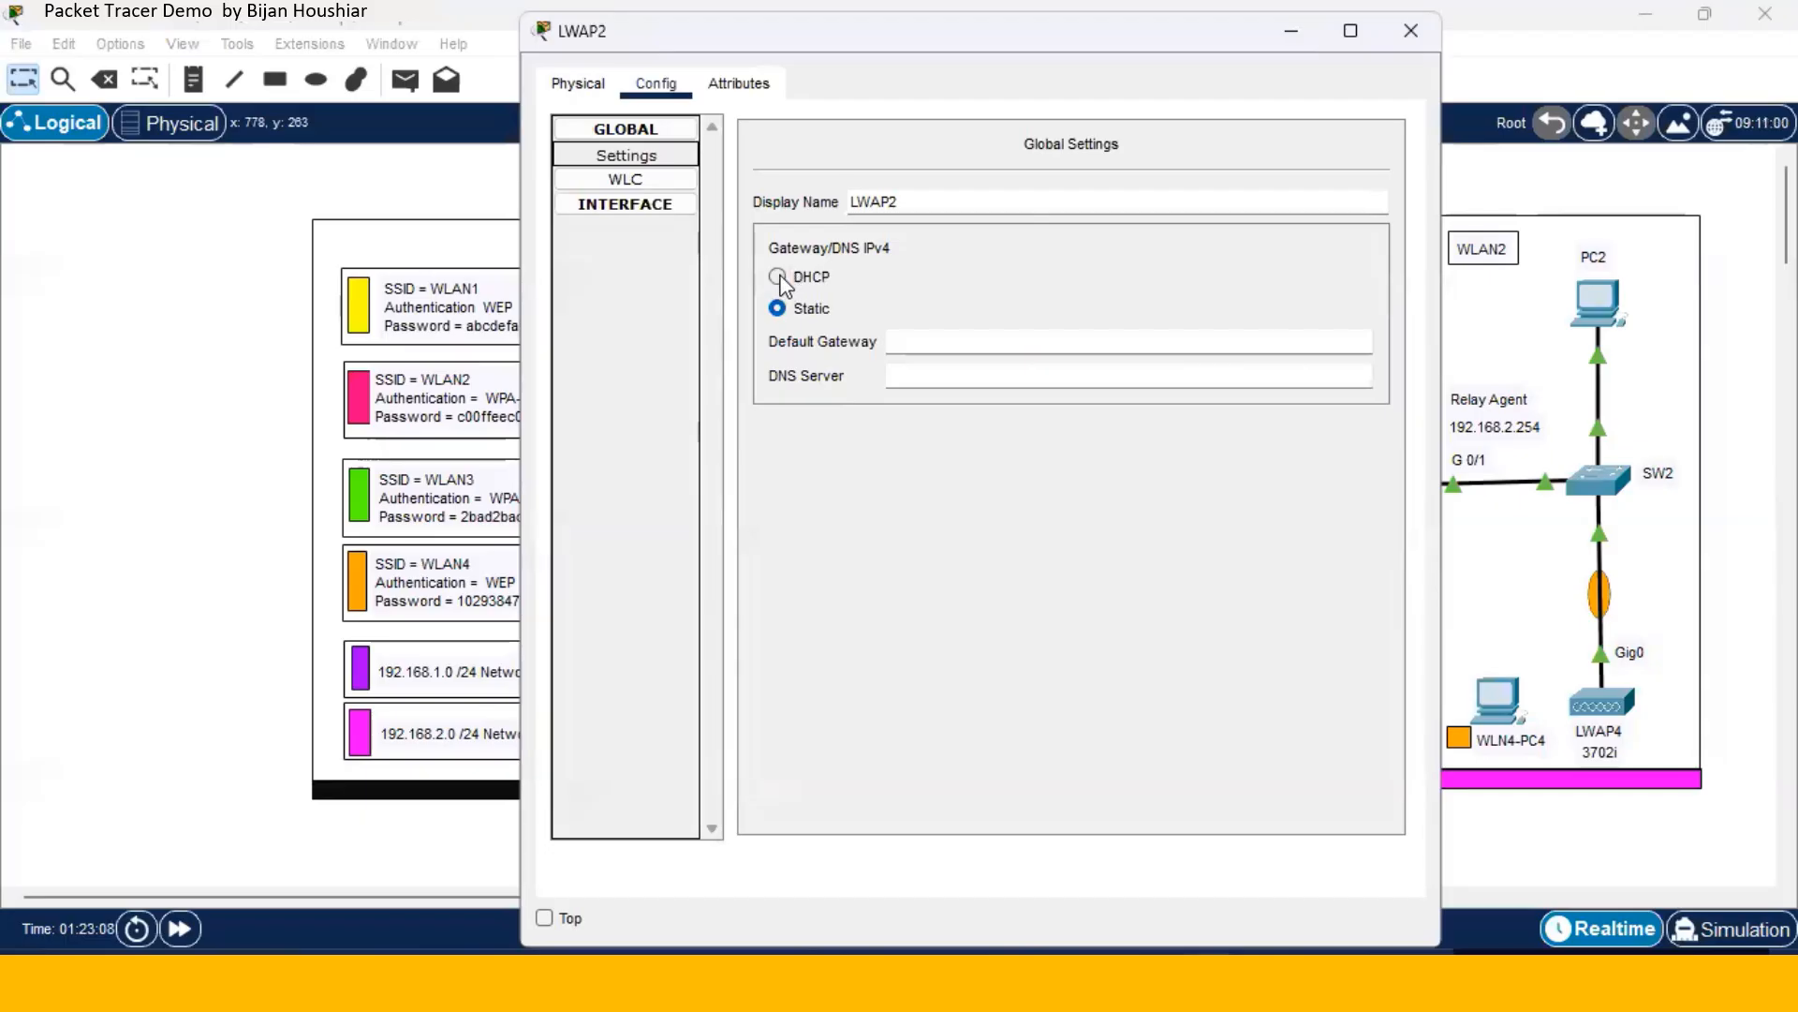
{"action": "left_click", "coordinate": [780, 276]}
{"action": "left_click", "coordinate": [683, 183]}
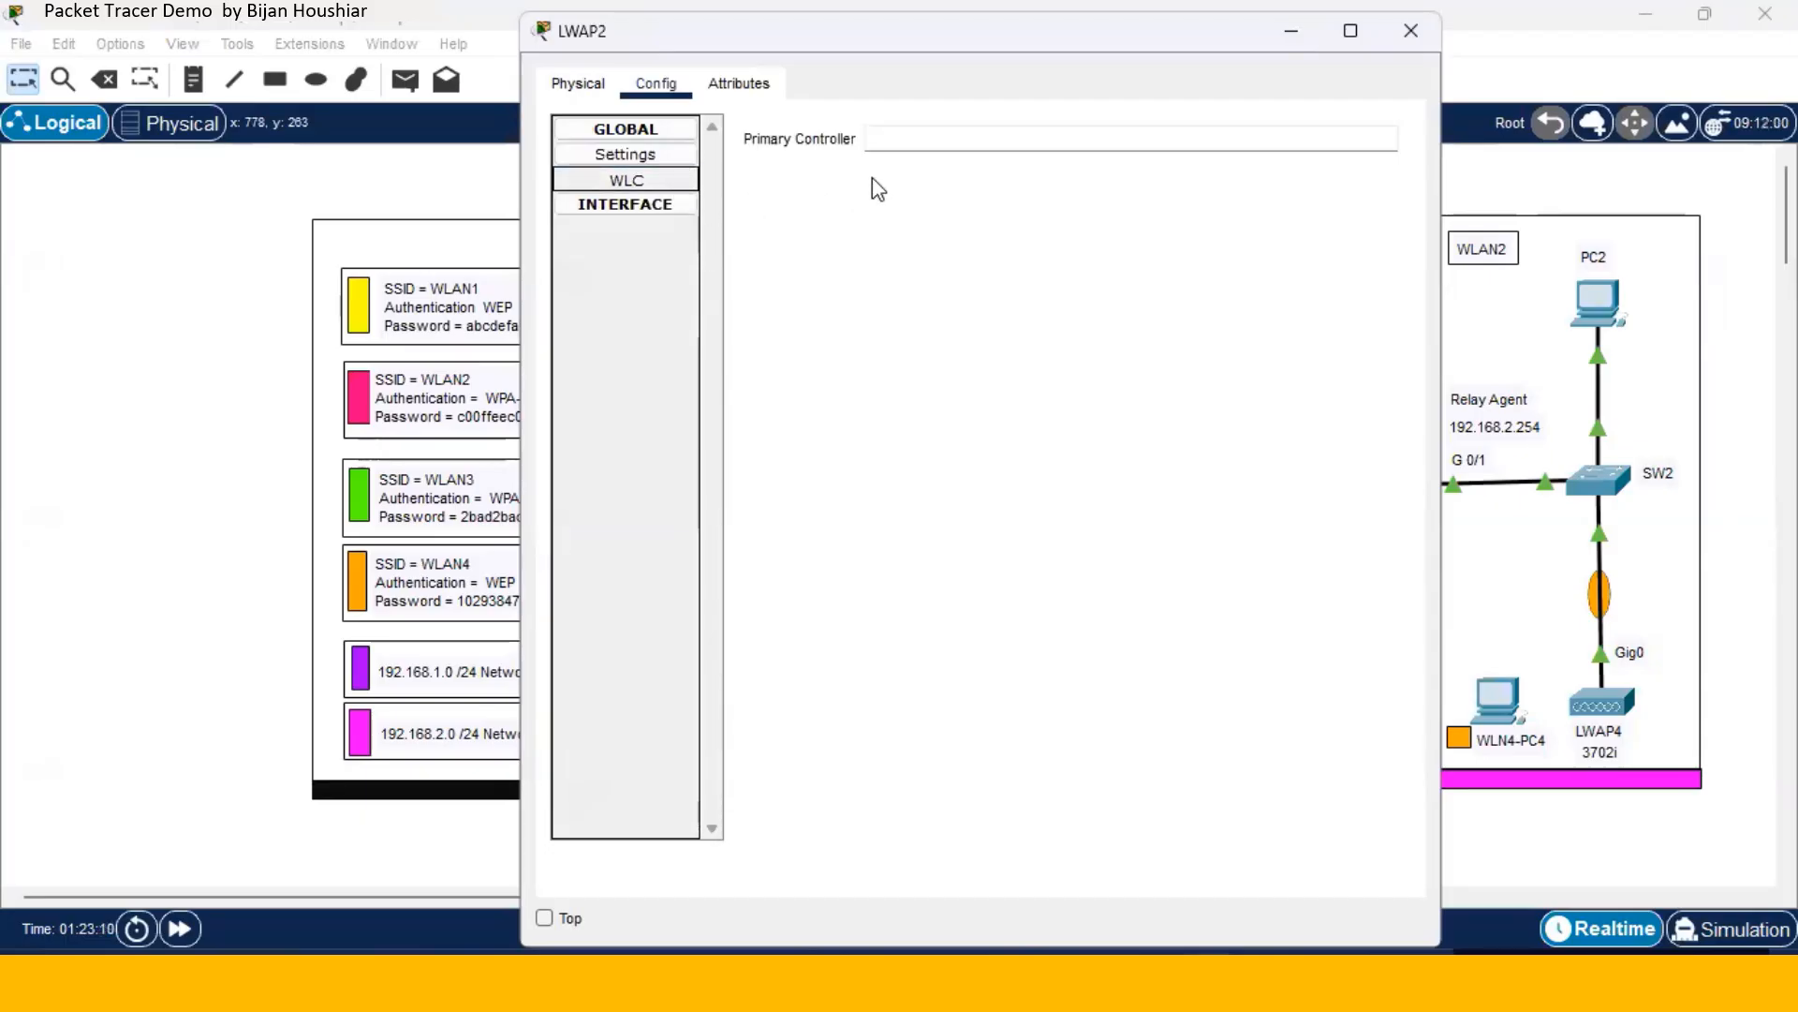
{"action": "right_click", "coordinate": [887, 141]}
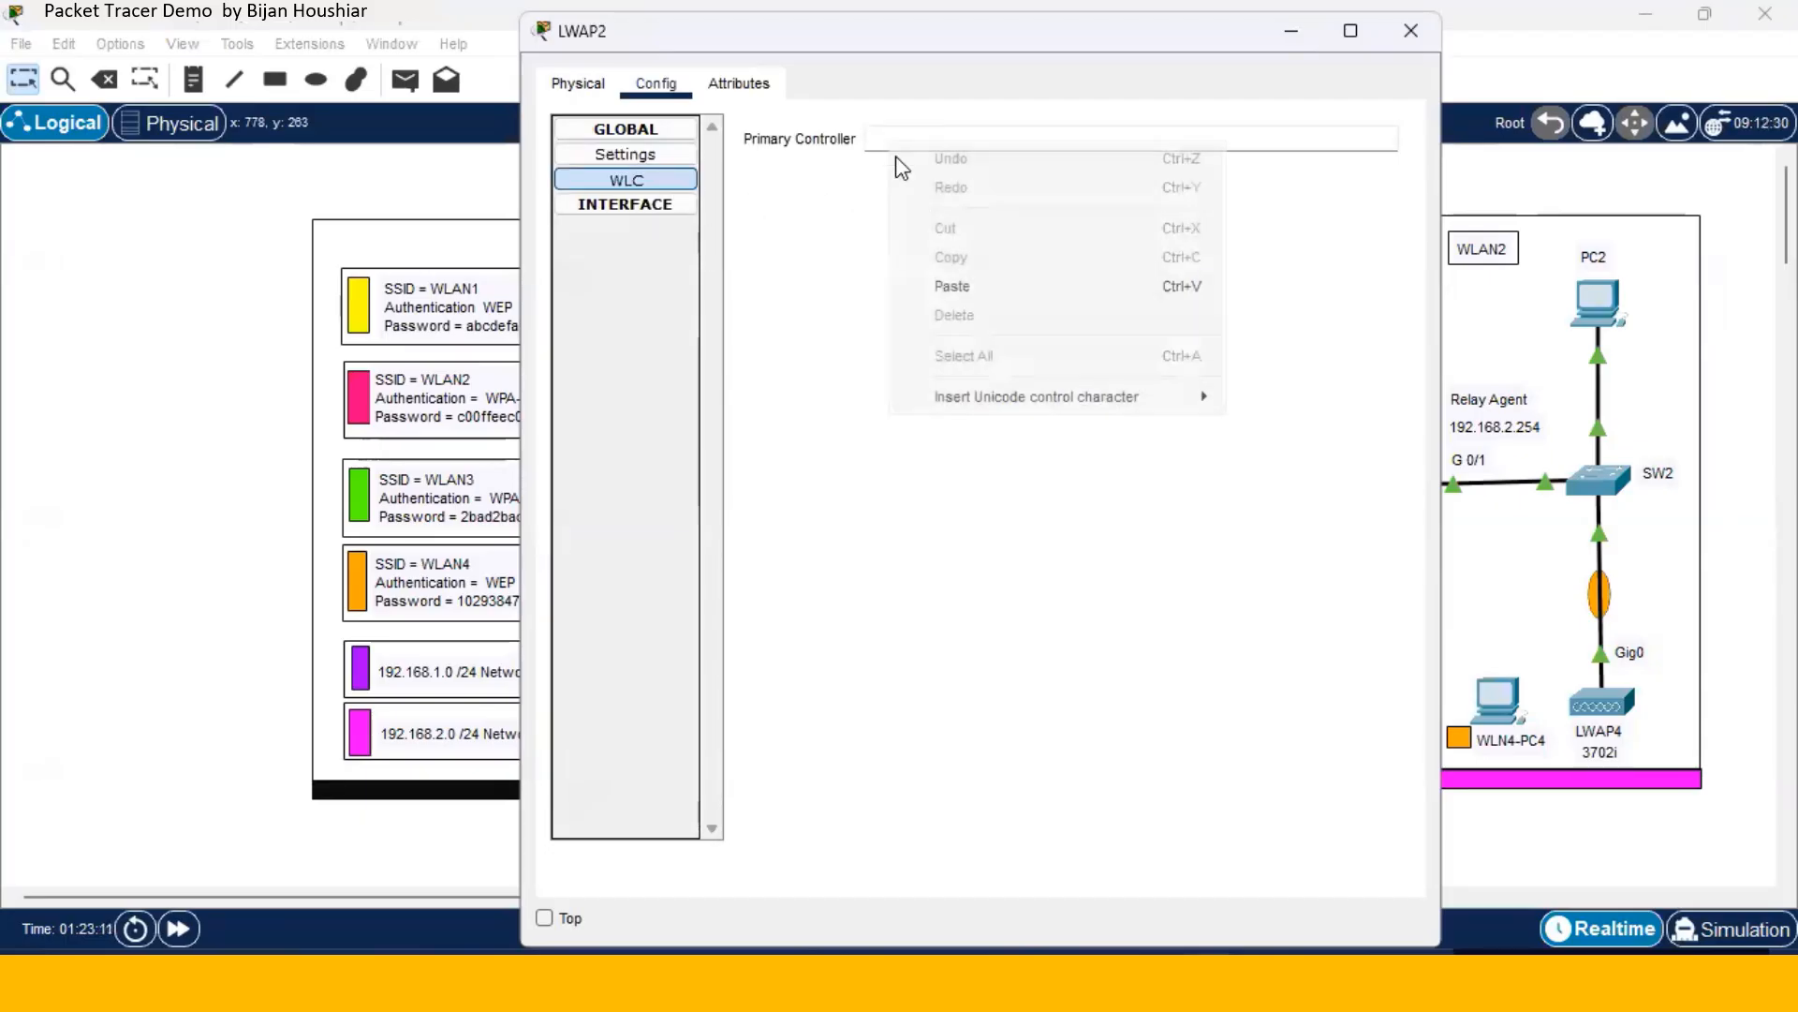
{"action": "left_click", "coordinate": [951, 287]}
{"action": "left_click", "coordinate": [1405, 37]}
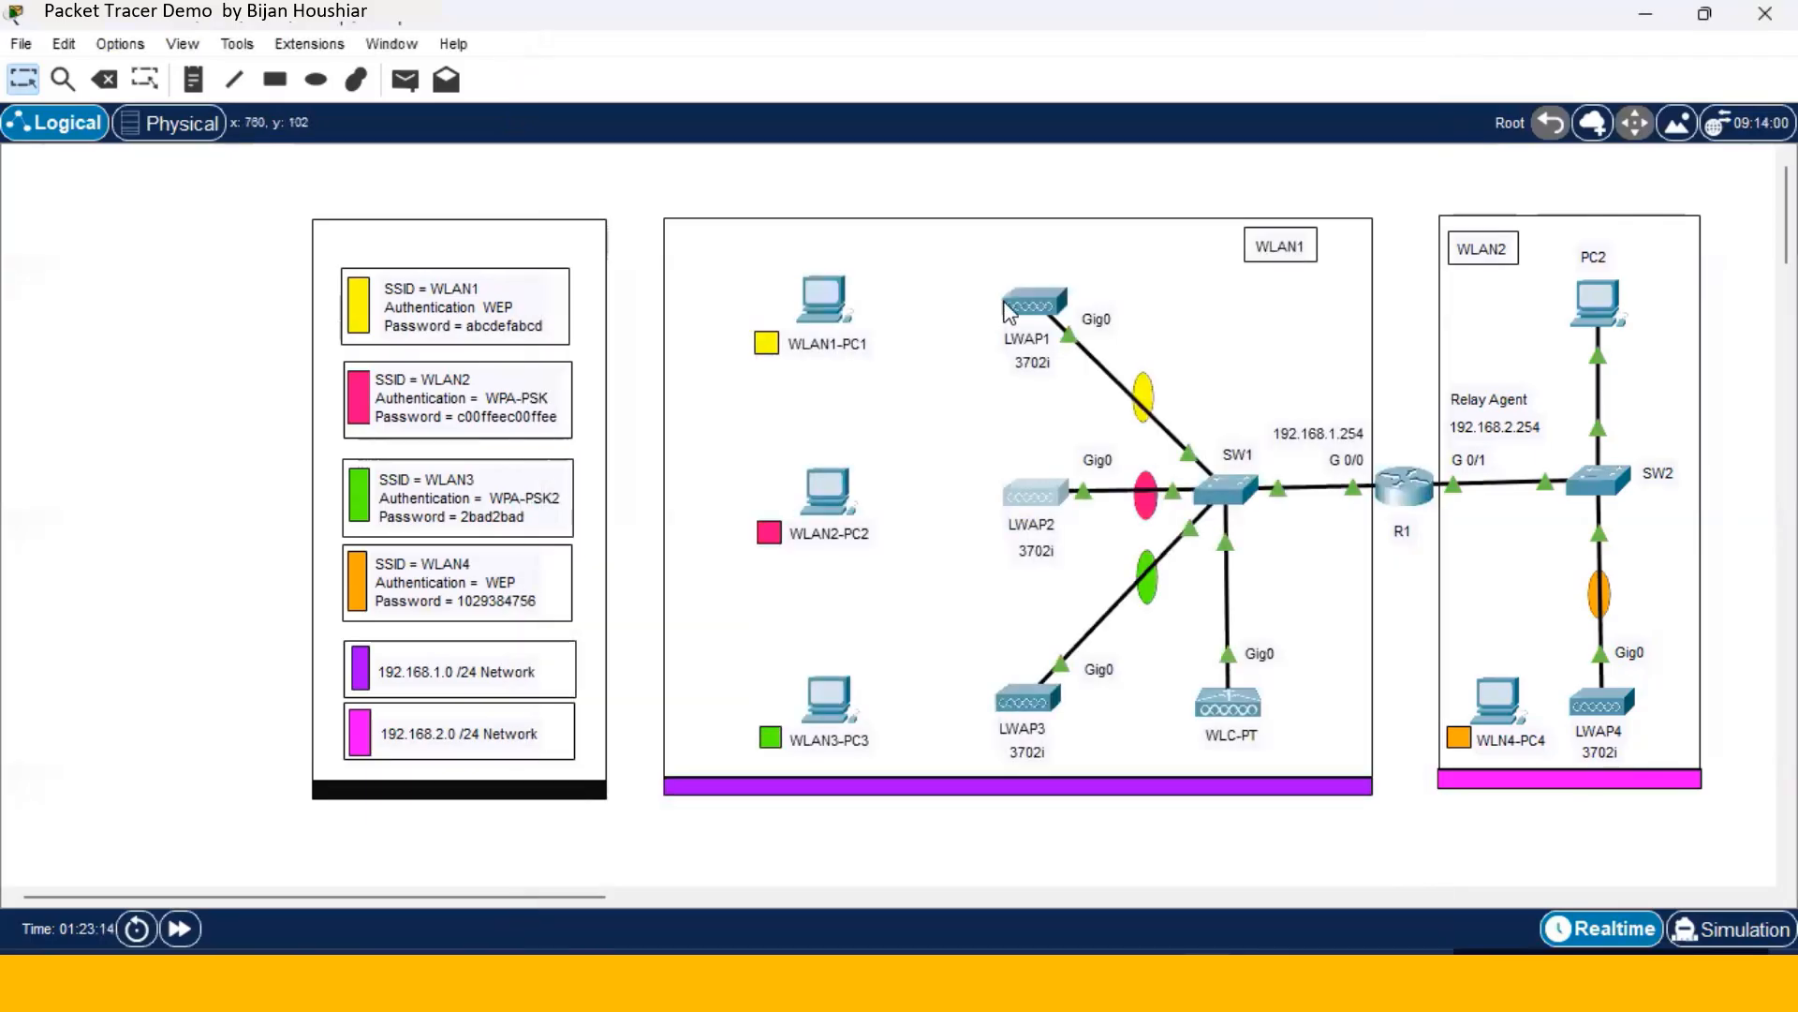
- Verify LWAP1's global settings remain on DHCP
{"action": "left_click", "coordinate": [1035, 305]}
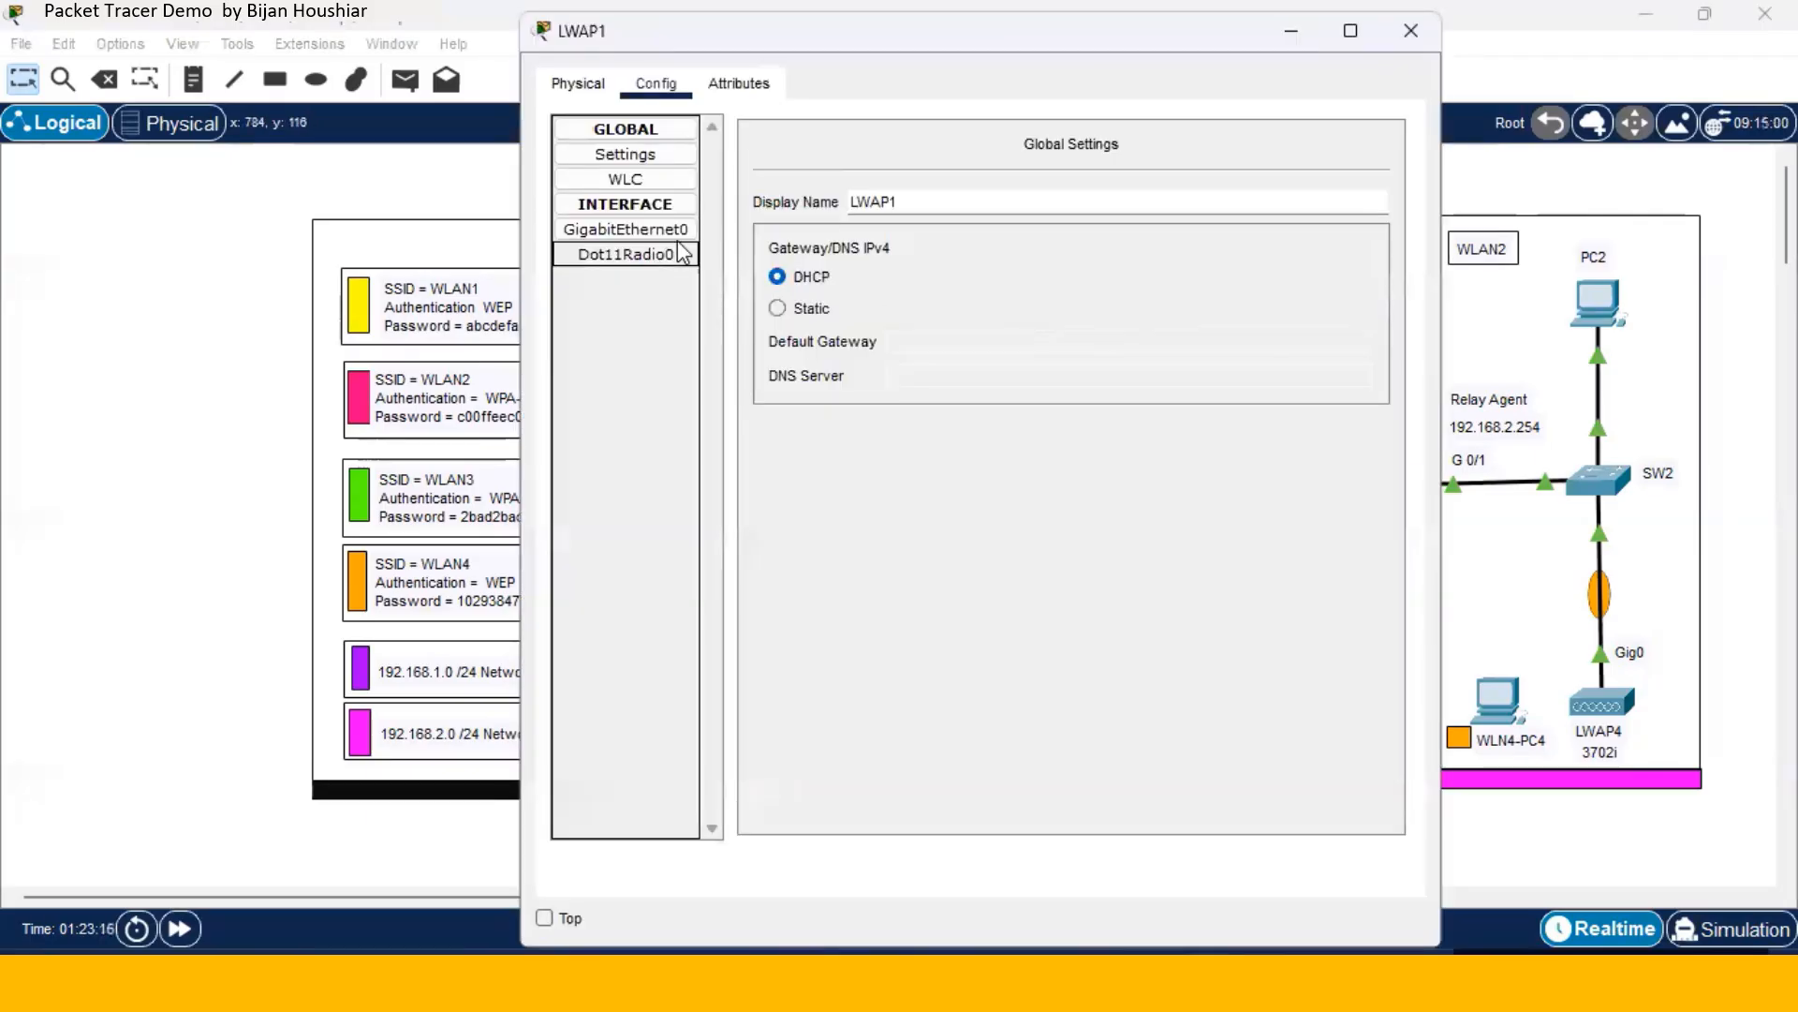
{"action": "left_click", "coordinate": [662, 206]}
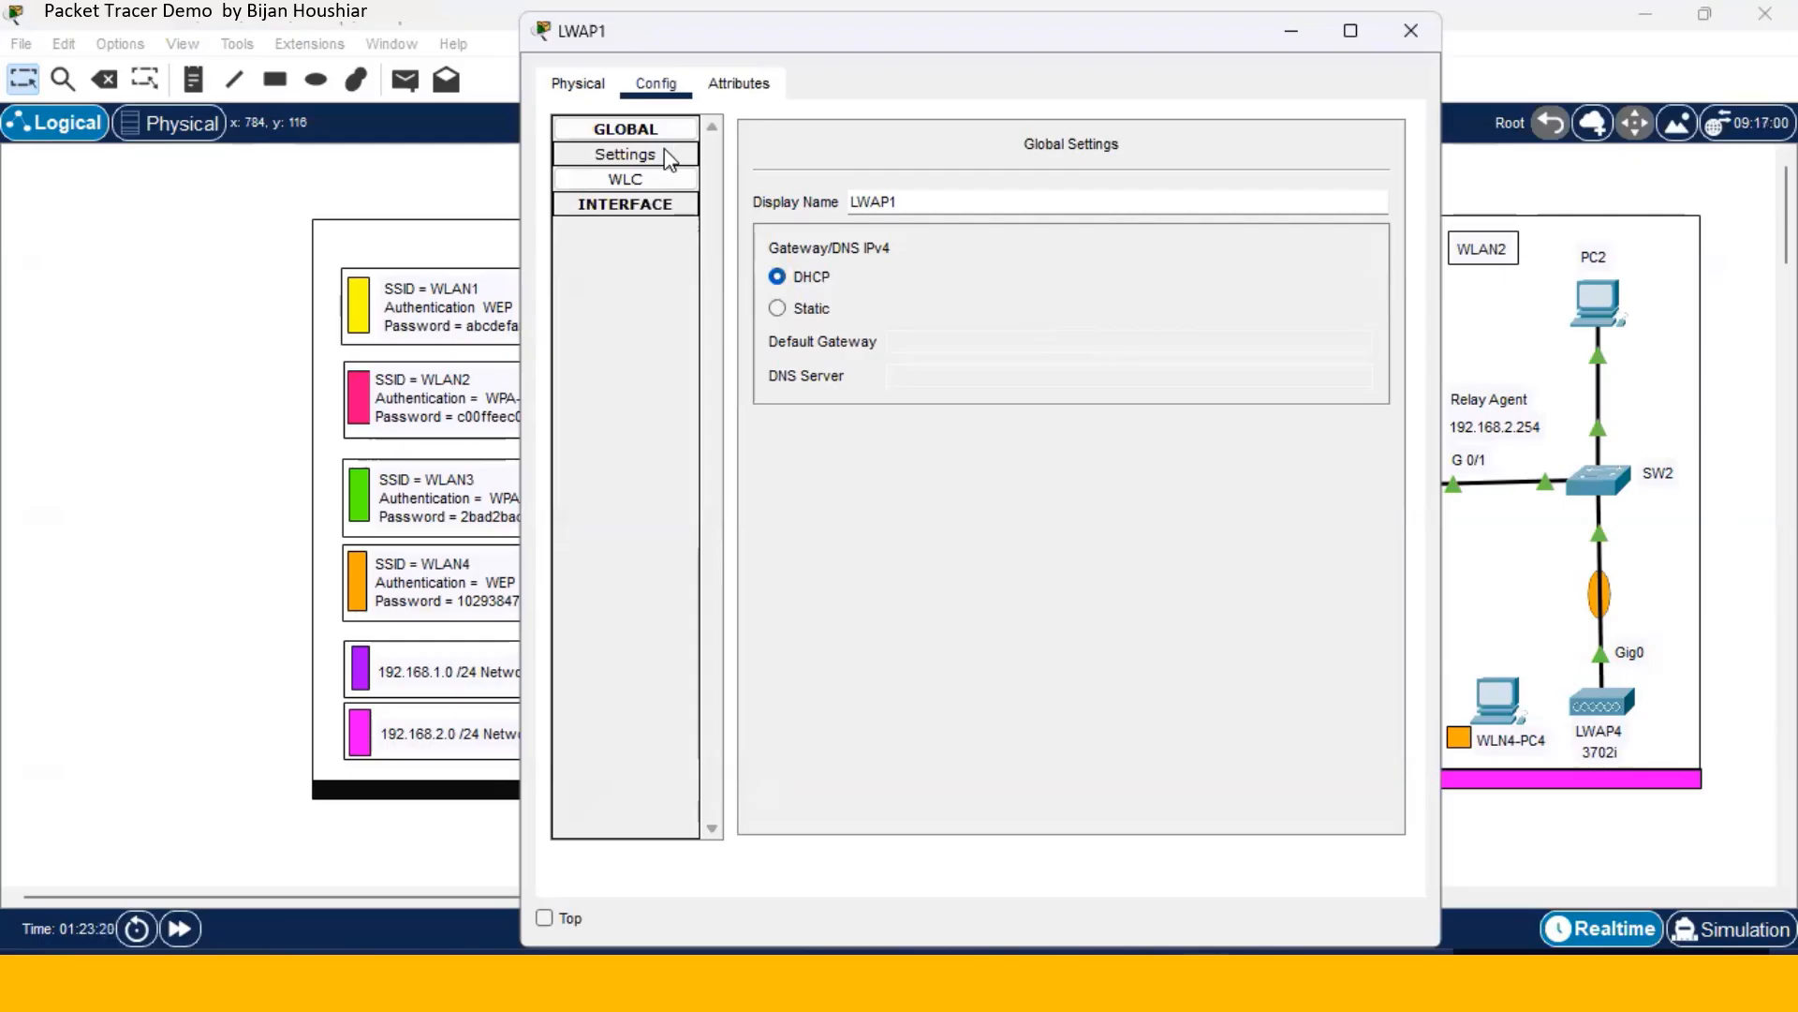
{"action": "left_click", "coordinate": [653, 208]}
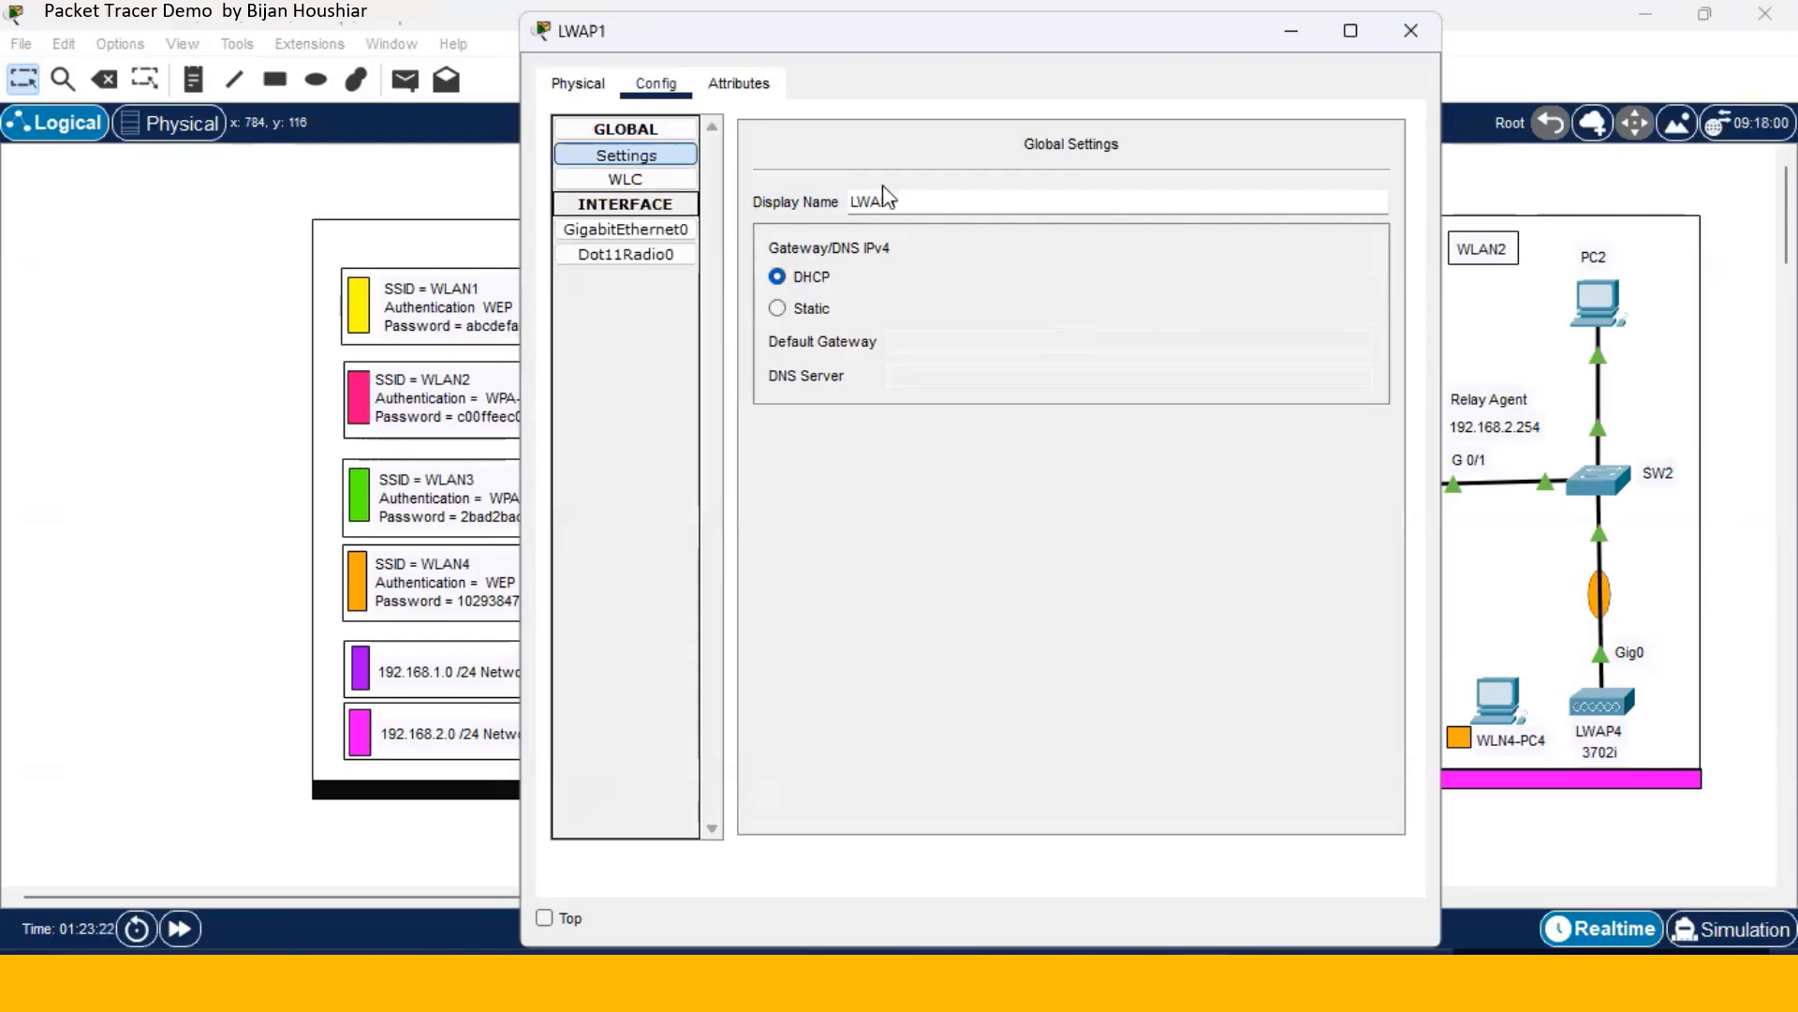
{"action": "left_click", "coordinate": [1410, 30]}
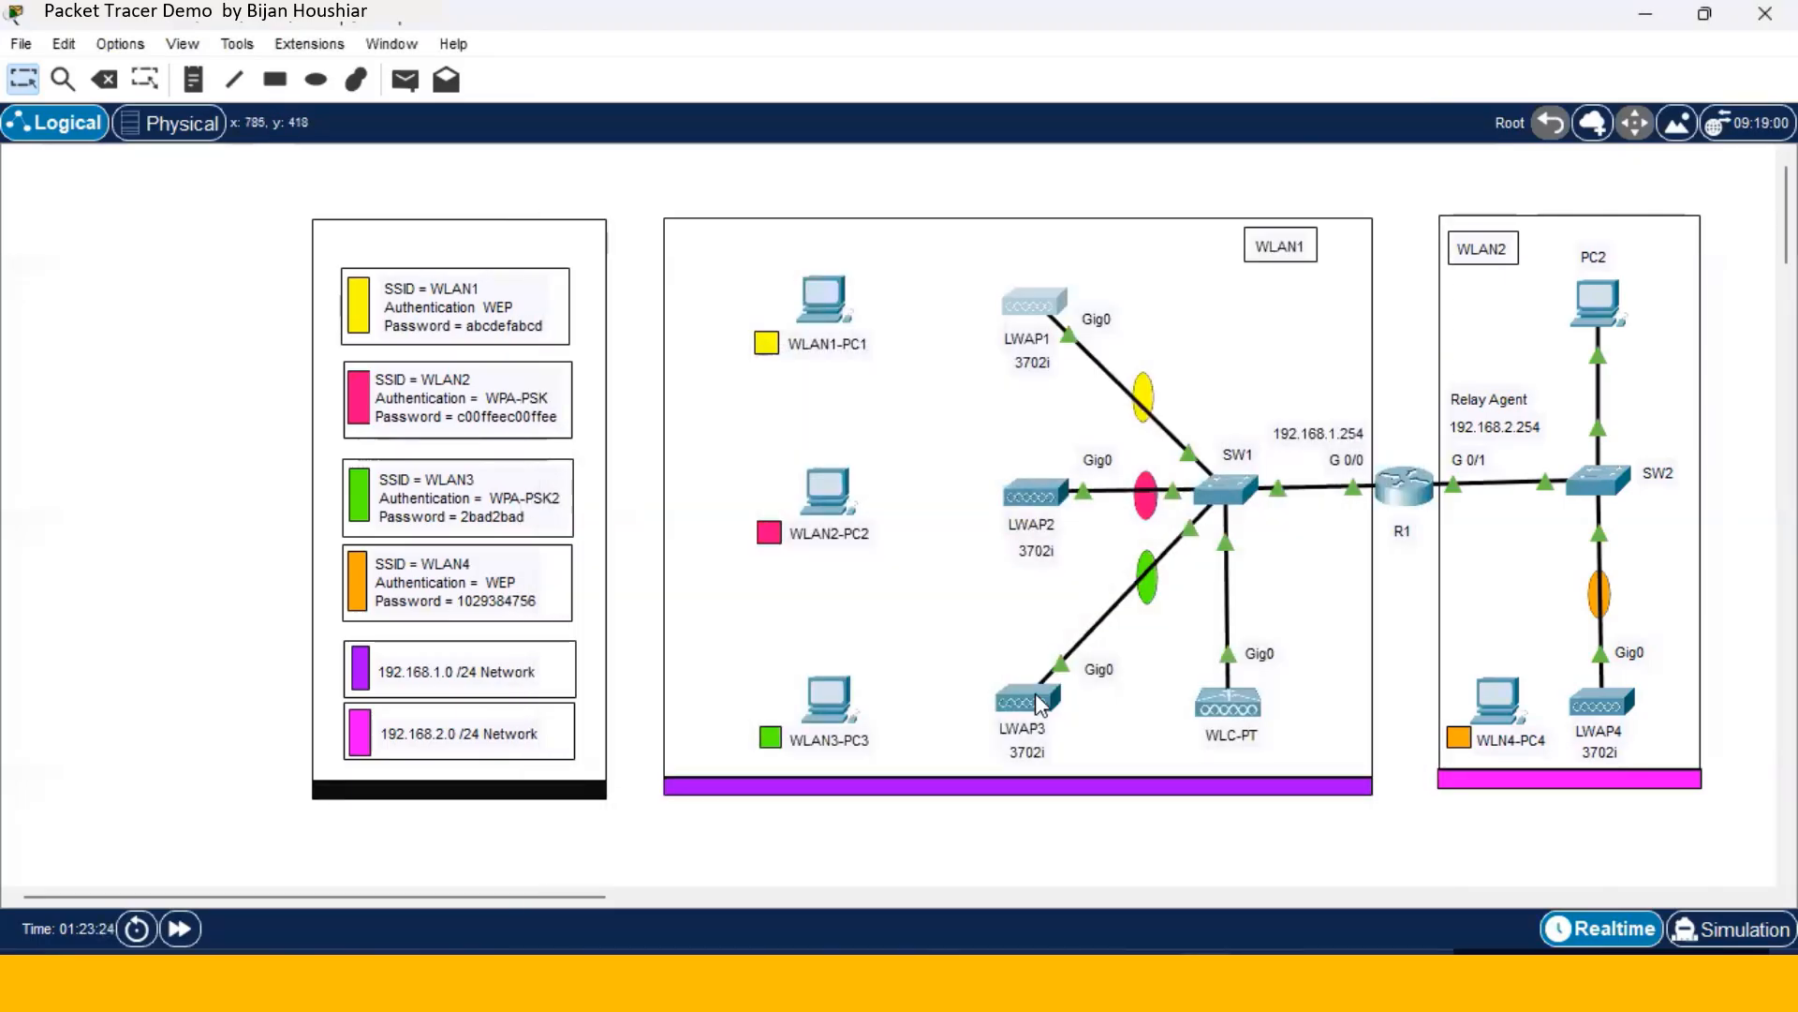
- Set LWAP3 to DHCP with primary controller 192.168.1.1
{"action": "left_click", "coordinate": [1036, 695]}
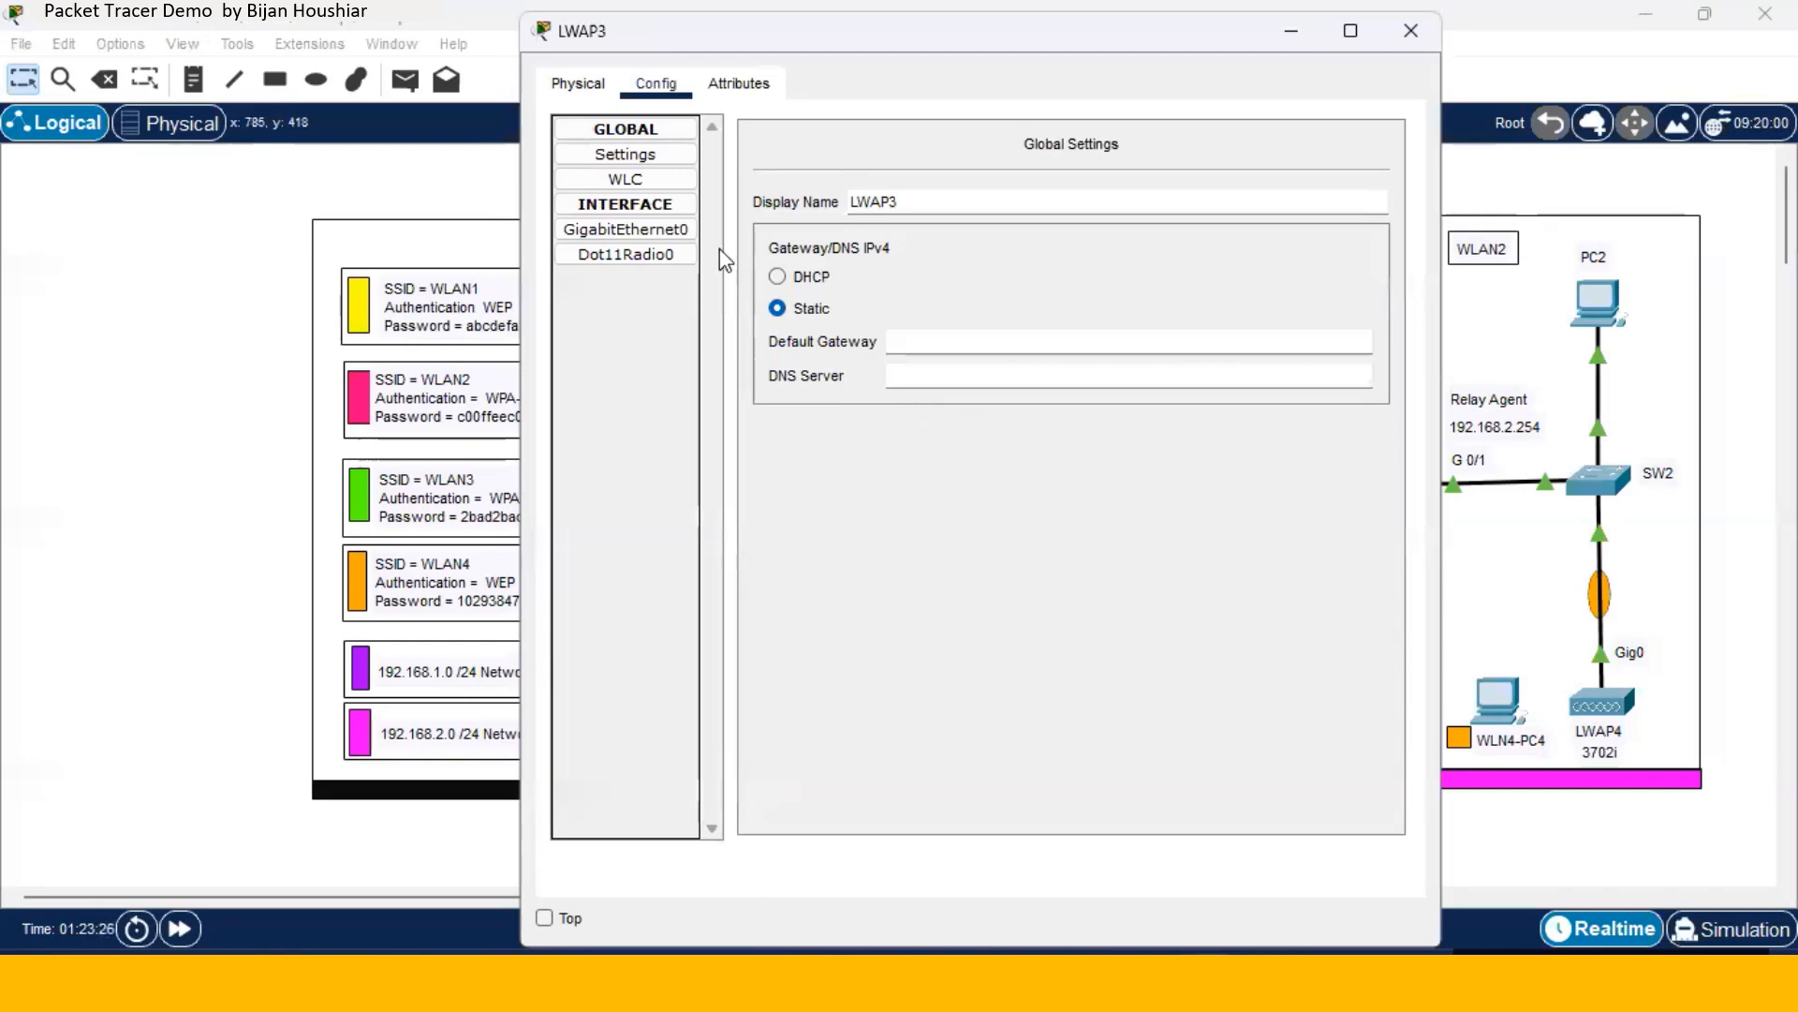
{"action": "left_click", "coordinate": [789, 278]}
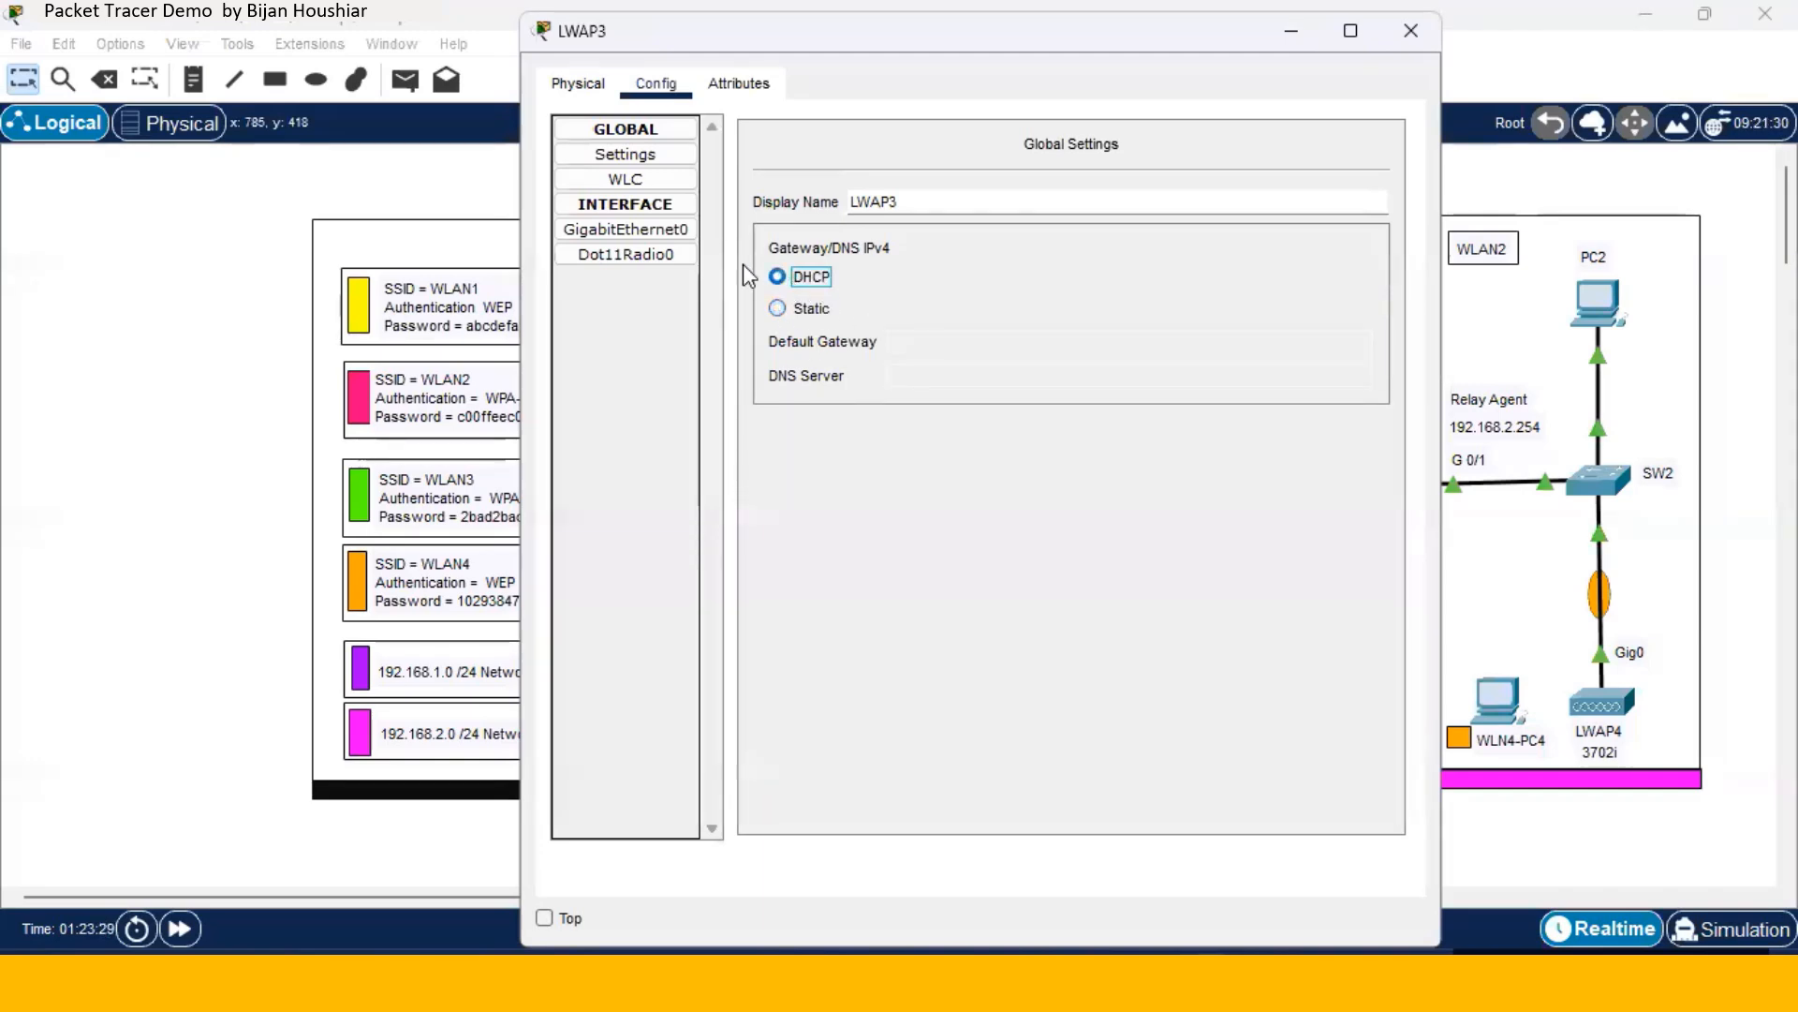
{"action": "left_click", "coordinate": [662, 179]}
{"action": "right_click", "coordinate": [910, 143]}
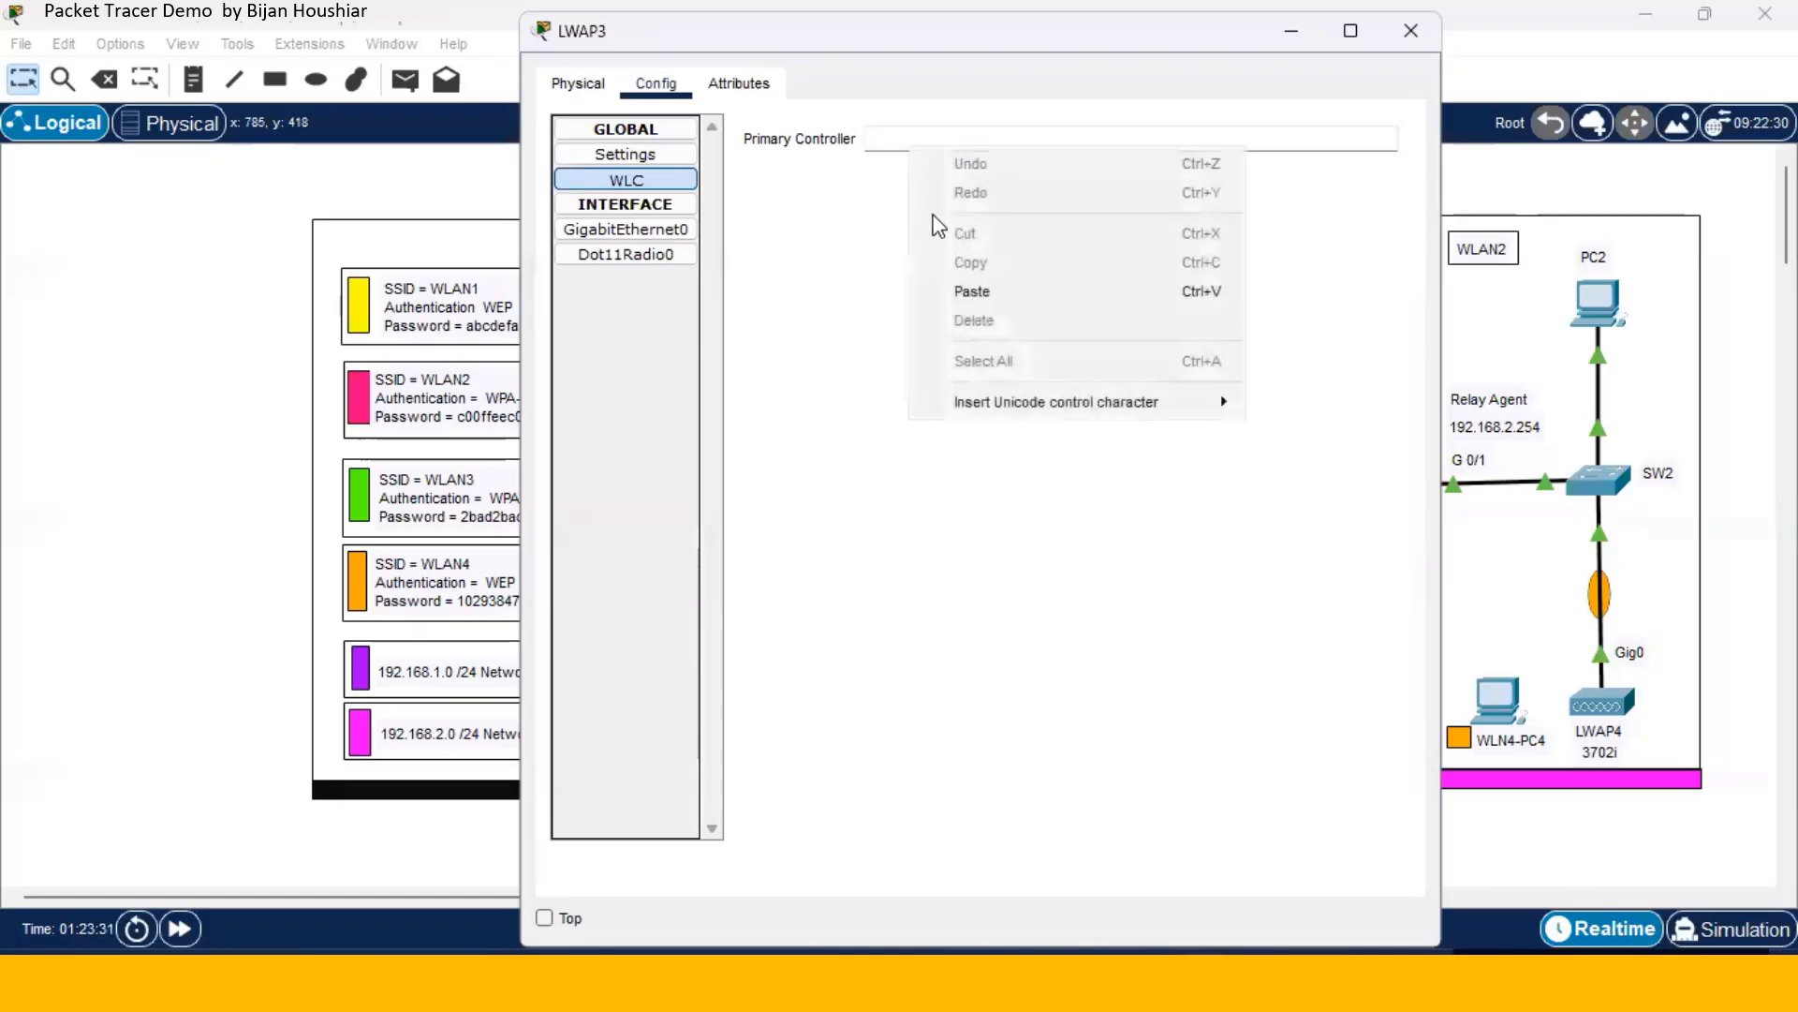
{"action": "left_click", "coordinate": [971, 291]}
{"action": "left_click", "coordinate": [1410, 31]}
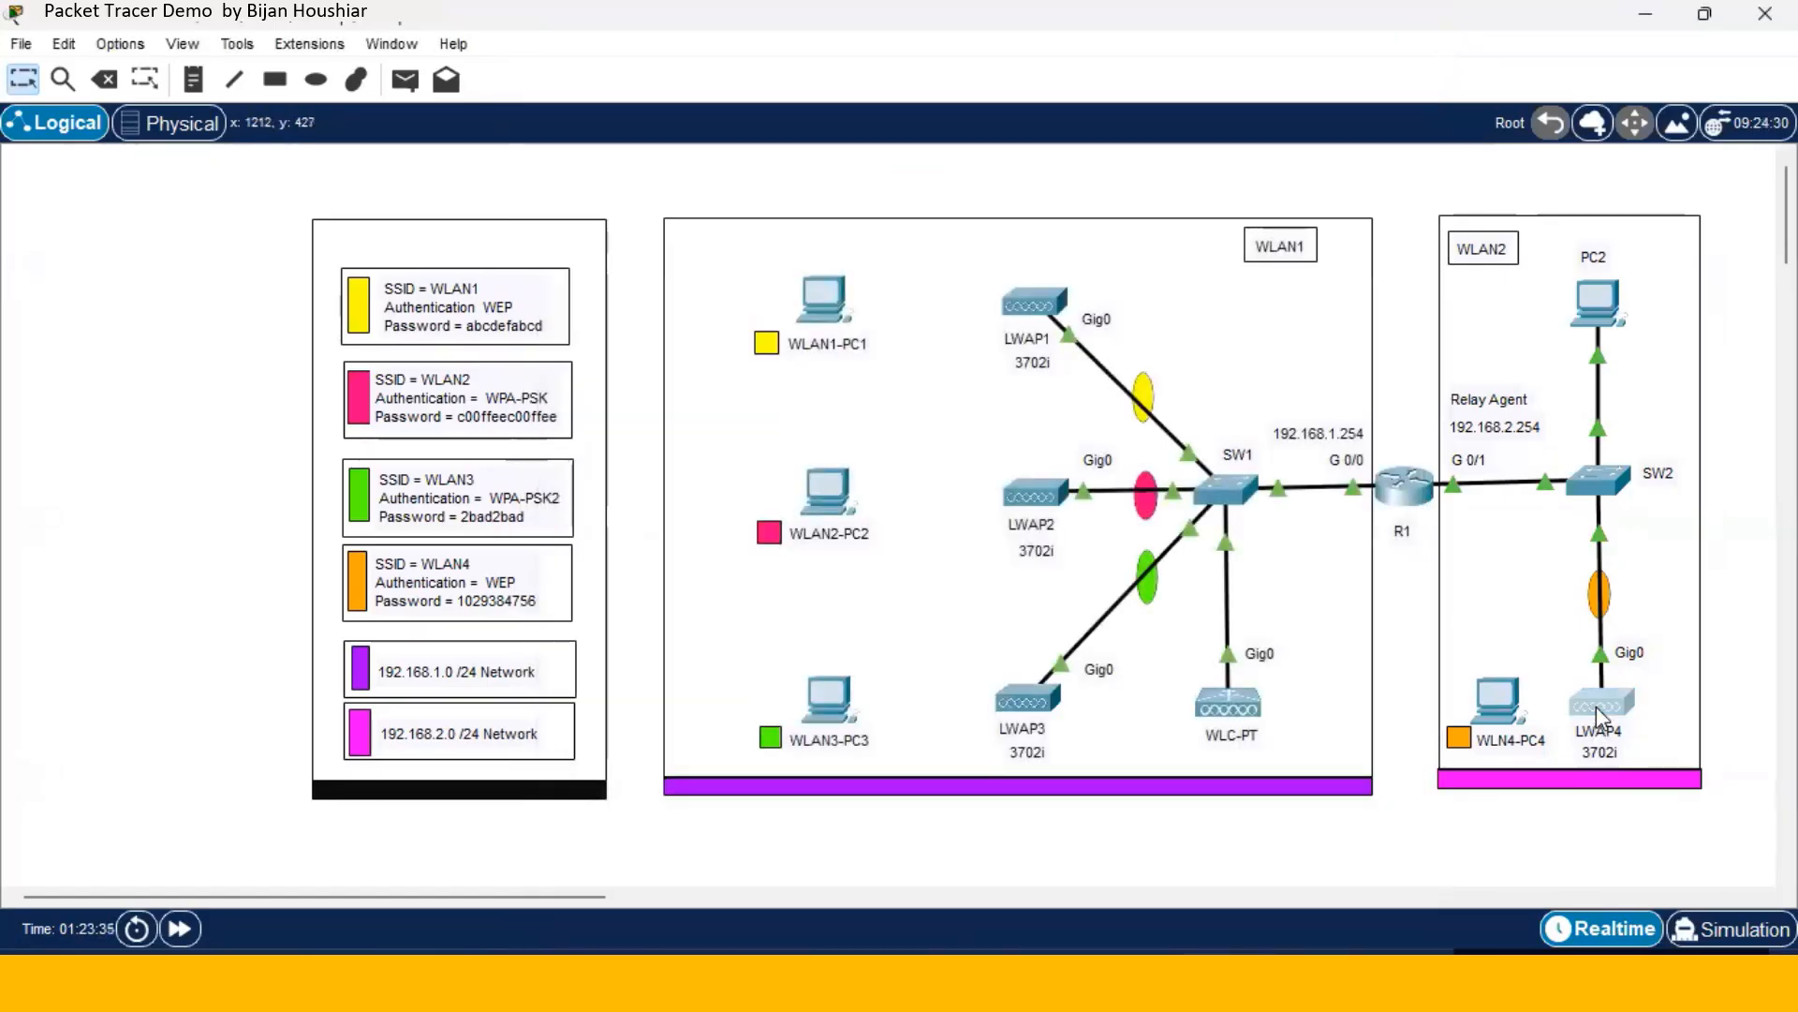
- Set LWAP4 to DHCP with primary controller 192.168.1.1
{"action": "left_click", "coordinate": [1596, 706]}
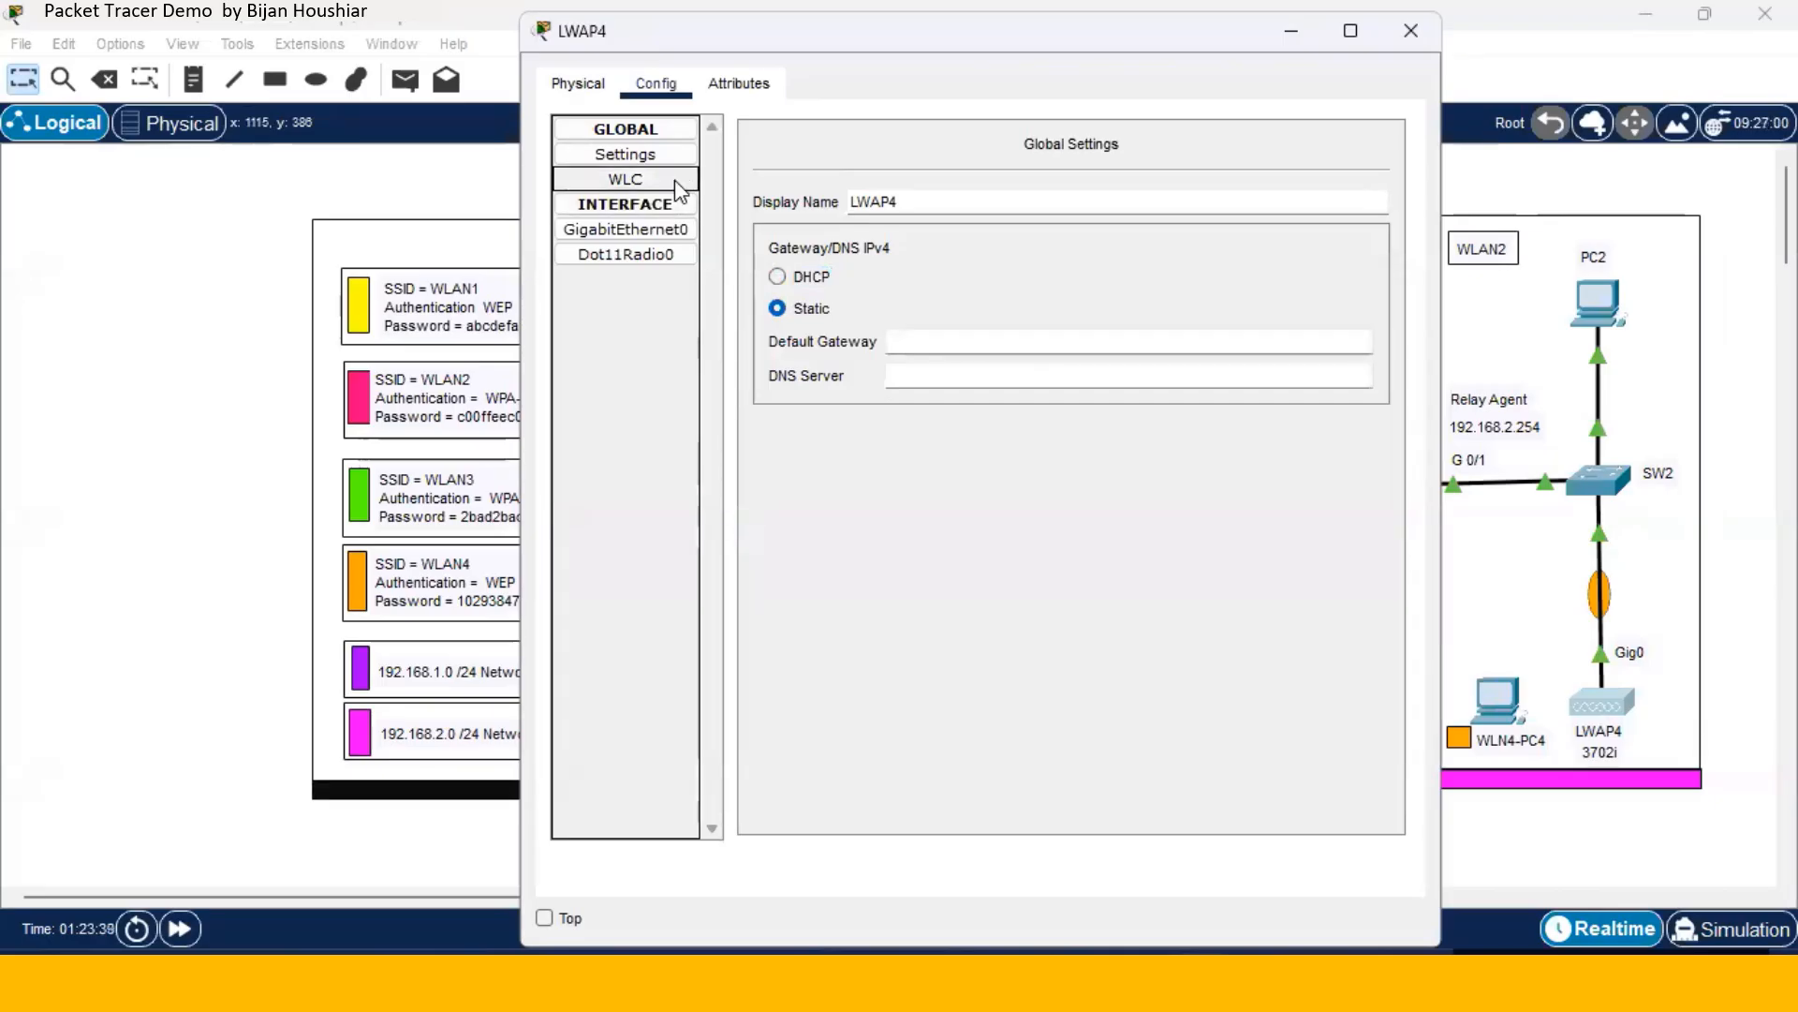
{"action": "left_click", "coordinate": [779, 278]}
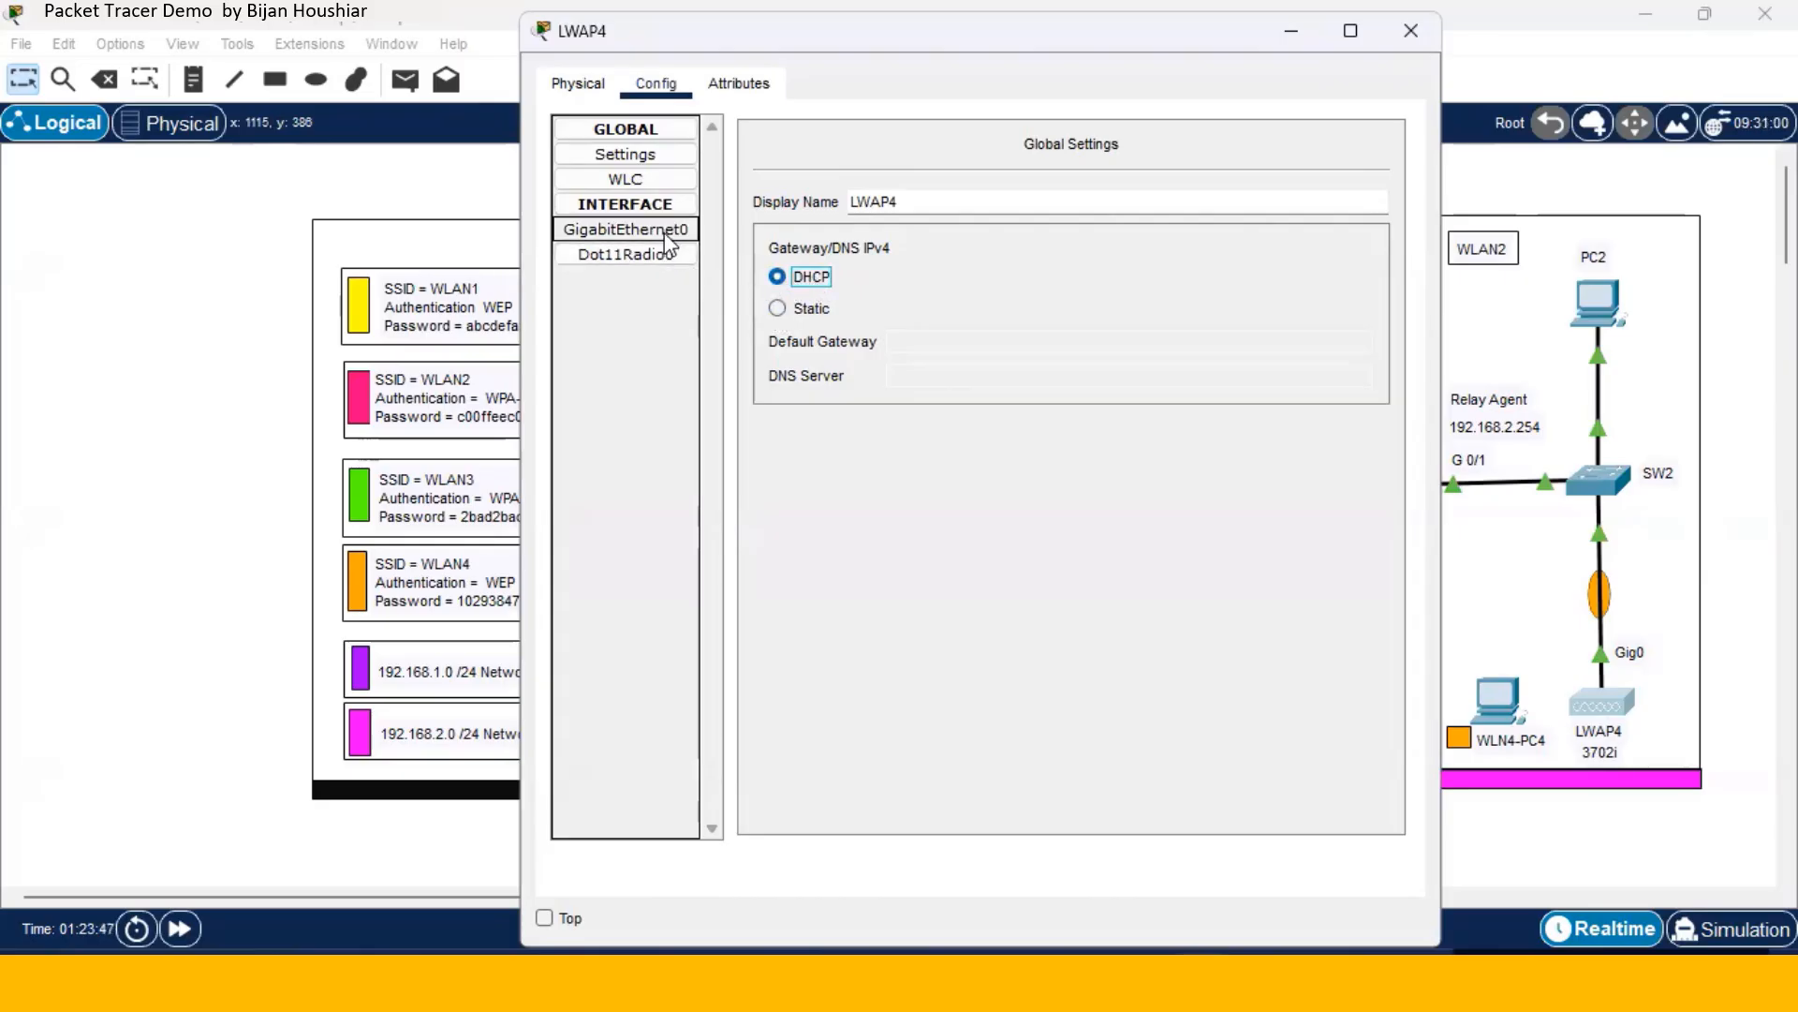
{"action": "left_click", "coordinate": [655, 181]}
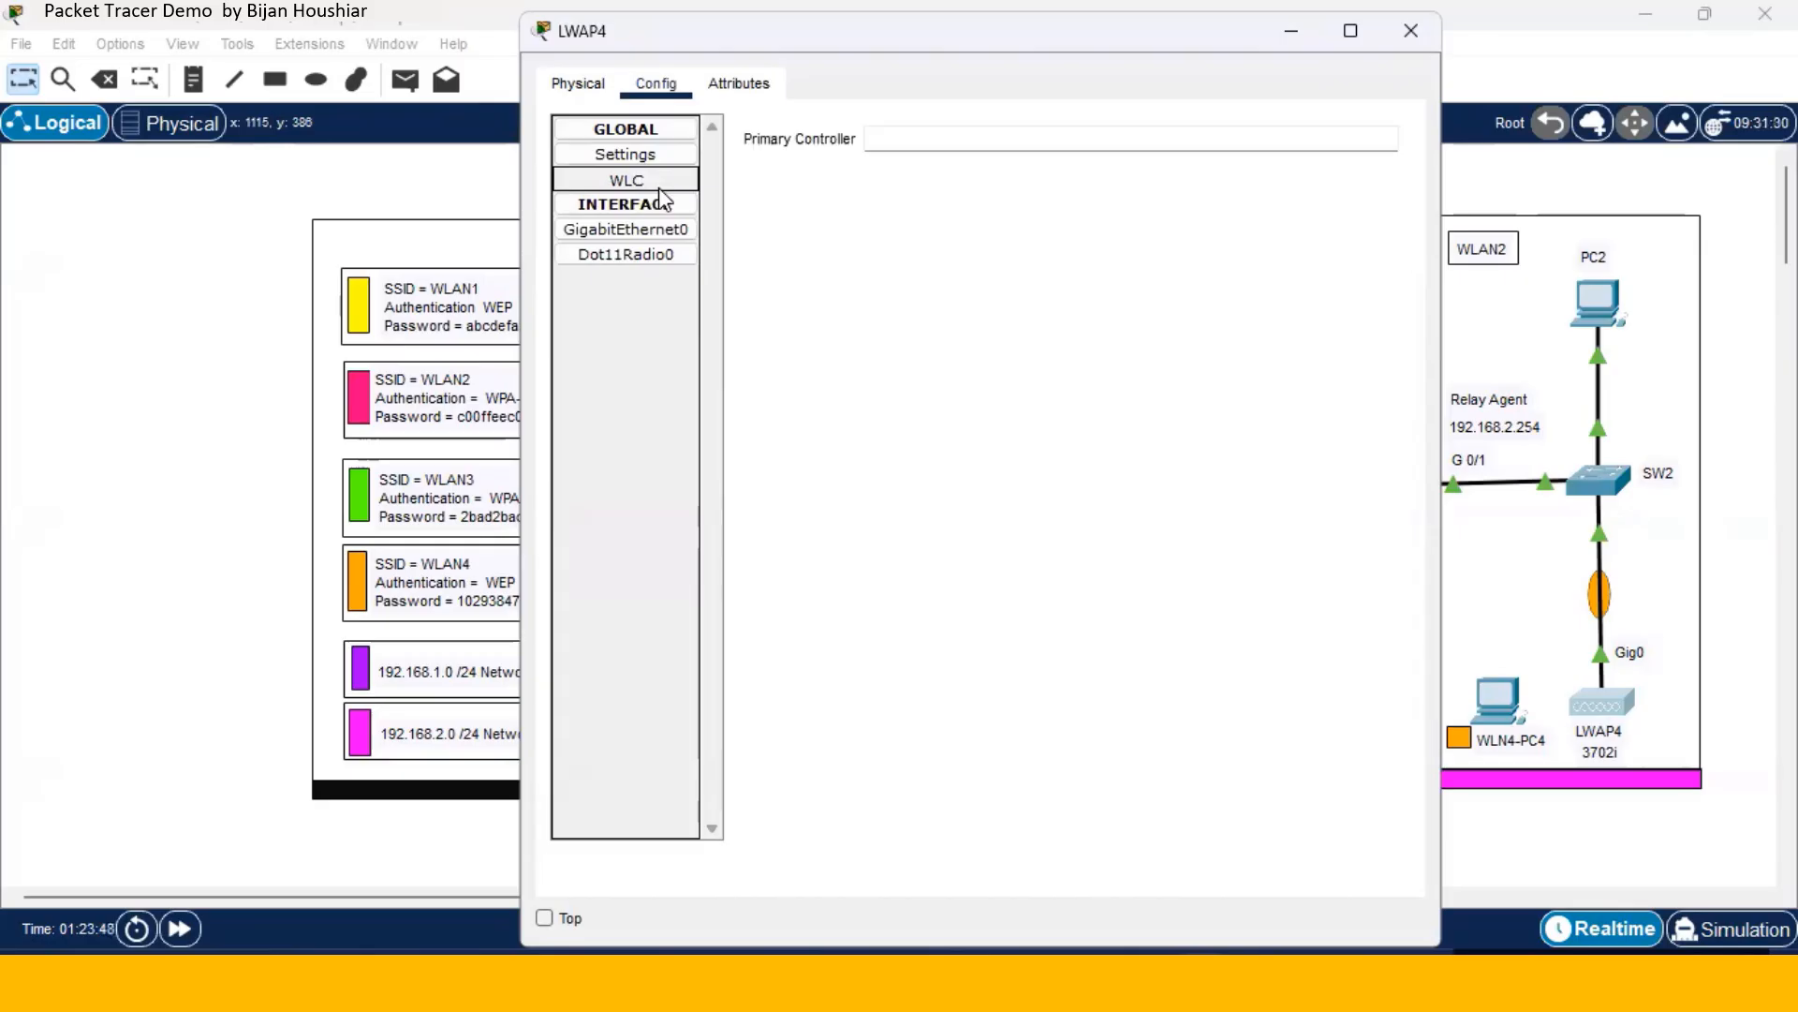
{"action": "left_click", "coordinate": [885, 143]}
{"action": "right_click", "coordinate": [881, 142]}
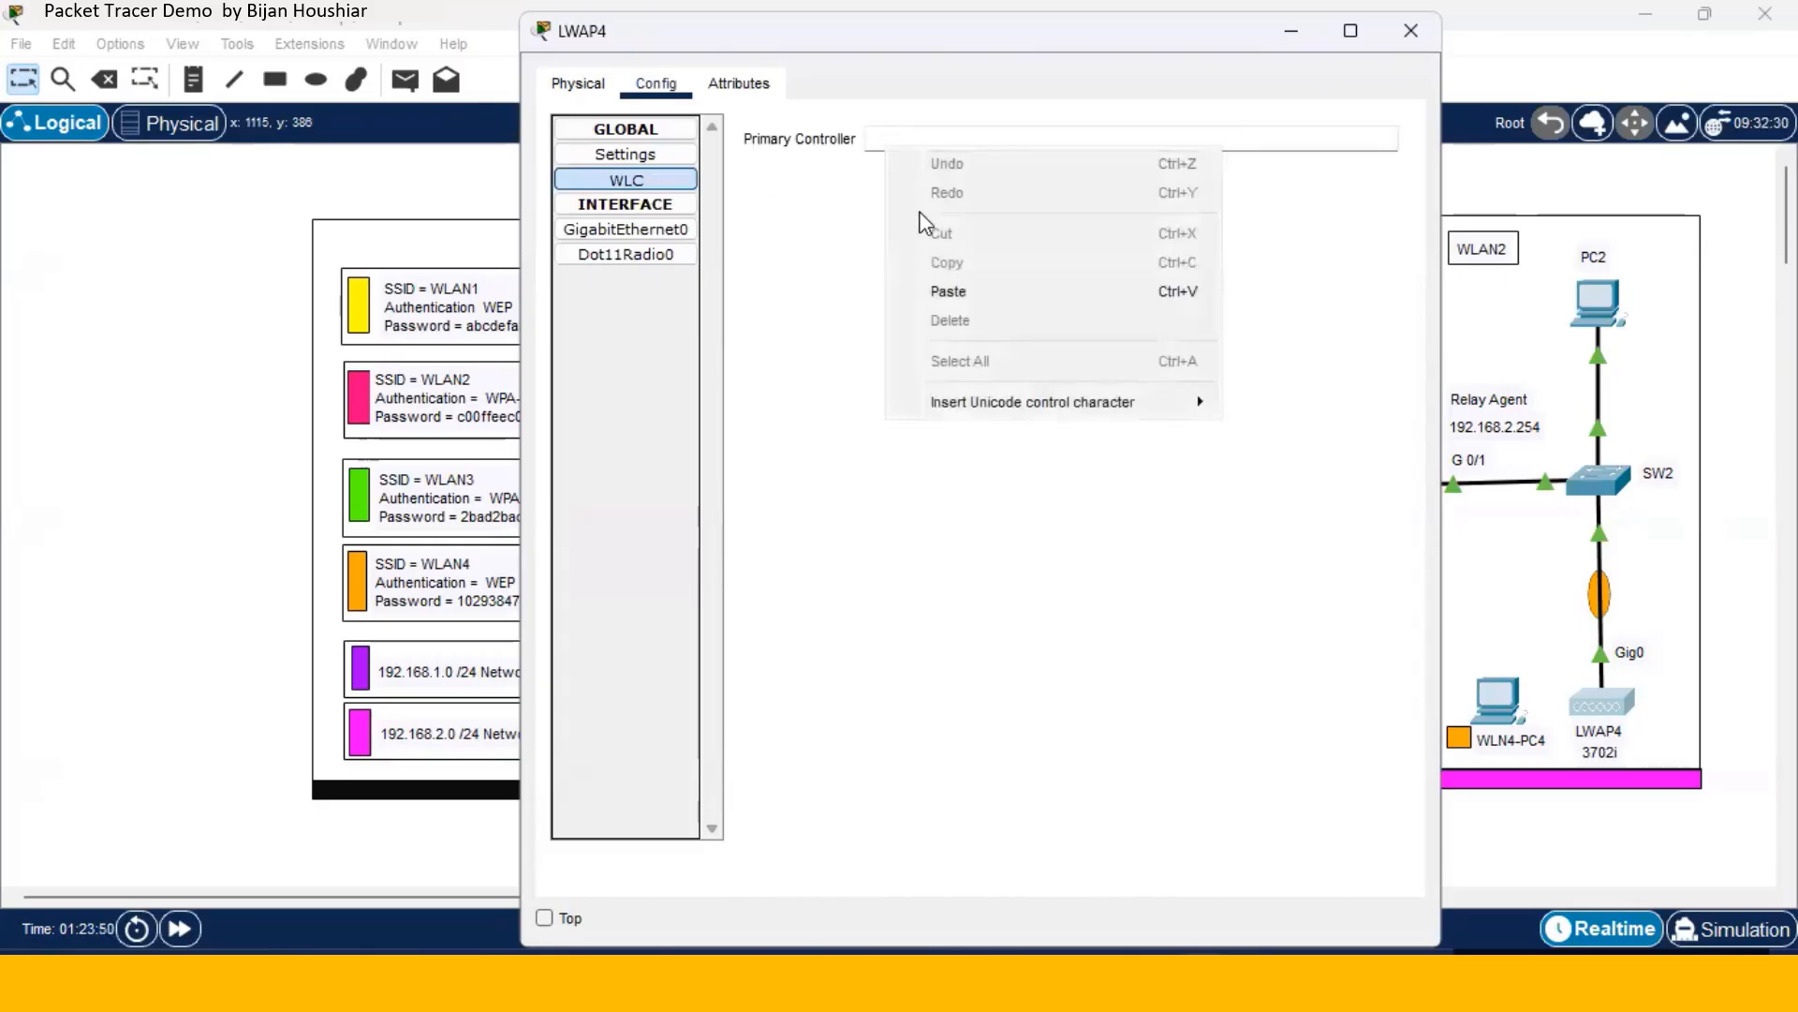
{"action": "left_click", "coordinate": [934, 288]}
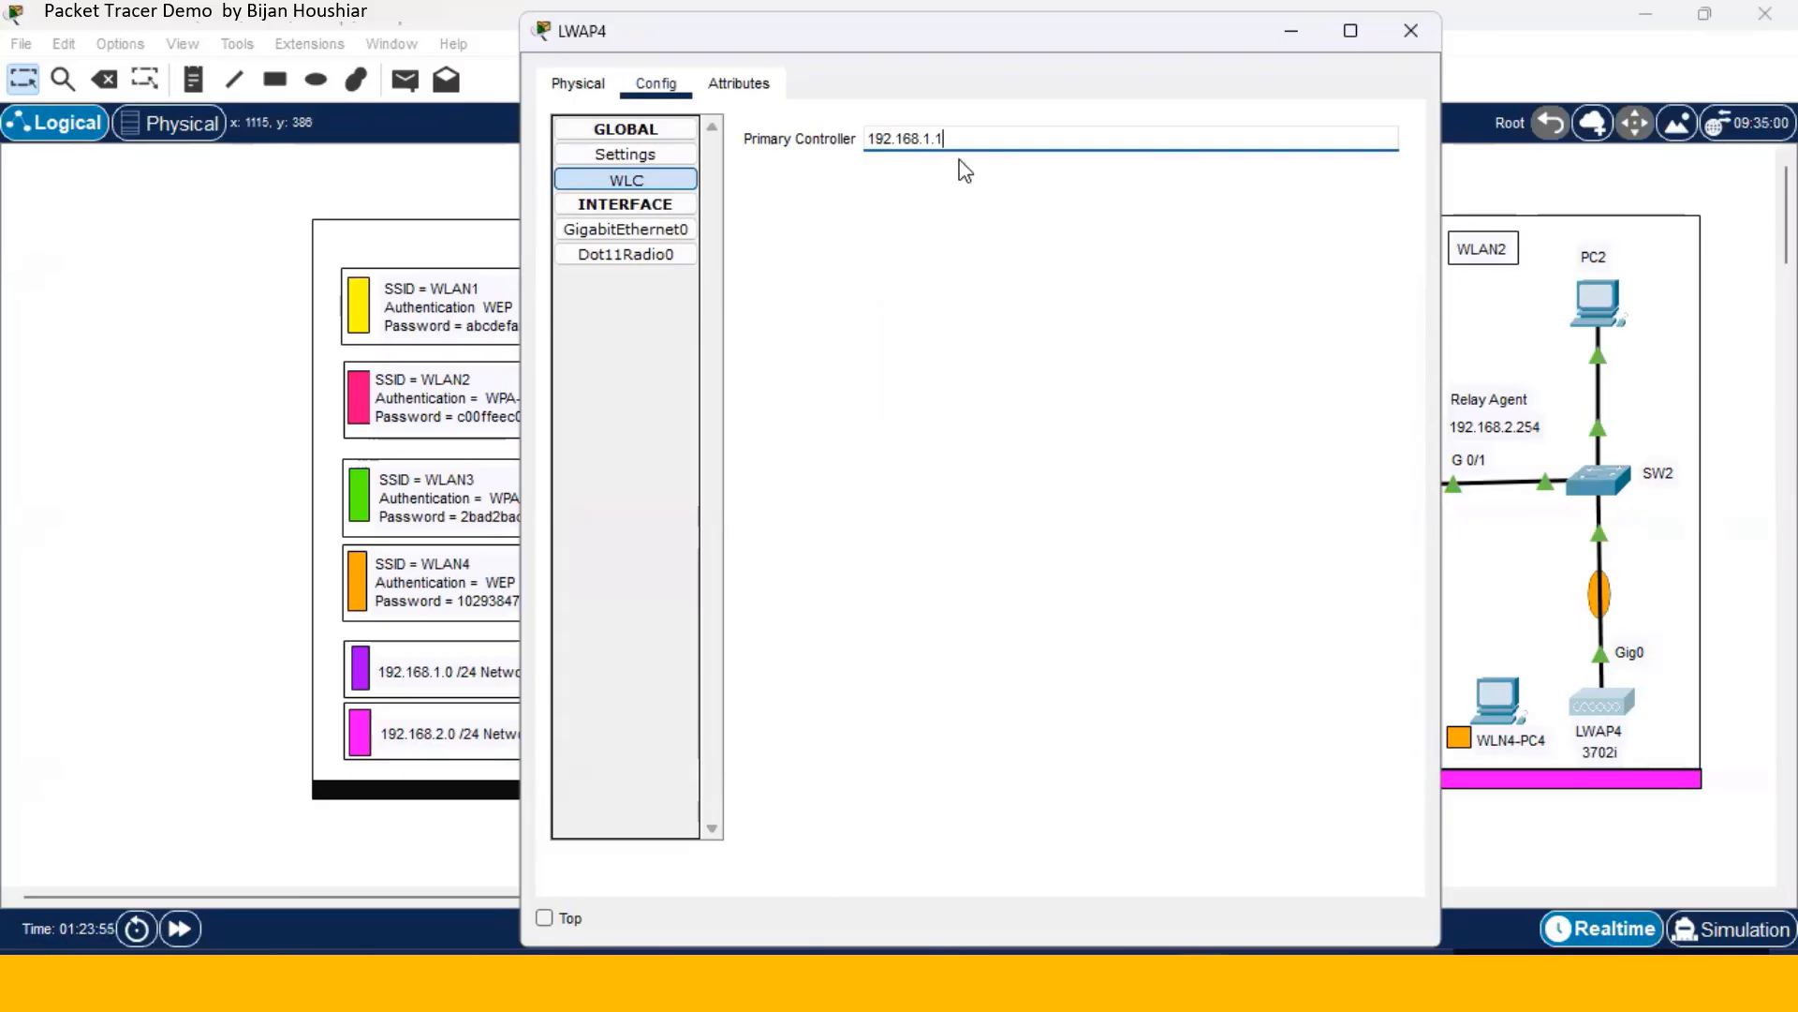
{"action": "left_click", "coordinate": [1412, 31]}
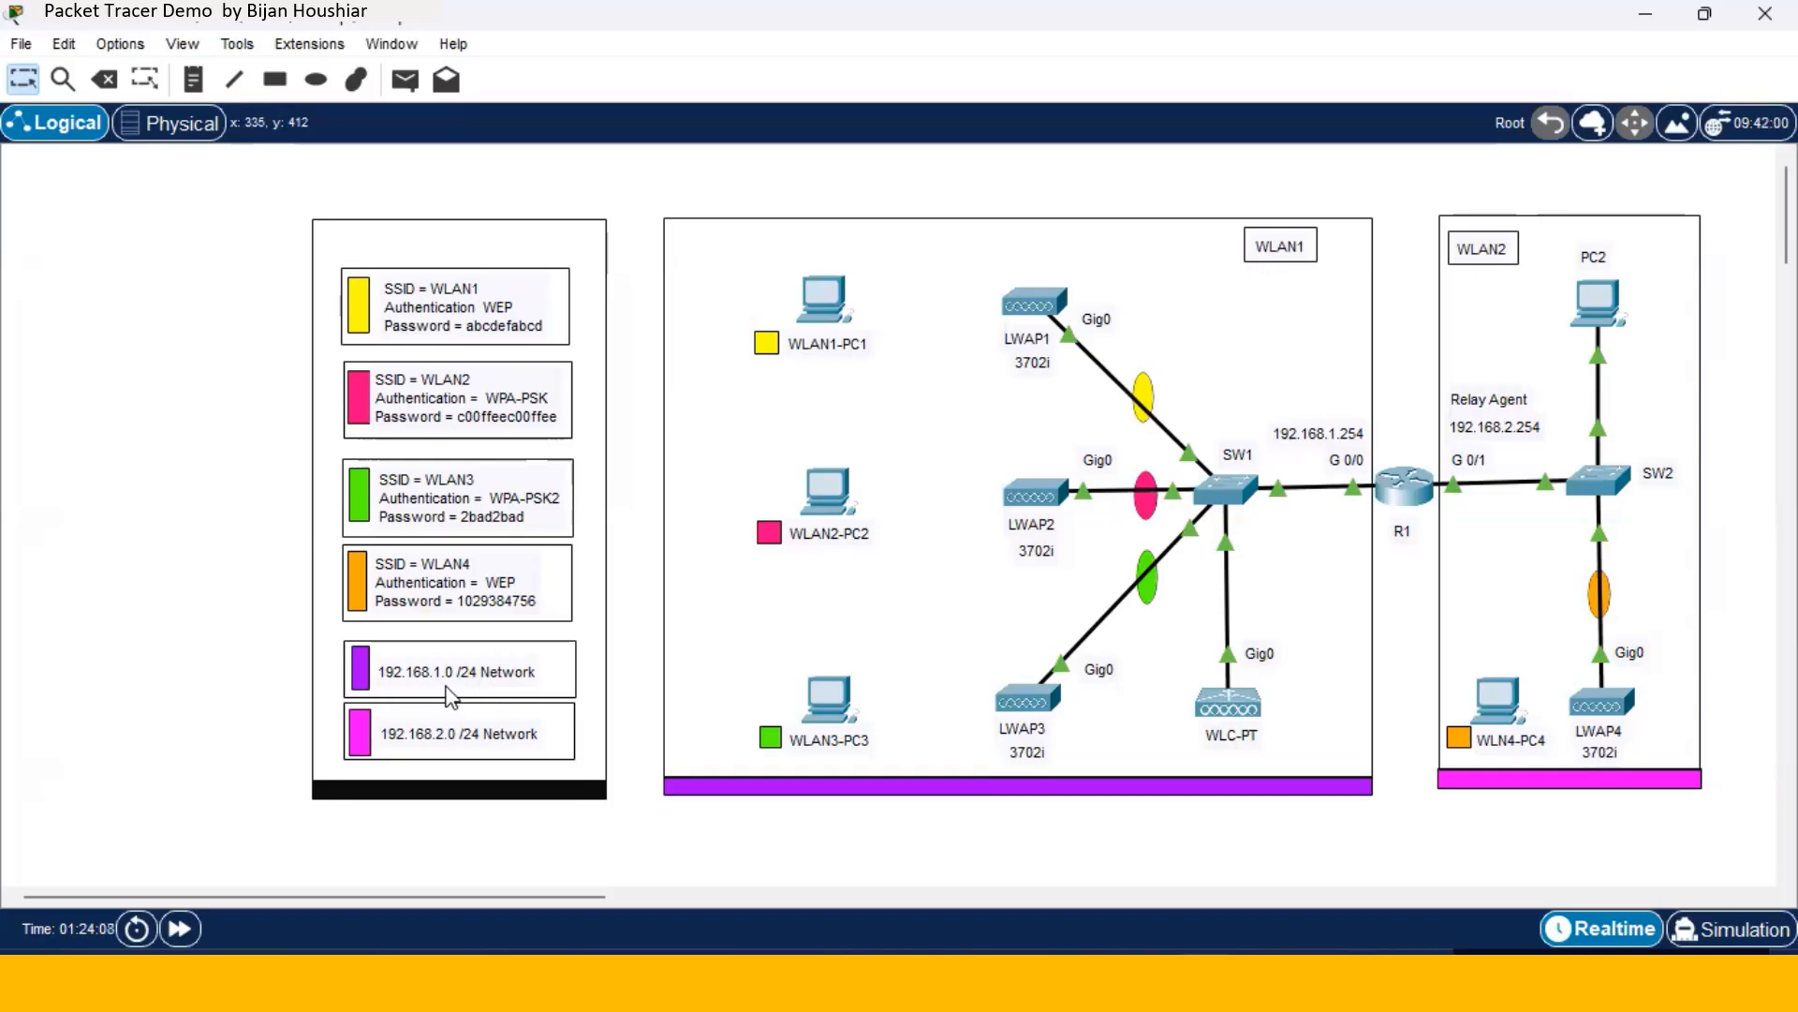
{"action": "mouse_move", "coordinate": [1228, 716]}
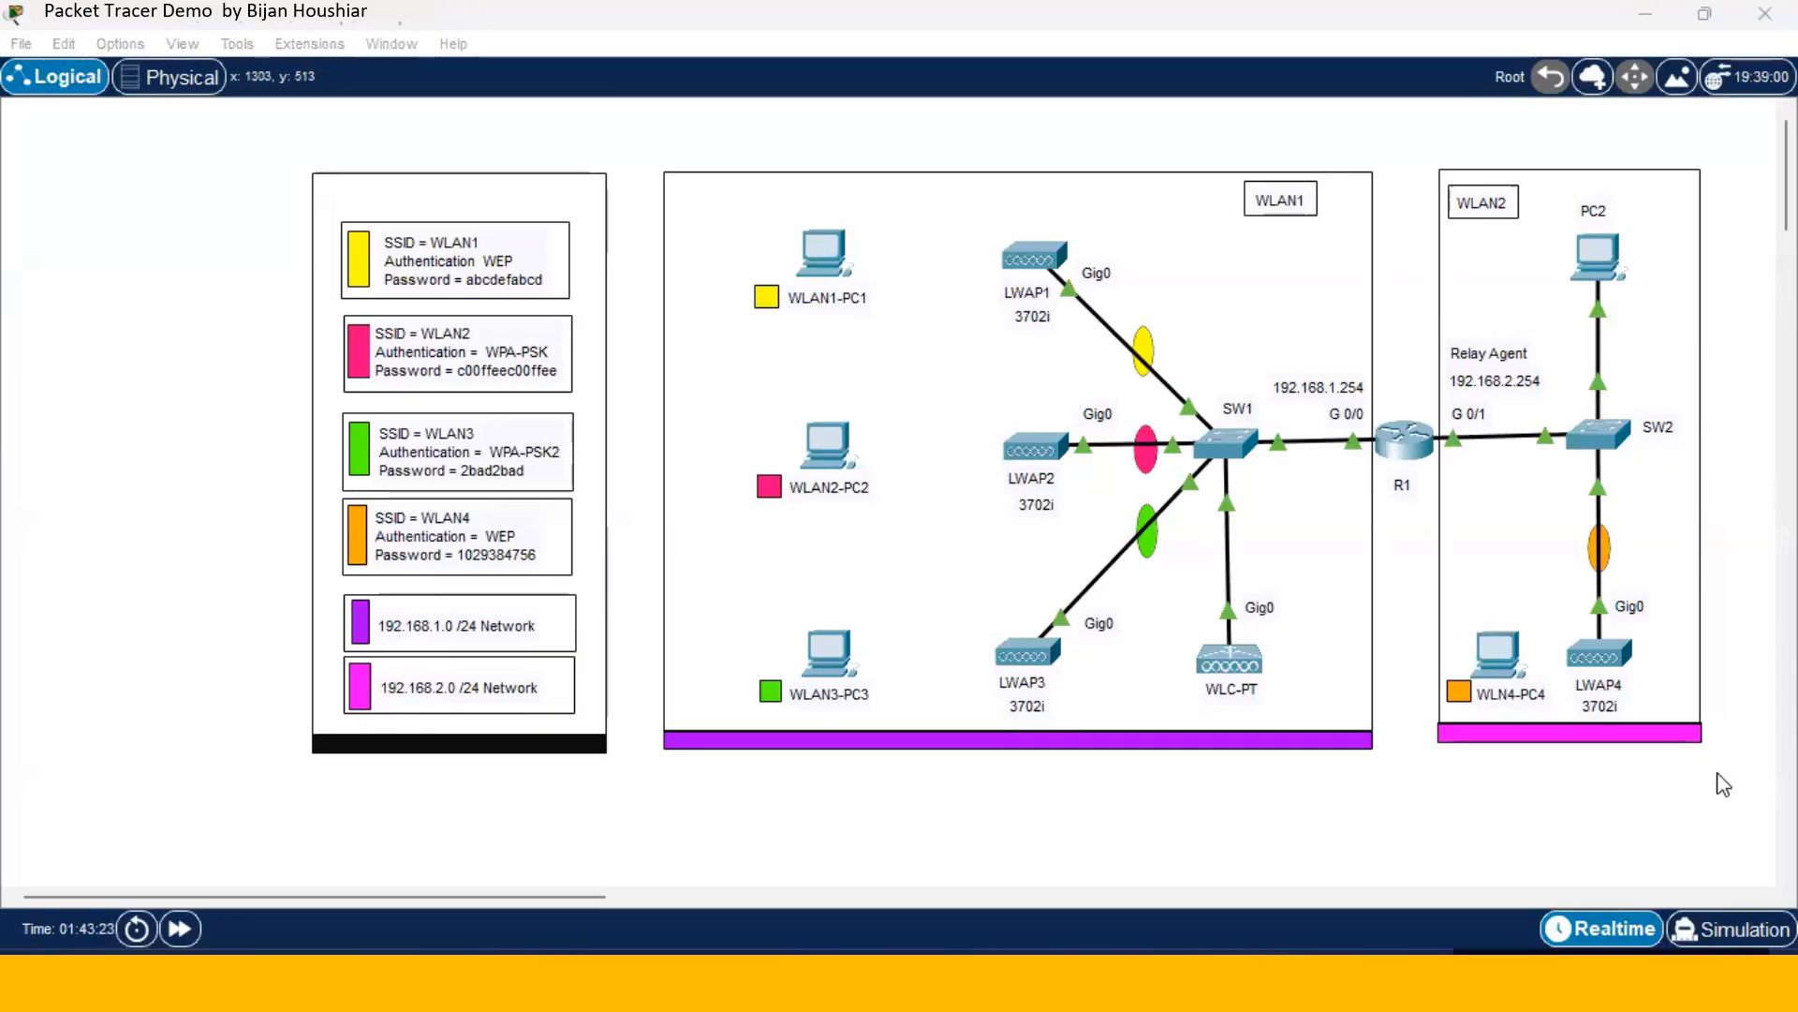
- Give the WLC management interface 192.168.1.1, mask 255.255.255.0, gateway 192.168.1.254, DNS 8.8.8.8
{"action": "left_click", "coordinate": [1229, 665]}
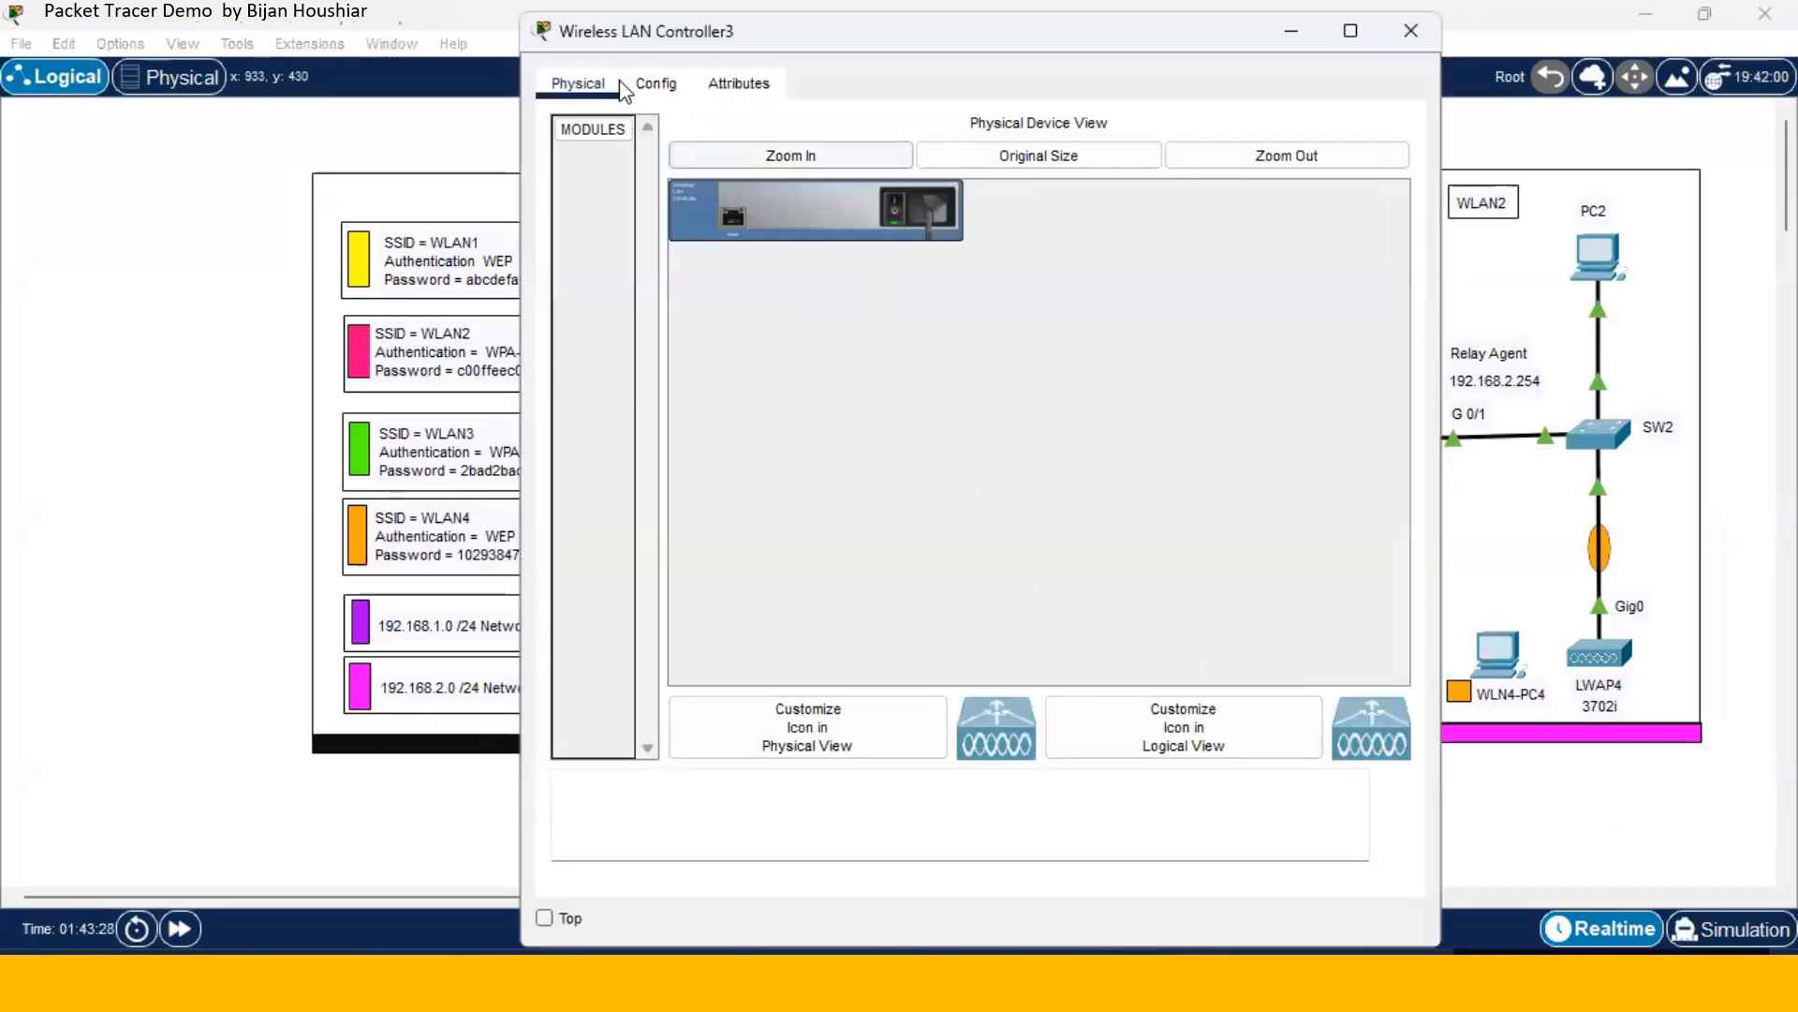
{"action": "left_click", "coordinate": [654, 84]}
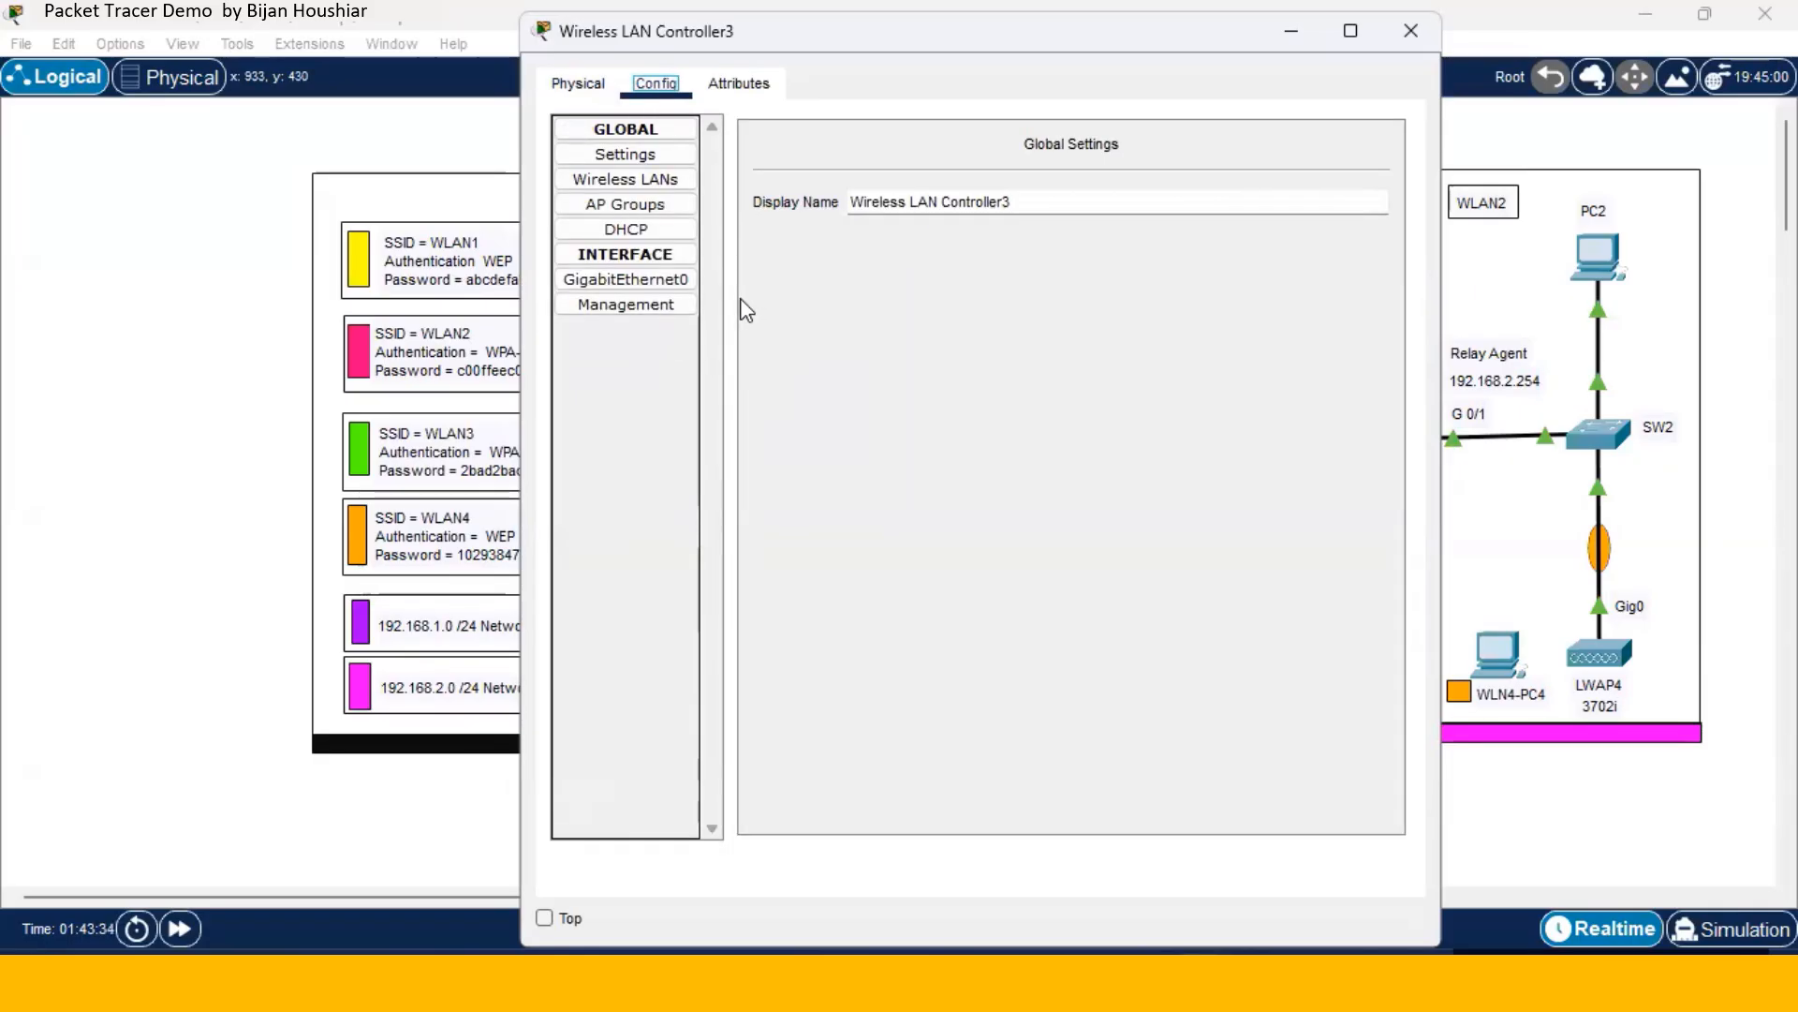
{"action": "left_click", "coordinate": [668, 309]}
{"action": "left_click", "coordinate": [1097, 200]}
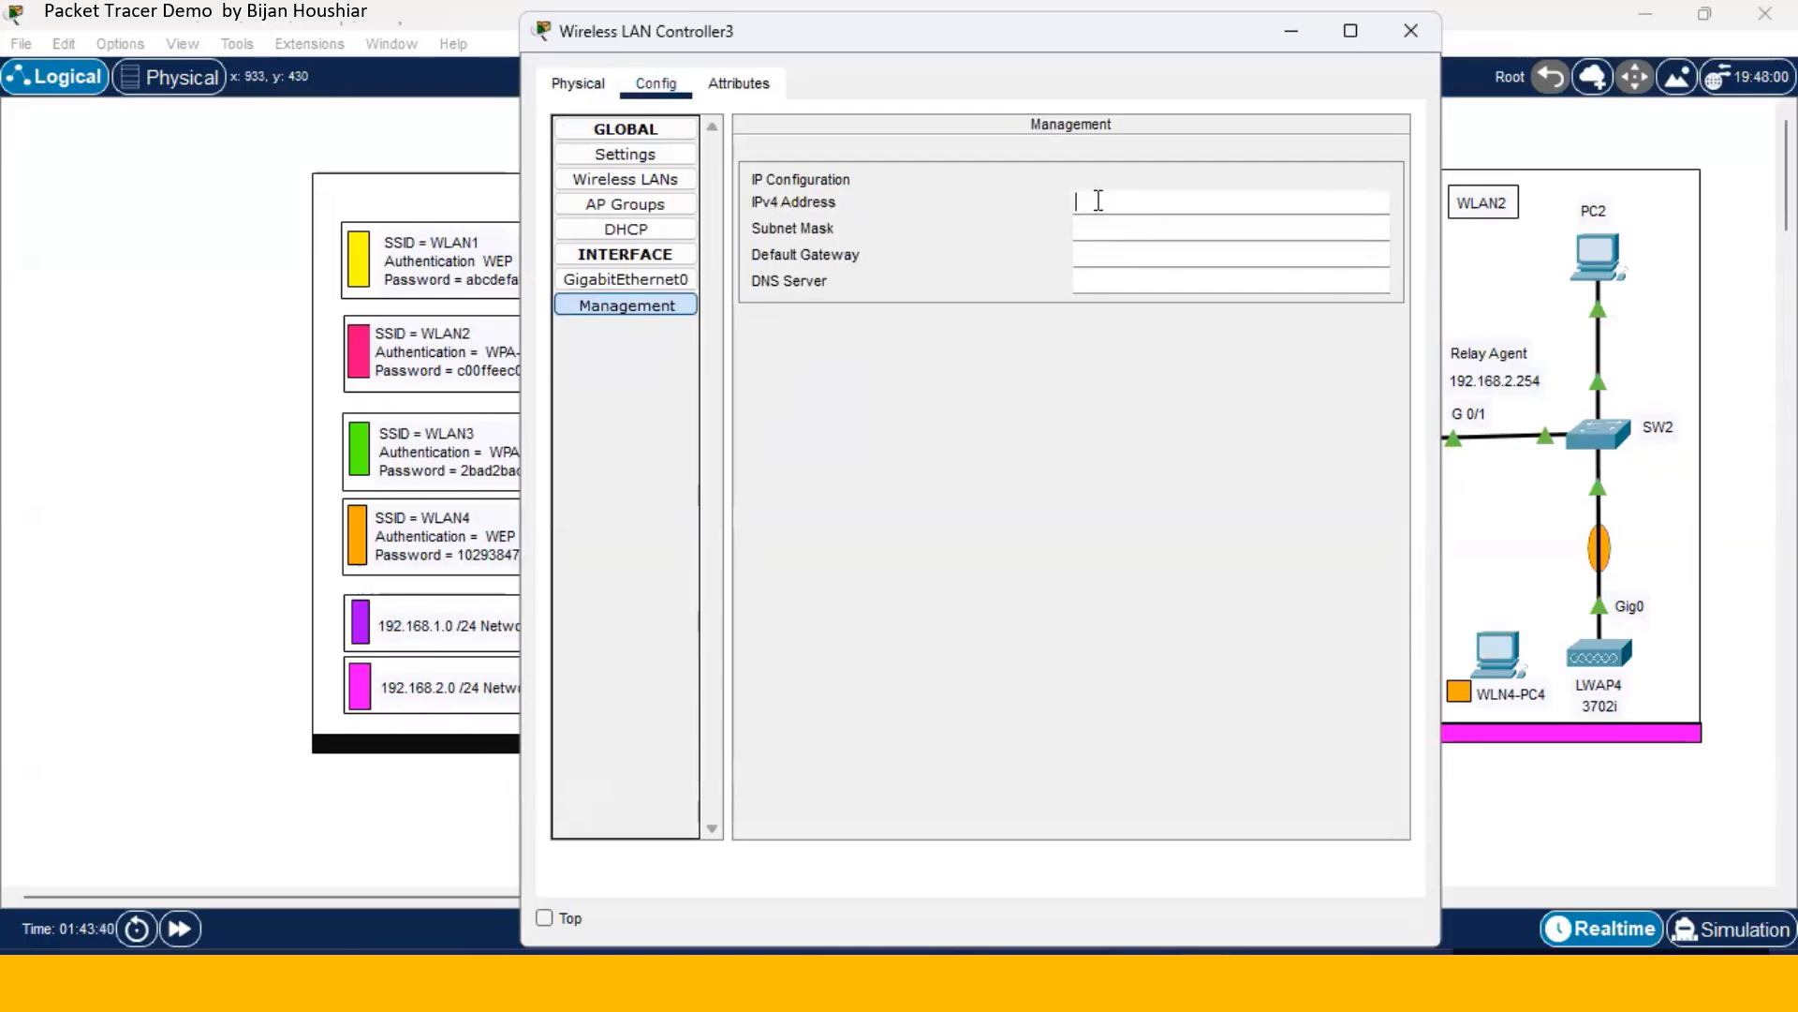
{"action": "type", "text": "192.168.1.1"}
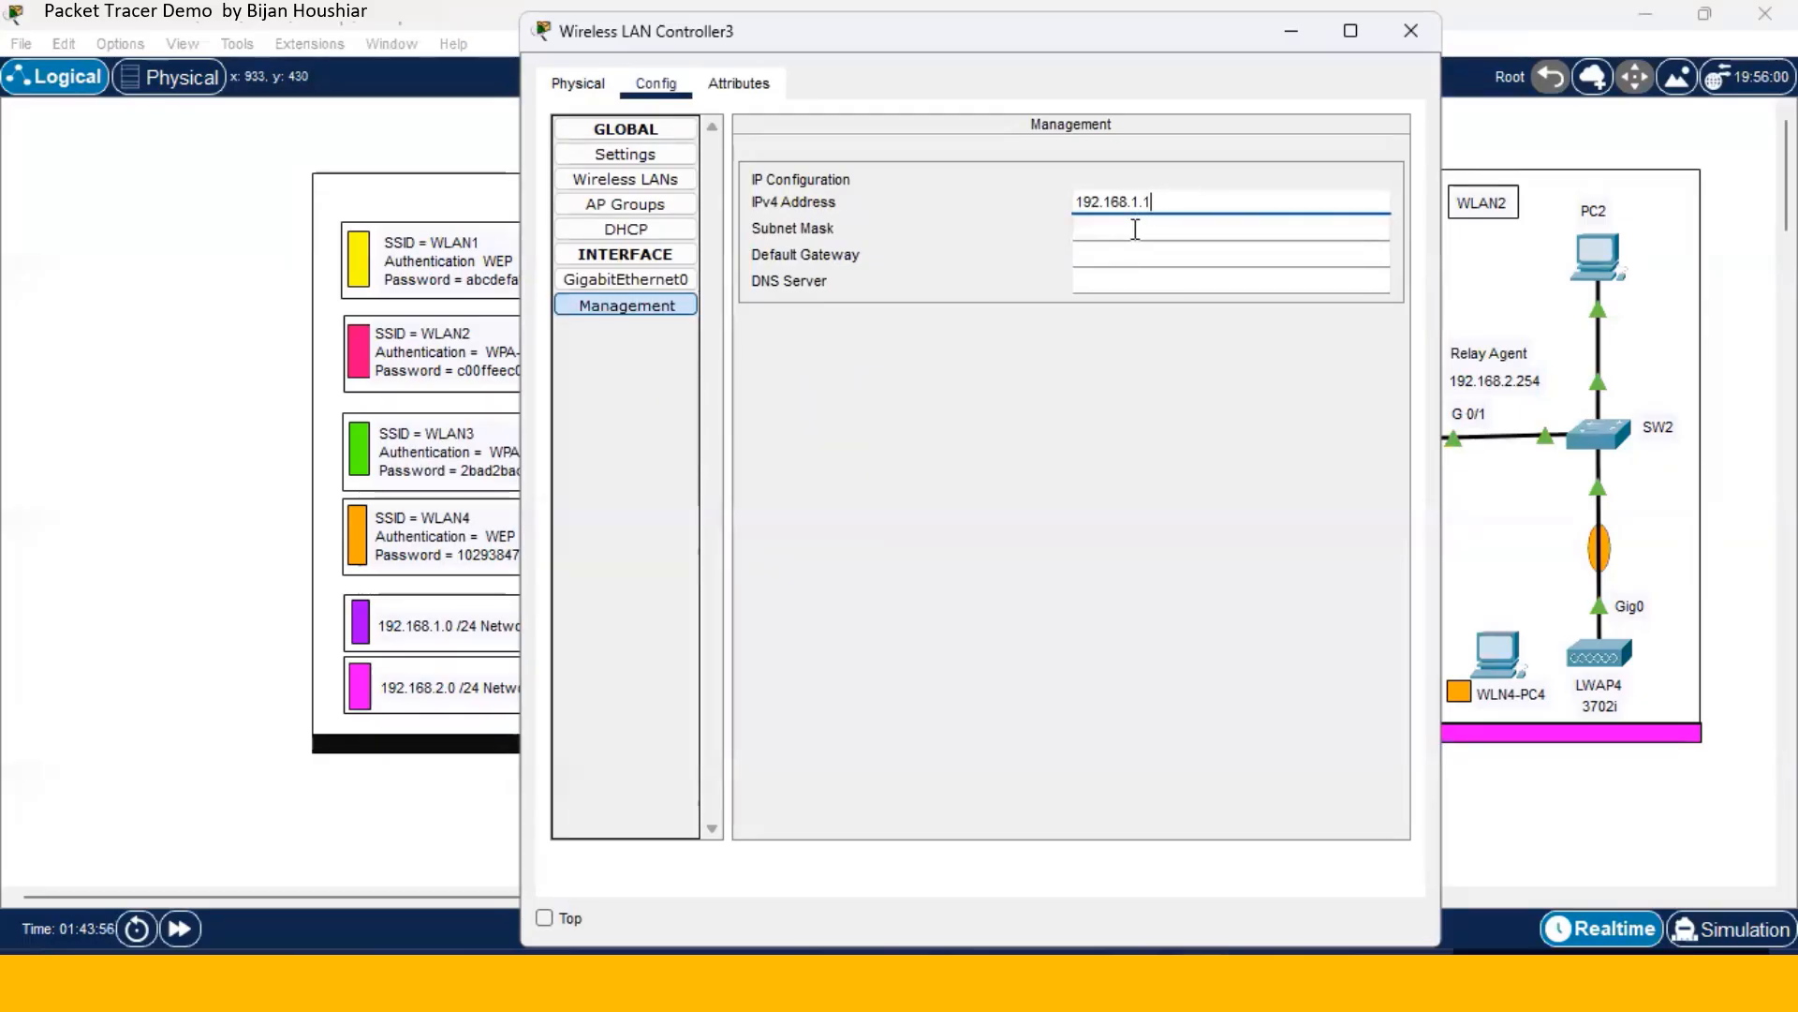
{"action": "left_click", "coordinate": [1135, 228]}
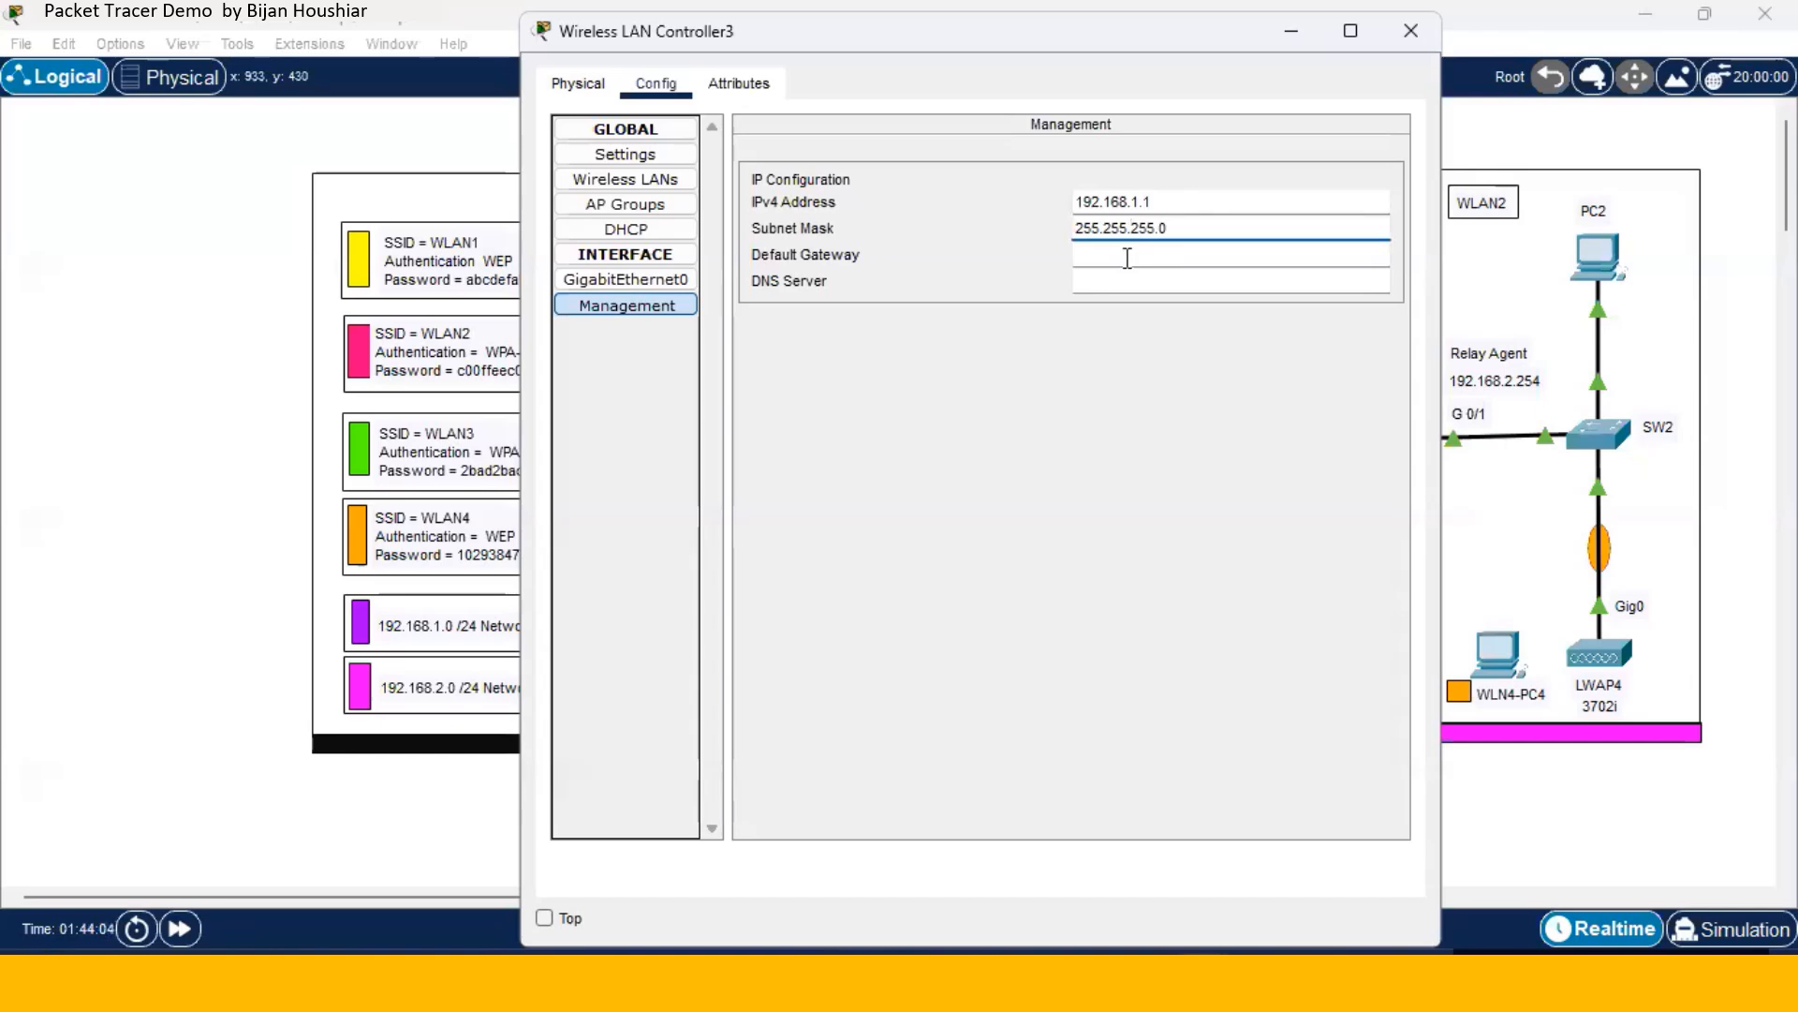
{"action": "left_click", "coordinate": [1127, 259]}
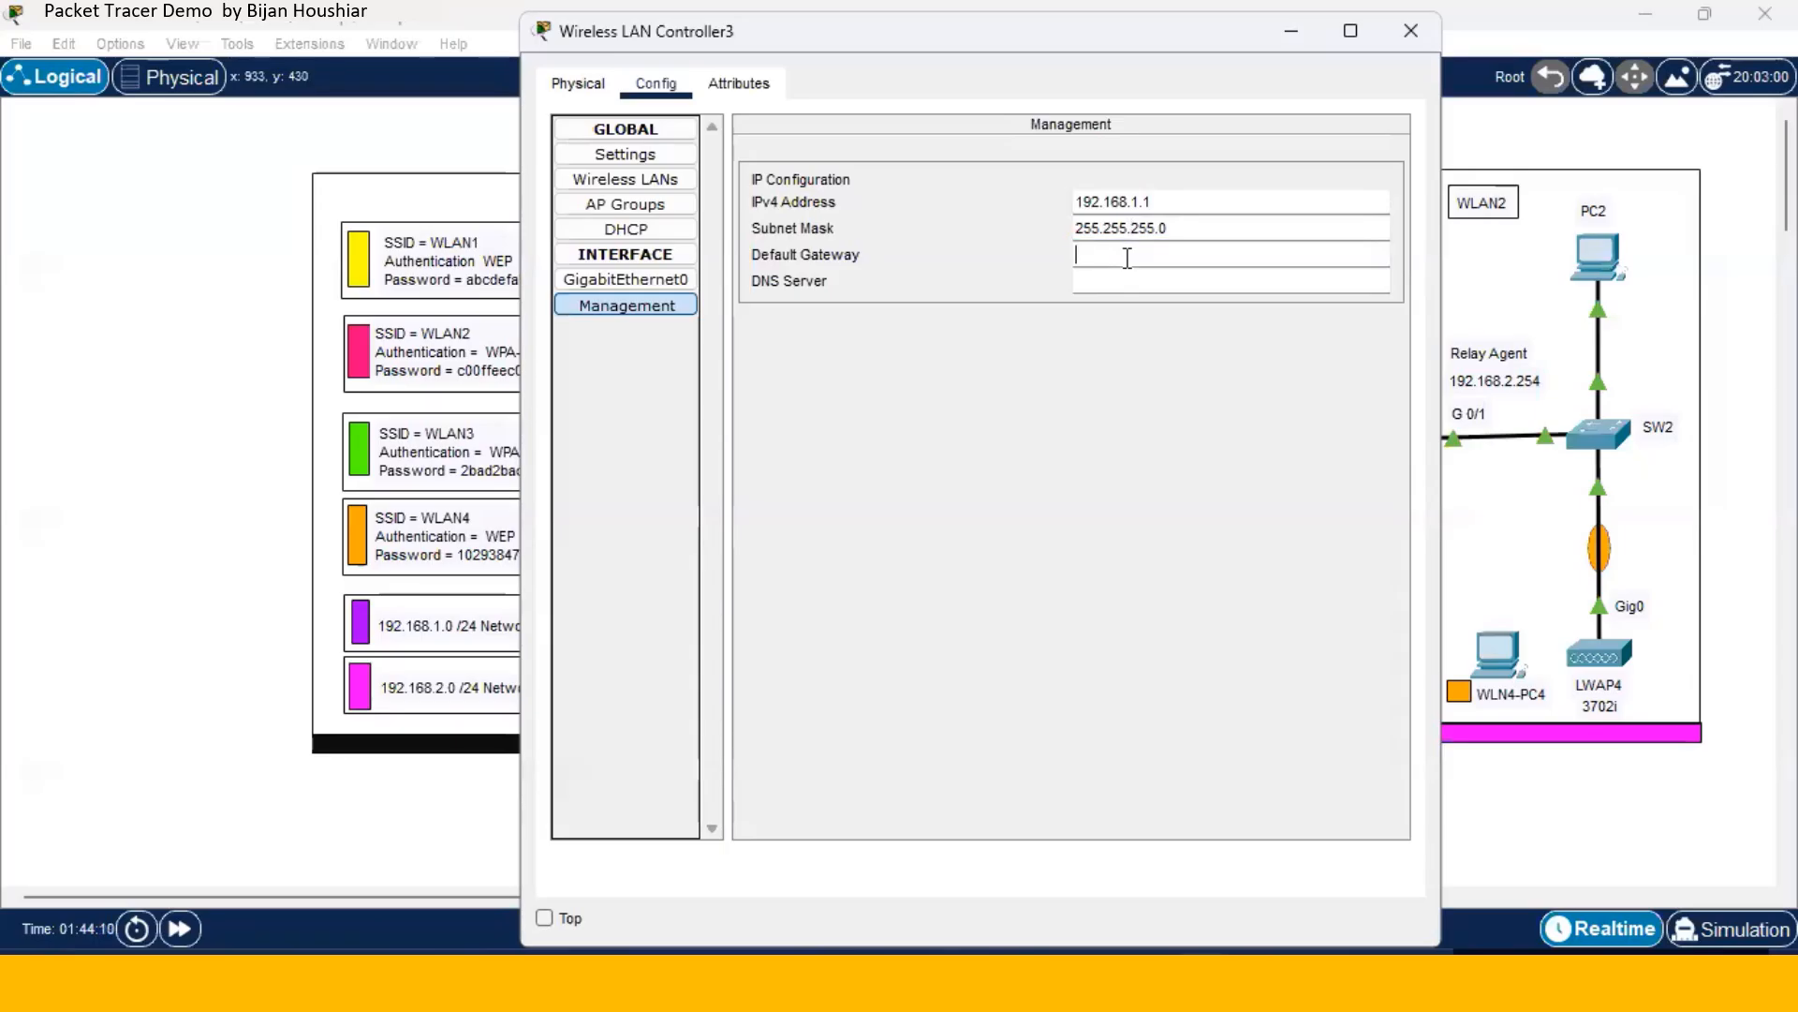
{"action": "type", "text": "192.168.1.254"}
{"action": "left_click", "coordinate": [1128, 273]}
{"action": "type", "text": "8.8.8.8"}
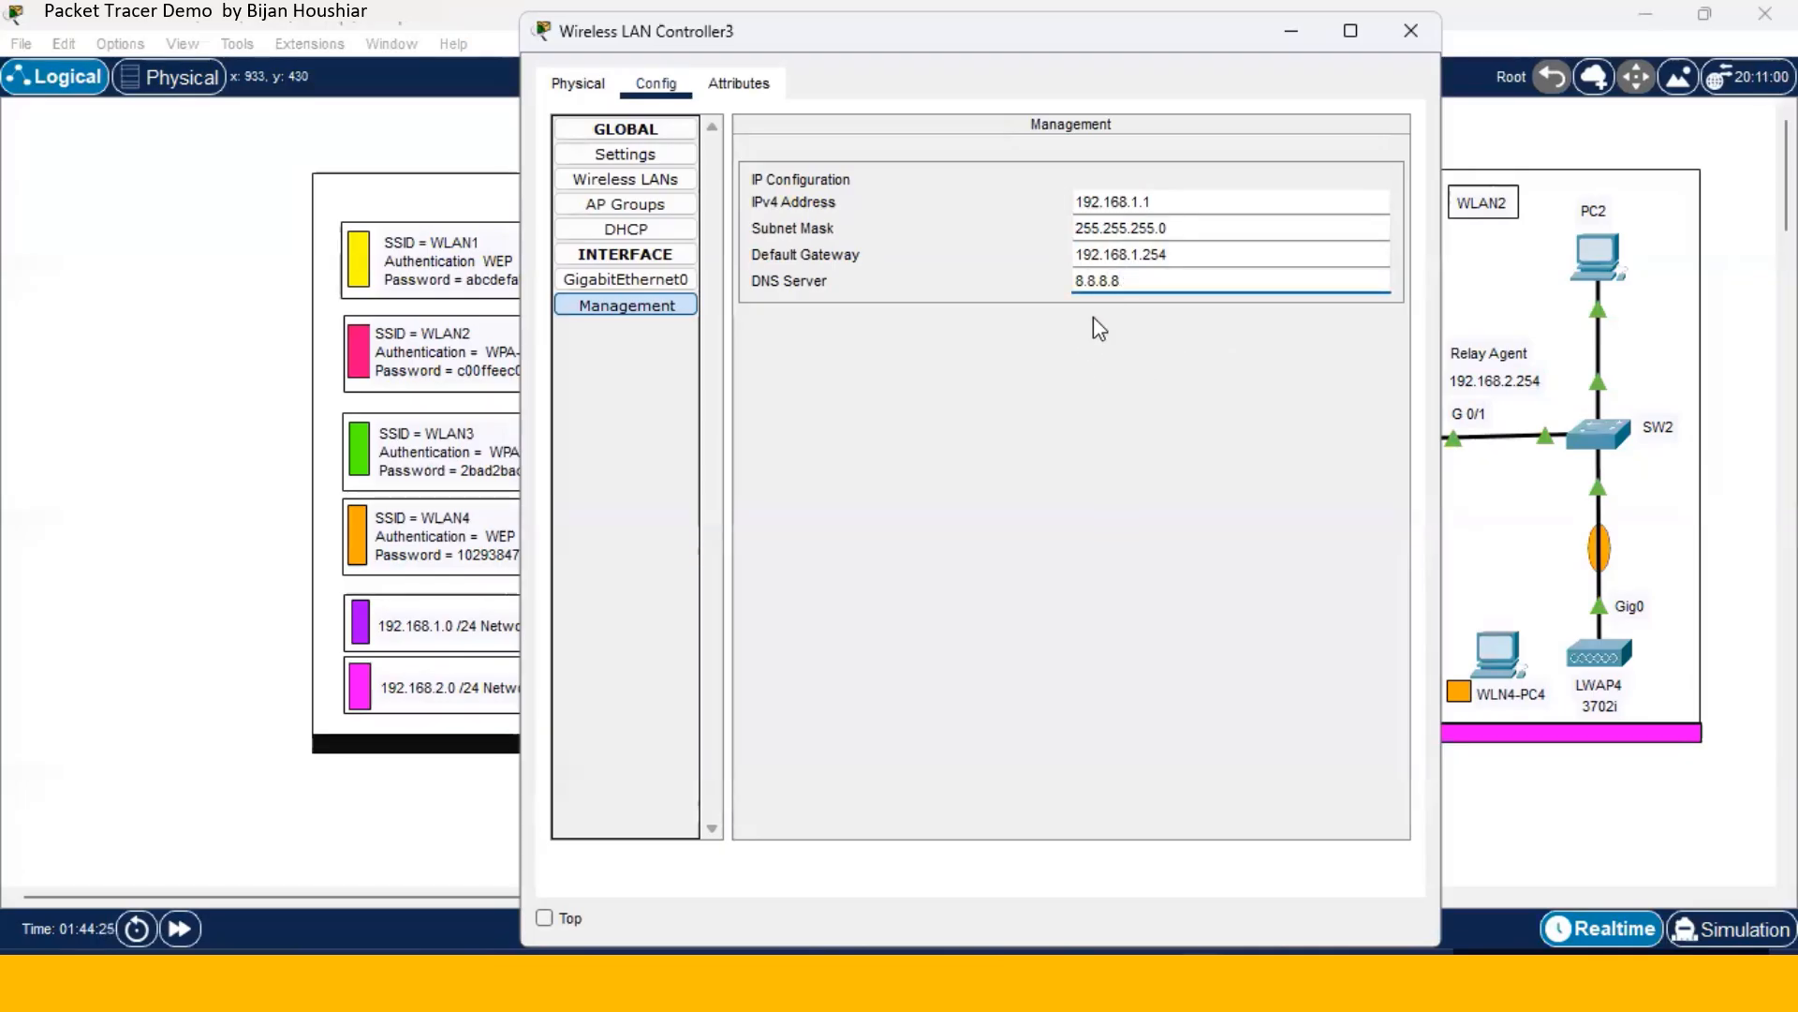
- Name a new controller DHCP pool WLAN1 and minimize the controller window
{"action": "left_click", "coordinate": [673, 233]}
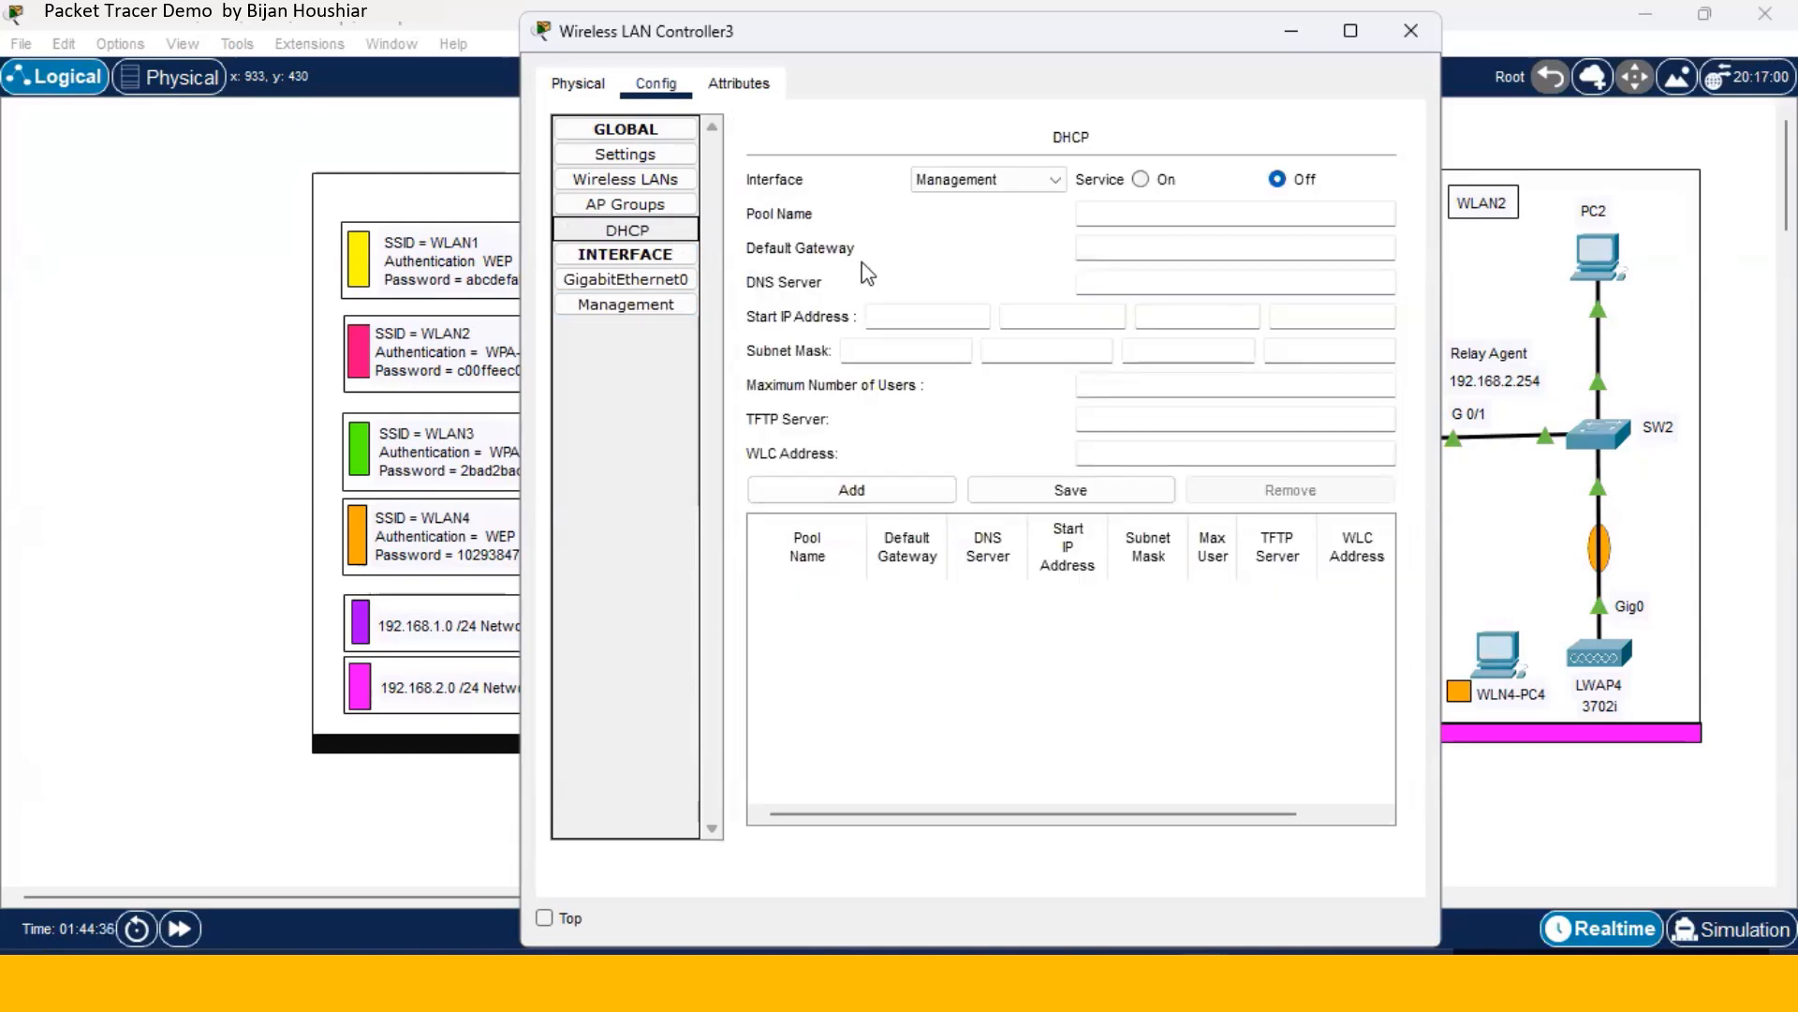
{"action": "left_click", "coordinate": [1087, 219]}
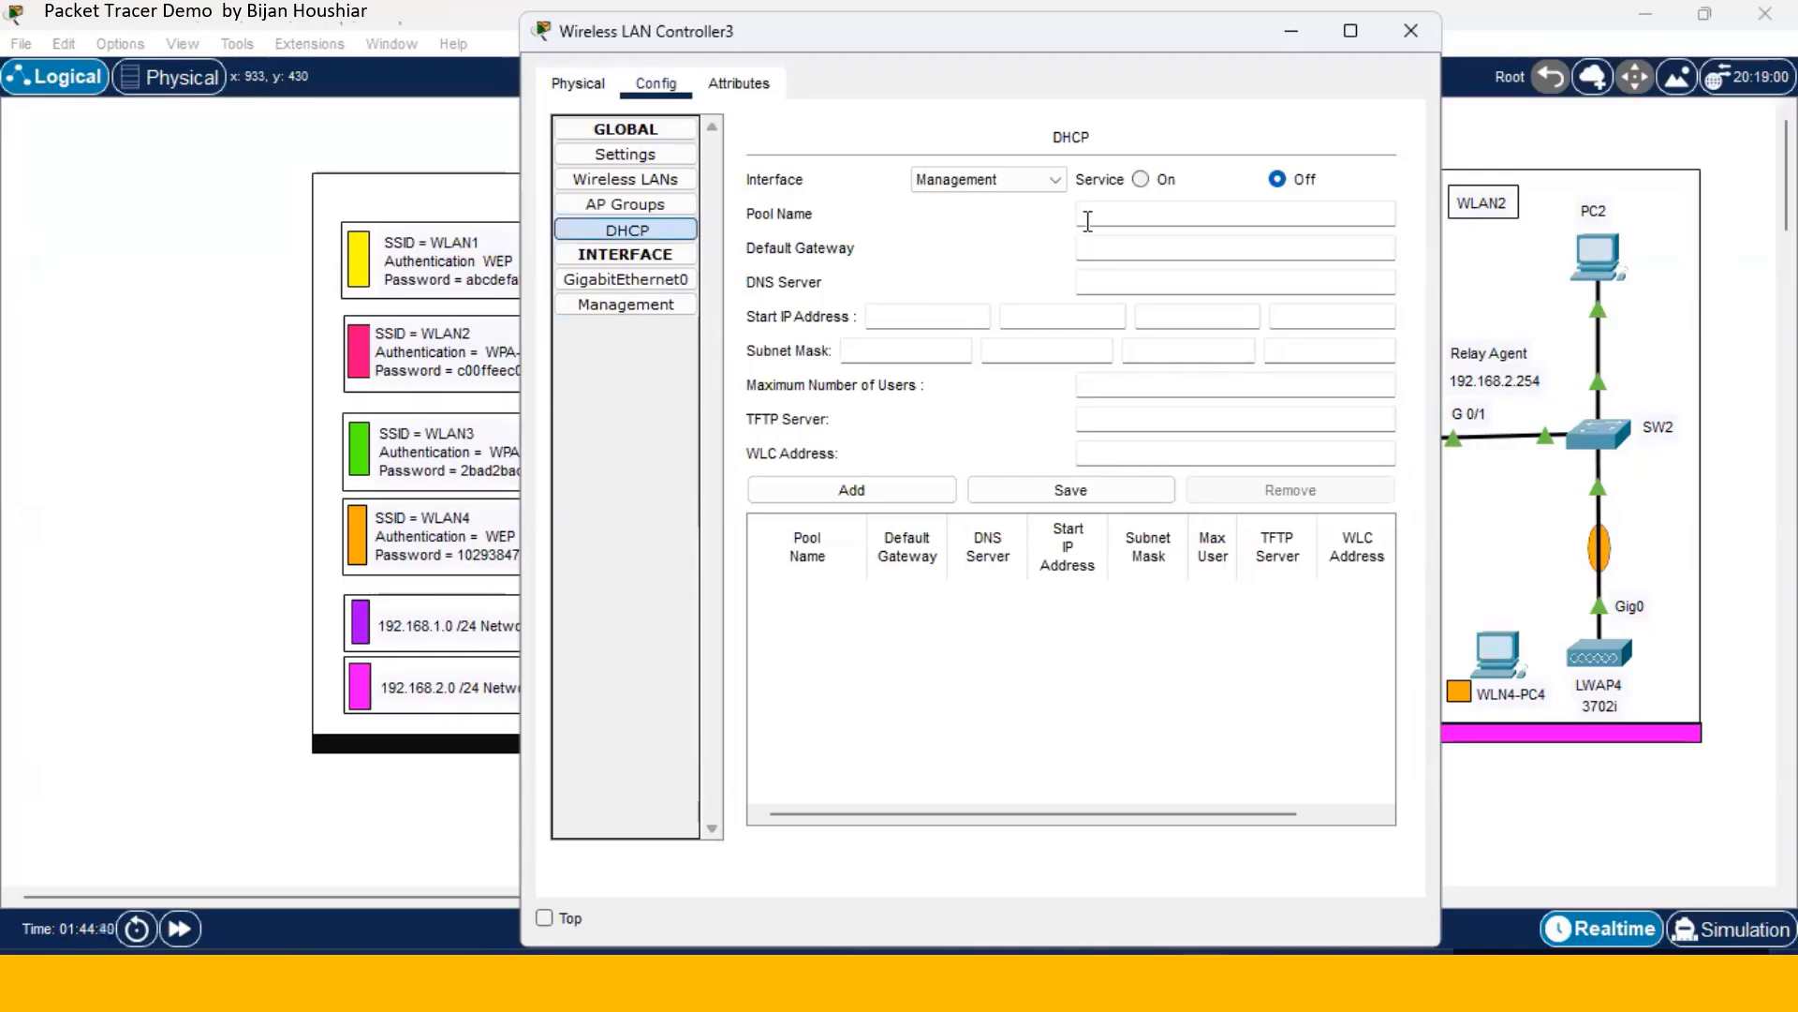
{"action": "type", "text": "WLAN1"}
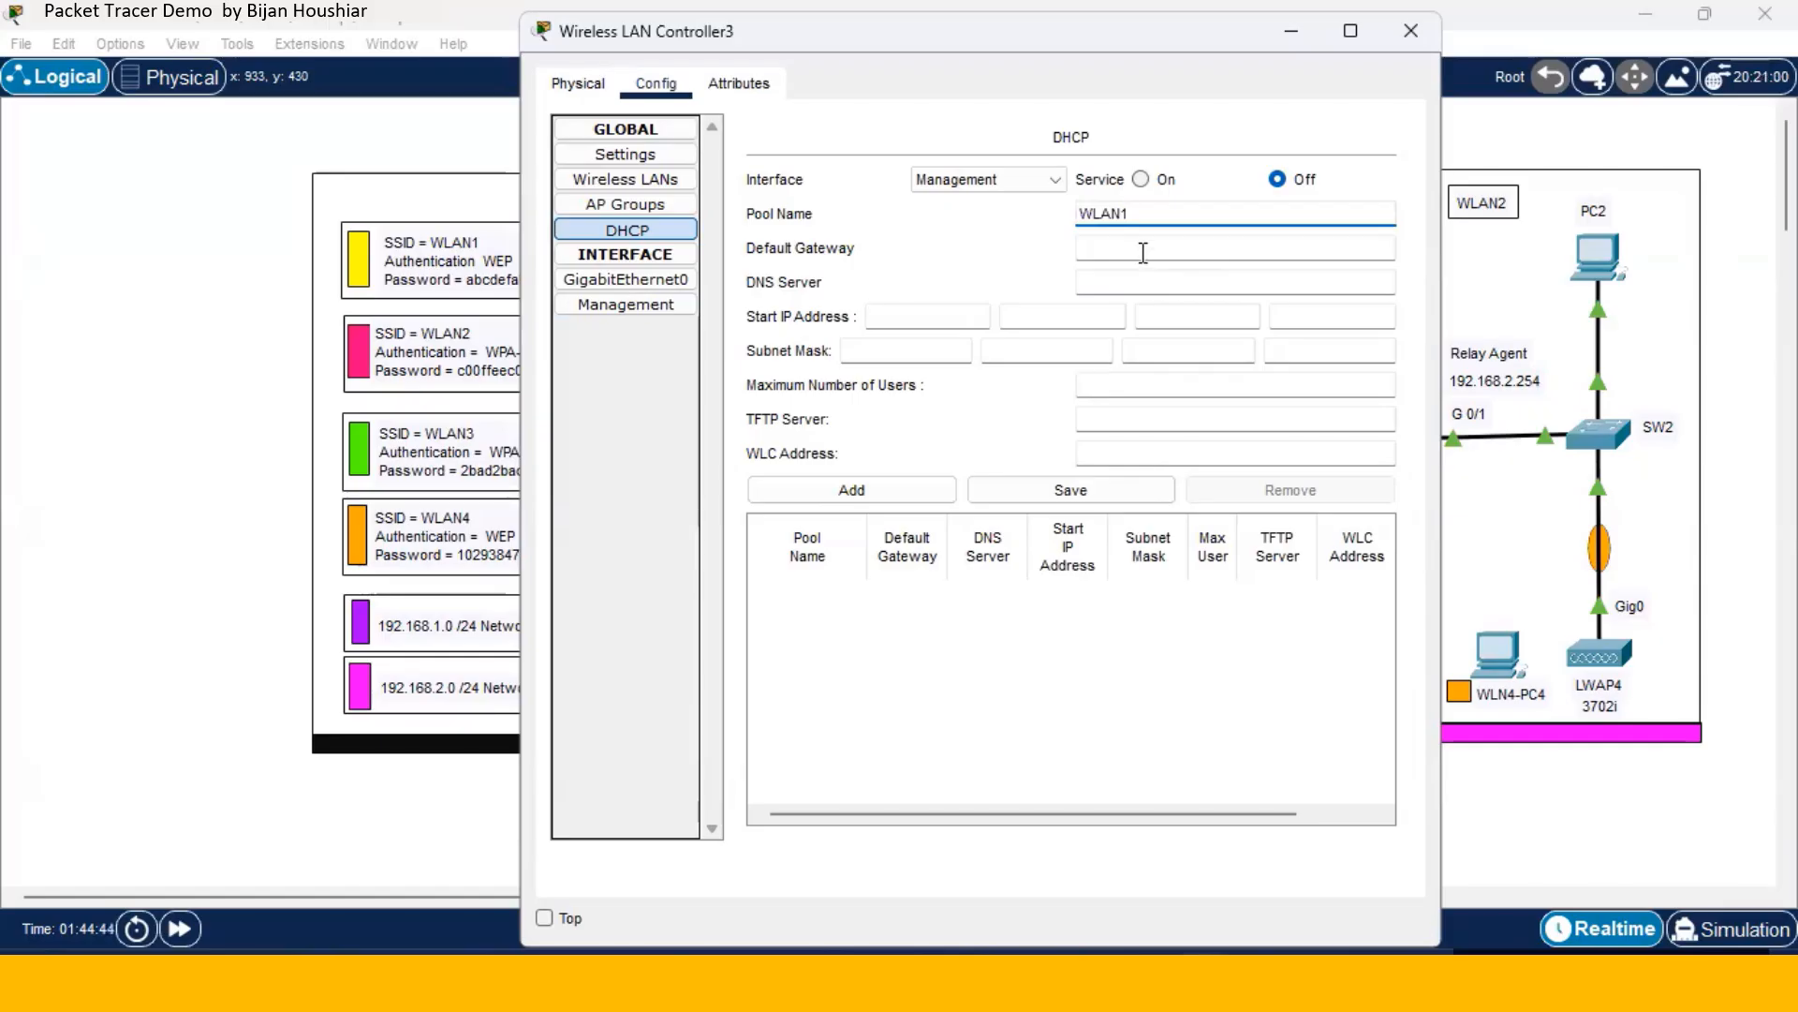
{"action": "left_click", "coordinate": [1125, 246]}
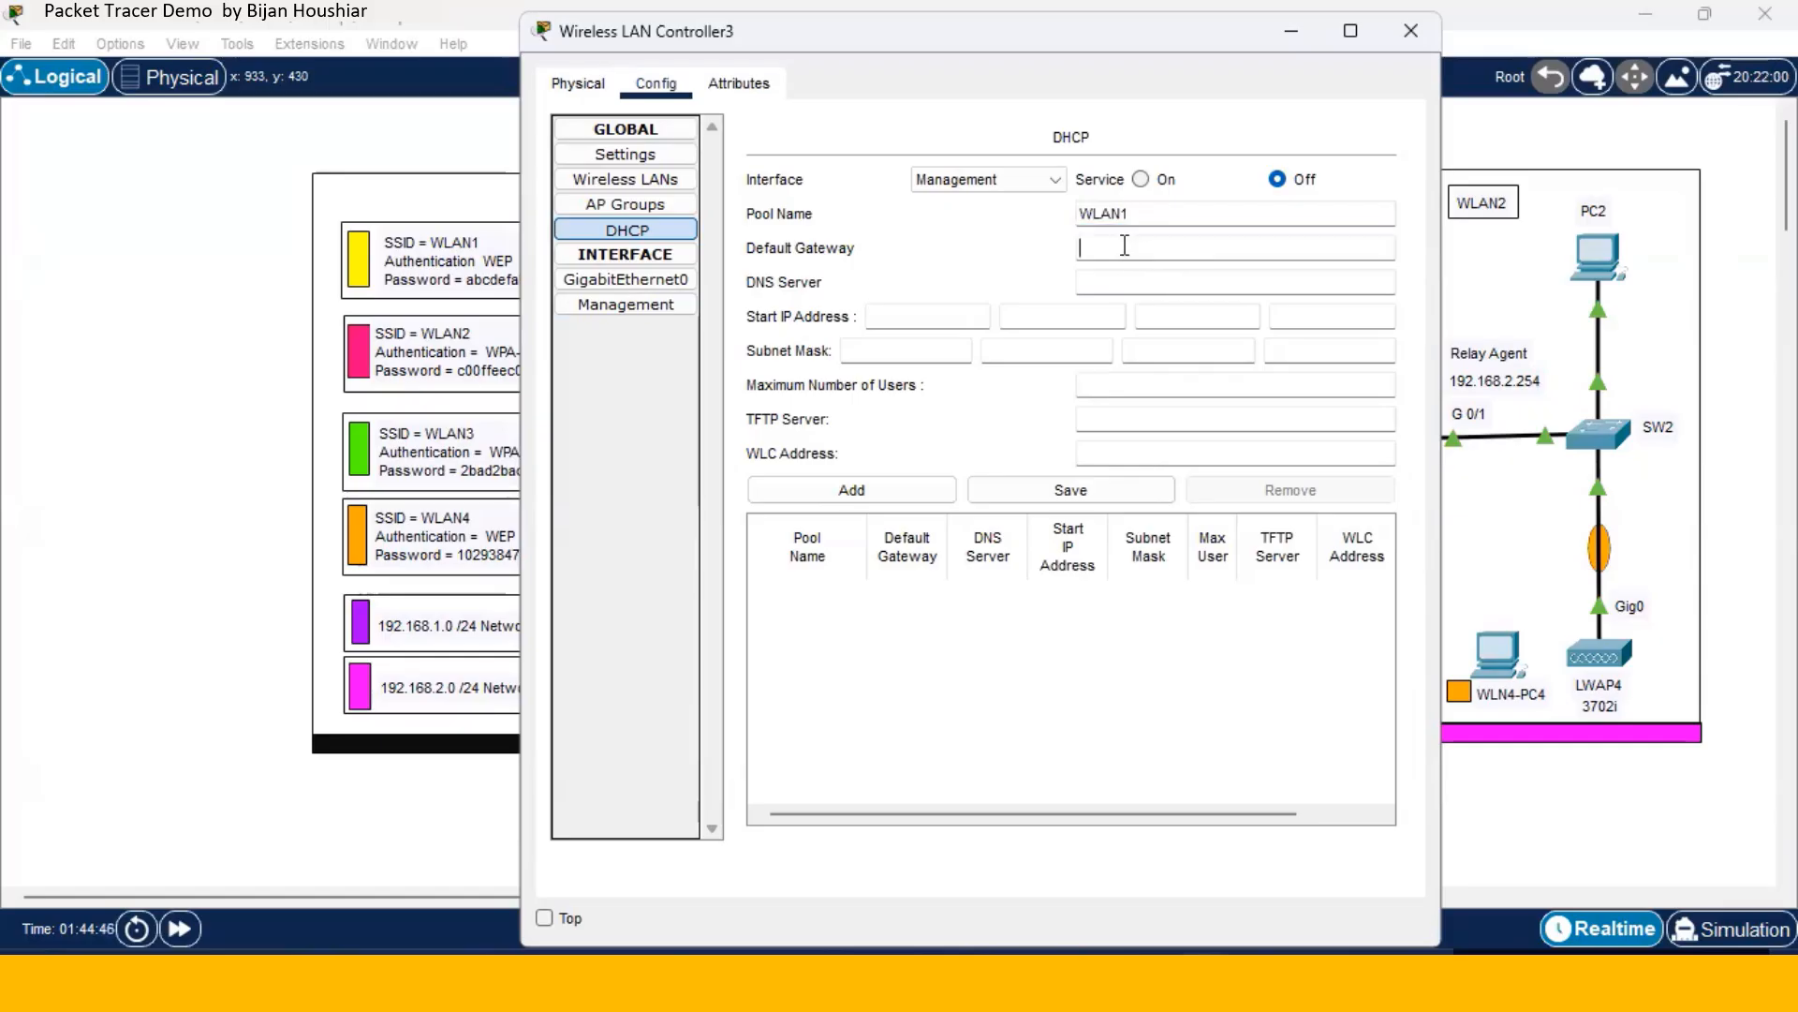
{"action": "left_click", "coordinate": [1290, 32]}
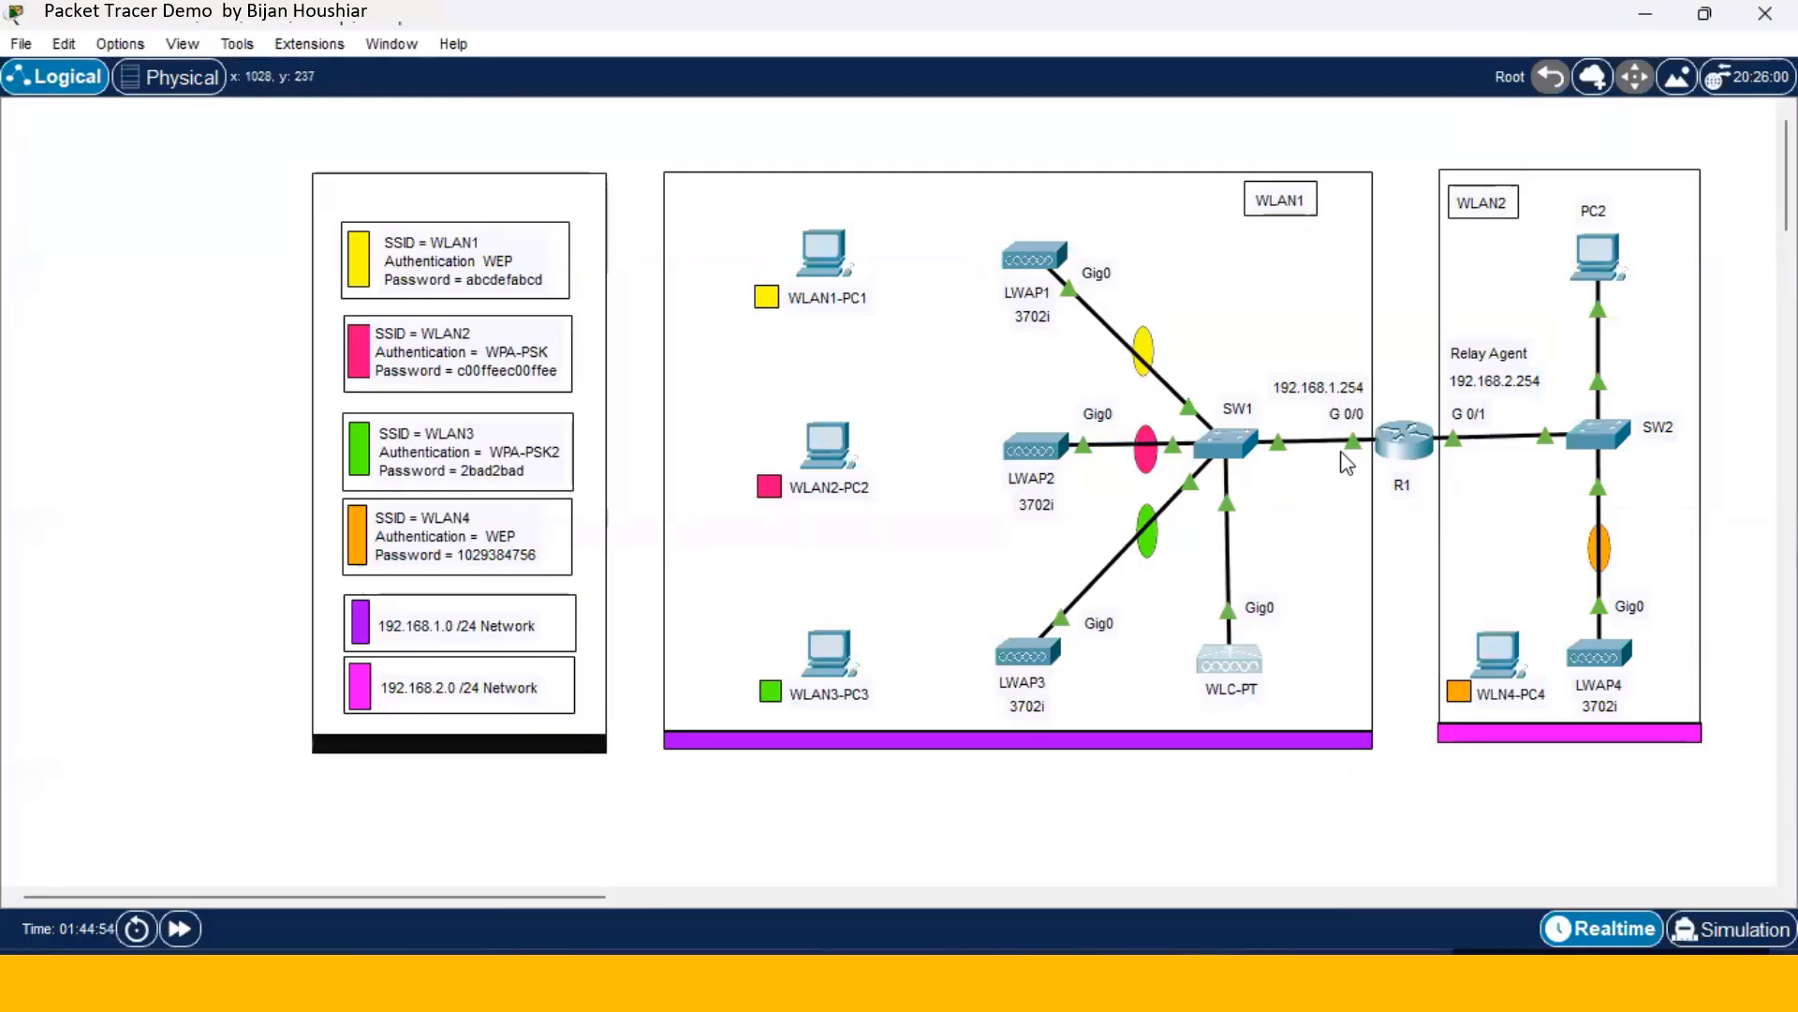
- Give pool WLAN1 gateway 192.168.1.254, DNS 8.8.8.8 and start address 192.168.1.100
{"action": "left_click", "coordinate": [1229, 665]}
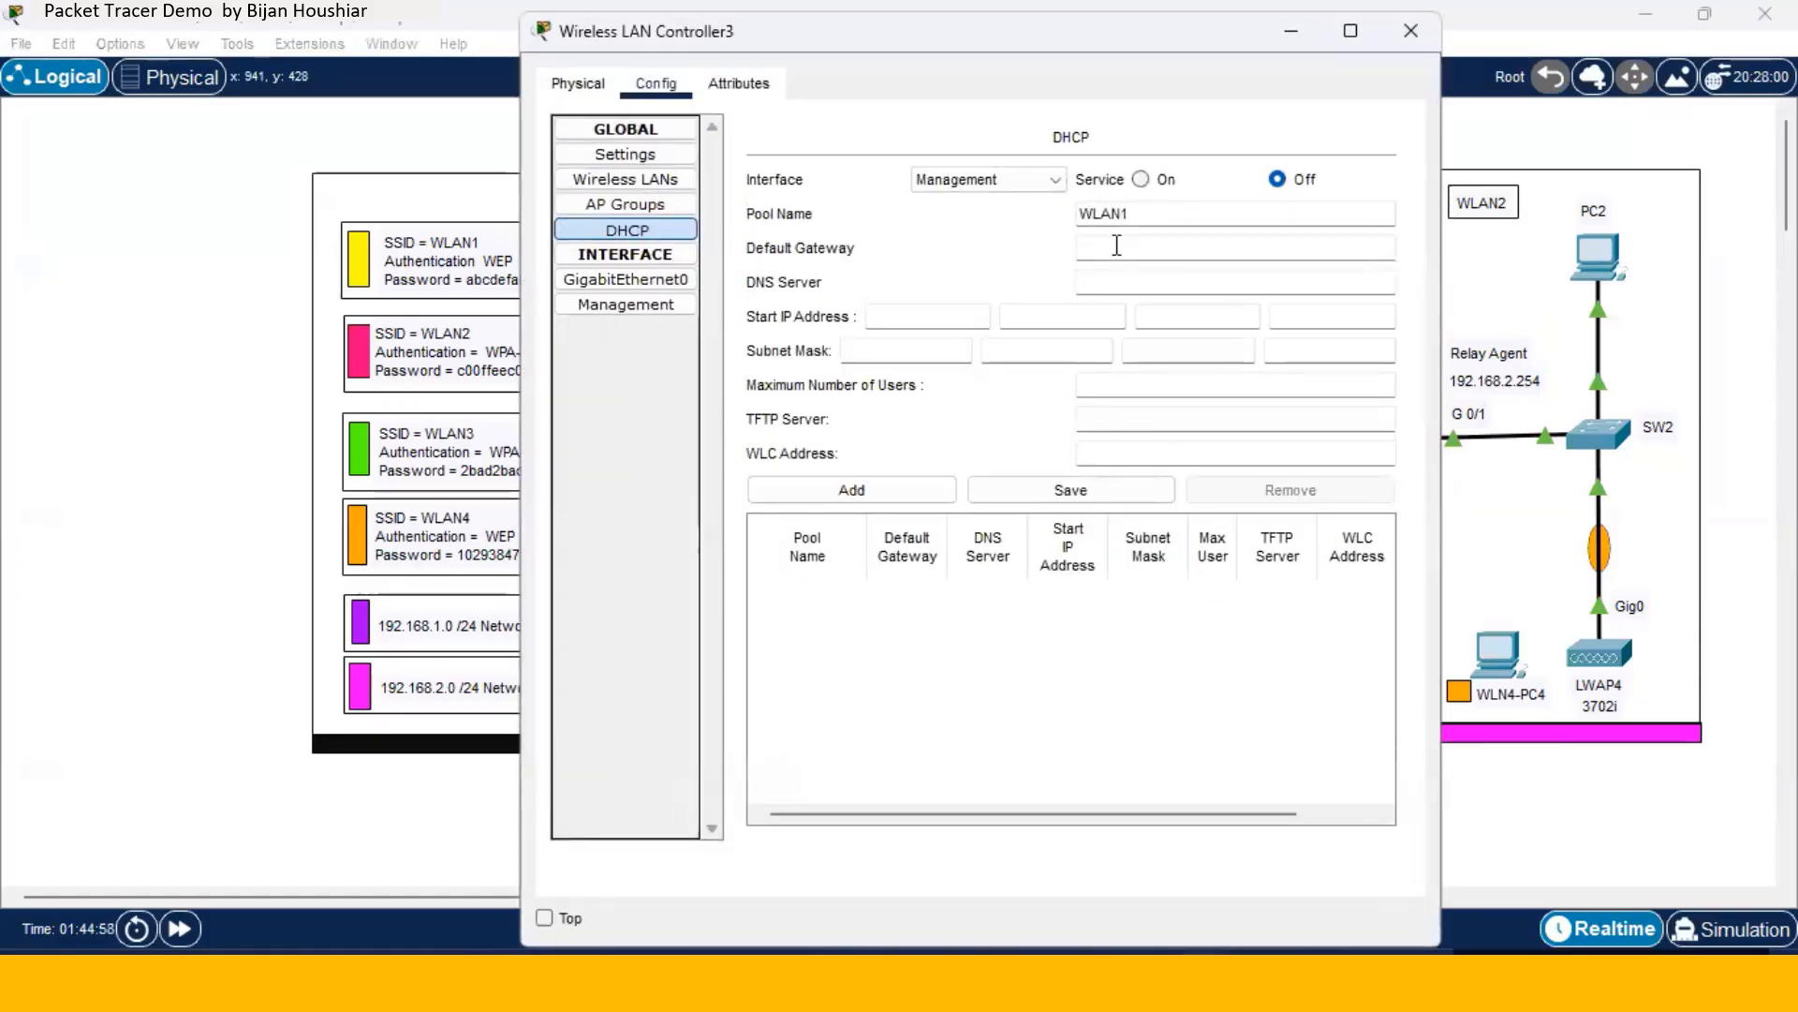
{"action": "type", "text": "192.168.1.254"}
{"action": "left_click", "coordinate": [1117, 285]}
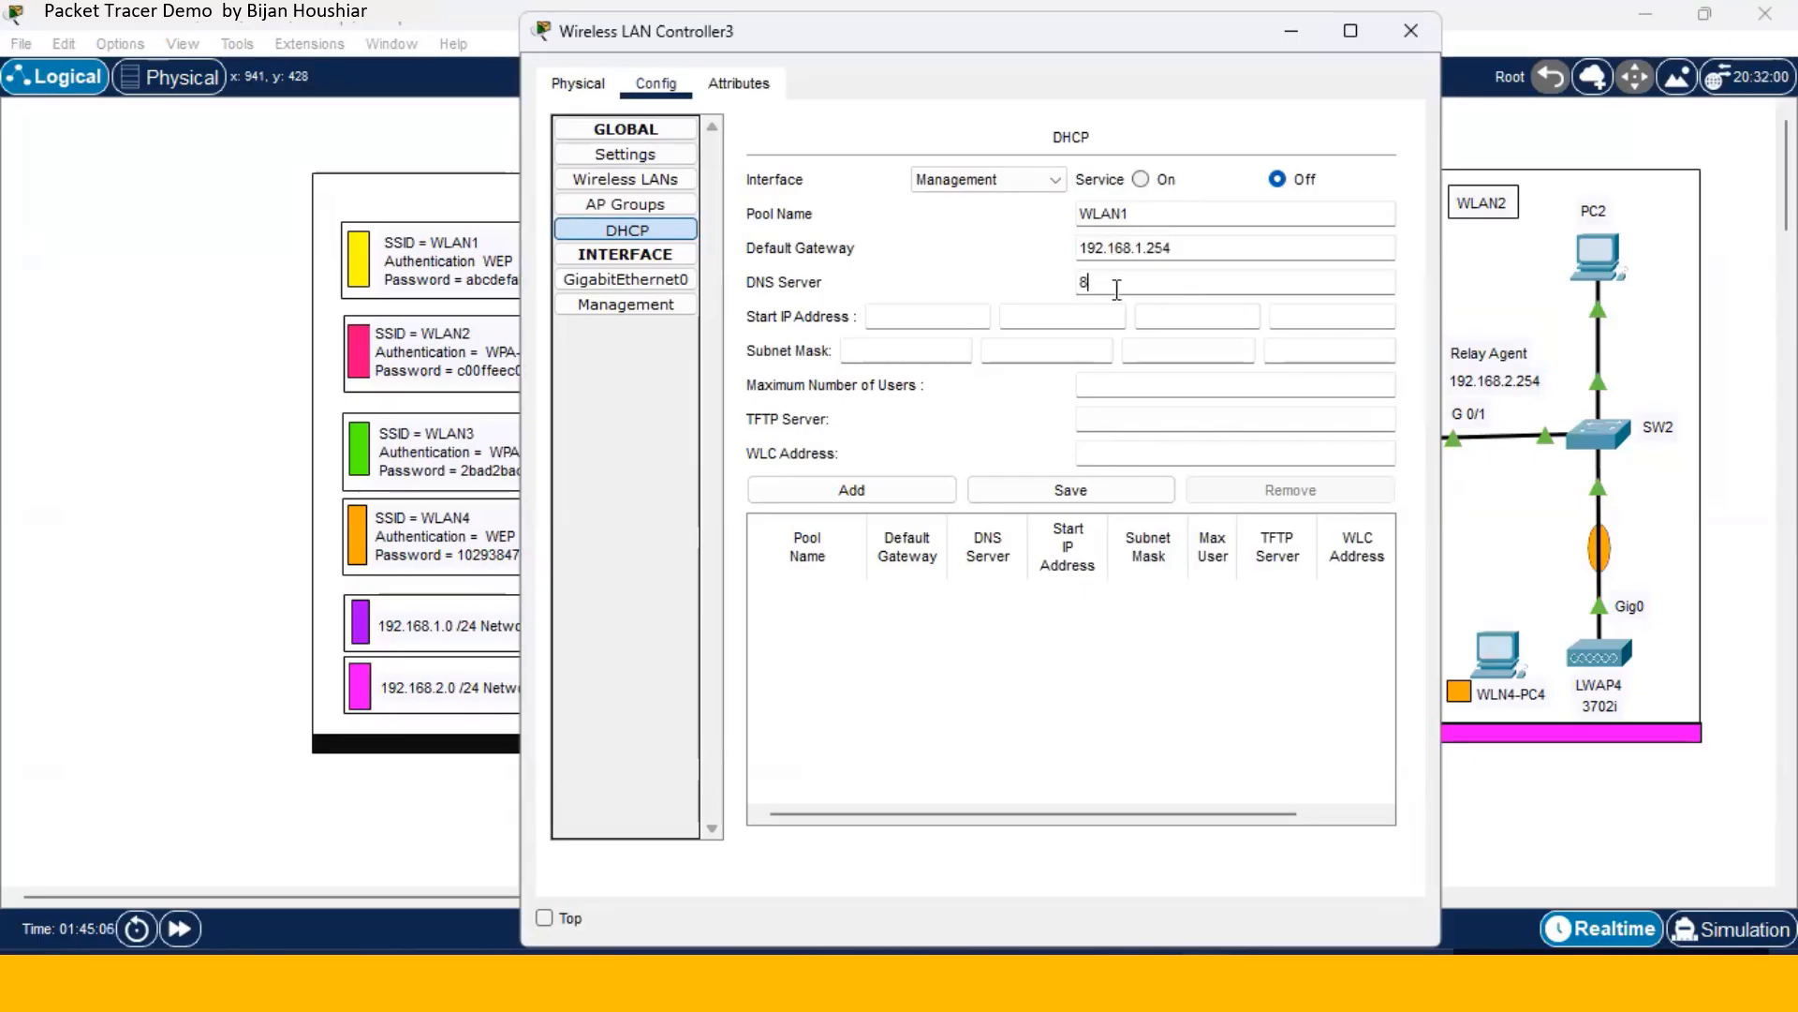
{"action": "type", "text": ".8.8.8"}
{"action": "left_click", "coordinate": [943, 314]}
{"action": "type", "text": "192"}
{"action": "key", "text": "period"}
{"action": "type", "text": "168"}
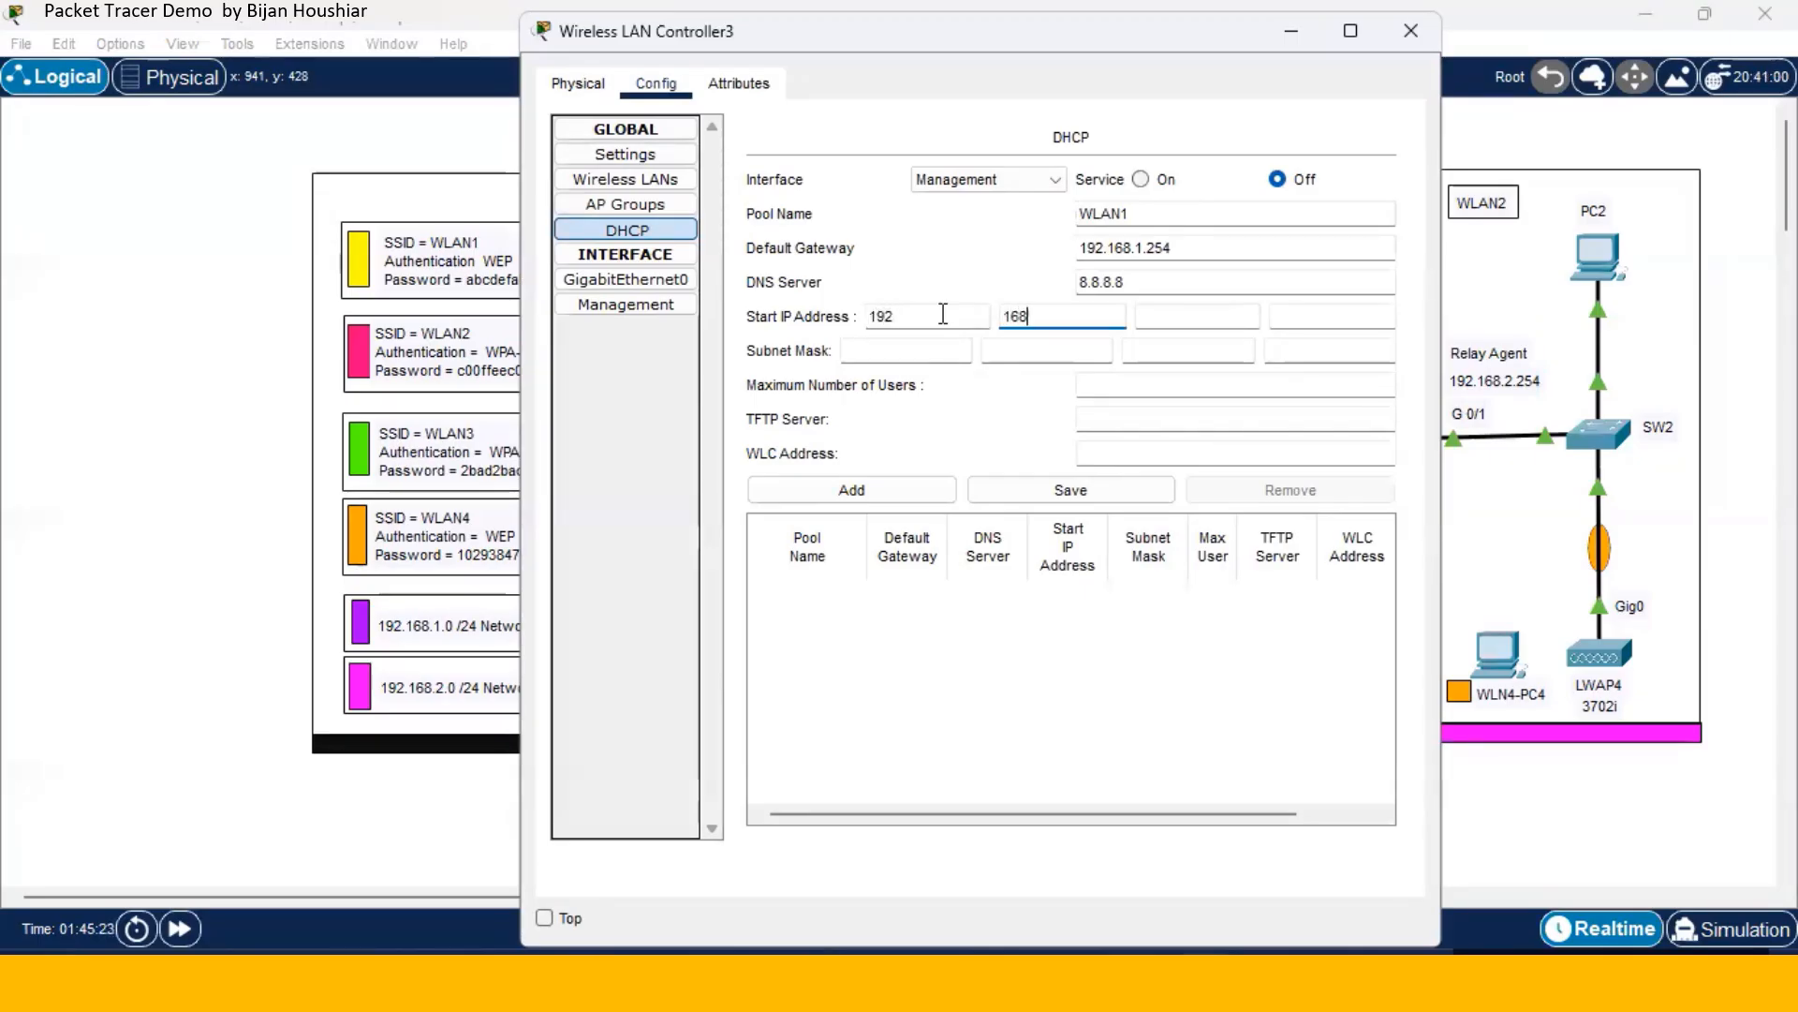
{"action": "key", "text": "period"}
{"action": "type", "text": "1"}
{"action": "key", "text": "period"}
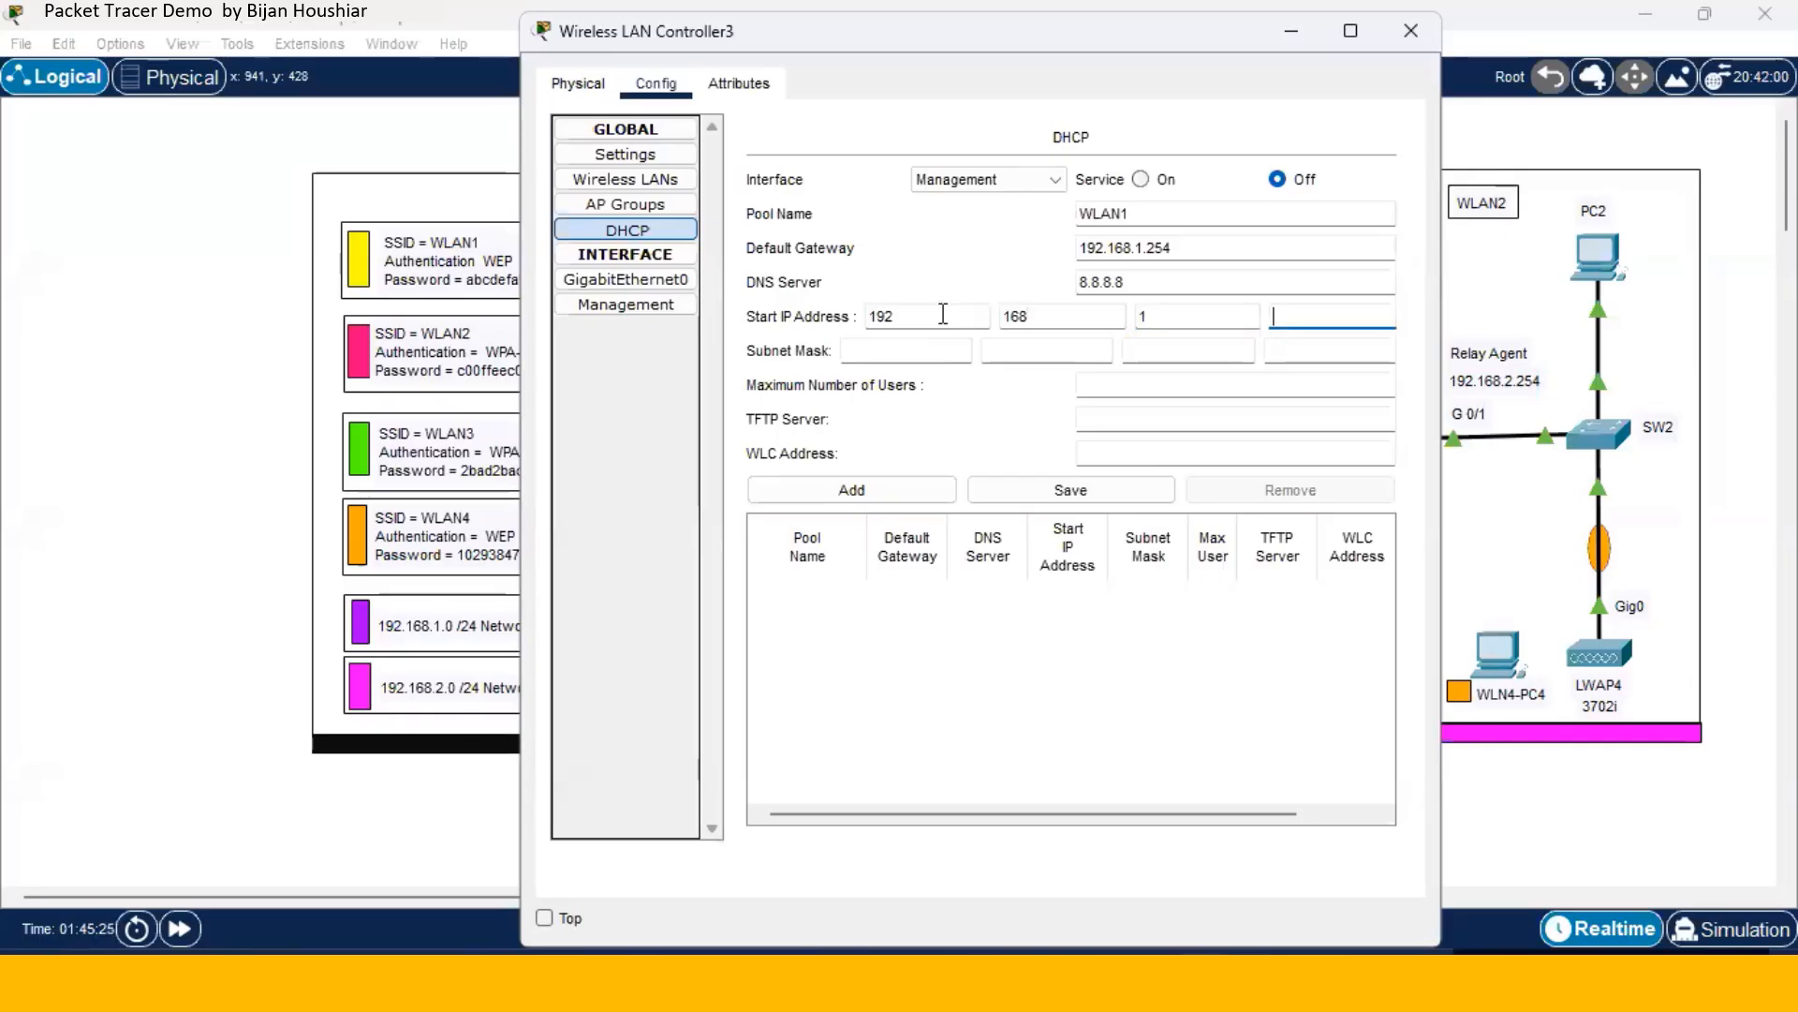
{"action": "type", "text": "100"}
- Set mask 255.255.255.0, 10 users, WLC address 192.168.1.1, and add pool WLAN1
{"action": "left_click", "coordinate": [897, 353]}
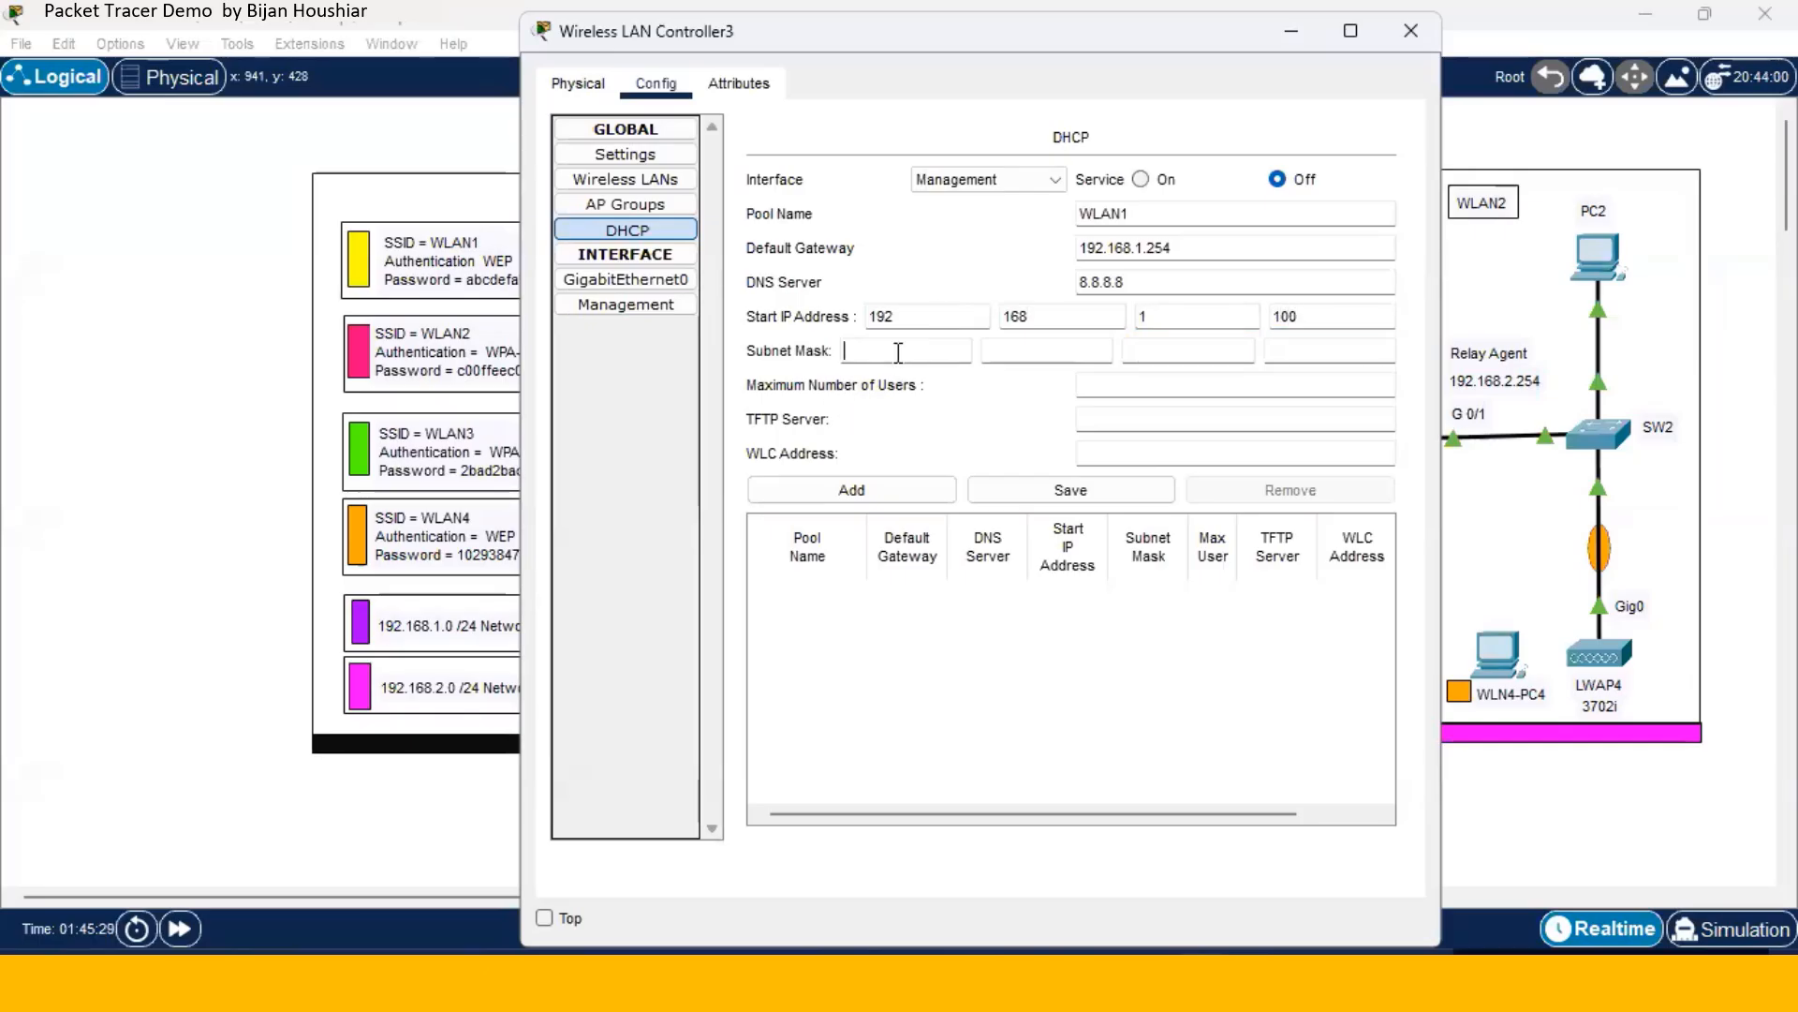
{"action": "type", "text": "255"}
{"action": "key", "text": "period"}
{"action": "type", "text": "255"}
{"action": "key", "text": "period"}
{"action": "type", "text": "255"}
{"action": "key", "text": "period"}
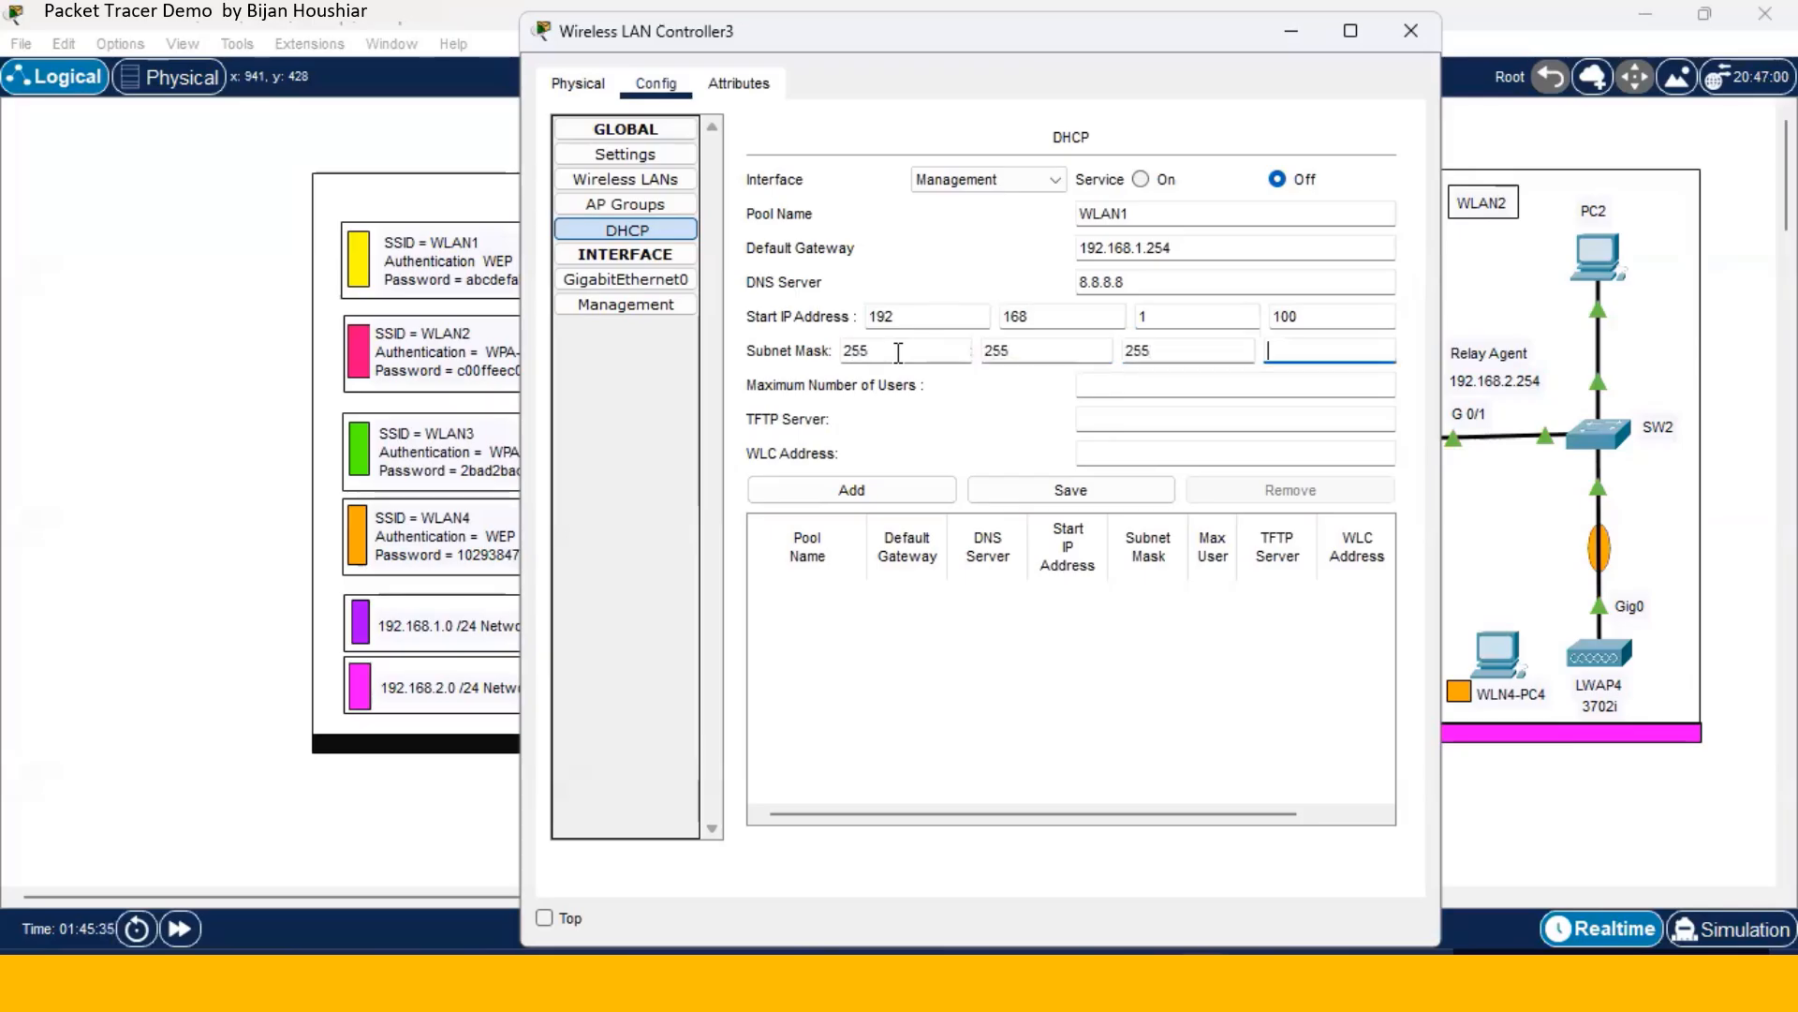
{"action": "type", "text": "0"}
{"action": "left_click", "coordinate": [1093, 379]}
{"action": "type", "text": "10"}
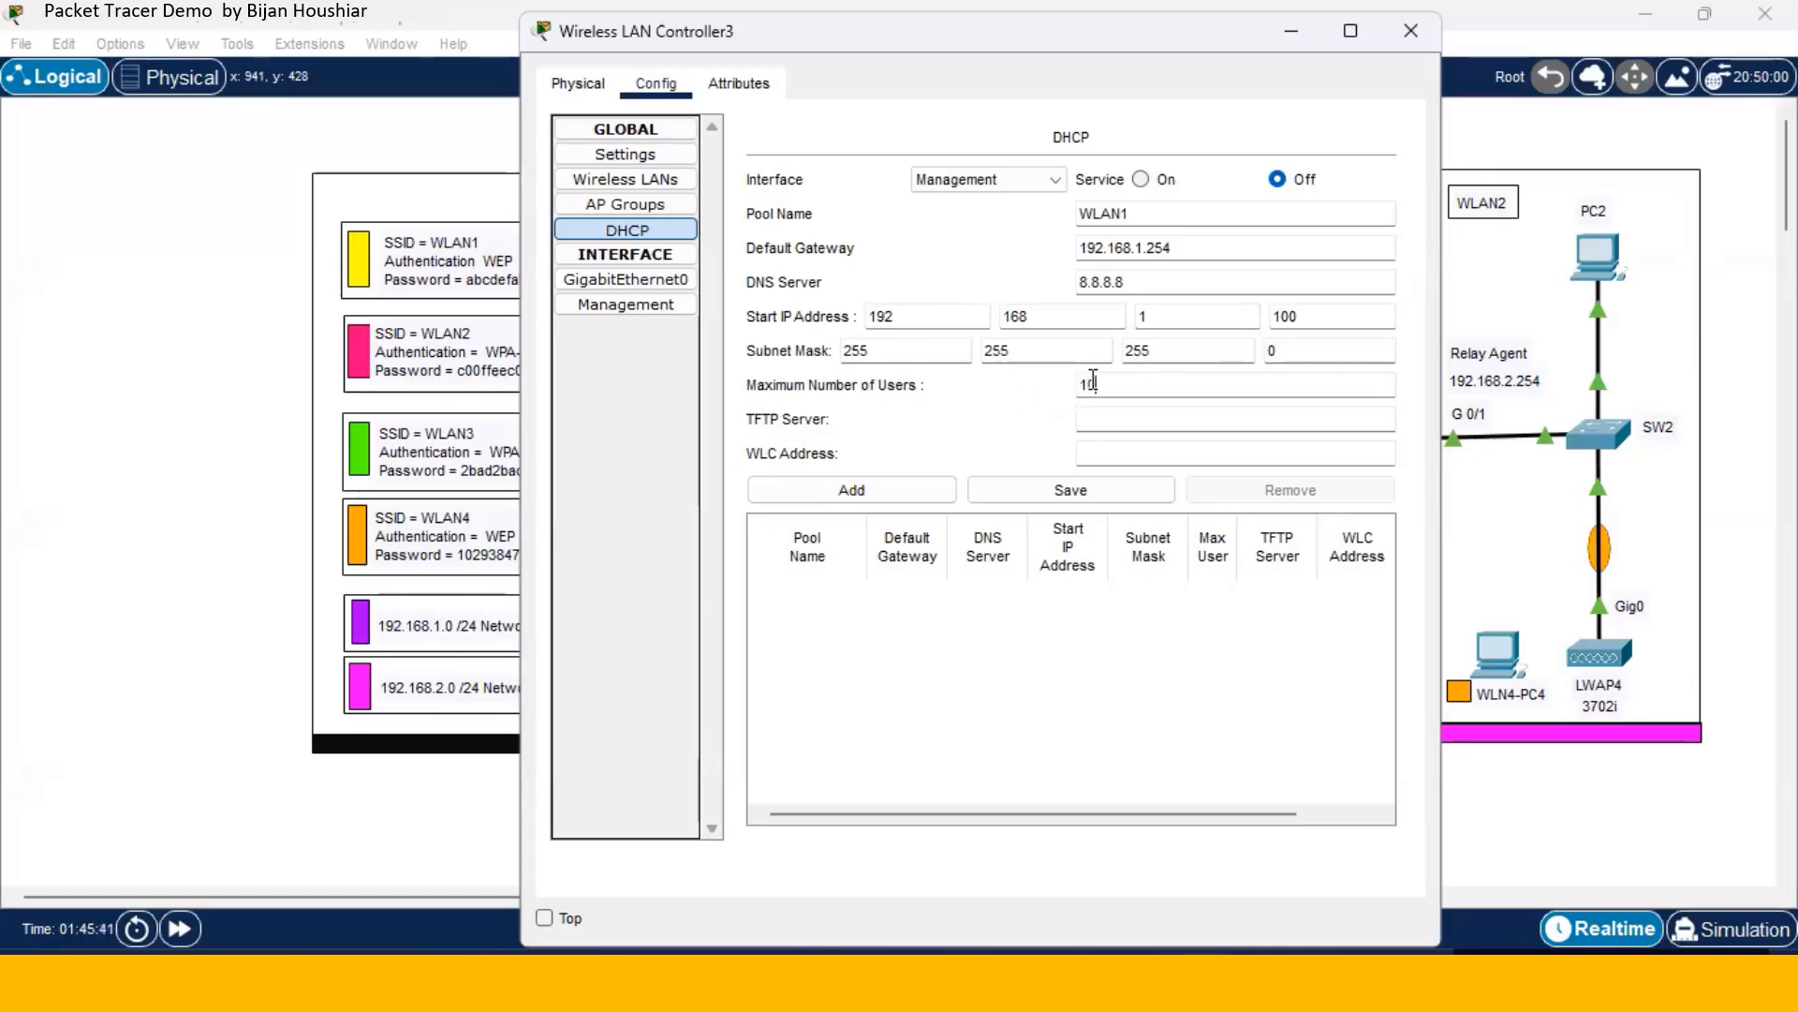
{"action": "left_click", "coordinate": [1143, 453]}
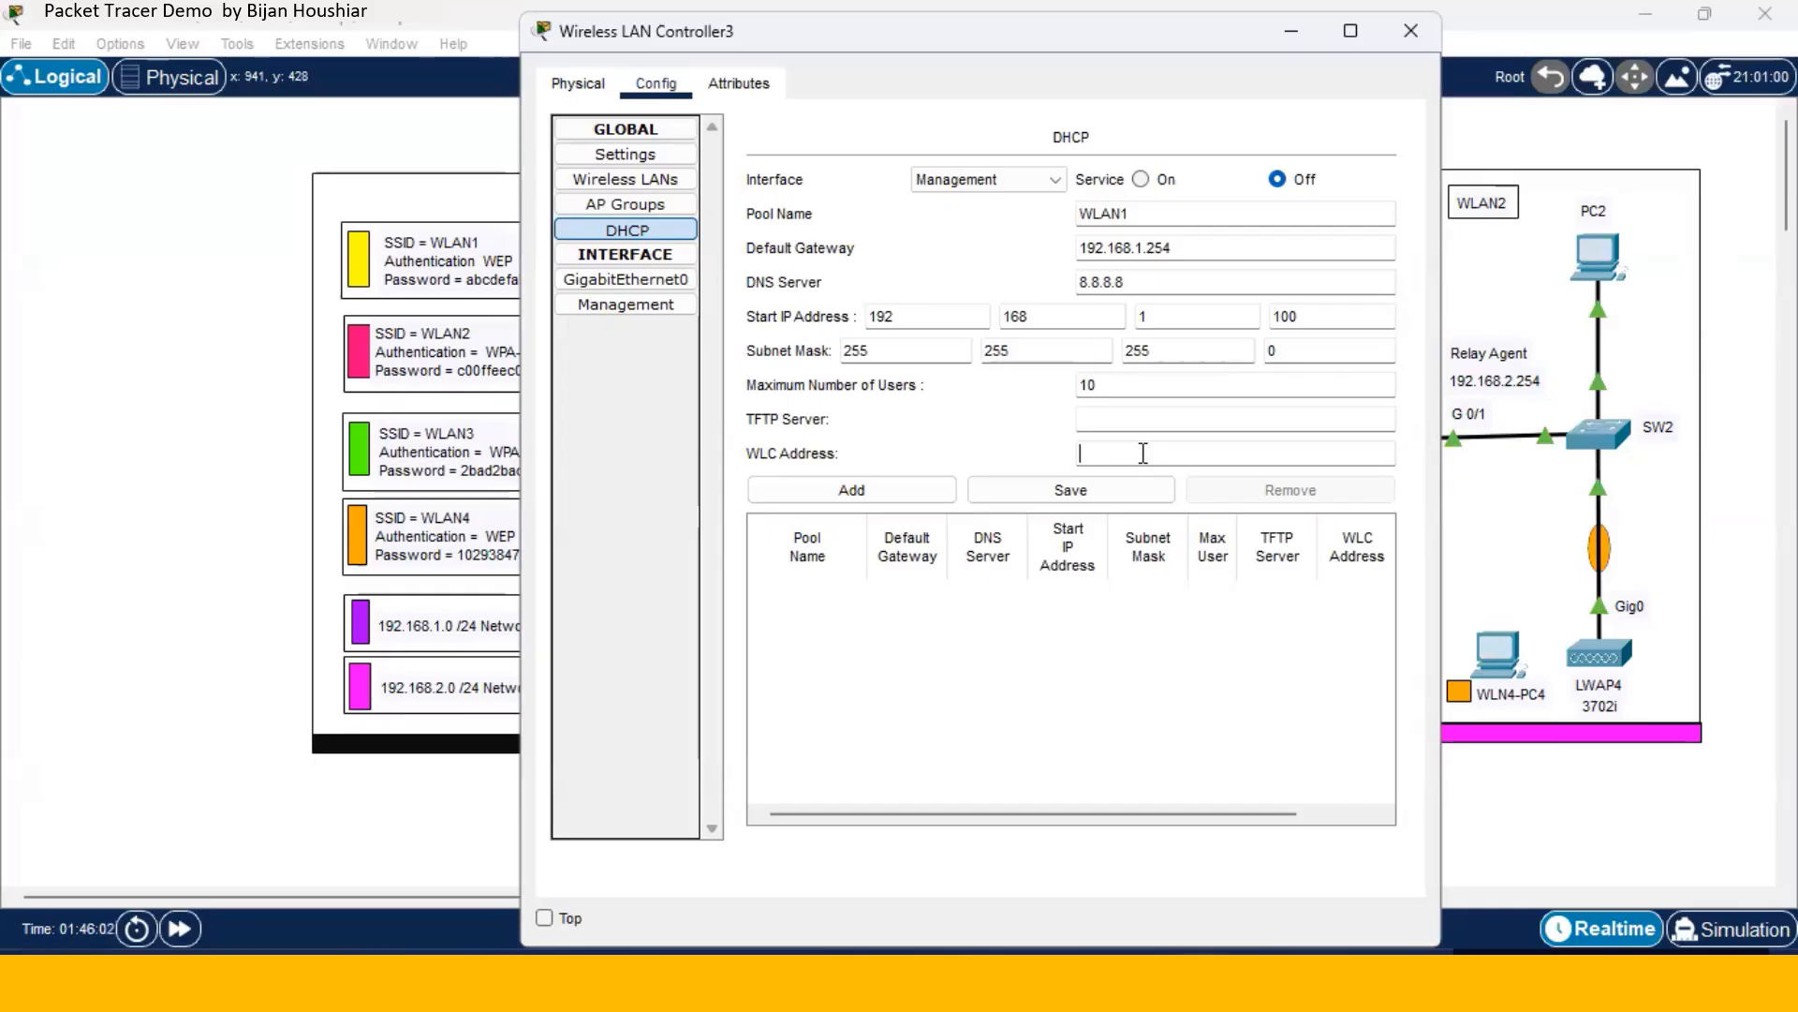
{"action": "type", "text": "192.168.1.1"}
{"action": "left_click", "coordinate": [897, 497]}
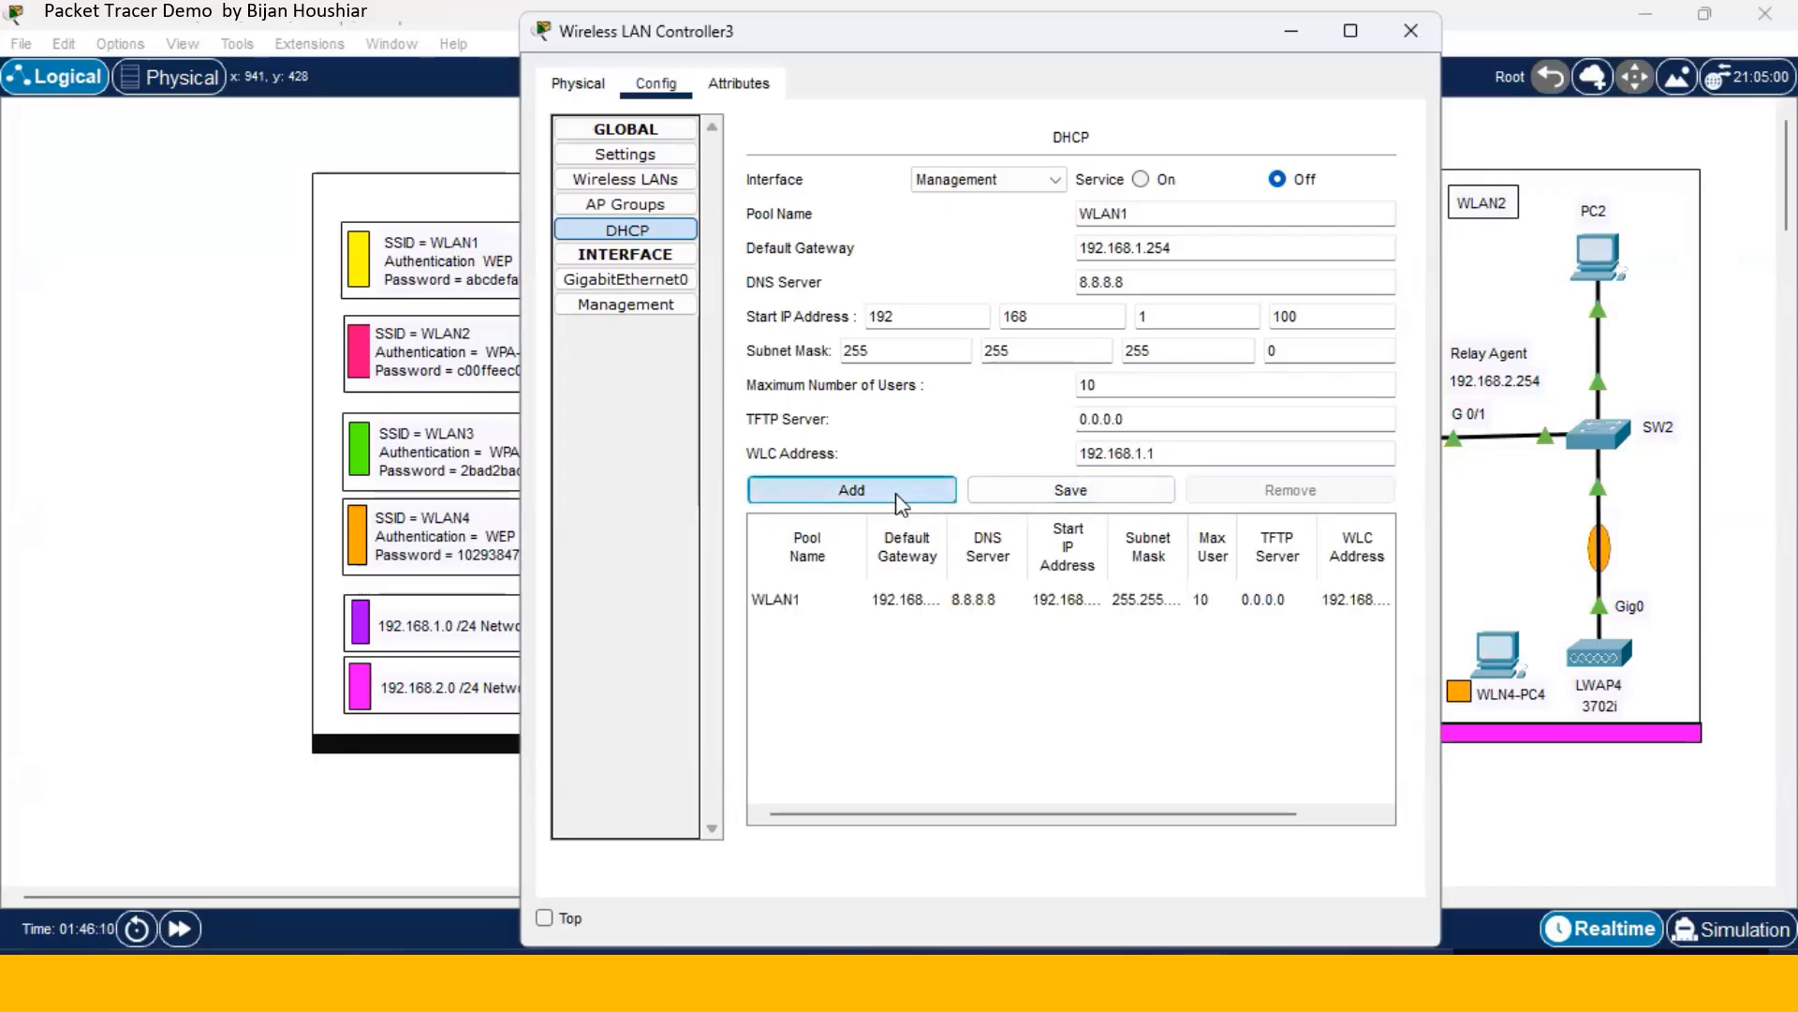
- Add pool WLAN2 with gateway 192.168.2.254, start 192.168.2.200 and 5 users
{"action": "left_click", "coordinate": [1154, 218]}
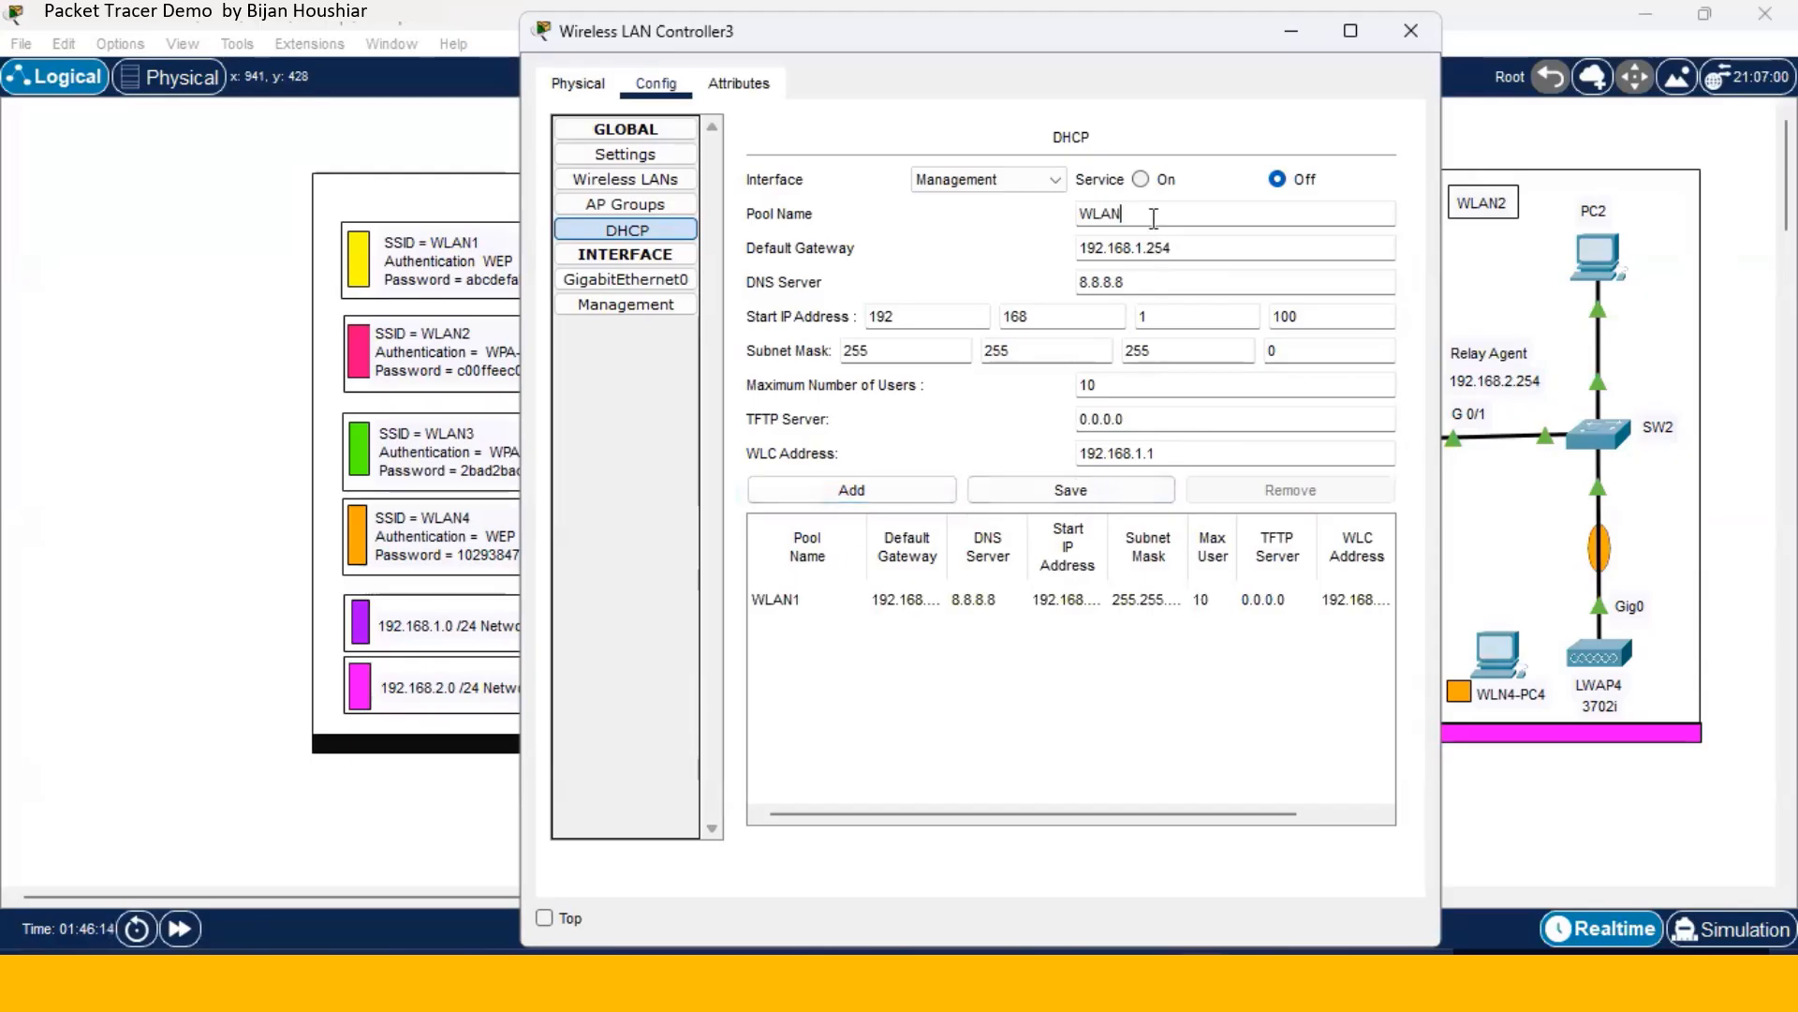
{"action": "key", "text": "BackSpace"}
{"action": "type", "text": "2"}
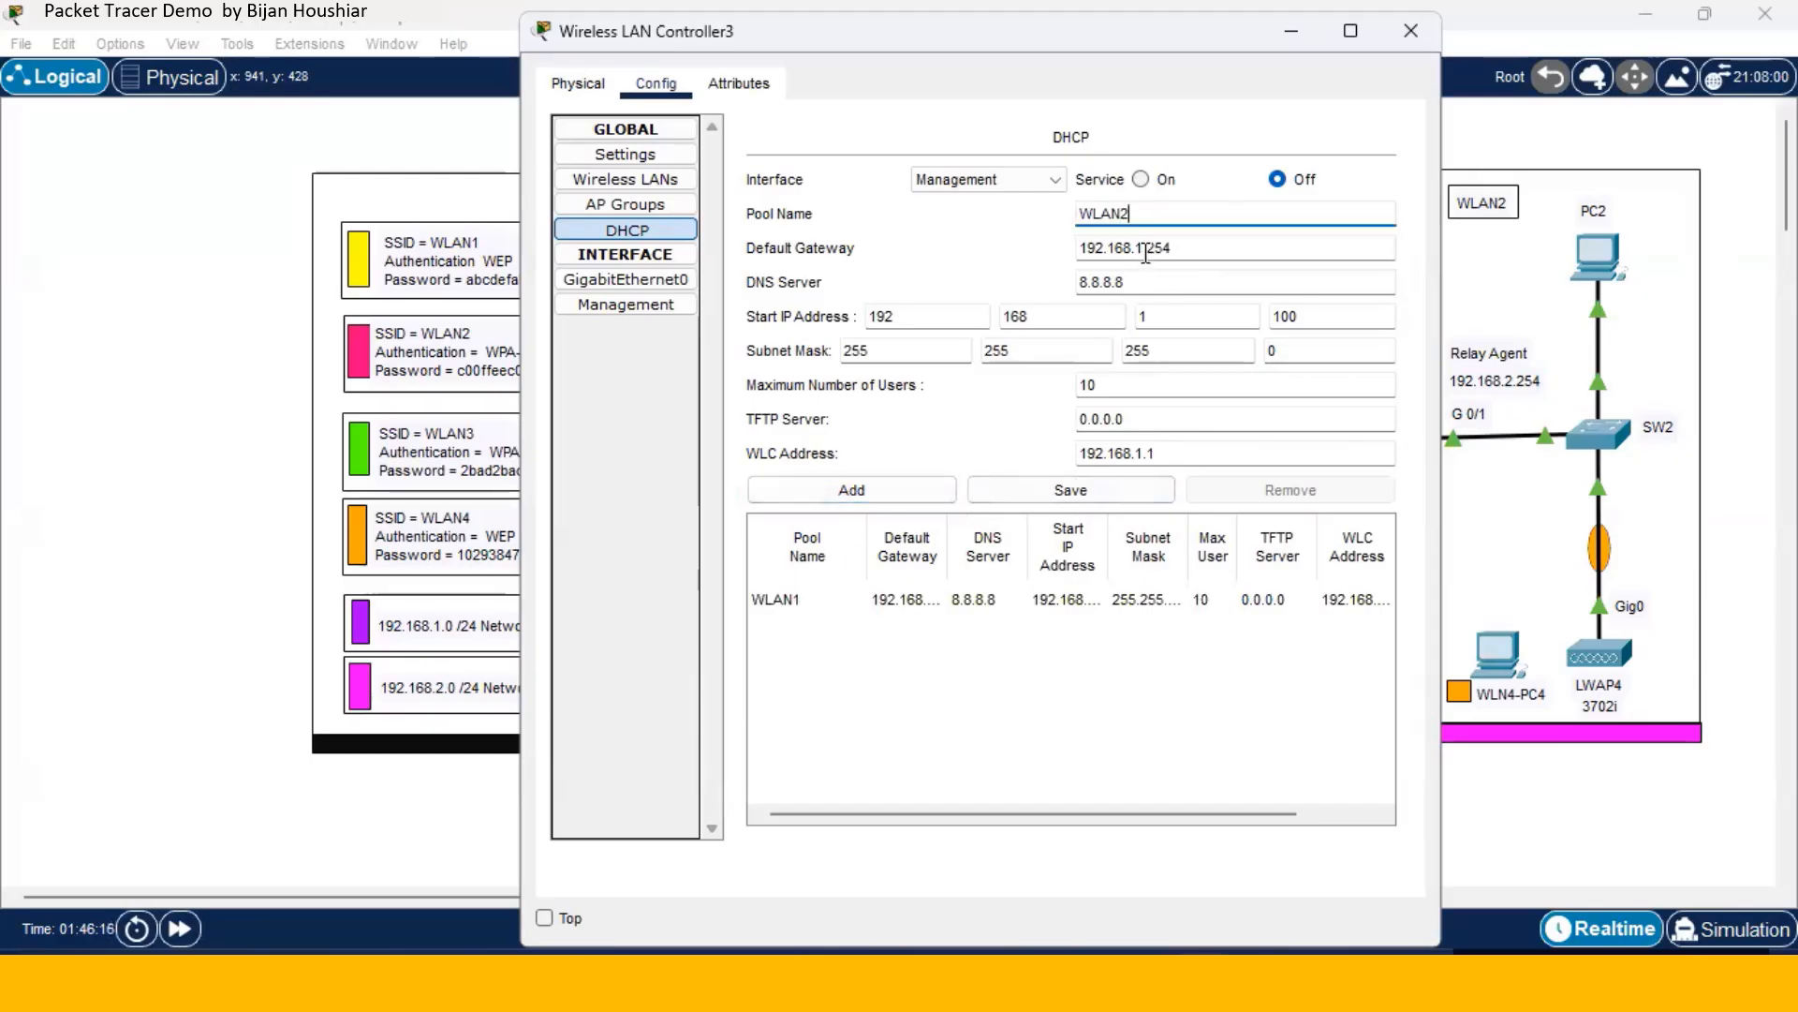
{"action": "left_click", "coordinate": [1144, 249]}
{"action": "key", "text": "BackSpace"}
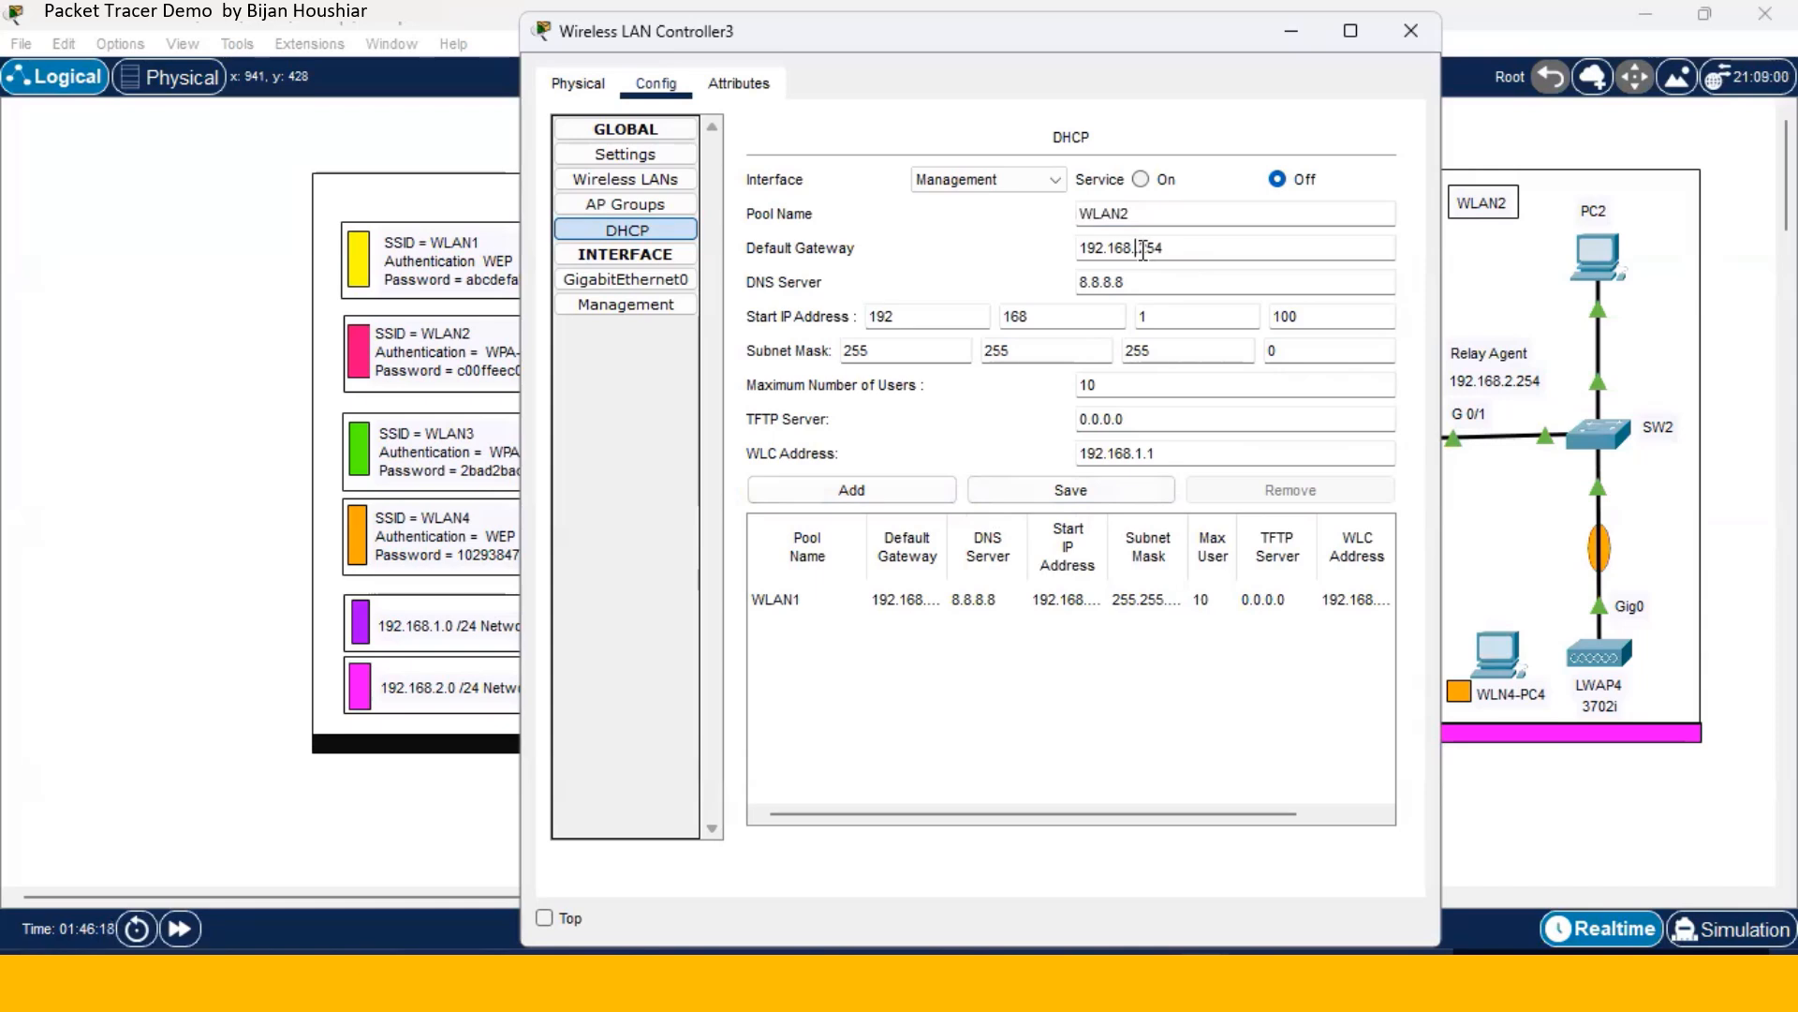
{"action": "type", "text": "2"}
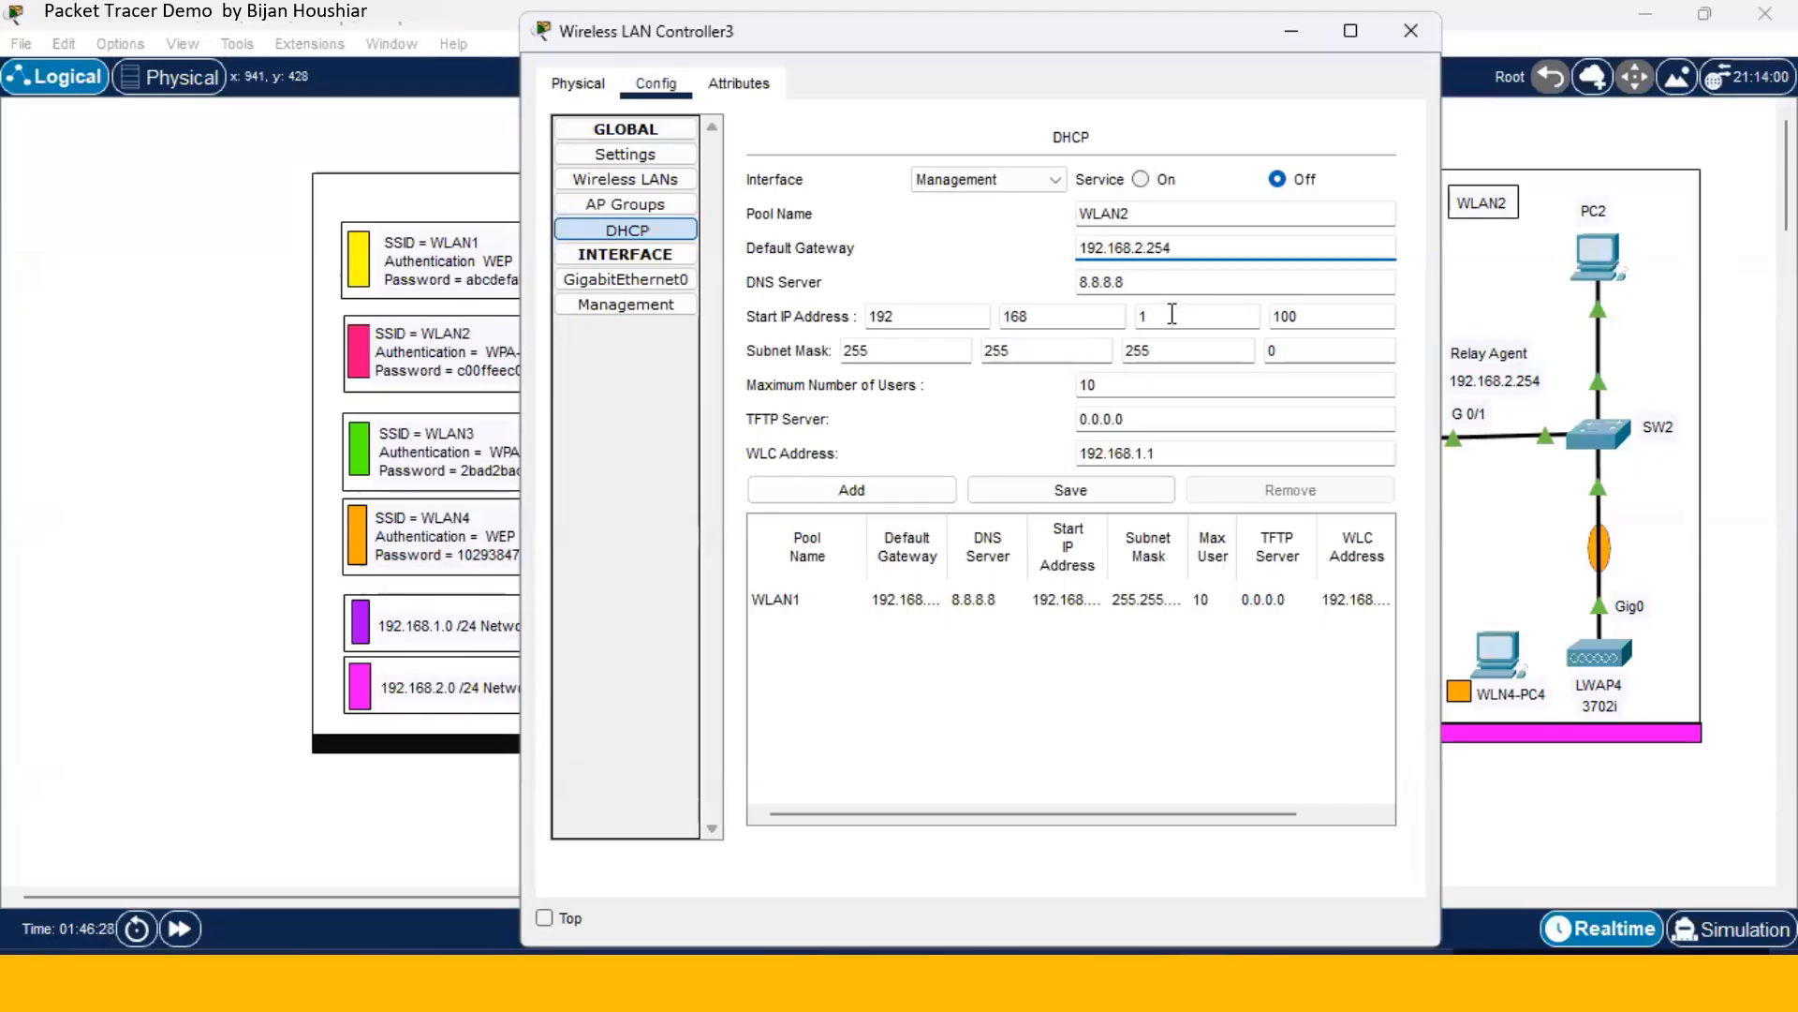
{"action": "left_click", "coordinate": [1172, 314]}
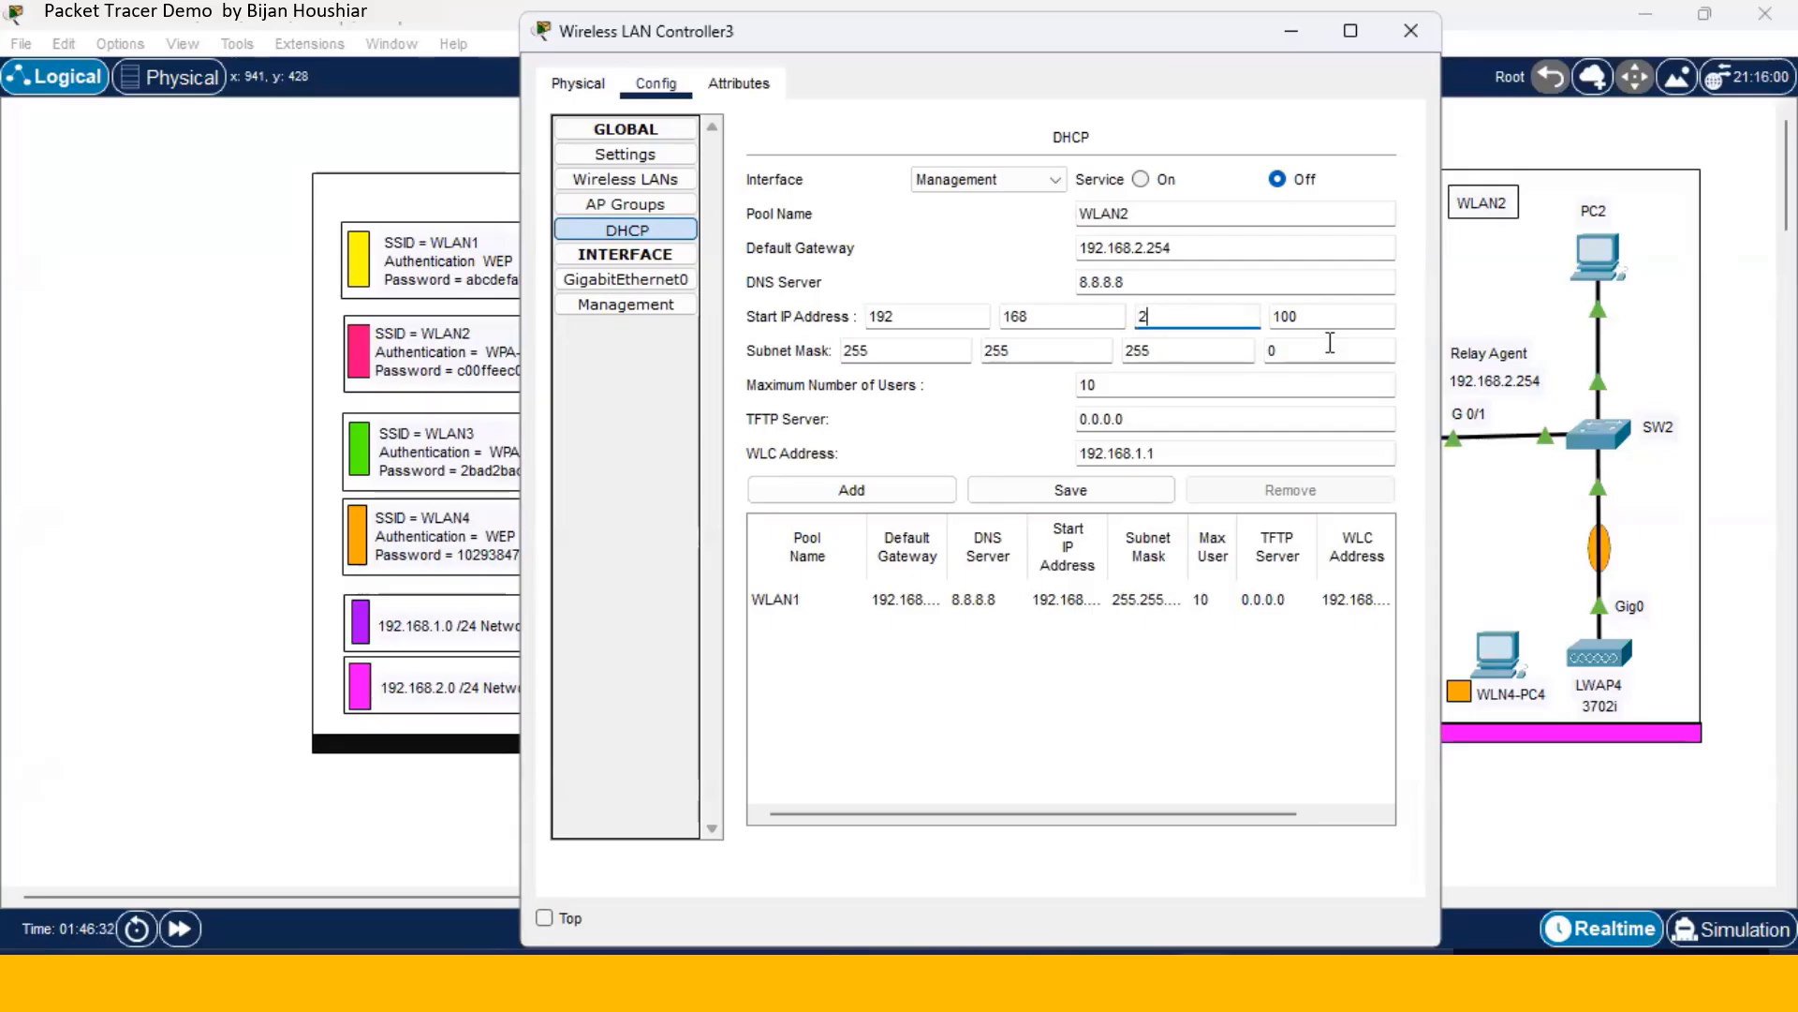
{"action": "left_click", "coordinate": [1316, 316]}
{"action": "key", "text": "BackSpace"}
{"action": "key", "text": "BackSpace"}
{"action": "key", "text": "BackSpace"}
{"action": "type", "text": "200"}
{"action": "double_click", "coordinate": [1110, 384]}
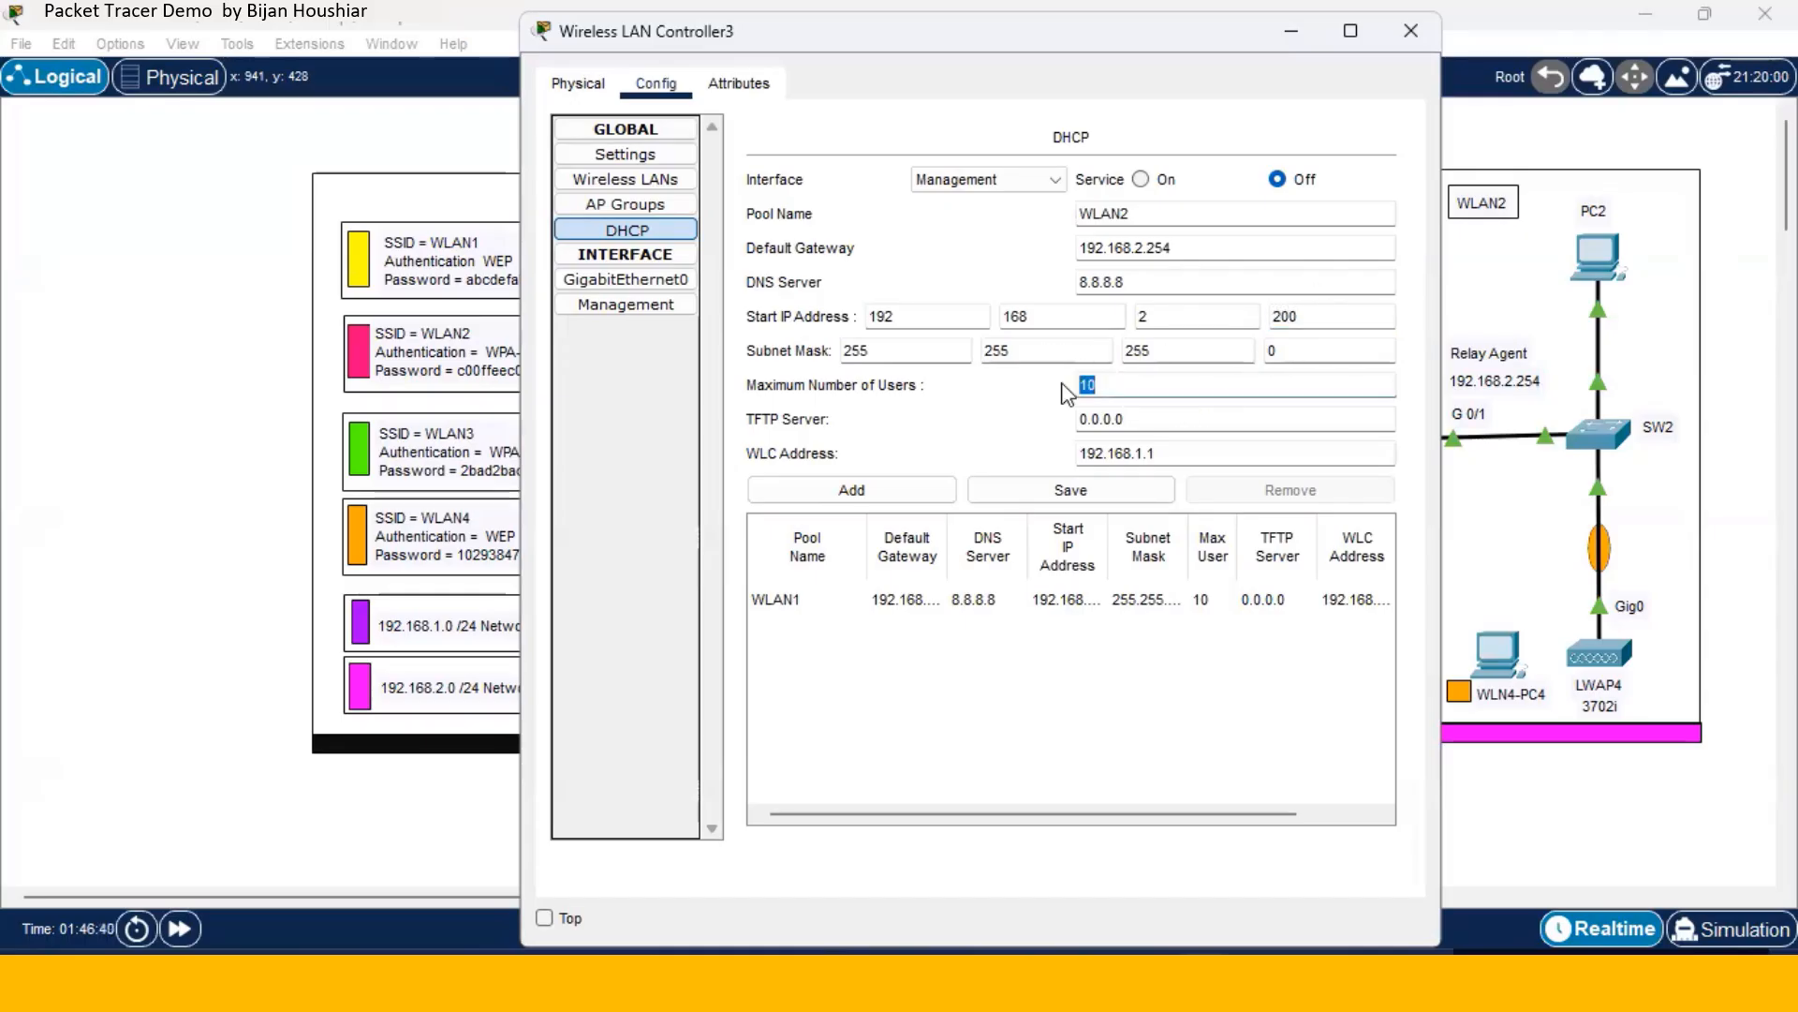
{"action": "type", "text": "5"}
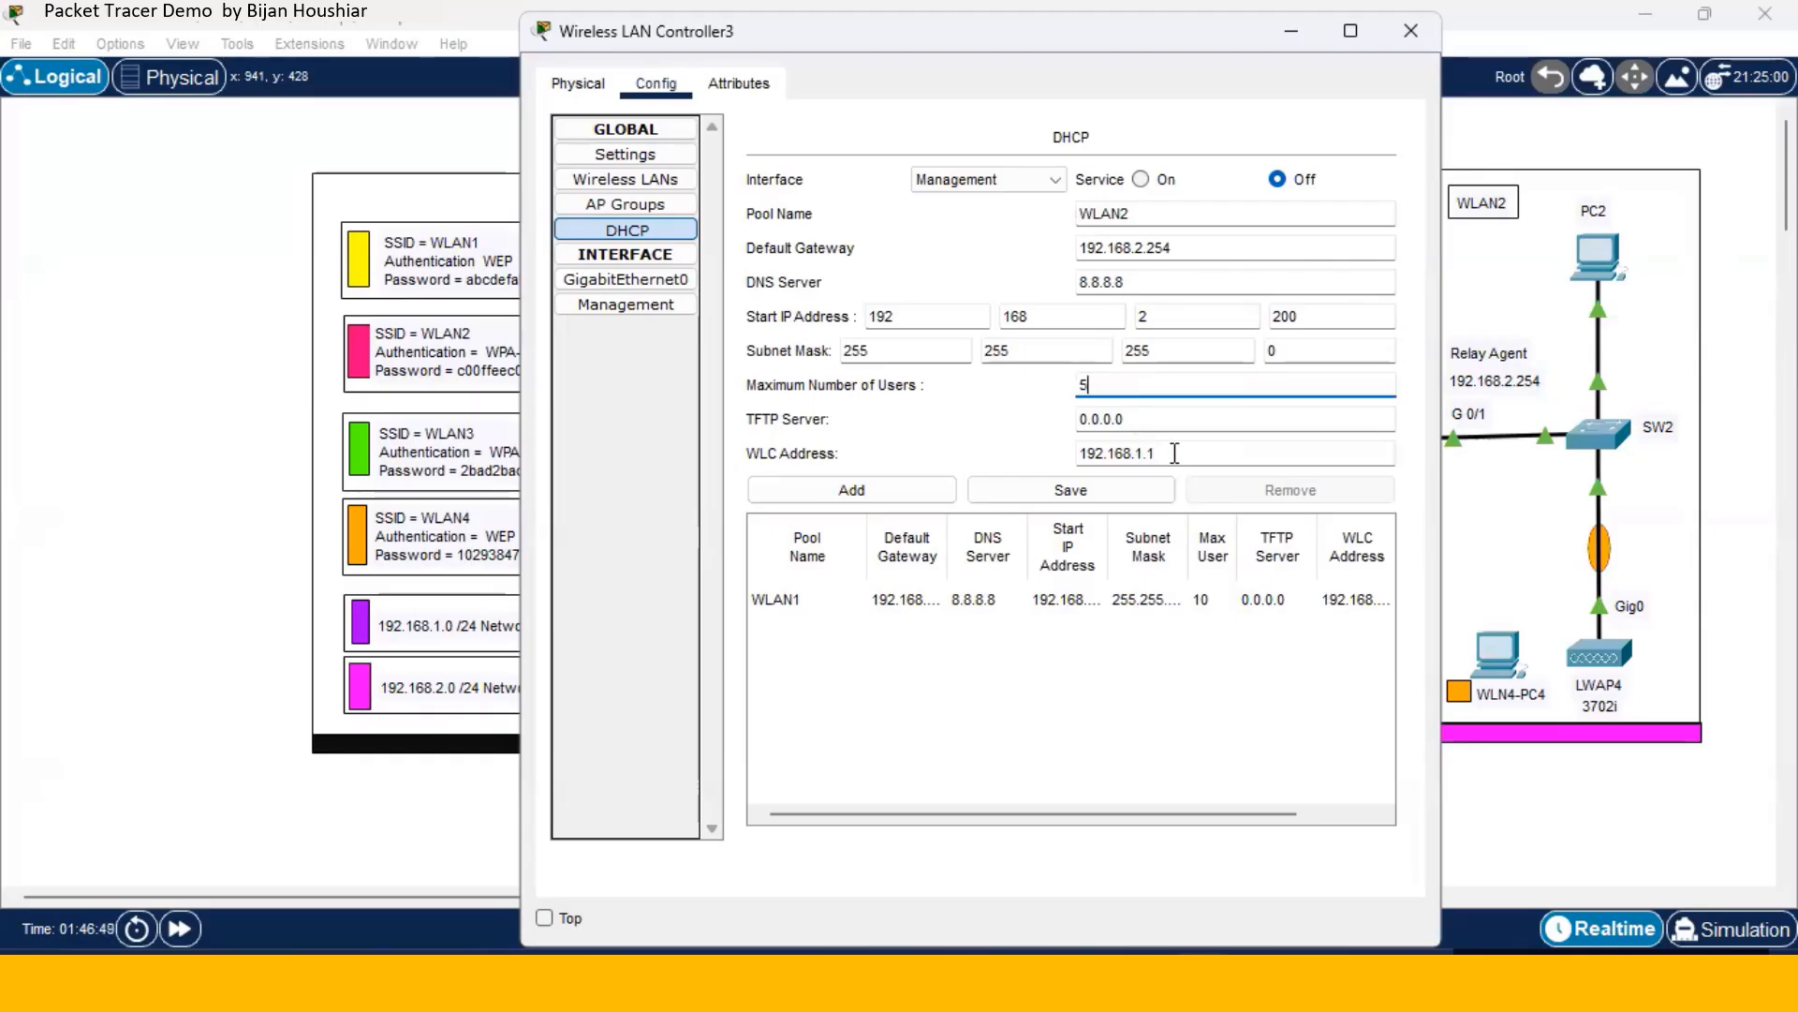
{"action": "left_click", "coordinate": [916, 493]}
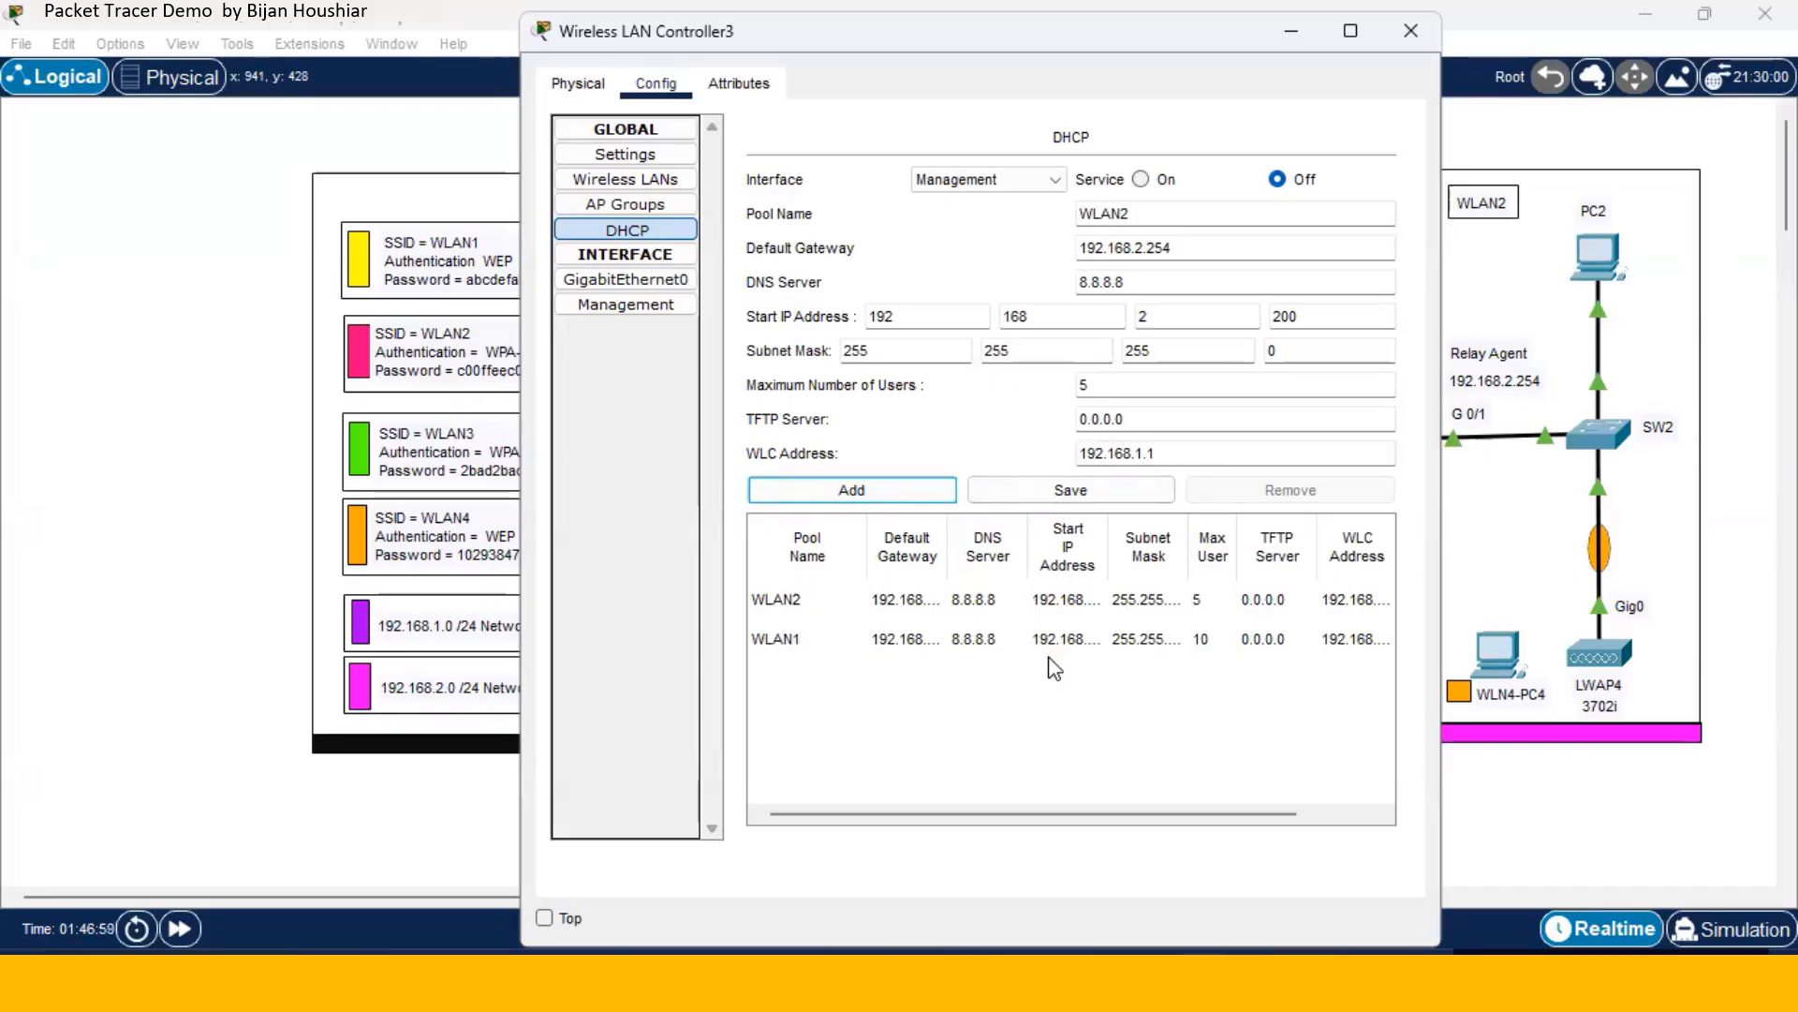
- Turn the controller's DHCP service on
{"action": "left_click", "coordinate": [1142, 183]}
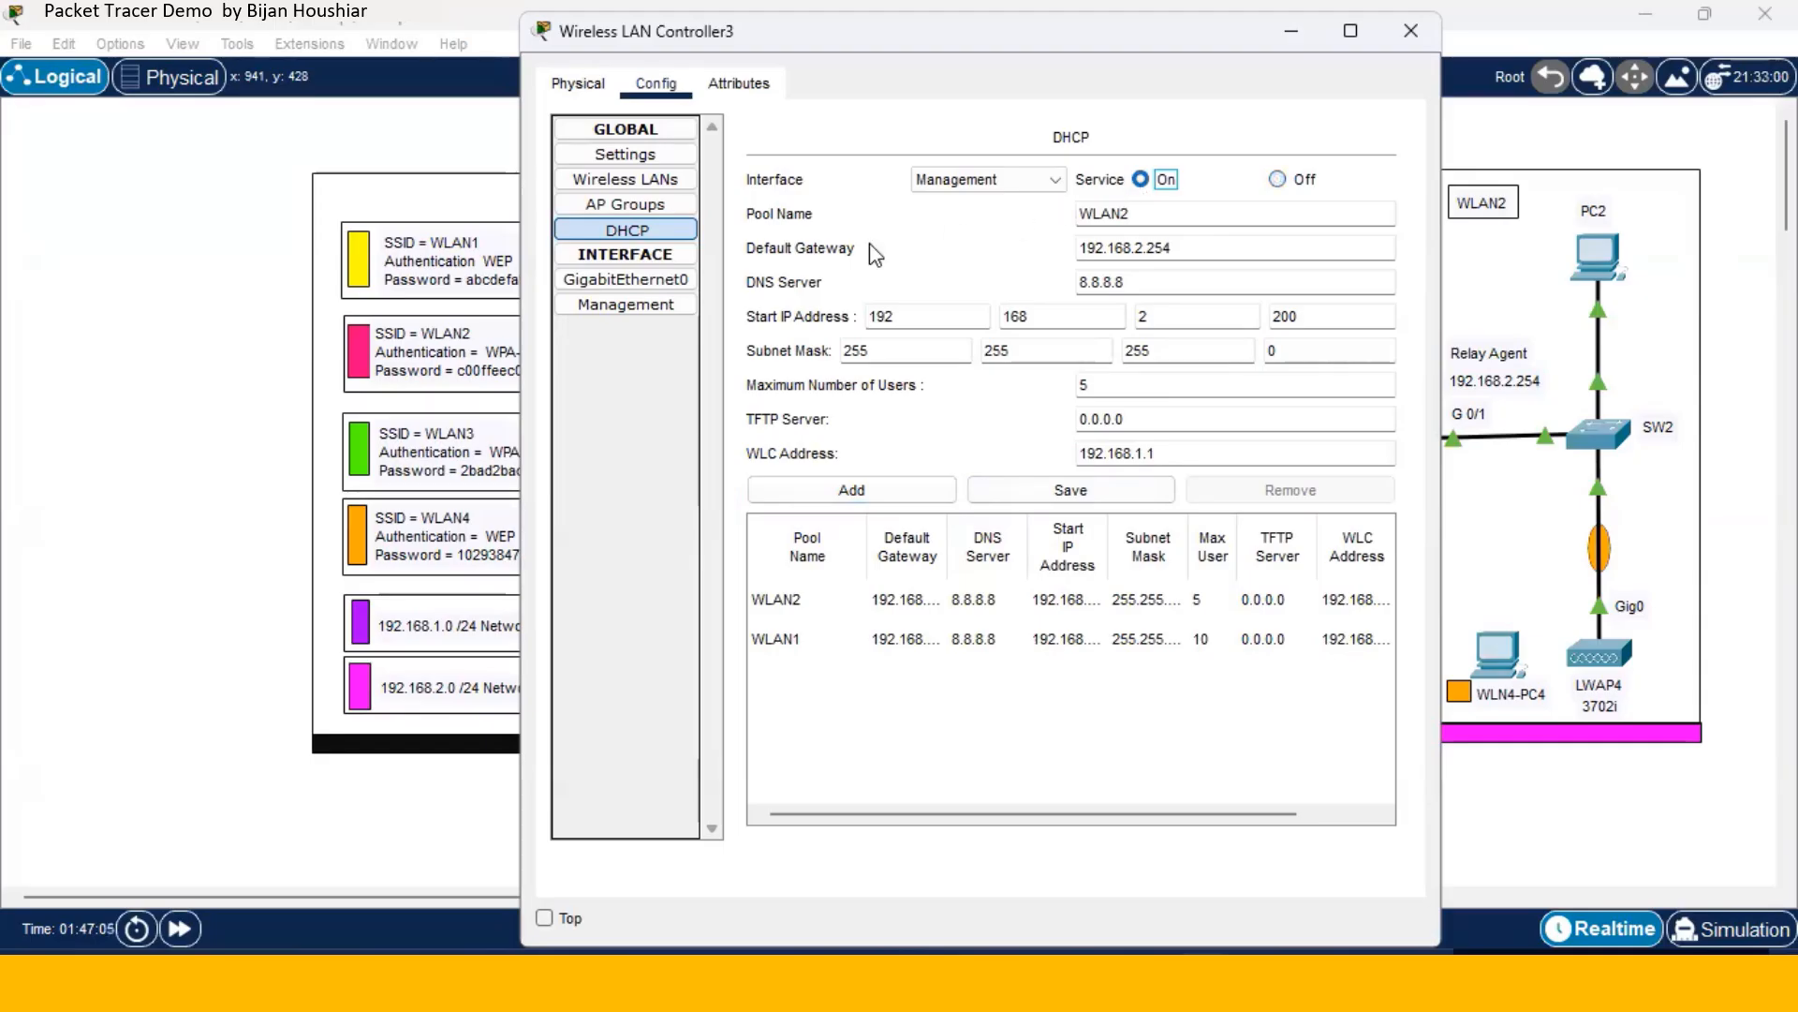
{"action": "left_click", "coordinate": [661, 302]}
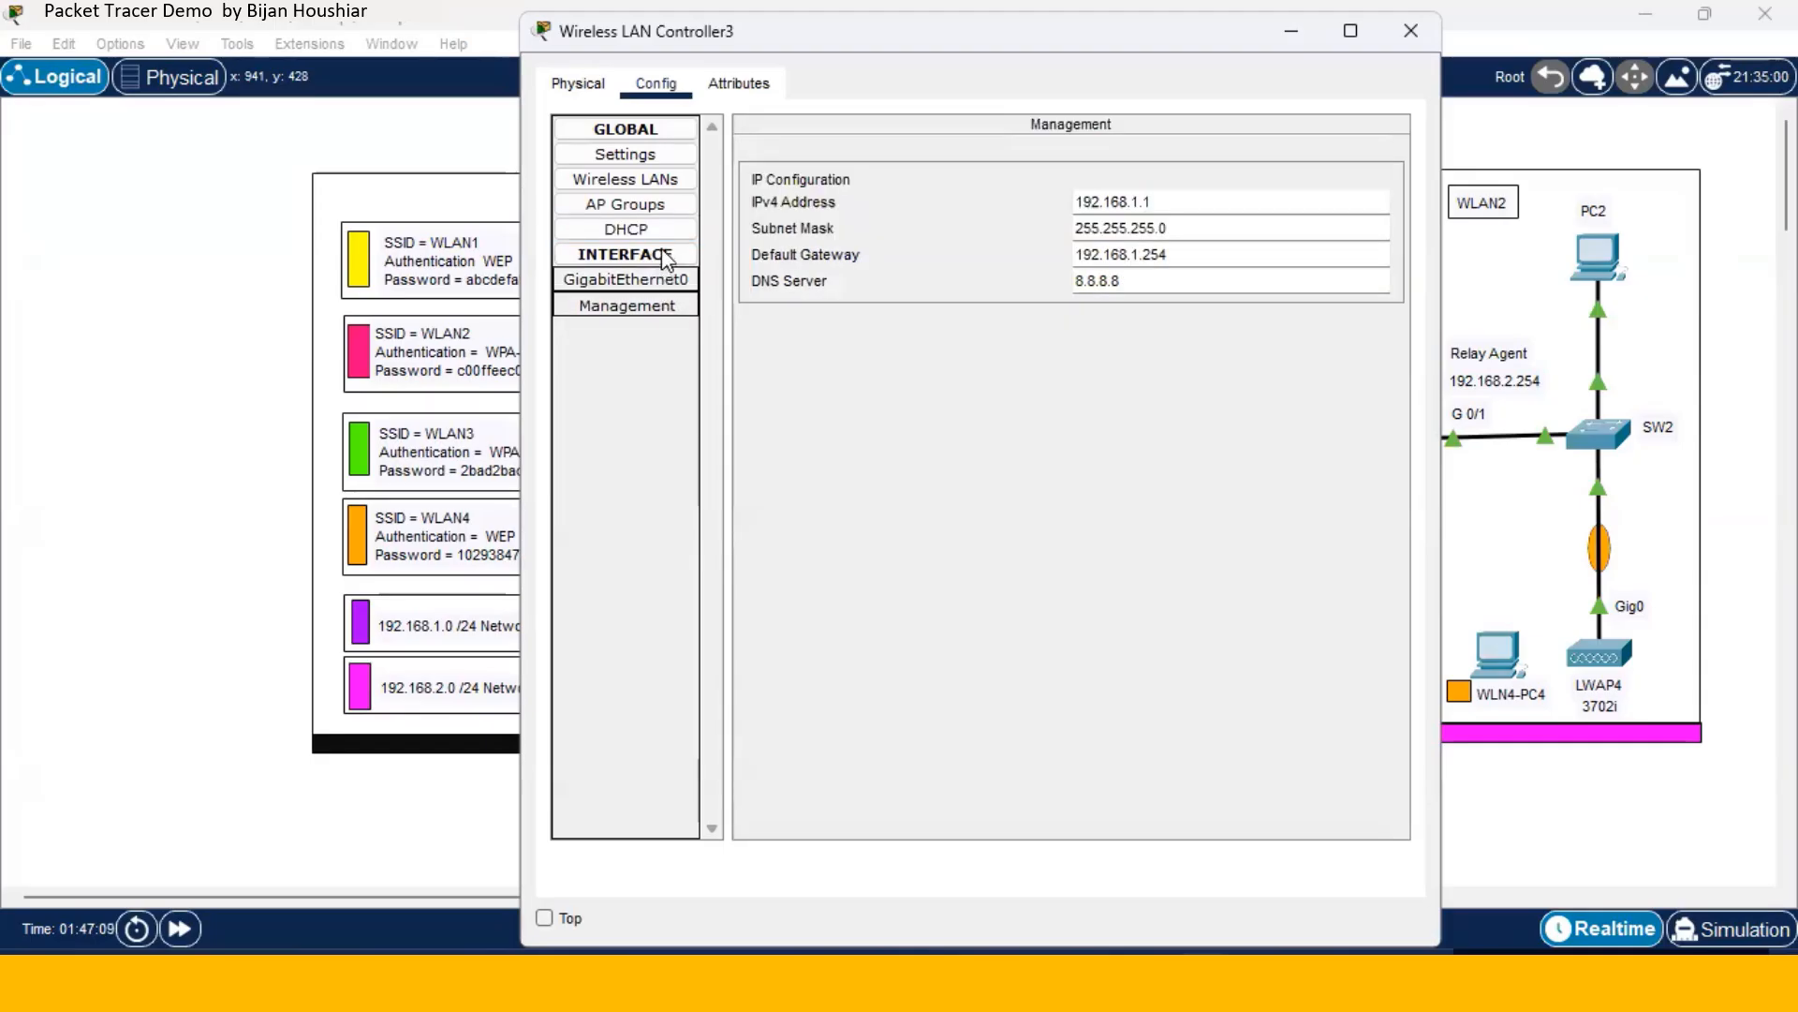
{"action": "left_click", "coordinate": [667, 238]}
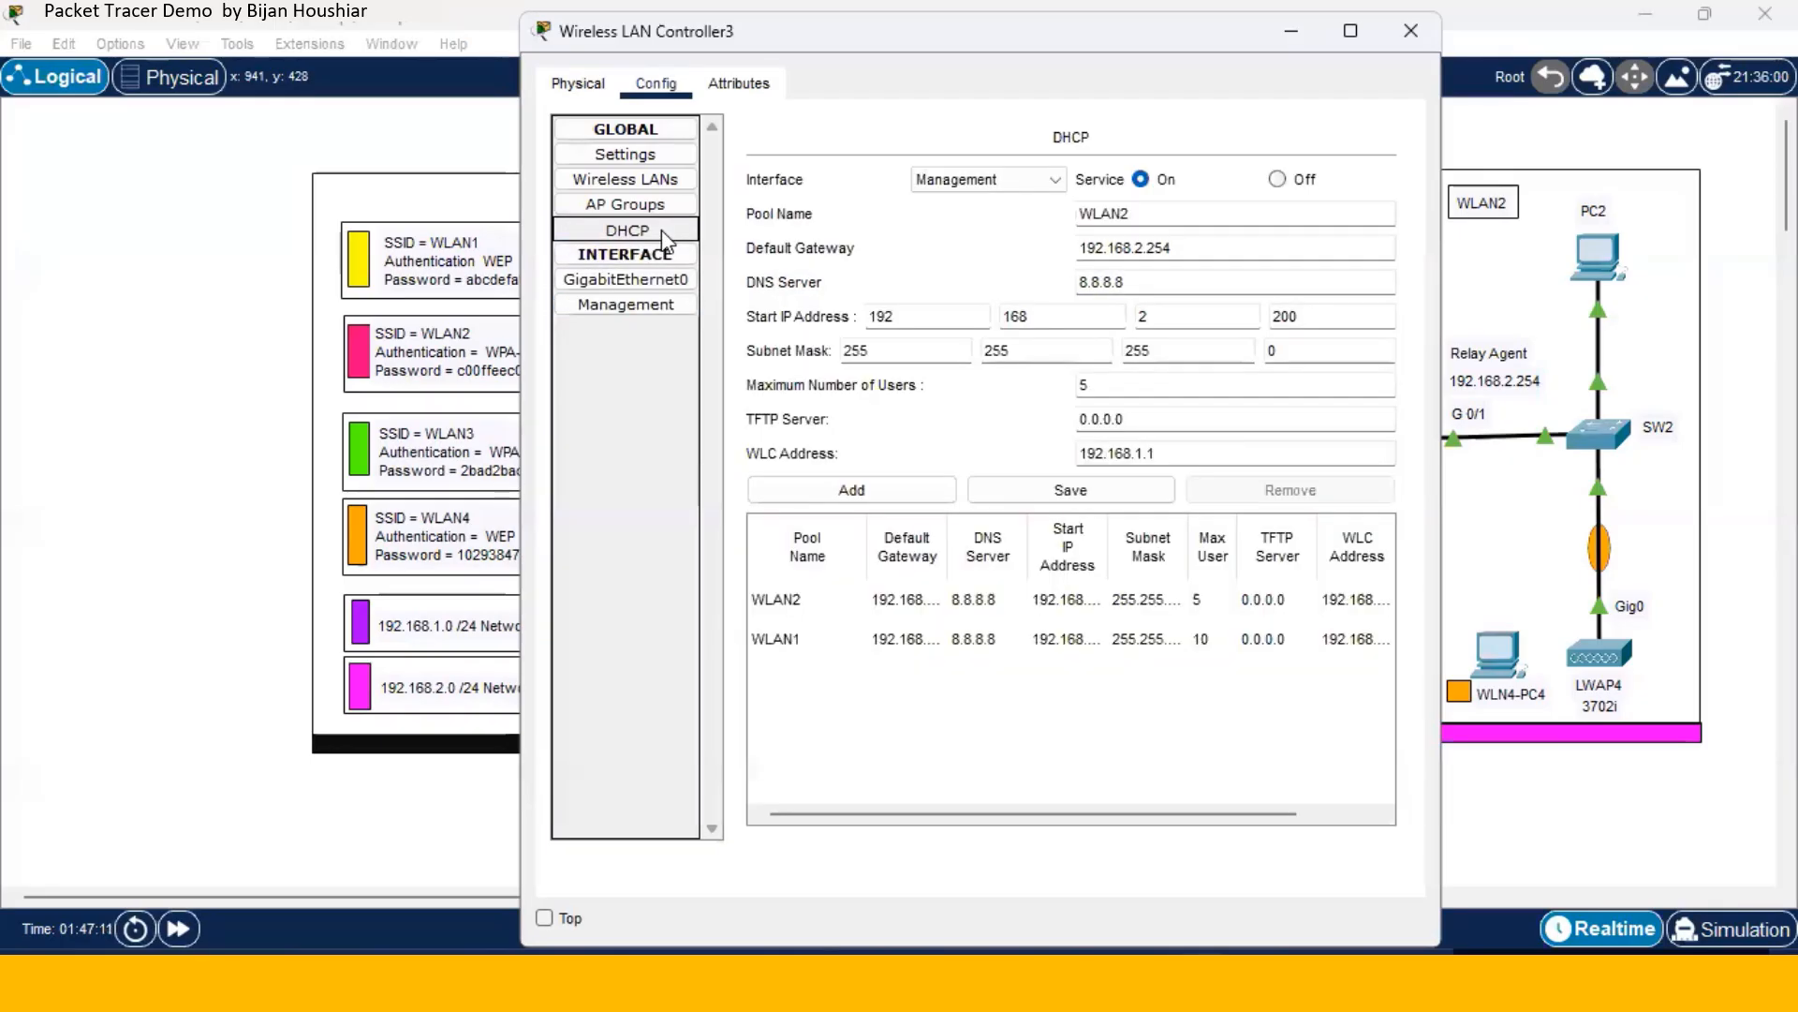
- Create a new wireless LAN named WLAN1 with SSID WLAN1
{"action": "left_click", "coordinate": [661, 180]}
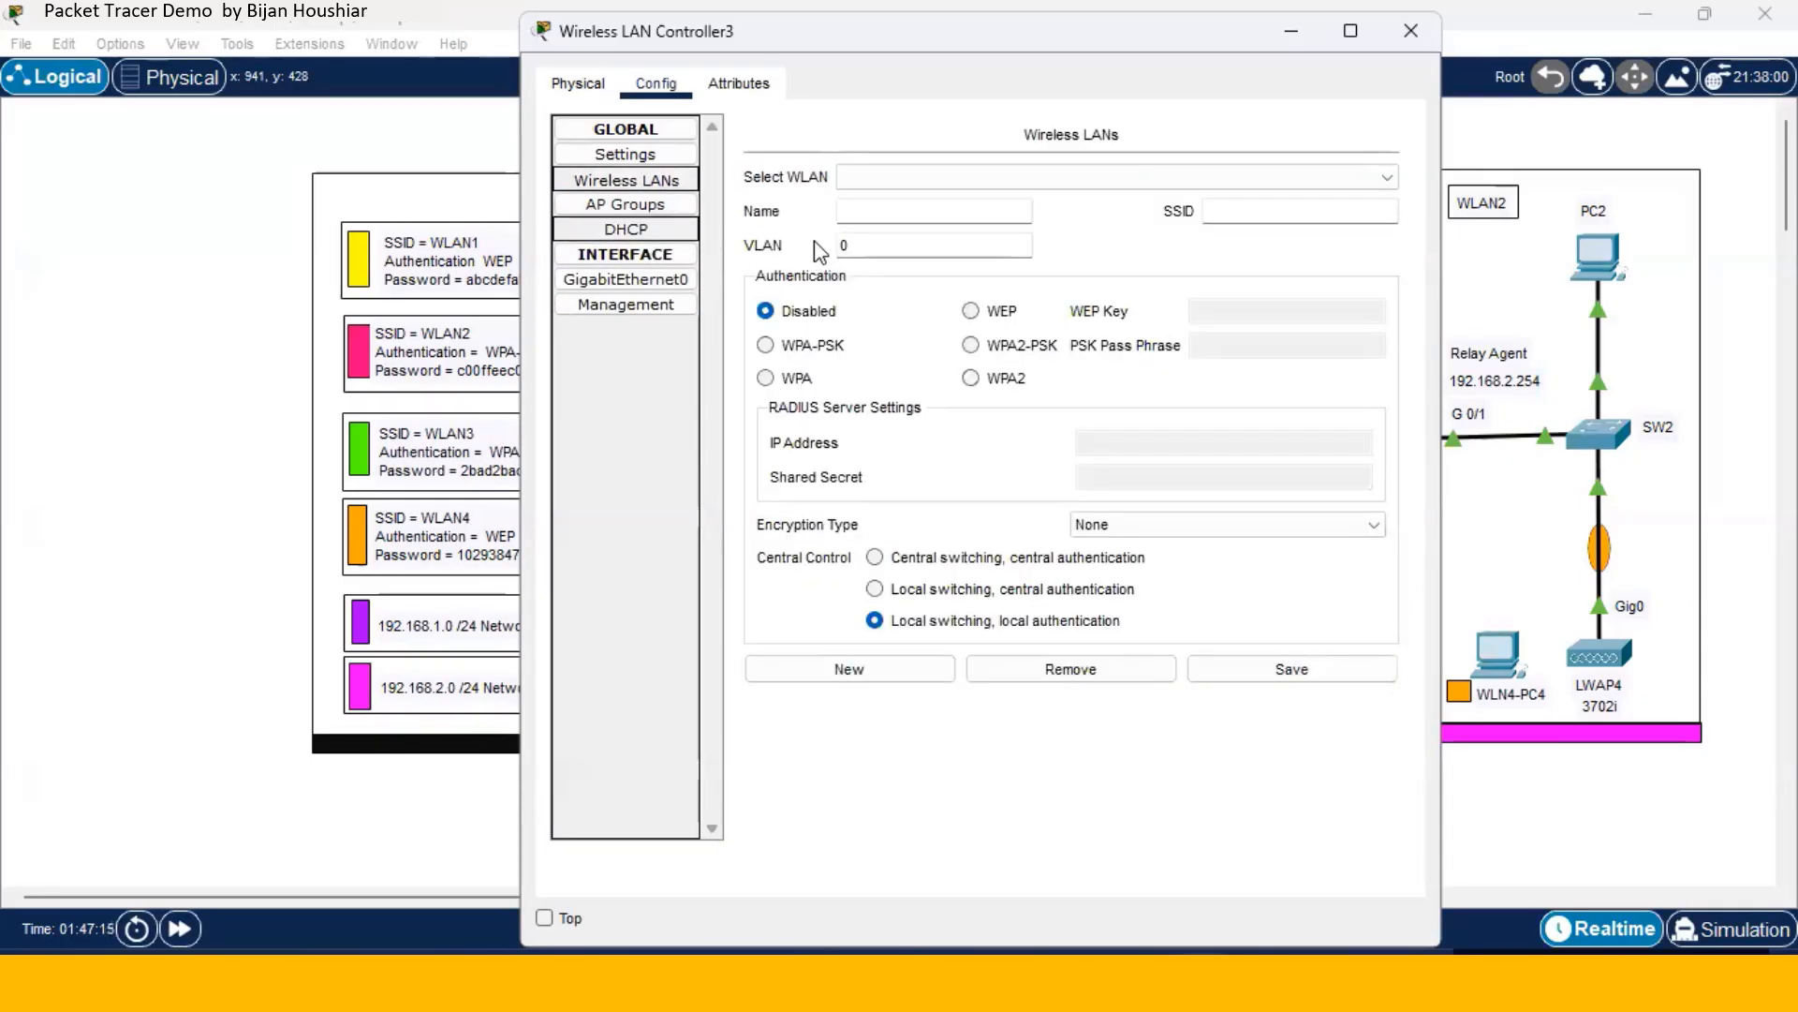
{"action": "left_click", "coordinate": [864, 216]}
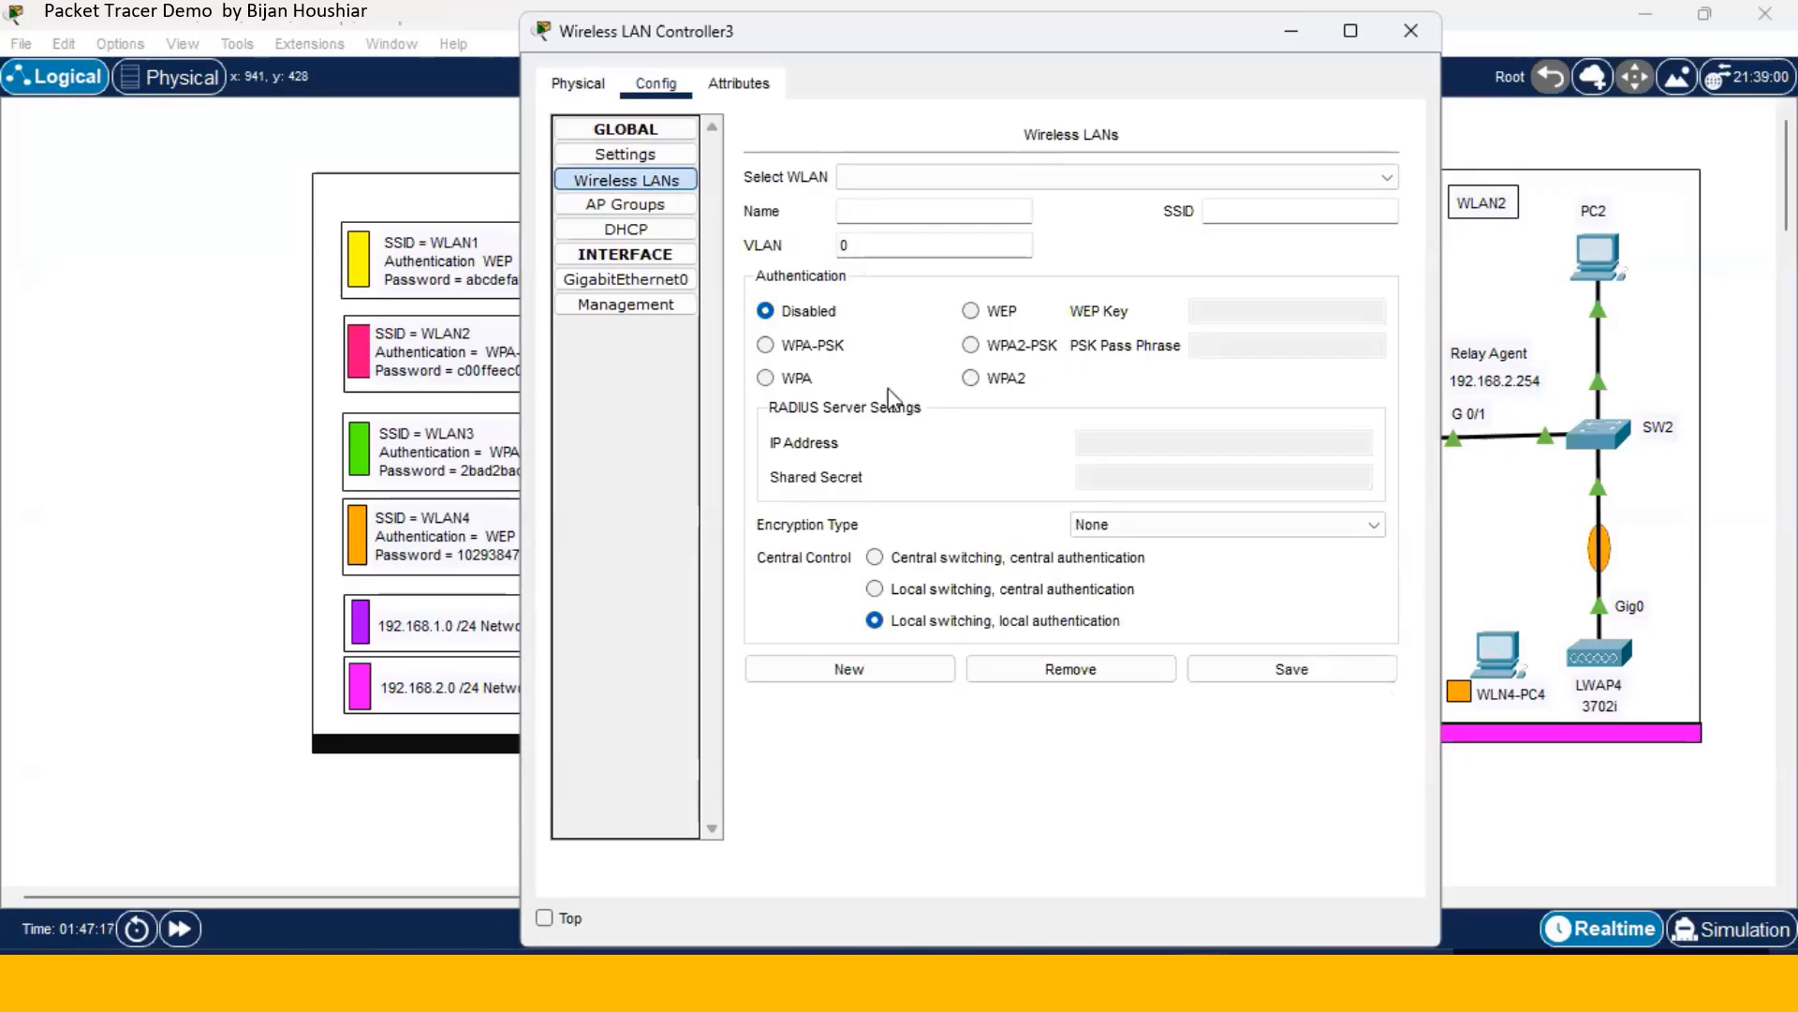
{"action": "left_click", "coordinate": [896, 679]}
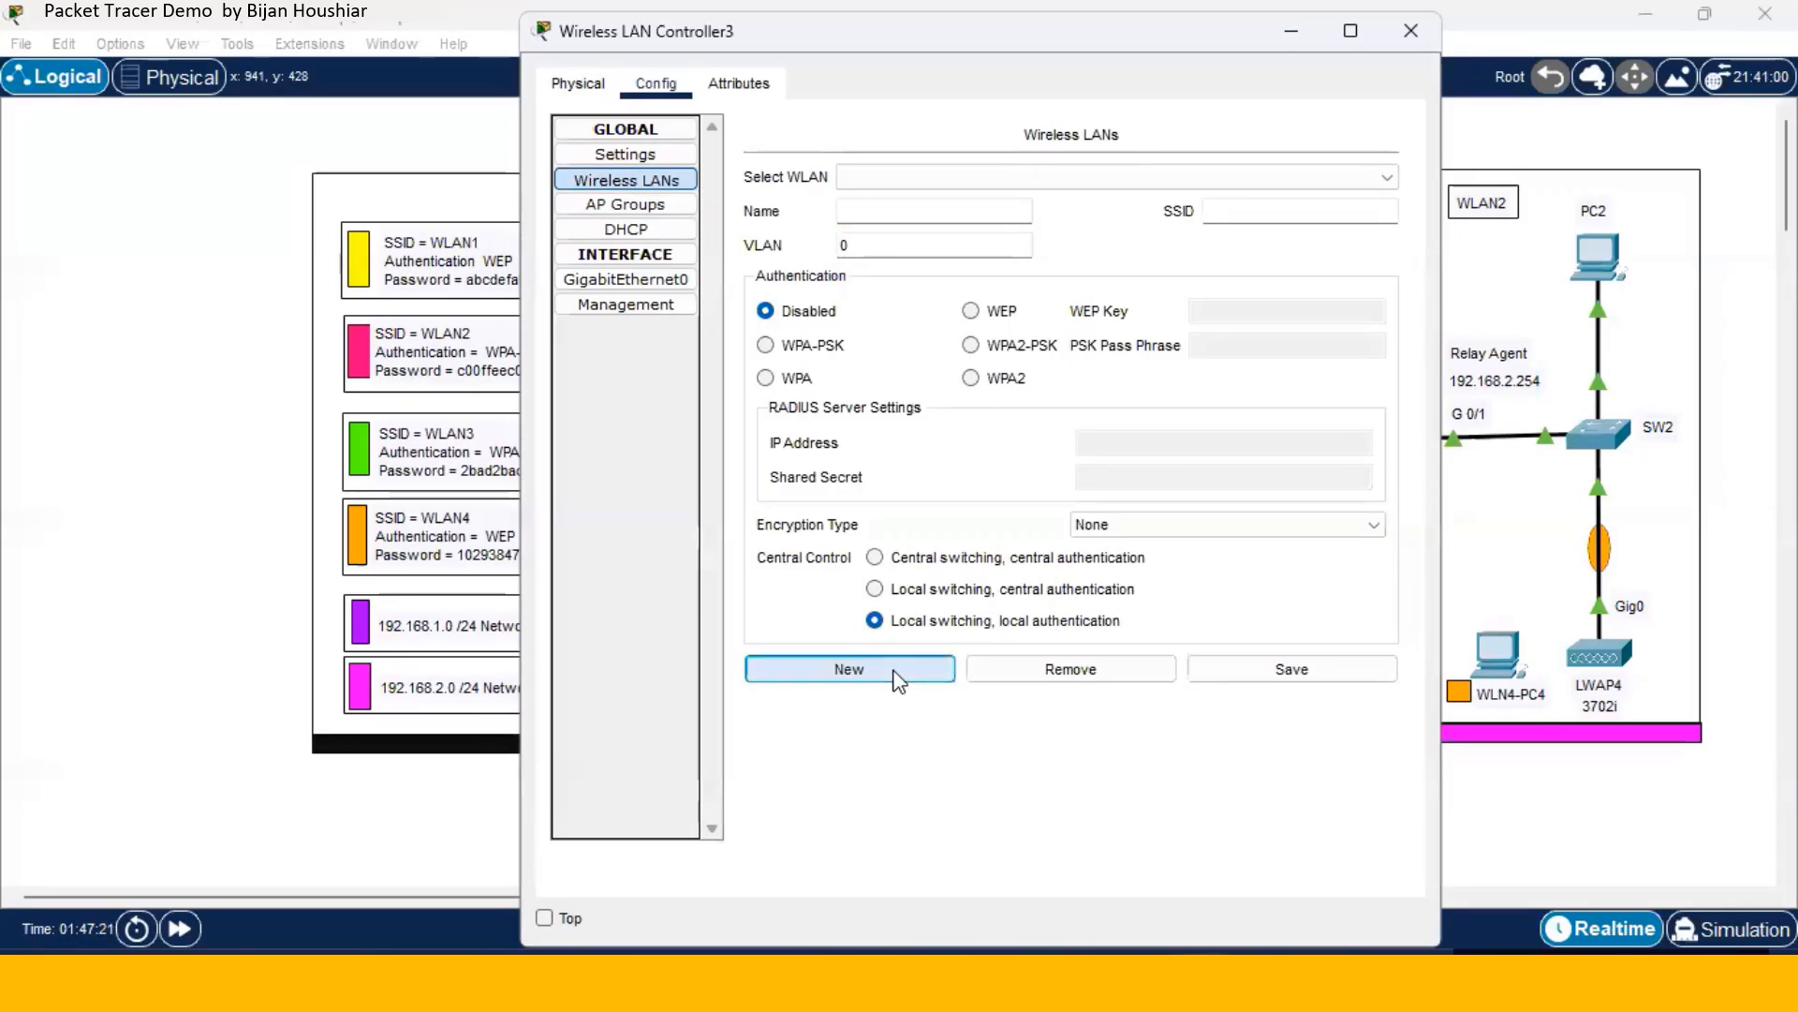
{"action": "left_click", "coordinate": [861, 208]}
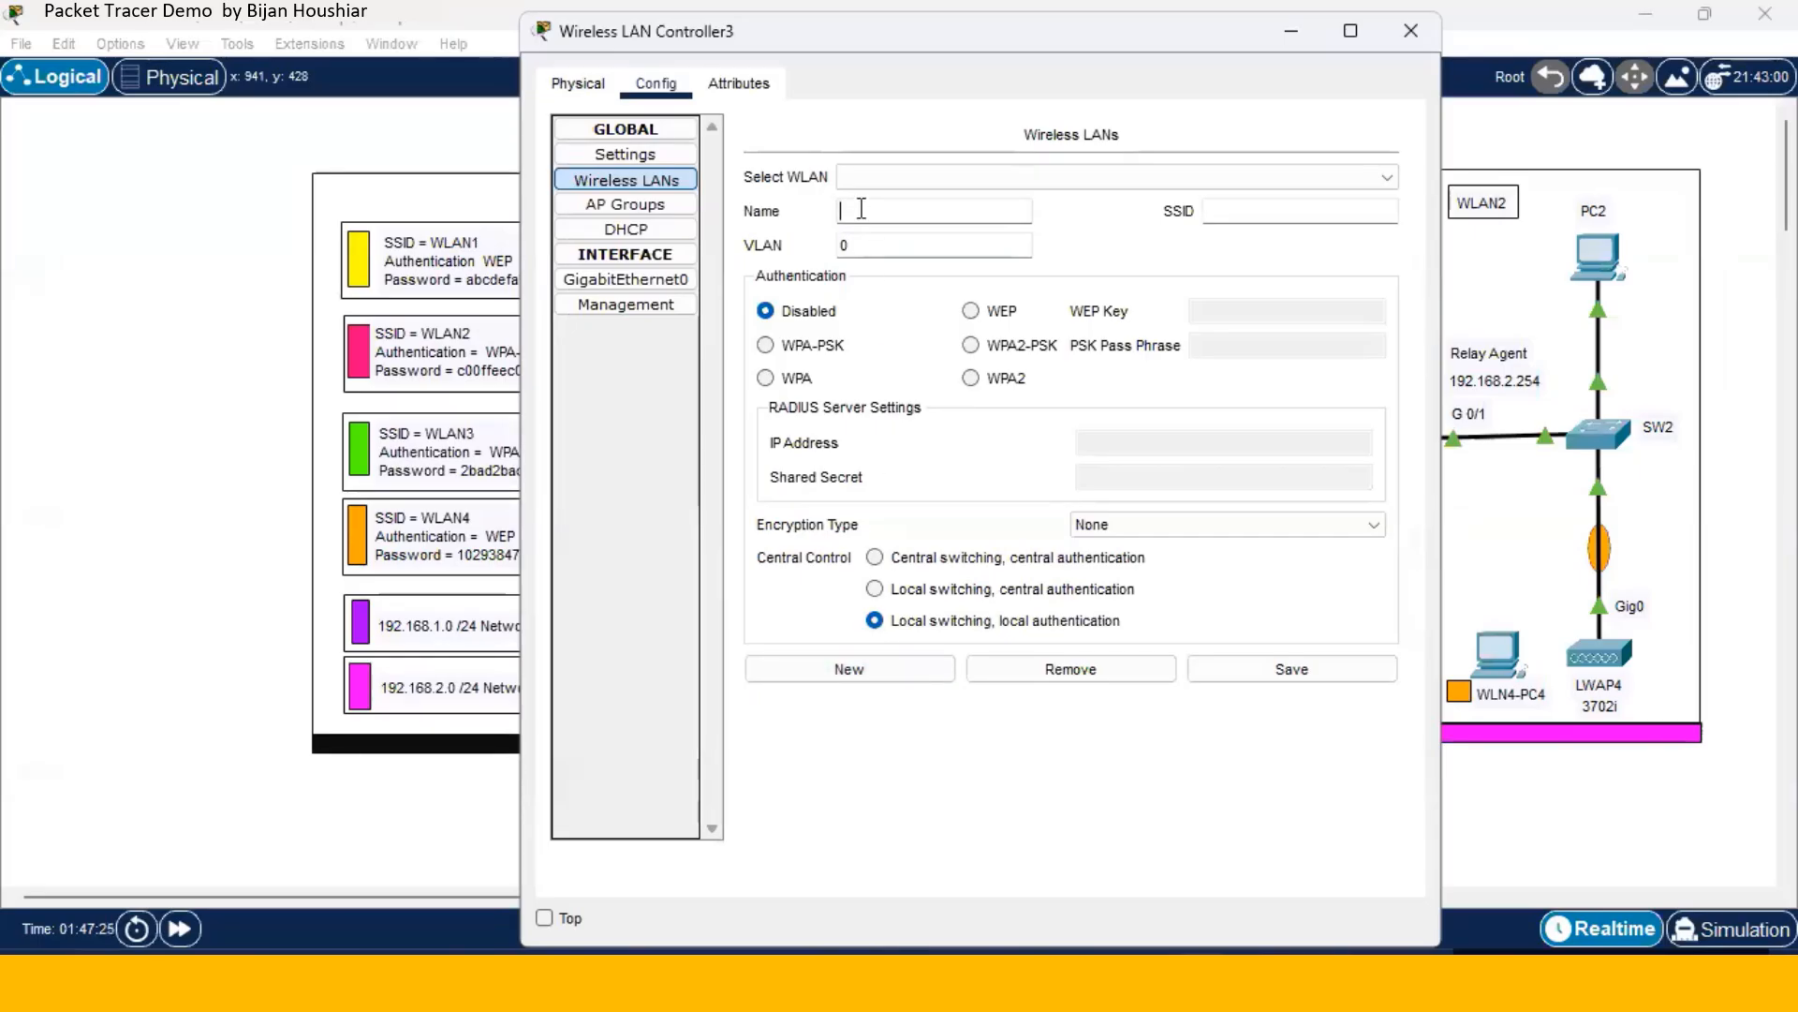
{"action": "type", "text": "WLAN1"}
{"action": "left_click", "coordinate": [1254, 211]}
{"action": "type", "text": "WLAN"}
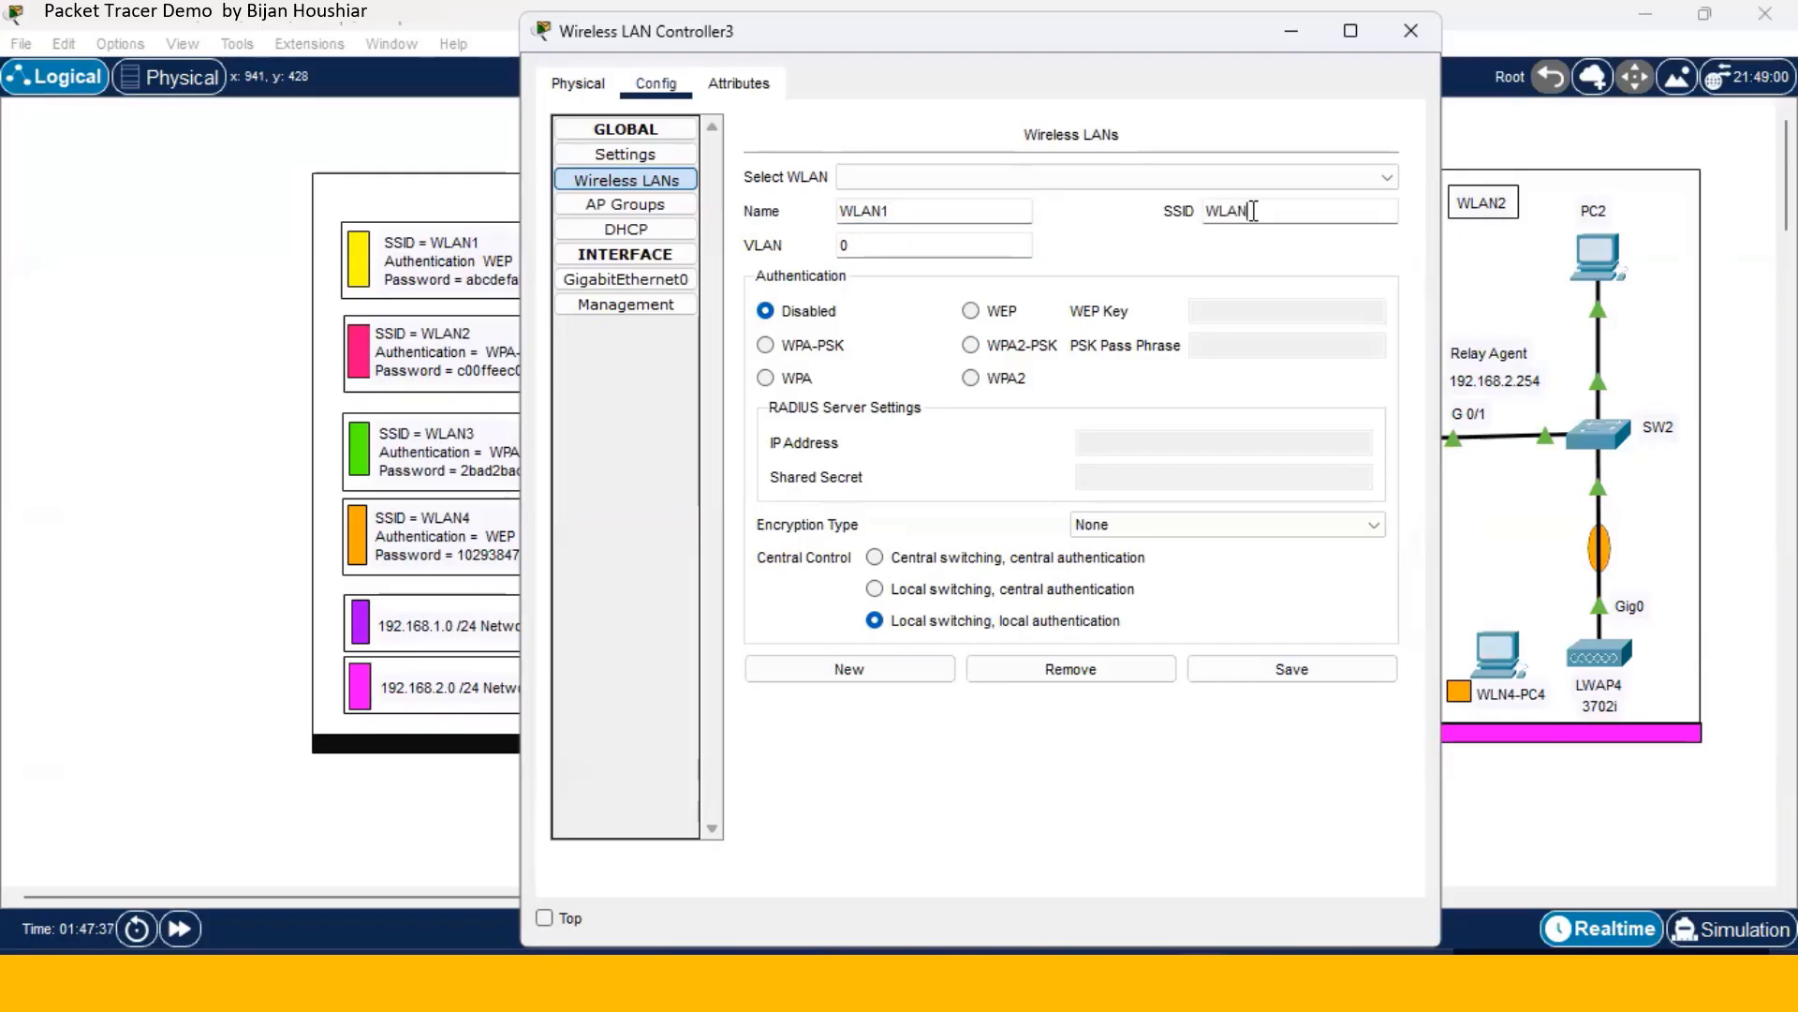
- Secure WLAN1 with WEP, enter the WEP key, save, and start a blank WLAN
{"action": "left_click", "coordinate": [970, 311]}
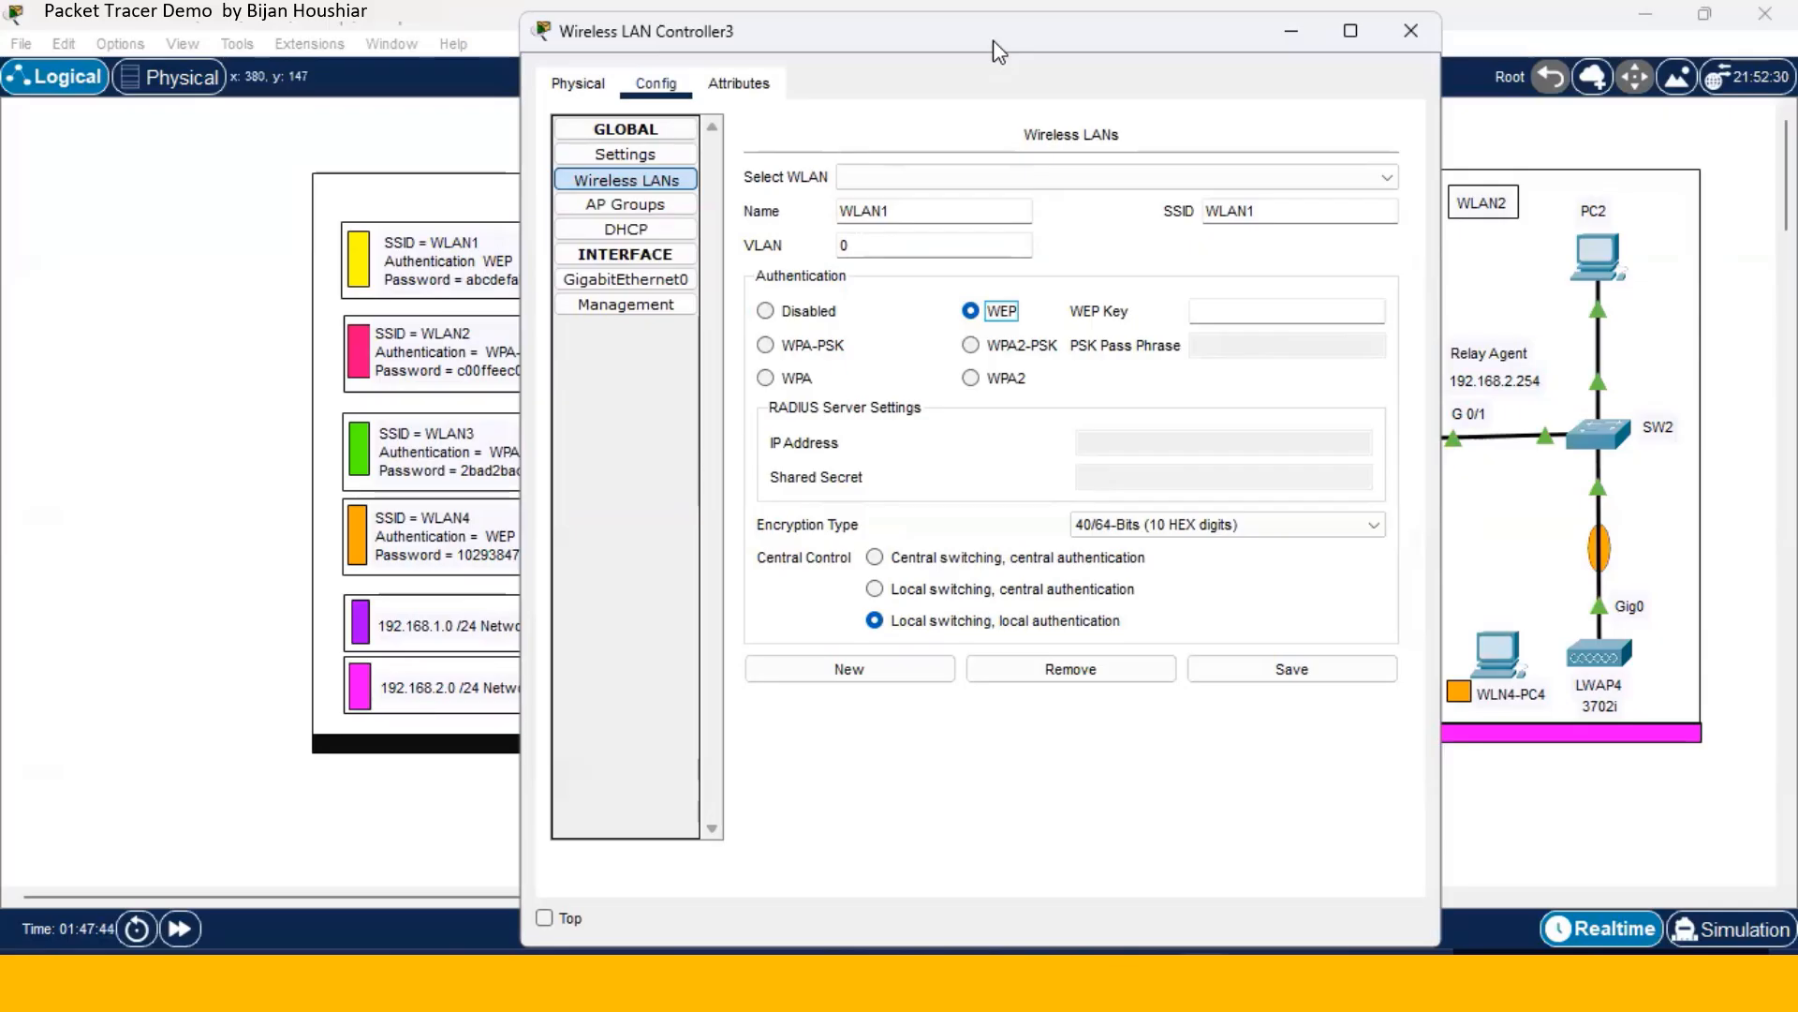
{"action": "left_click_drag", "start_coordinate": [985, 44], "coordinate": [1076, 42]}
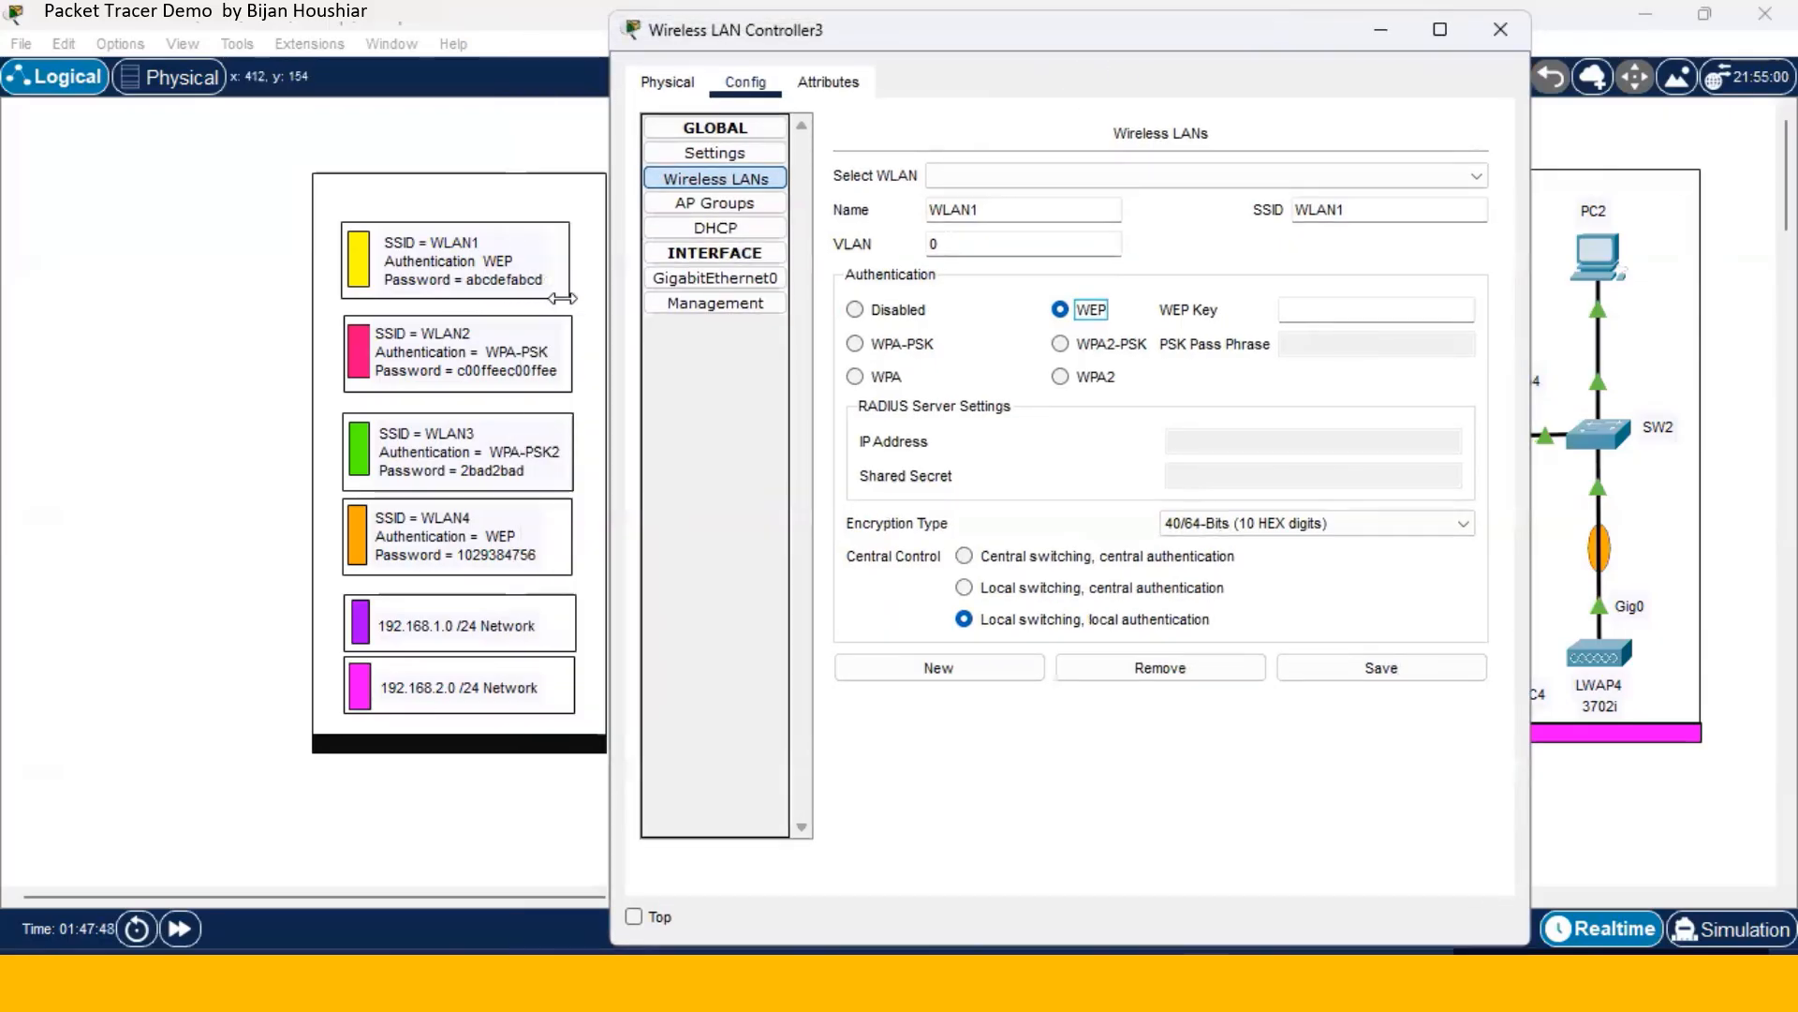
{"action": "left_click", "coordinate": [1293, 309]}
{"action": "type", "text": "abcdefabcd"}
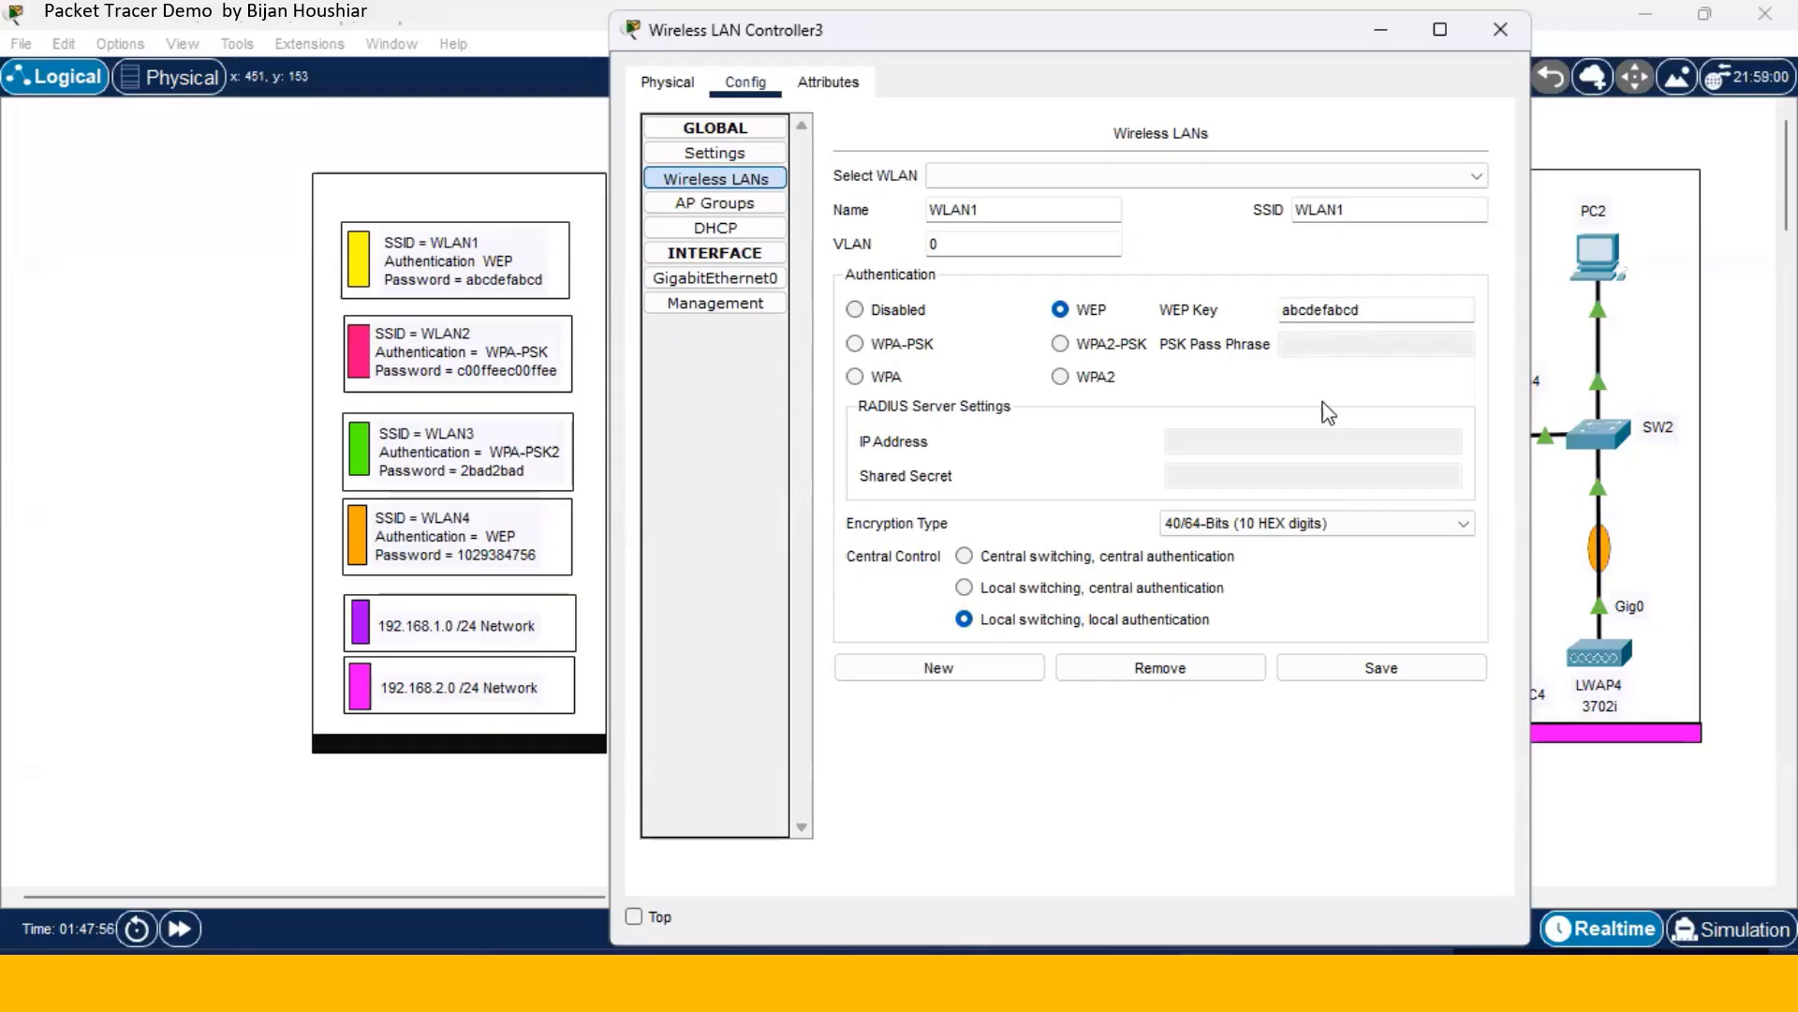
{"action": "left_click", "coordinate": [1352, 668]}
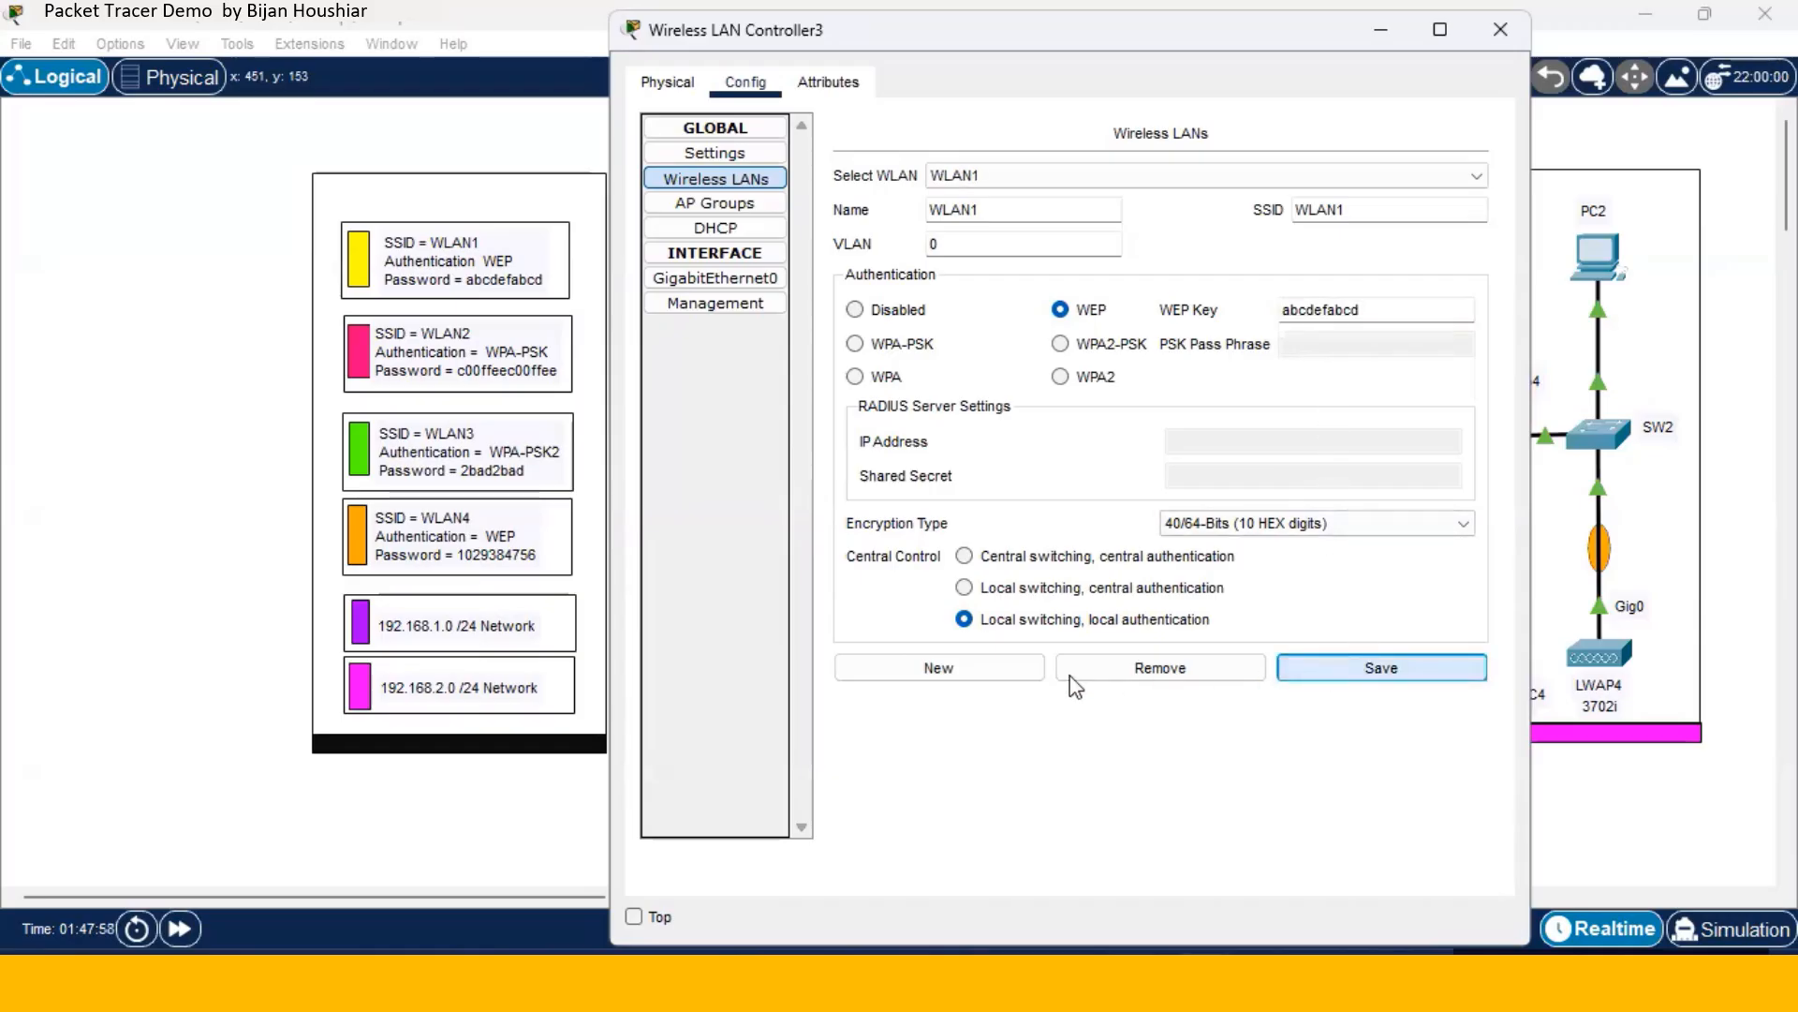
{"action": "left_click", "coordinate": [978, 676]}
- Save WLAN2 with SSID WLAN2, WPA-PSK/AES security and its pass phrase
{"action": "left_click", "coordinate": [1020, 212]}
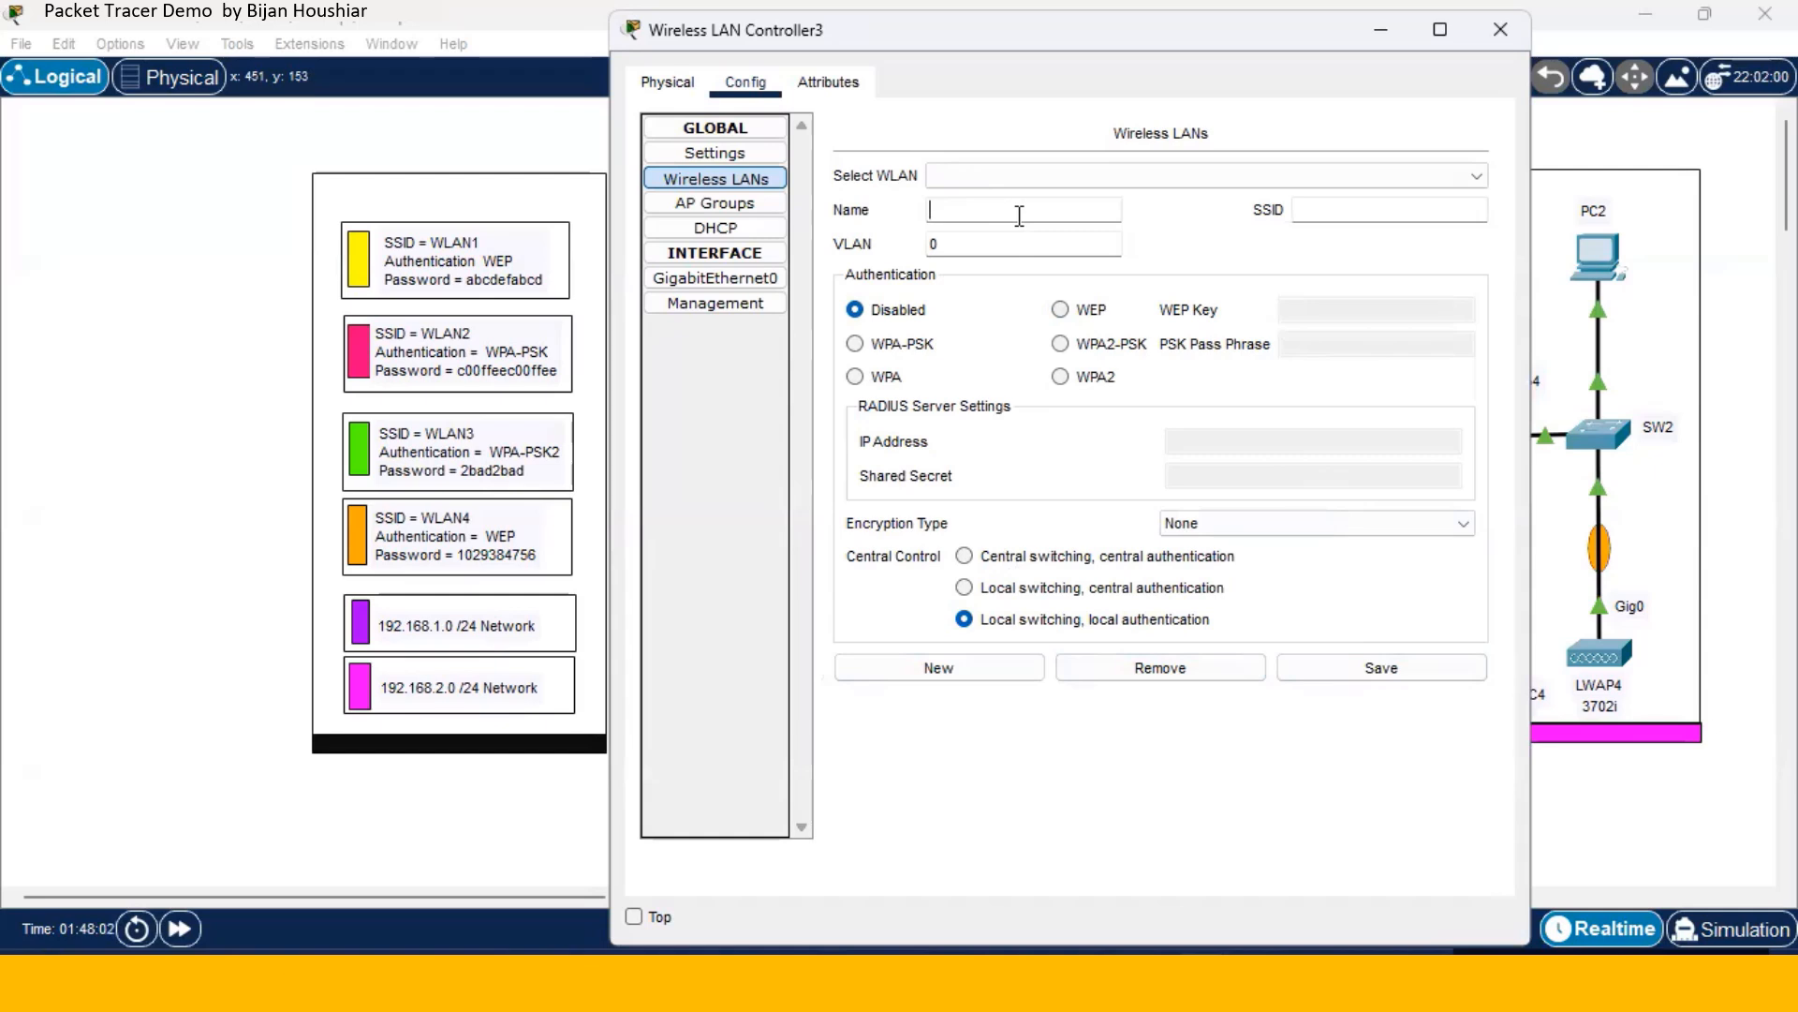
{"action": "type", "text": "WLAN2"}
{"action": "left_click", "coordinate": [1330, 217]}
{"action": "type", "text": "WLAN2"}
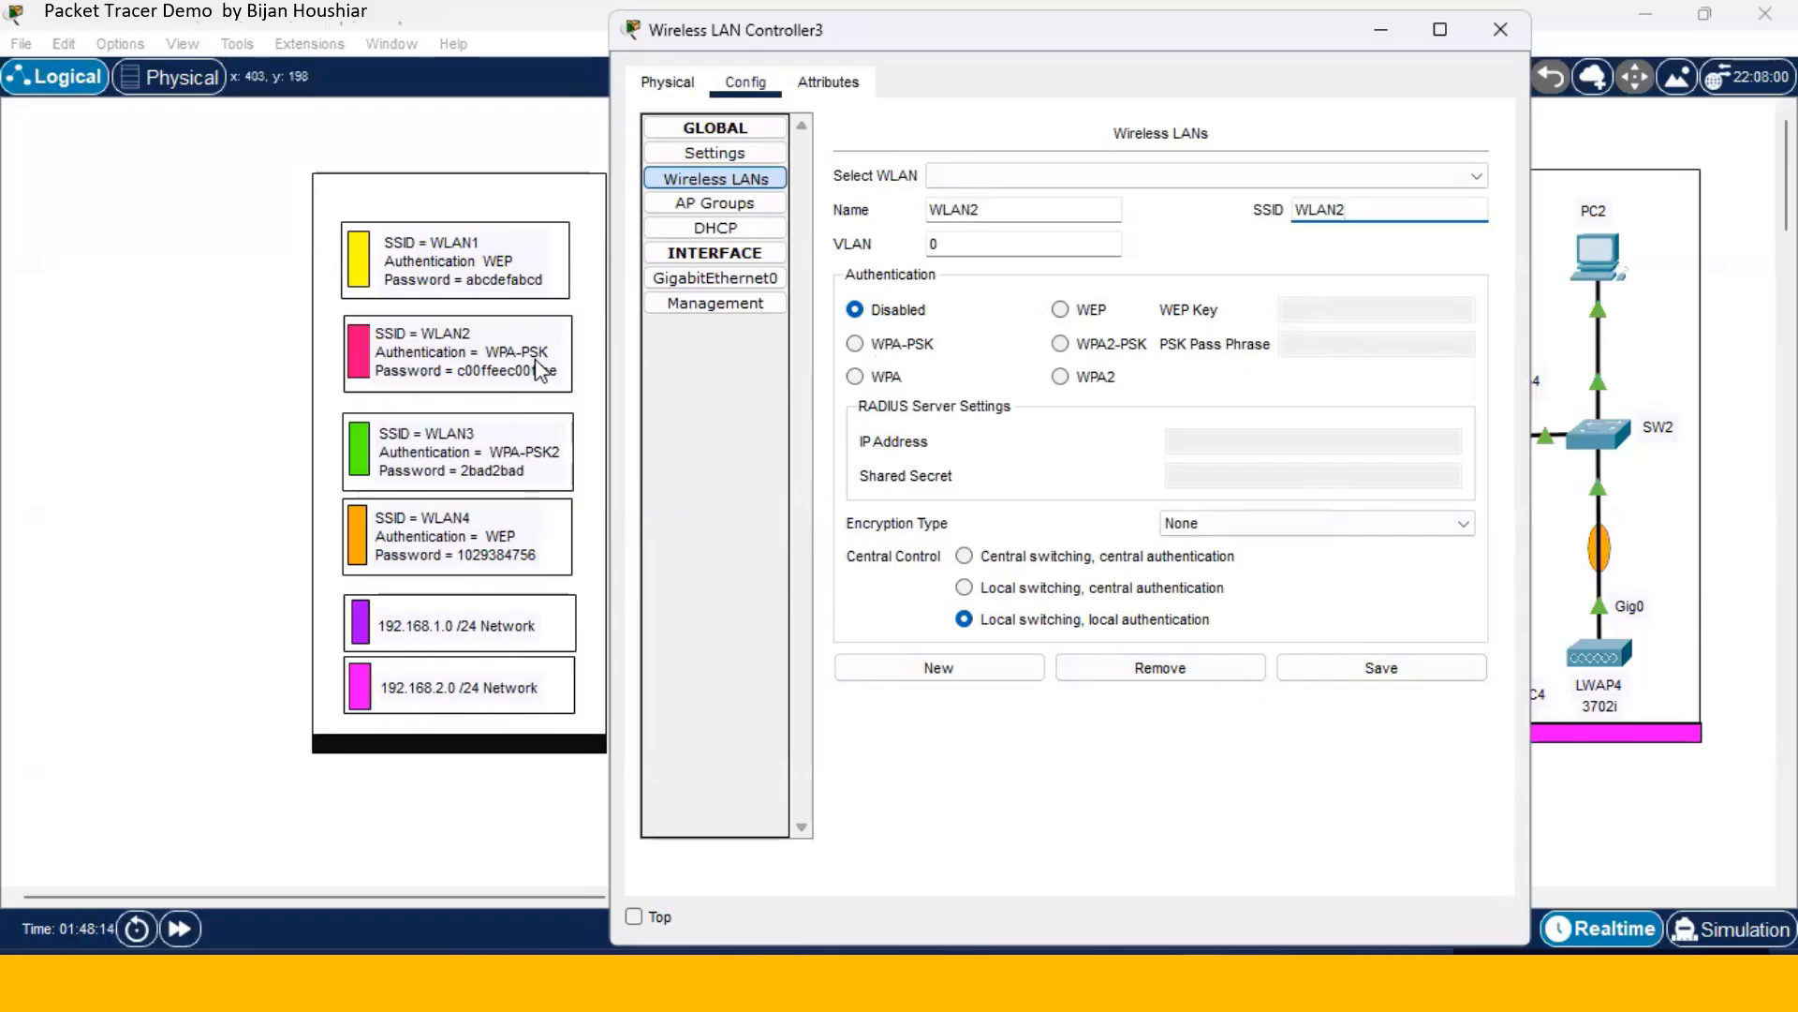
{"action": "left_click", "coordinate": [854, 344]}
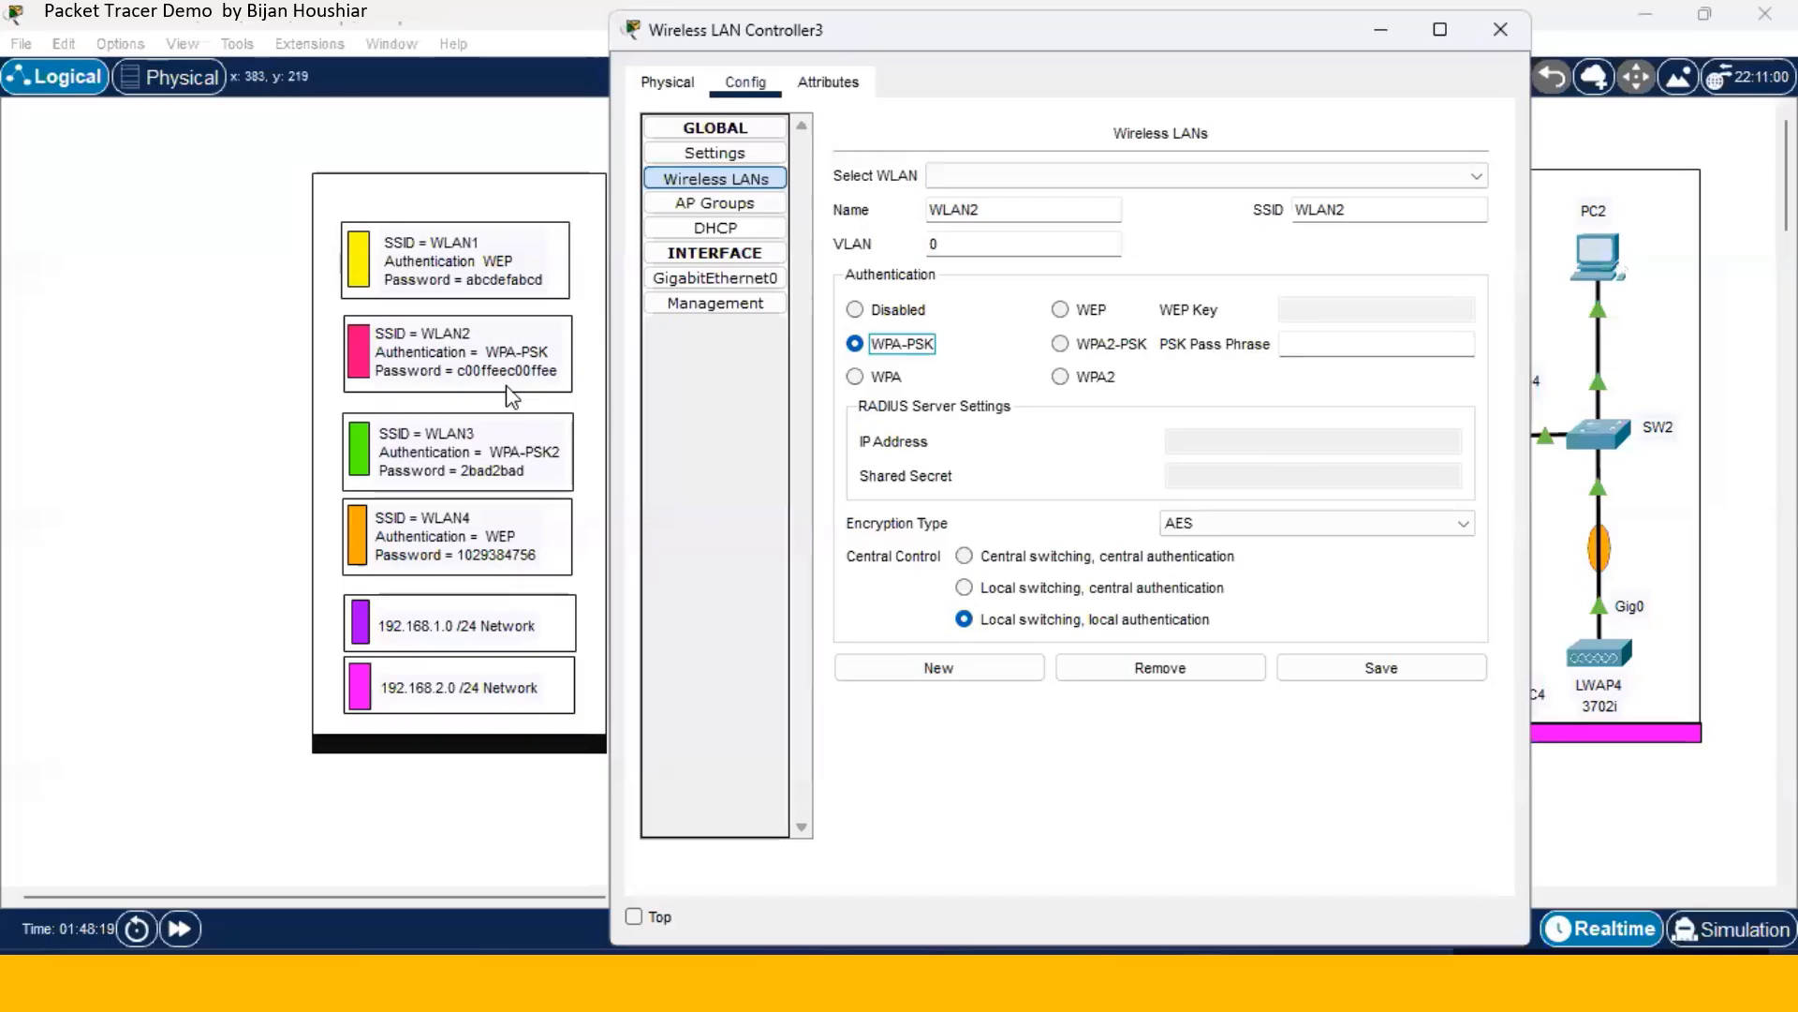
{"action": "left_click", "coordinate": [1295, 341]}
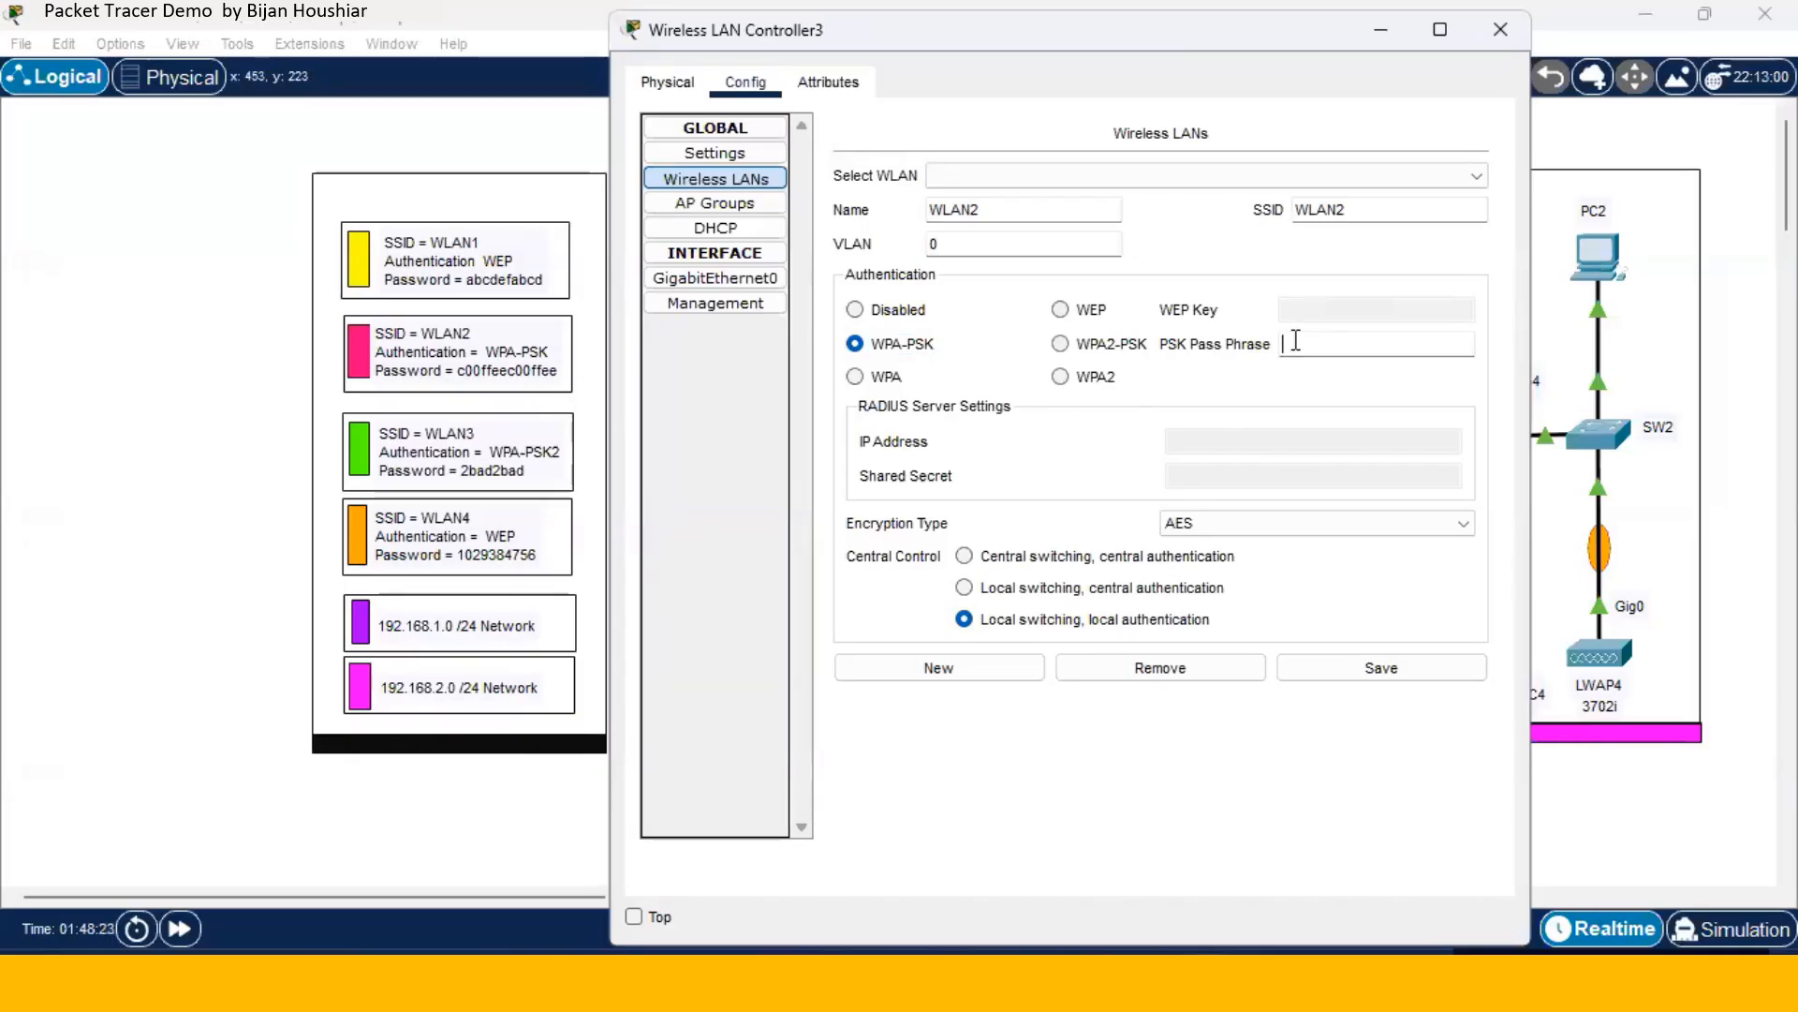
{"action": "type", "text": "c00ffeec00ffee"}
{"action": "left_click", "coordinate": [1363, 687]}
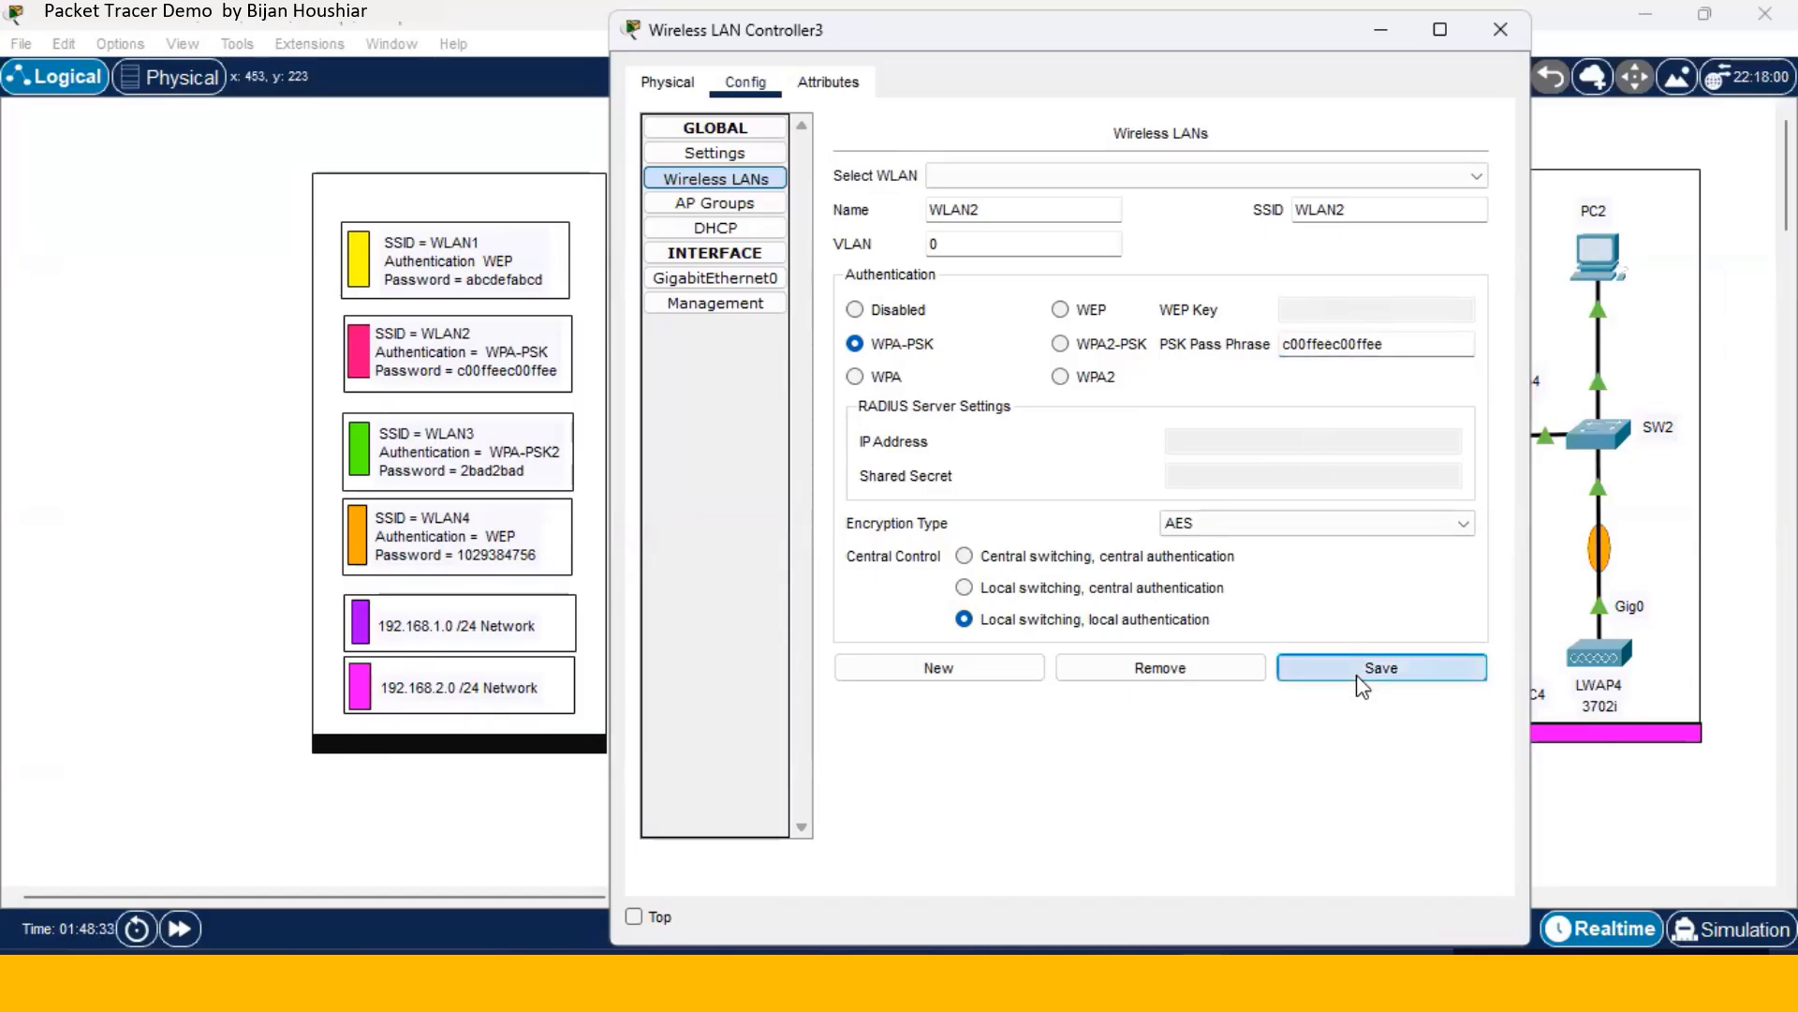
{"action": "left_click", "coordinate": [974, 672]}
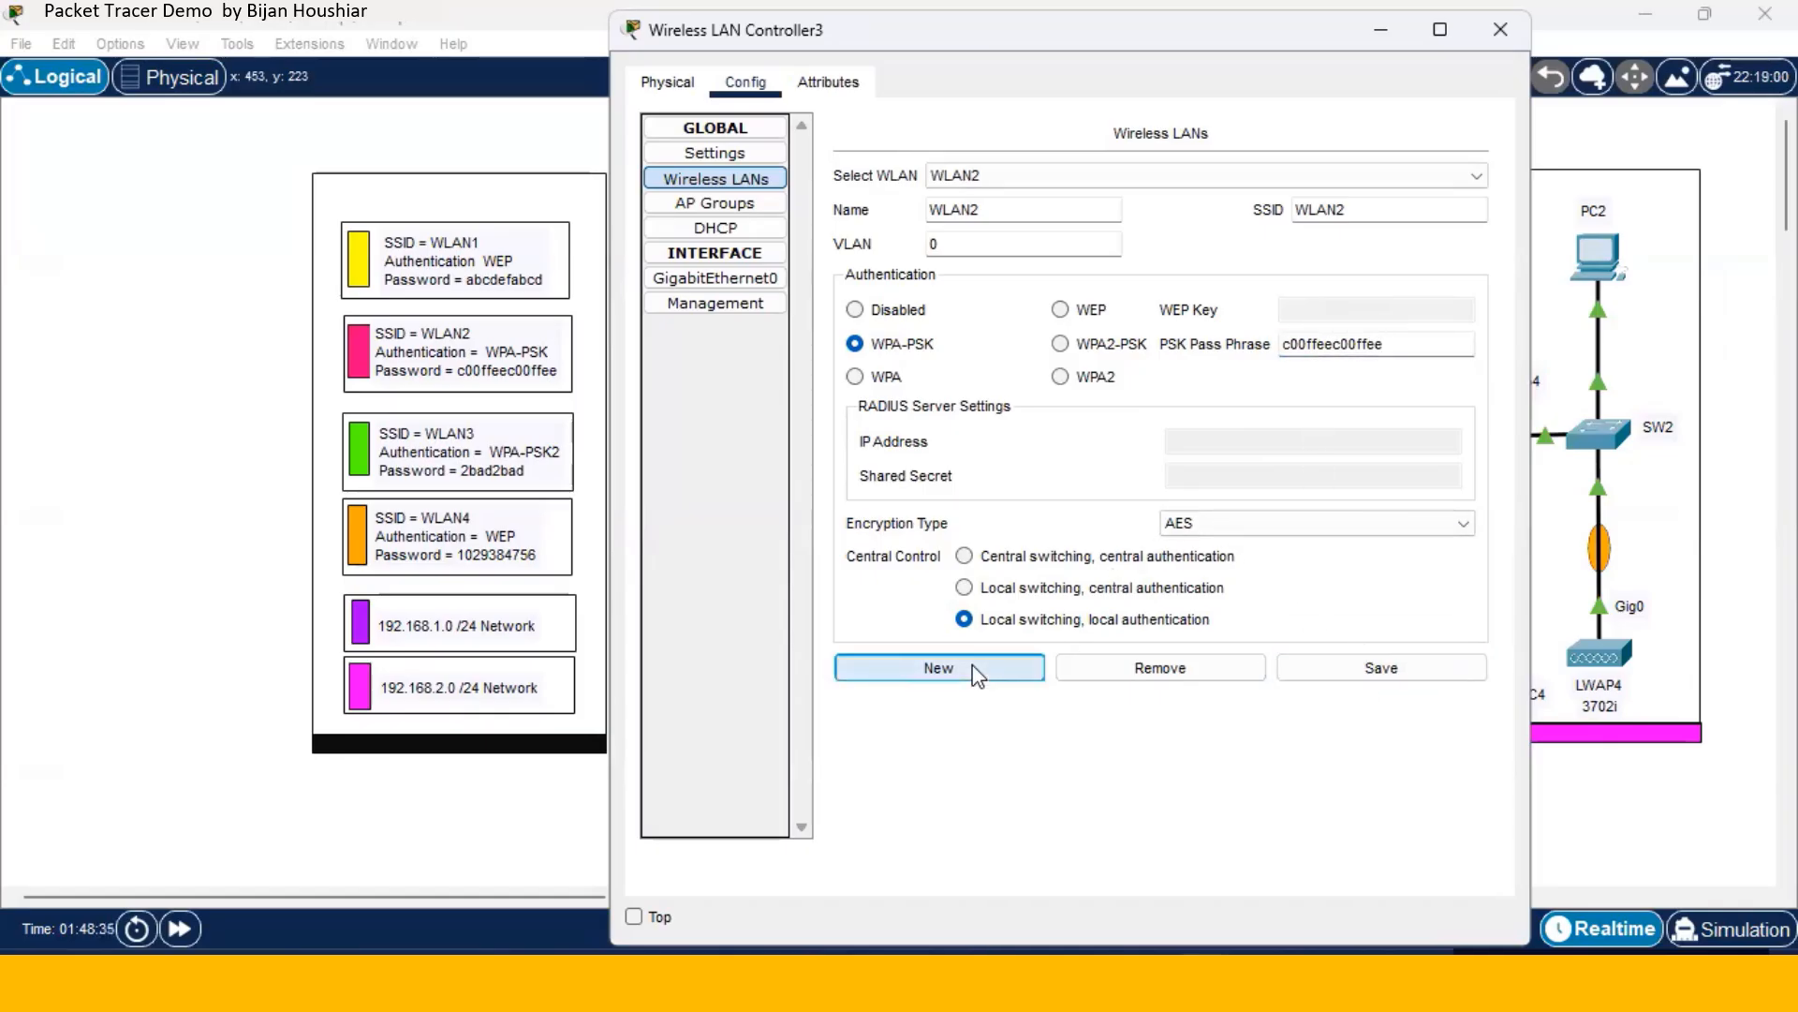
- Create WLAN3 with name and SSID WLAN3, WPA2-PSK security and its pass phrase, and save it
{"action": "left_click", "coordinate": [1031, 218]}
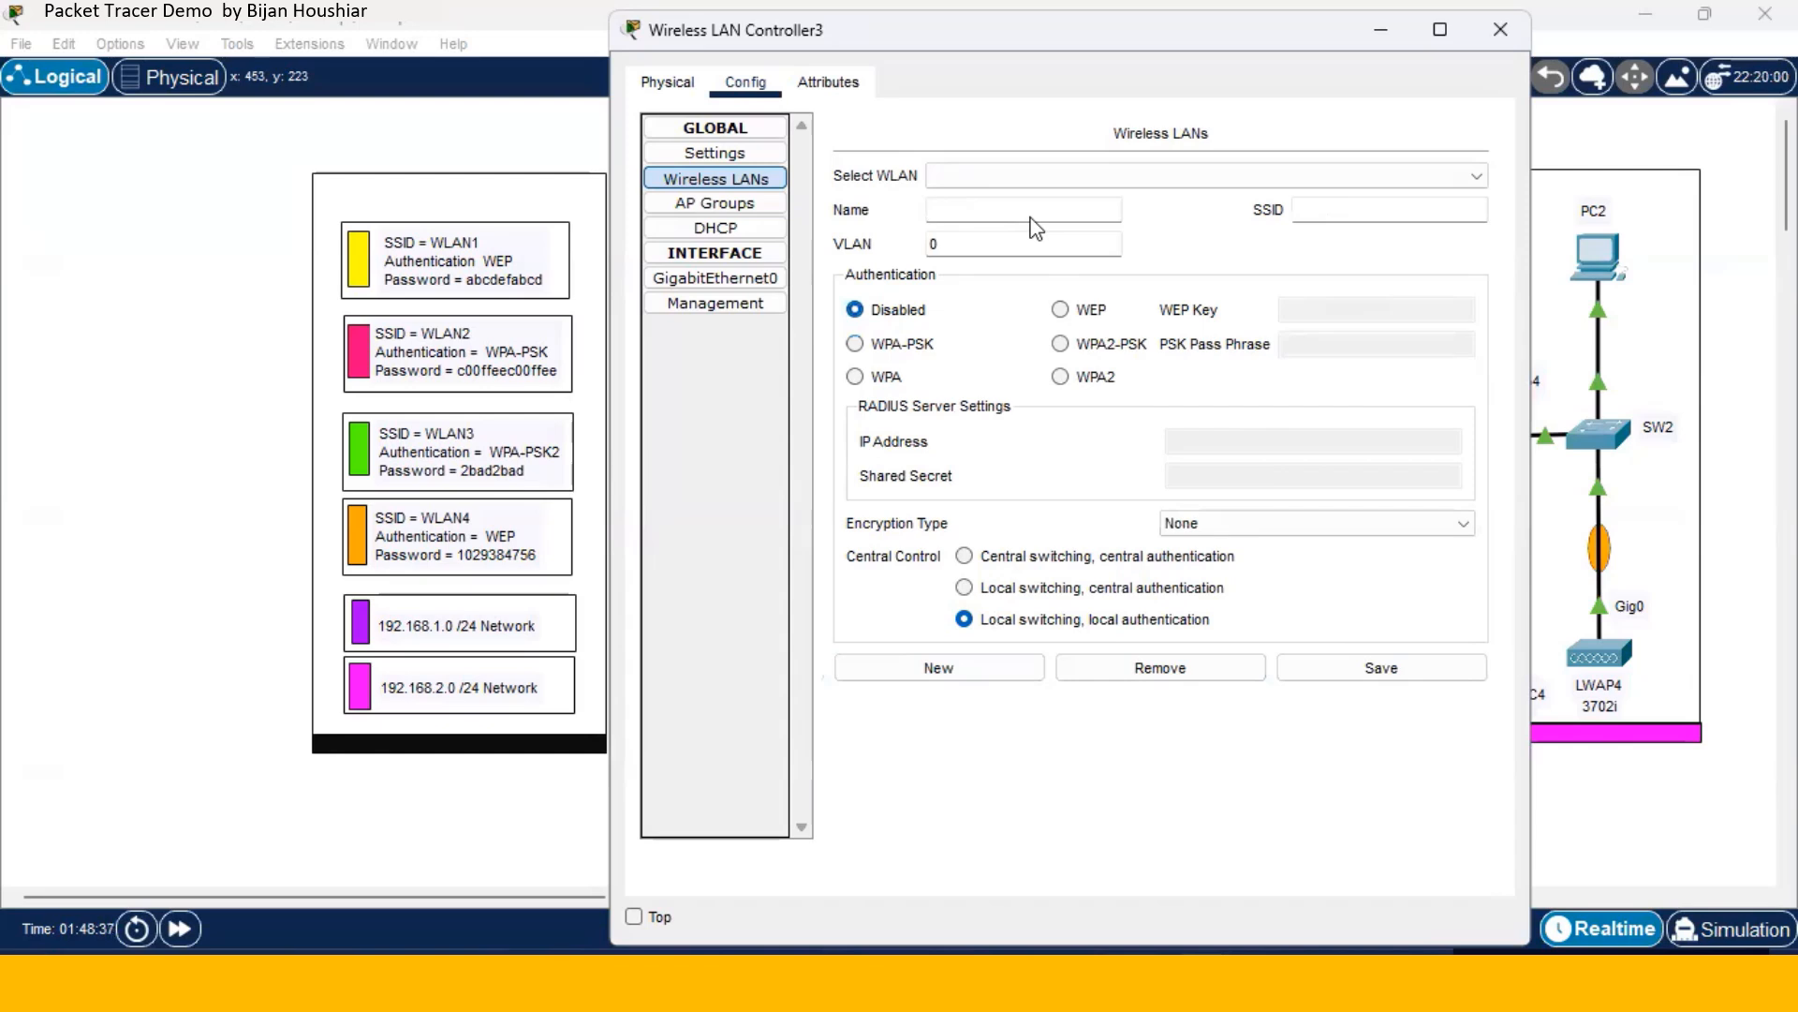
{"action": "type", "text": "WLAN3"}
{"action": "left_click", "coordinate": [1319, 219]}
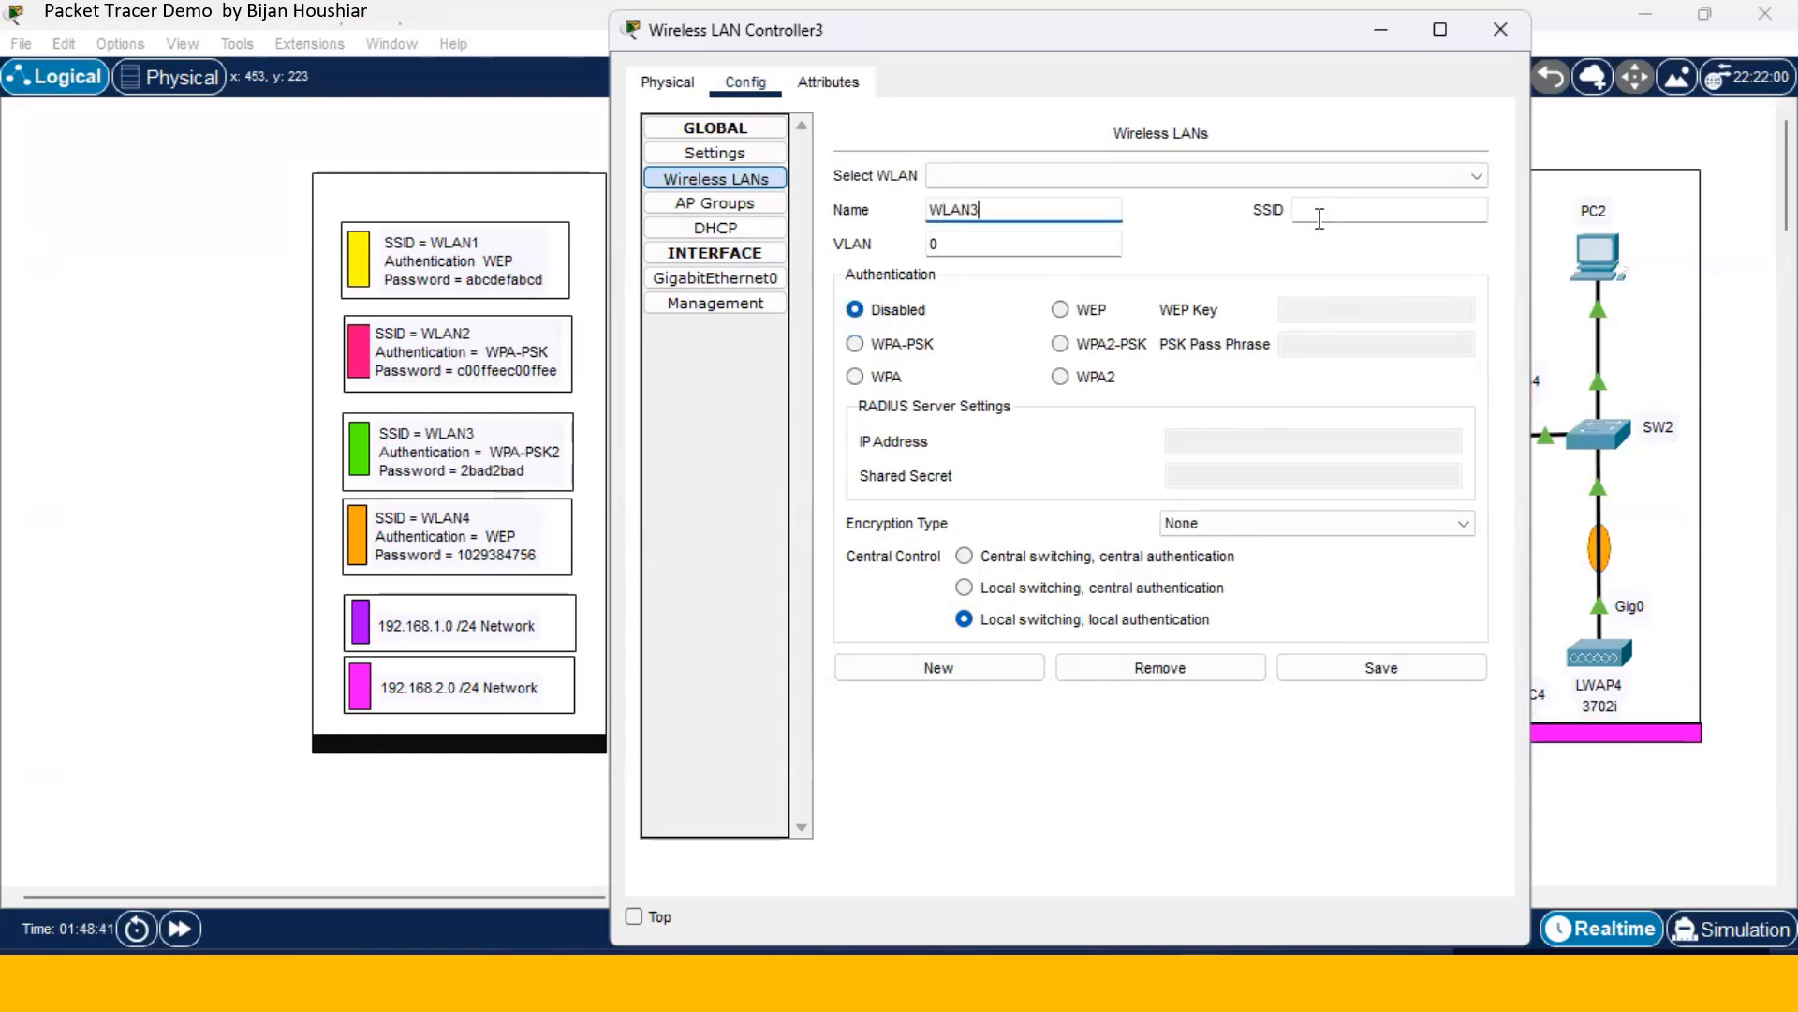
{"action": "type", "text": "W"}
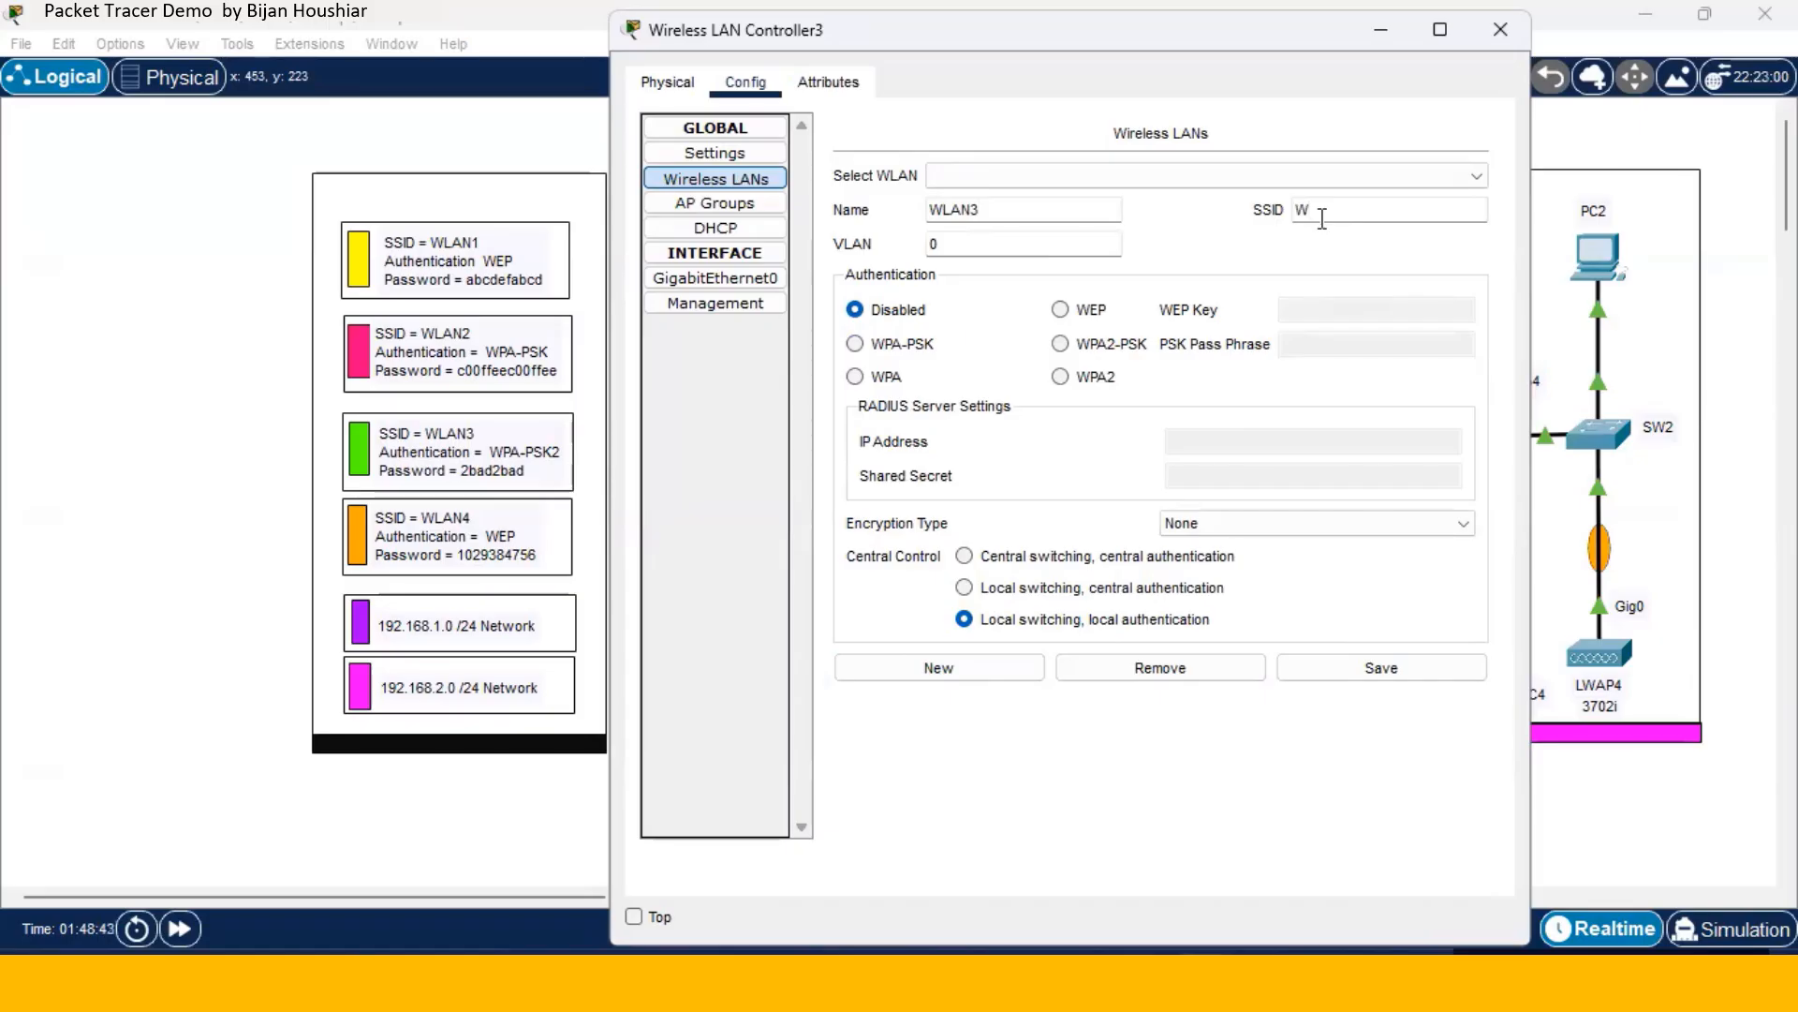
{"action": "type", "text": "LAN3"}
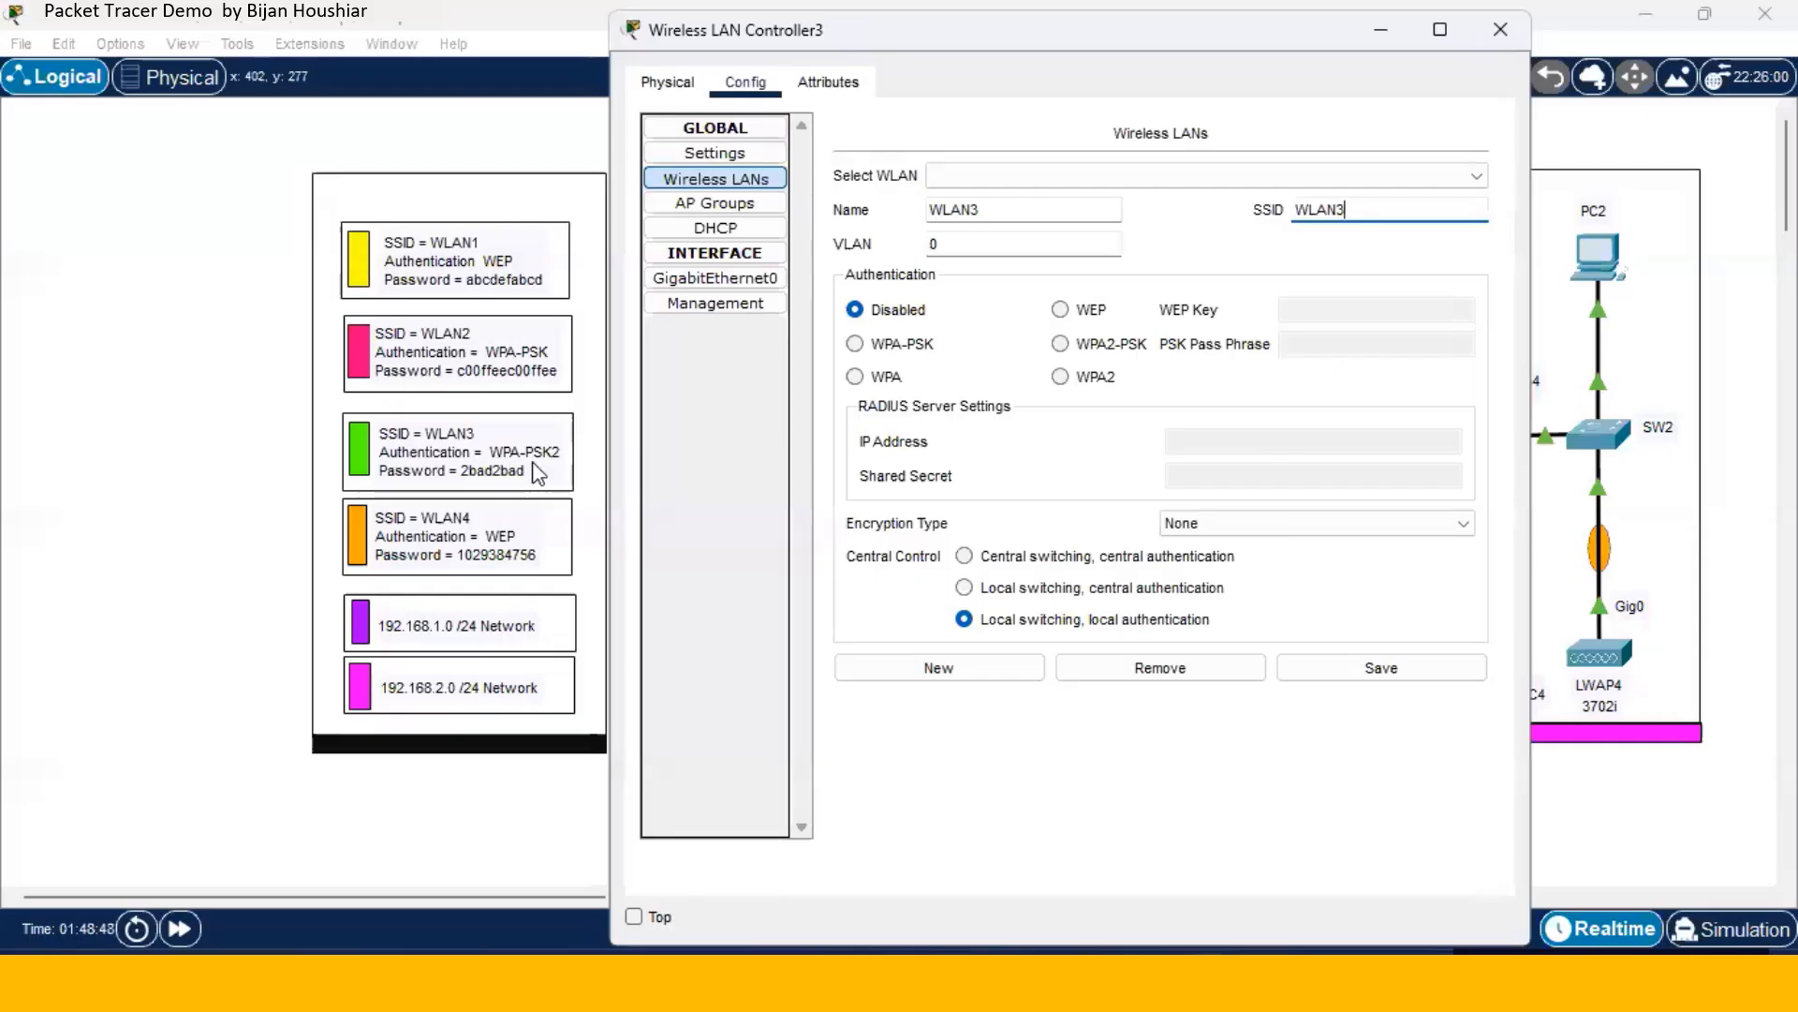
{"action": "left_click", "coordinate": [1059, 345]}
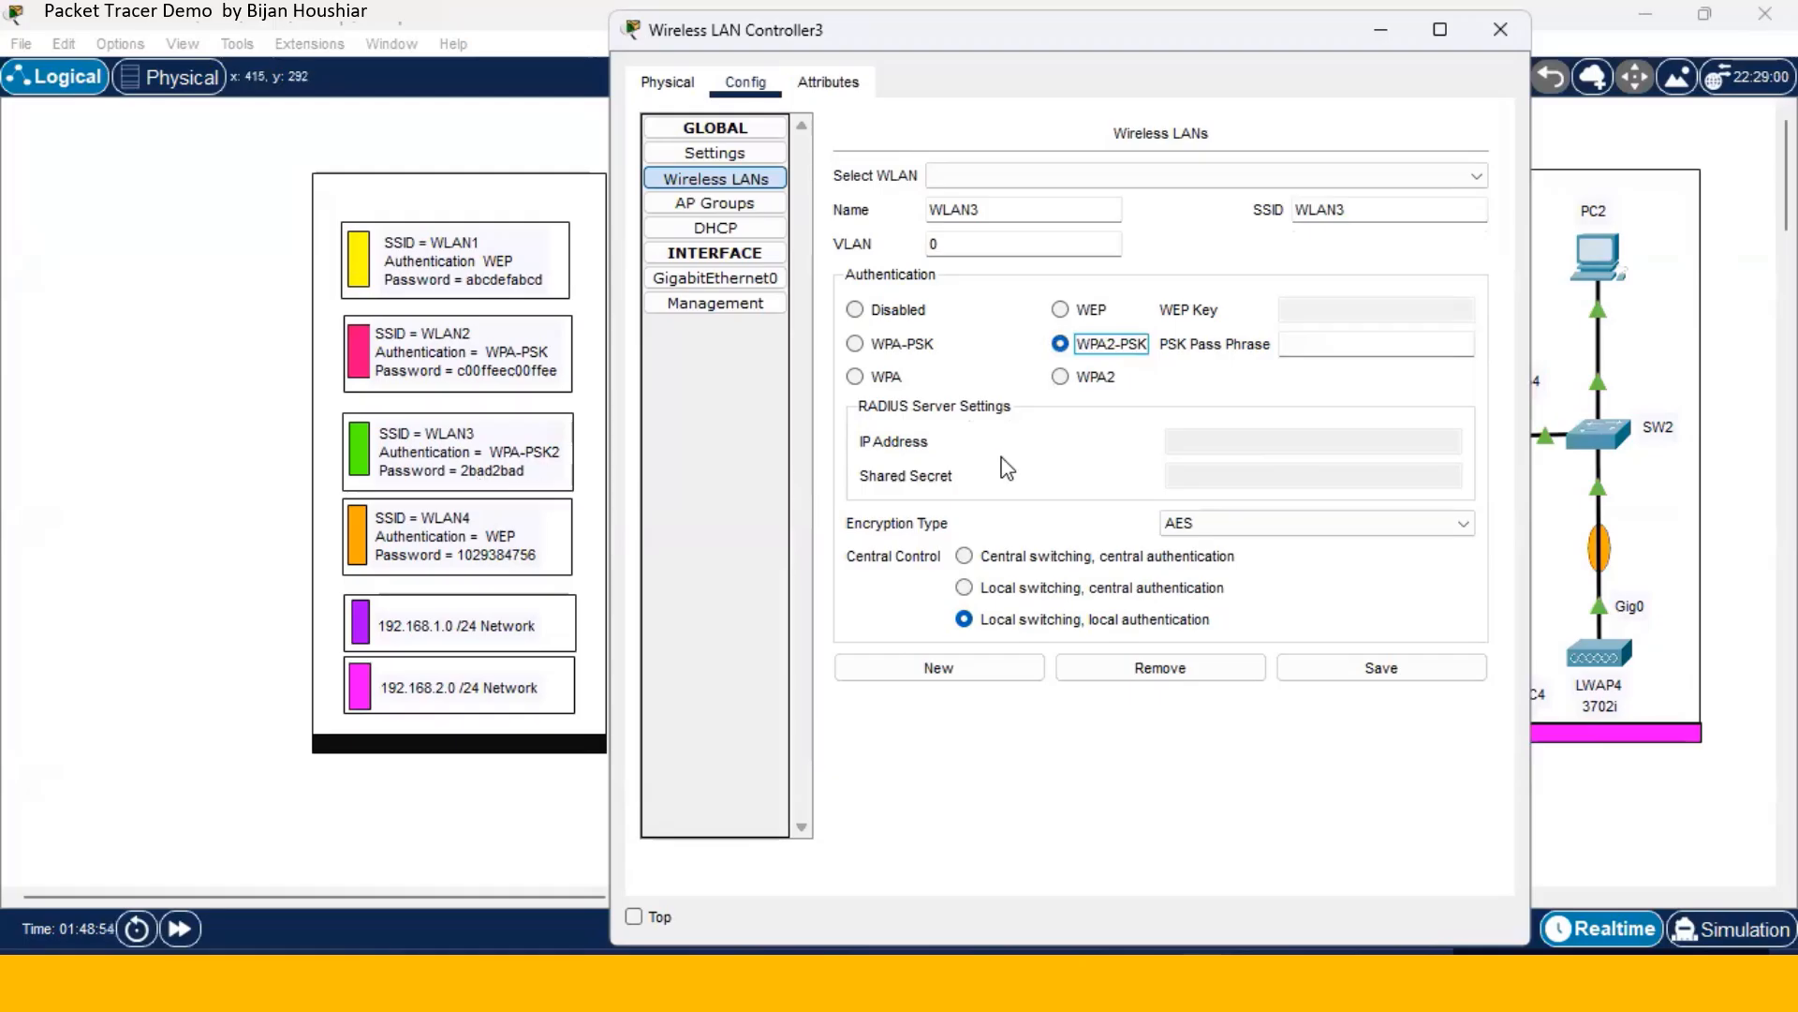
{"action": "left_click", "coordinate": [1307, 341]}
{"action": "type", "text": "2bad"}
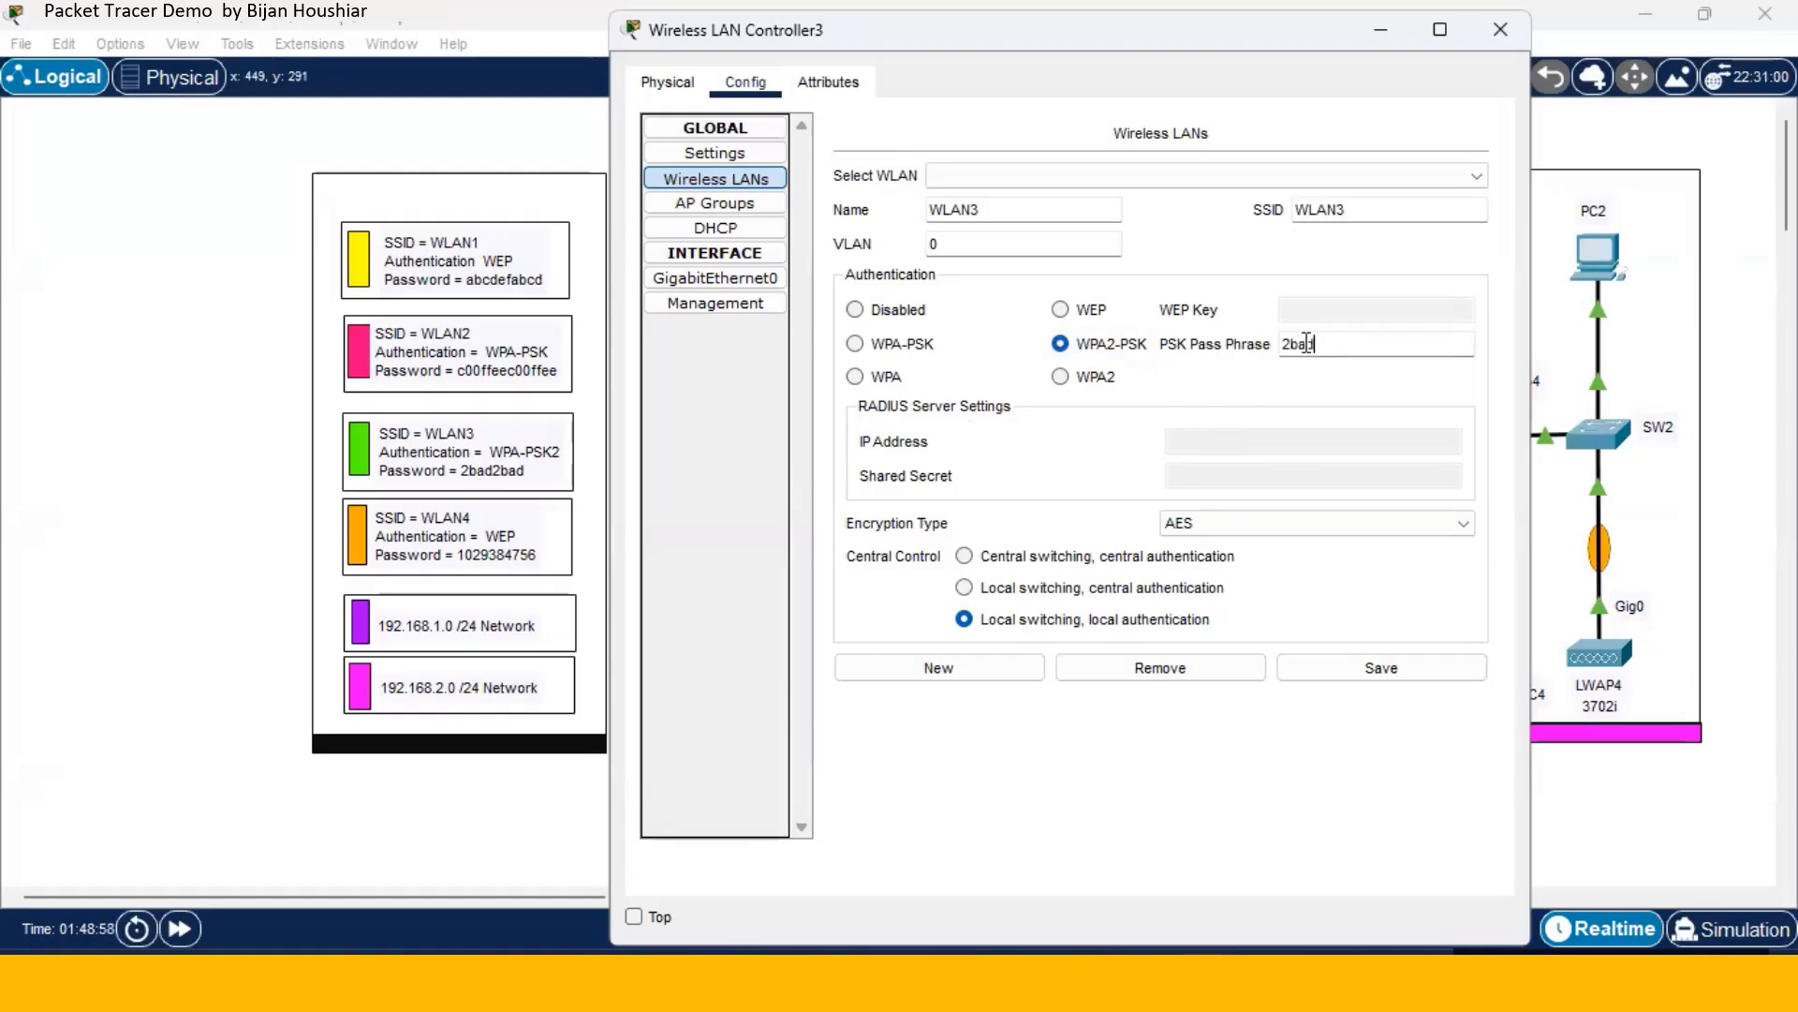
{"action": "type", "text": "2bad"}
{"action": "left_click", "coordinate": [1355, 677]}
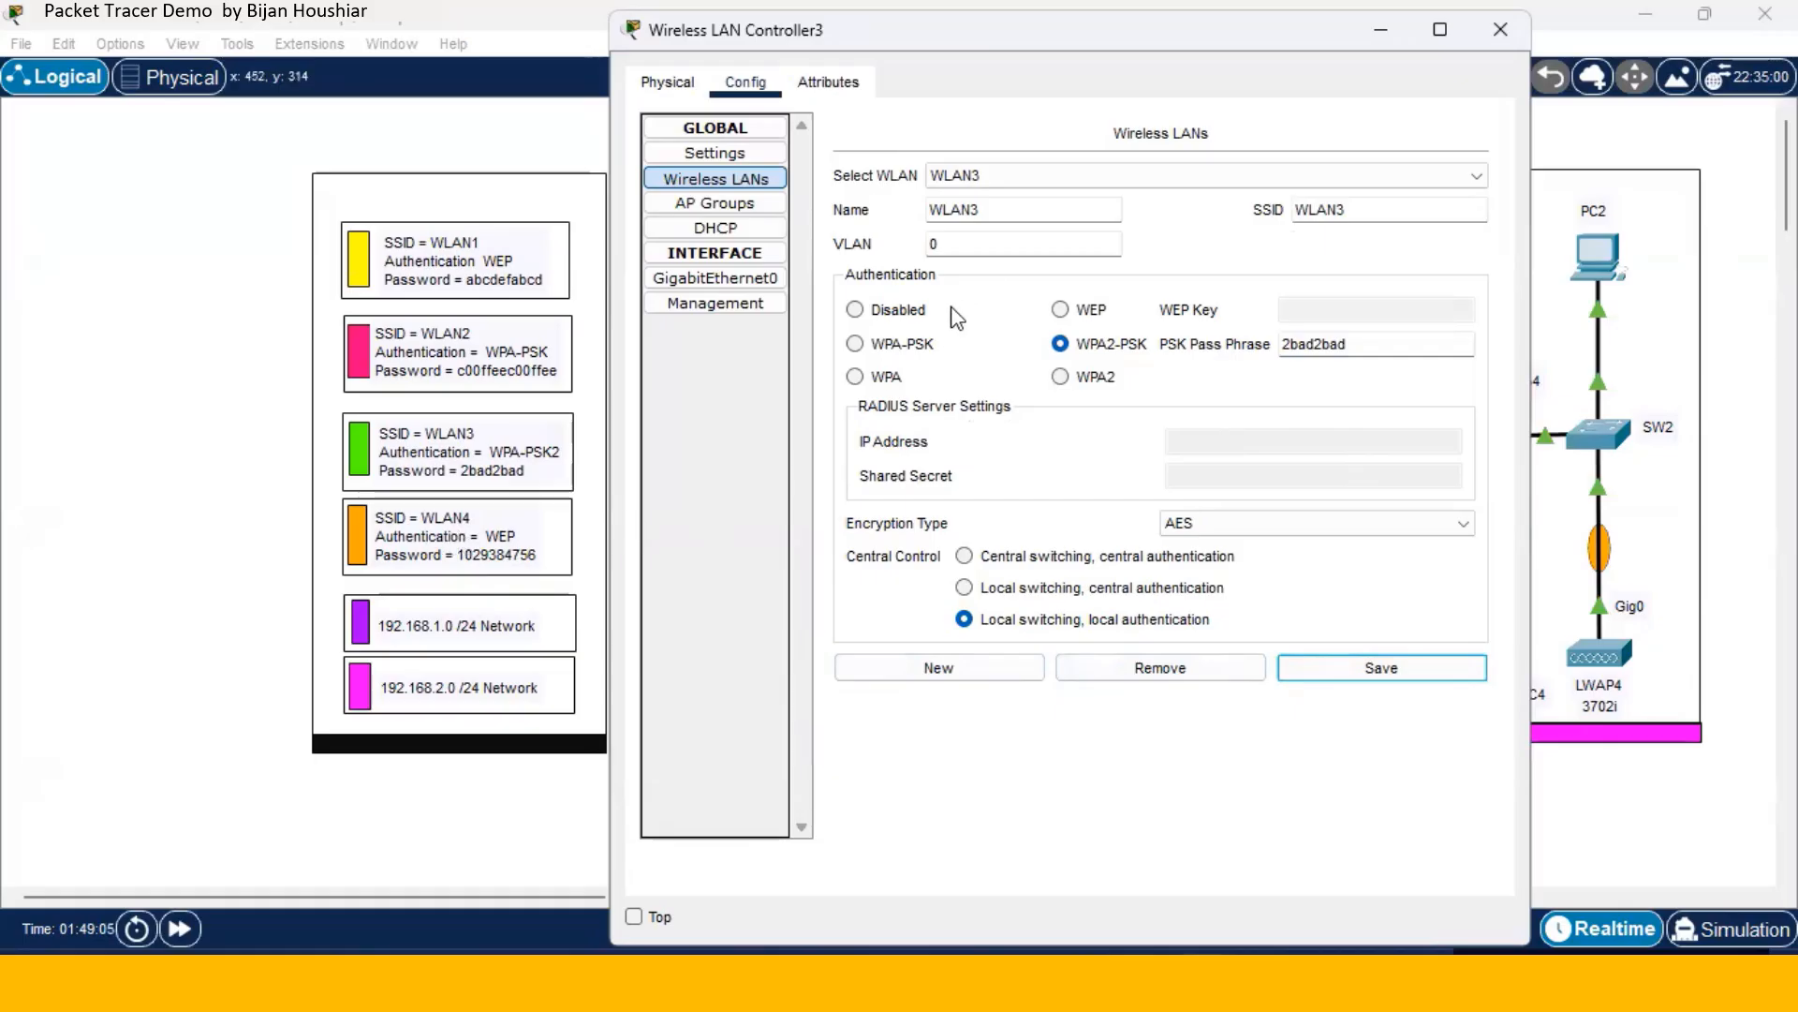
- Add a new WLAN named WLAN4 with SSID WLAN4, WEP security and its key, and save it
{"action": "left_click", "coordinate": [965, 666]}
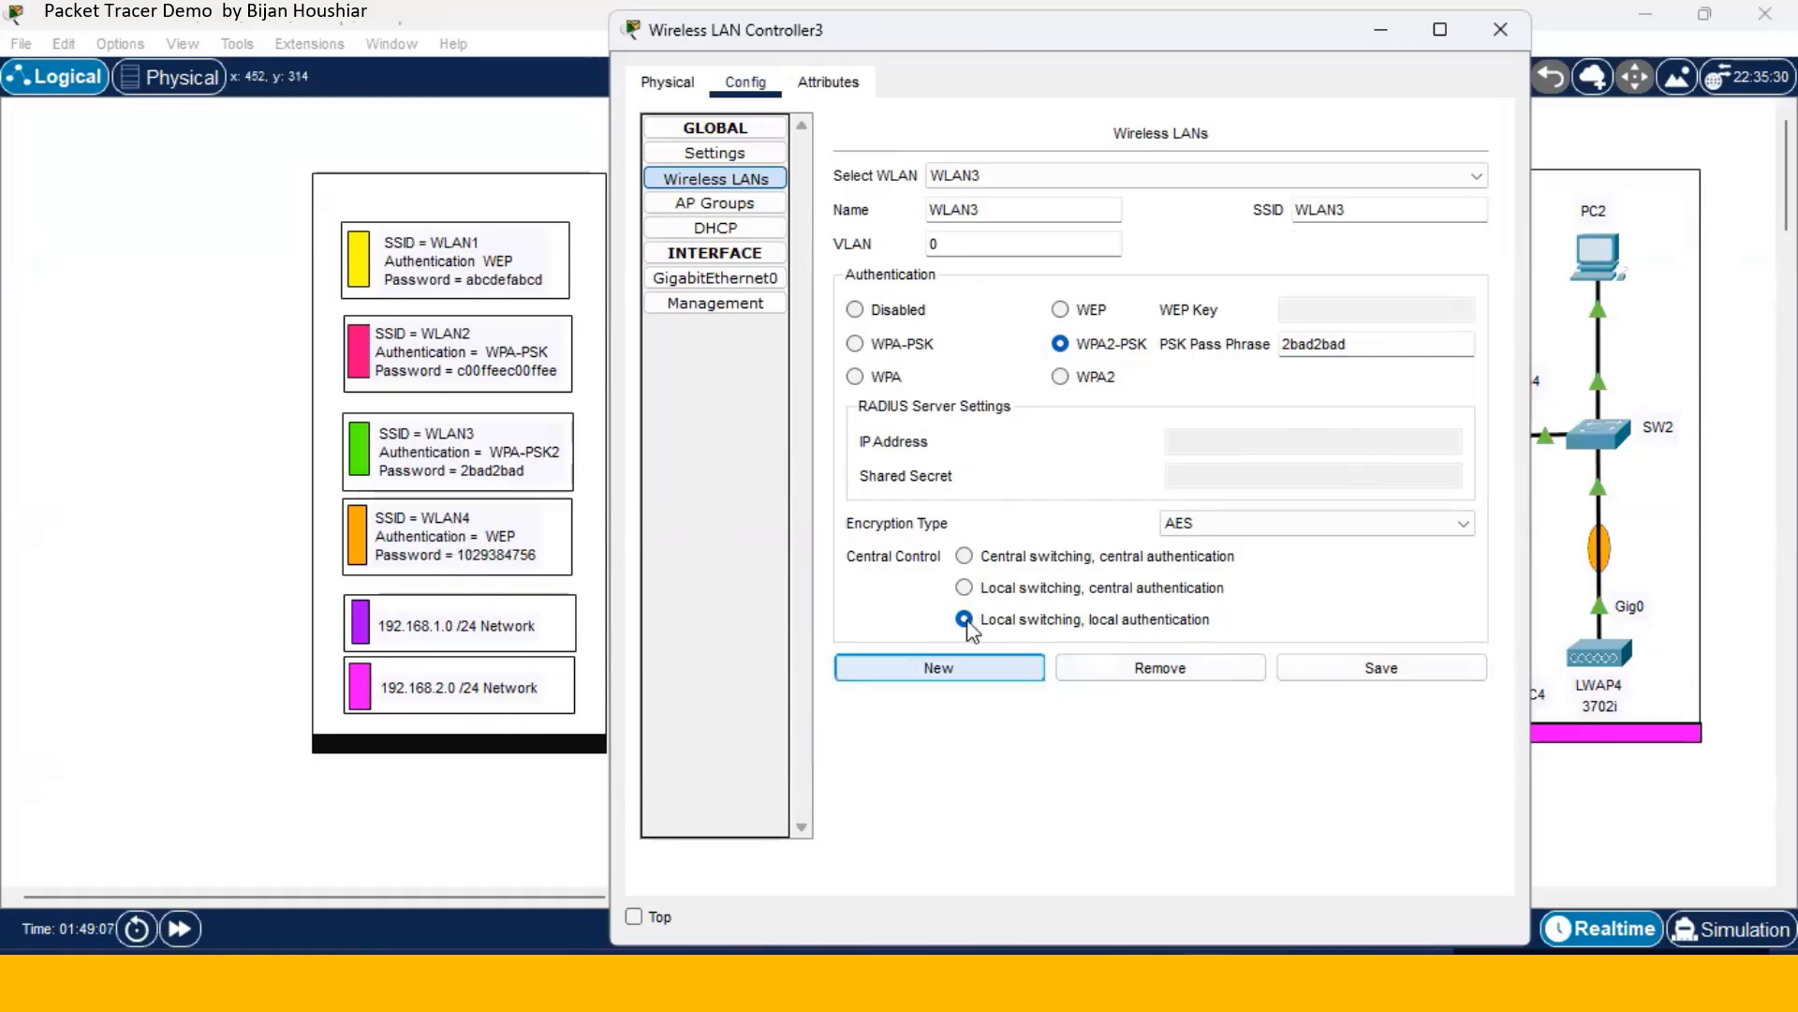
{"action": "left_click", "coordinate": [990, 219]}
{"action": "type", "text": "WLAN4"}
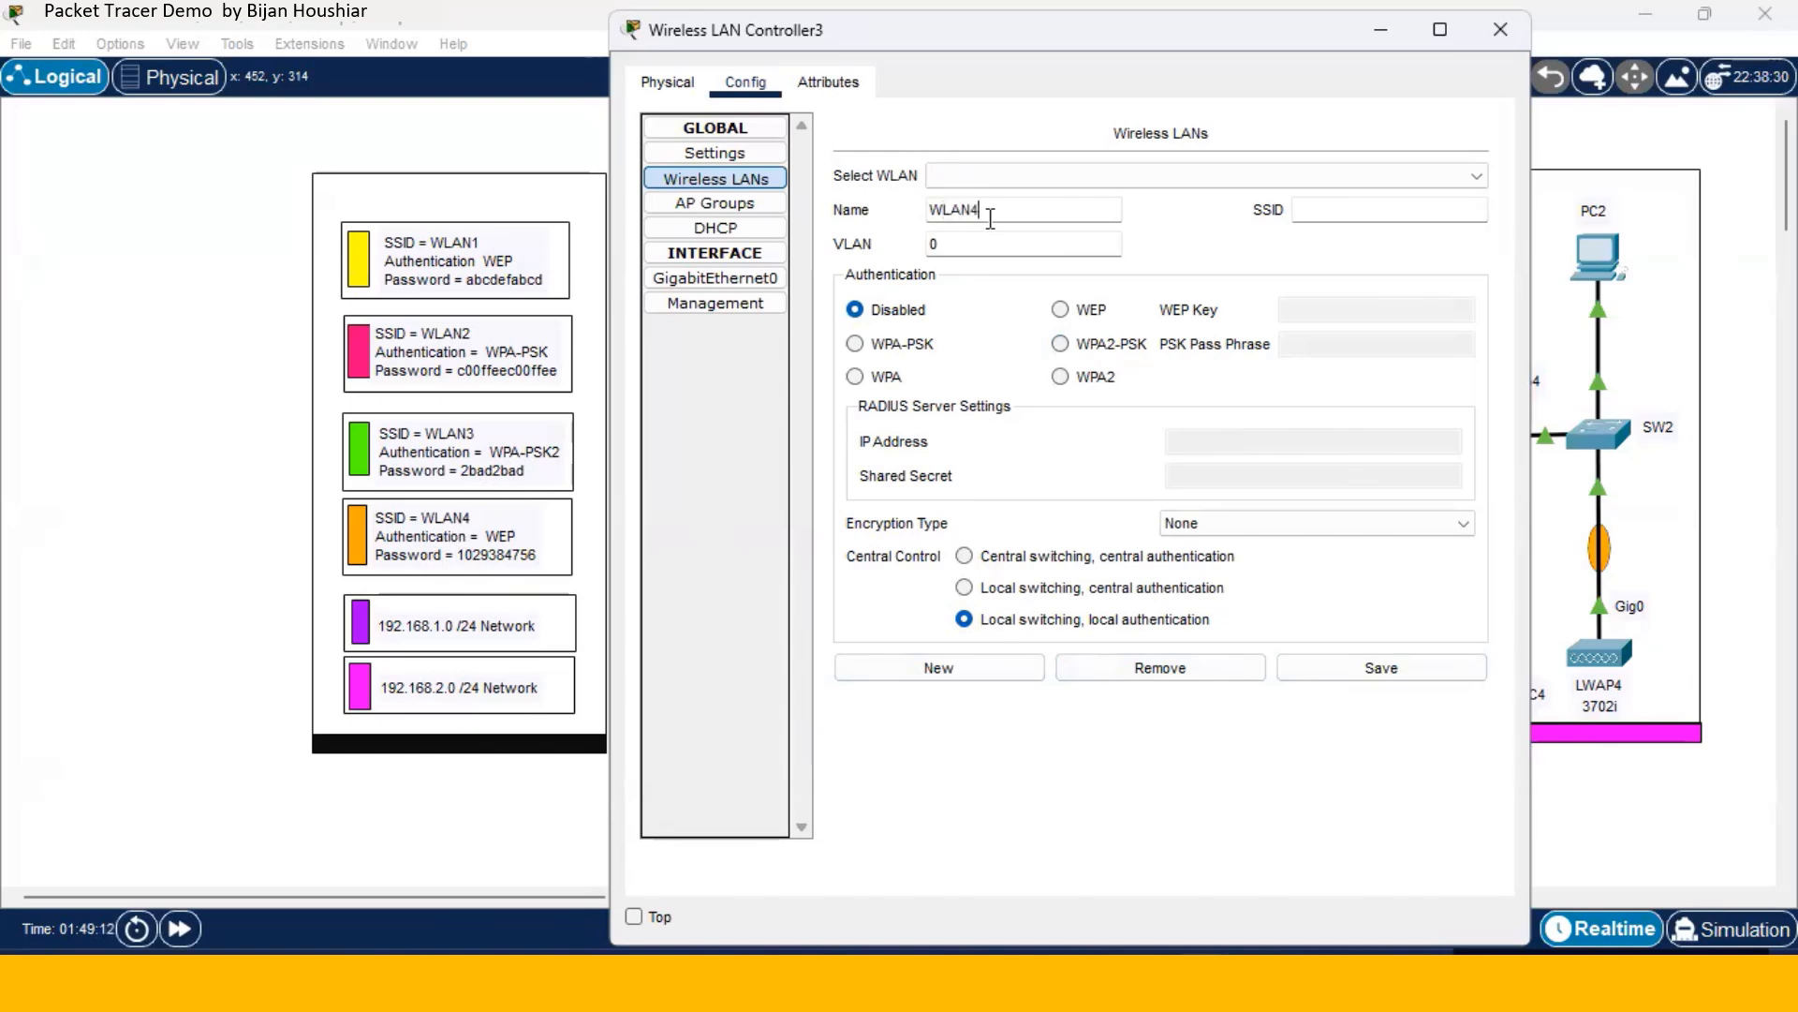
{"action": "left_click", "coordinate": [1306, 222]}
{"action": "left_click", "coordinate": [1309, 216]}
{"action": "type", "text": "WL"}
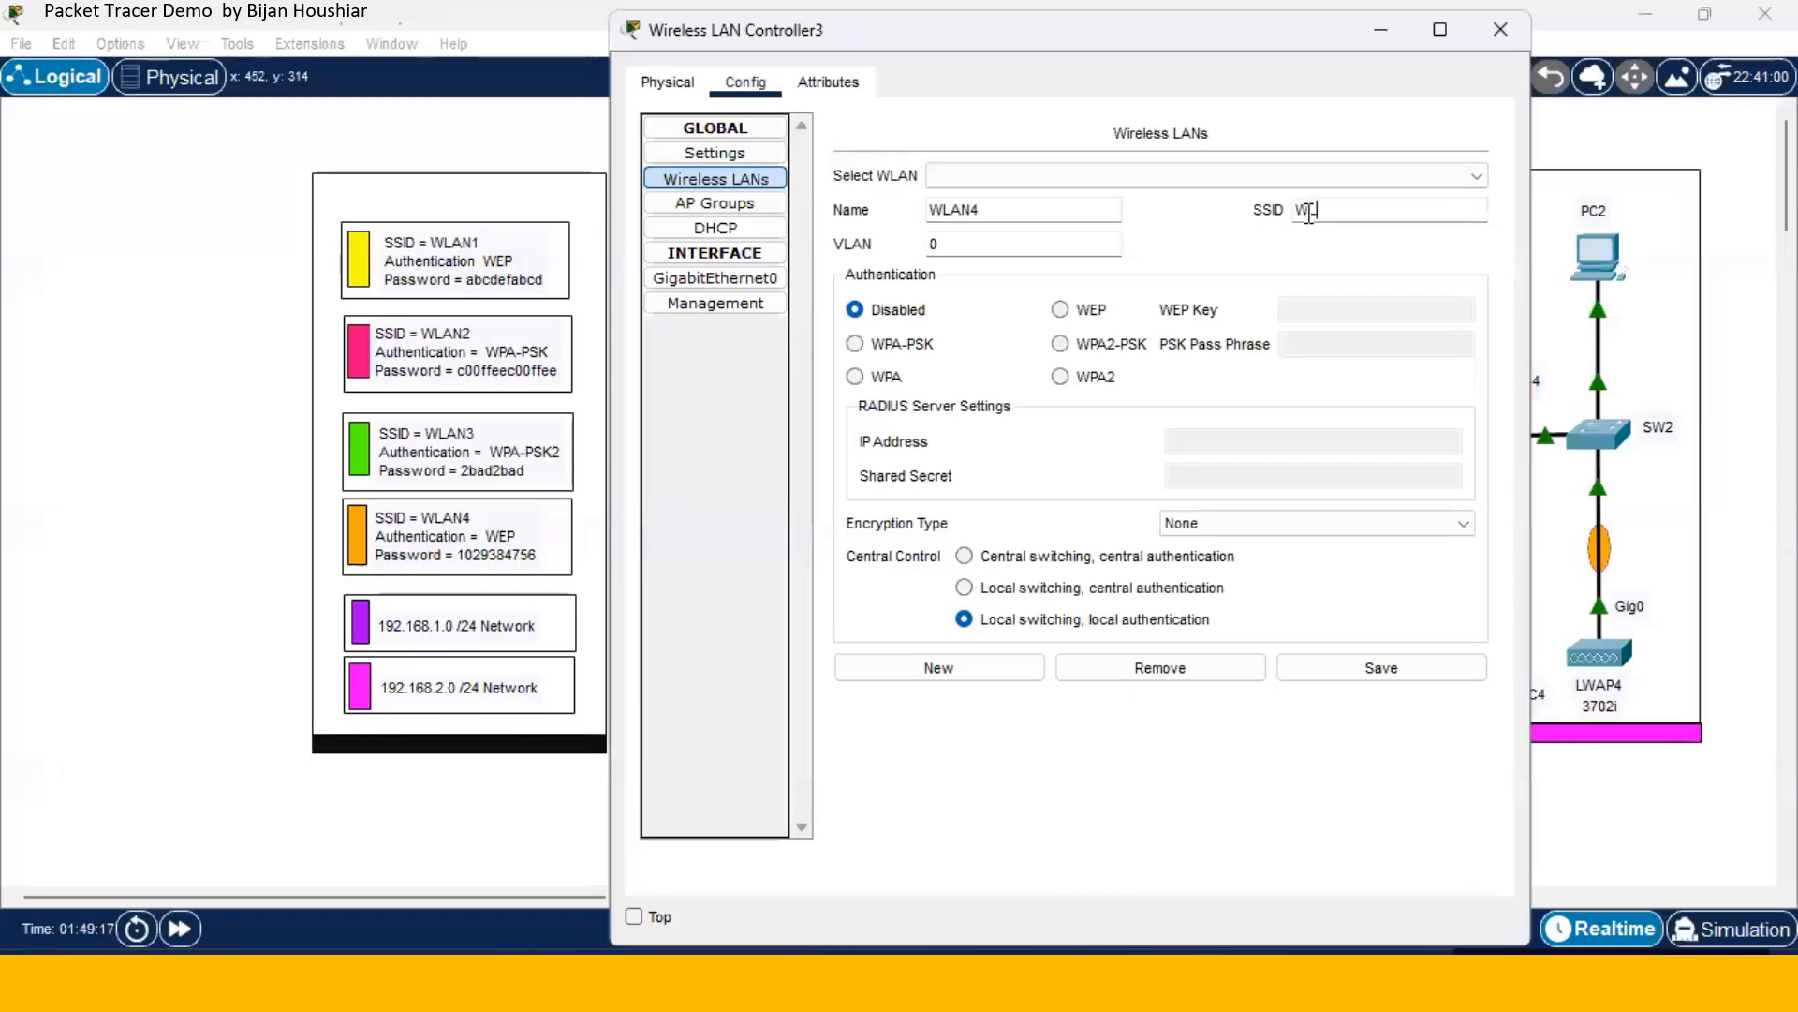
{"action": "type", "text": "AN4"}
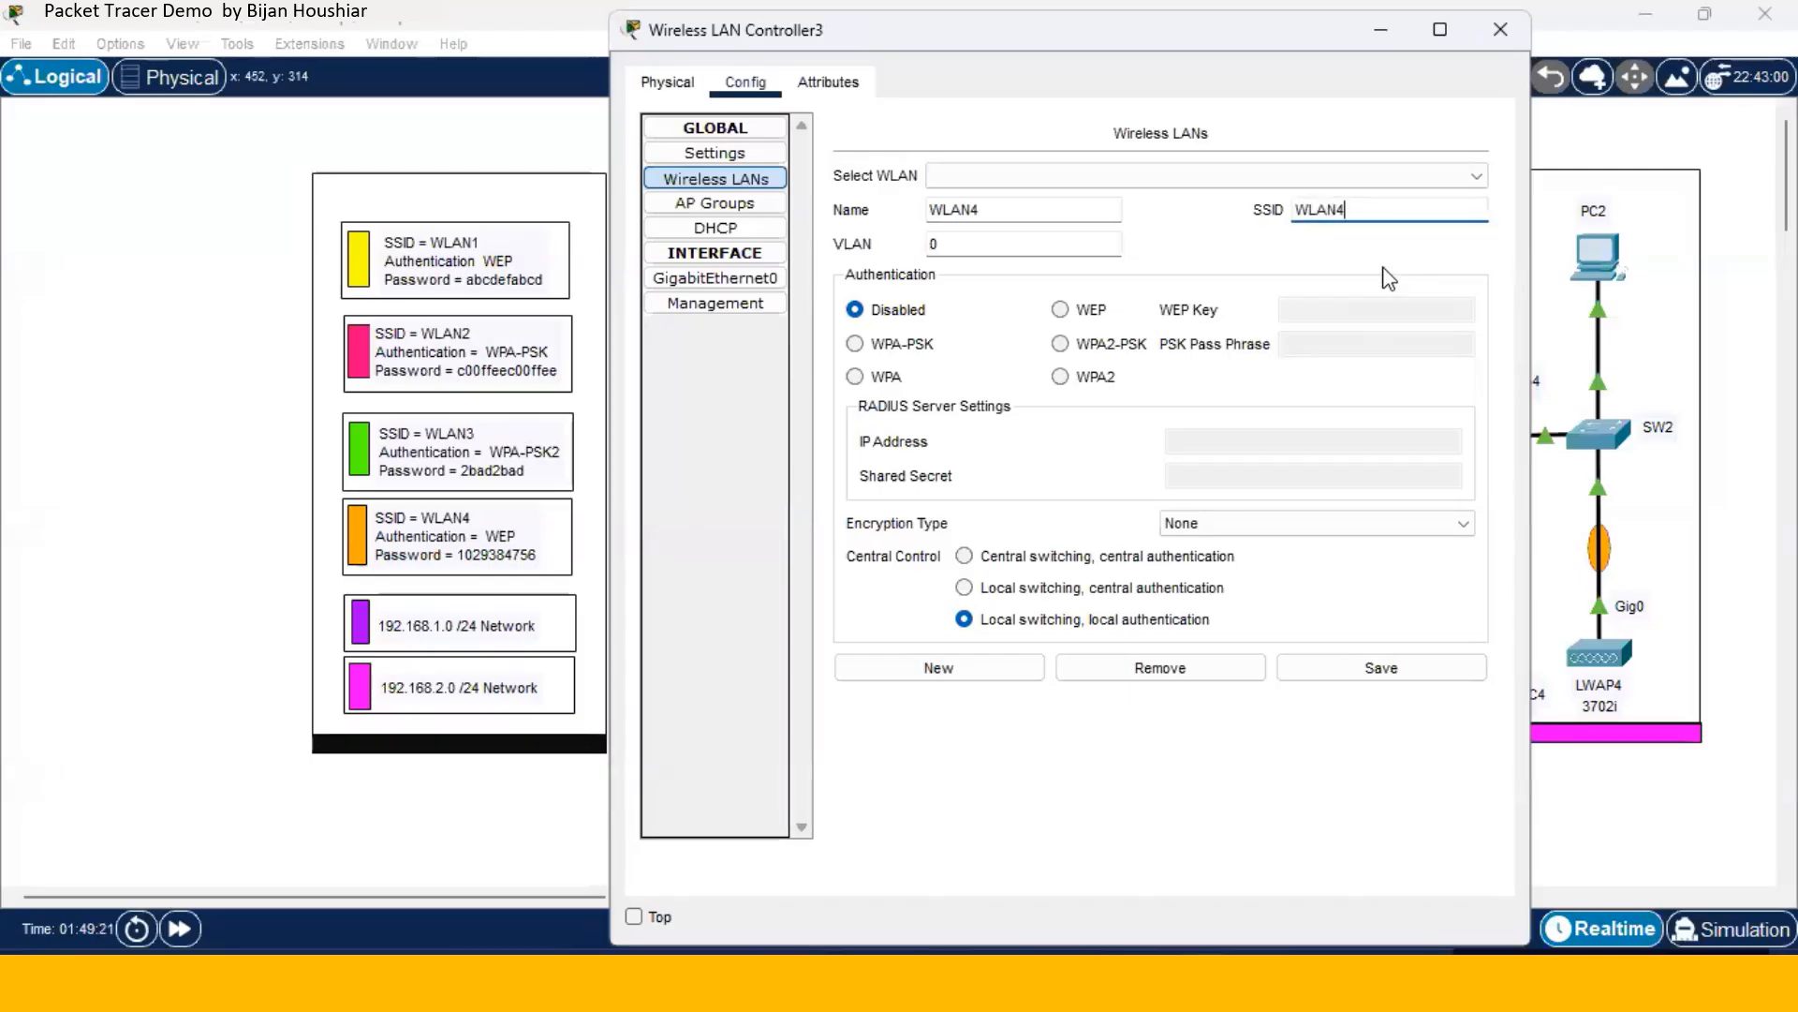
{"action": "left_click", "coordinate": [1061, 310]}
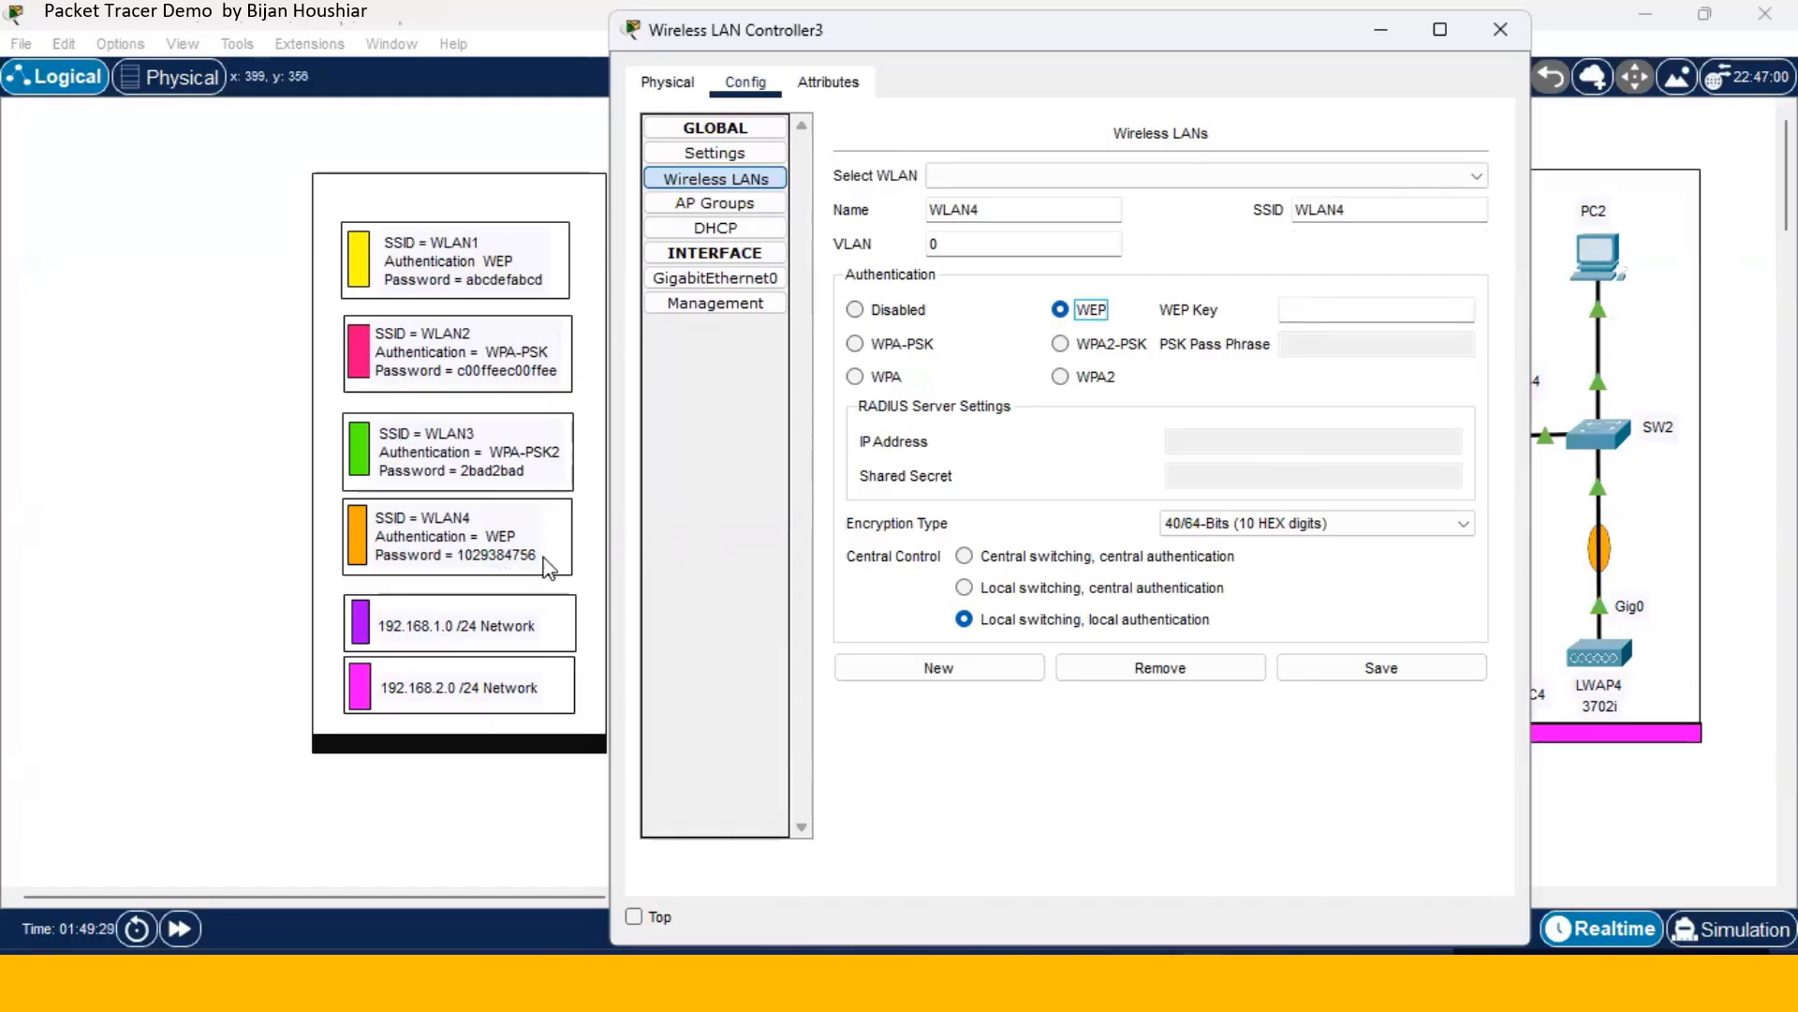
{"action": "left_click", "coordinate": [1290, 307]}
{"action": "type", "text": "1029384756"}
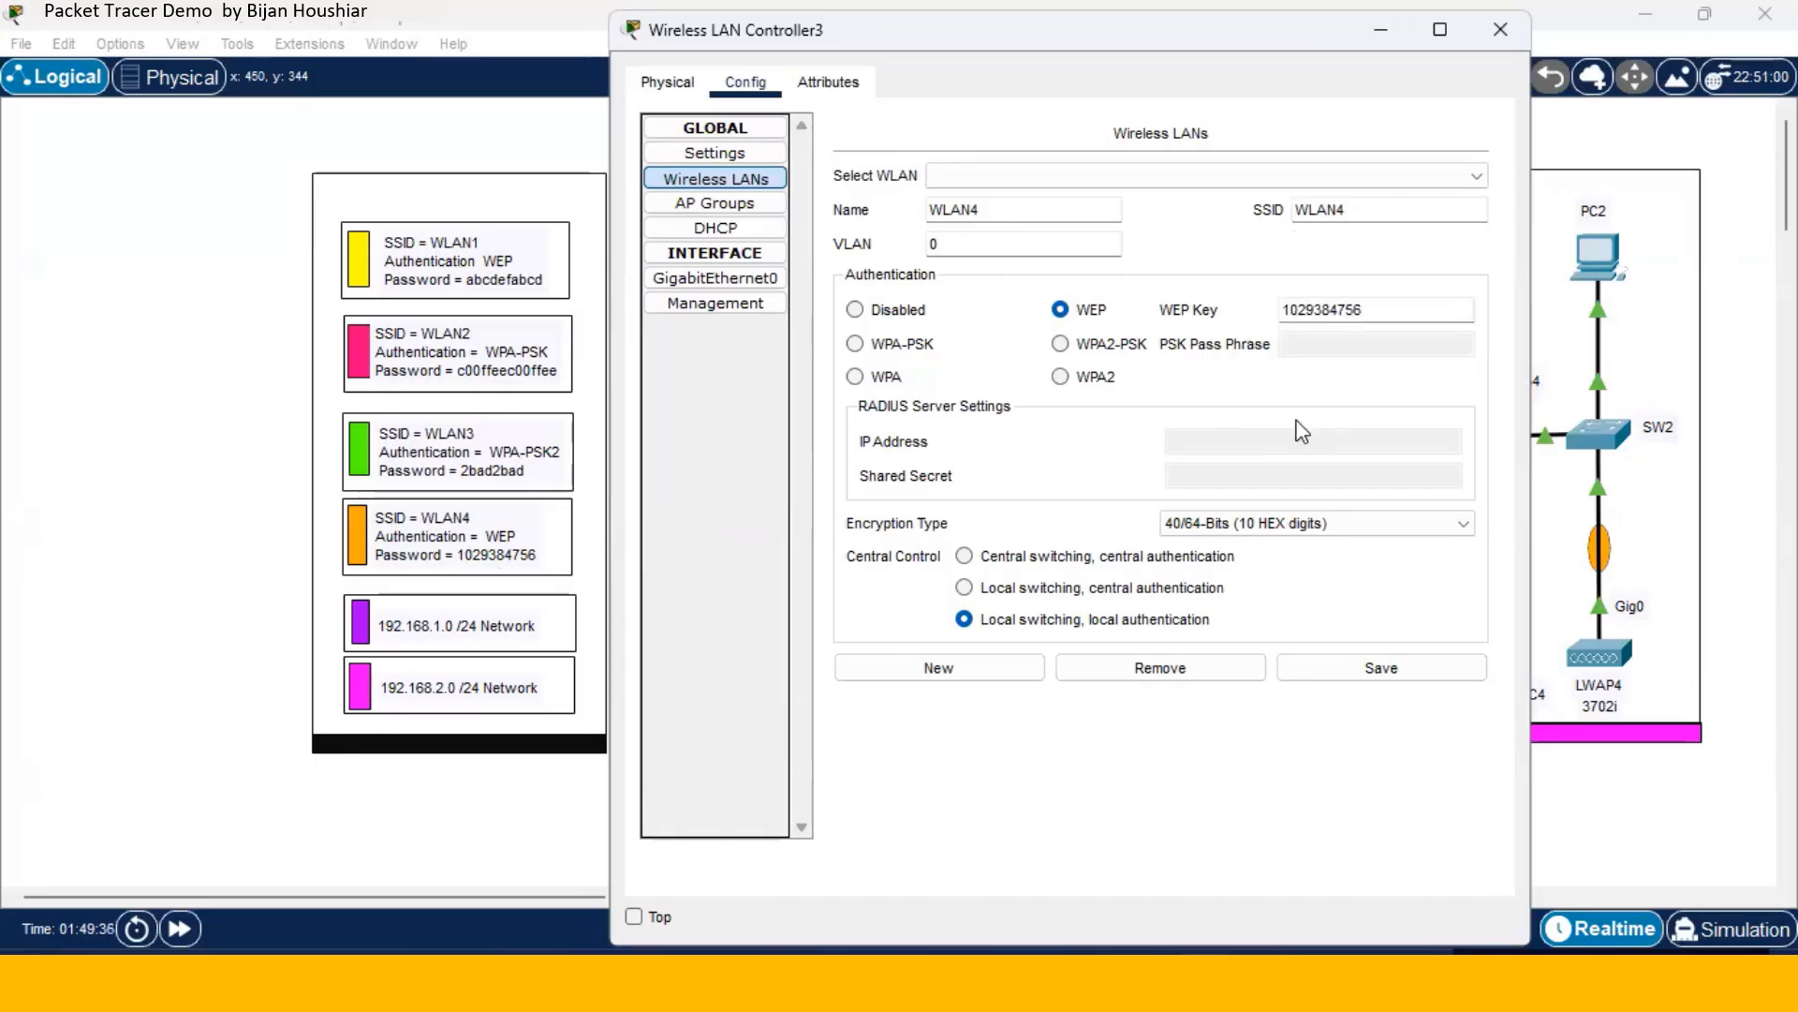
{"action": "left_click", "coordinate": [1384, 680]}
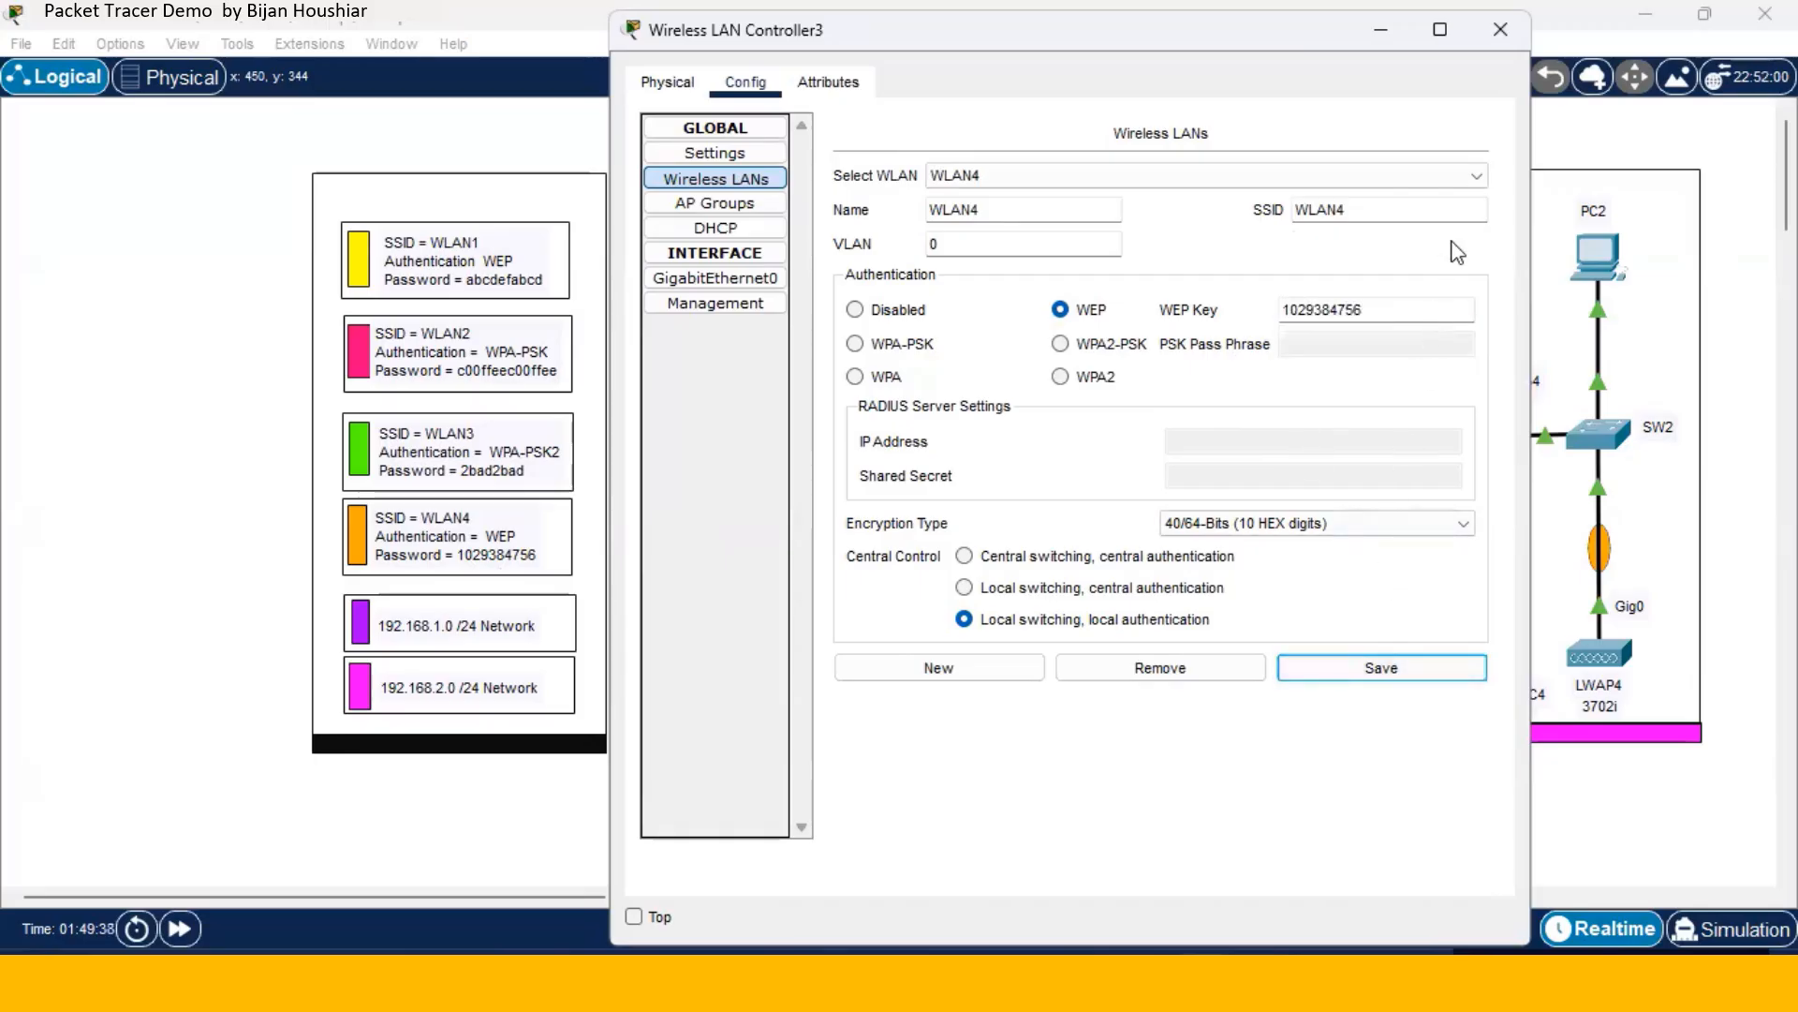
- Review the saved WLAN1, WLAN2, WLAN3 and WLAN4 entries in turn, ending on WLAN4's WEP settings
{"action": "left_click", "coordinate": [1477, 178]}
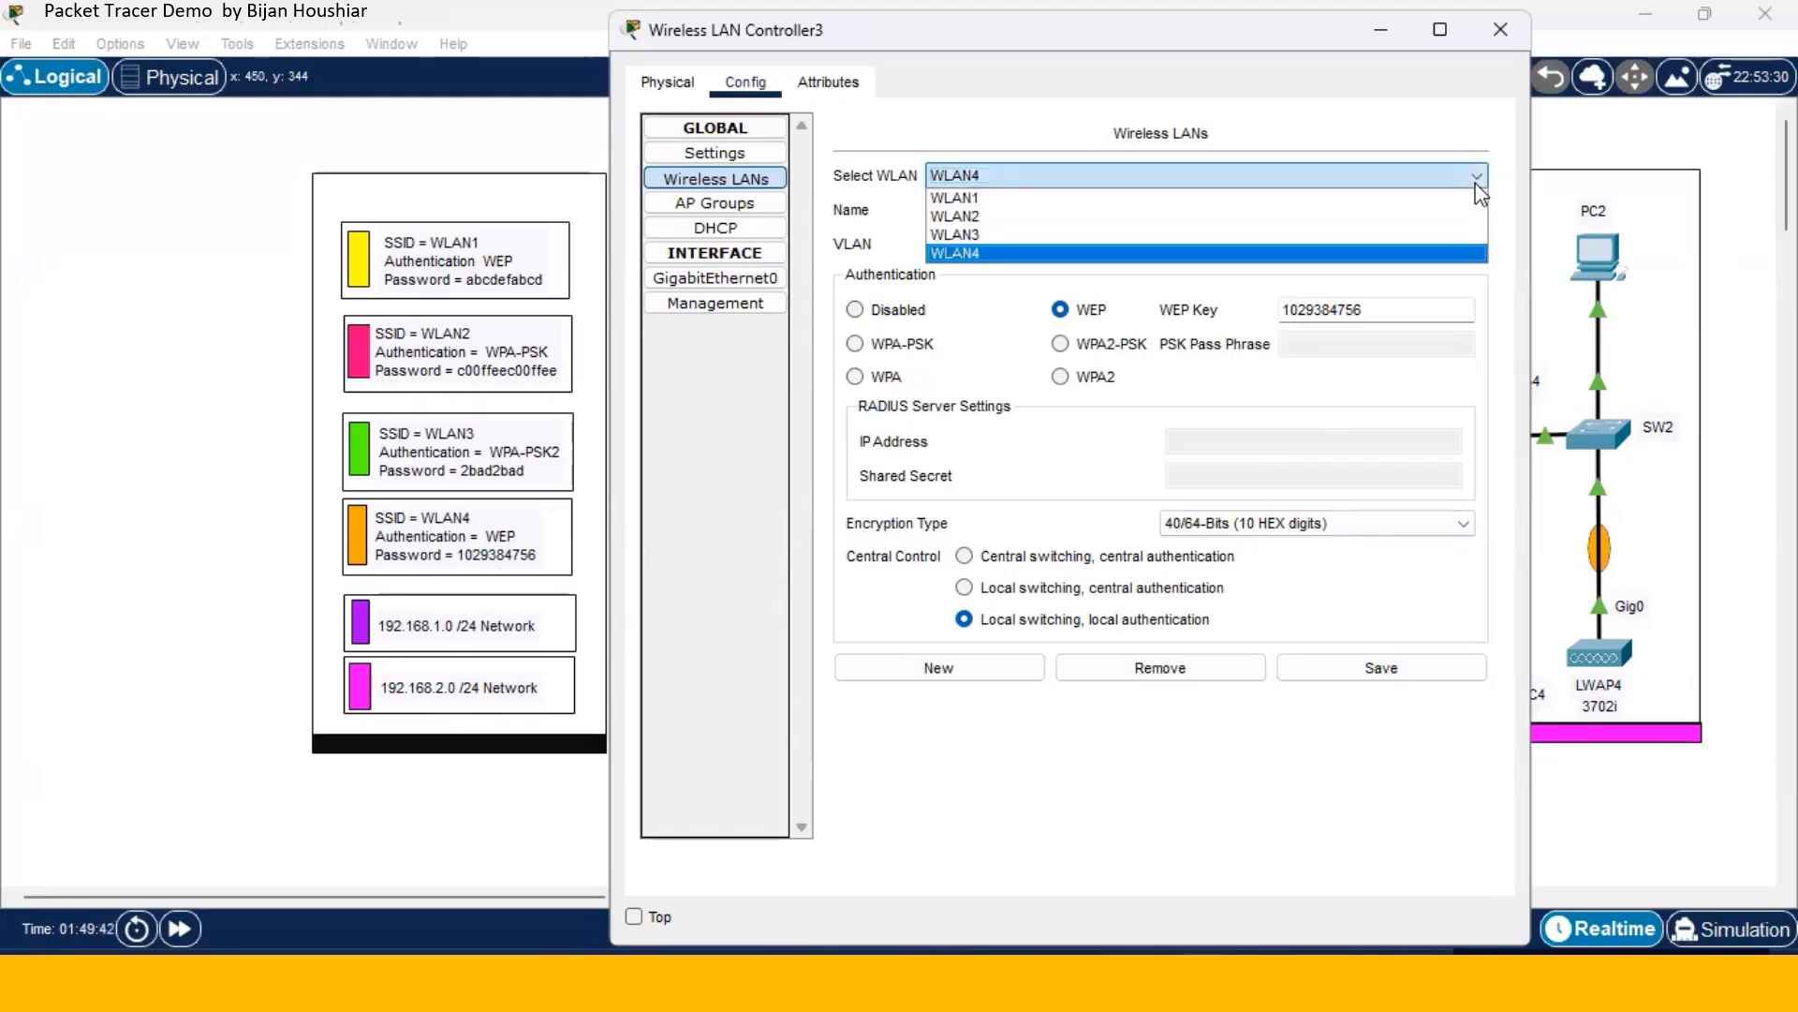
{"action": "left_click", "coordinate": [1135, 199]}
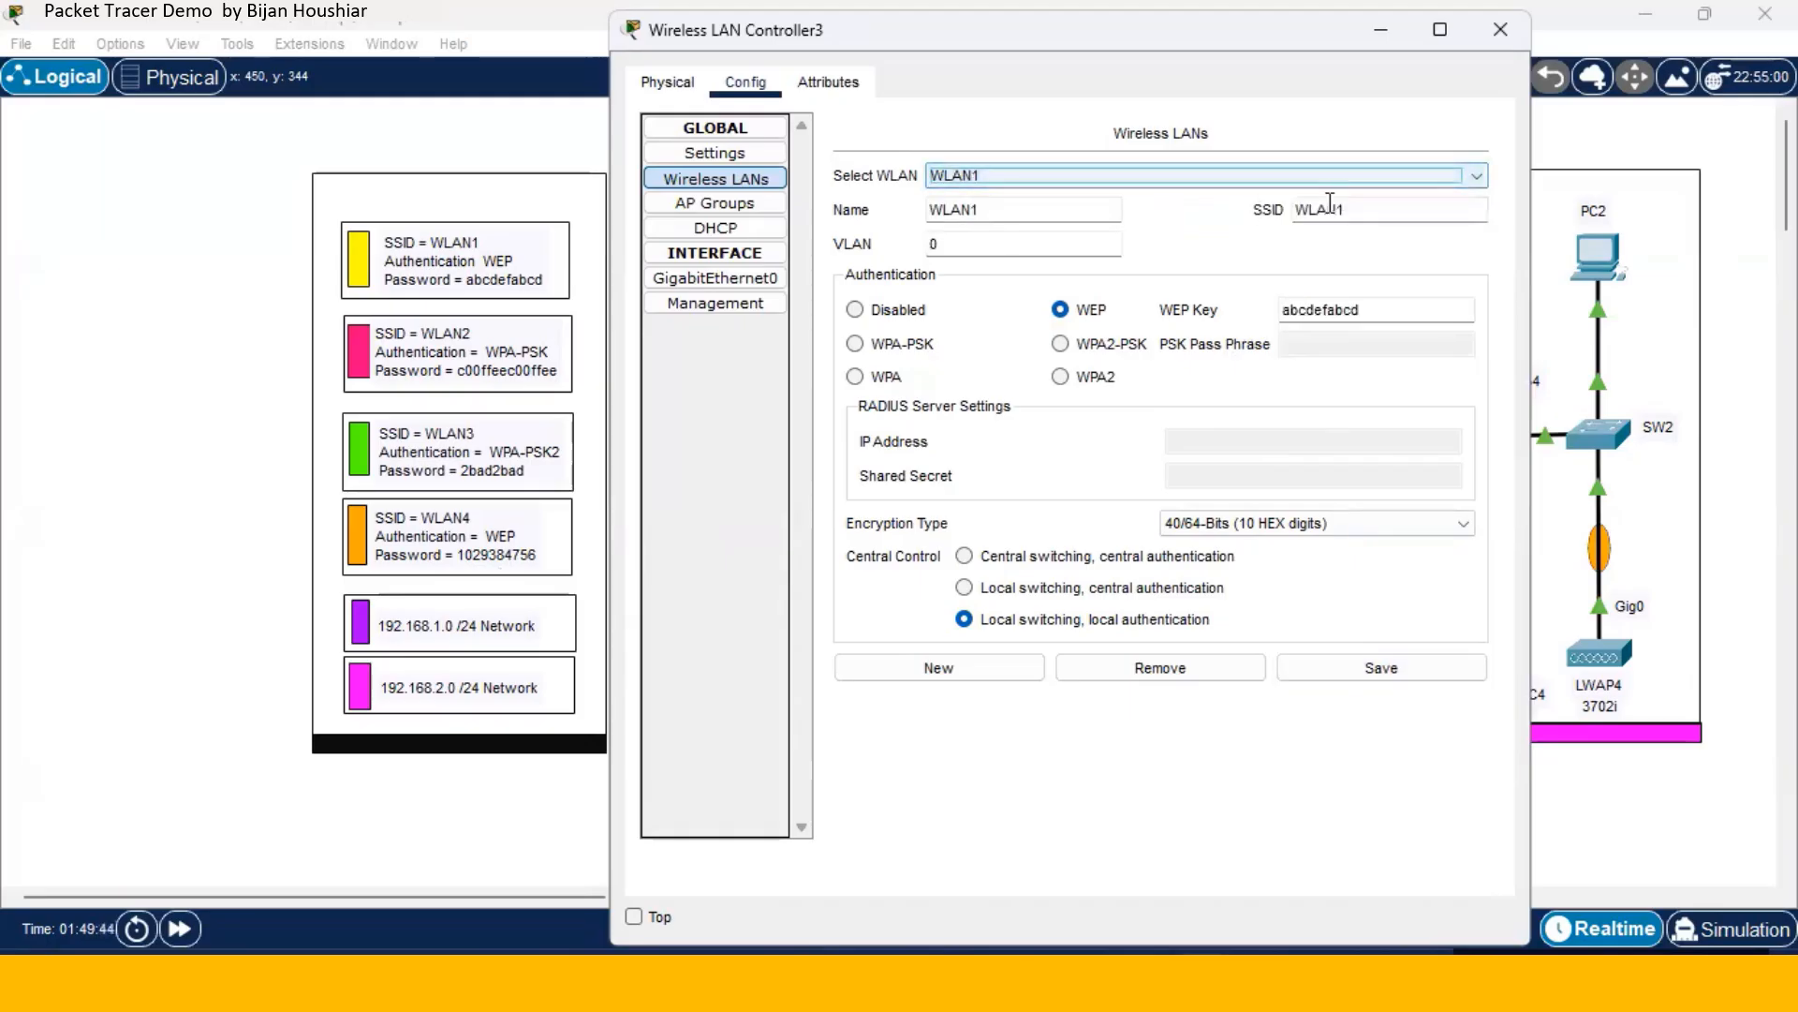
{"action": "left_click", "coordinate": [1476, 178]}
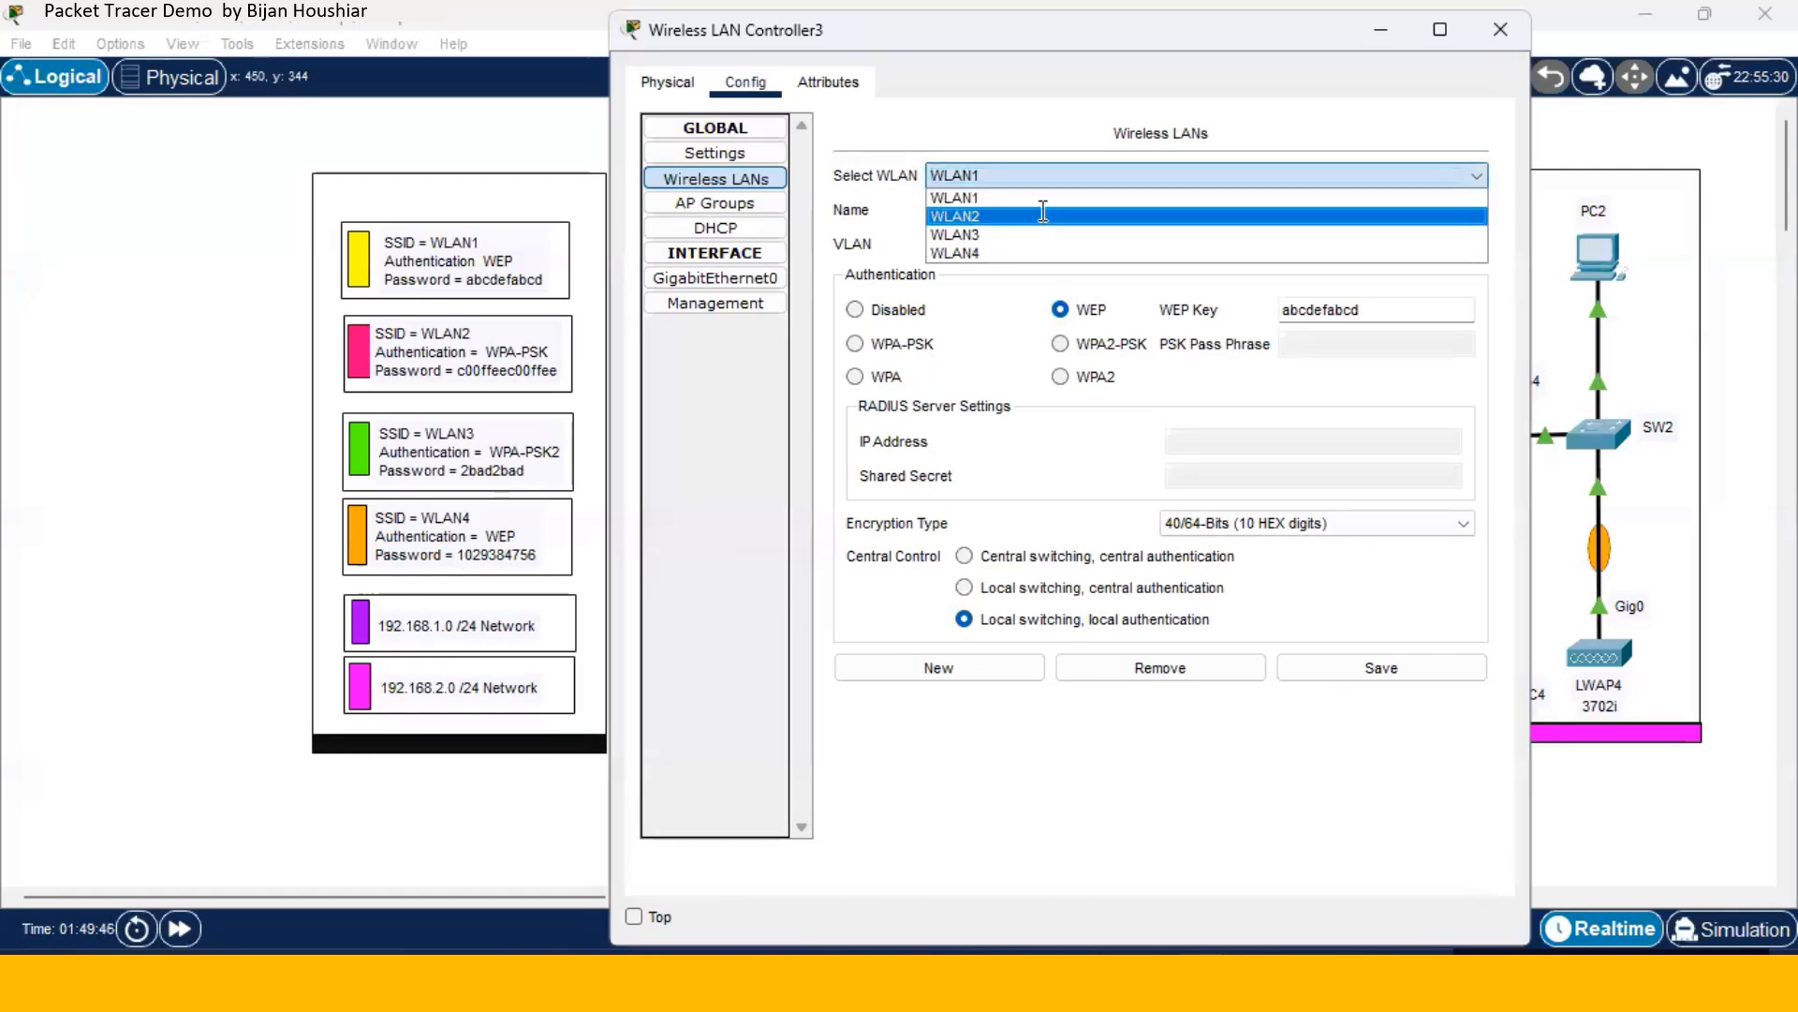
{"action": "left_click", "coordinate": [1182, 214]}
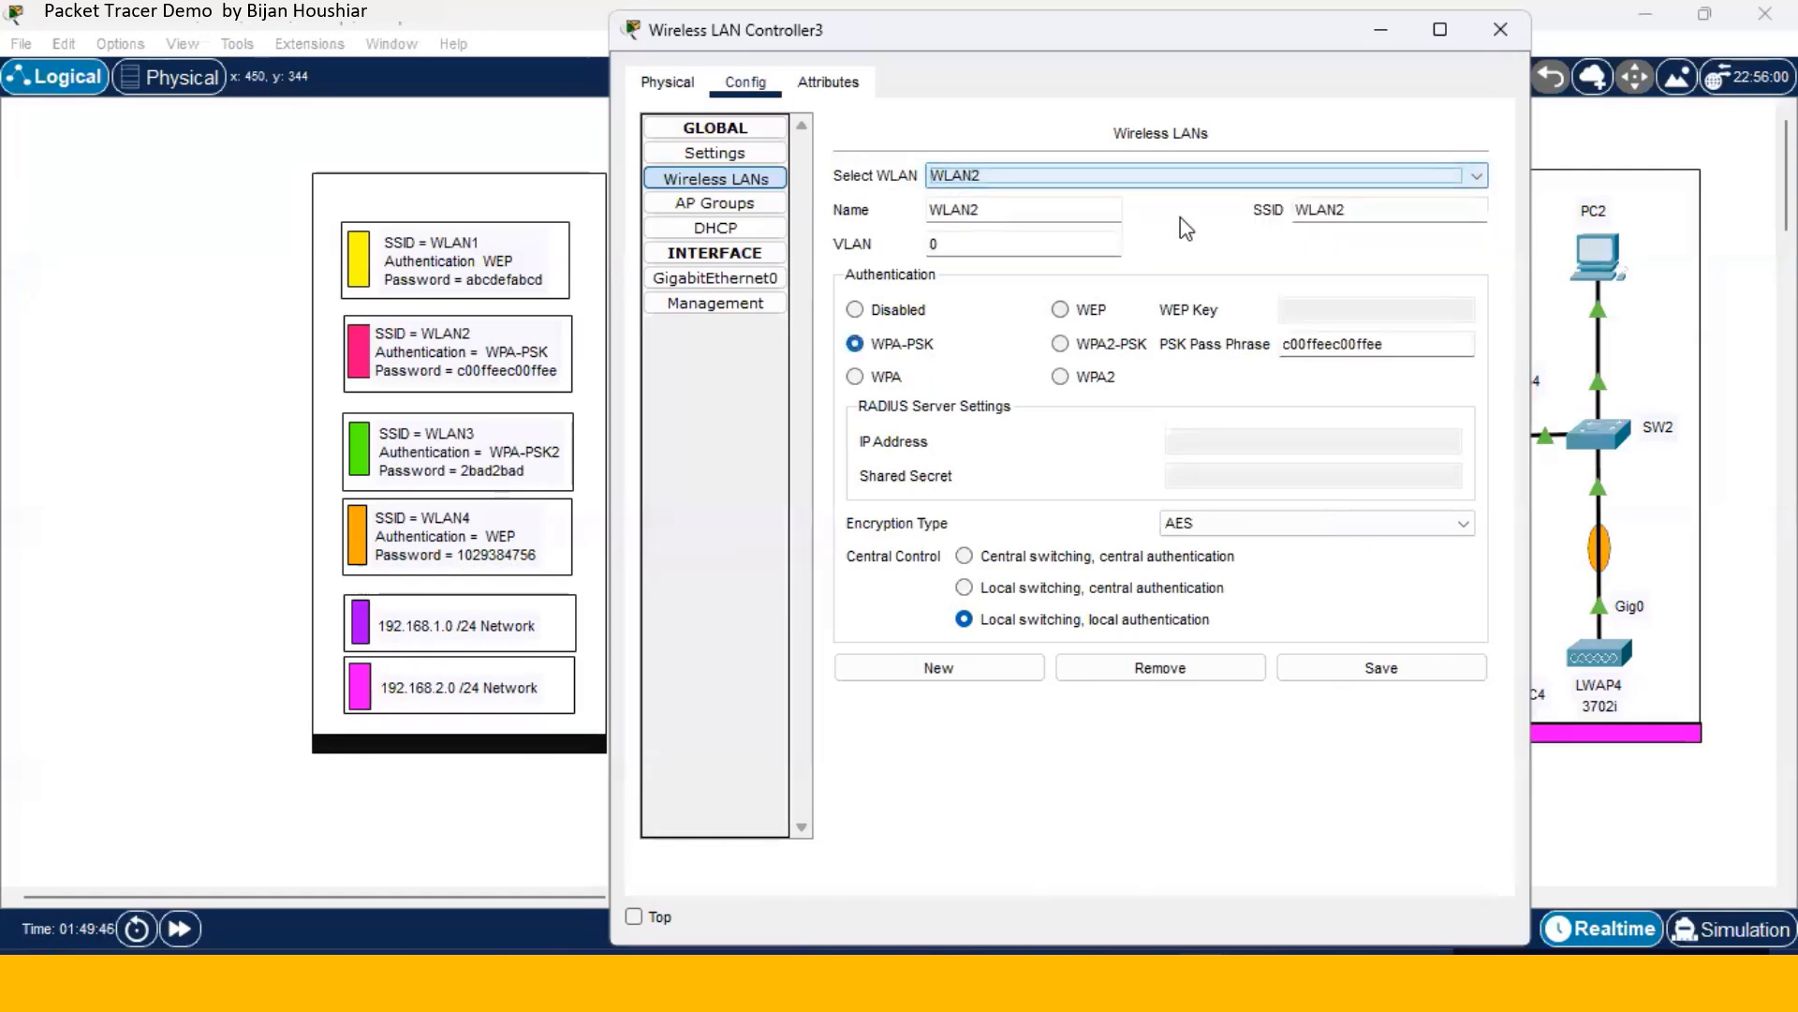
{"action": "left_click", "coordinate": [1476, 175]}
{"action": "left_click", "coordinate": [1068, 234]}
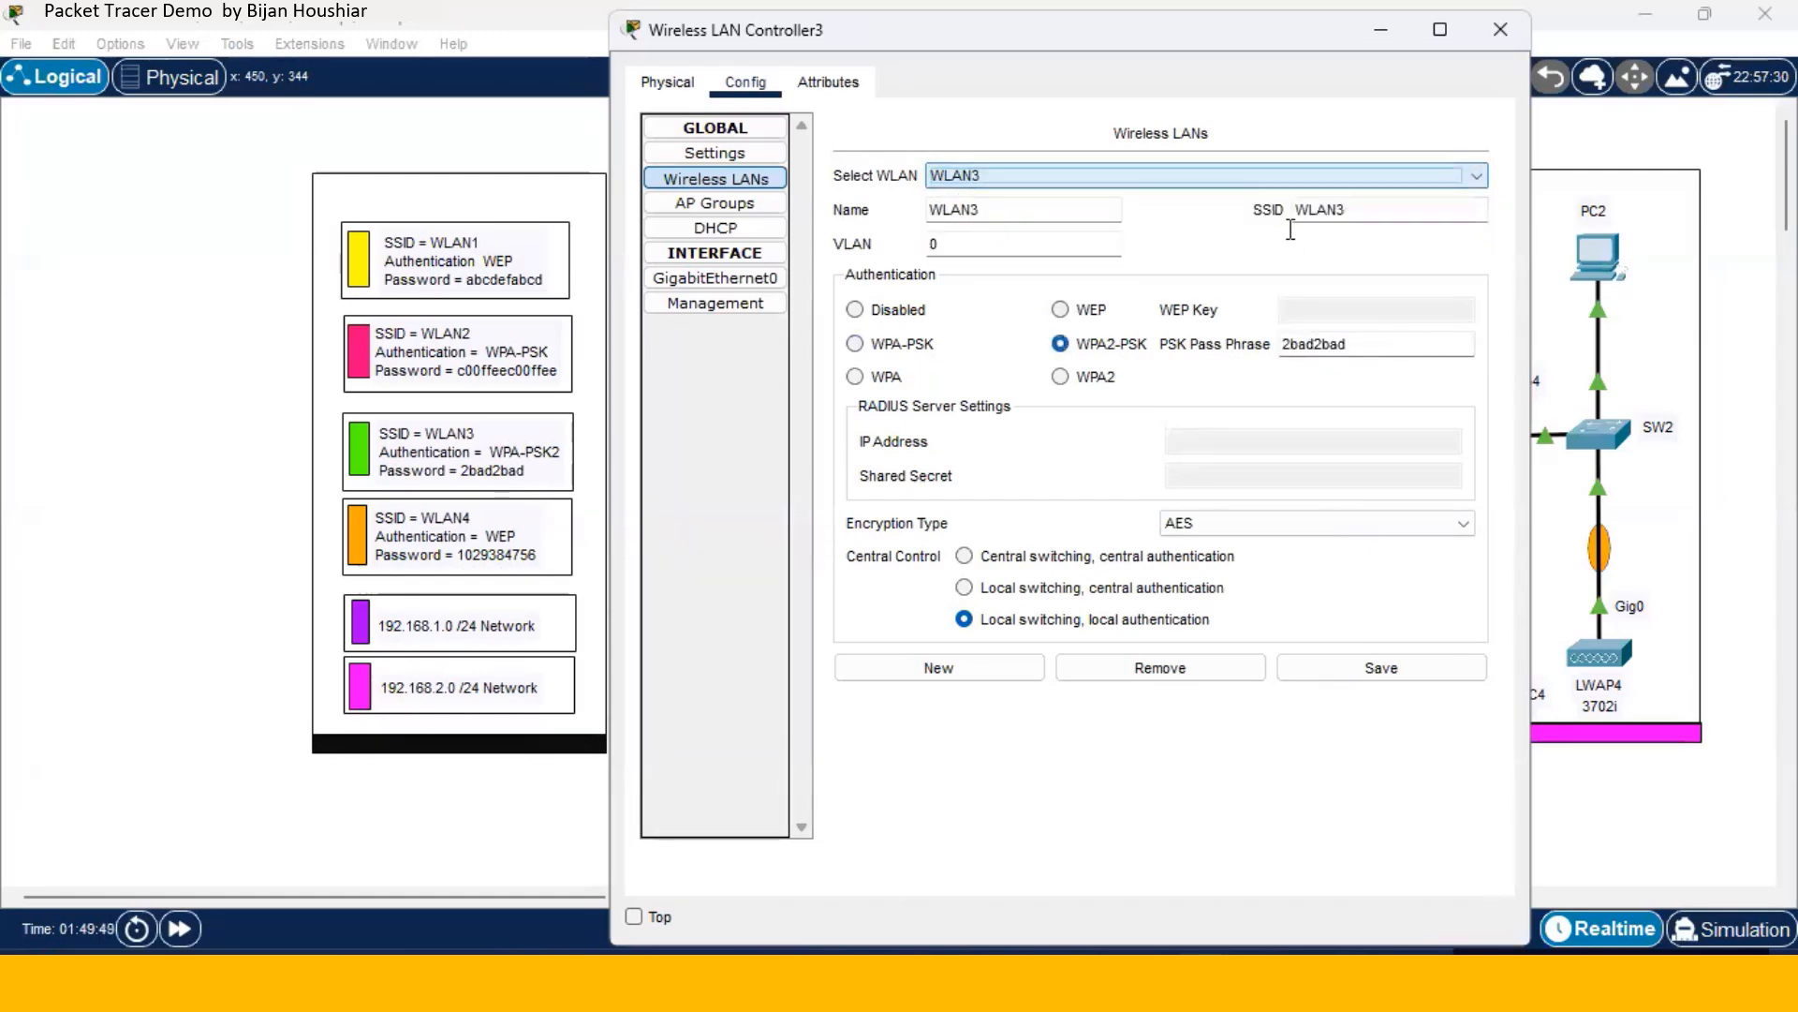
{"action": "left_click", "coordinate": [1479, 178]}
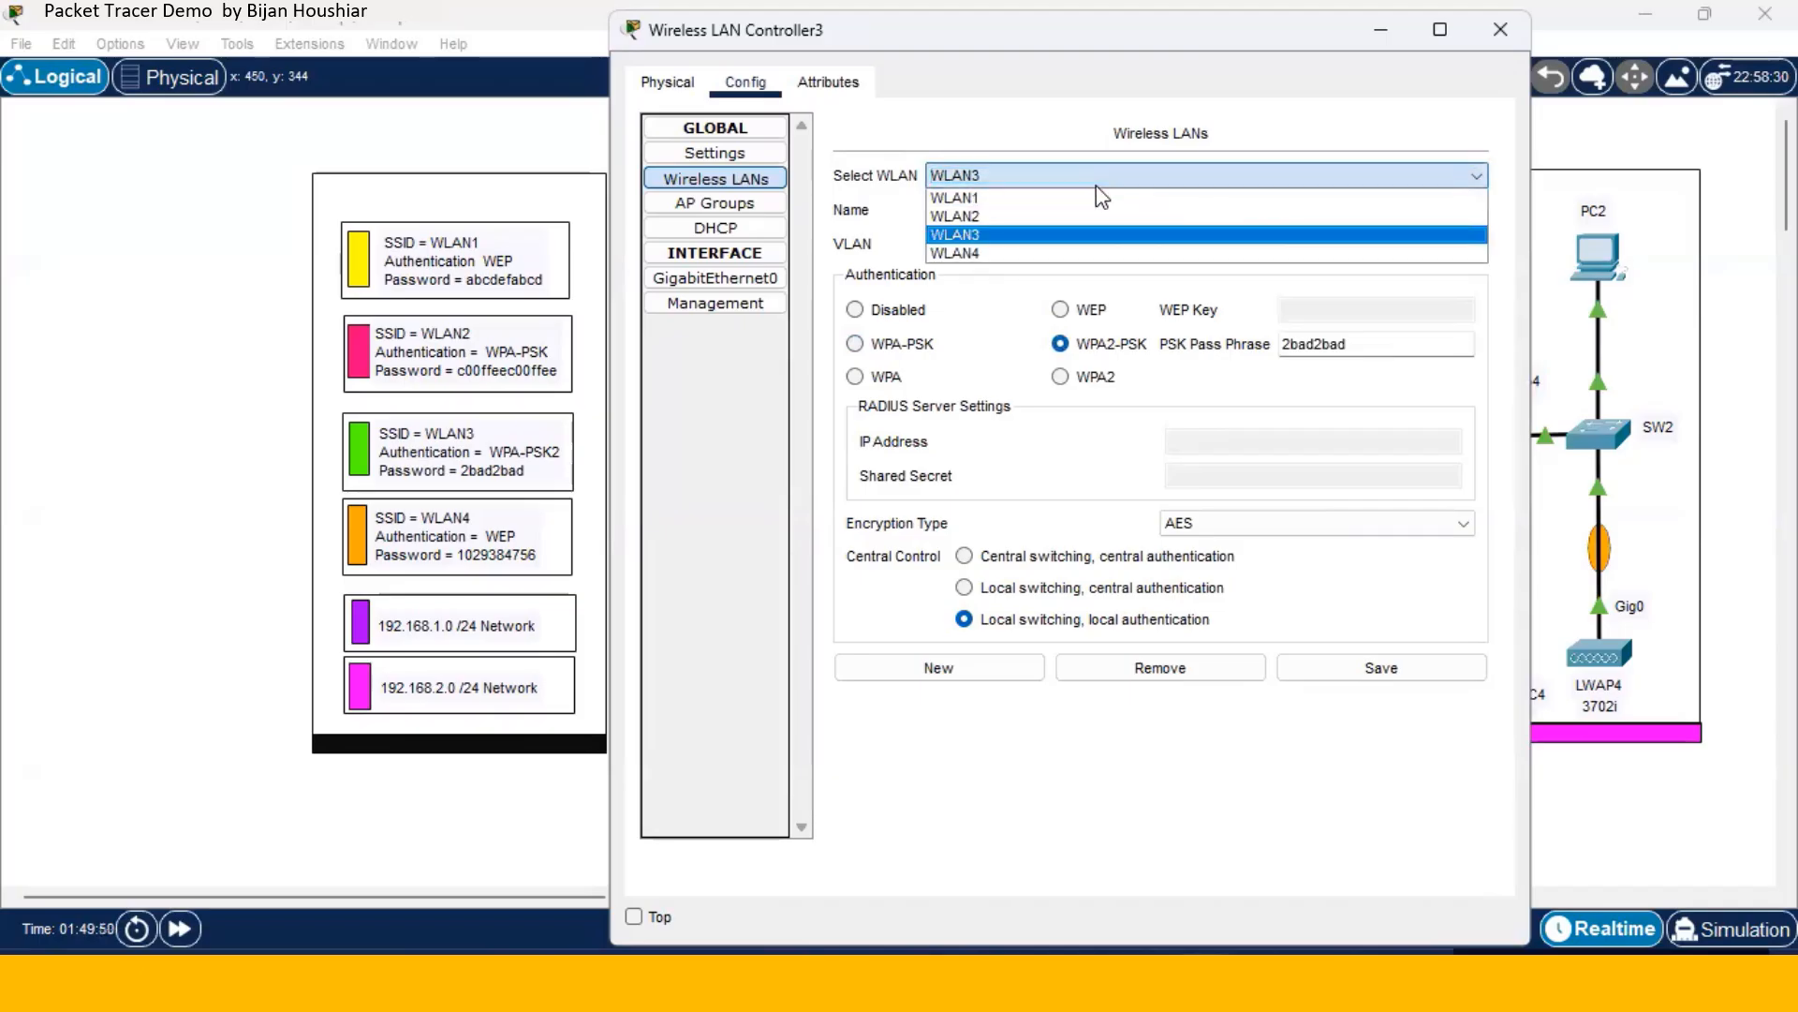
{"action": "left_click", "coordinate": [1065, 253]}
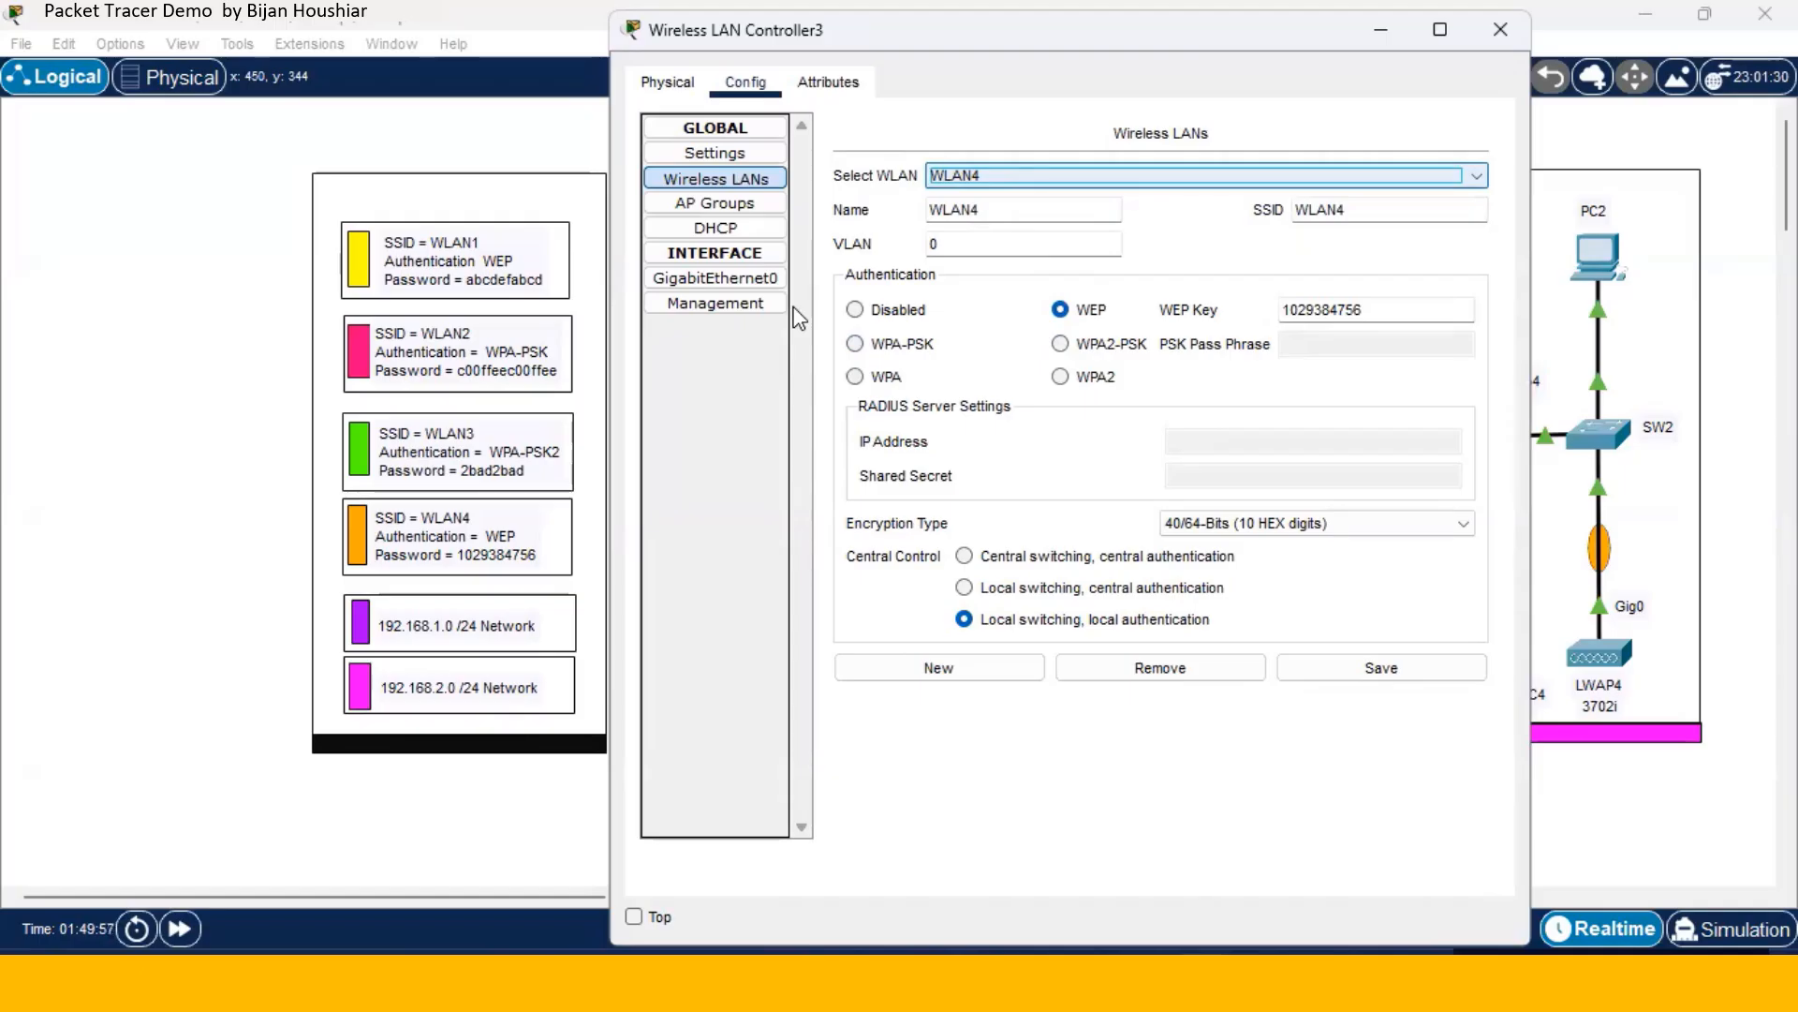
- In AP Groups, create and save group WLAN1 containing wireless LAN WLAN1 and access point LWAP1
{"action": "left_click", "coordinate": [757, 208]}
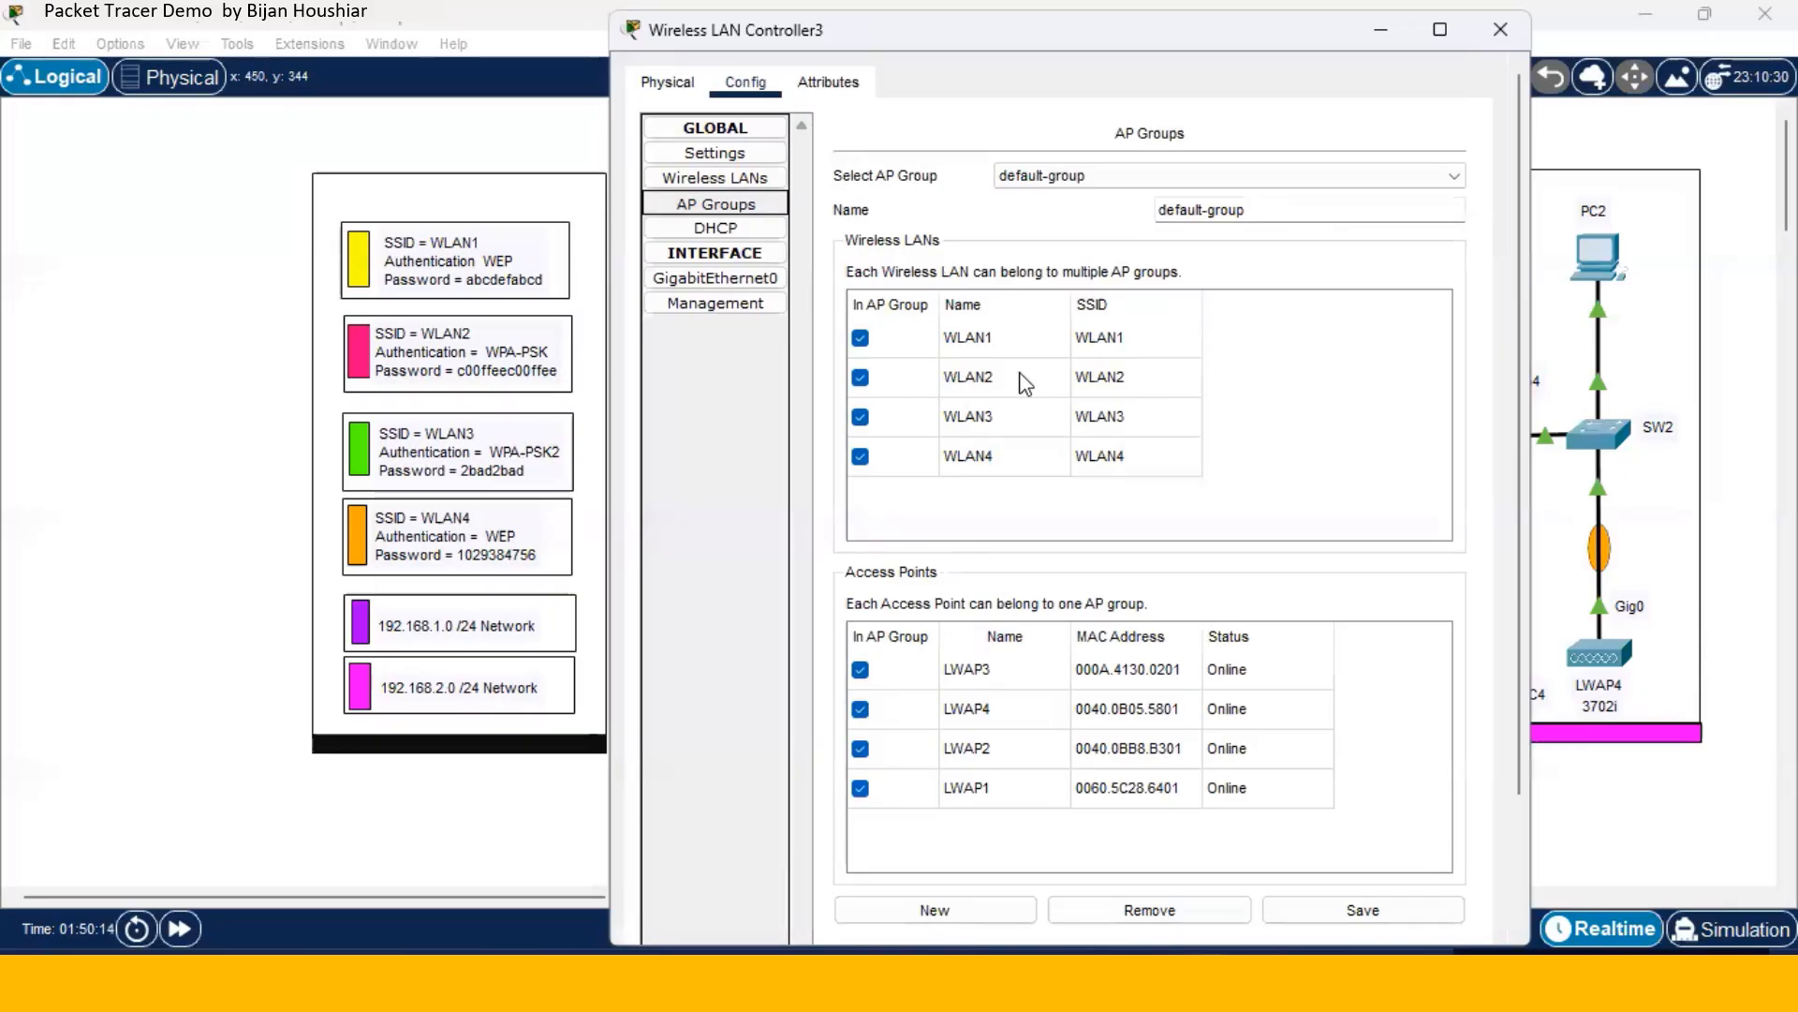
{"action": "left_click", "coordinate": [1454, 181]}
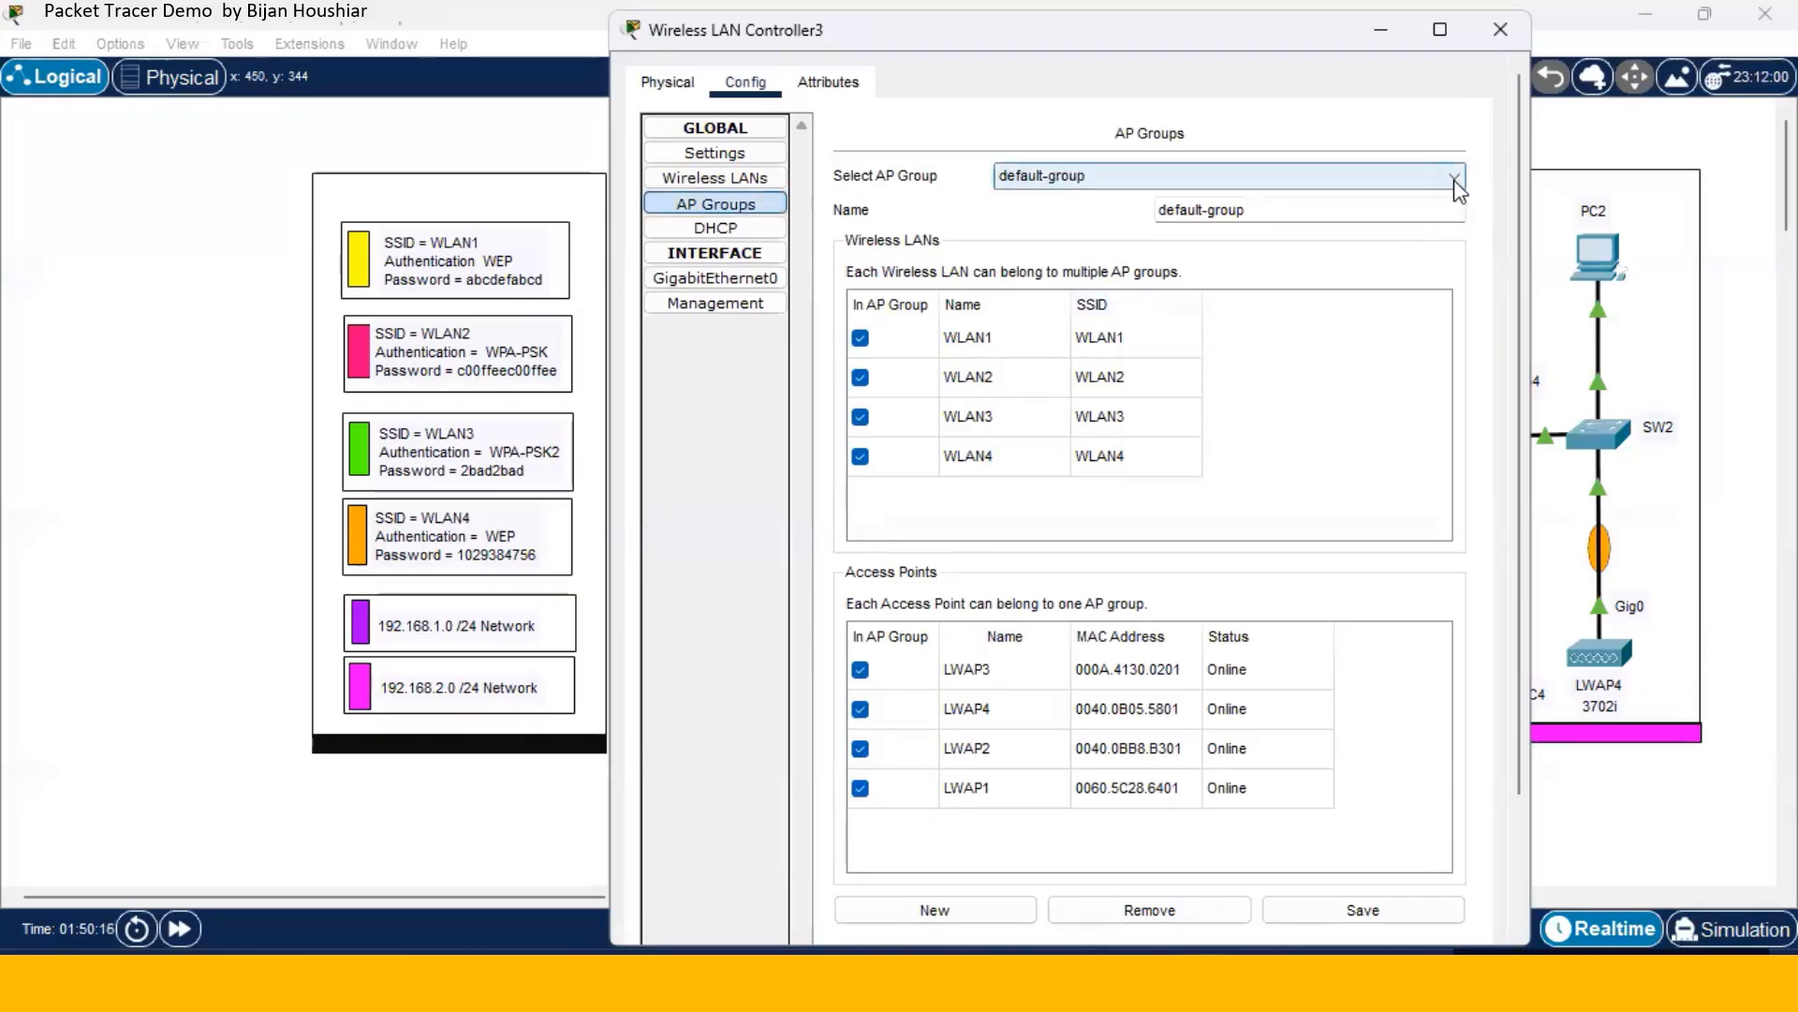
{"action": "left_click", "coordinate": [1453, 178]}
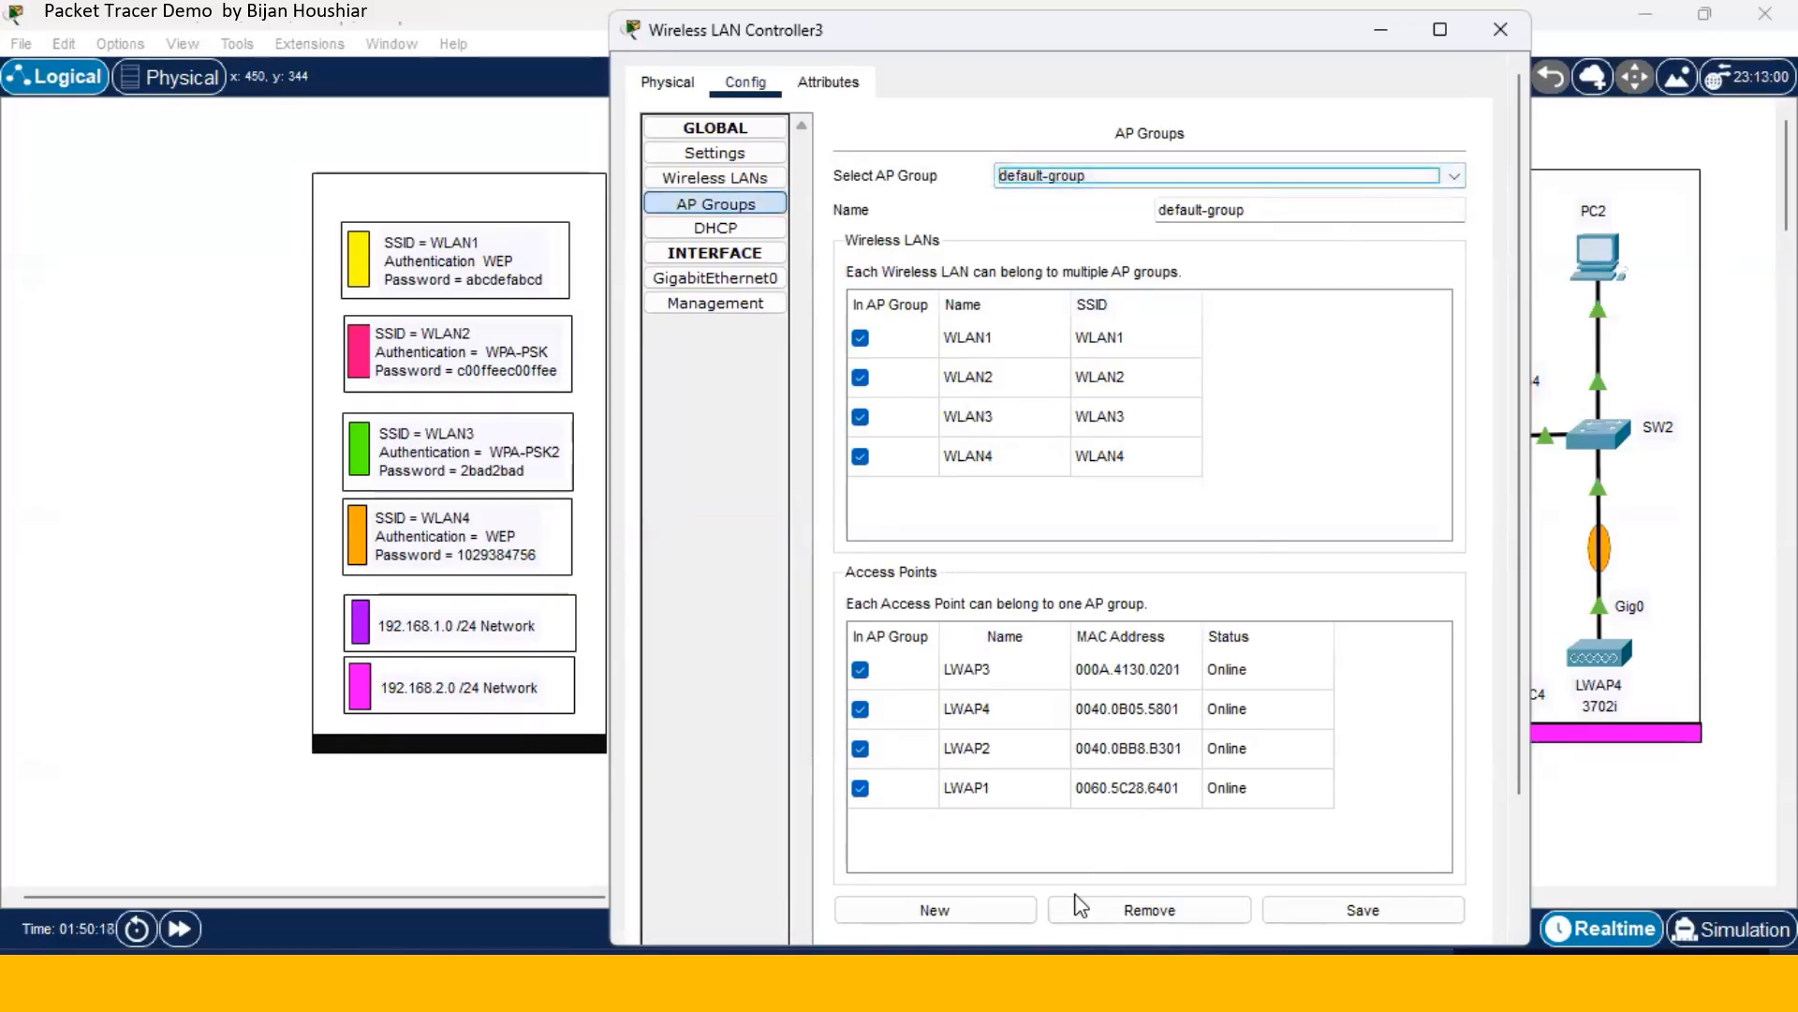
{"action": "left_click", "coordinate": [1016, 913]}
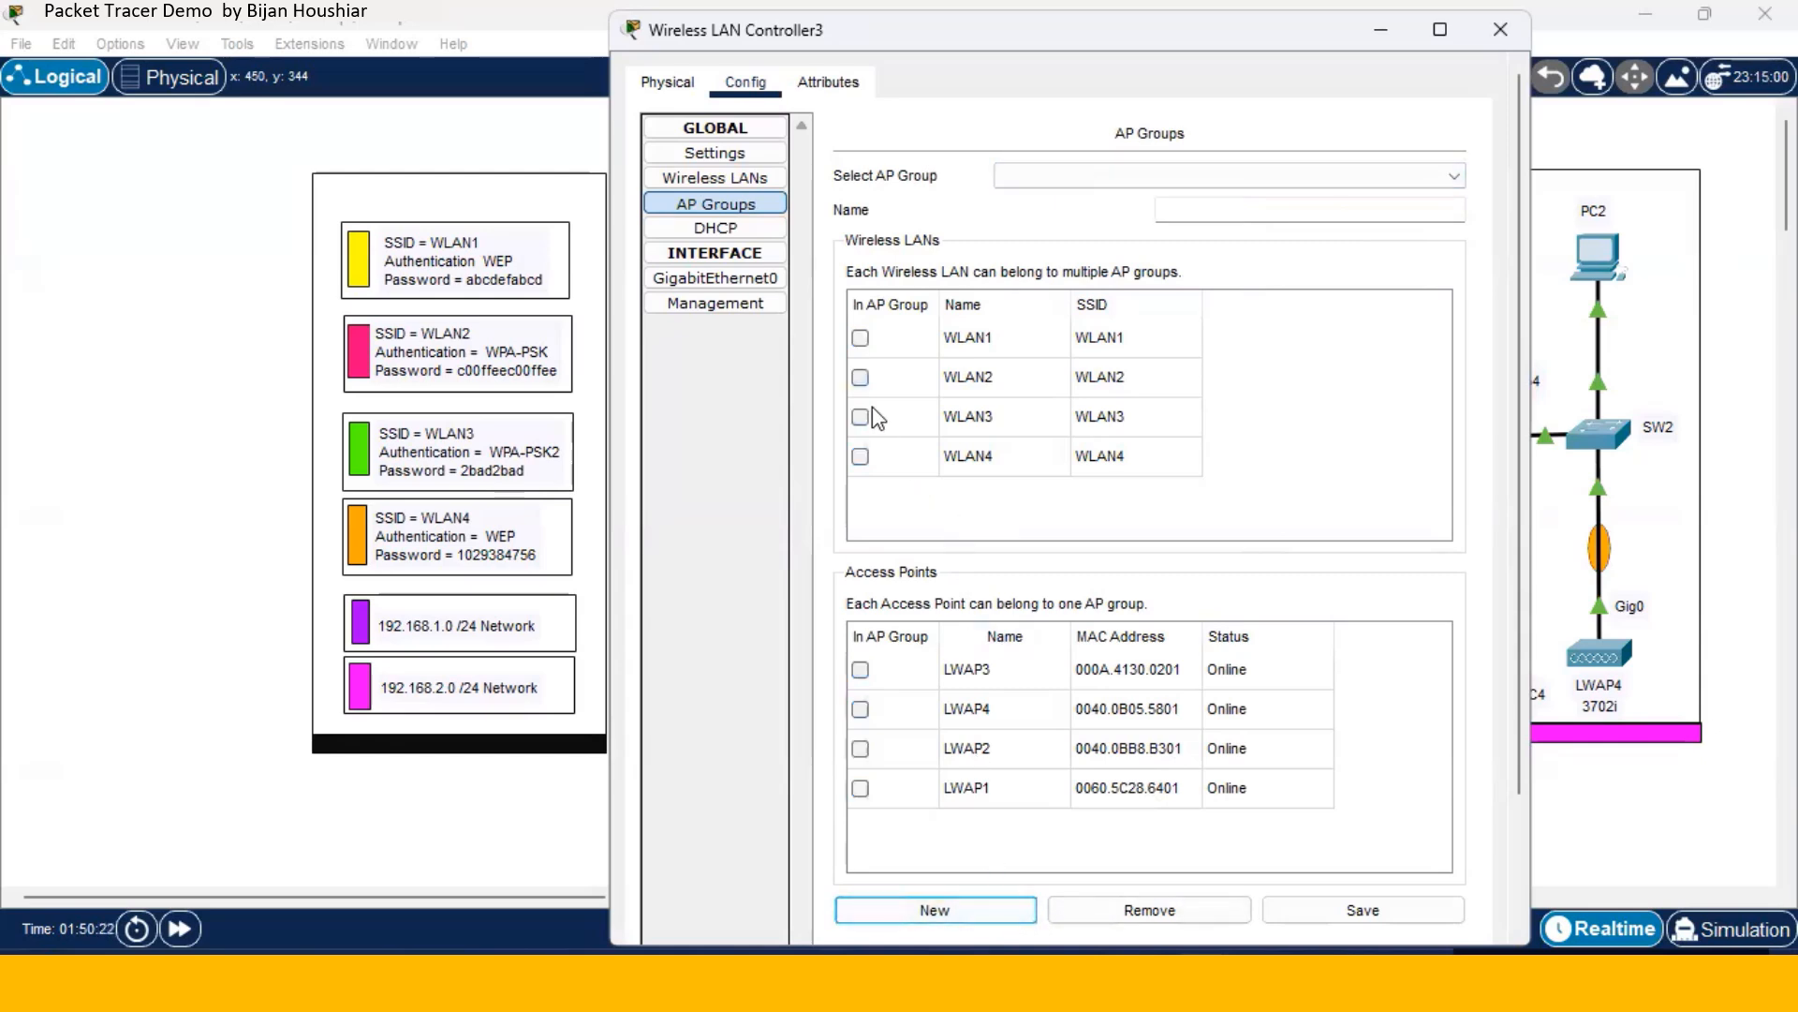
{"action": "left_click", "coordinate": [1211, 211]}
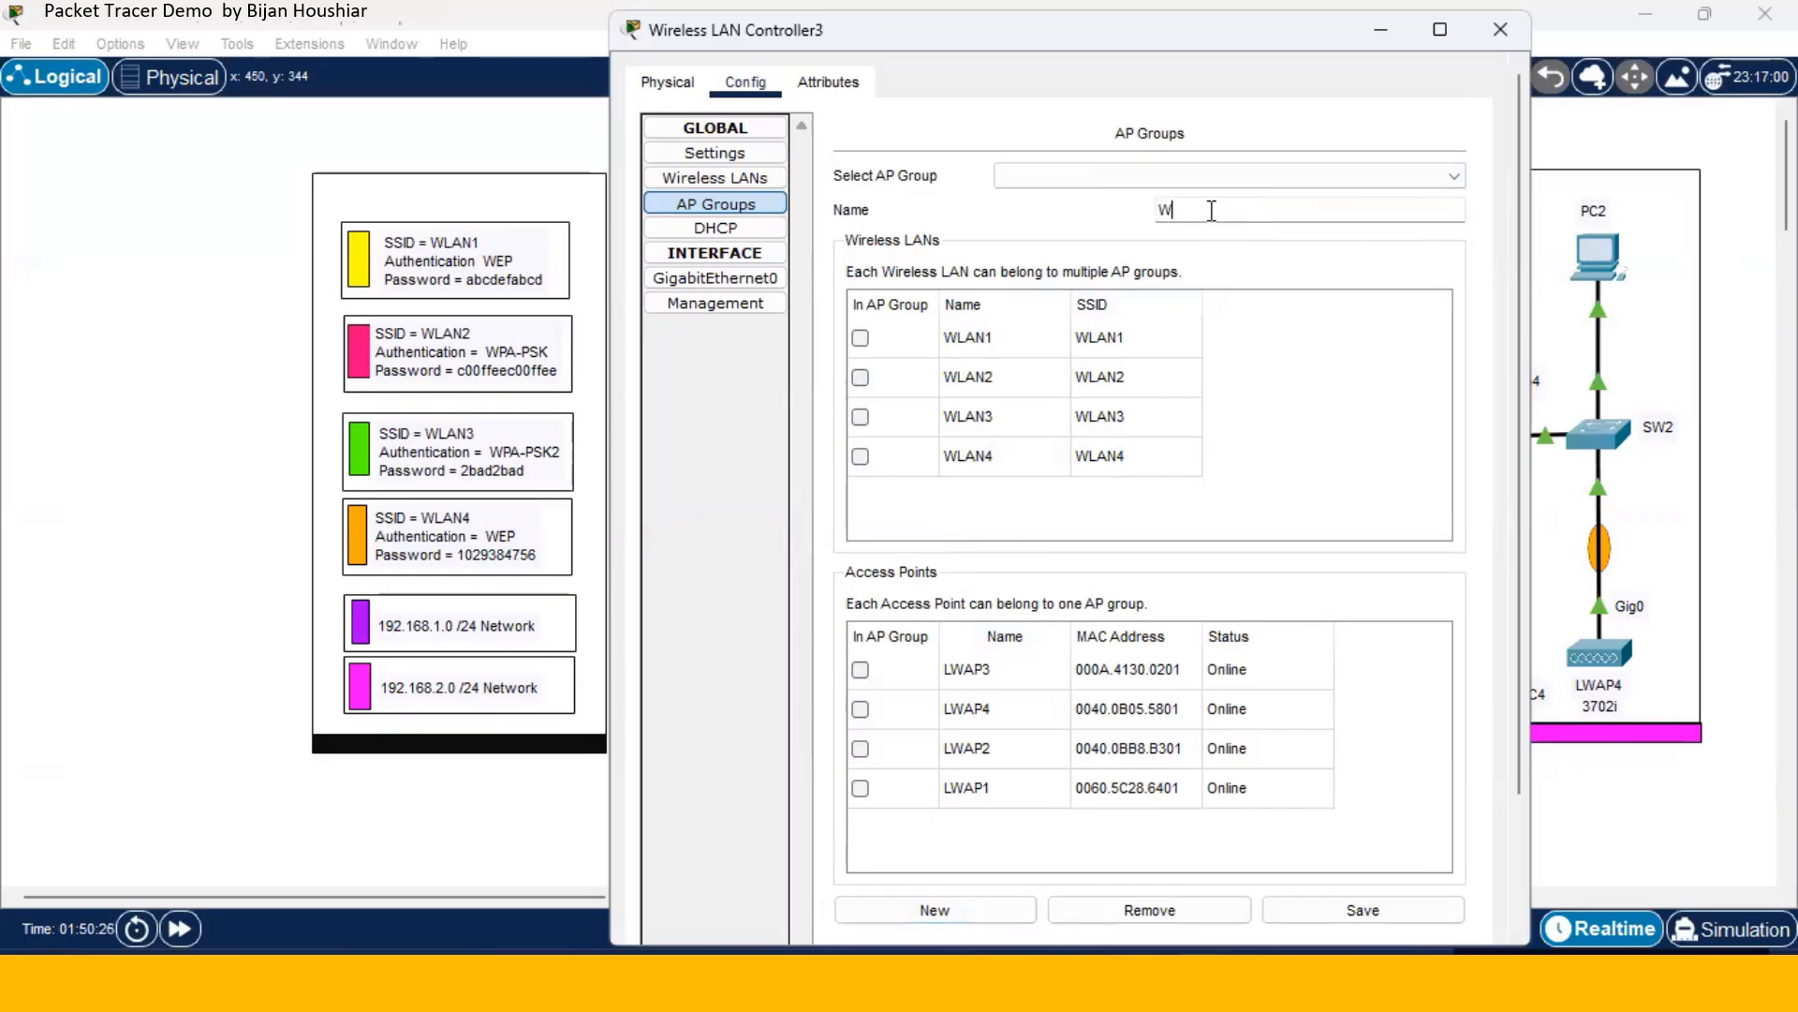
{"action": "type", "text": "WLAN1"}
{"action": "left_click", "coordinate": [860, 339]}
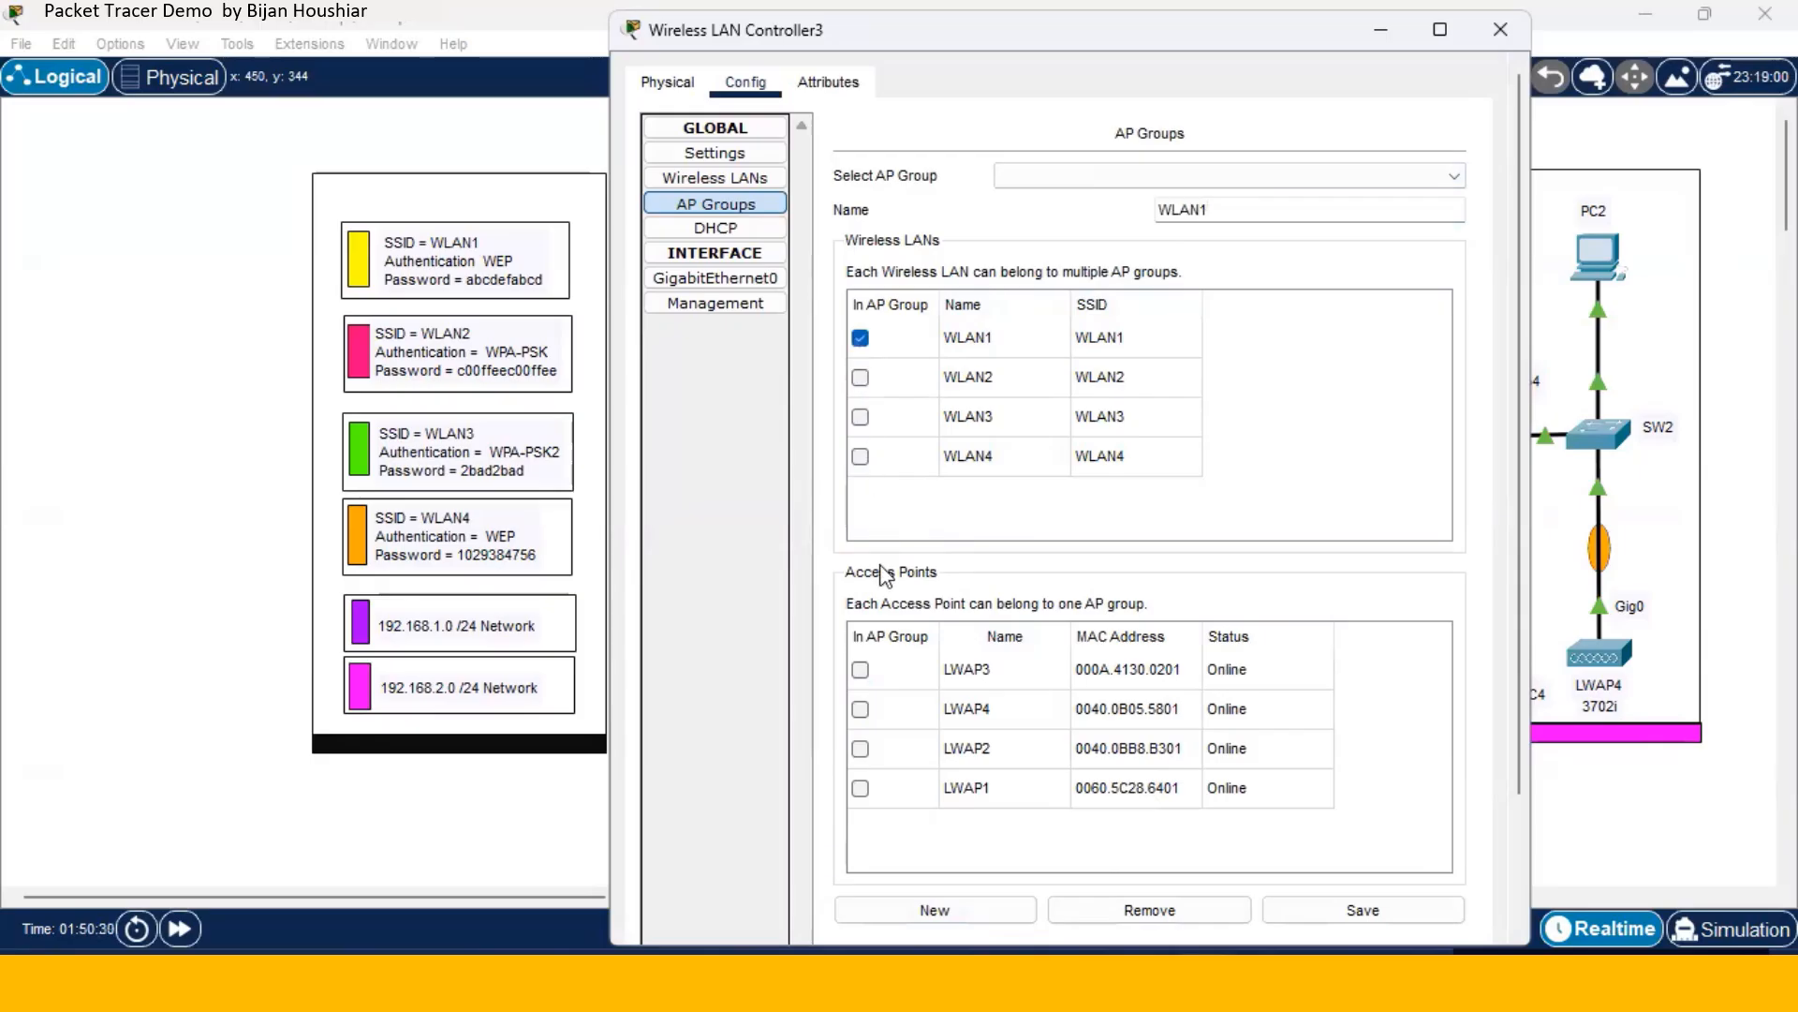
{"action": "left_click", "coordinate": [860, 789]}
{"action": "left_click", "coordinate": [1297, 911]}
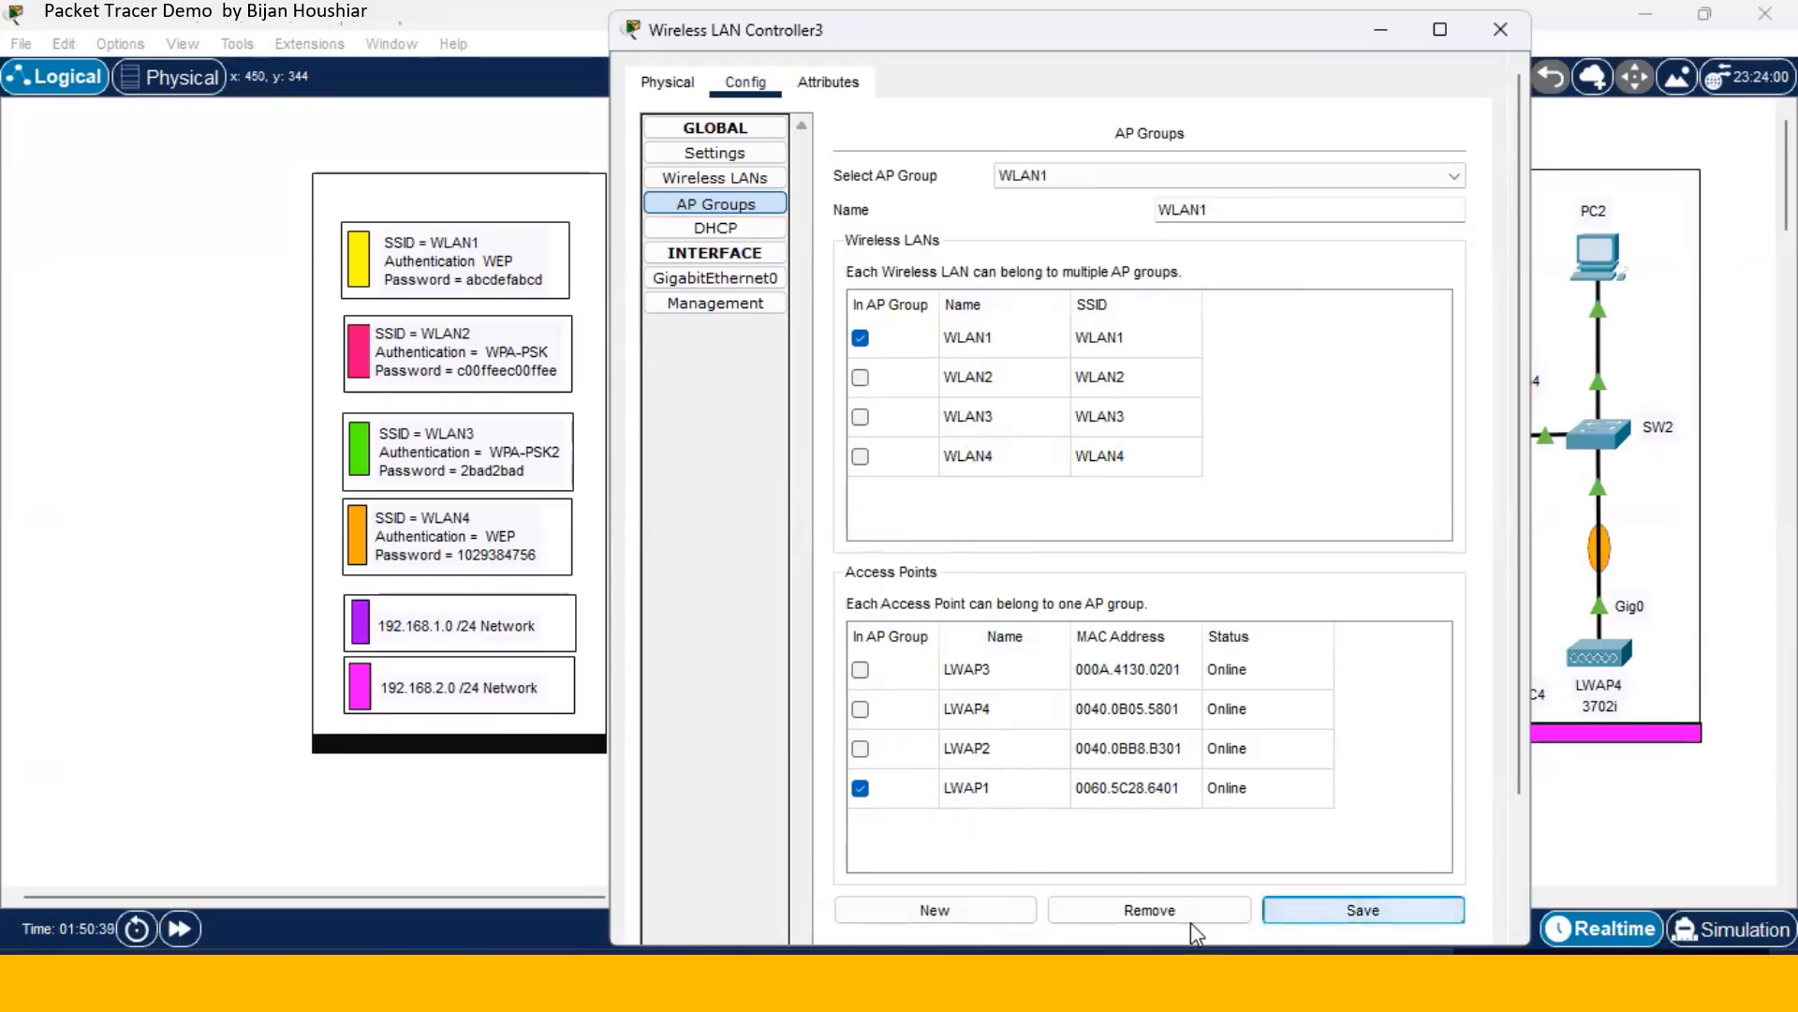
{"action": "left_click", "coordinate": [941, 911]}
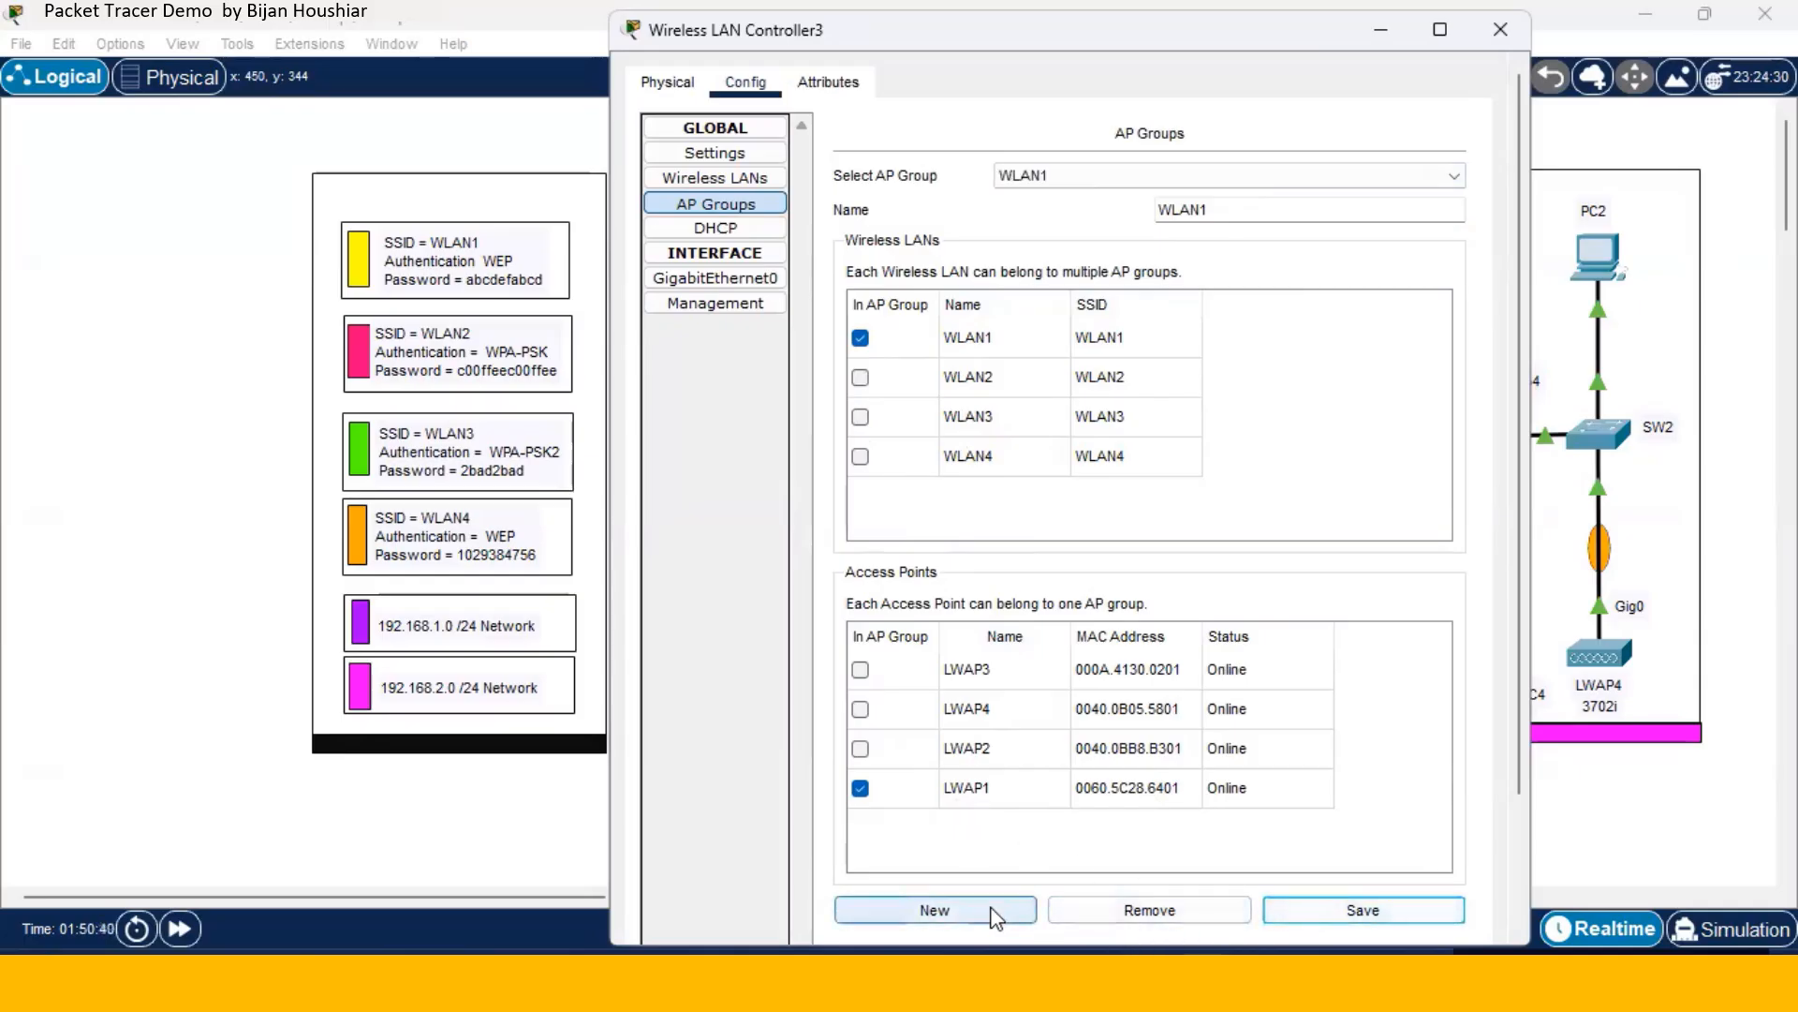
- Name the new AP group WLAN2, include WLAN2 and LWAP2, and save it
{"action": "left_click", "coordinate": [1183, 206]}
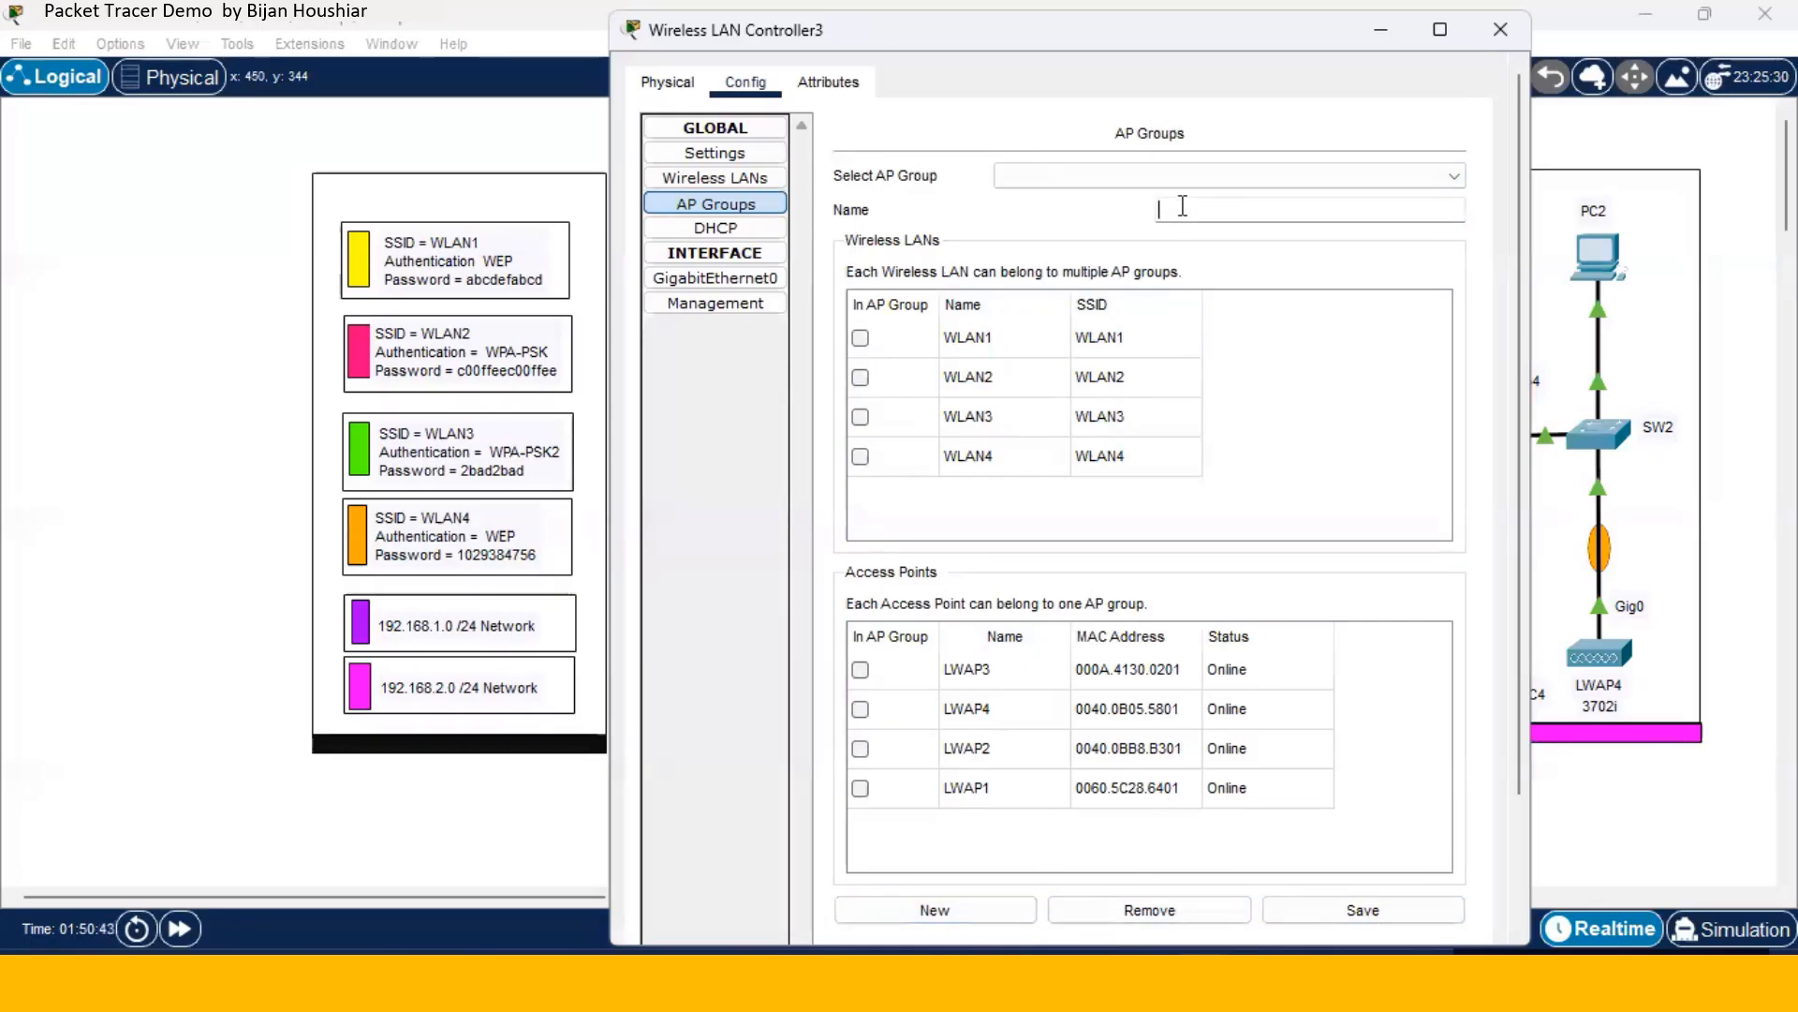
{"action": "type", "text": "WLAN2"}
{"action": "left_click", "coordinate": [860, 377]}
{"action": "left_click", "coordinate": [864, 751]}
{"action": "left_click", "coordinate": [1319, 918]}
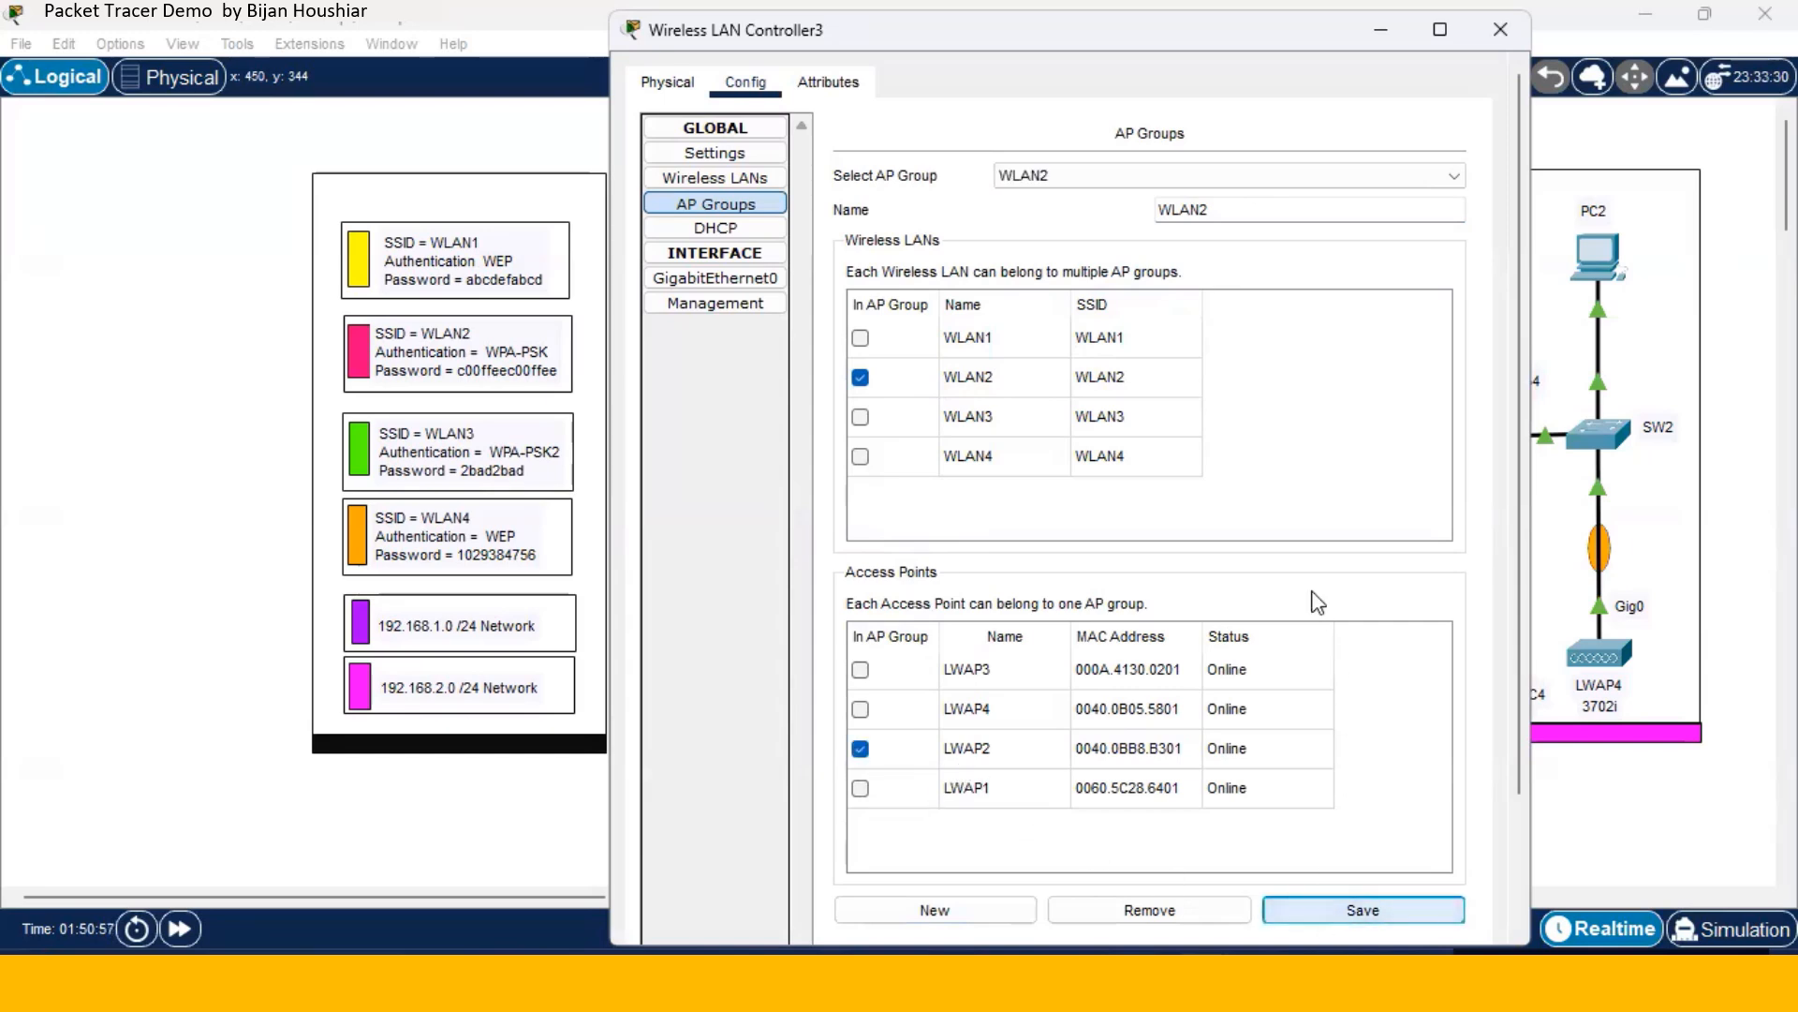
{"action": "left_click", "coordinate": [932, 909]}
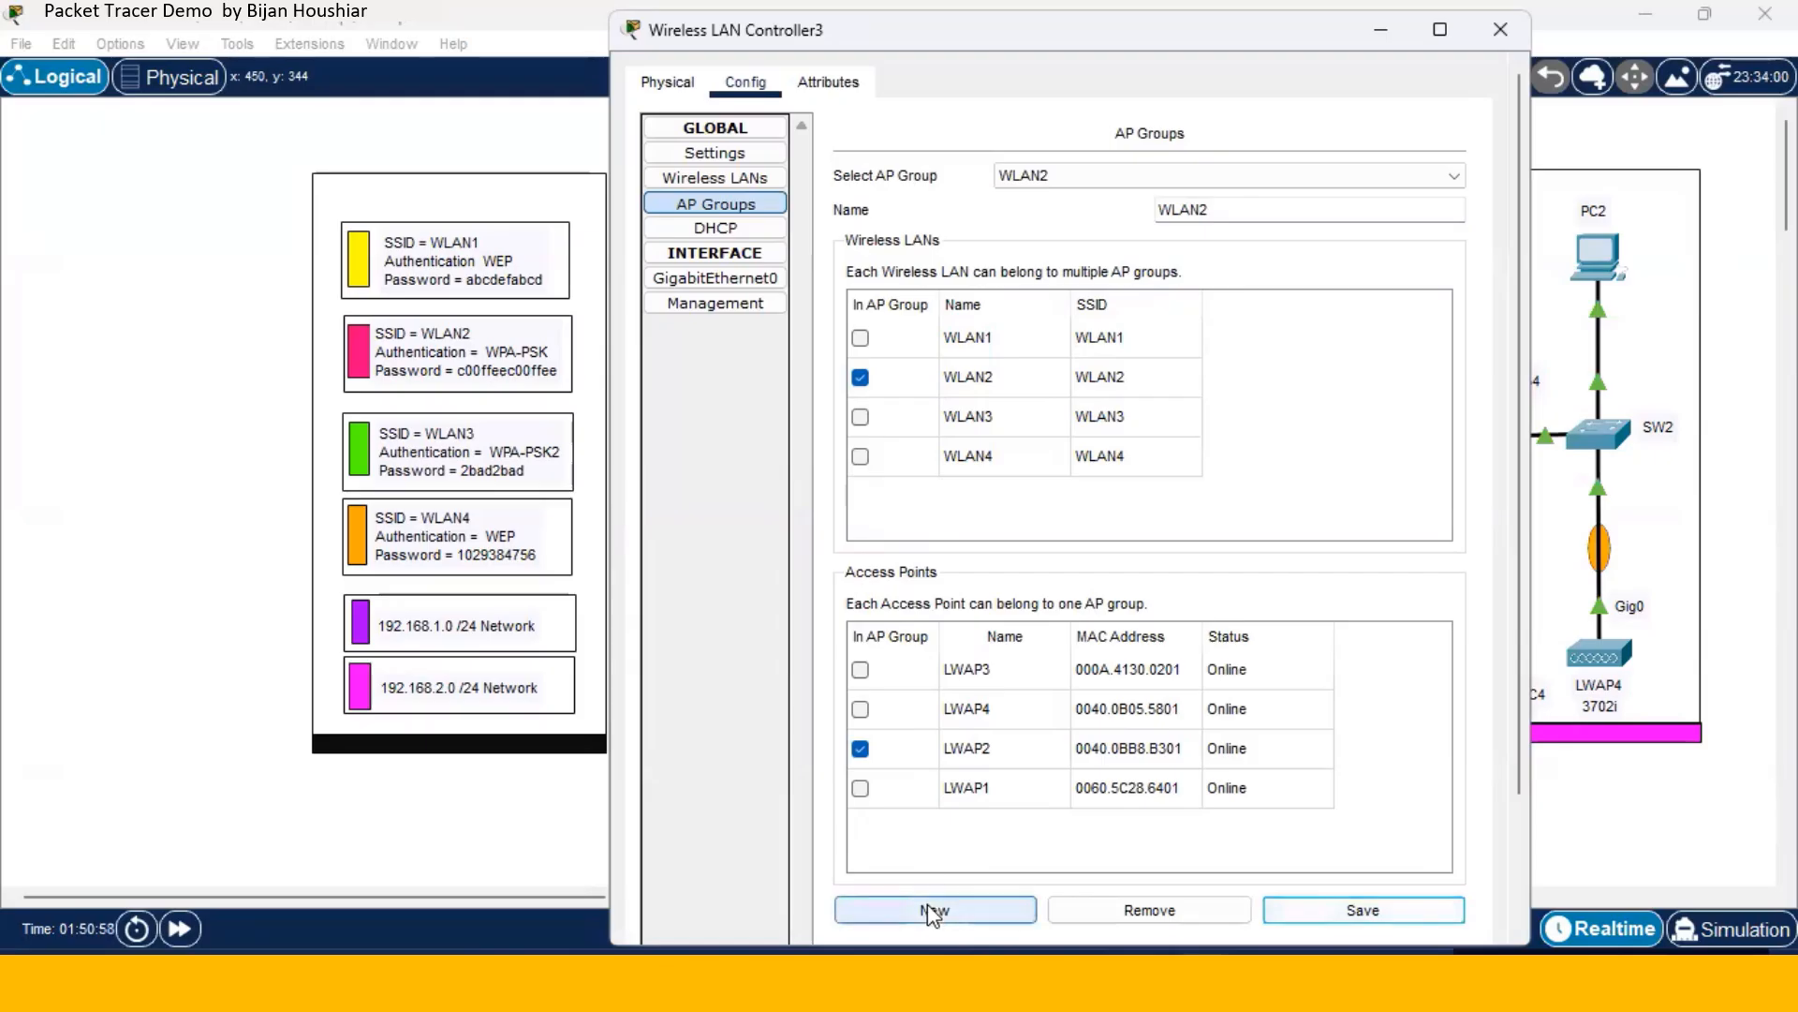
- Save AP group WLAN3 containing wireless LAN WLAN3 and access point LWAP3
{"action": "left_click", "coordinate": [1217, 210]}
{"action": "type", "text": "WL"}
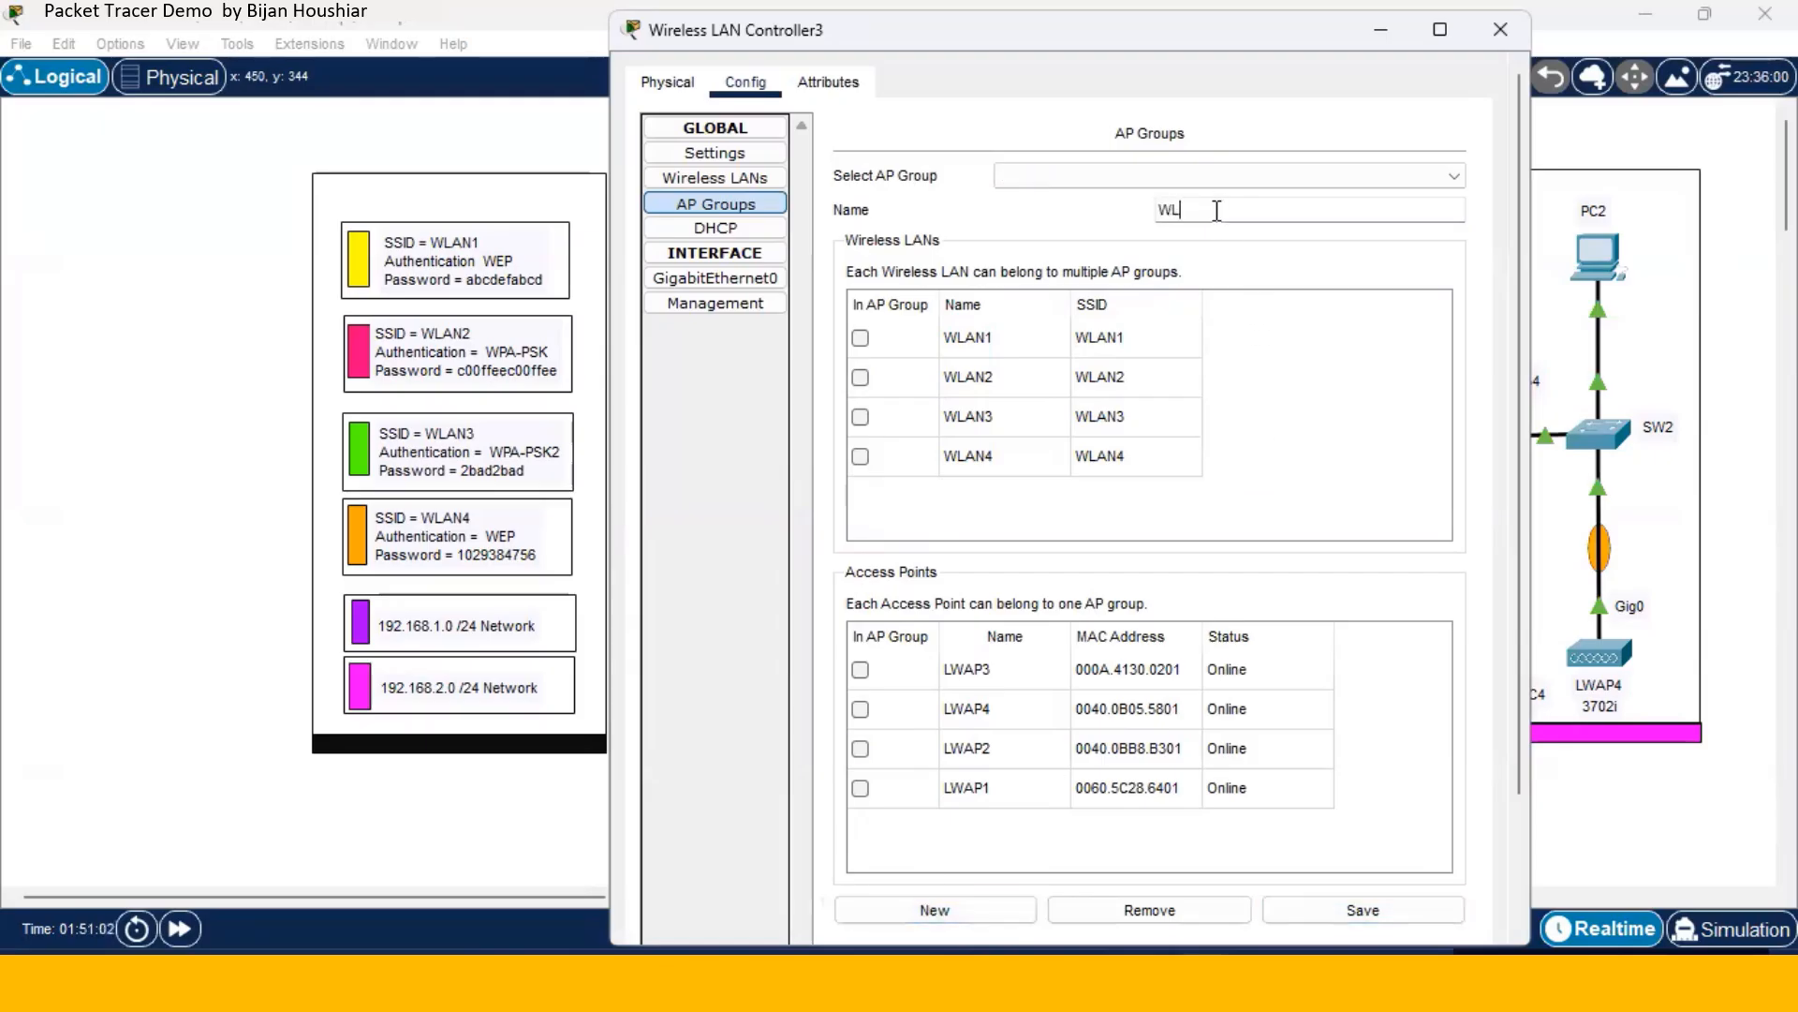
{"action": "type", "text": "AN3"}
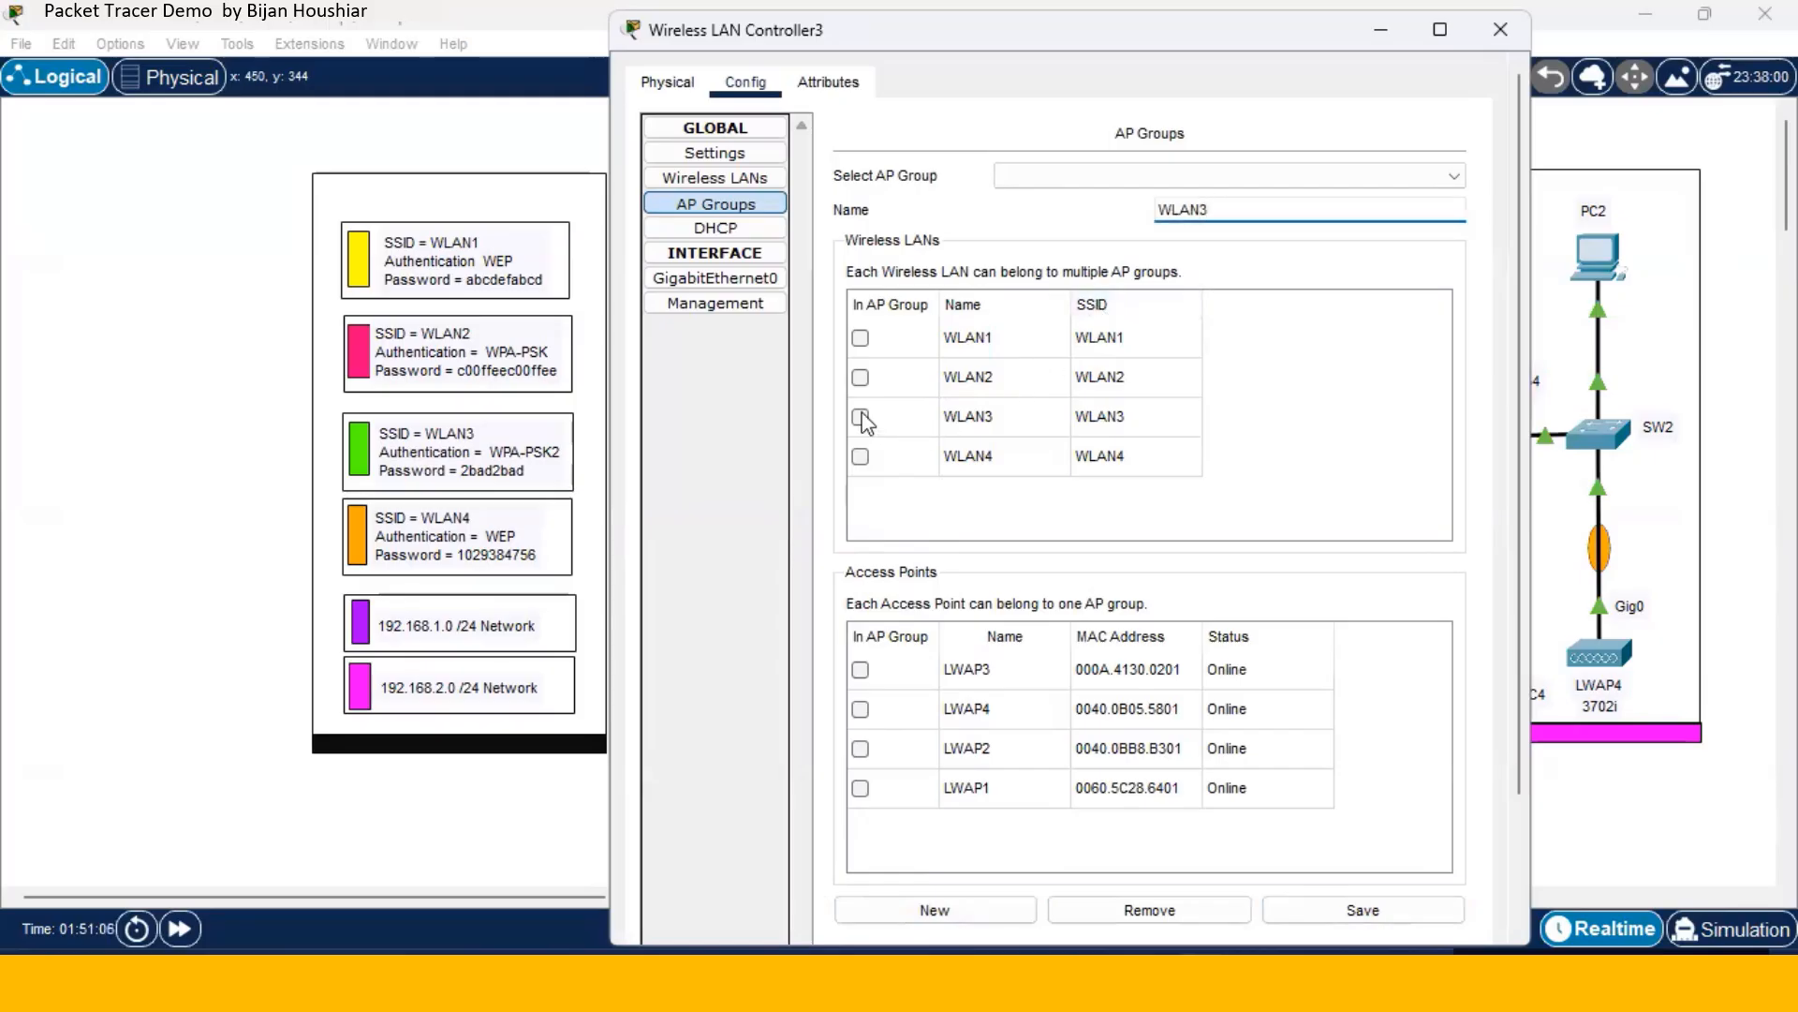
{"action": "left_click", "coordinate": [860, 417]}
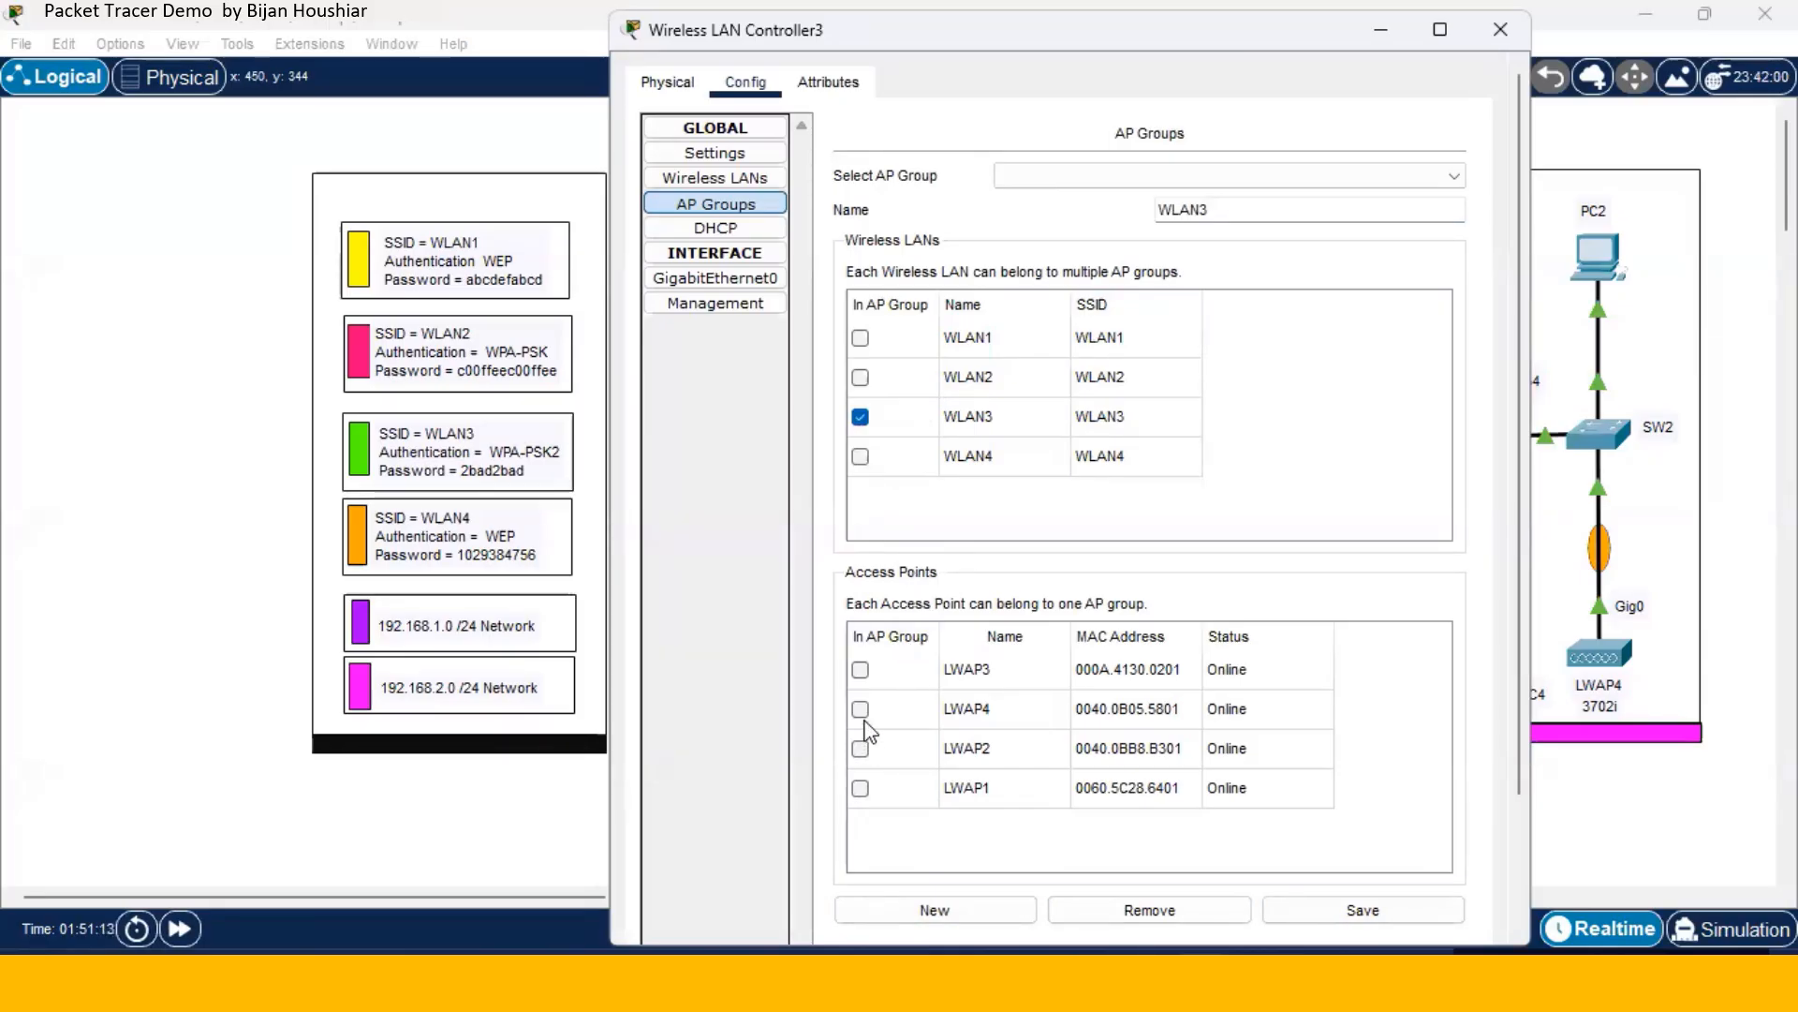
{"action": "left_click", "coordinate": [860, 669]}
{"action": "left_click", "coordinate": [1316, 916]}
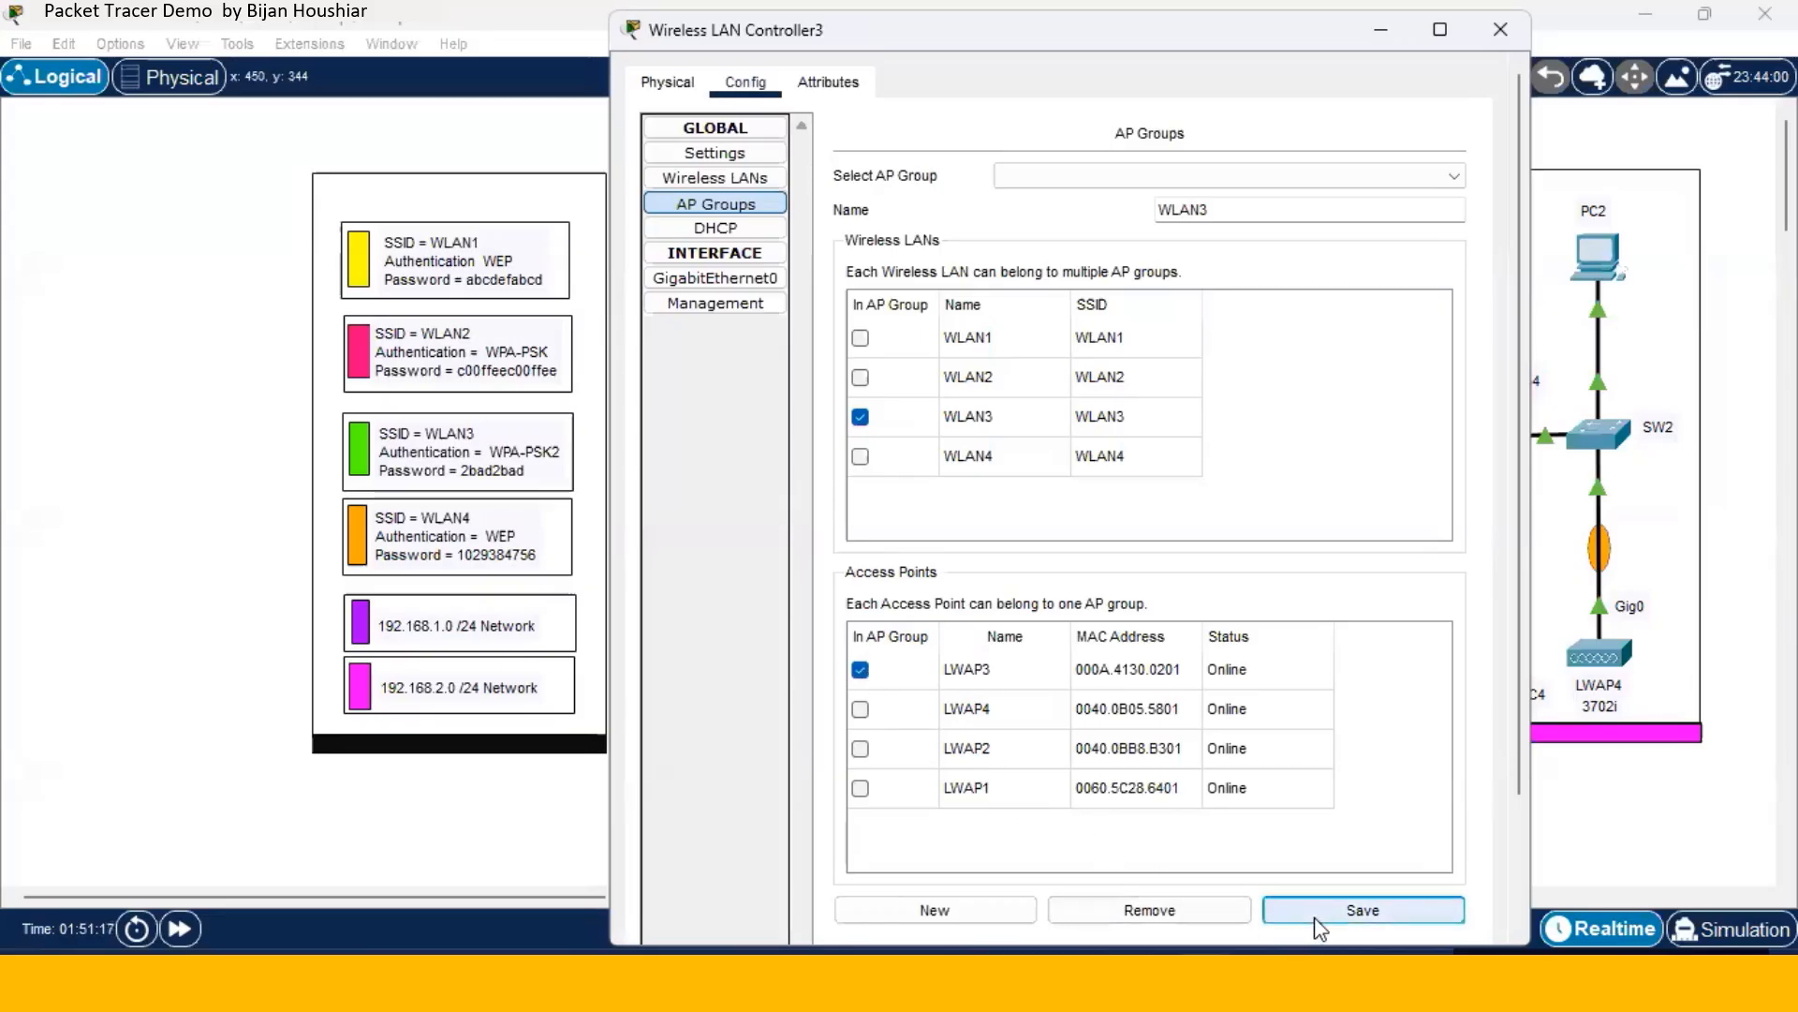
- Add and save AP group WLAN4 containing wireless LAN WLAN4 and access point LWAP4
{"action": "left_click", "coordinate": [961, 914]}
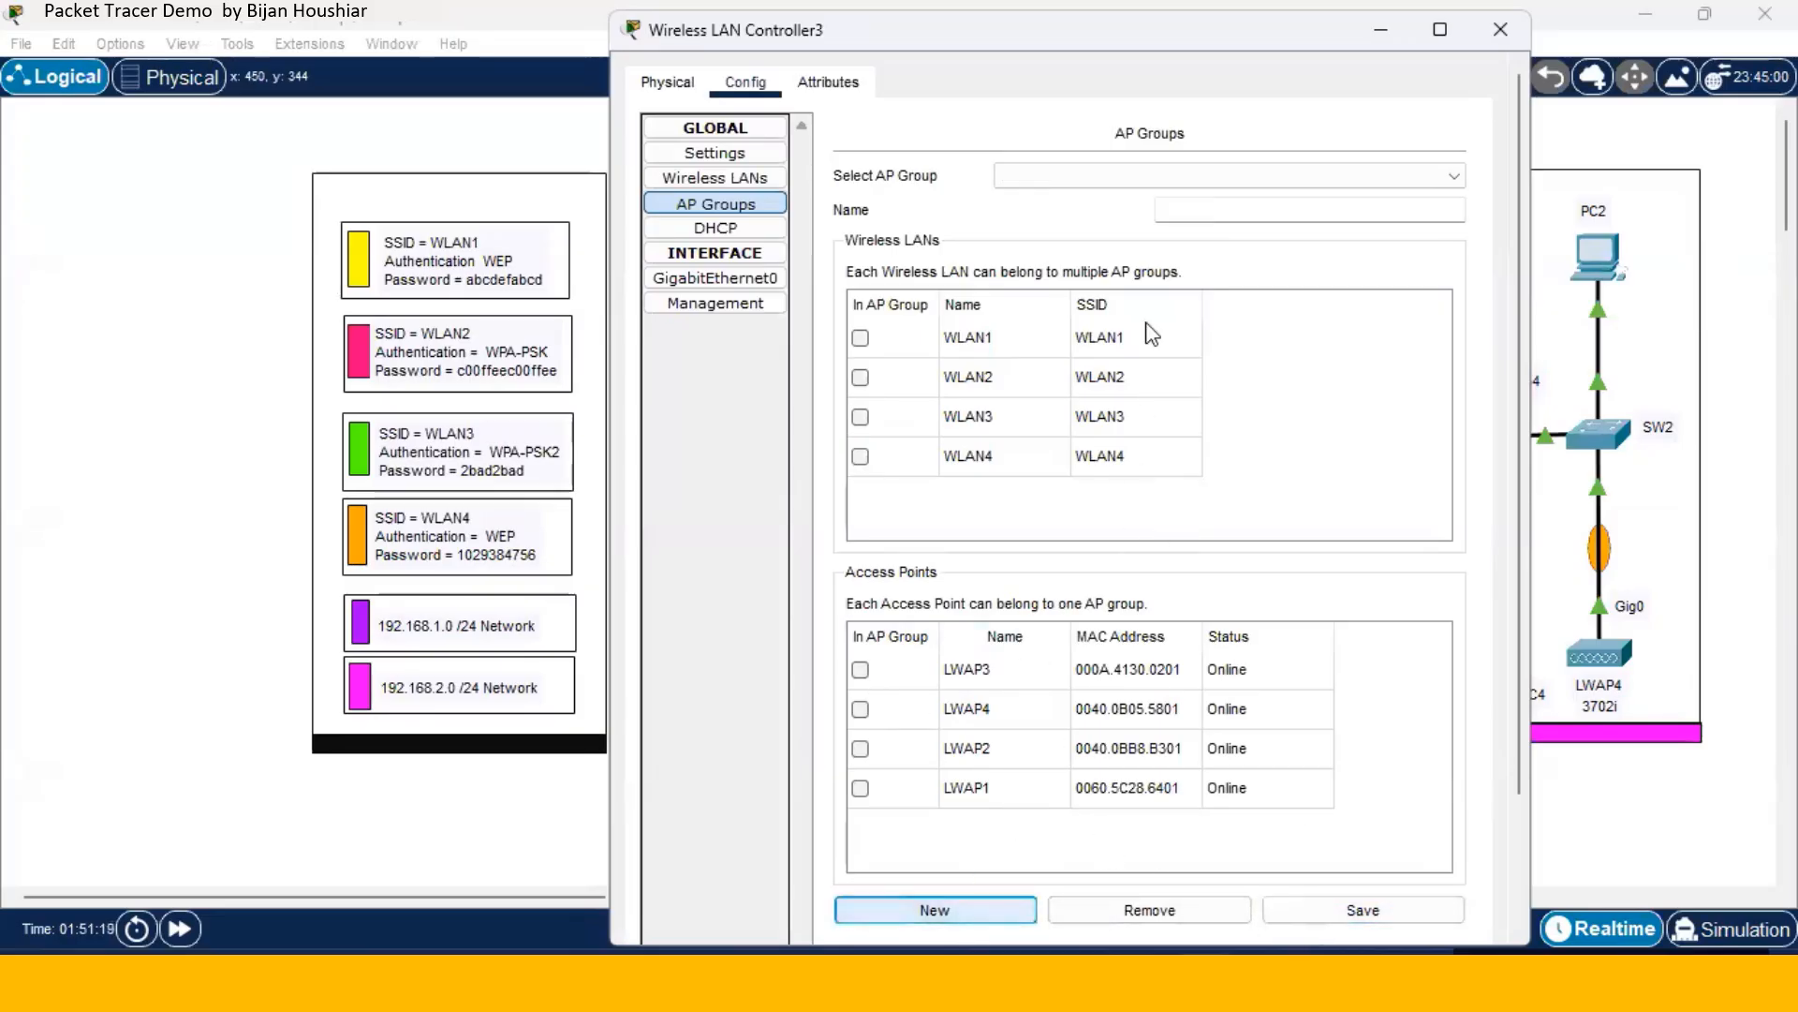
{"action": "left_click", "coordinate": [1172, 211]}
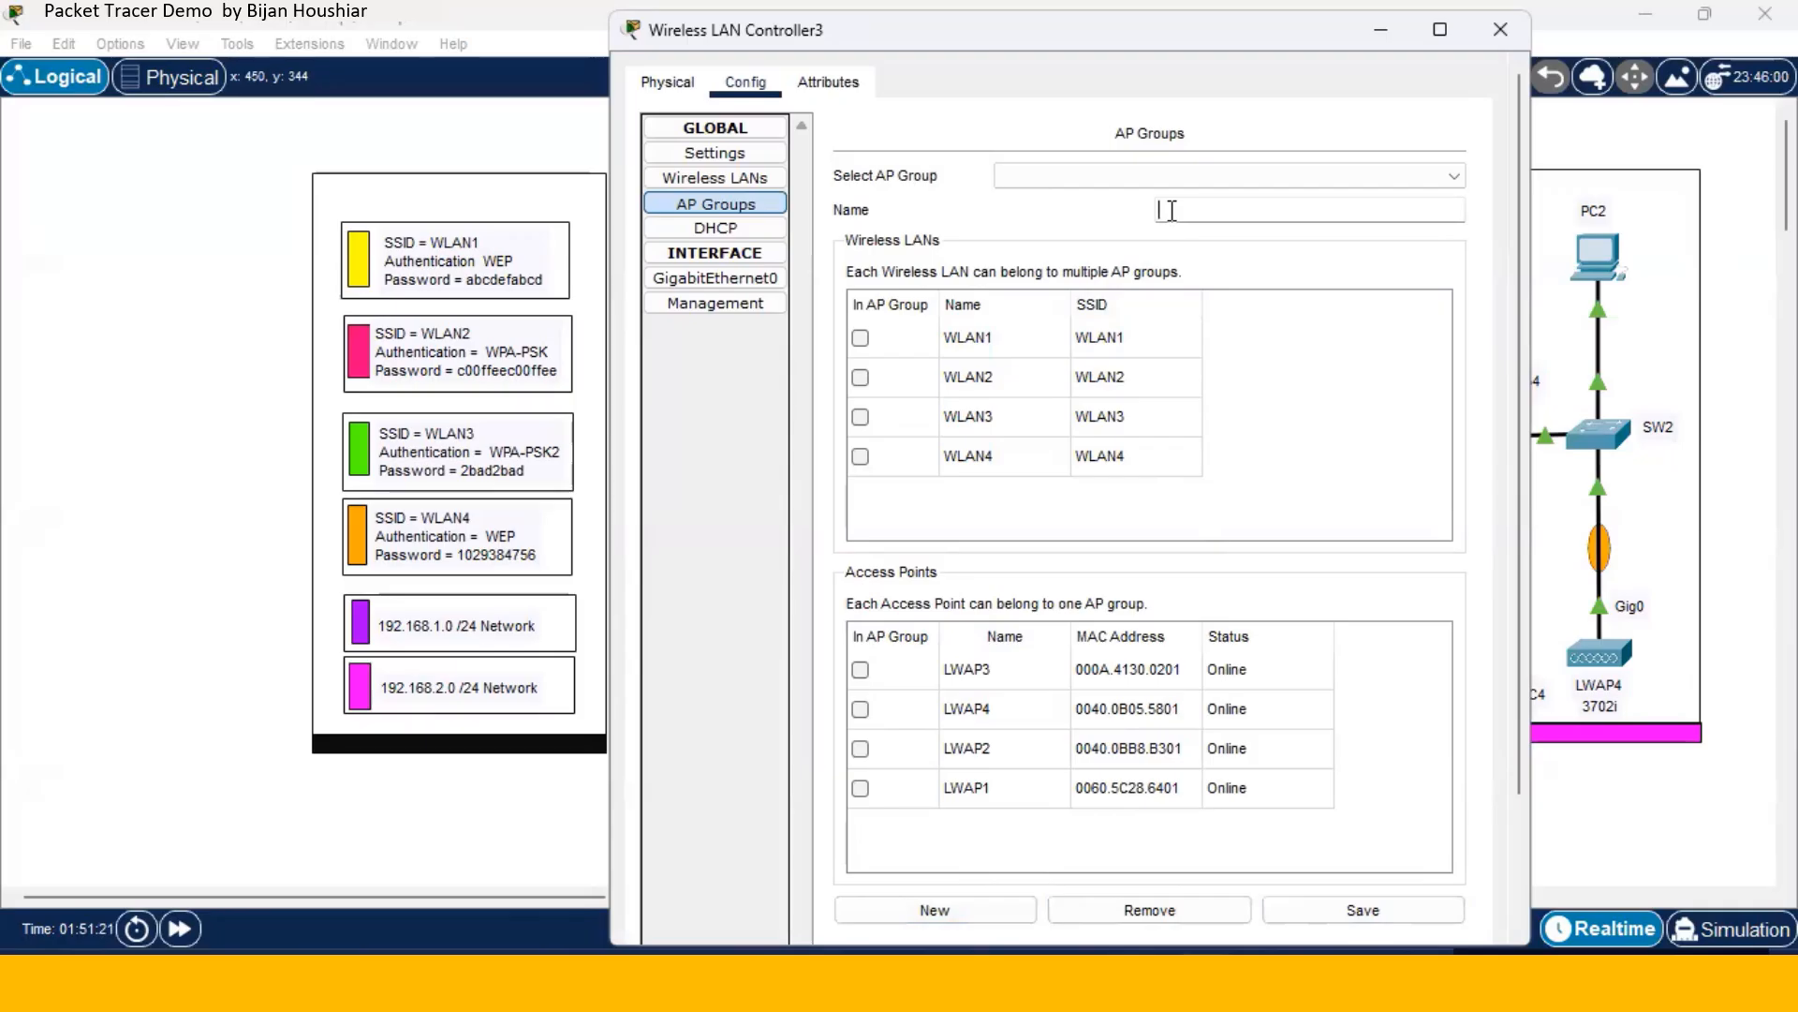
{"action": "type", "text": "WLAN4"}
{"action": "left_click", "coordinate": [860, 456]}
{"action": "left_click", "coordinate": [860, 709]}
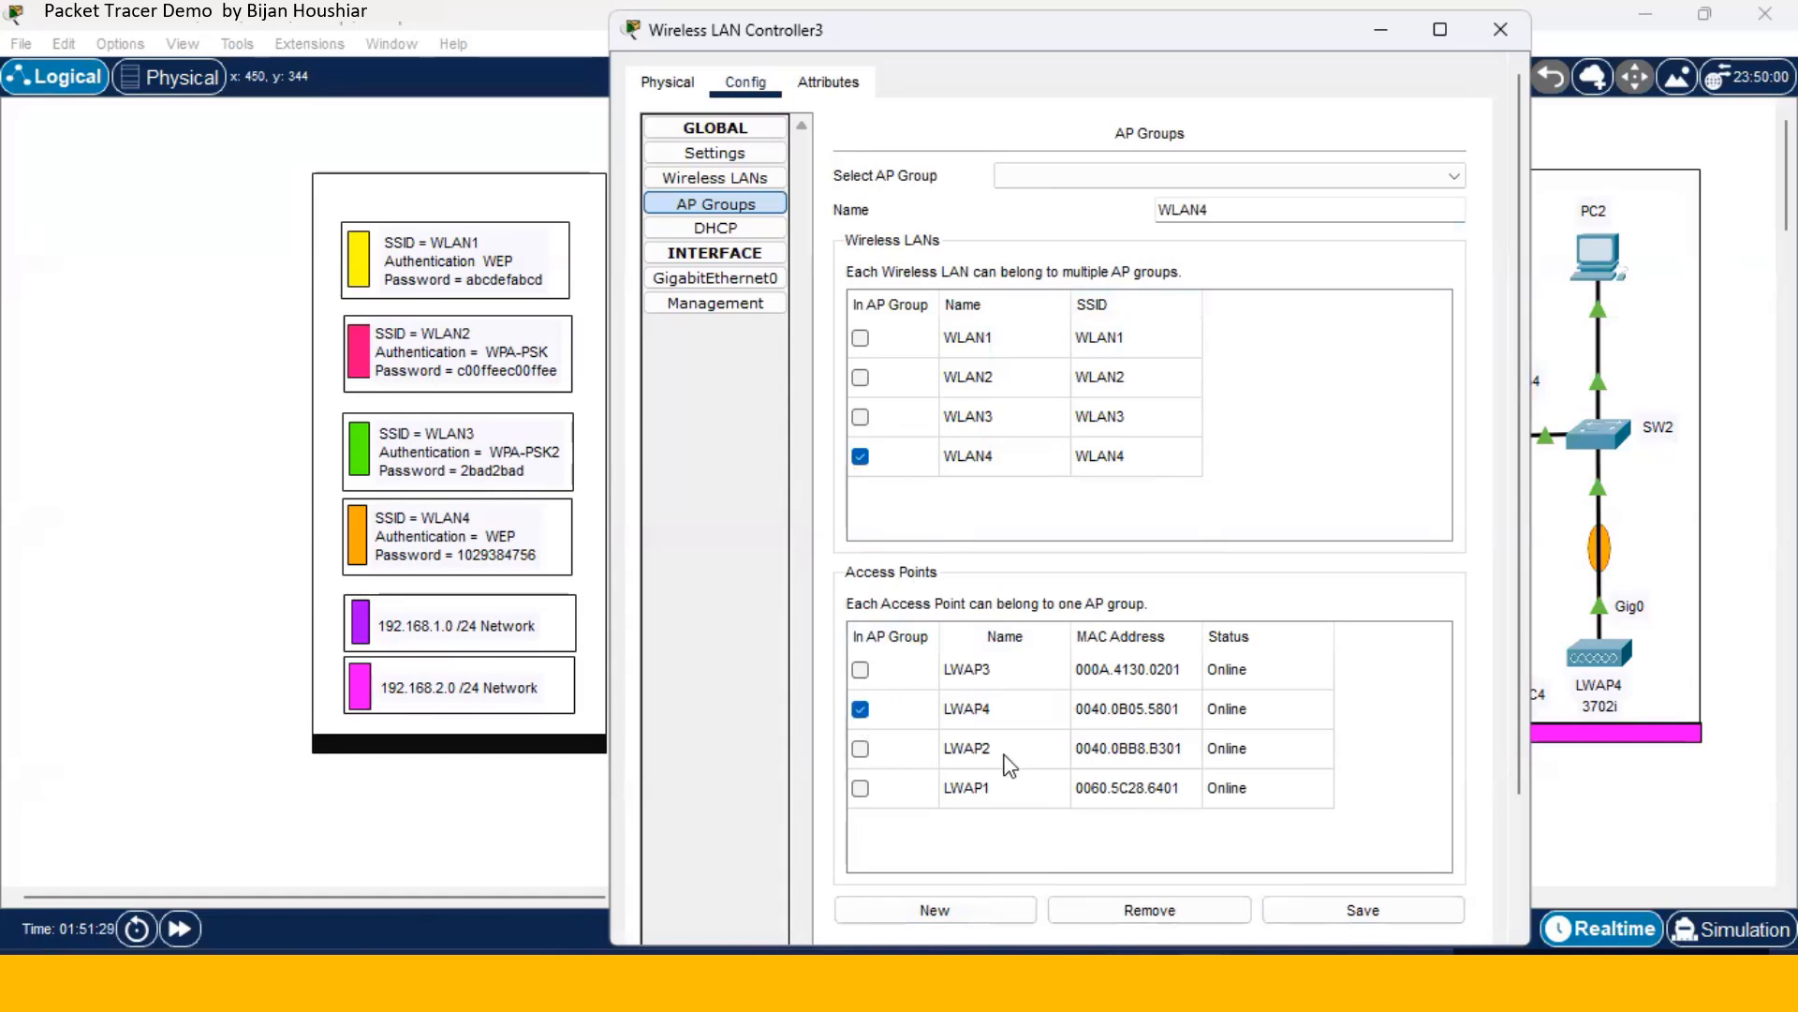
{"action": "left_click", "coordinate": [1323, 923]}
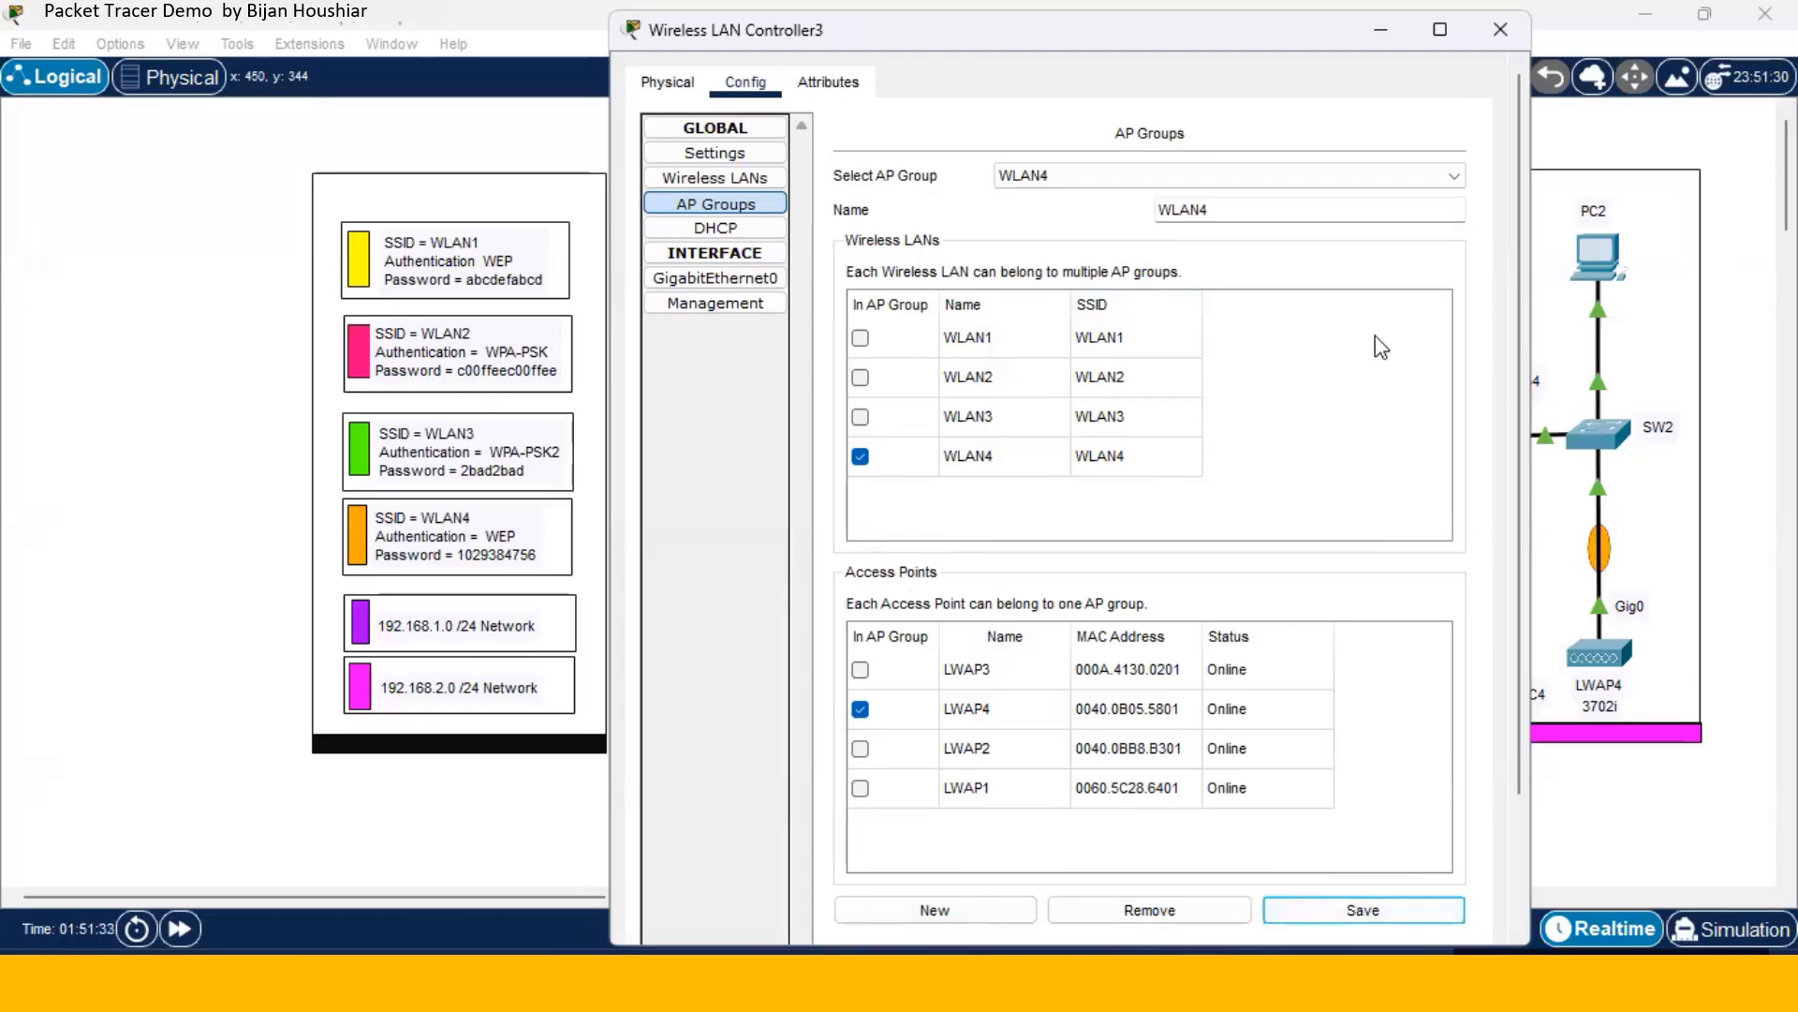
- Step through AP groups WLAN1, WLAN2 and WLAN3, ending on WLAN4 with WLAN4 and LWAP4 ticked
{"action": "left_click", "coordinate": [1456, 178]}
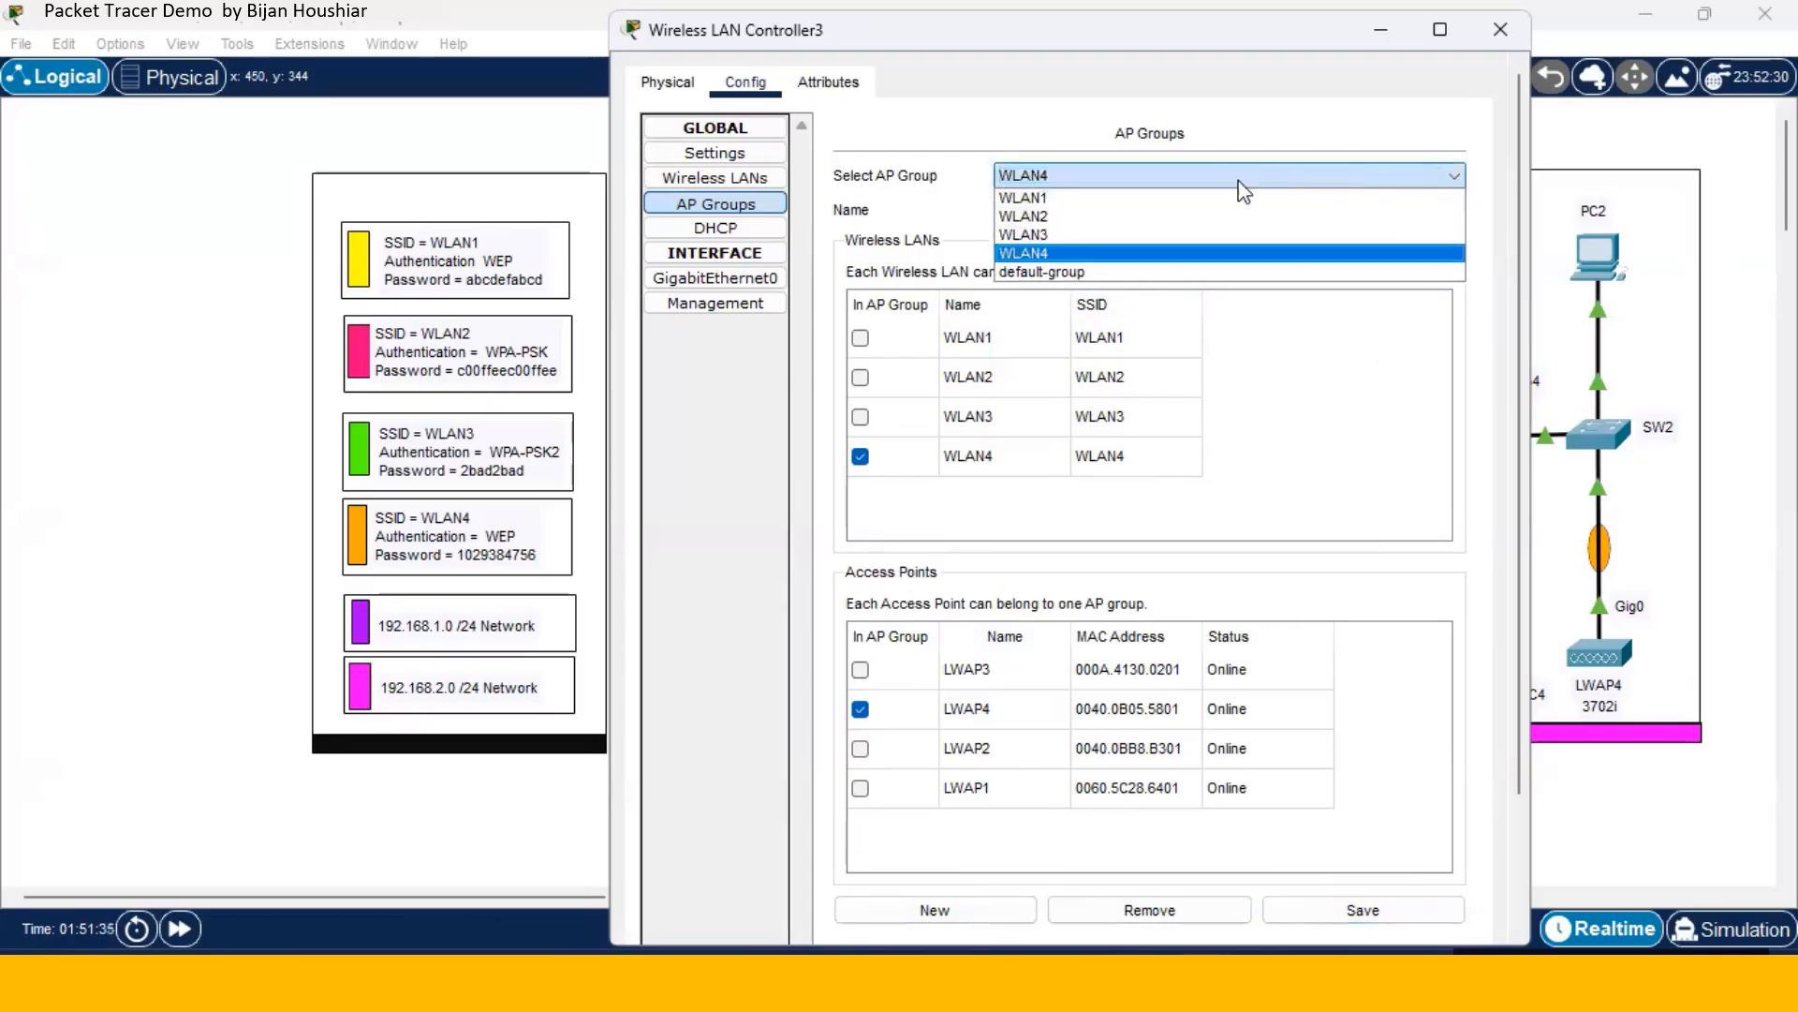
{"action": "left_click", "coordinate": [1185, 198]}
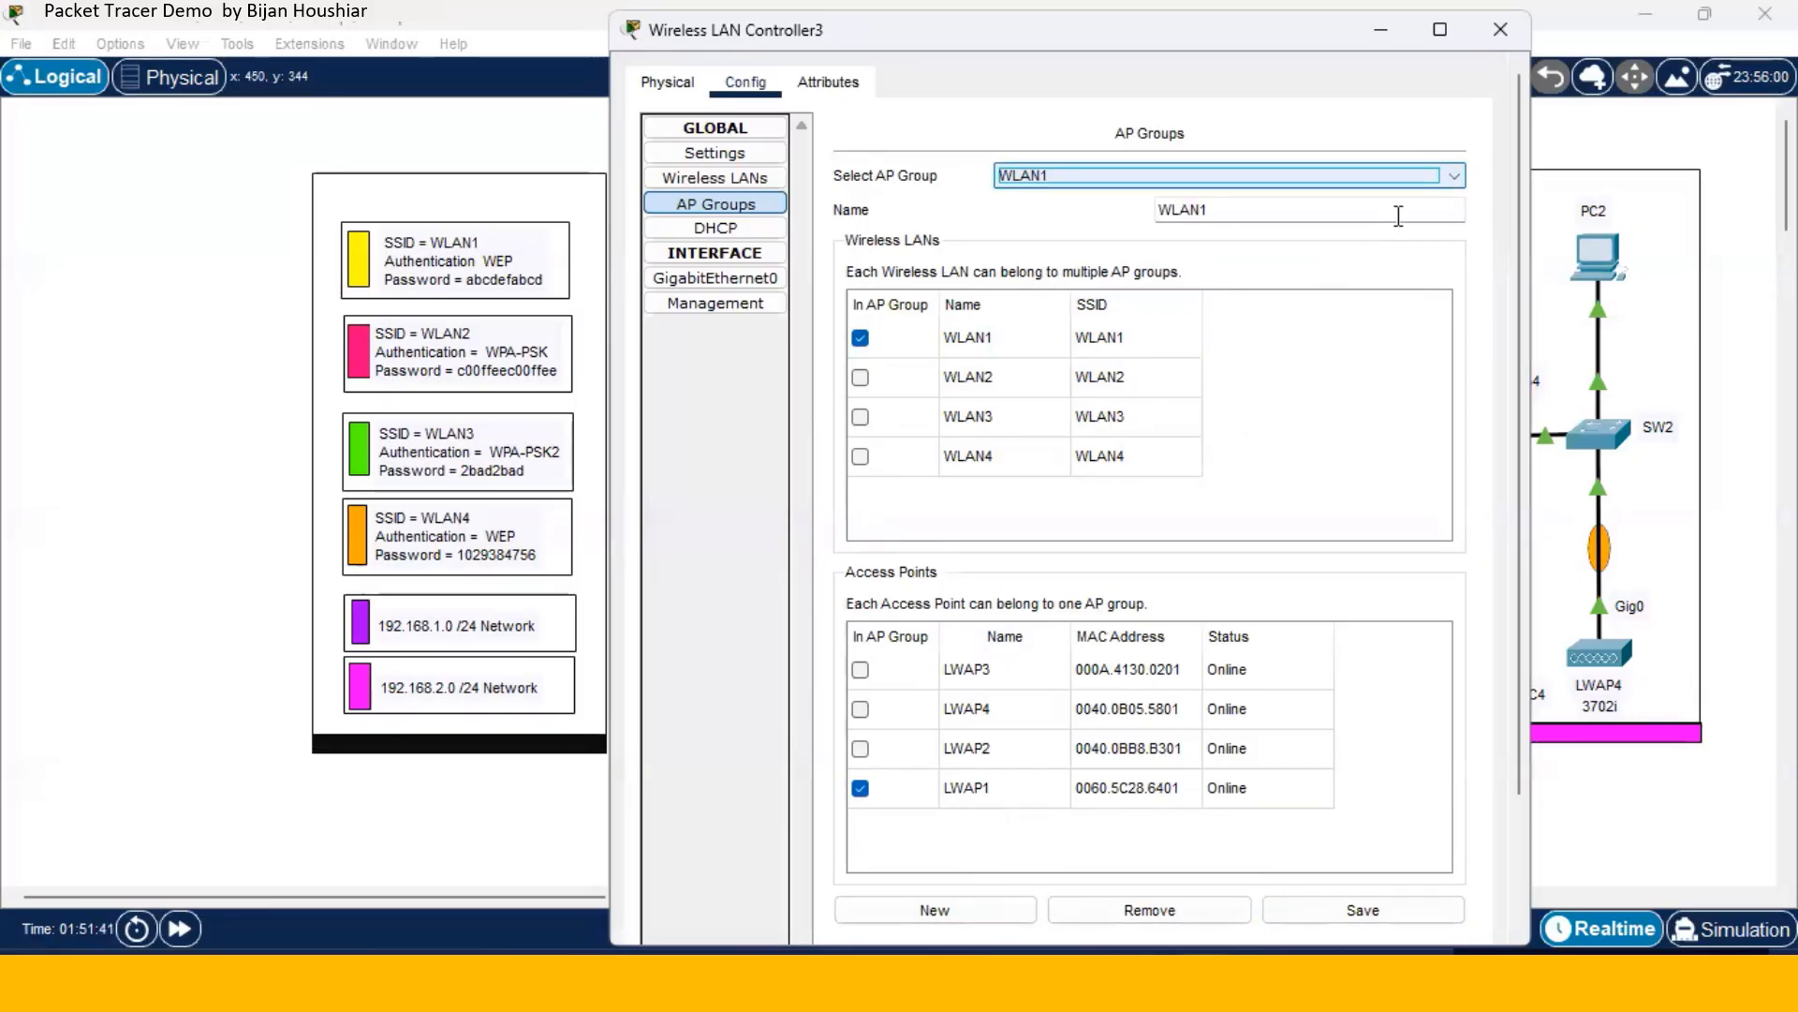
{"action": "left_click", "coordinate": [1456, 178]}
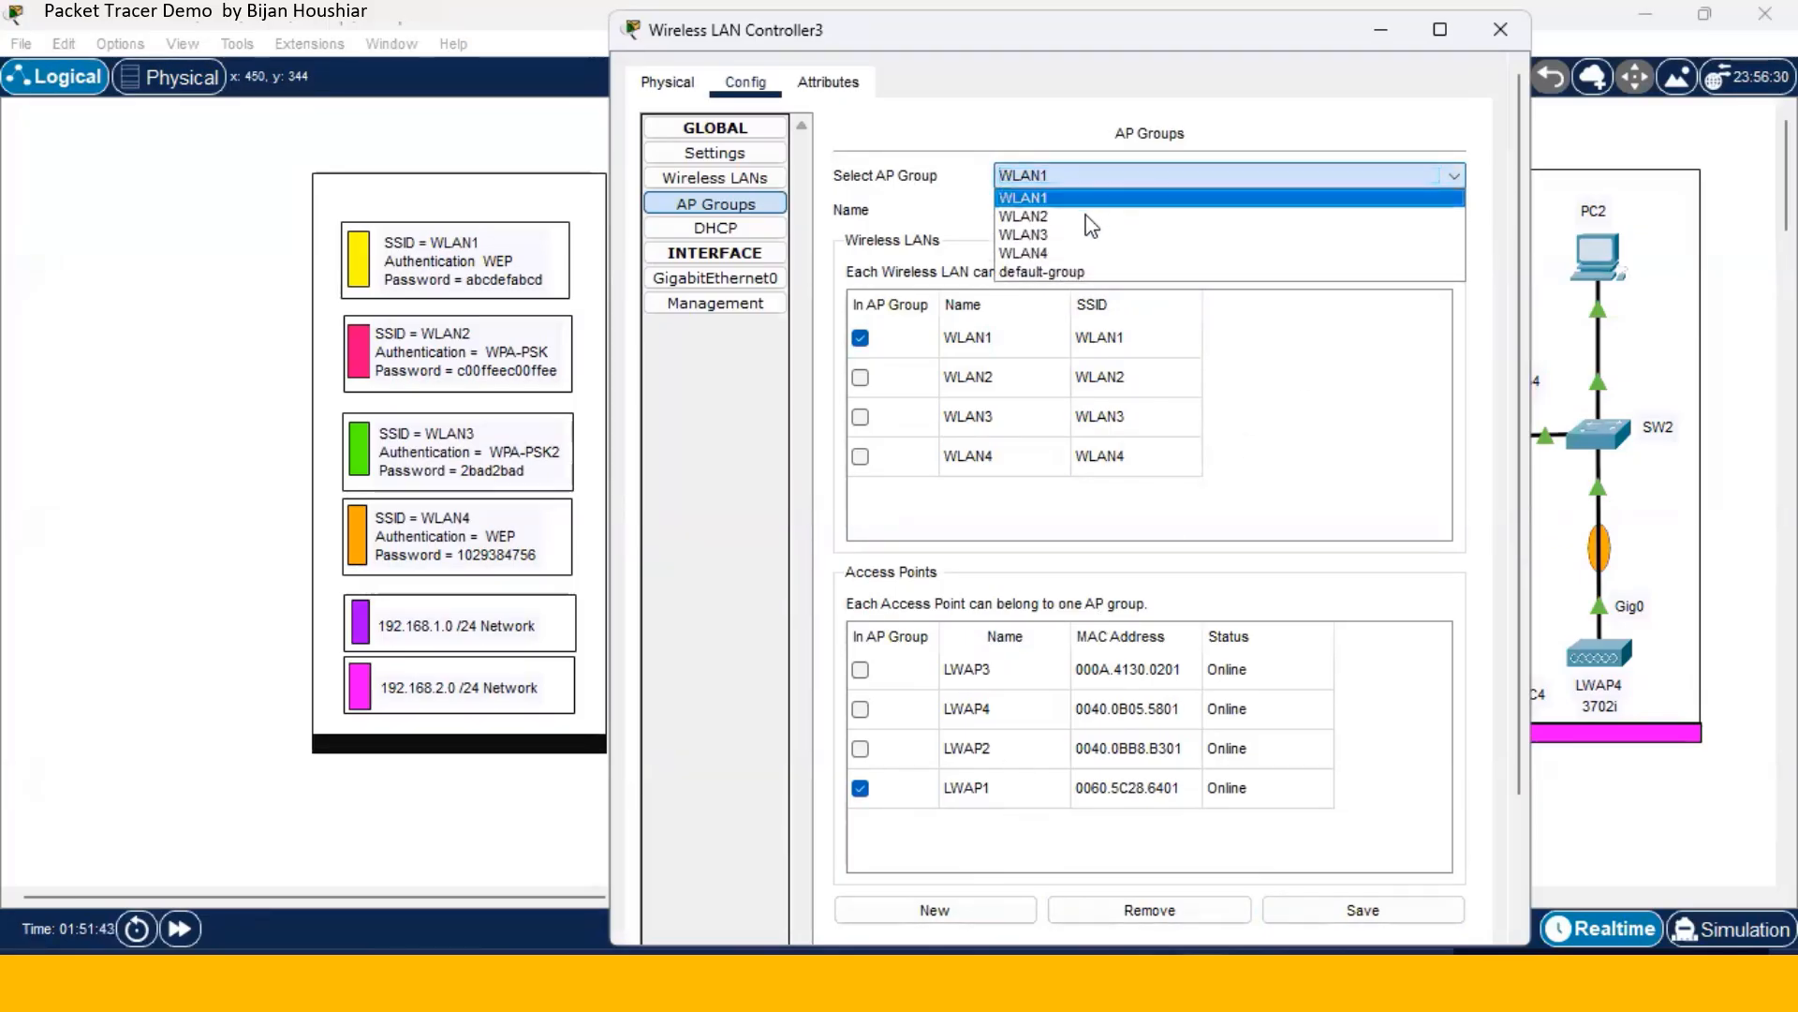
{"action": "left_click", "coordinate": [1093, 216]}
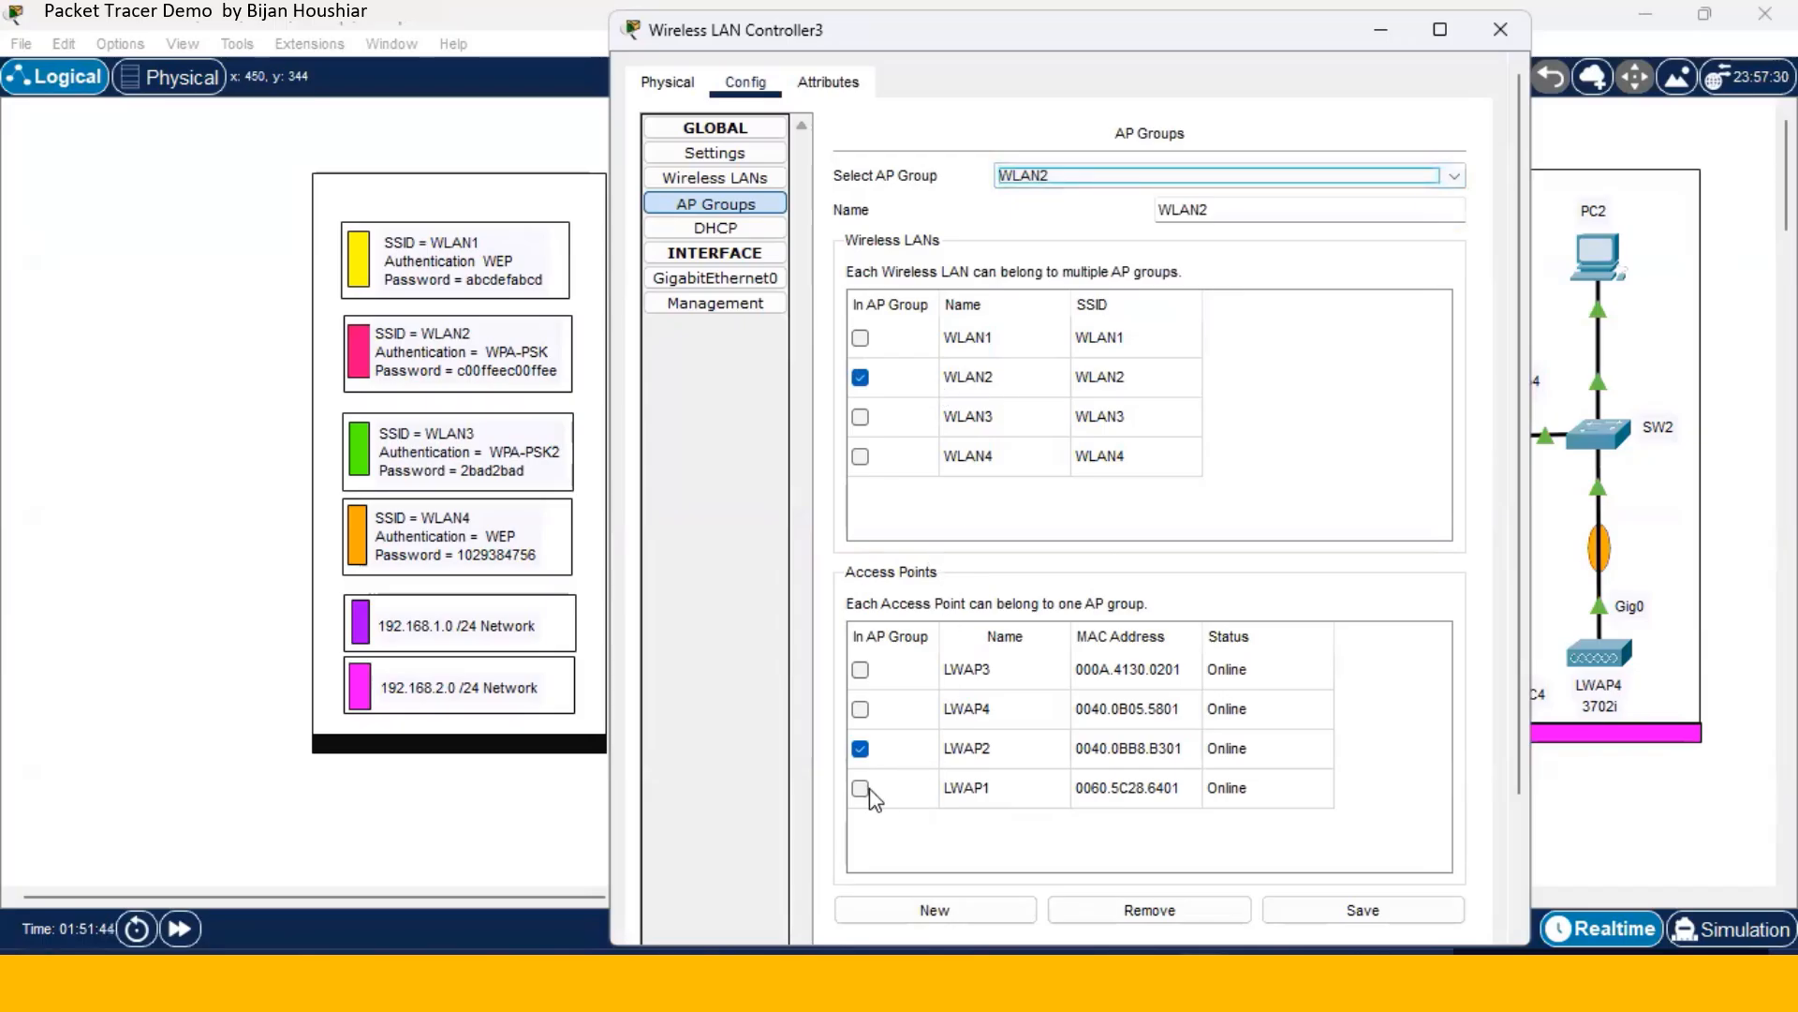
{"action": "left_click", "coordinate": [1451, 180]}
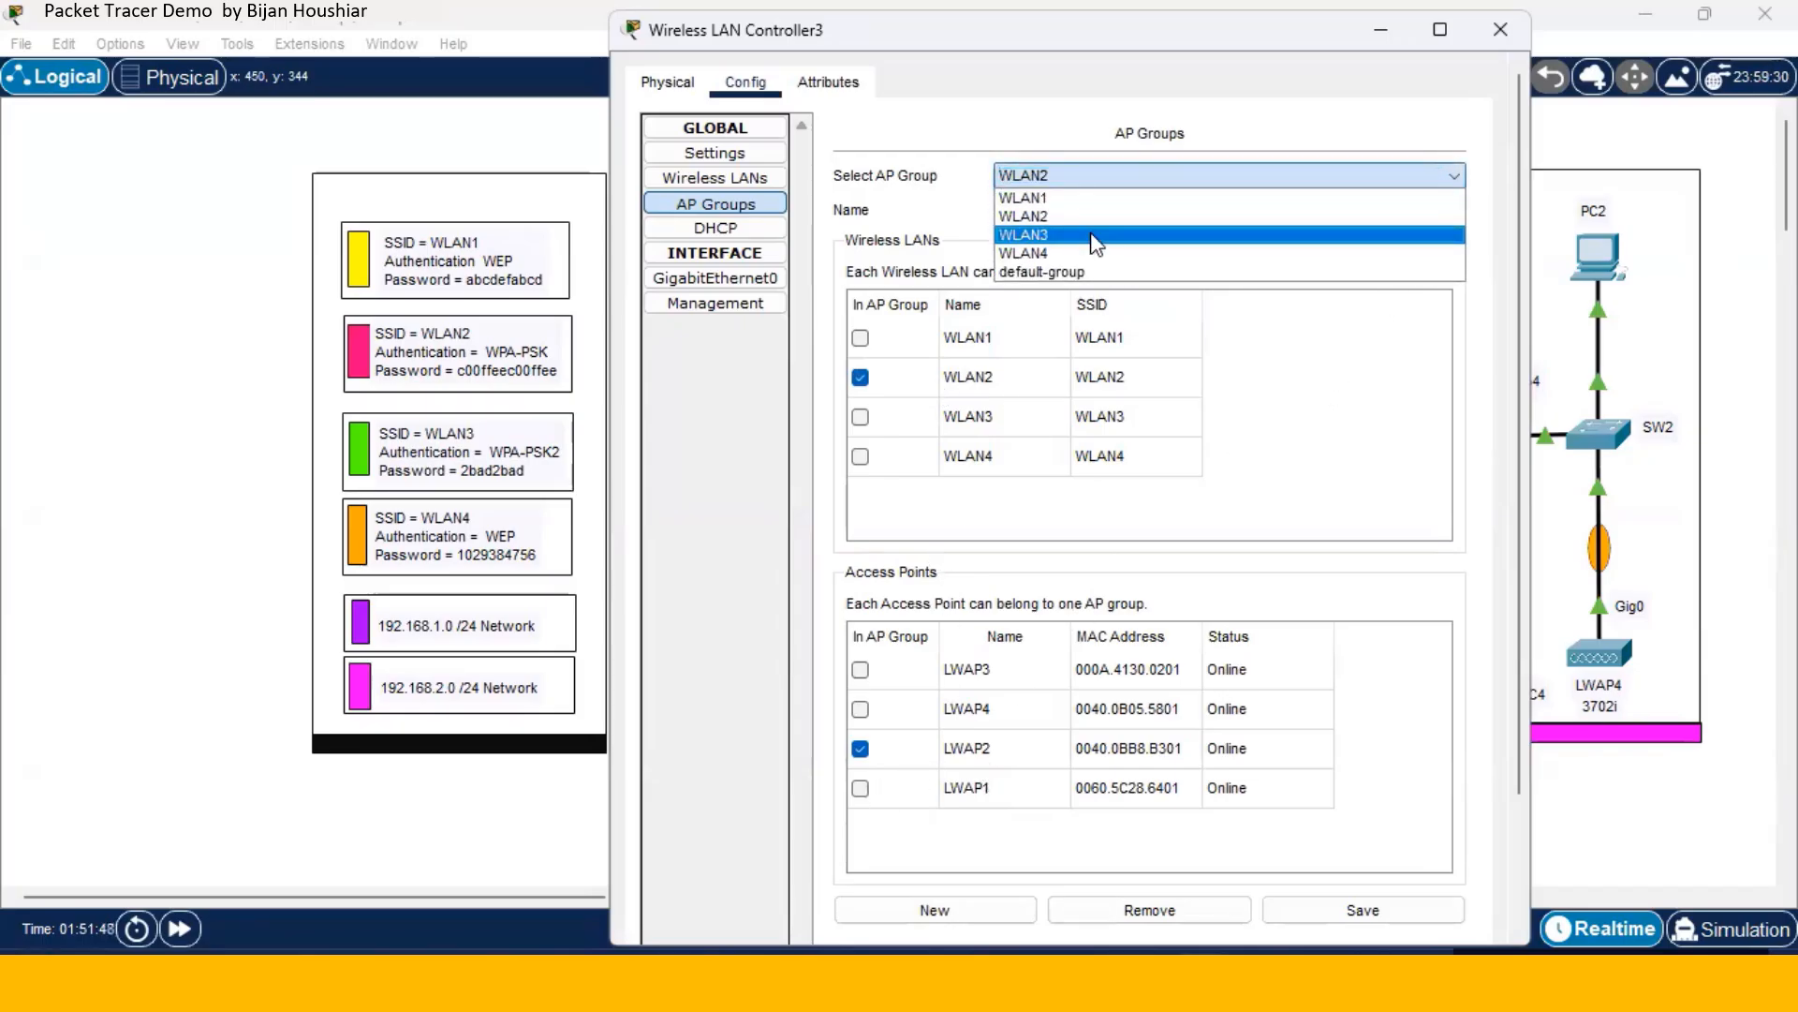
{"action": "left_click", "coordinate": [1461, 232]}
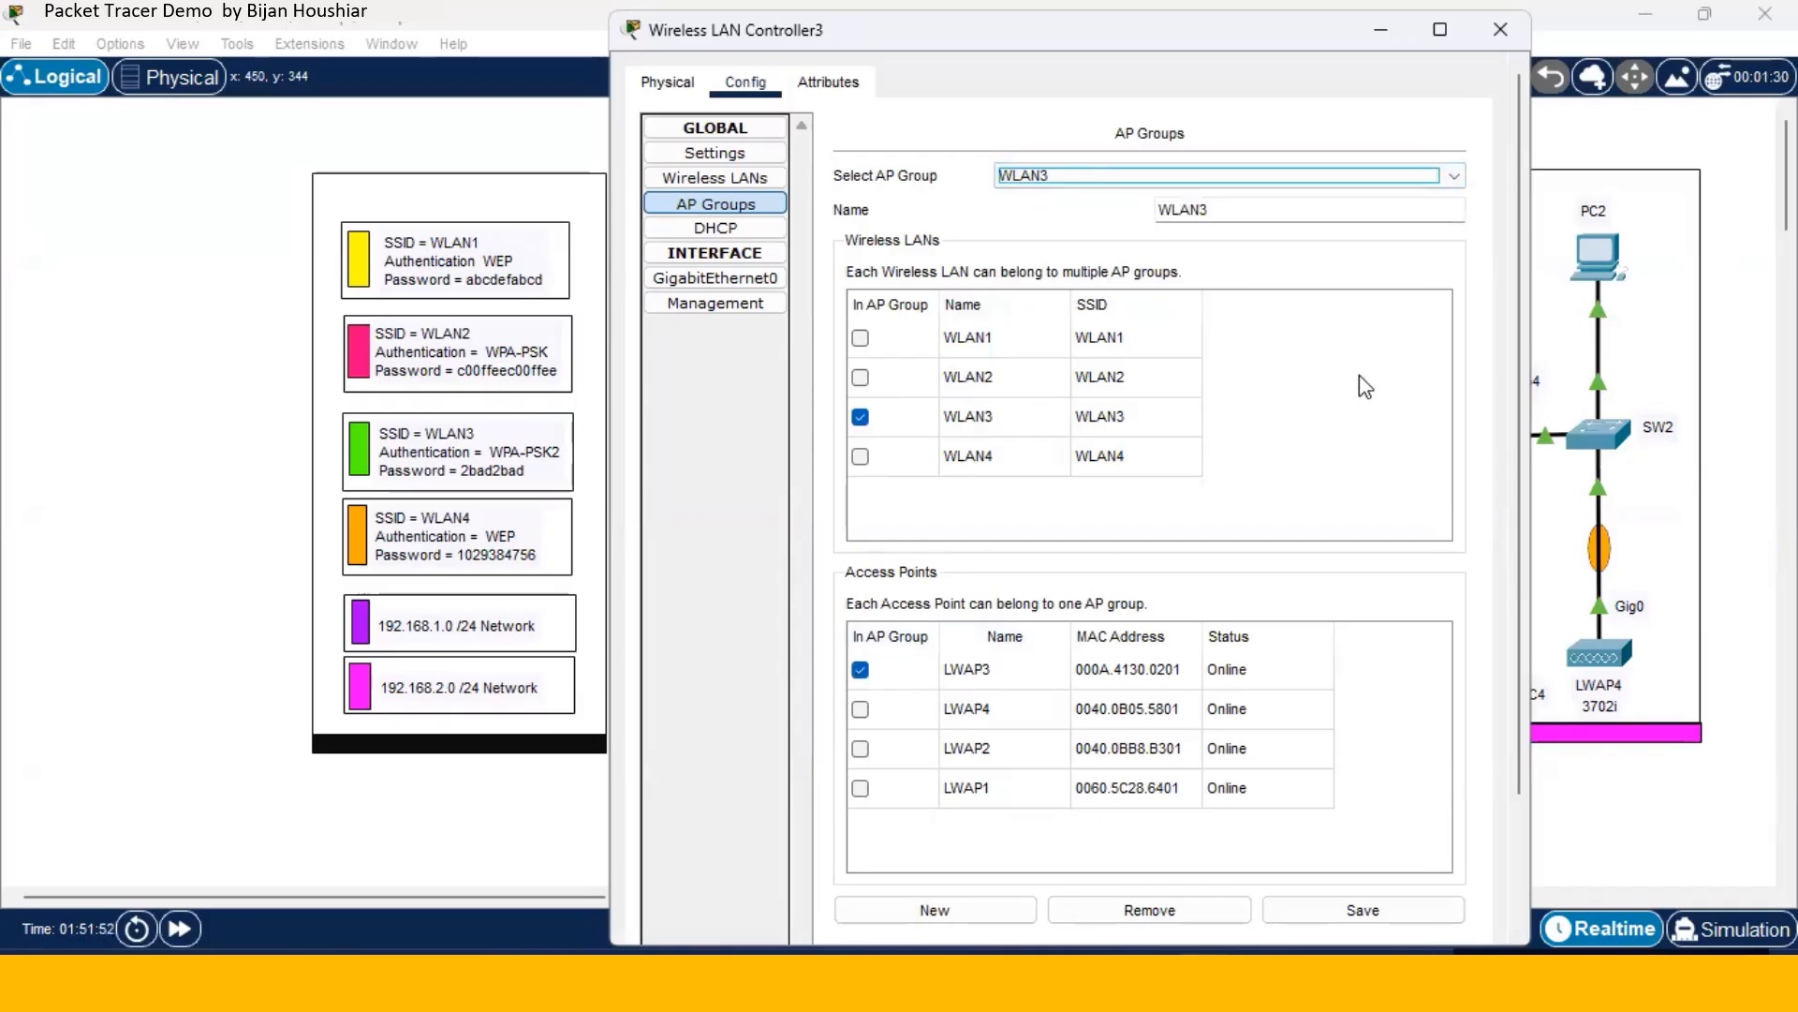
{"action": "left_click", "coordinate": [1453, 178]}
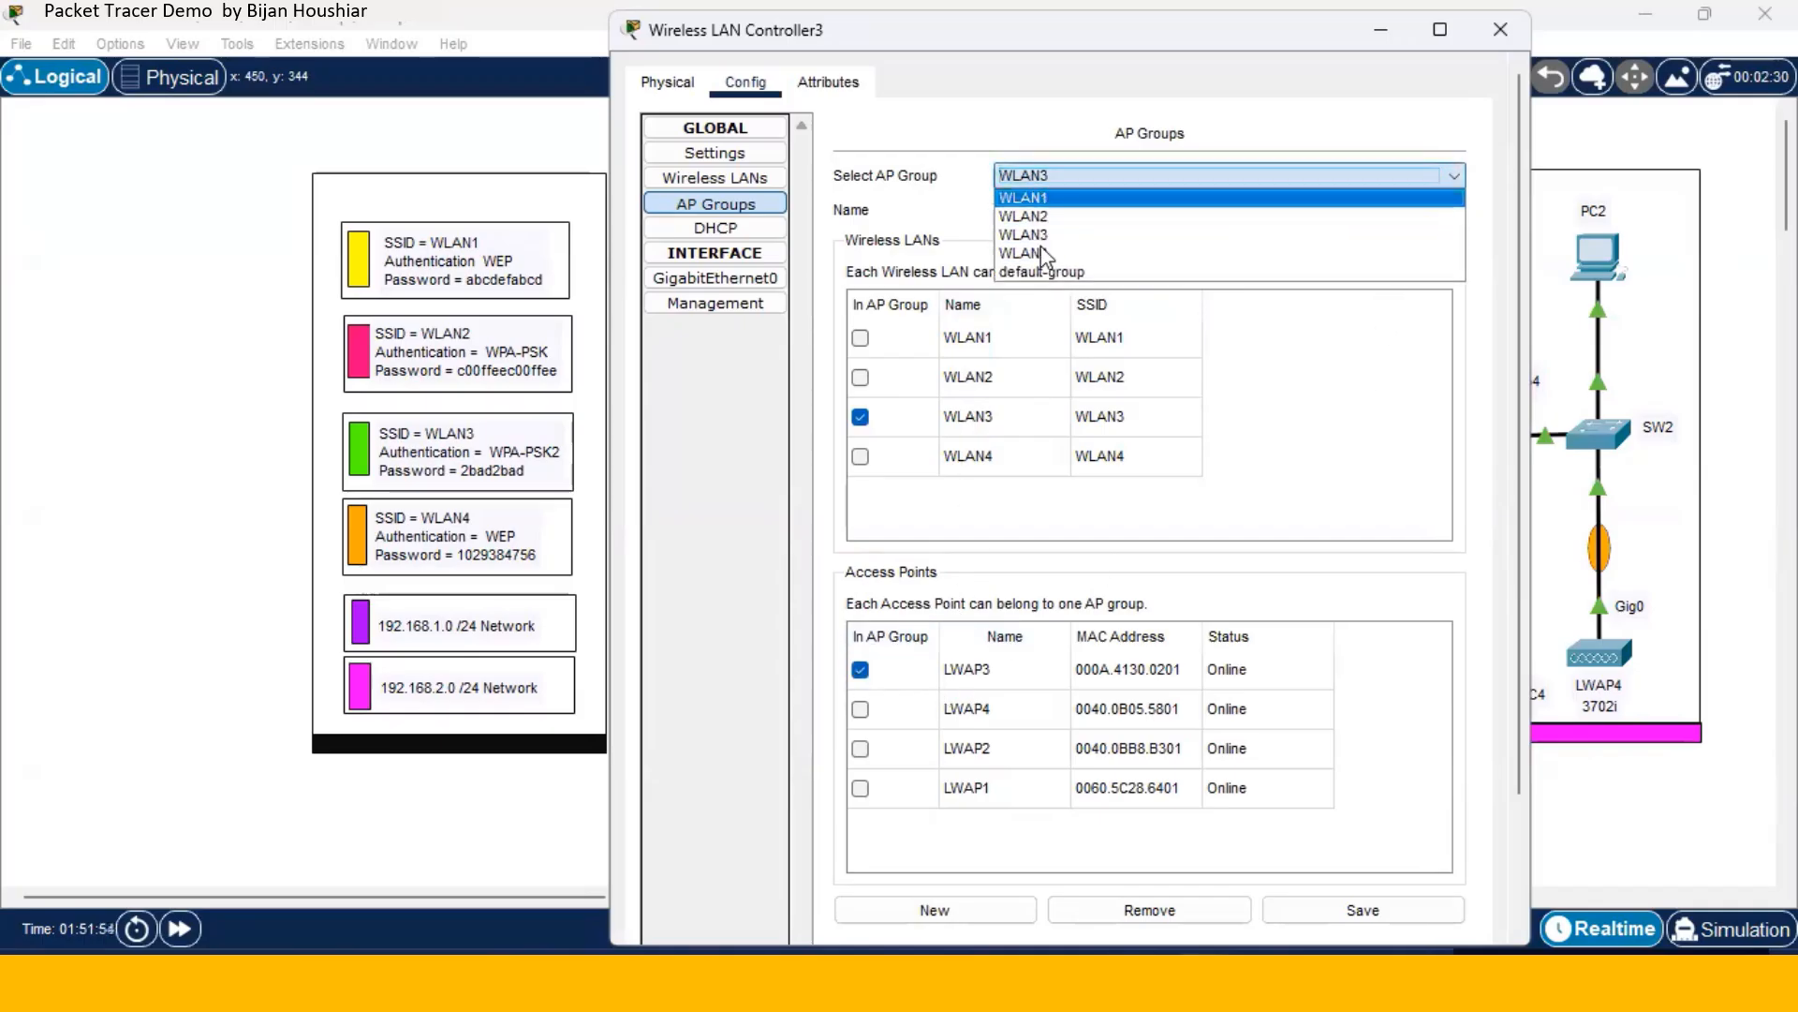
{"action": "left_click", "coordinate": [1036, 253]}
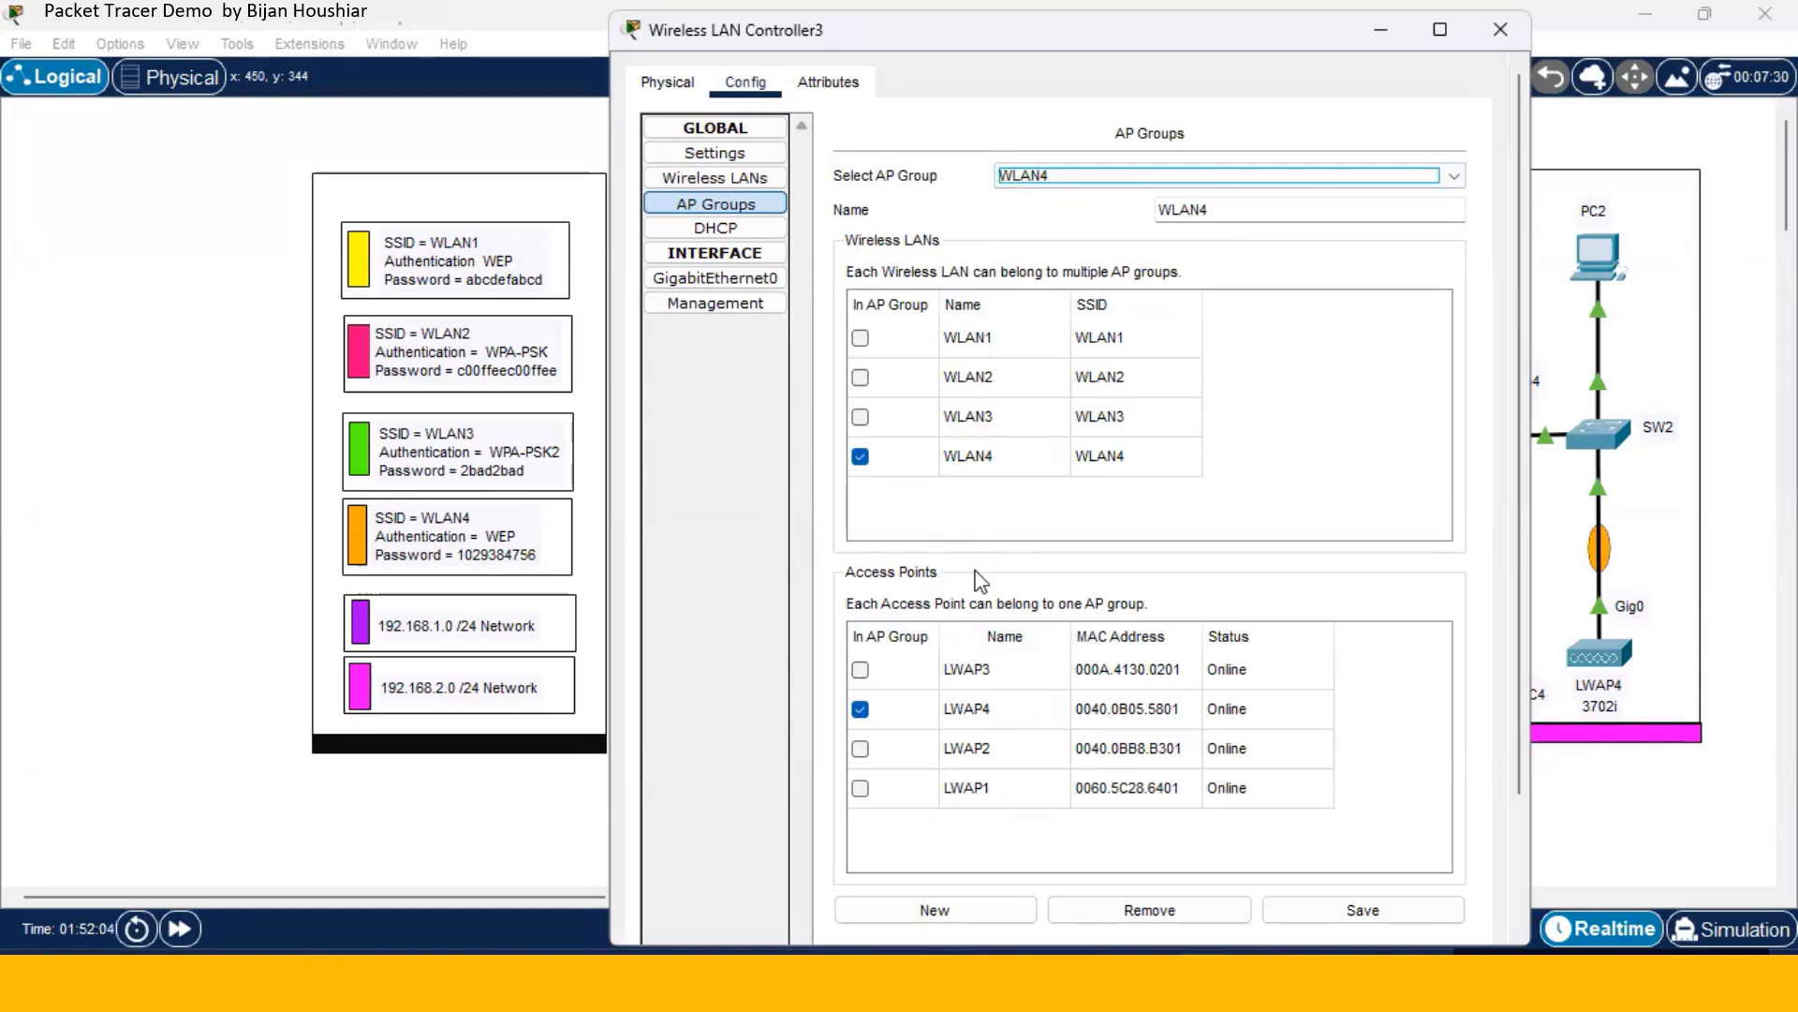
- In the controller's Global Settings, start replacing the Display Name with WLC
{"action": "left_click", "coordinate": [730, 133]}
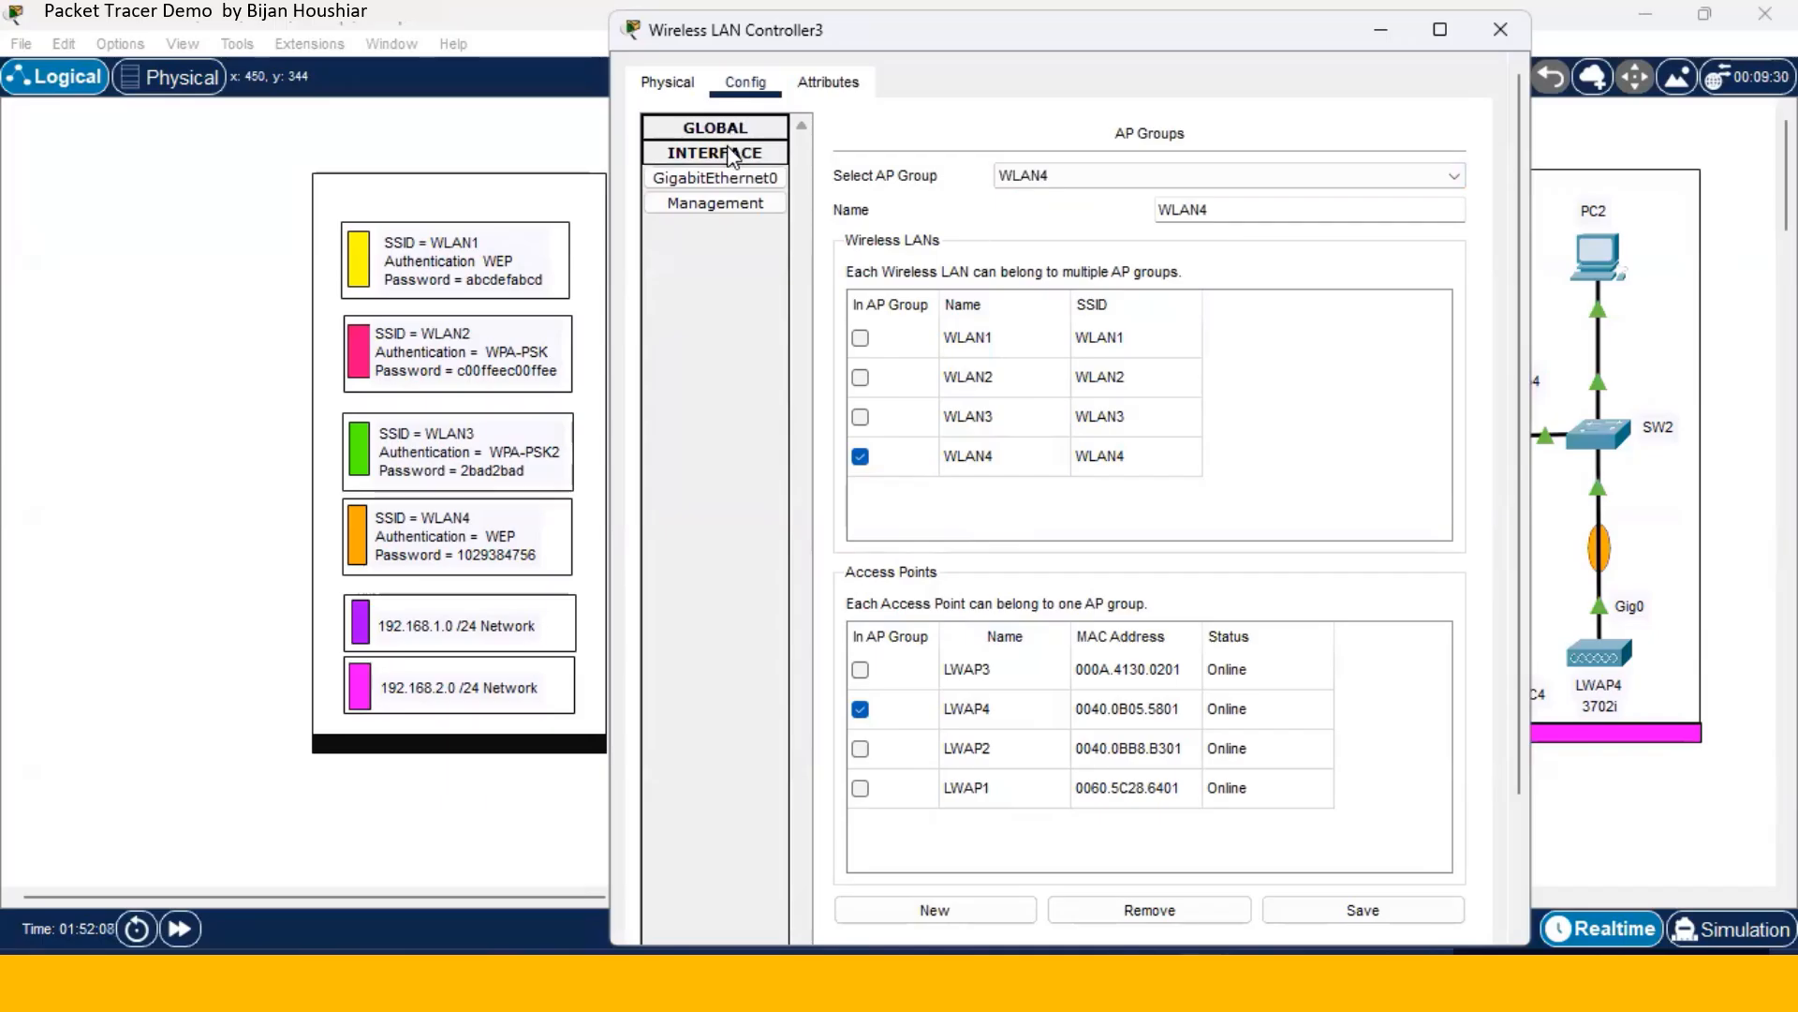
{"action": "left_click", "coordinate": [730, 154]}
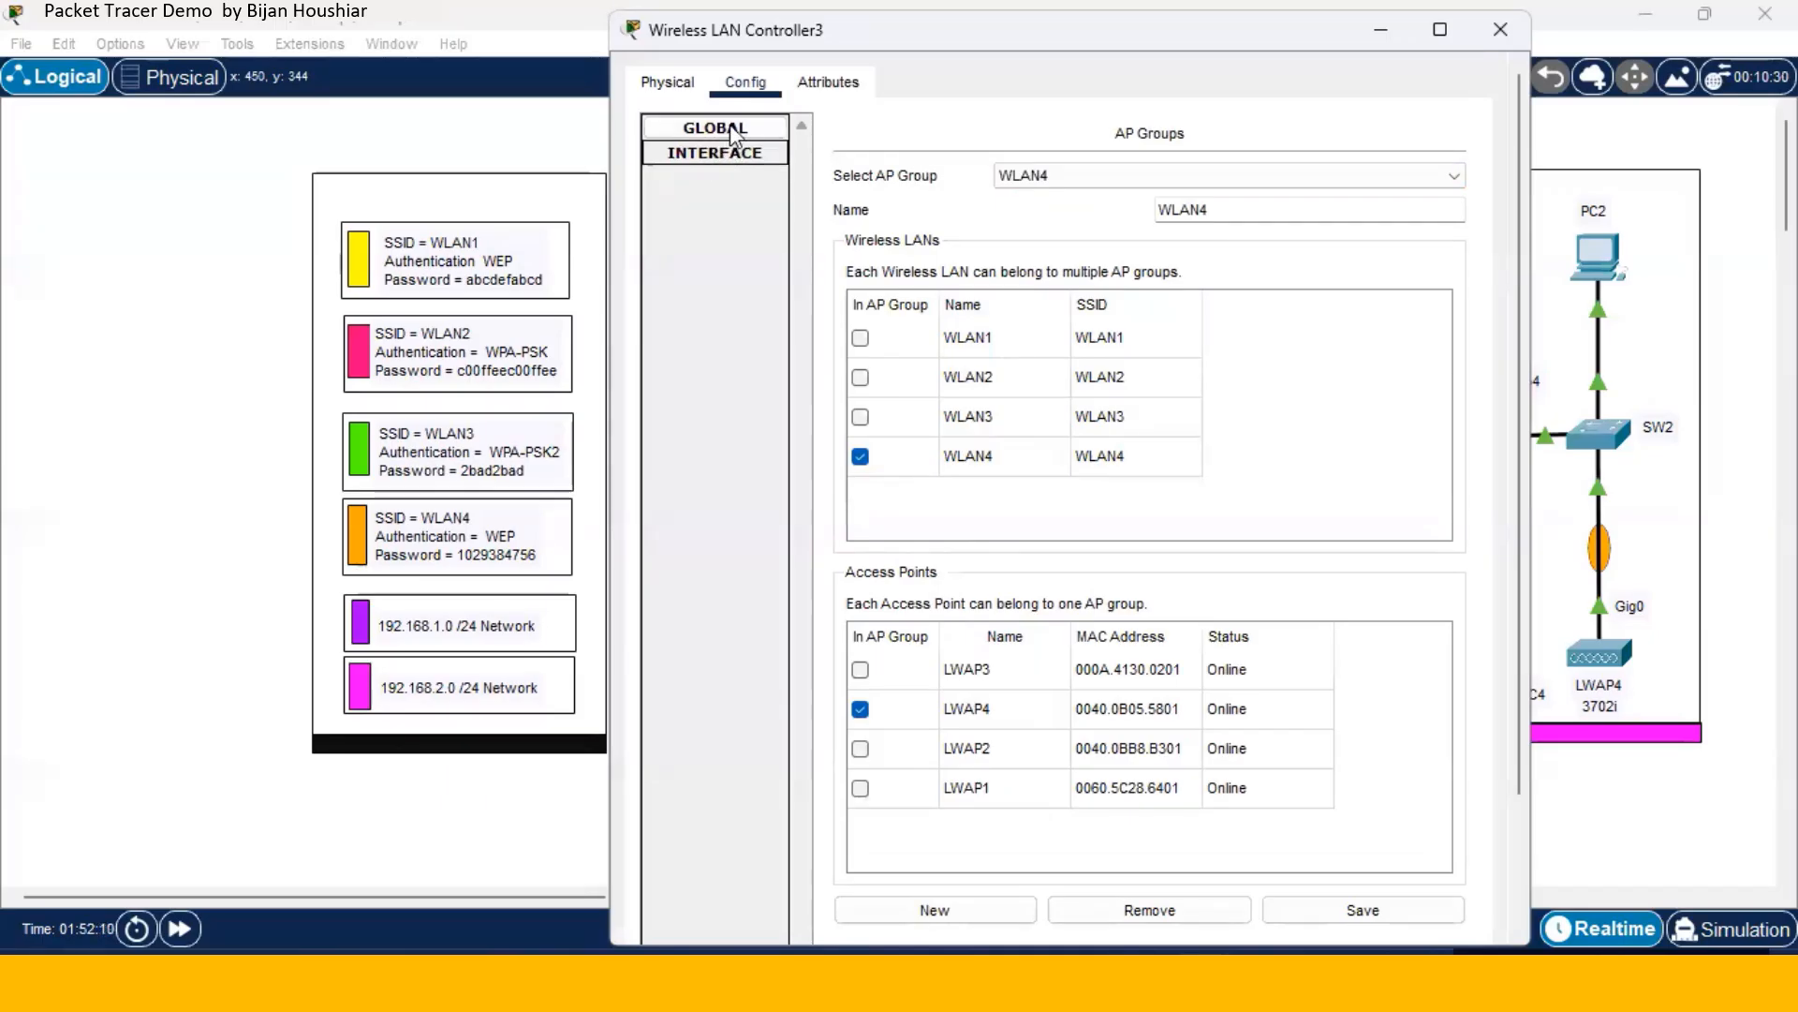
{"action": "left_click", "coordinate": [732, 129]}
{"action": "left_click", "coordinate": [717, 150]}
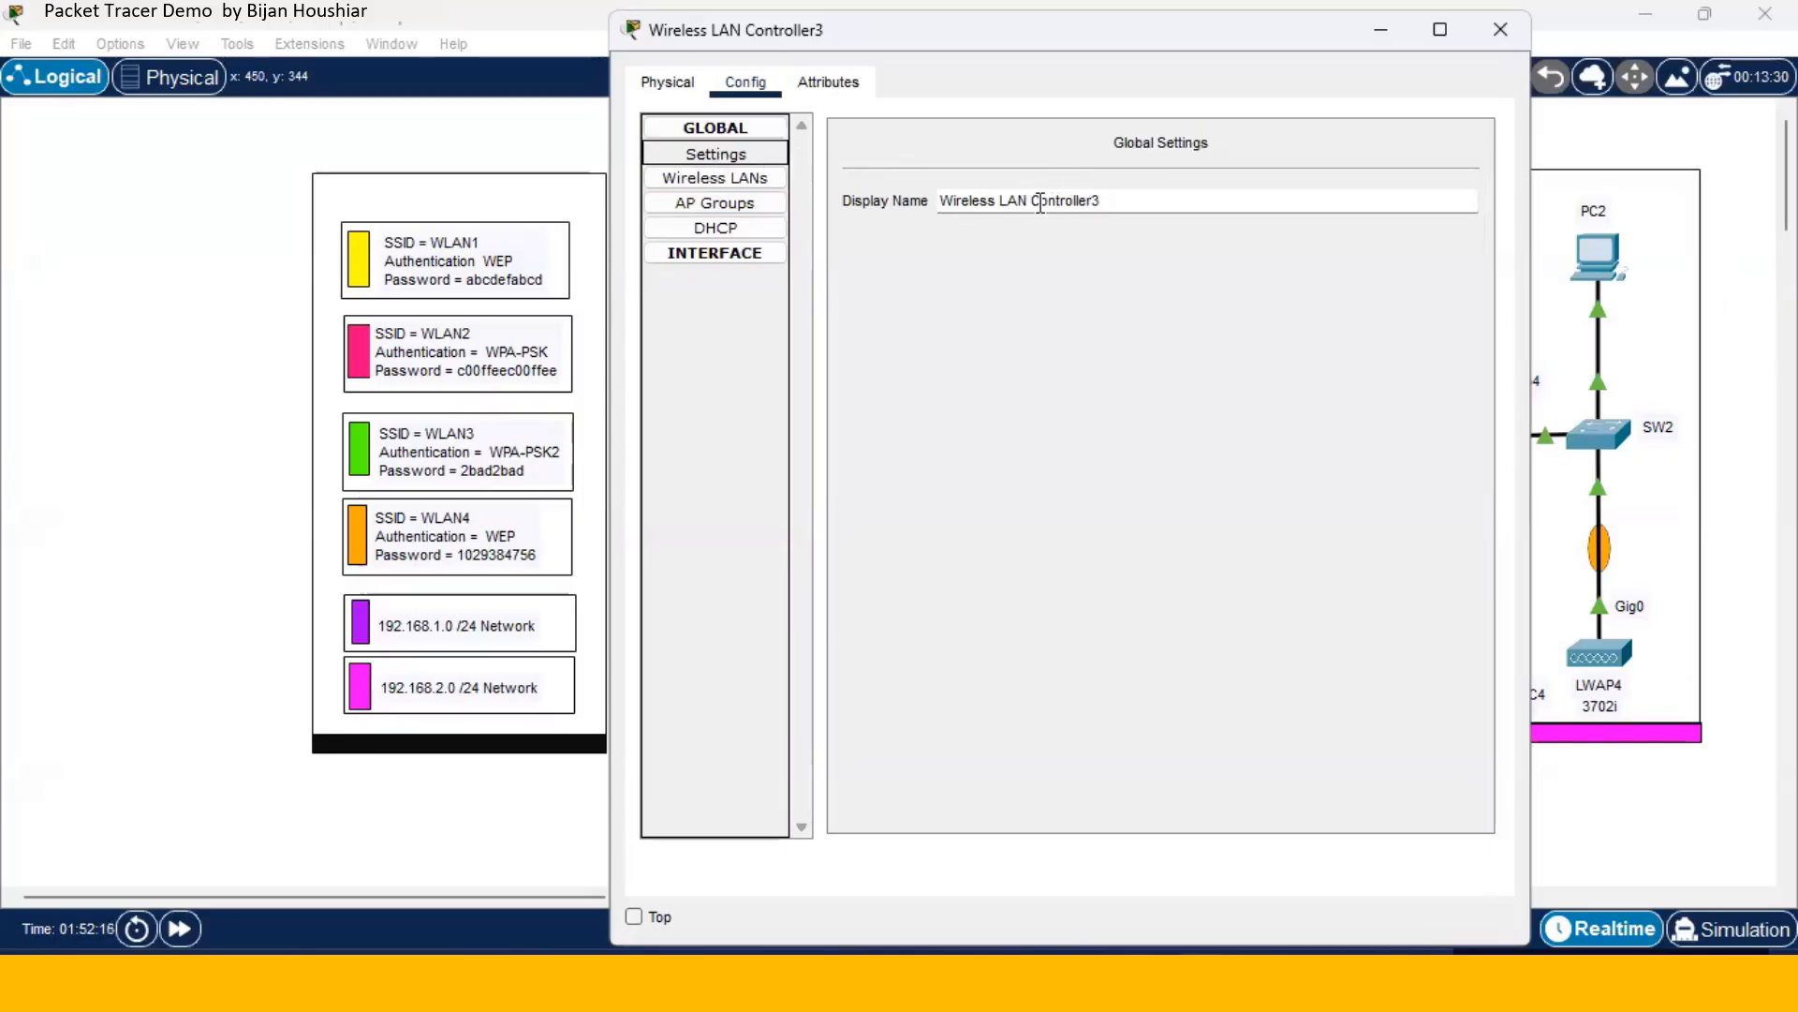
{"action": "left_click_drag", "start_coordinate": [1040, 202], "coordinate": [937, 204]}
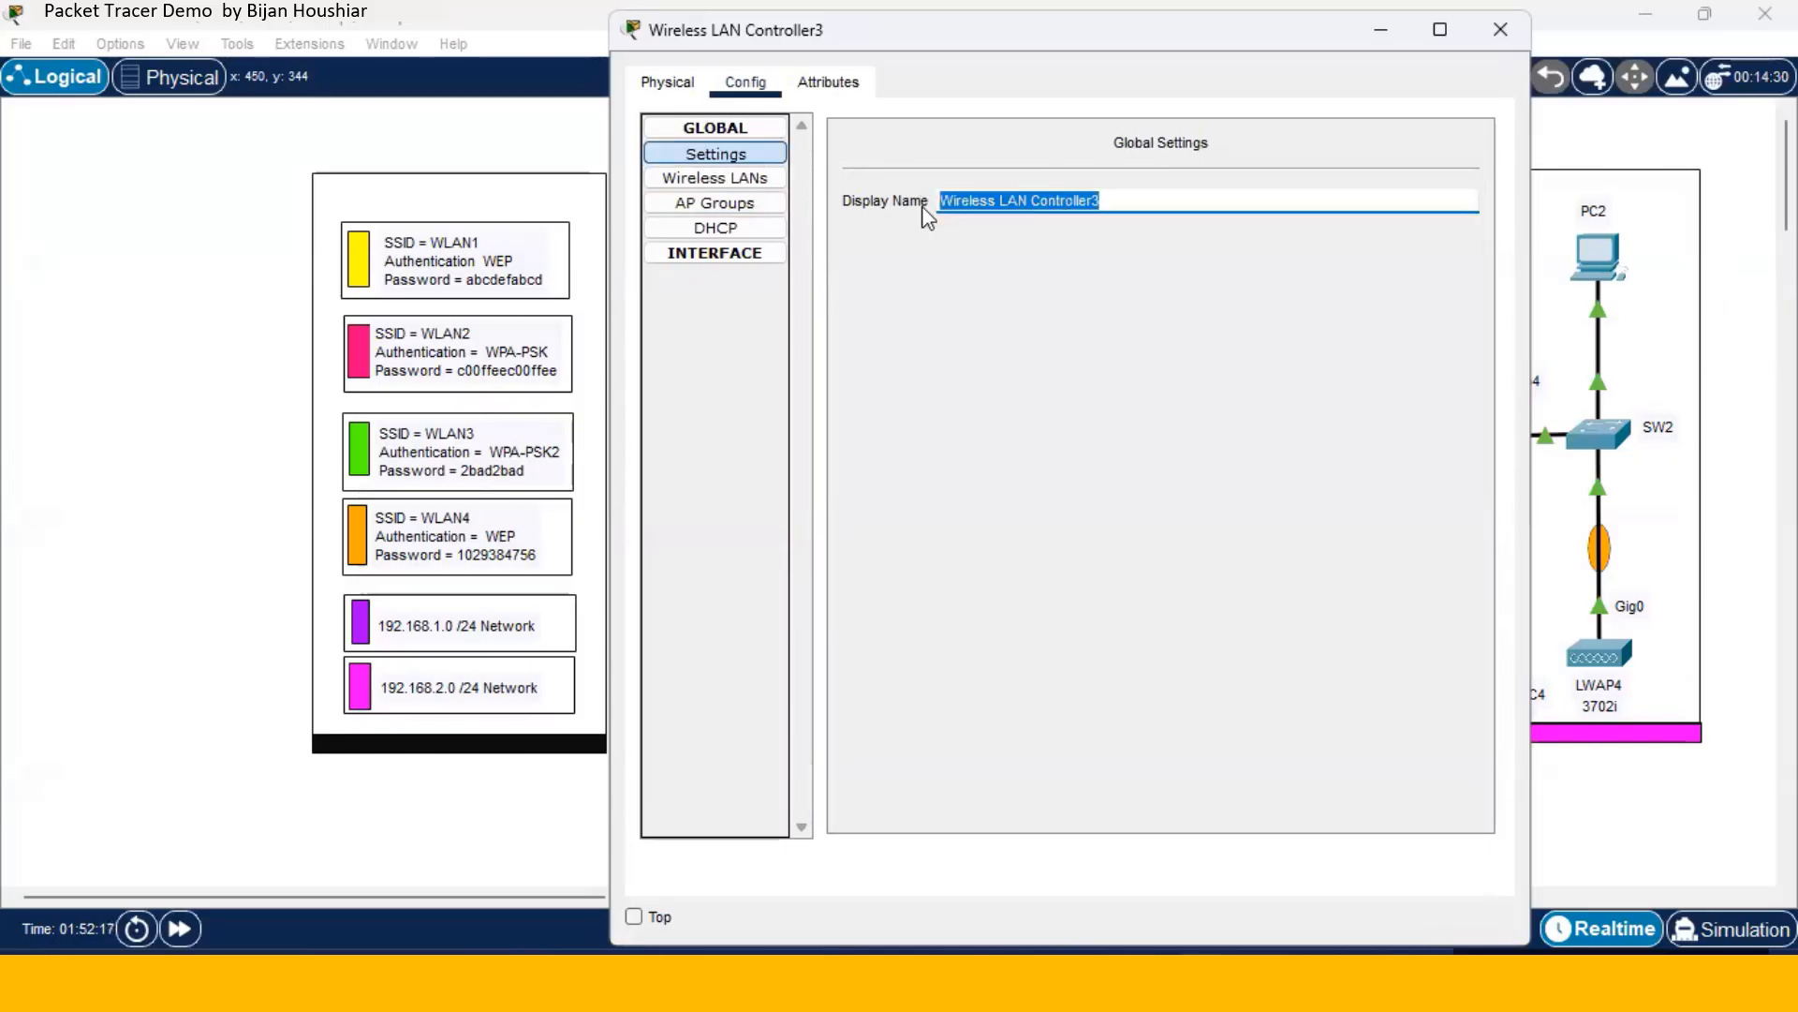
{"action": "type", "text": "WLC"}
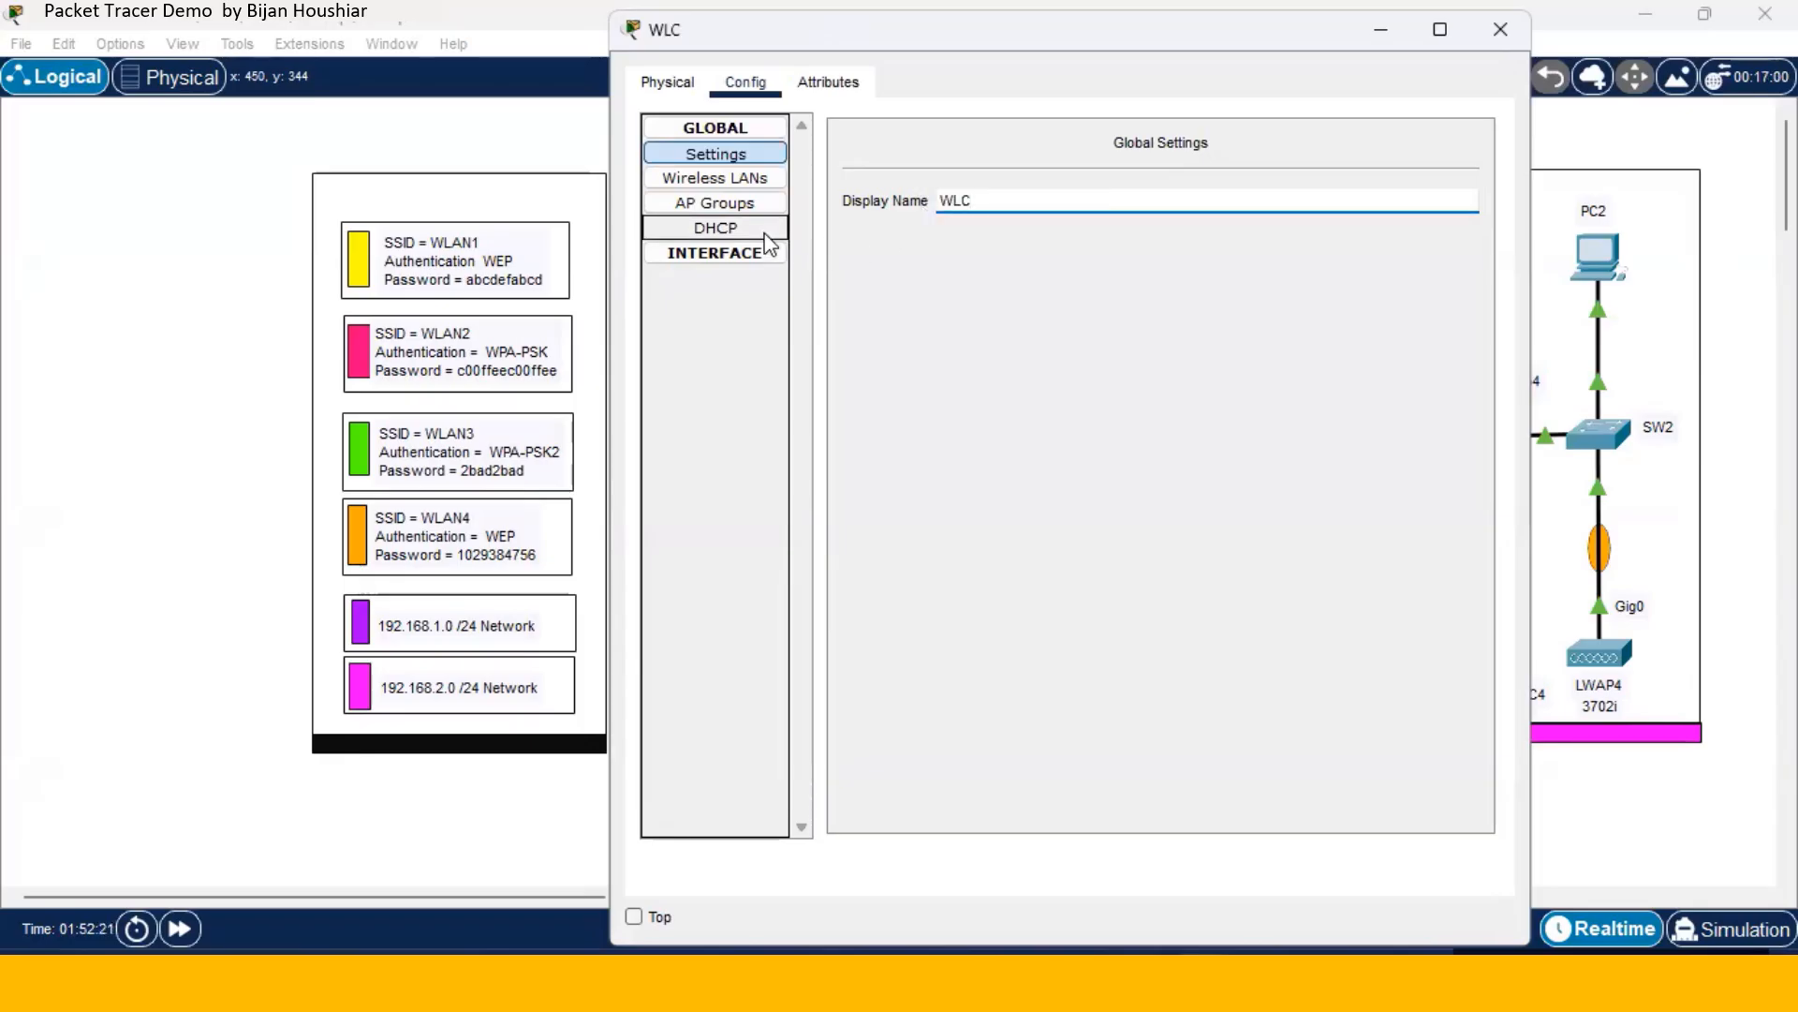
- Check the DHCP pools, management interface IP, AP groups and wireless LANs, then close the controller
{"action": "left_click", "coordinate": [768, 234]}
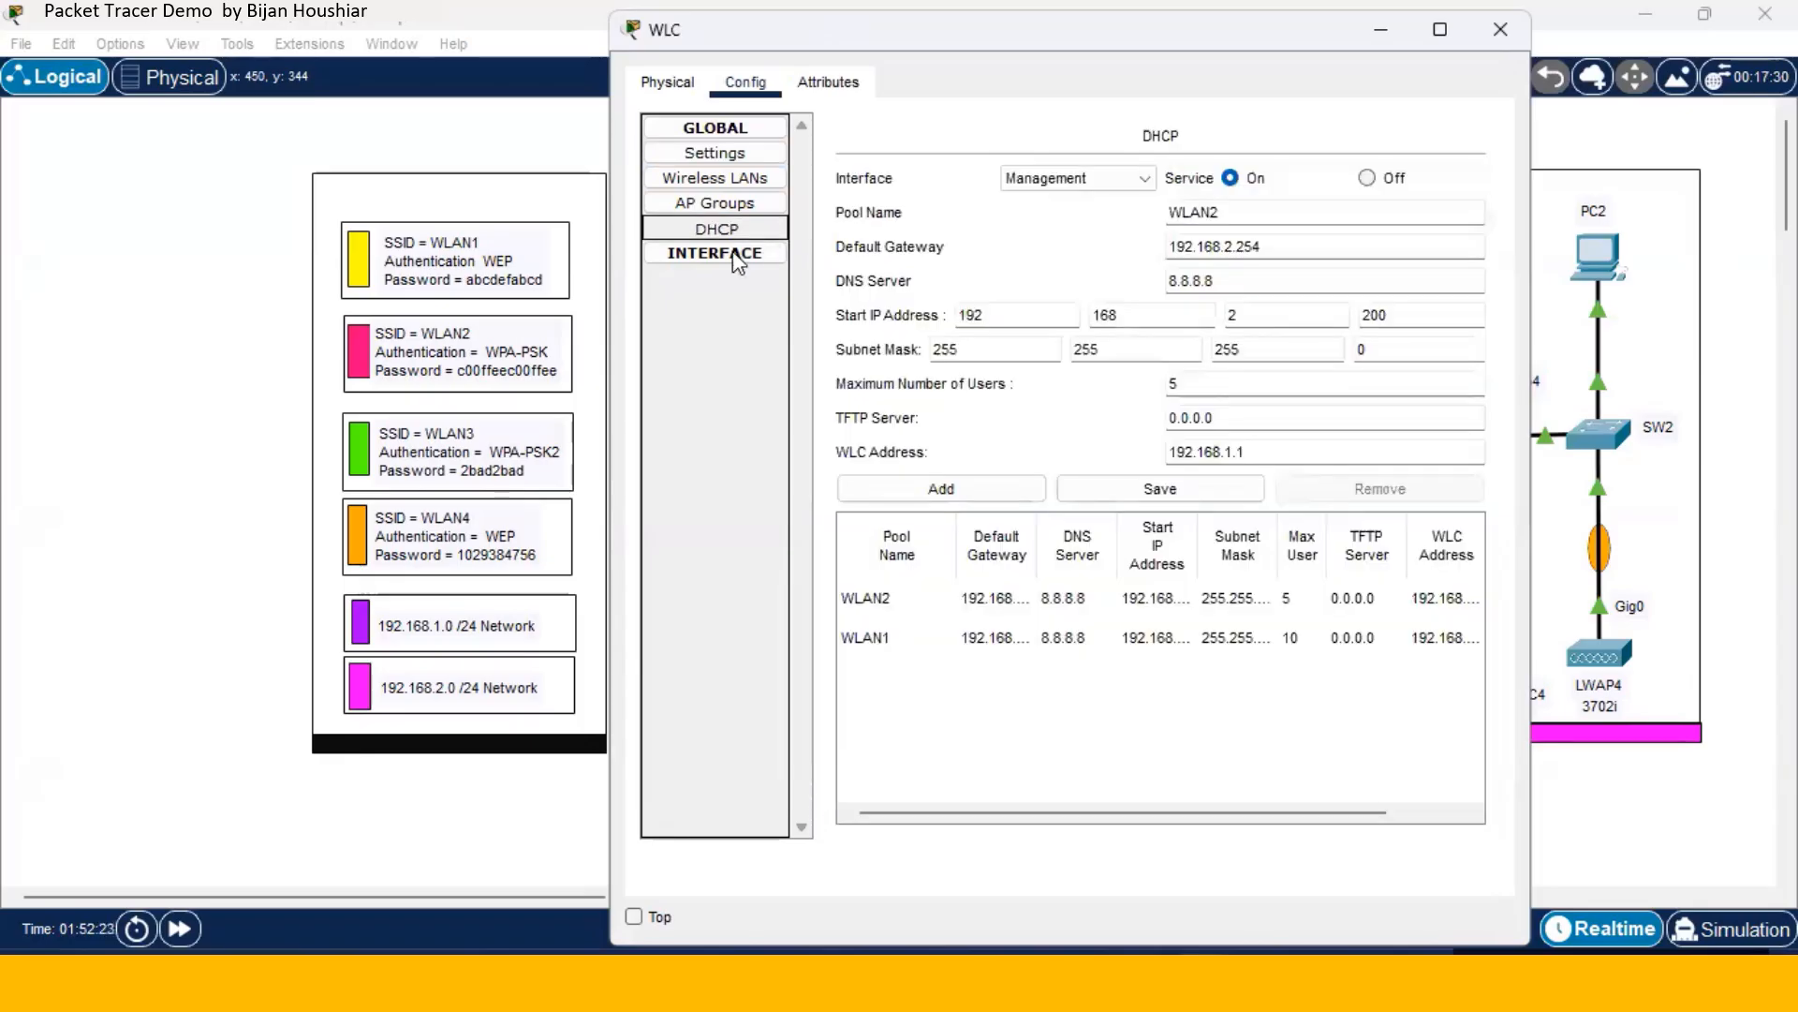
{"action": "left_click", "coordinate": [735, 253]}
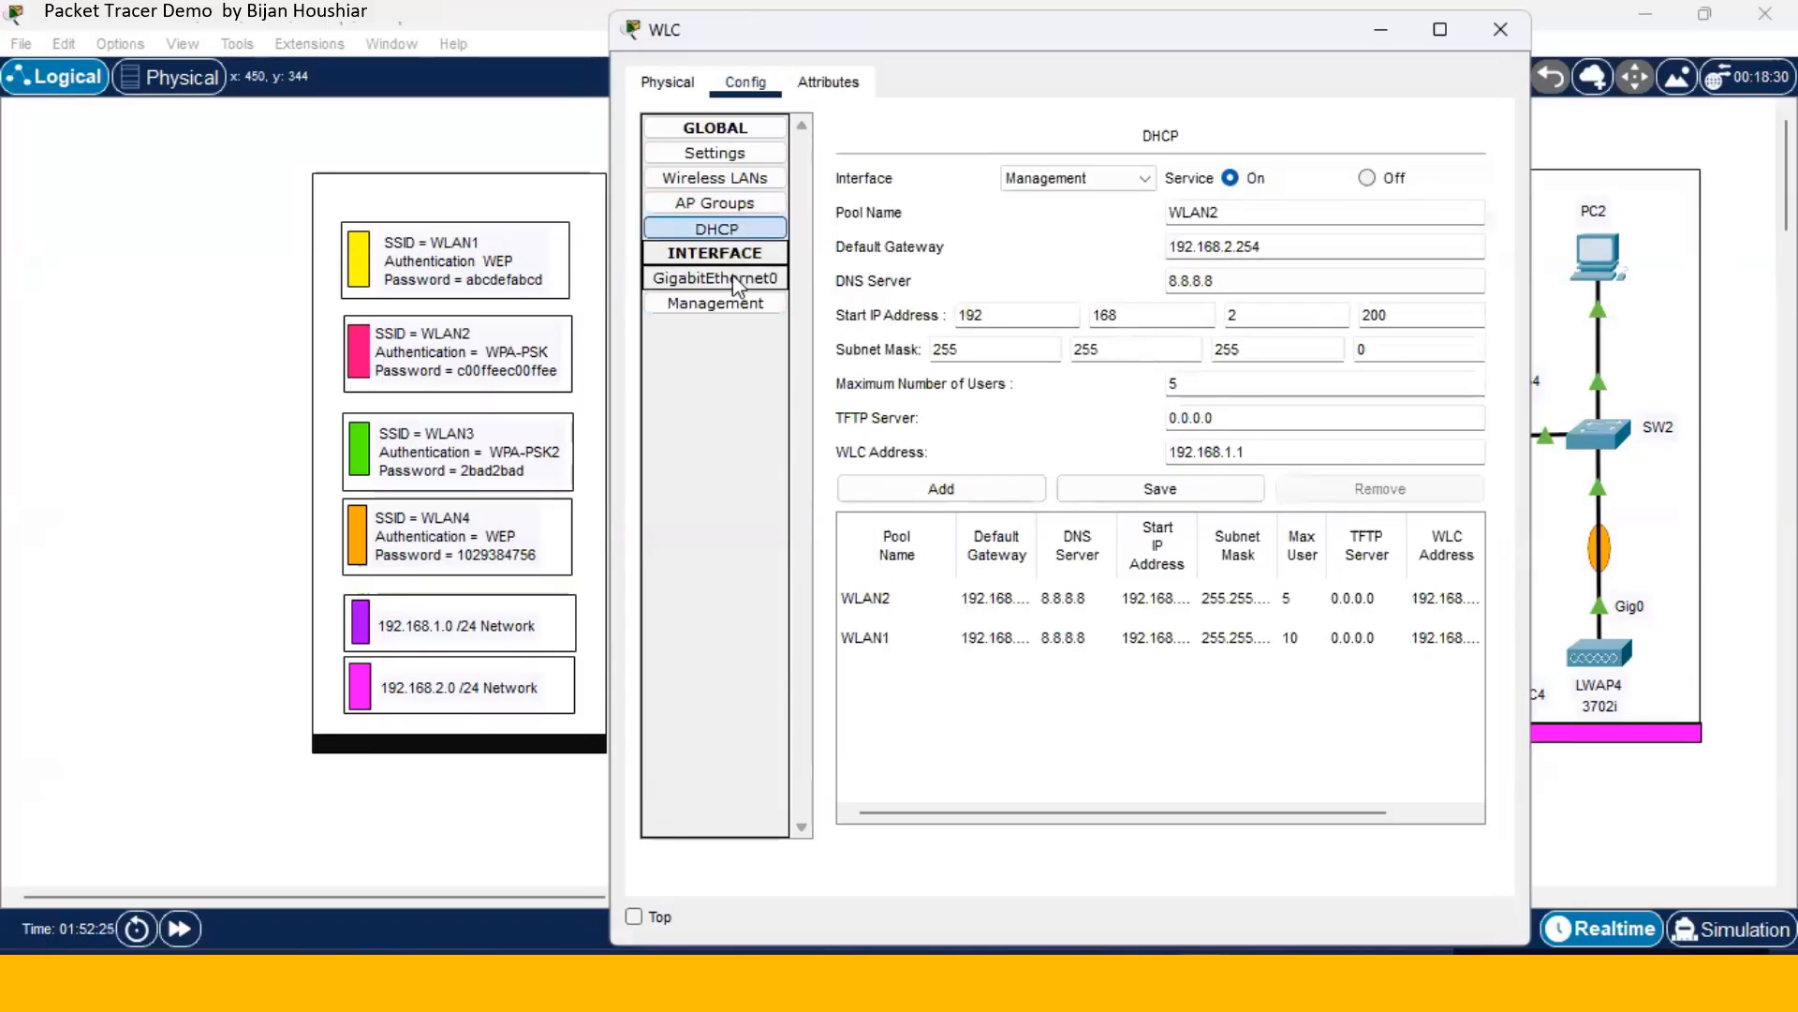
{"action": "left_click", "coordinate": [730, 305]}
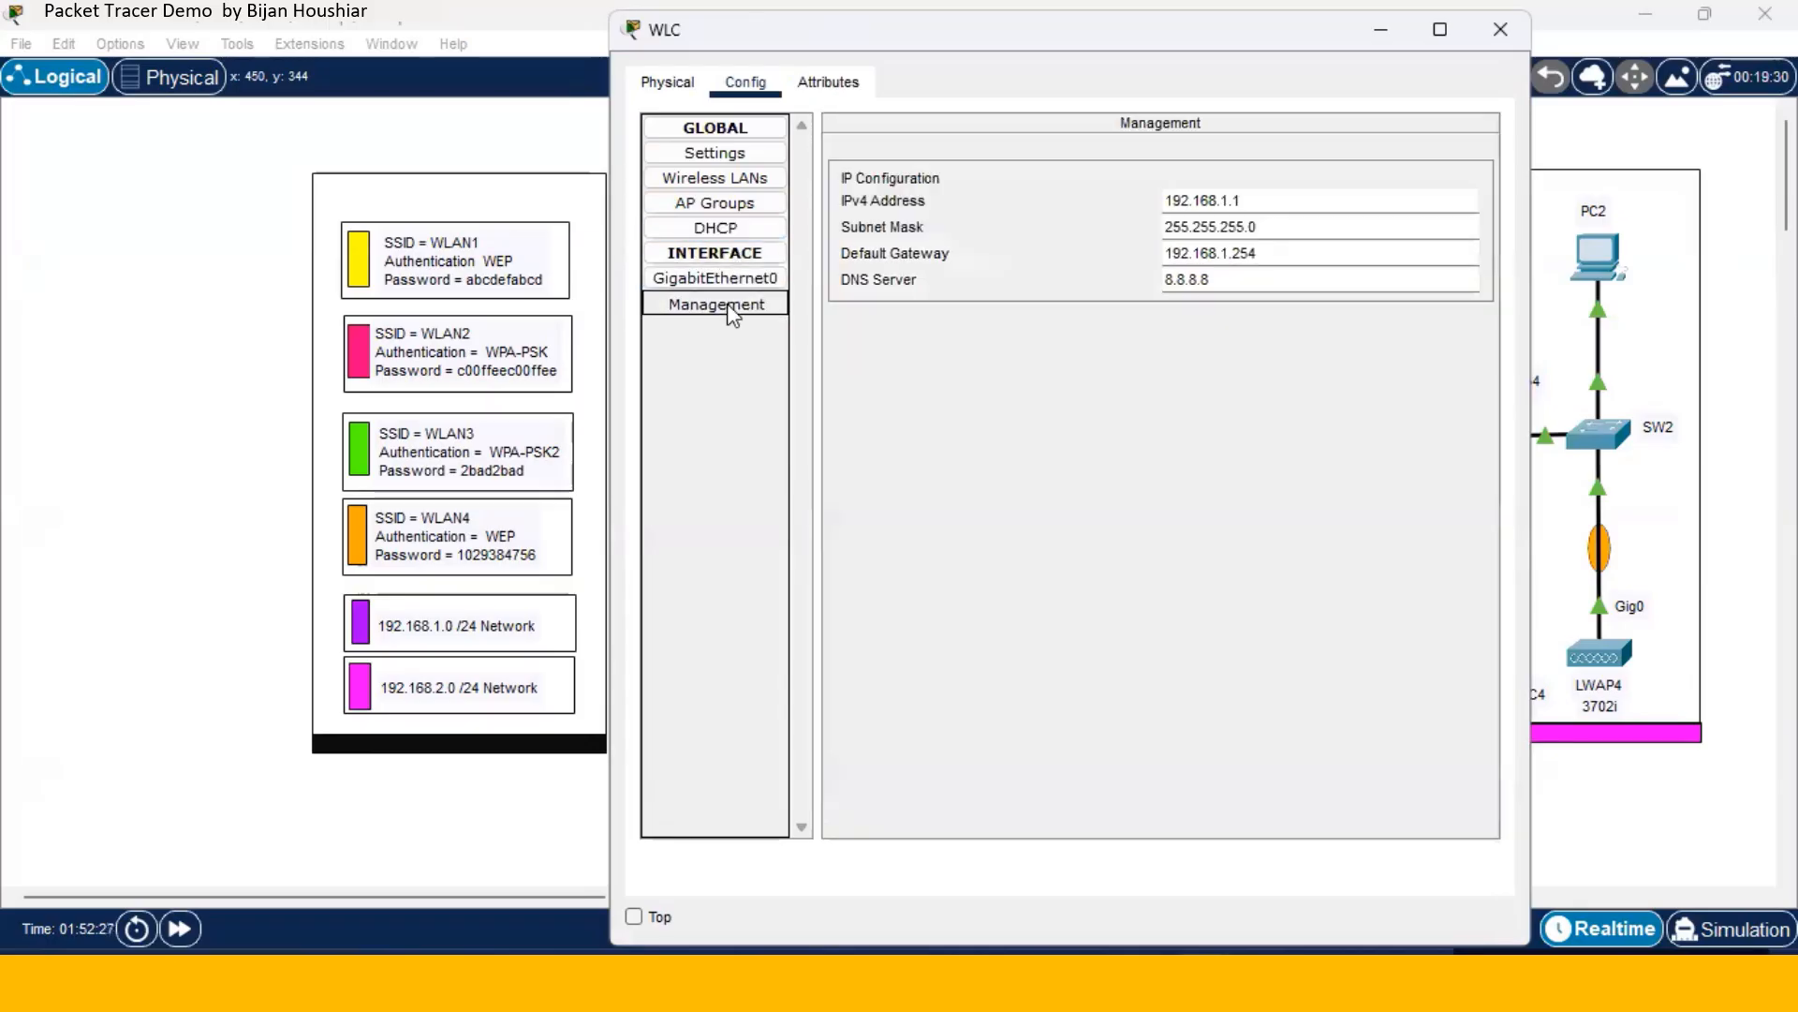
{"action": "left_click", "coordinate": [745, 207]}
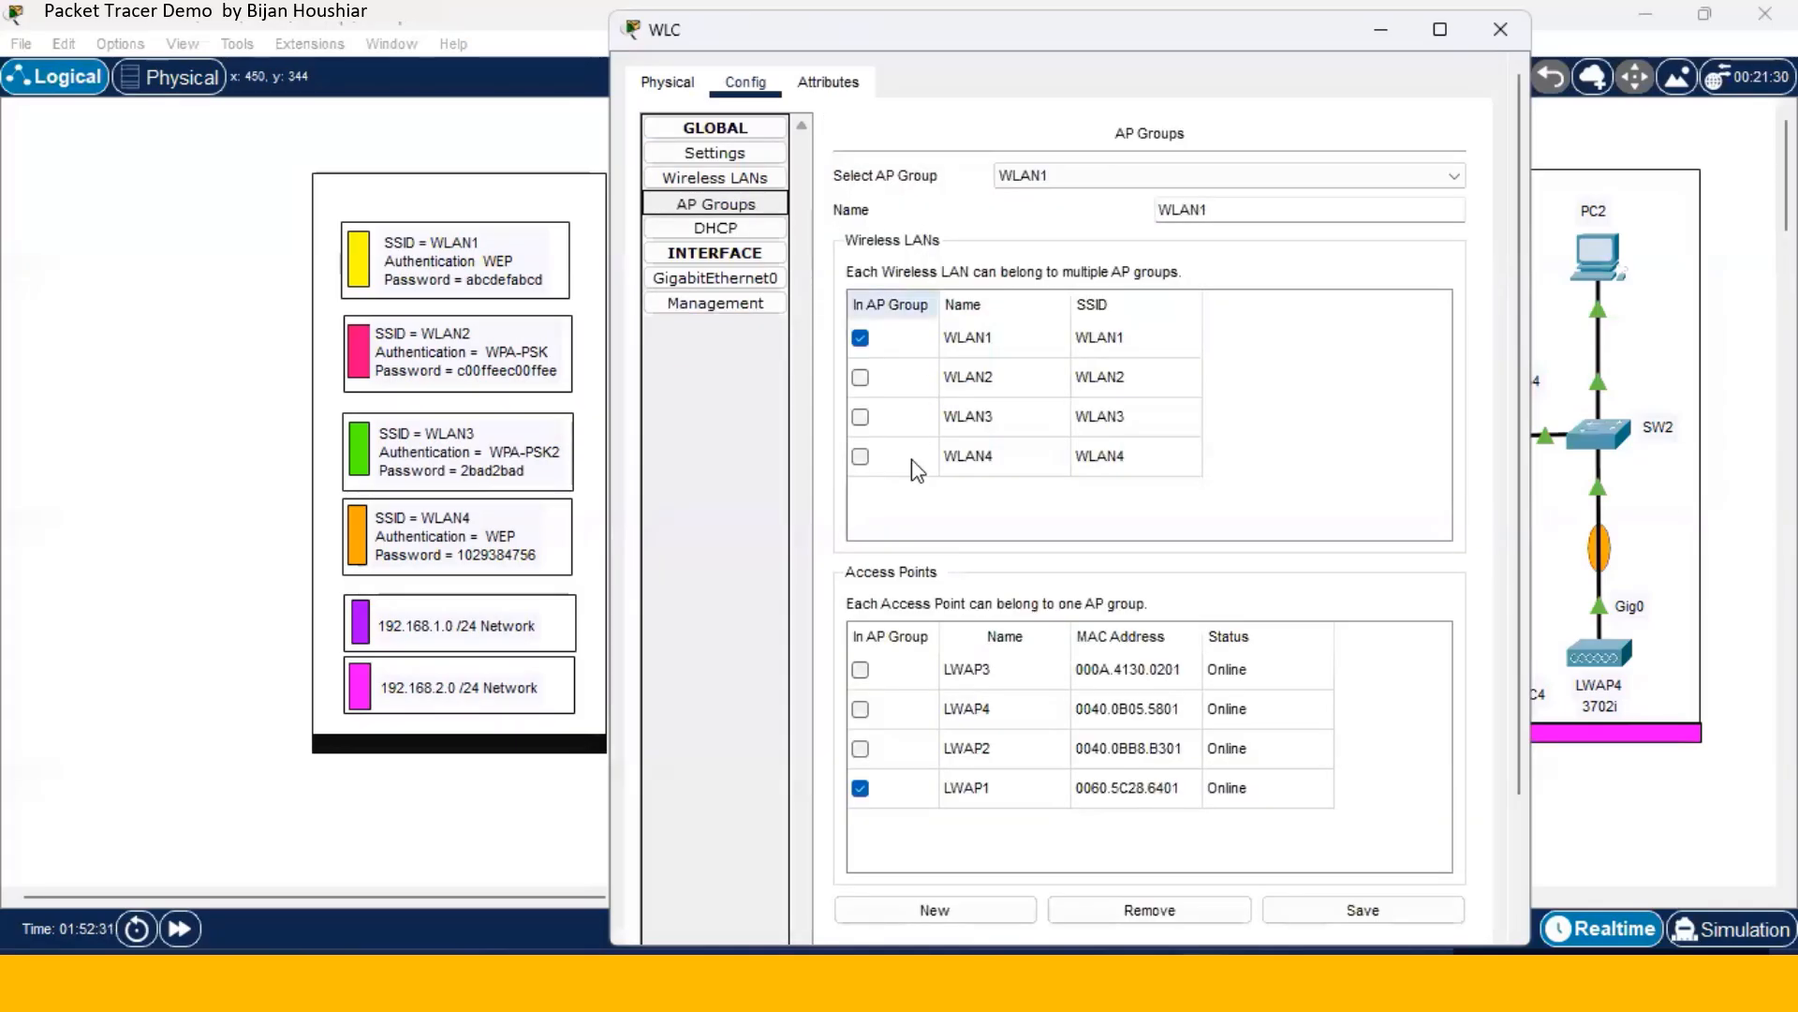
{"action": "left_click", "coordinate": [726, 181]}
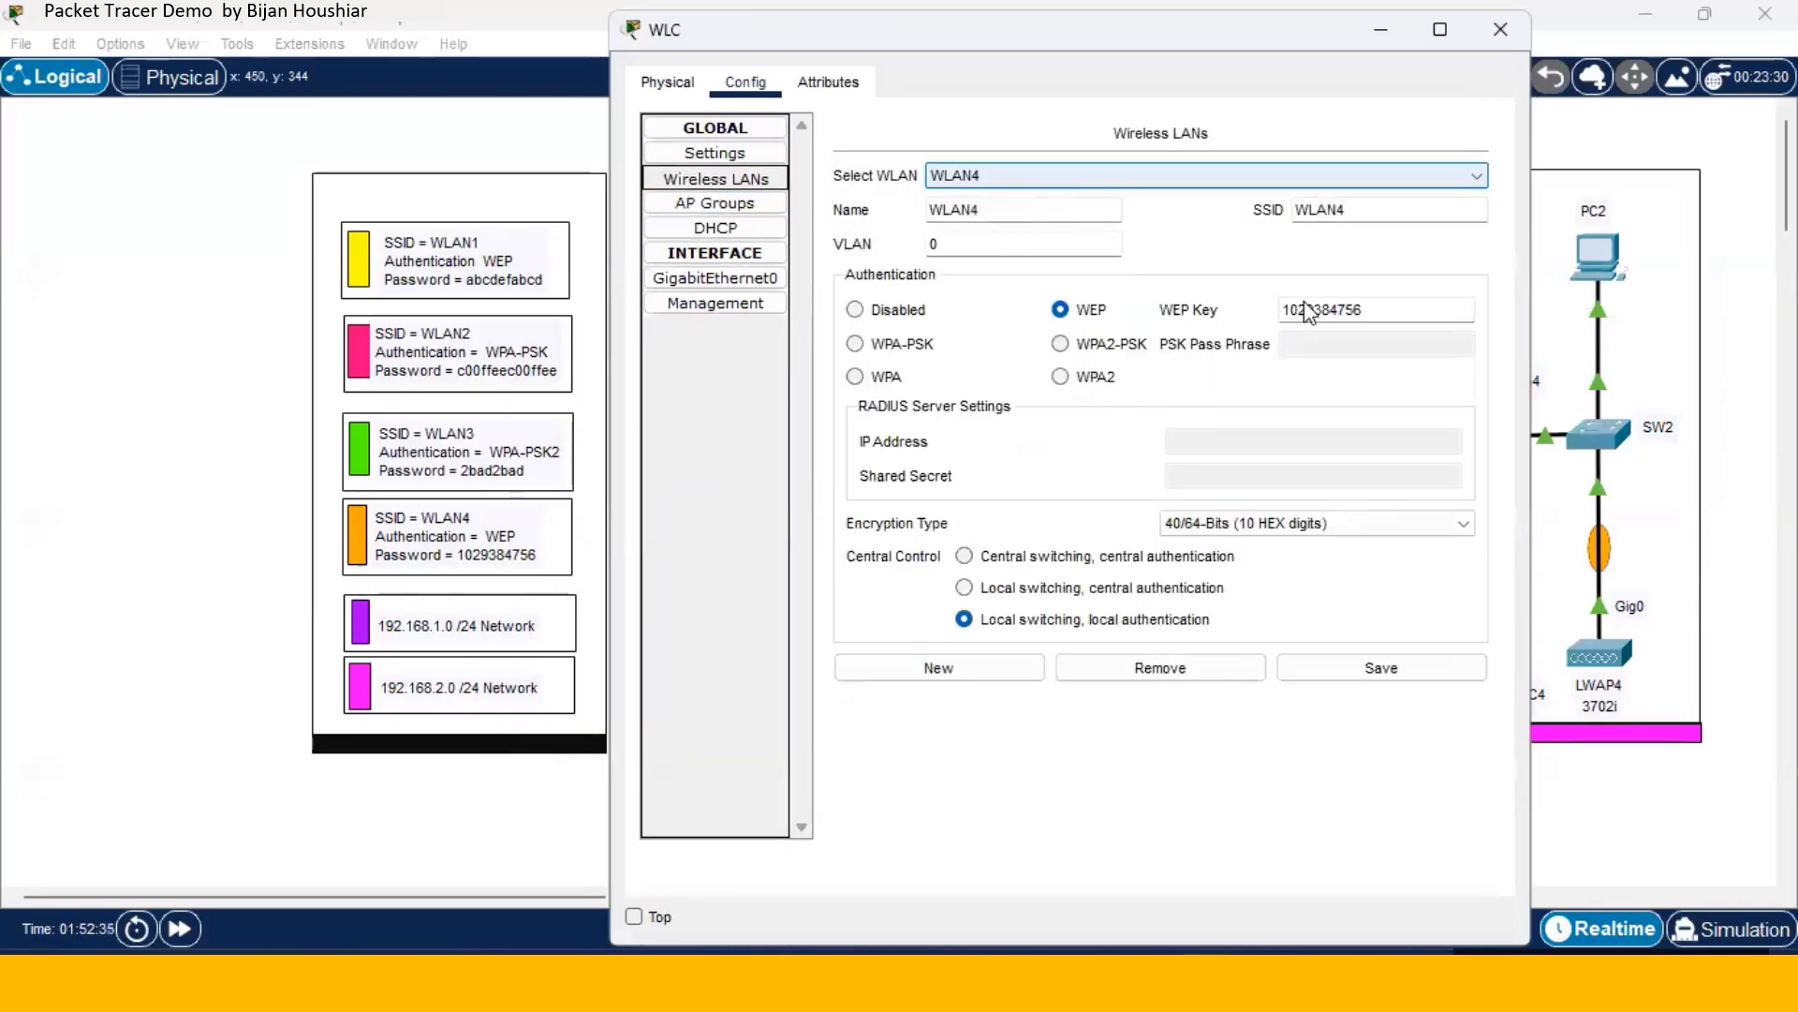
{"action": "left_click", "coordinate": [1503, 32]}
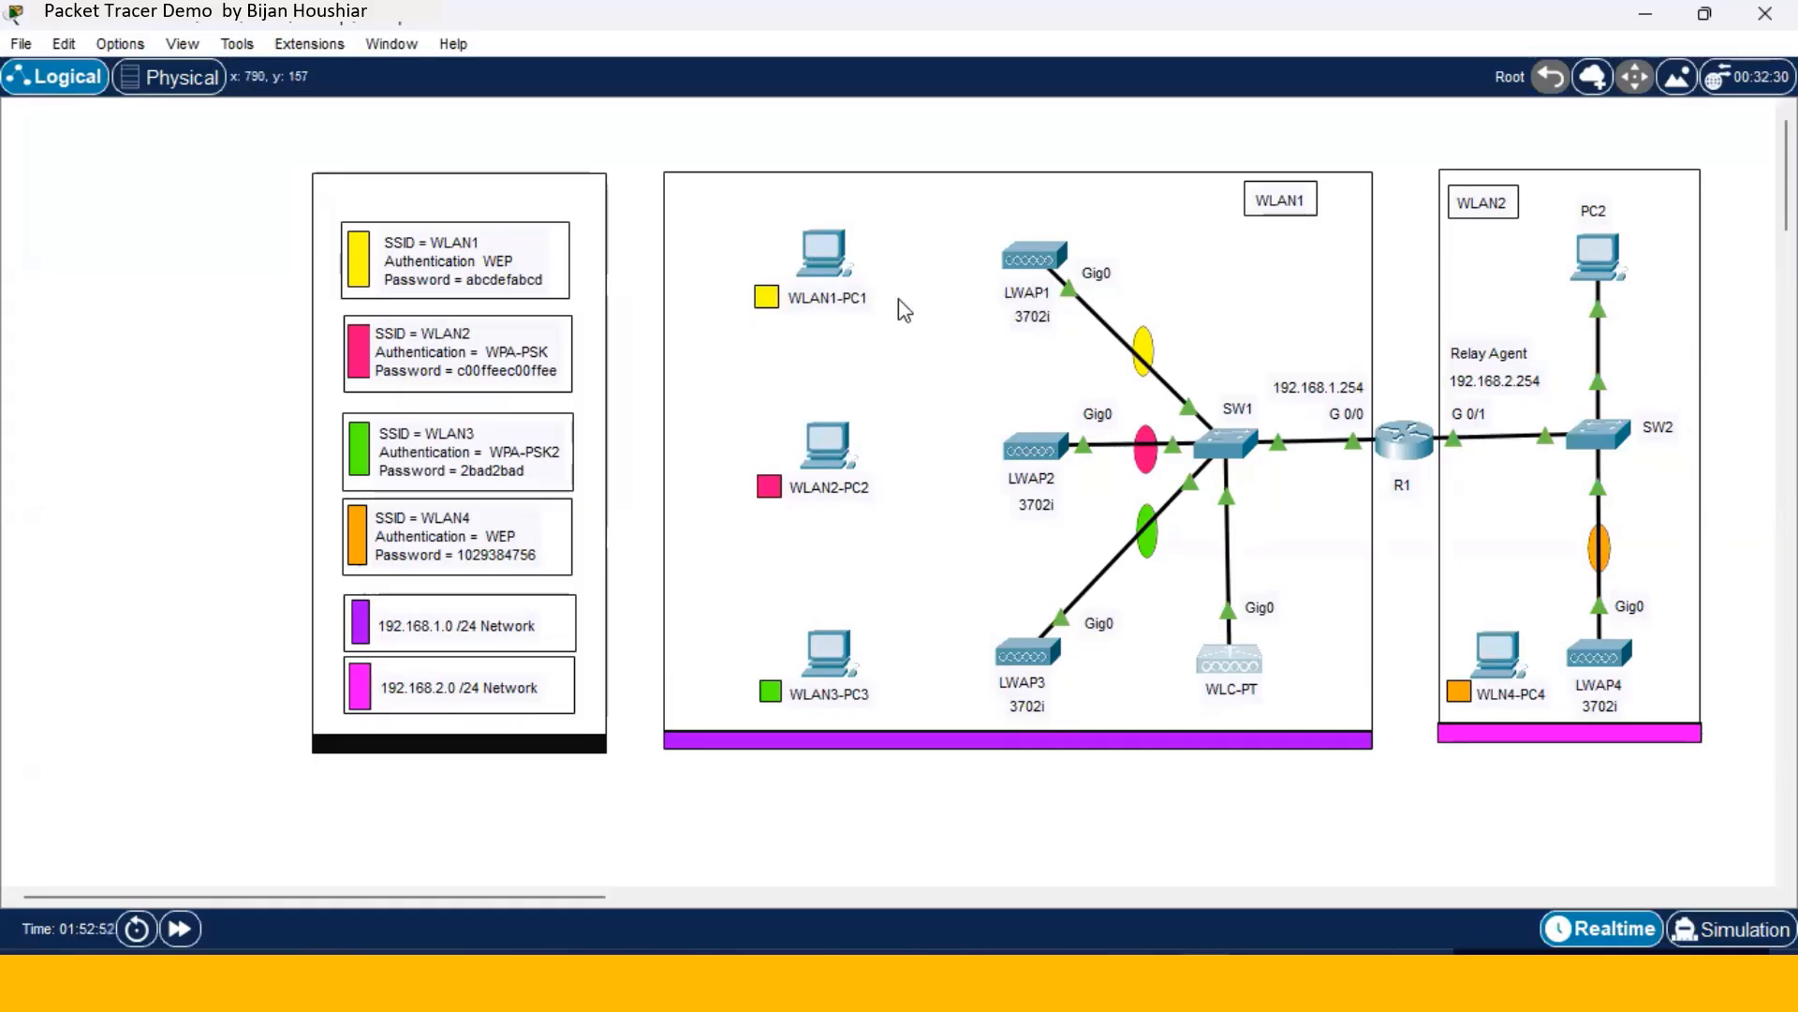
- Switch WLAN1-PC1's Wireless0 port status to On so it associates with LWAP1
{"action": "left_click", "coordinate": [846, 262]}
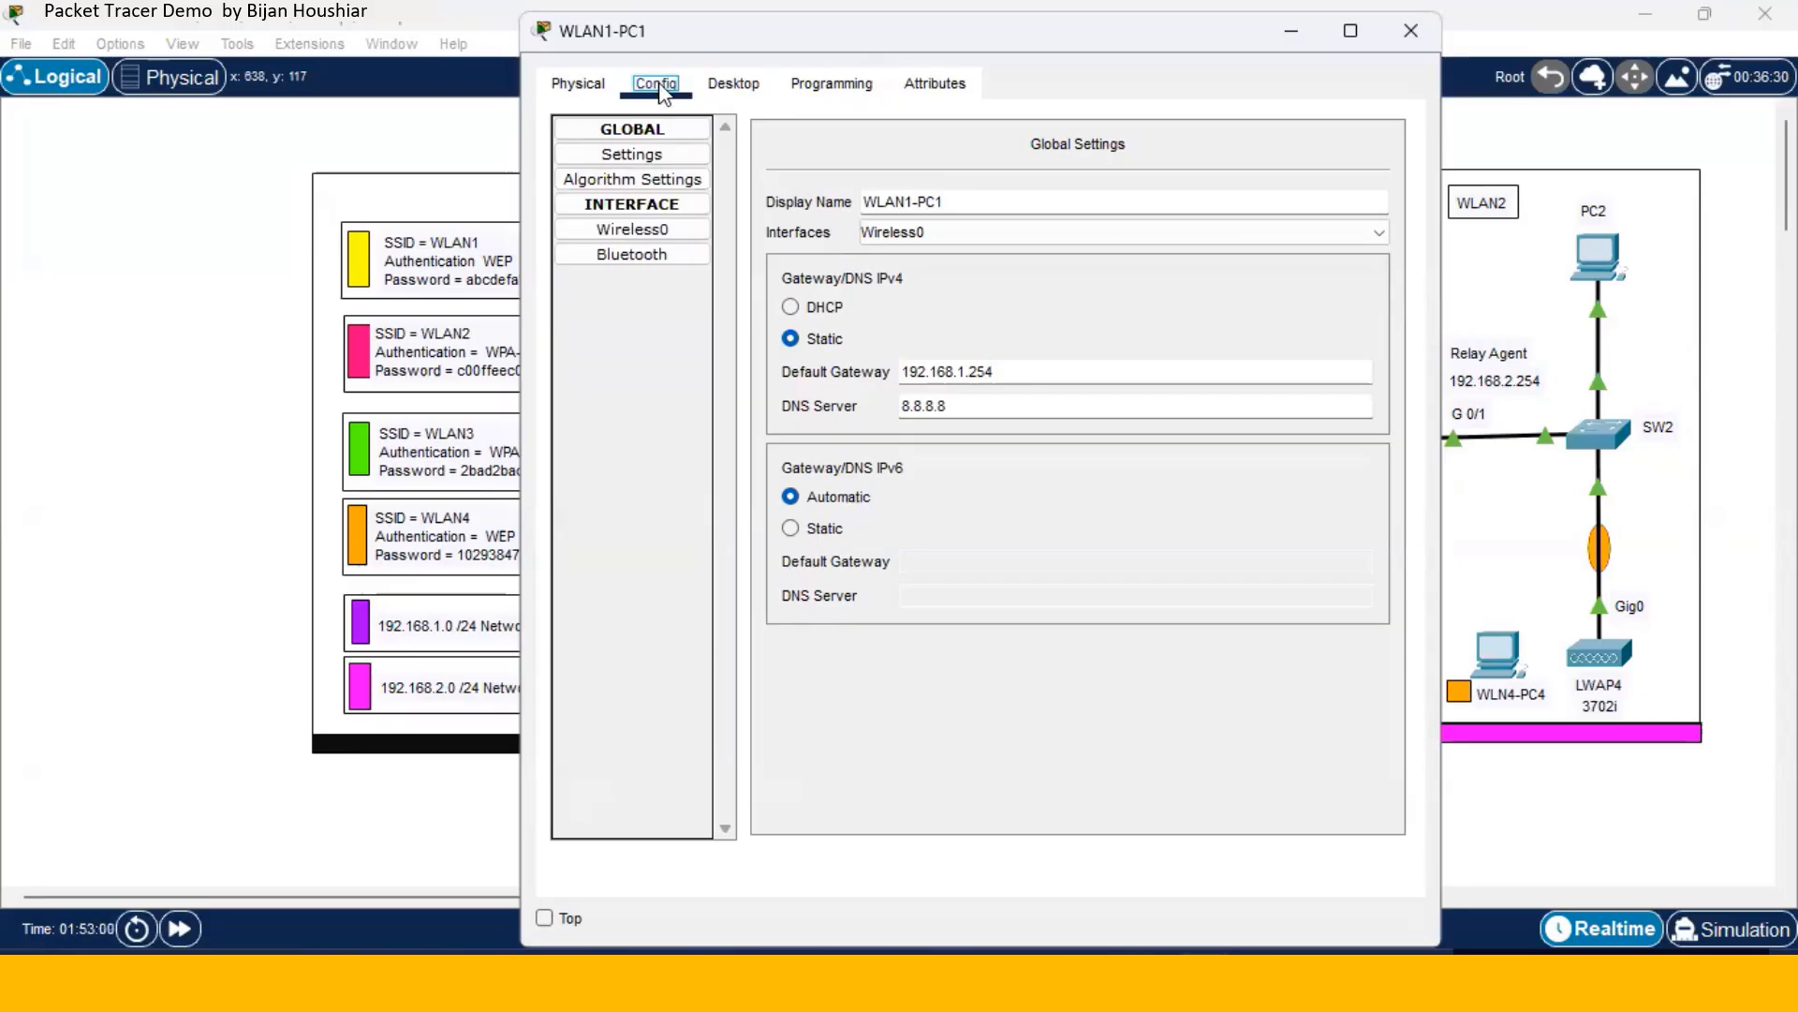
{"action": "left_click", "coordinate": [654, 242]}
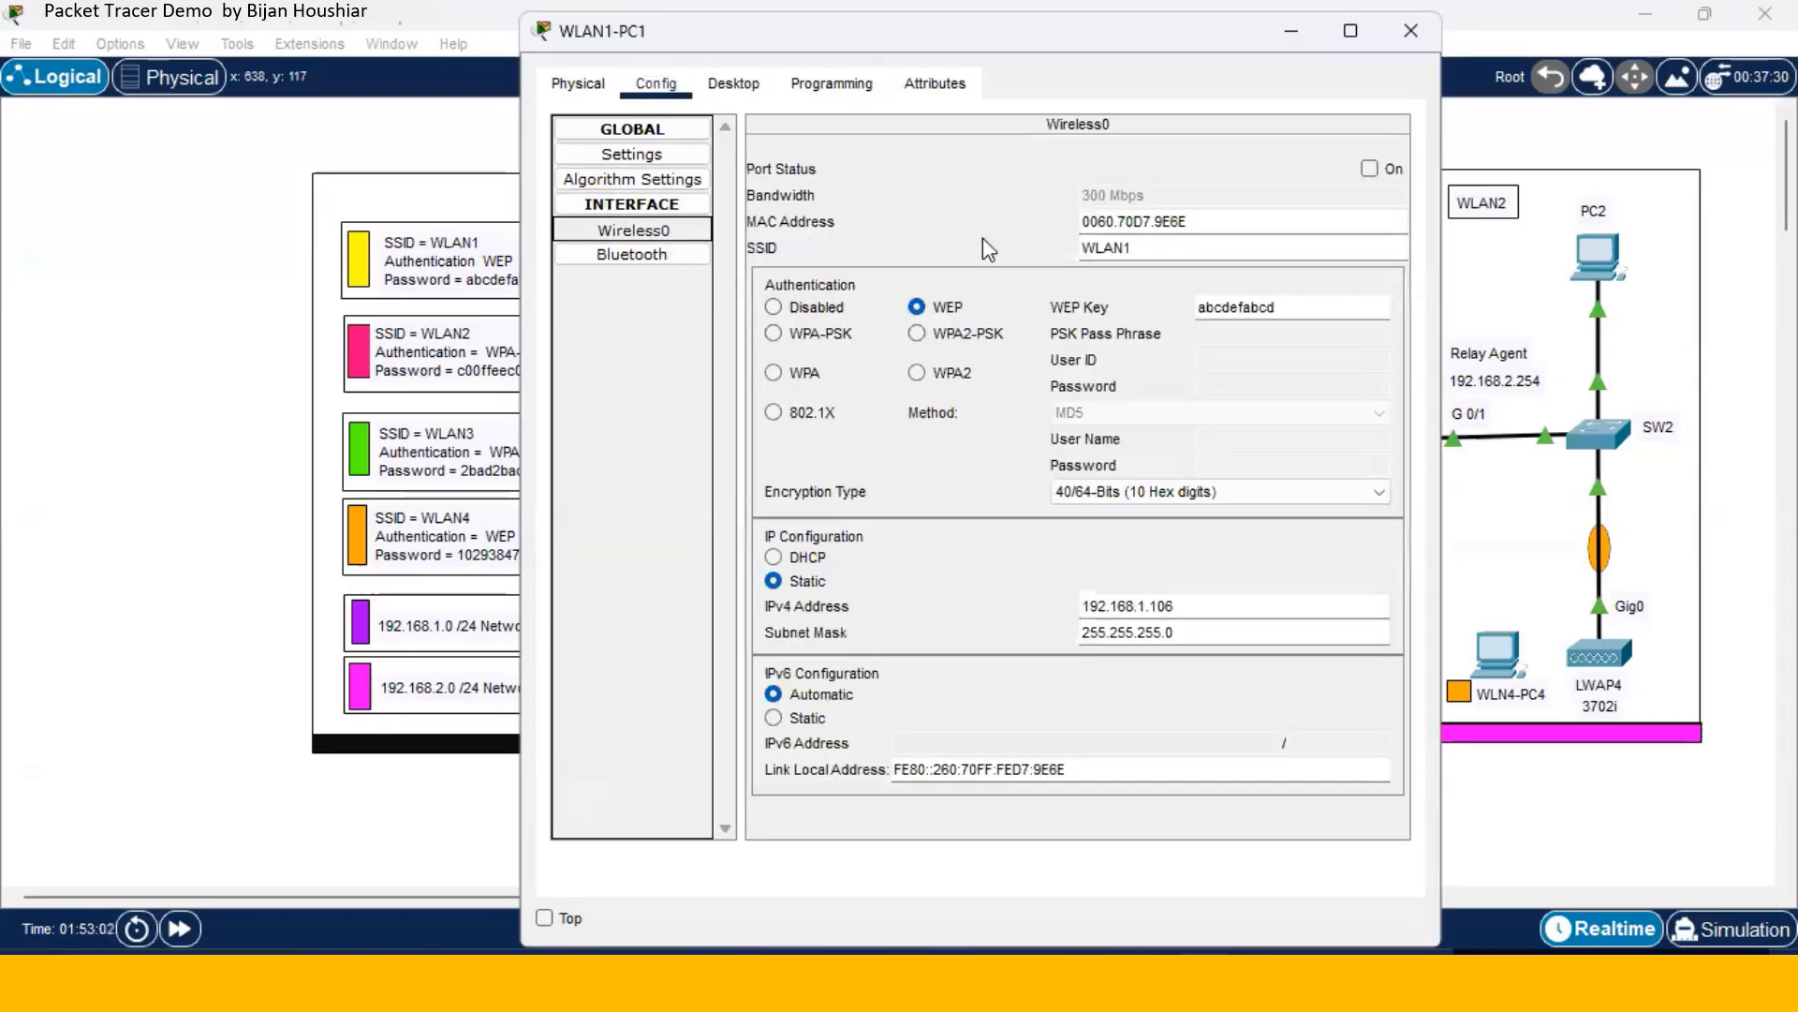
{"action": "left_click", "coordinate": [1370, 169]}
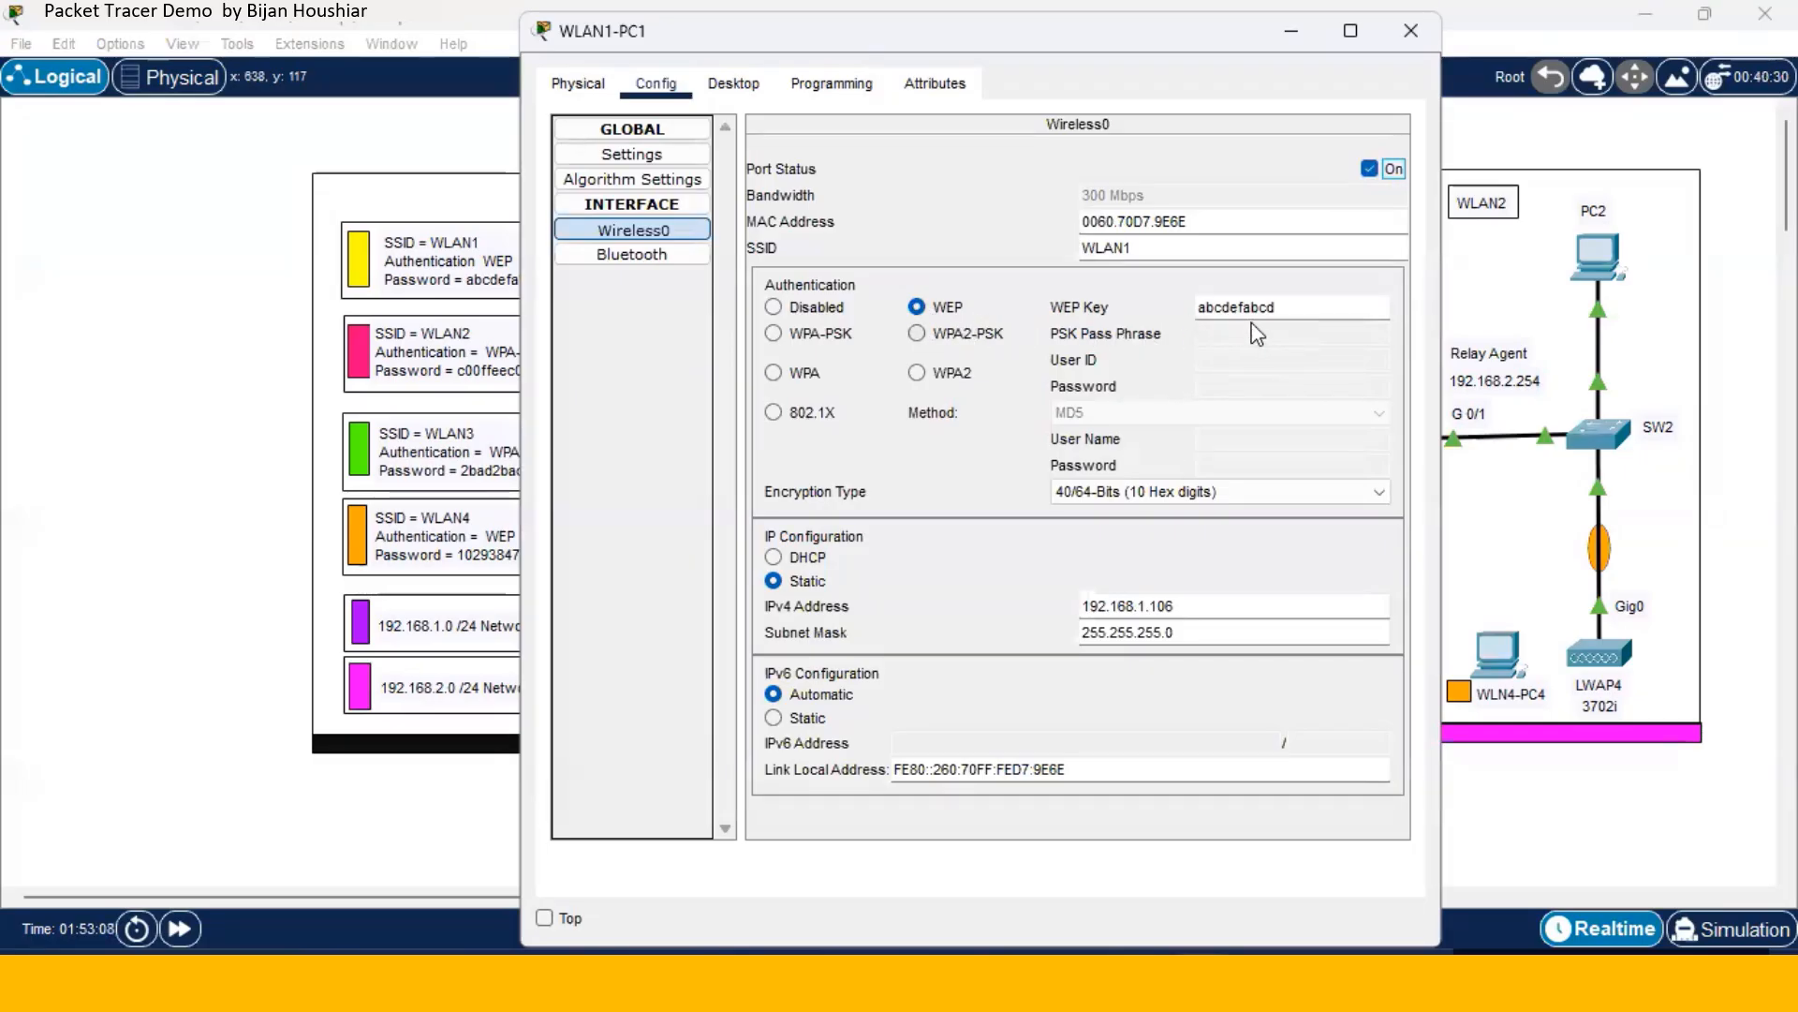
{"action": "left_click", "coordinate": [1410, 30]}
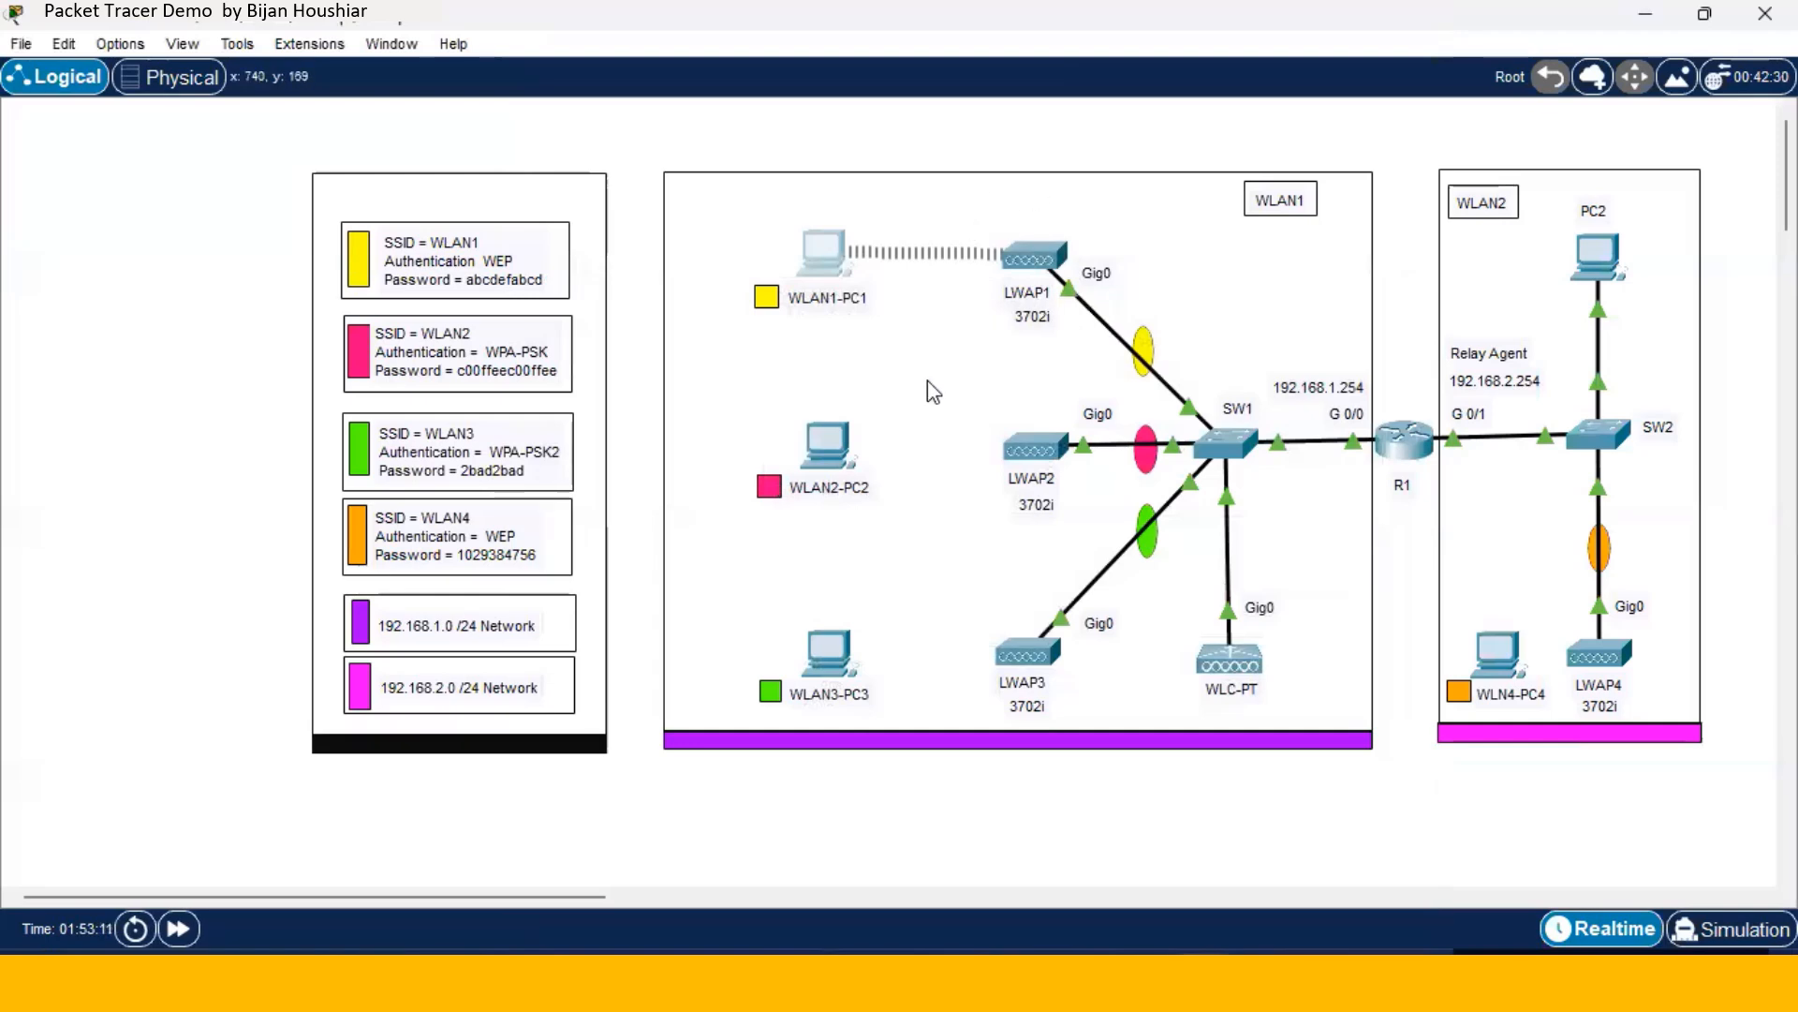
- Turn on WLAN2-PC2's Wireless0 port so it associates with LWAP2
{"action": "left_click", "coordinate": [827, 452]}
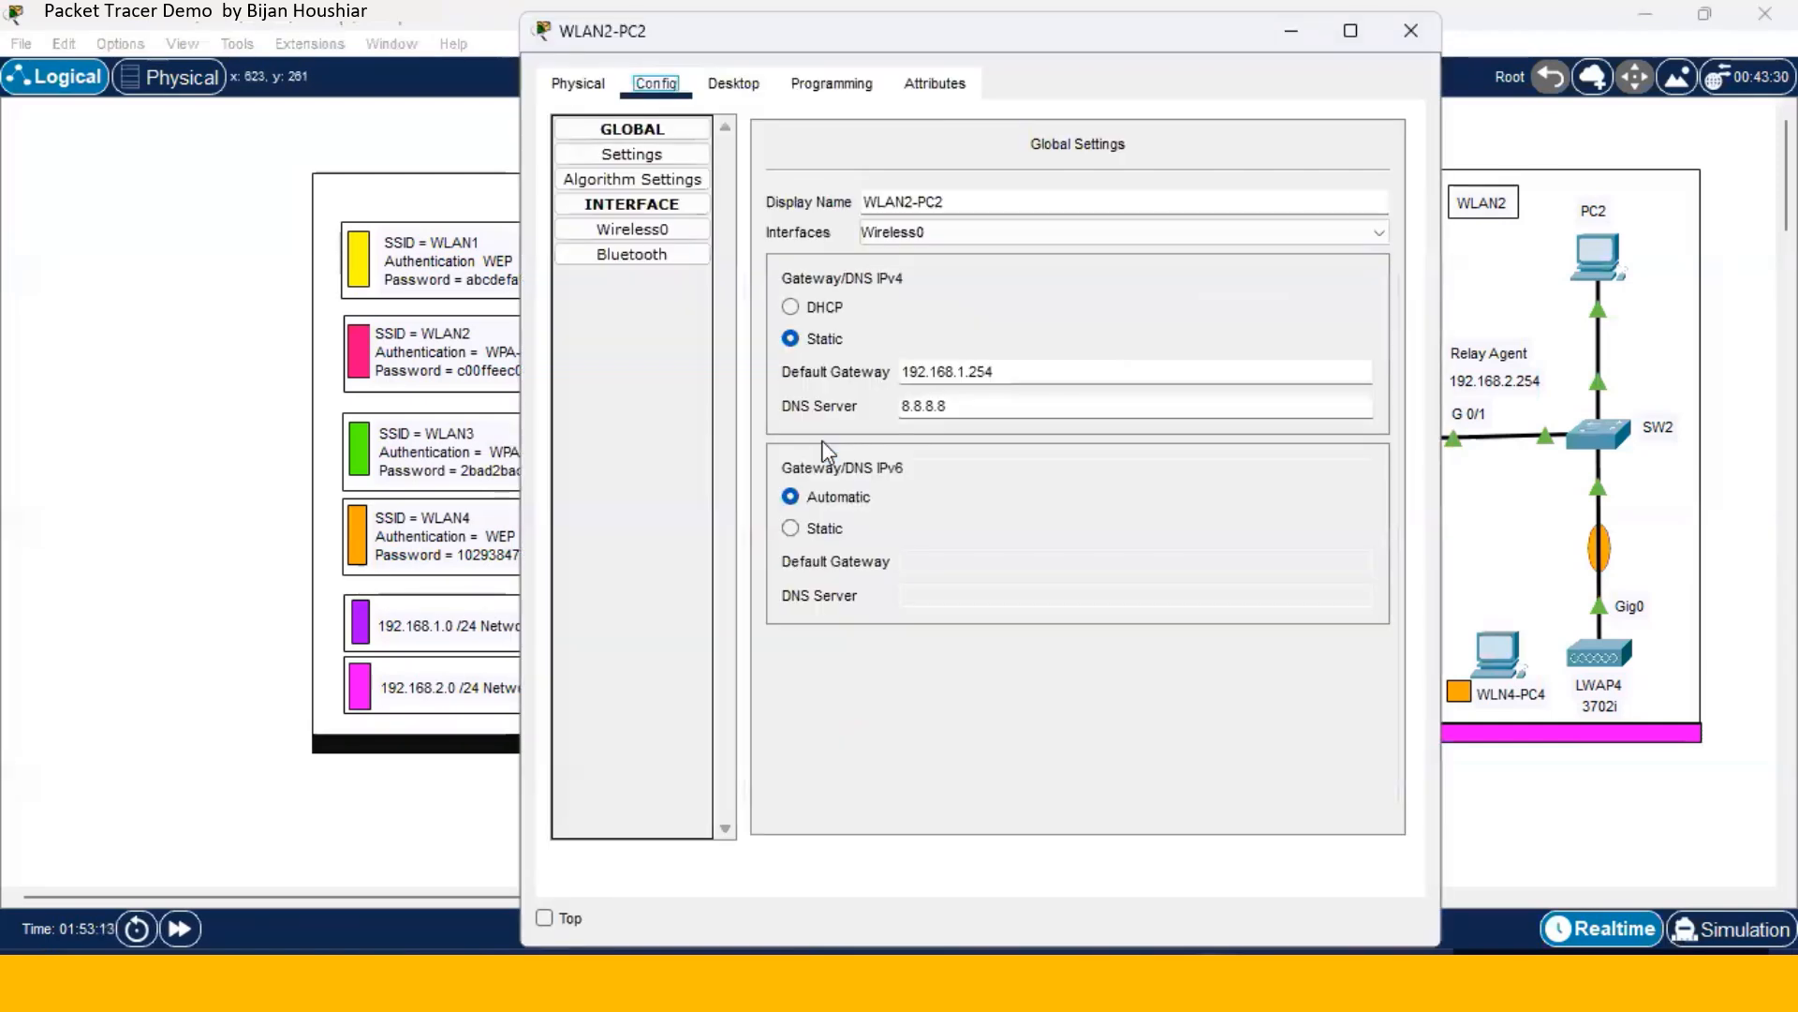
{"action": "left_click", "coordinate": [632, 230]}
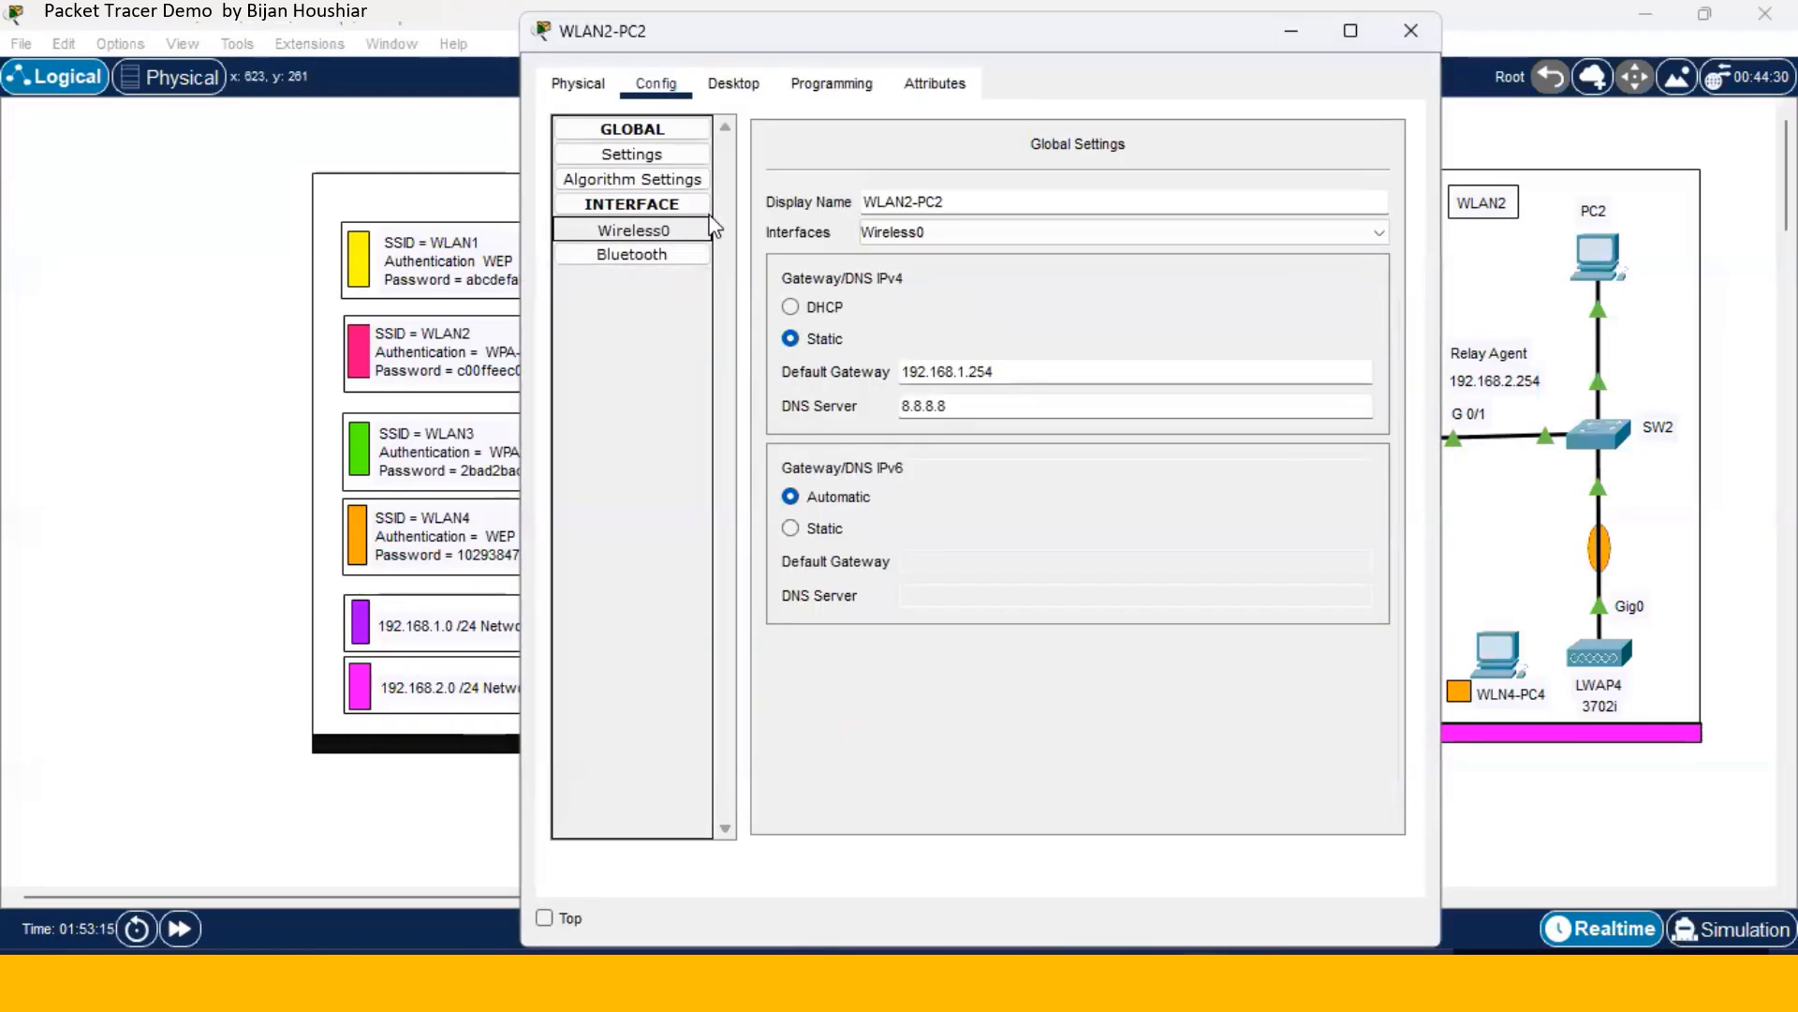
{"action": "left_click", "coordinate": [1368, 169]}
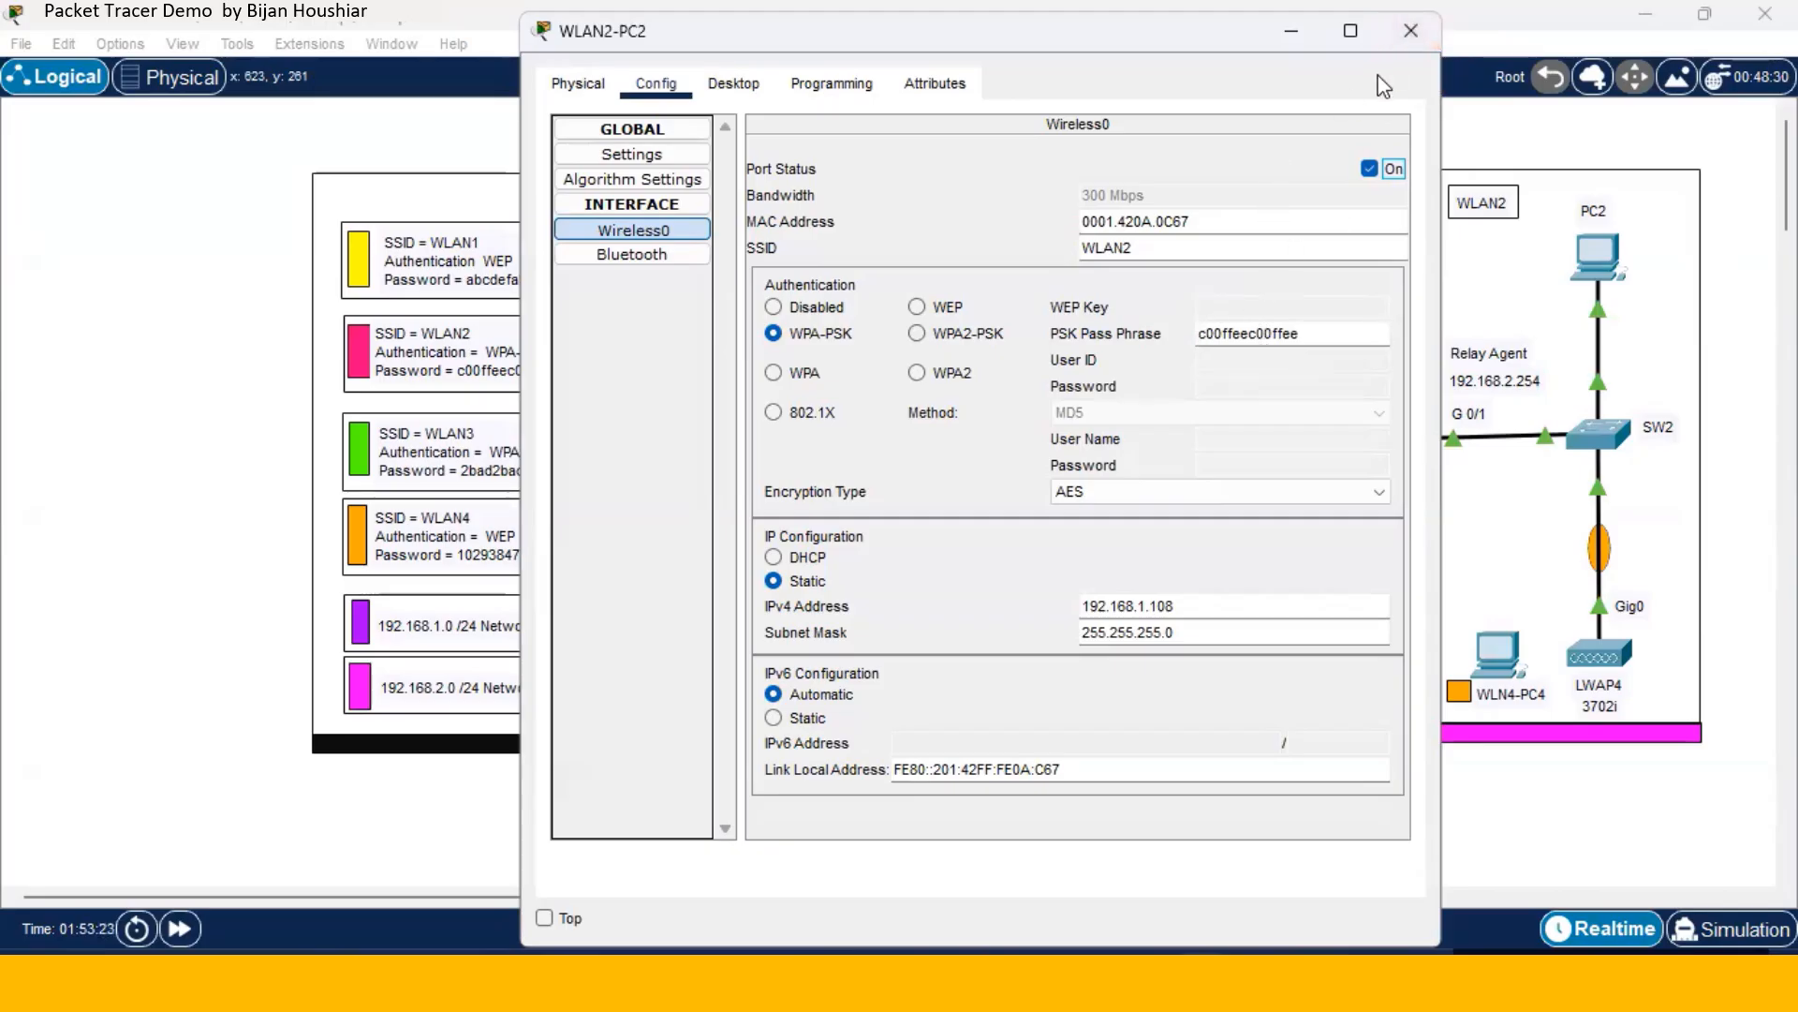
{"action": "left_click", "coordinate": [1409, 37]}
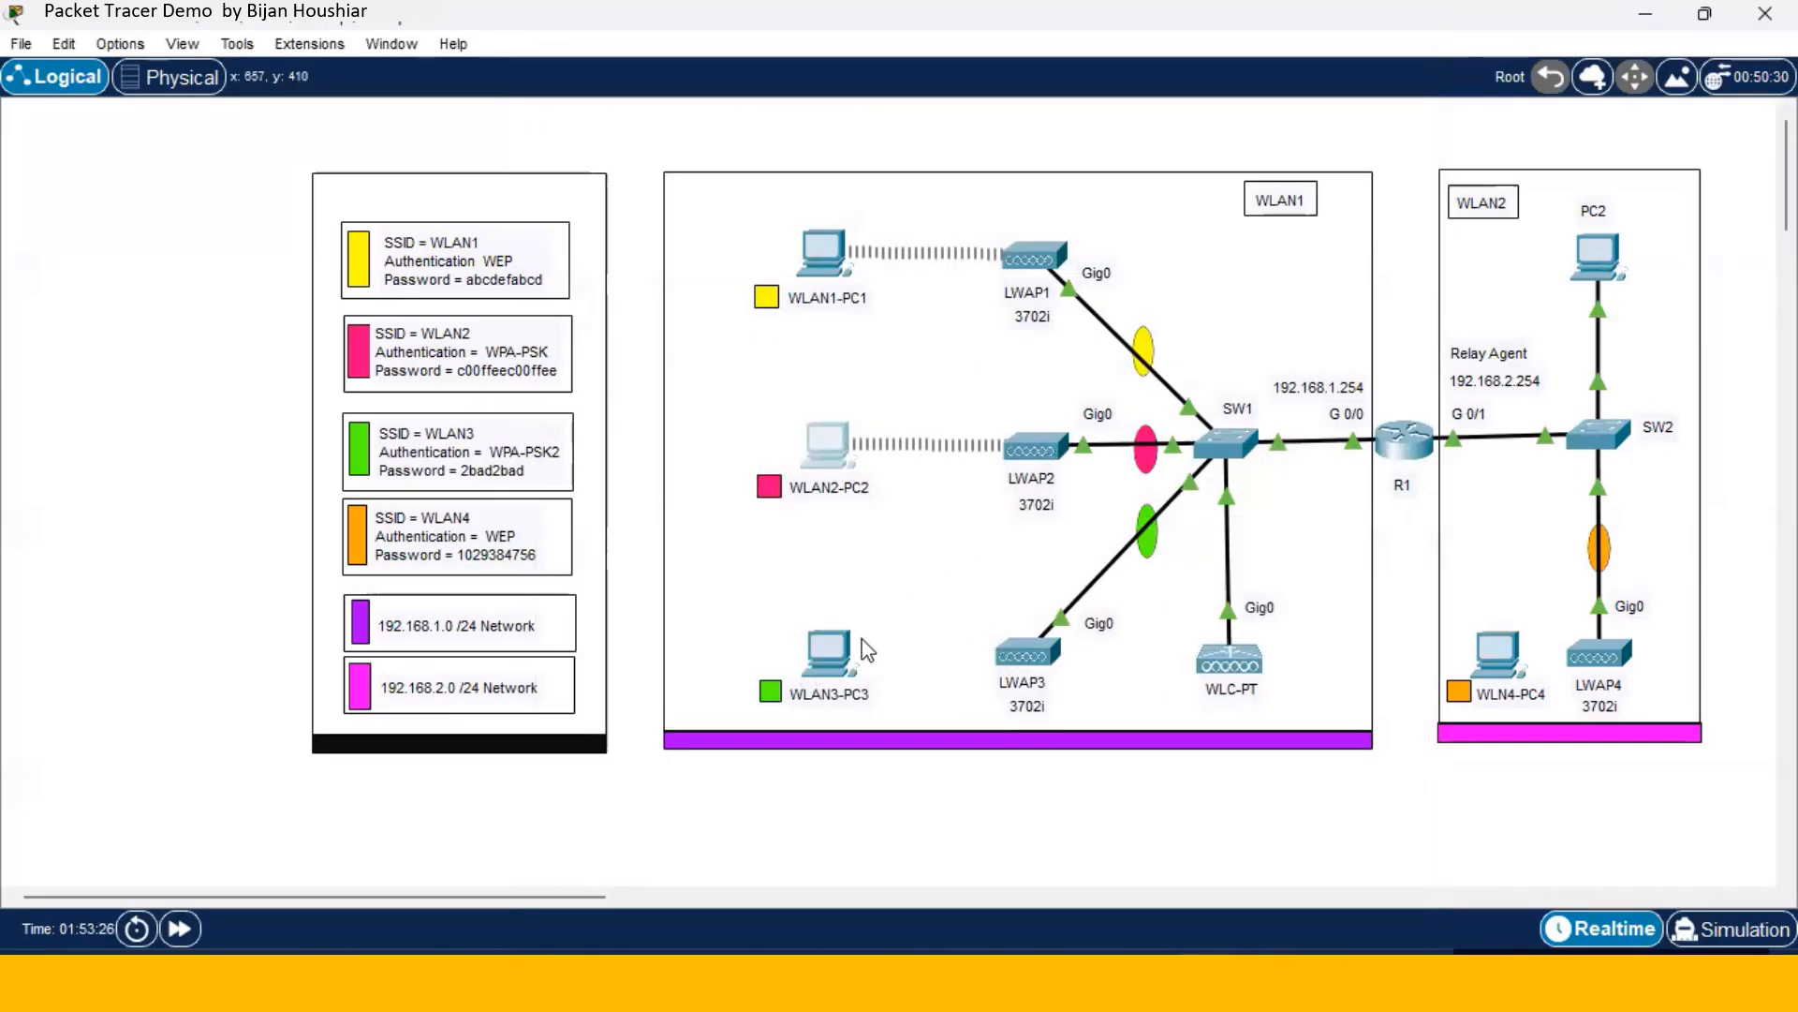
- Turn on WLAN3-PC3's Wireless0 port so it associates with LWAP3
{"action": "left_click", "coordinate": [830, 658]}
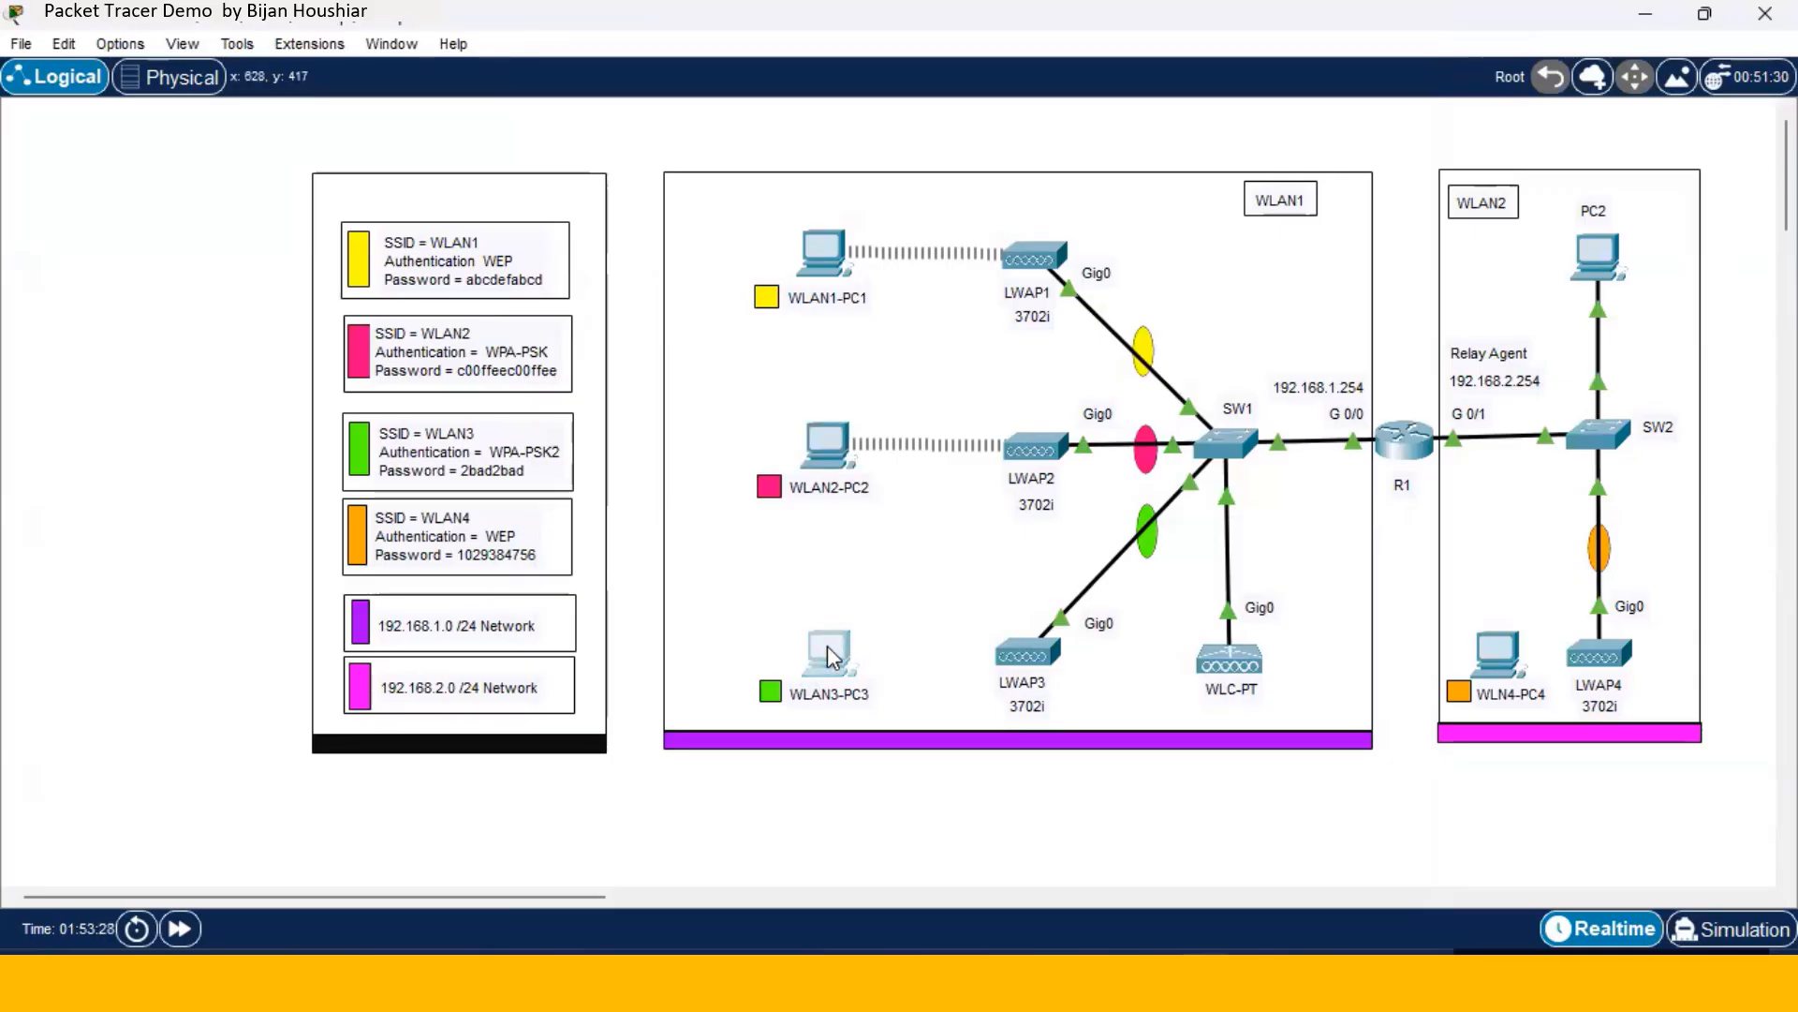
{"action": "left_click", "coordinate": [650, 294]}
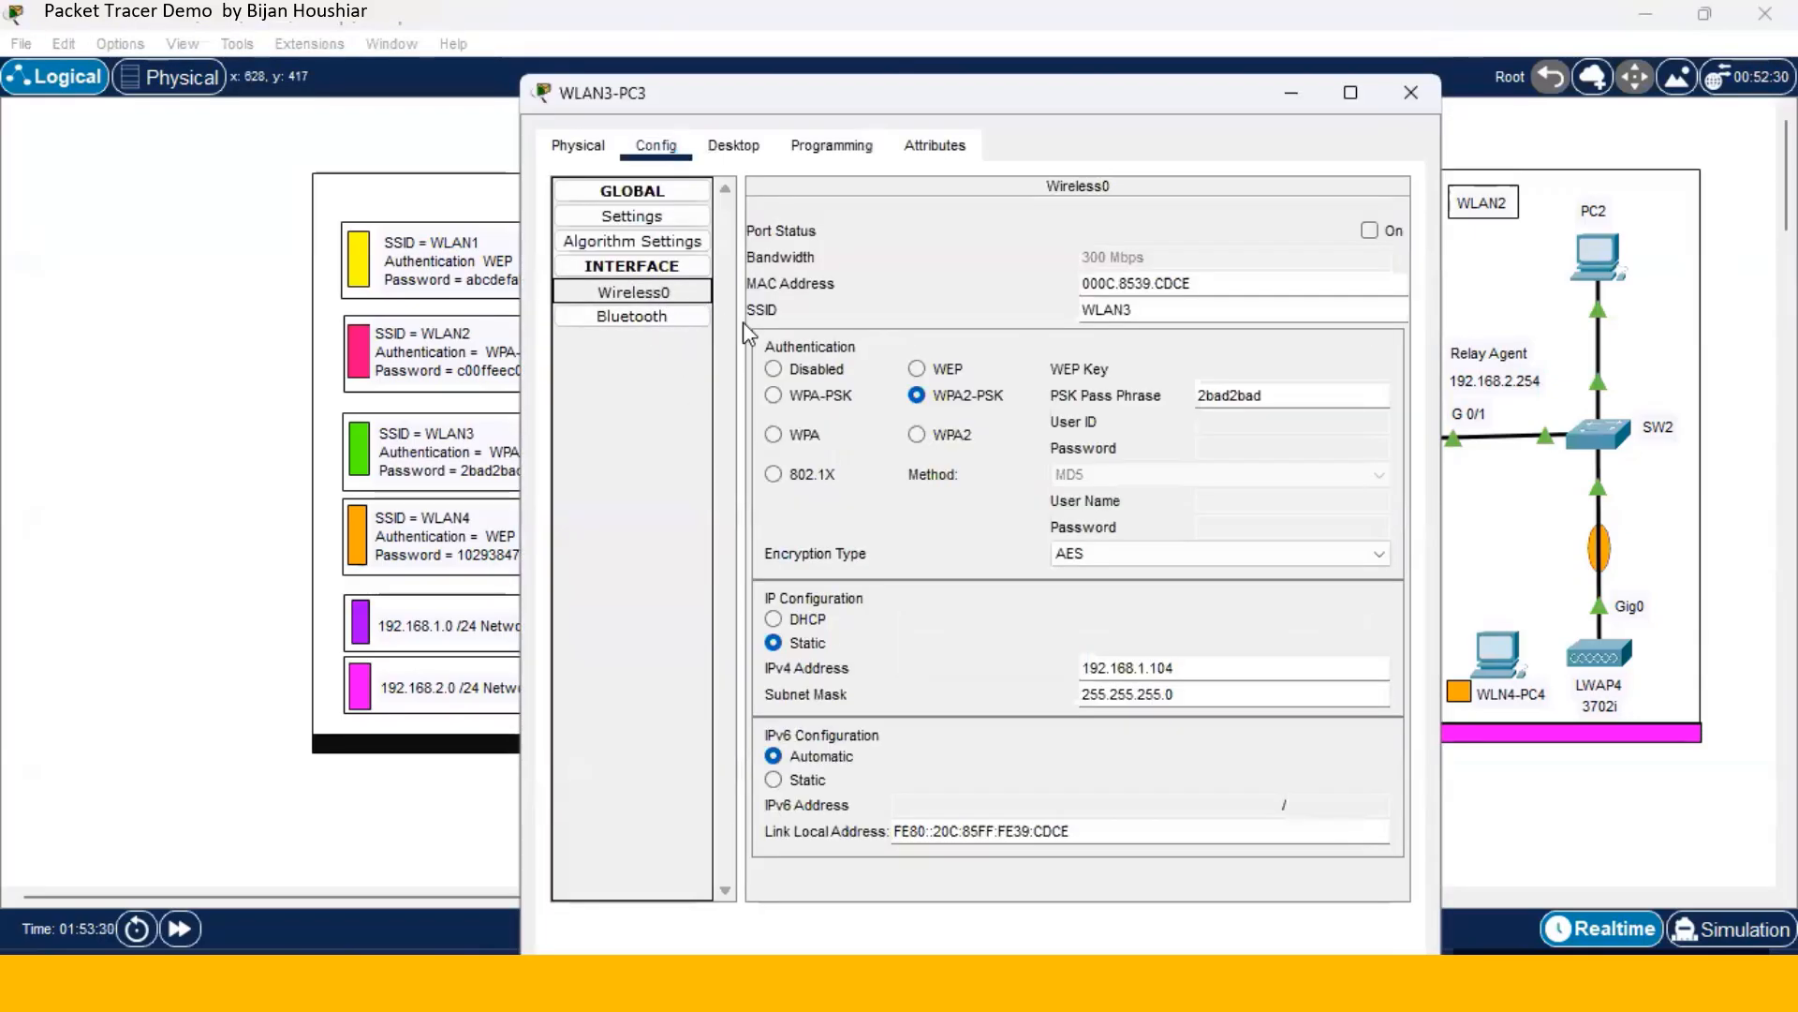
{"action": "left_click", "coordinate": [1370, 231]}
{"action": "left_click", "coordinate": [1370, 230]}
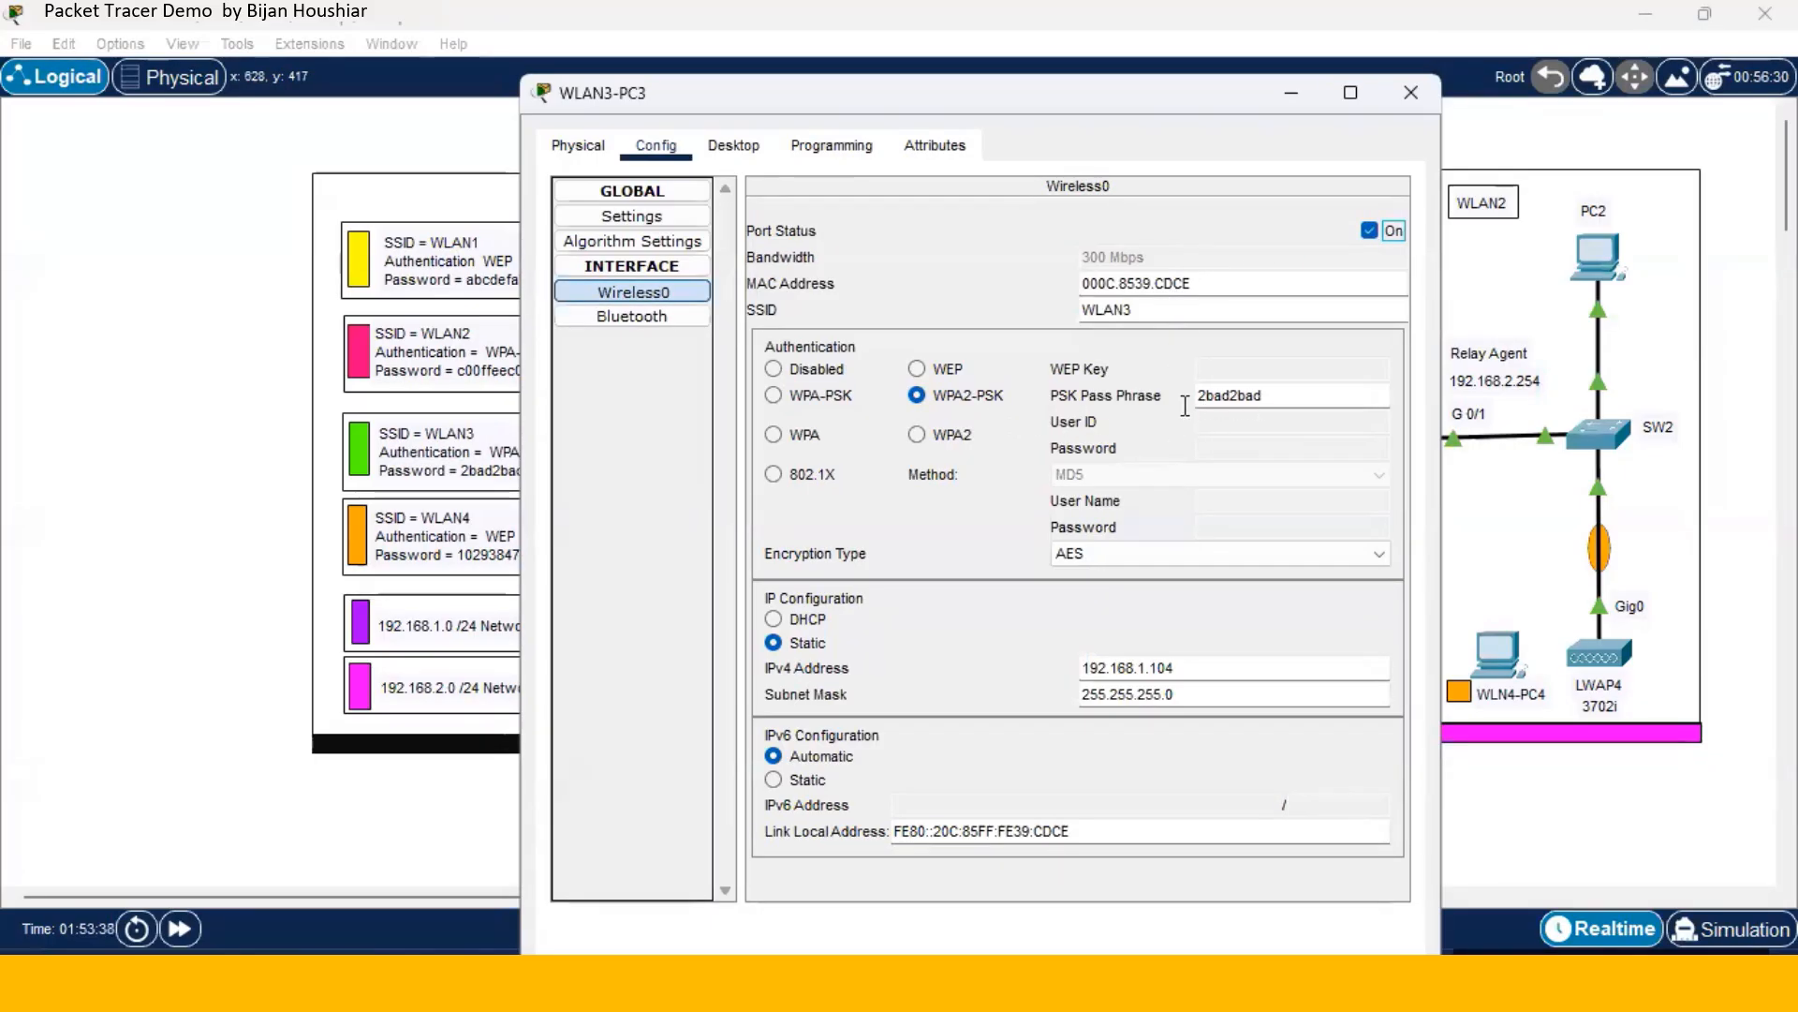
{"action": "left_click", "coordinate": [1411, 93]}
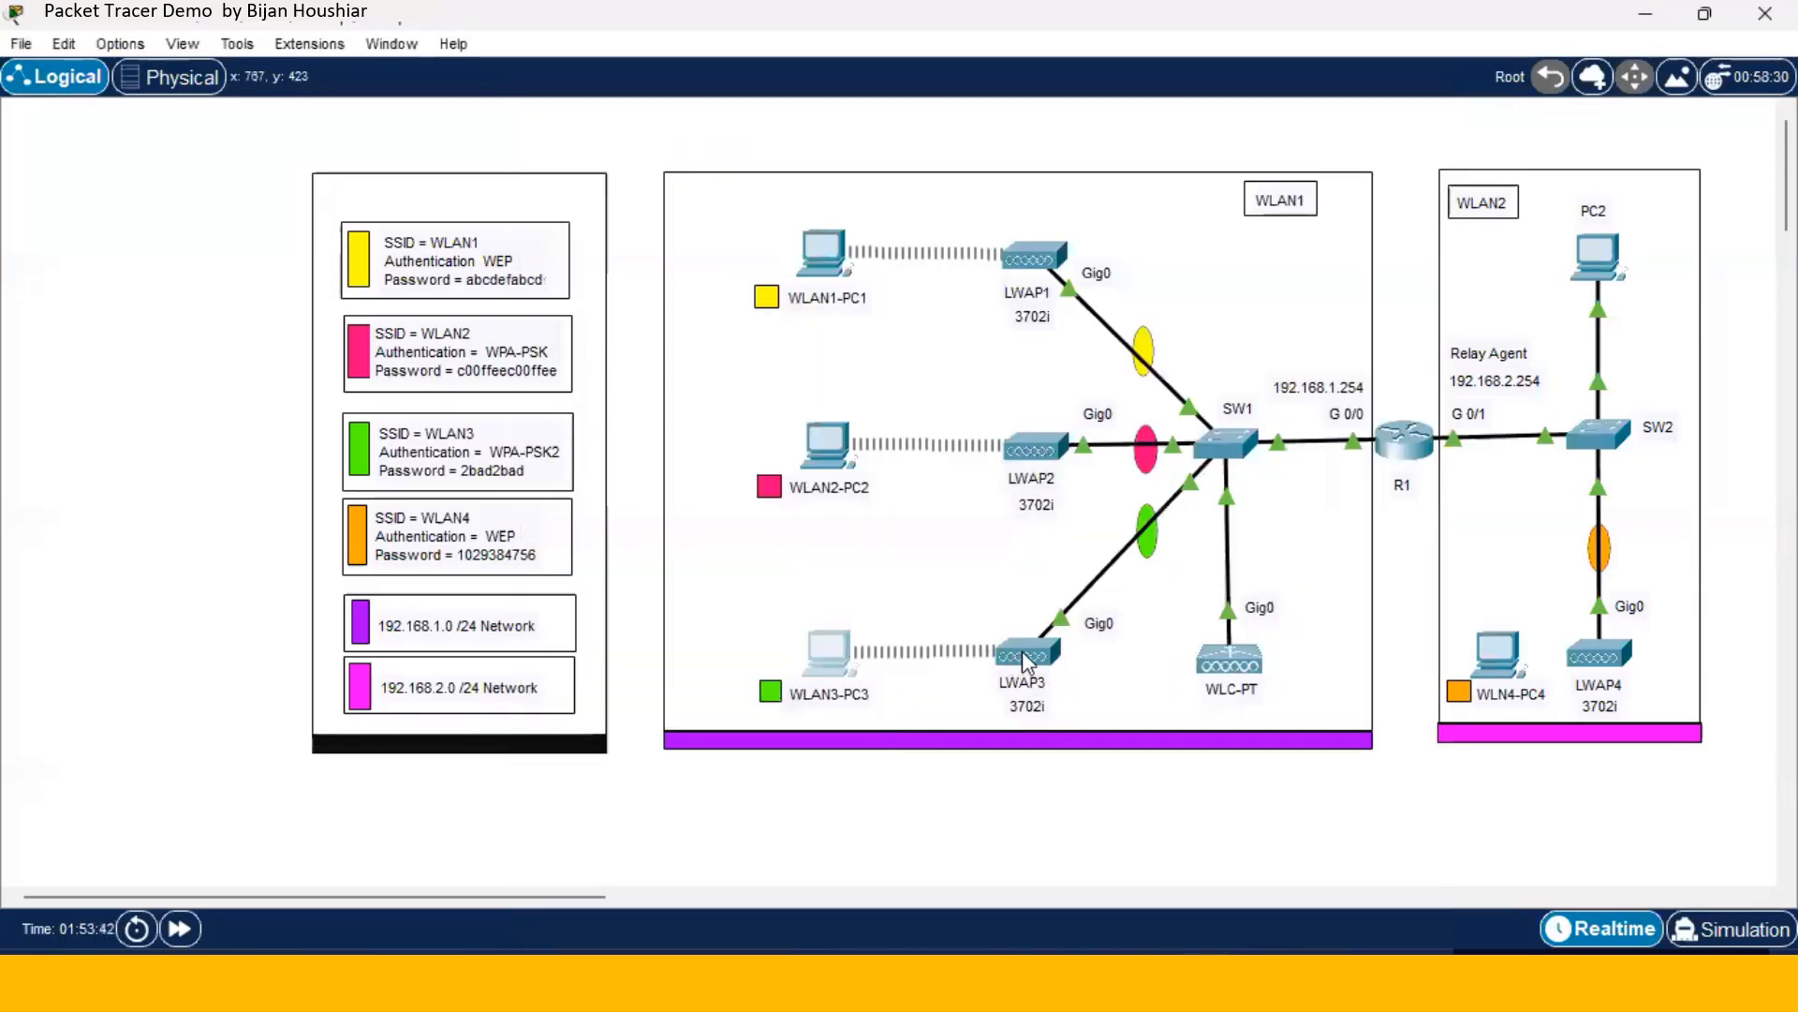
- Turn on WLAN4-PC4's Wireless0 port so it associates with LWAP4
{"action": "left_click", "coordinate": [1499, 656]}
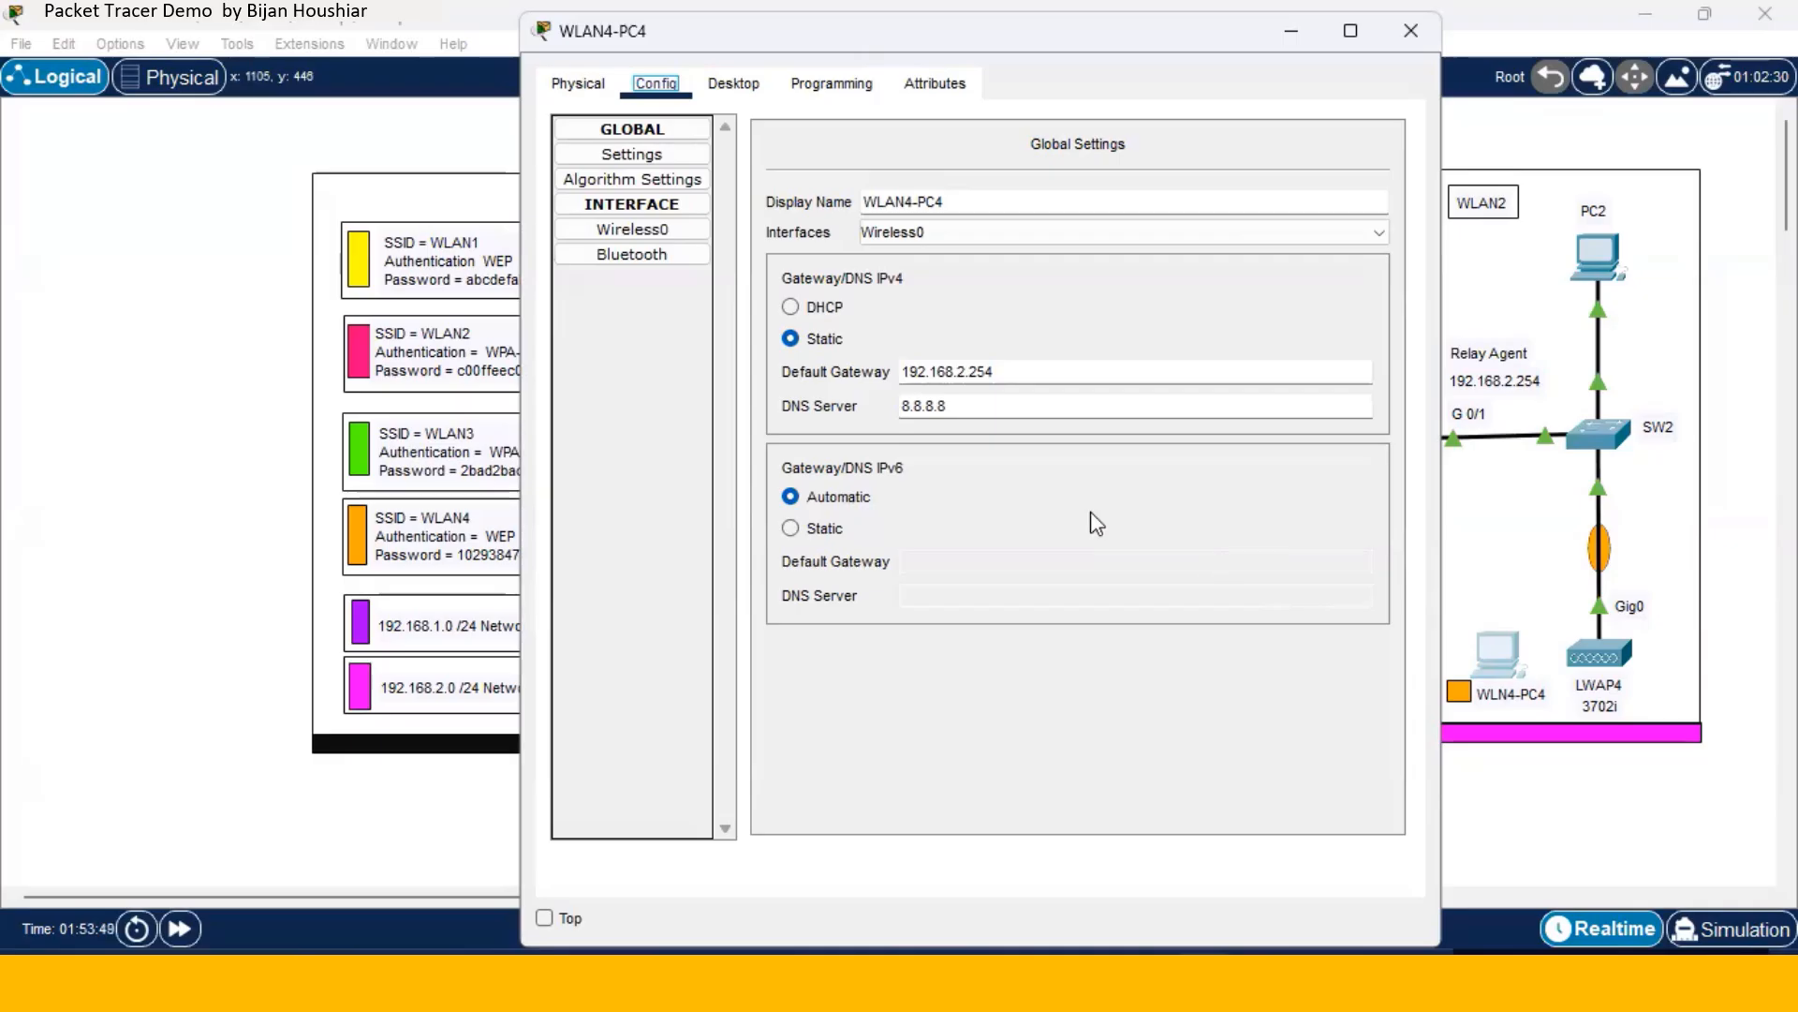
{"action": "left_click", "coordinate": [677, 229]}
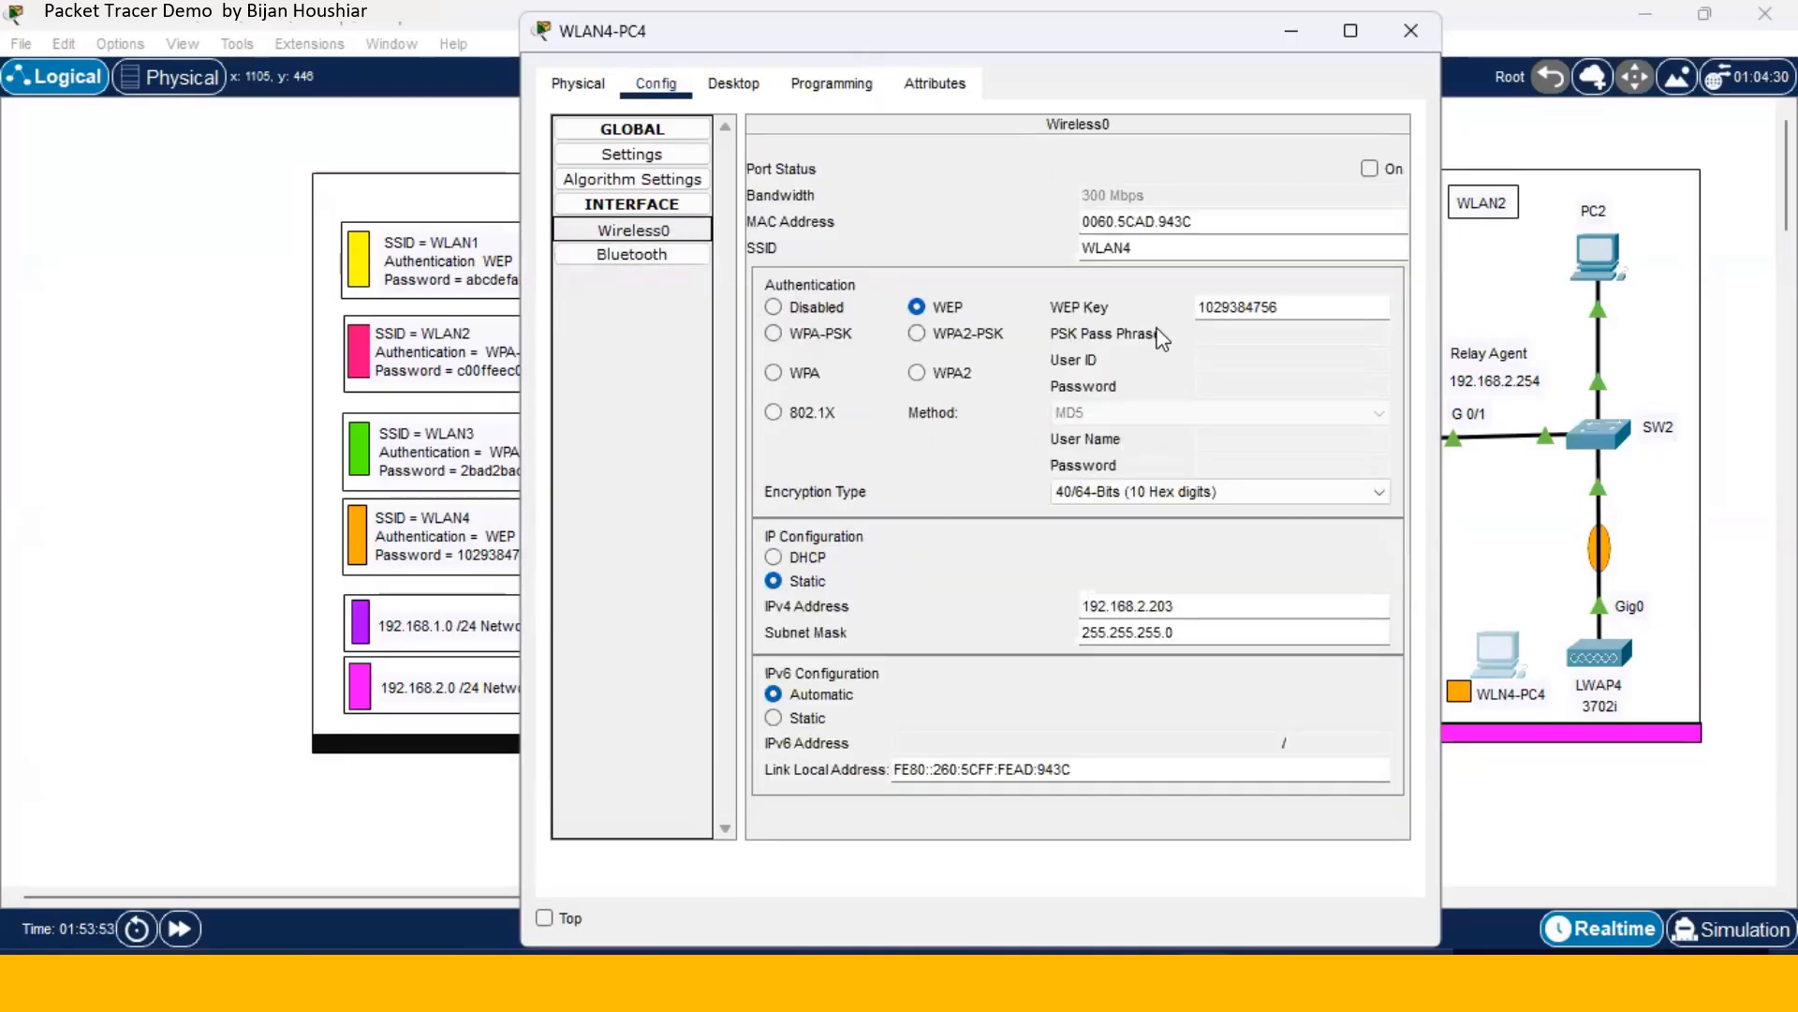
{"action": "left_click", "coordinate": [1370, 169]}
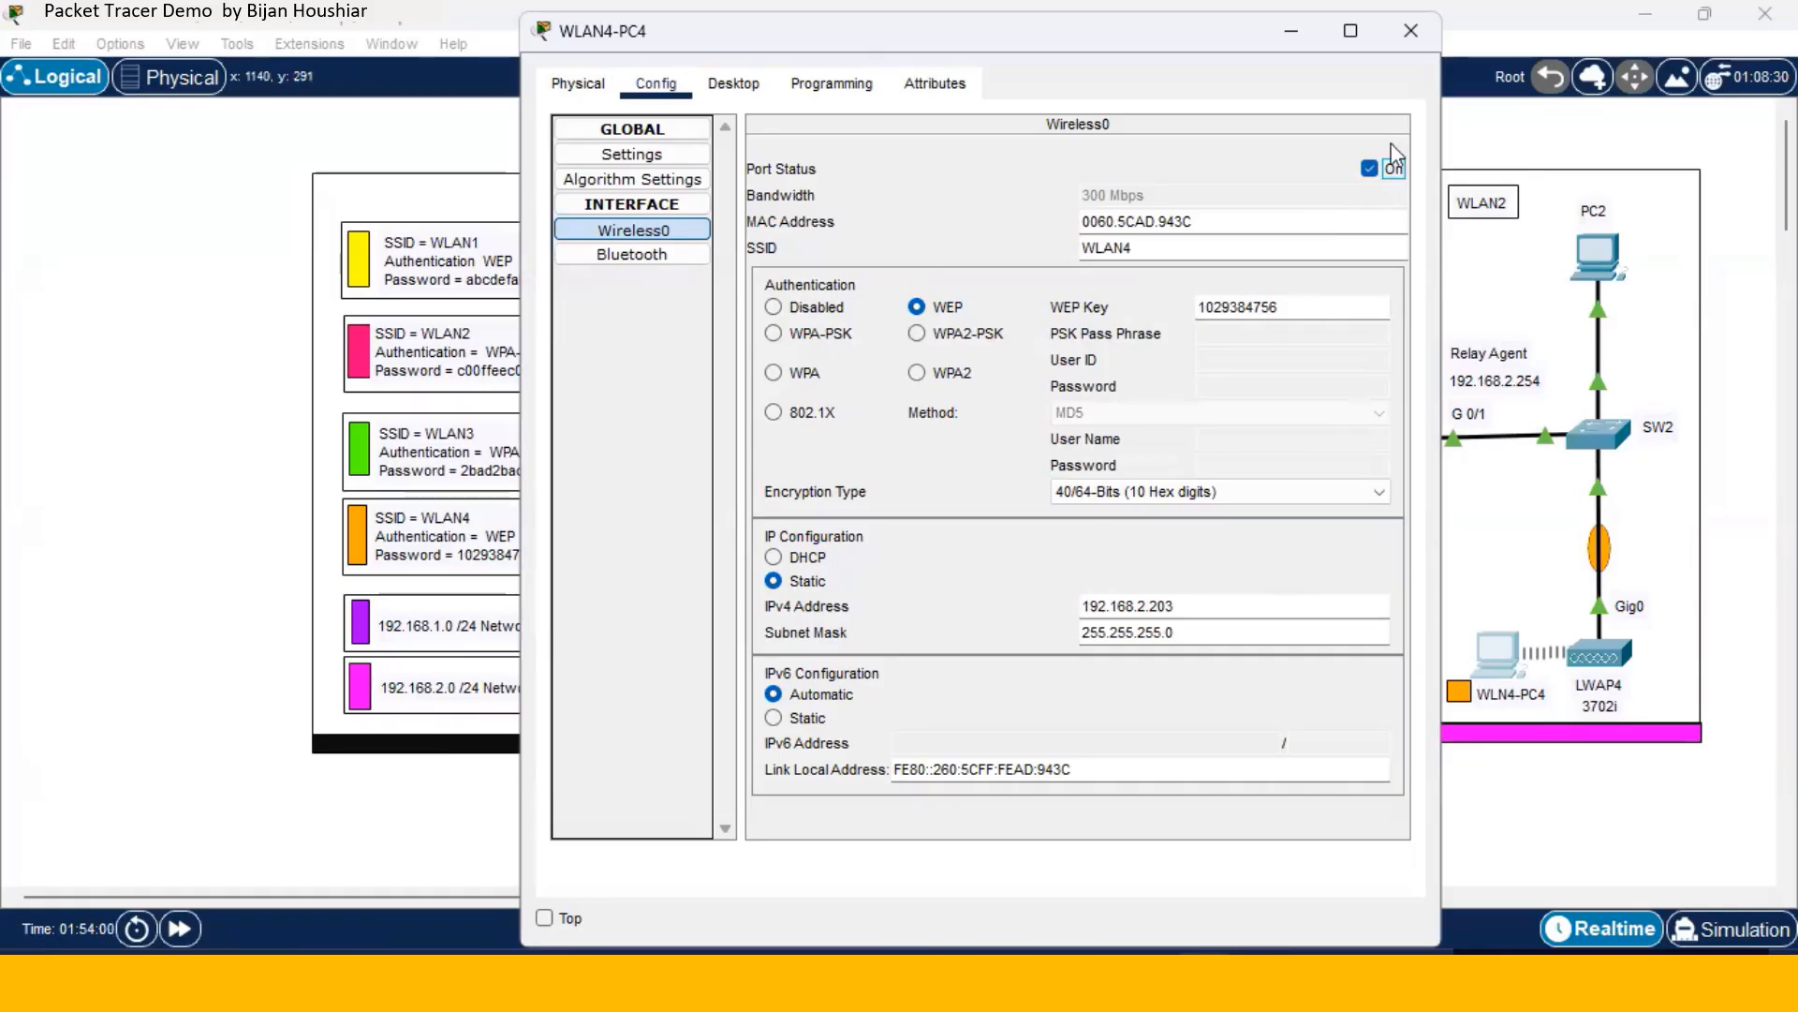
{"action": "left_click", "coordinate": [1409, 41]}
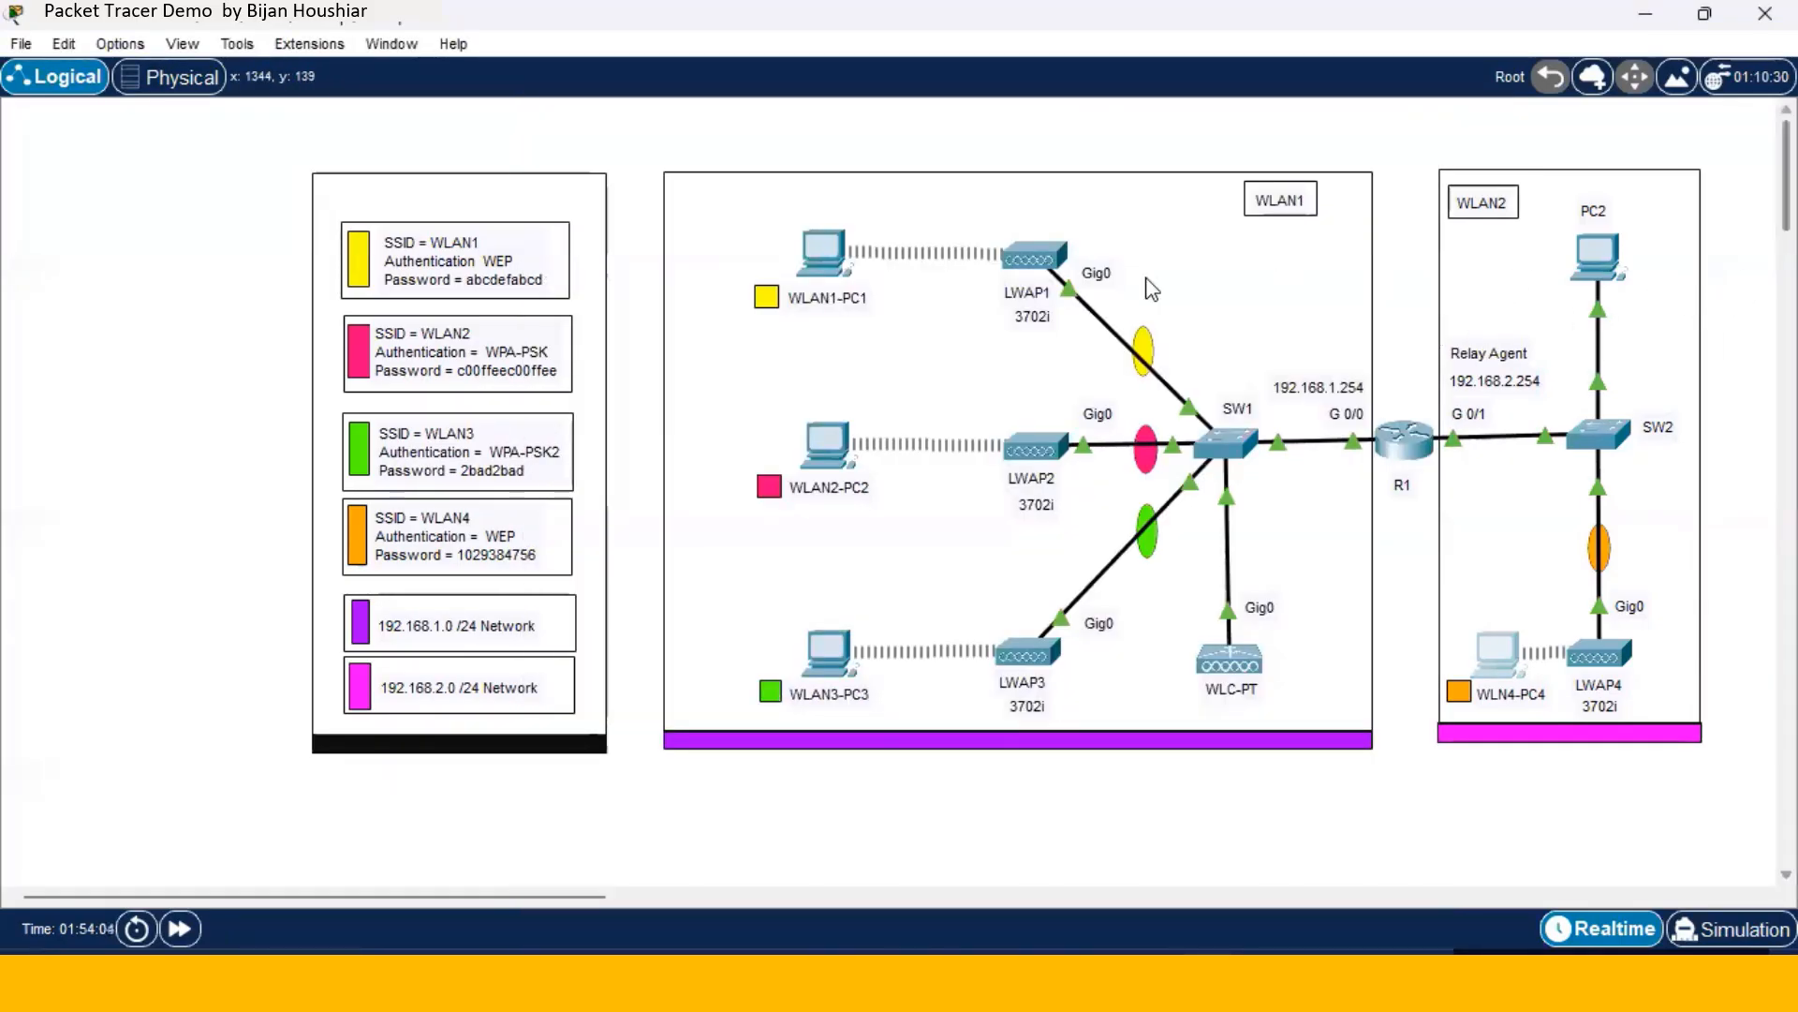
- Switch WLAN1-PC1's IP configuration from static to DHCP
{"action": "left_click", "coordinate": [837, 261]}
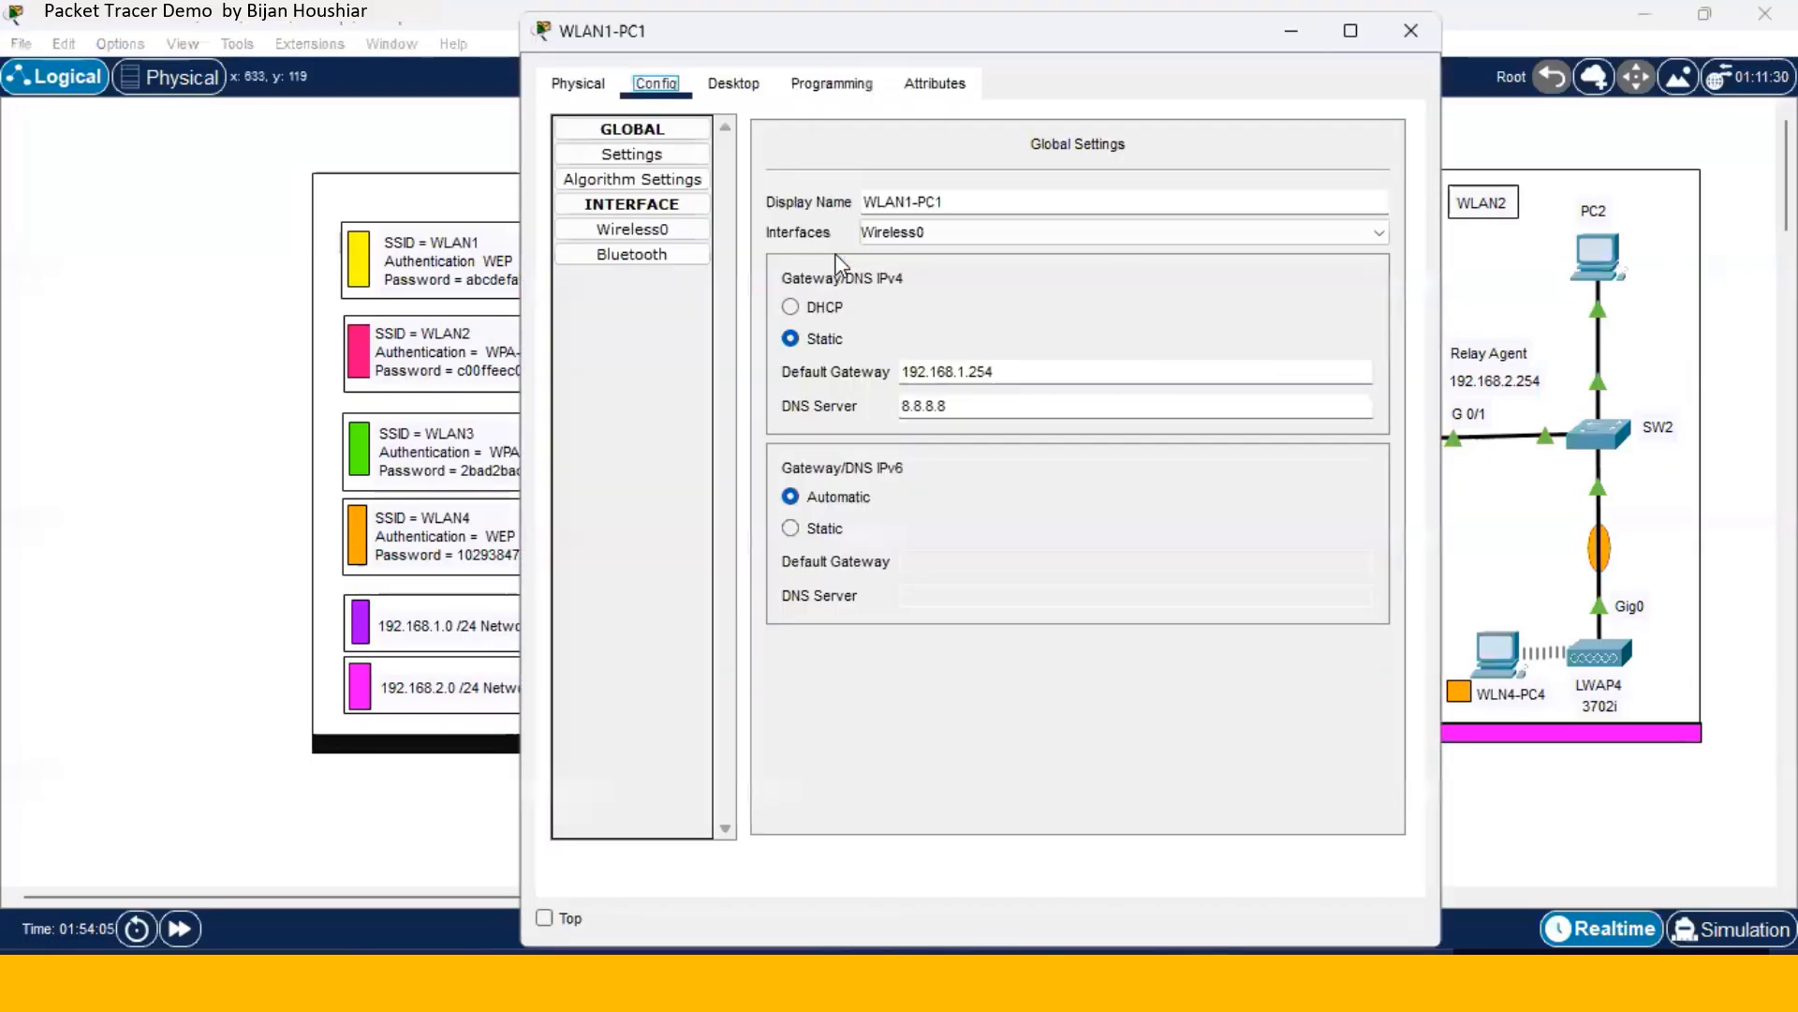
{"action": "left_click", "coordinate": [735, 84]}
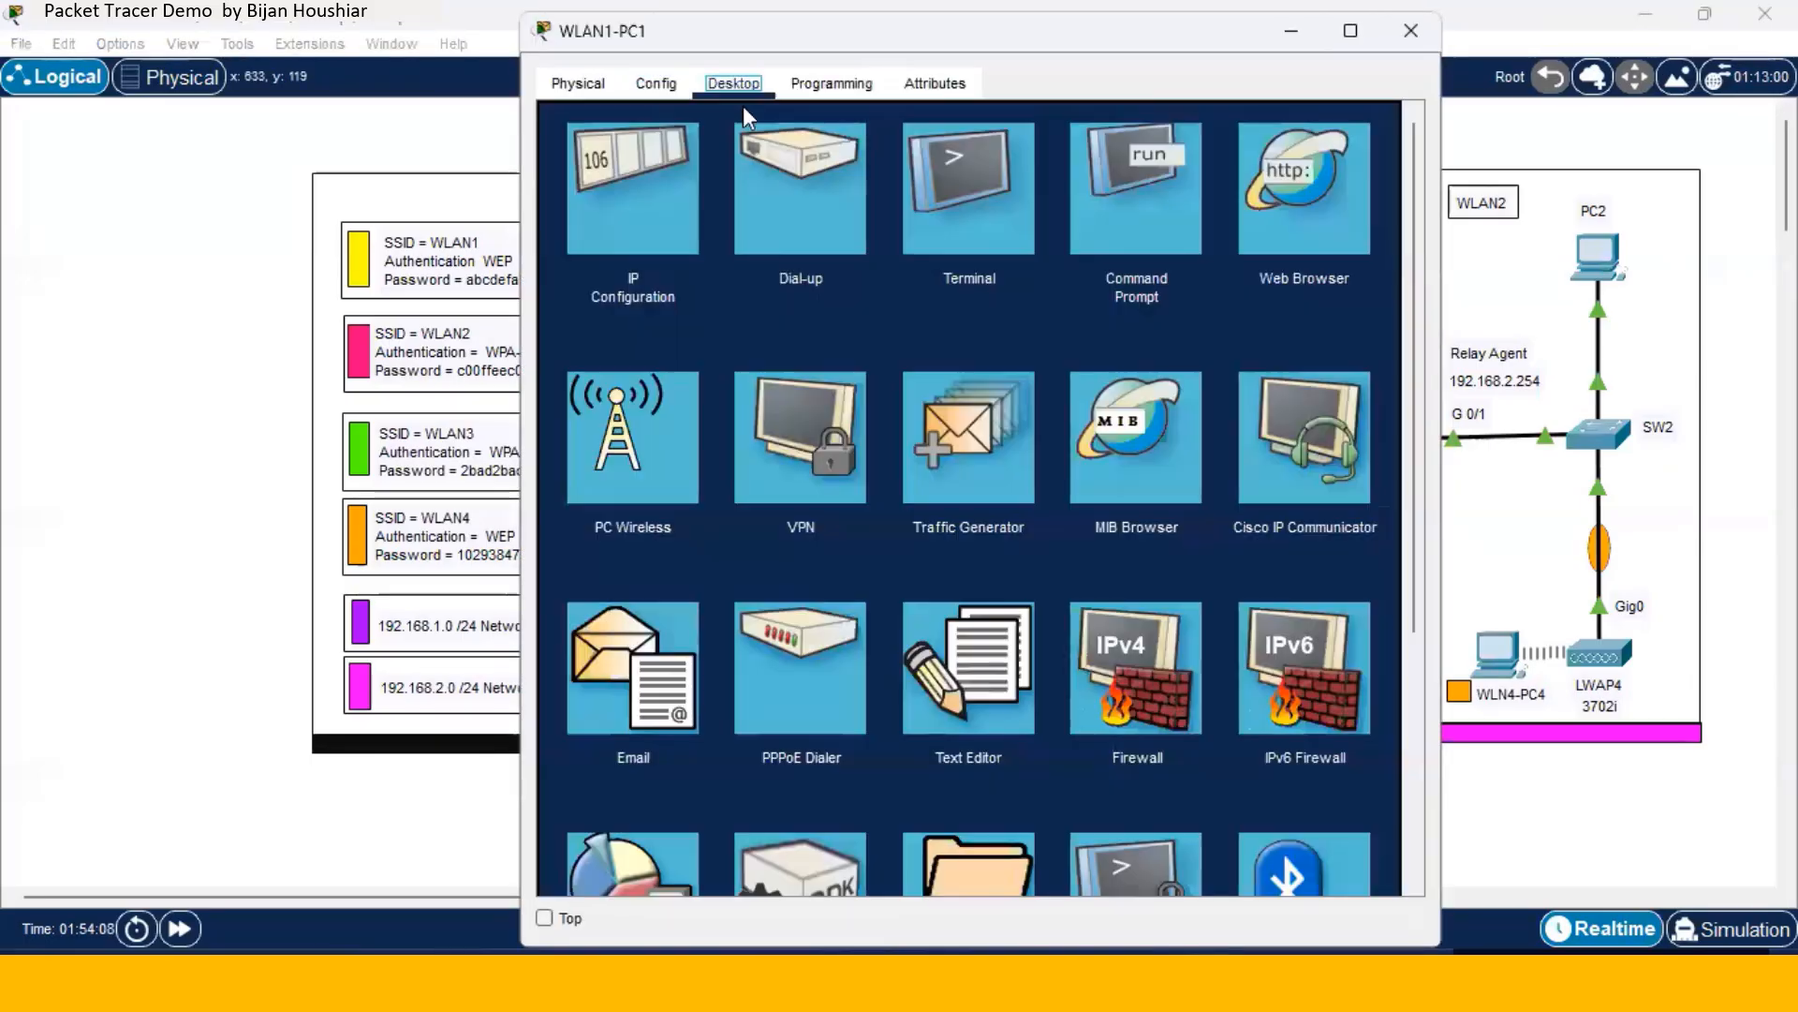
{"action": "left_click", "coordinate": [665, 193]}
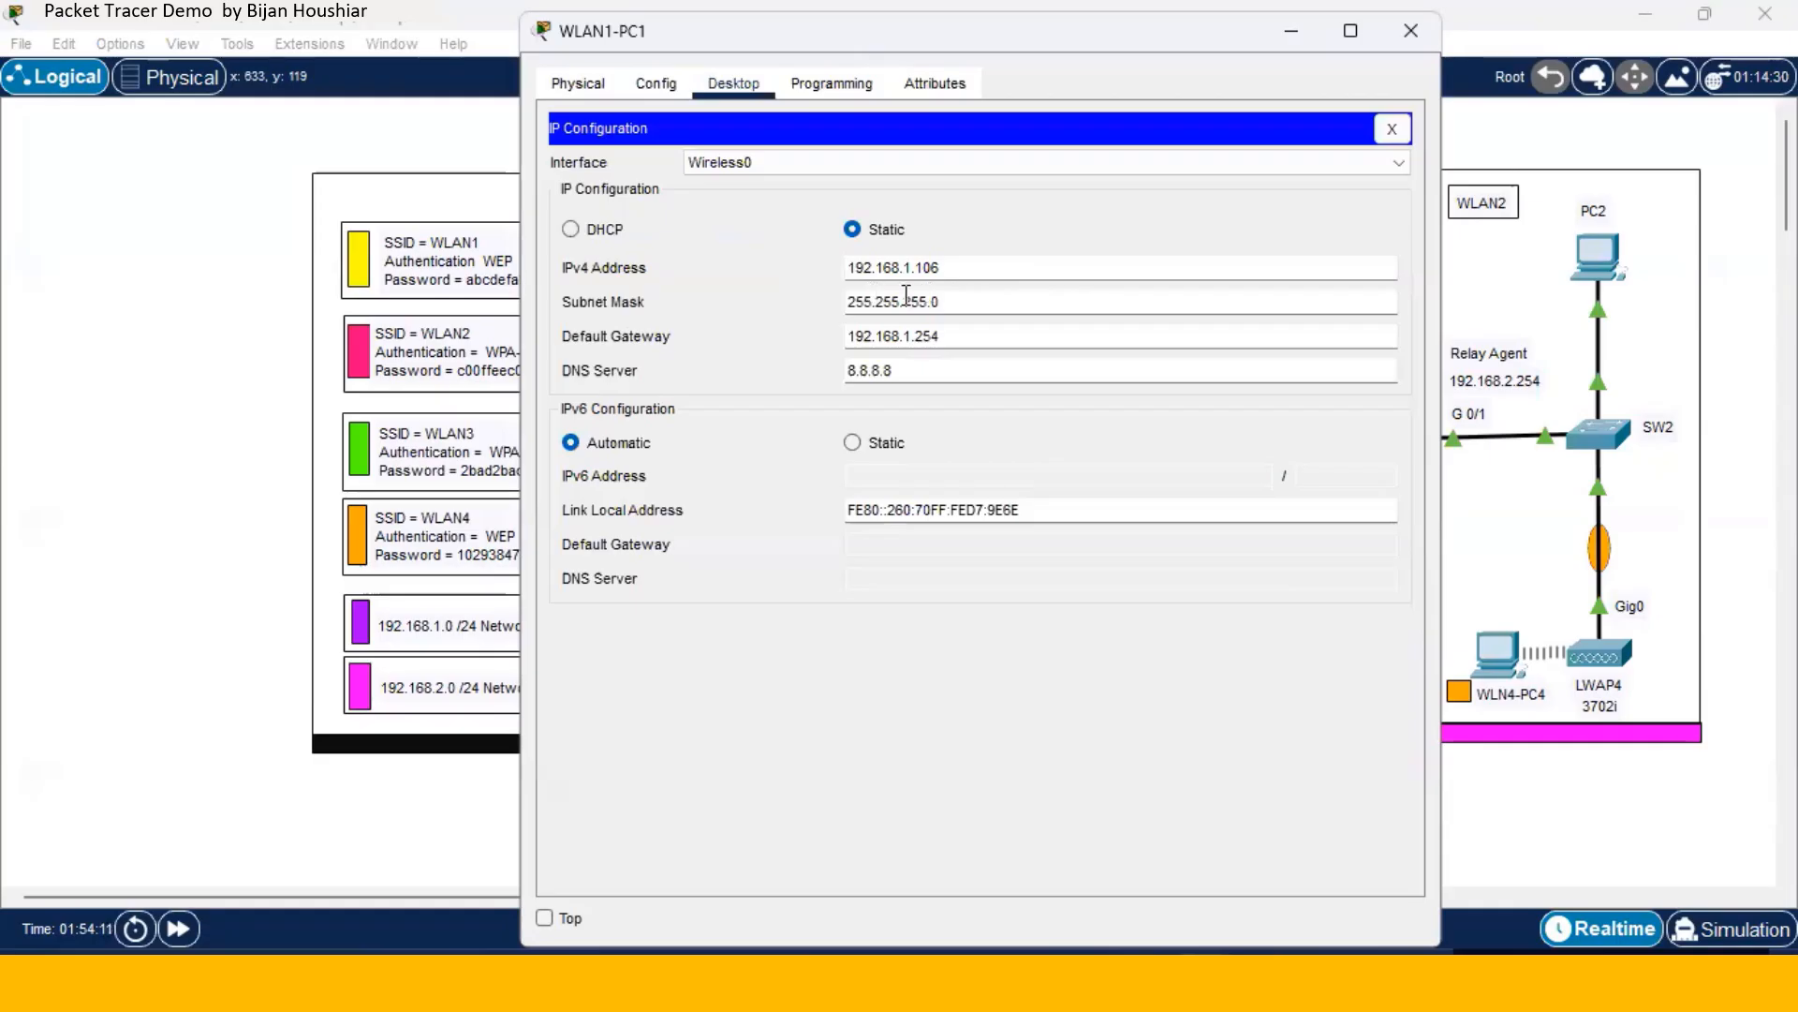
{"action": "left_click", "coordinate": [570, 229]}
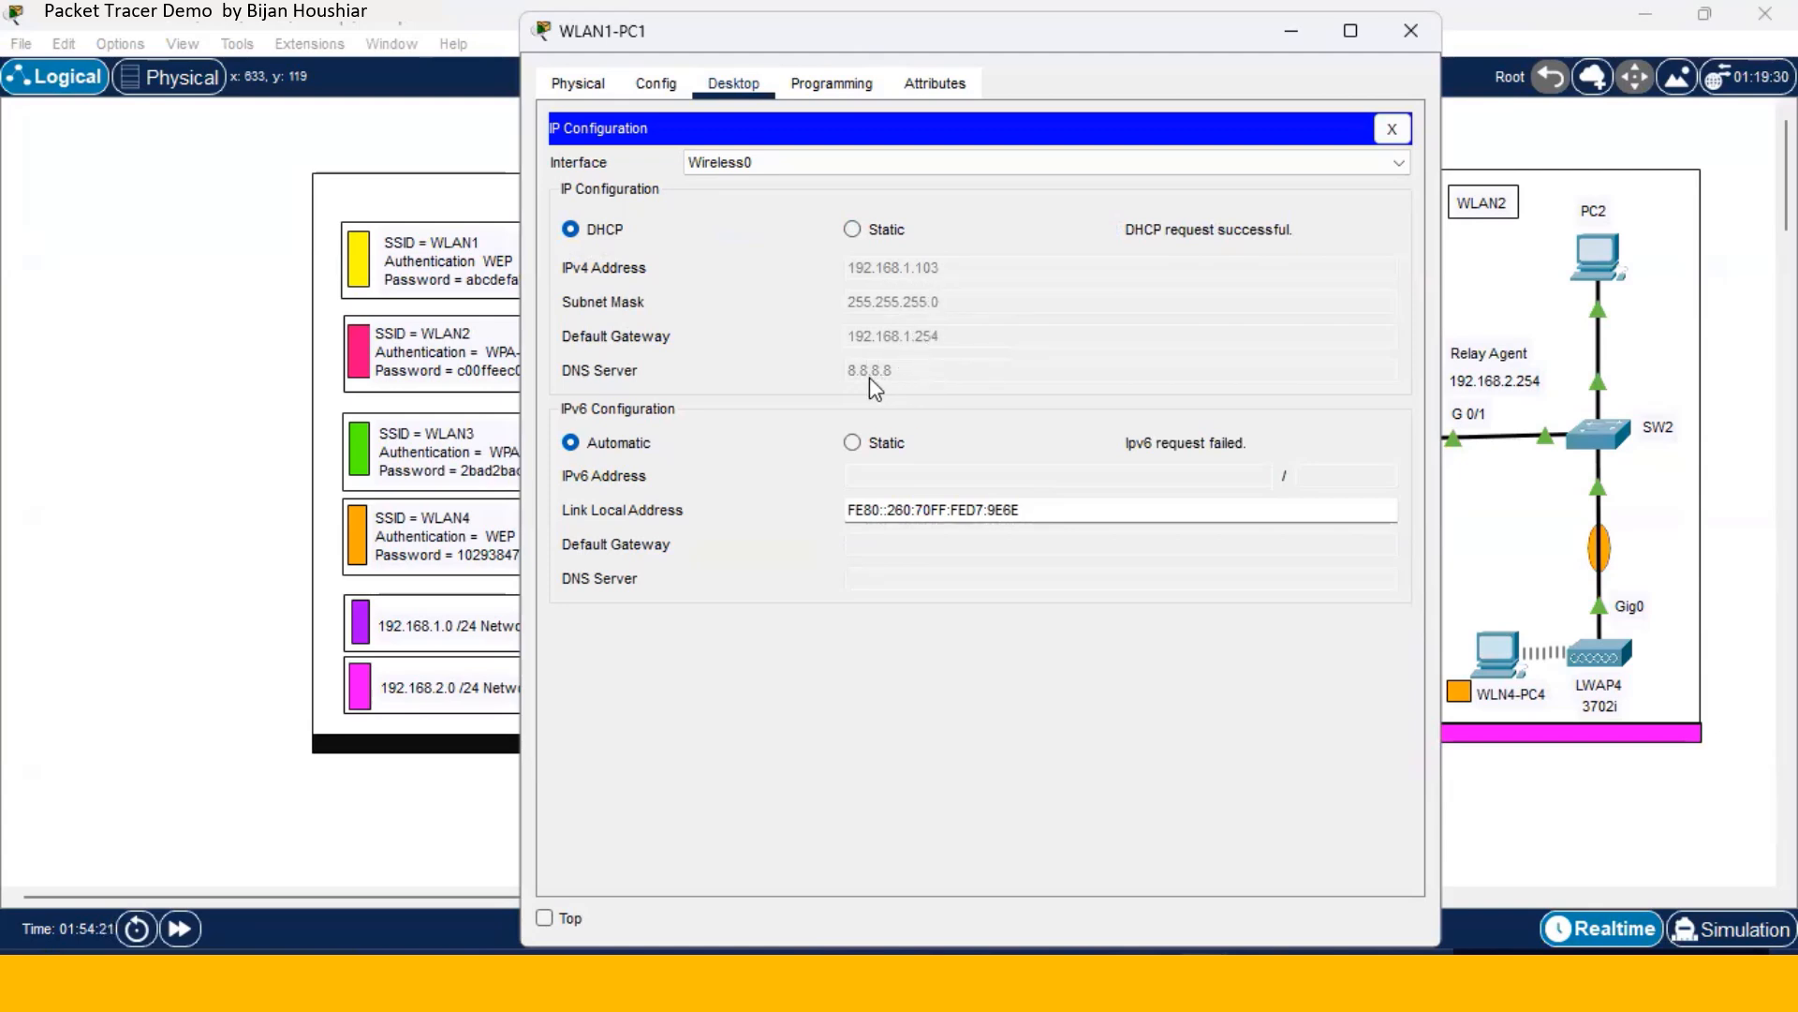
{"action": "left_click", "coordinate": [1411, 31]}
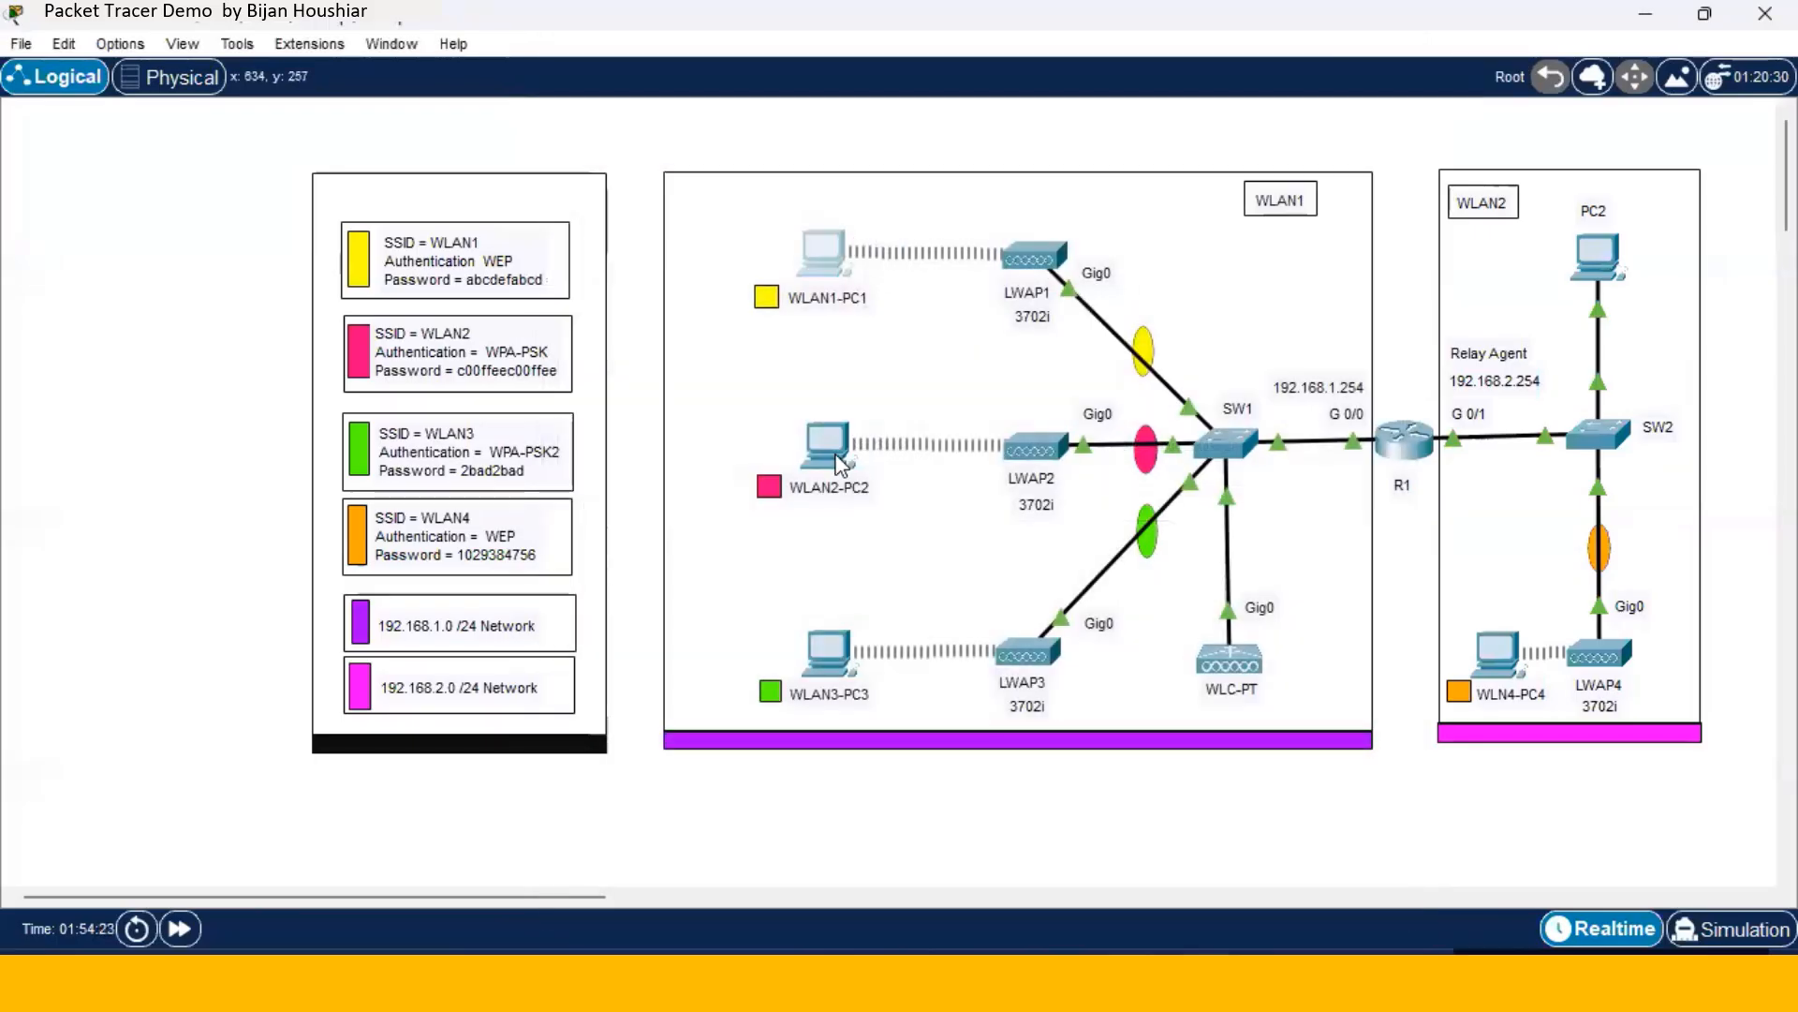
- Switch WLAN2-PC2's IP configuration from static to DHCP
{"action": "left_click", "coordinate": [836, 457]}
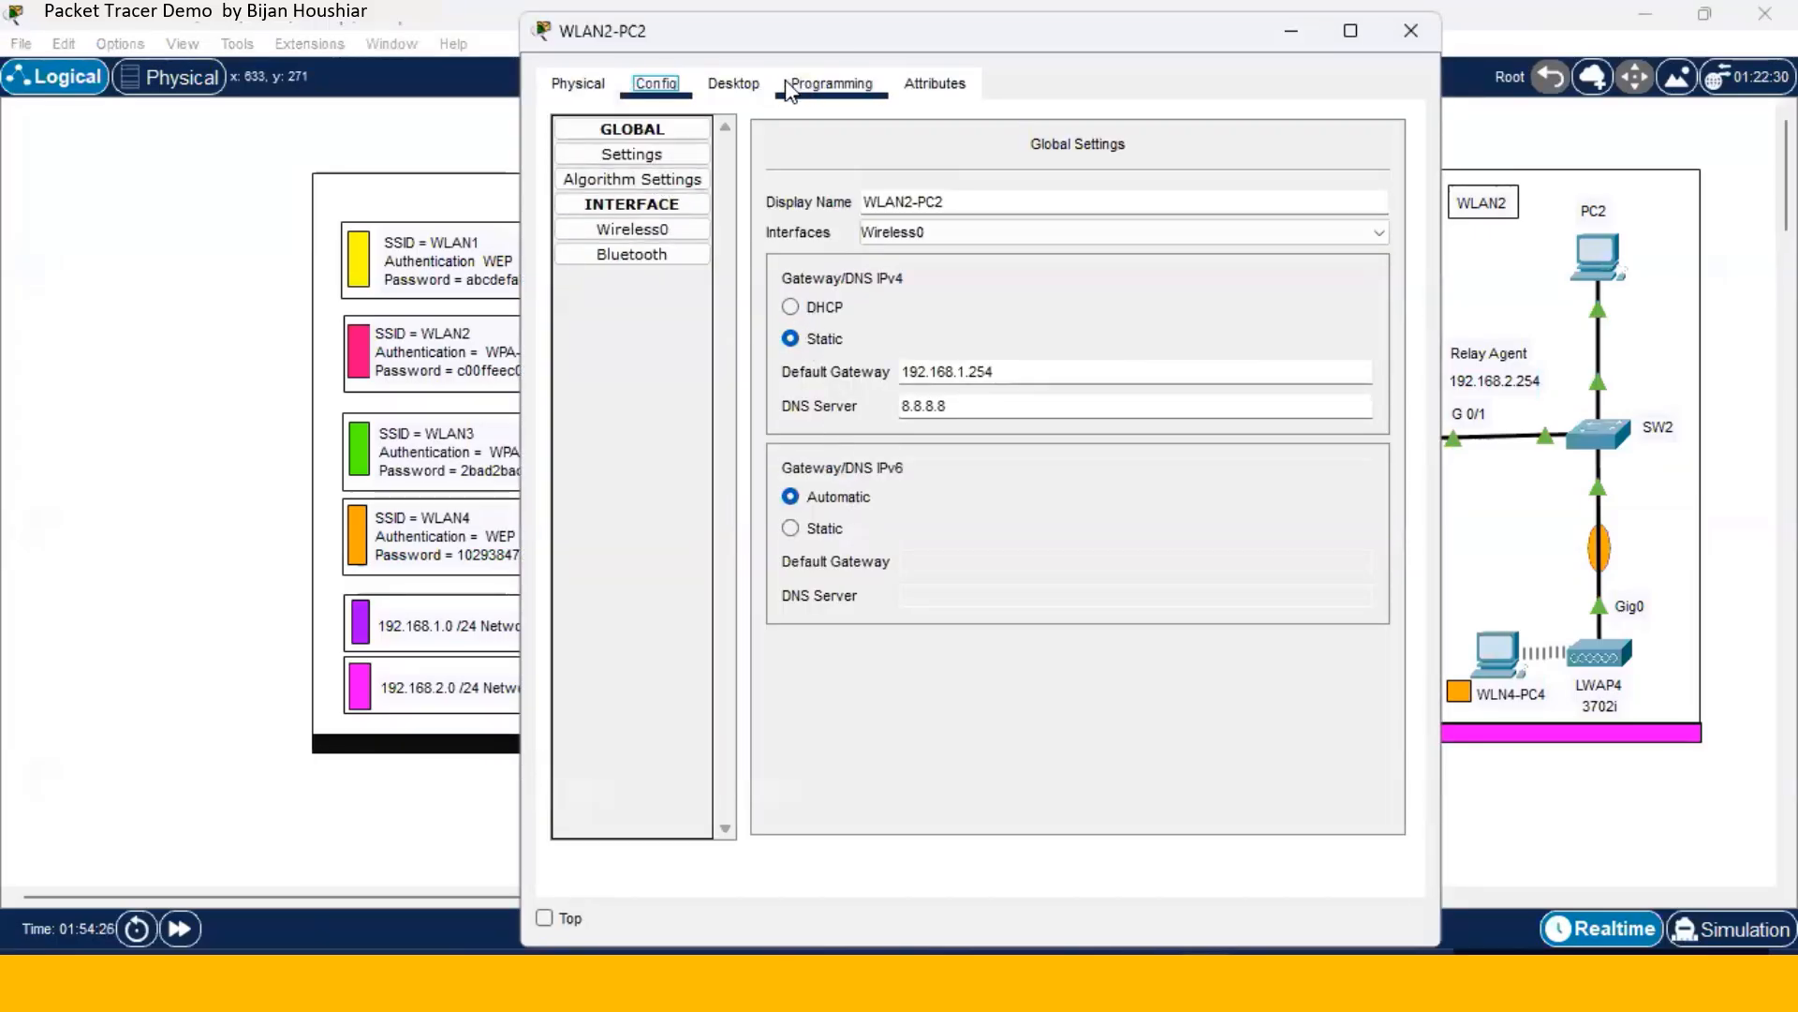
{"action": "left_click", "coordinate": [735, 86]}
{"action": "left_click", "coordinate": [645, 165]}
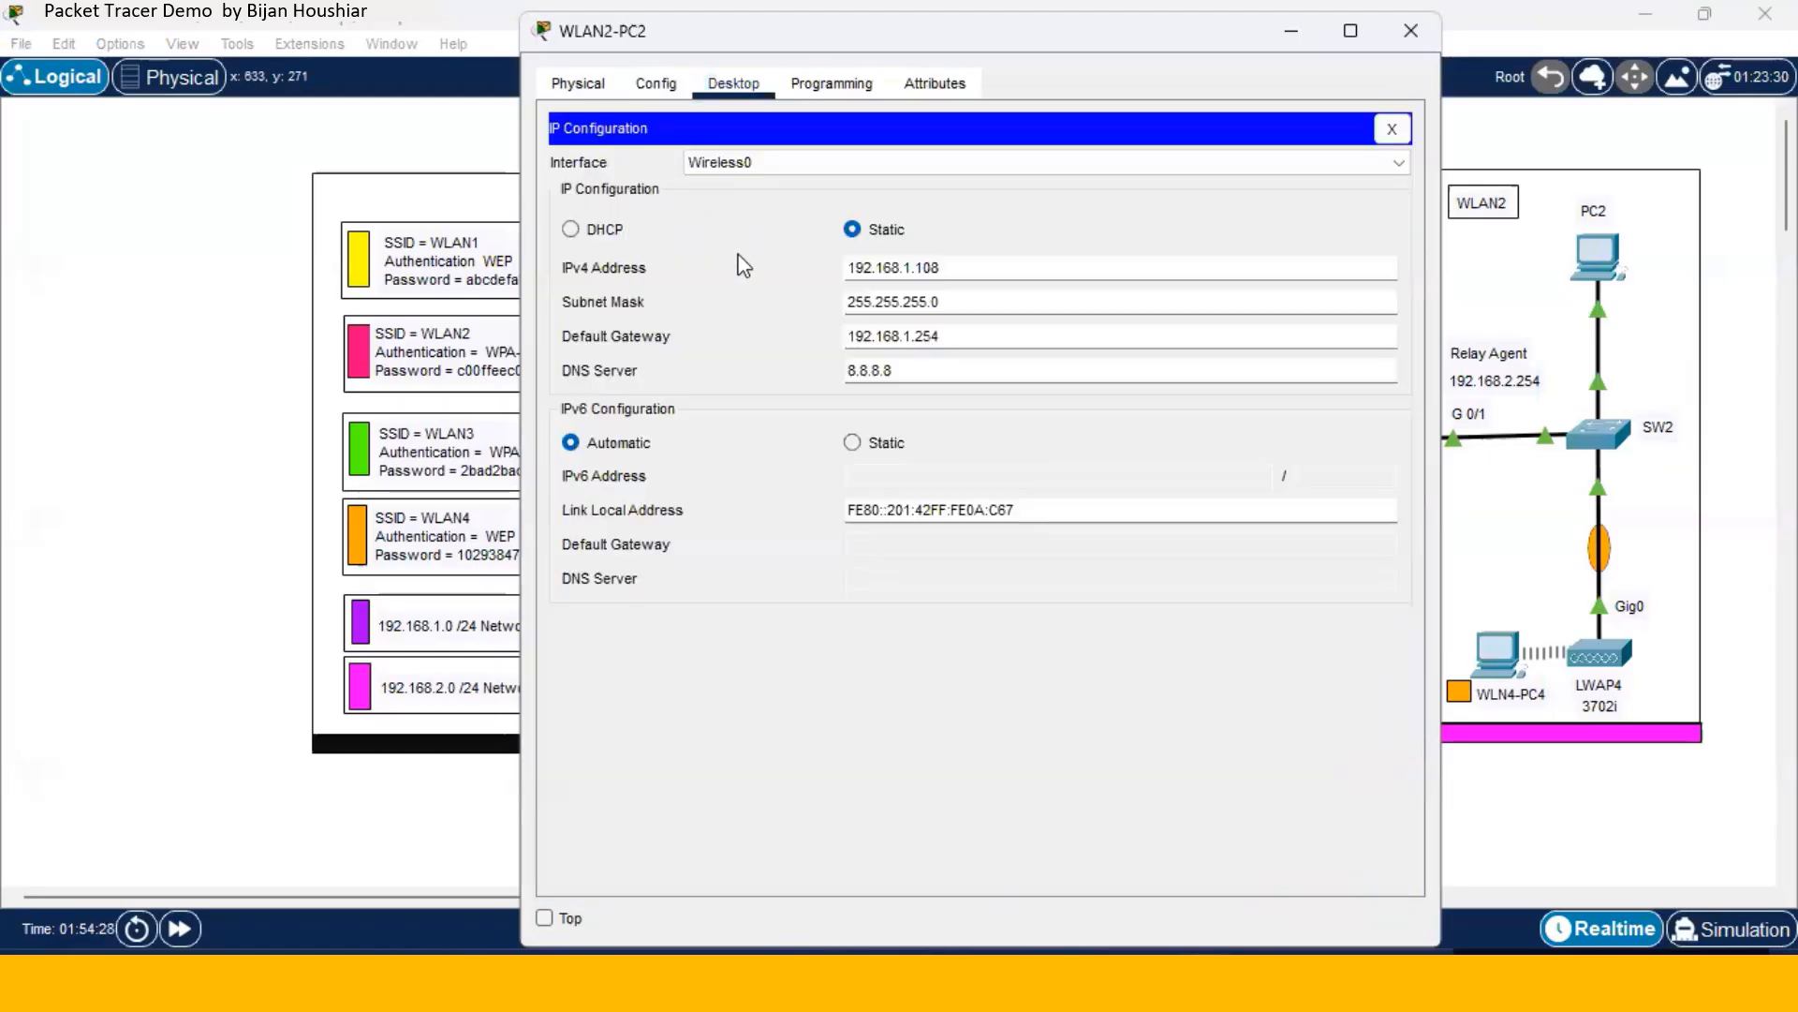
{"action": "left_click", "coordinate": [571, 228]}
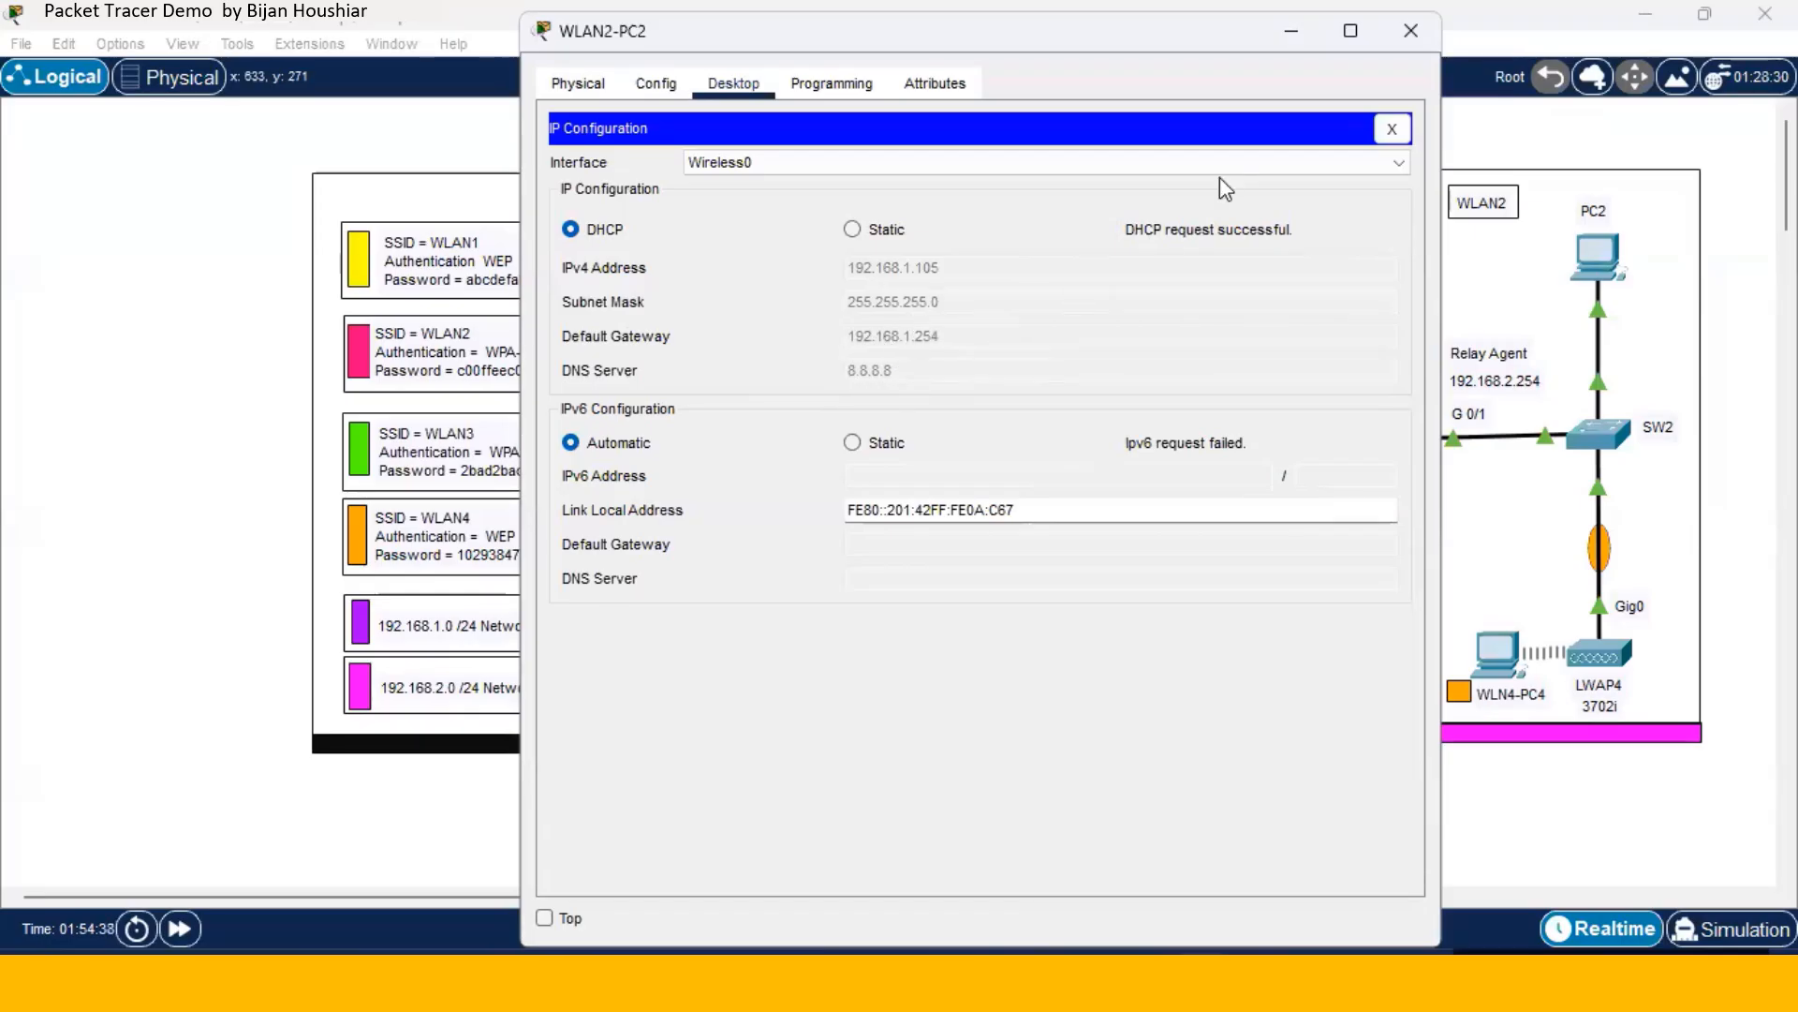
{"action": "left_click", "coordinate": [1412, 35]}
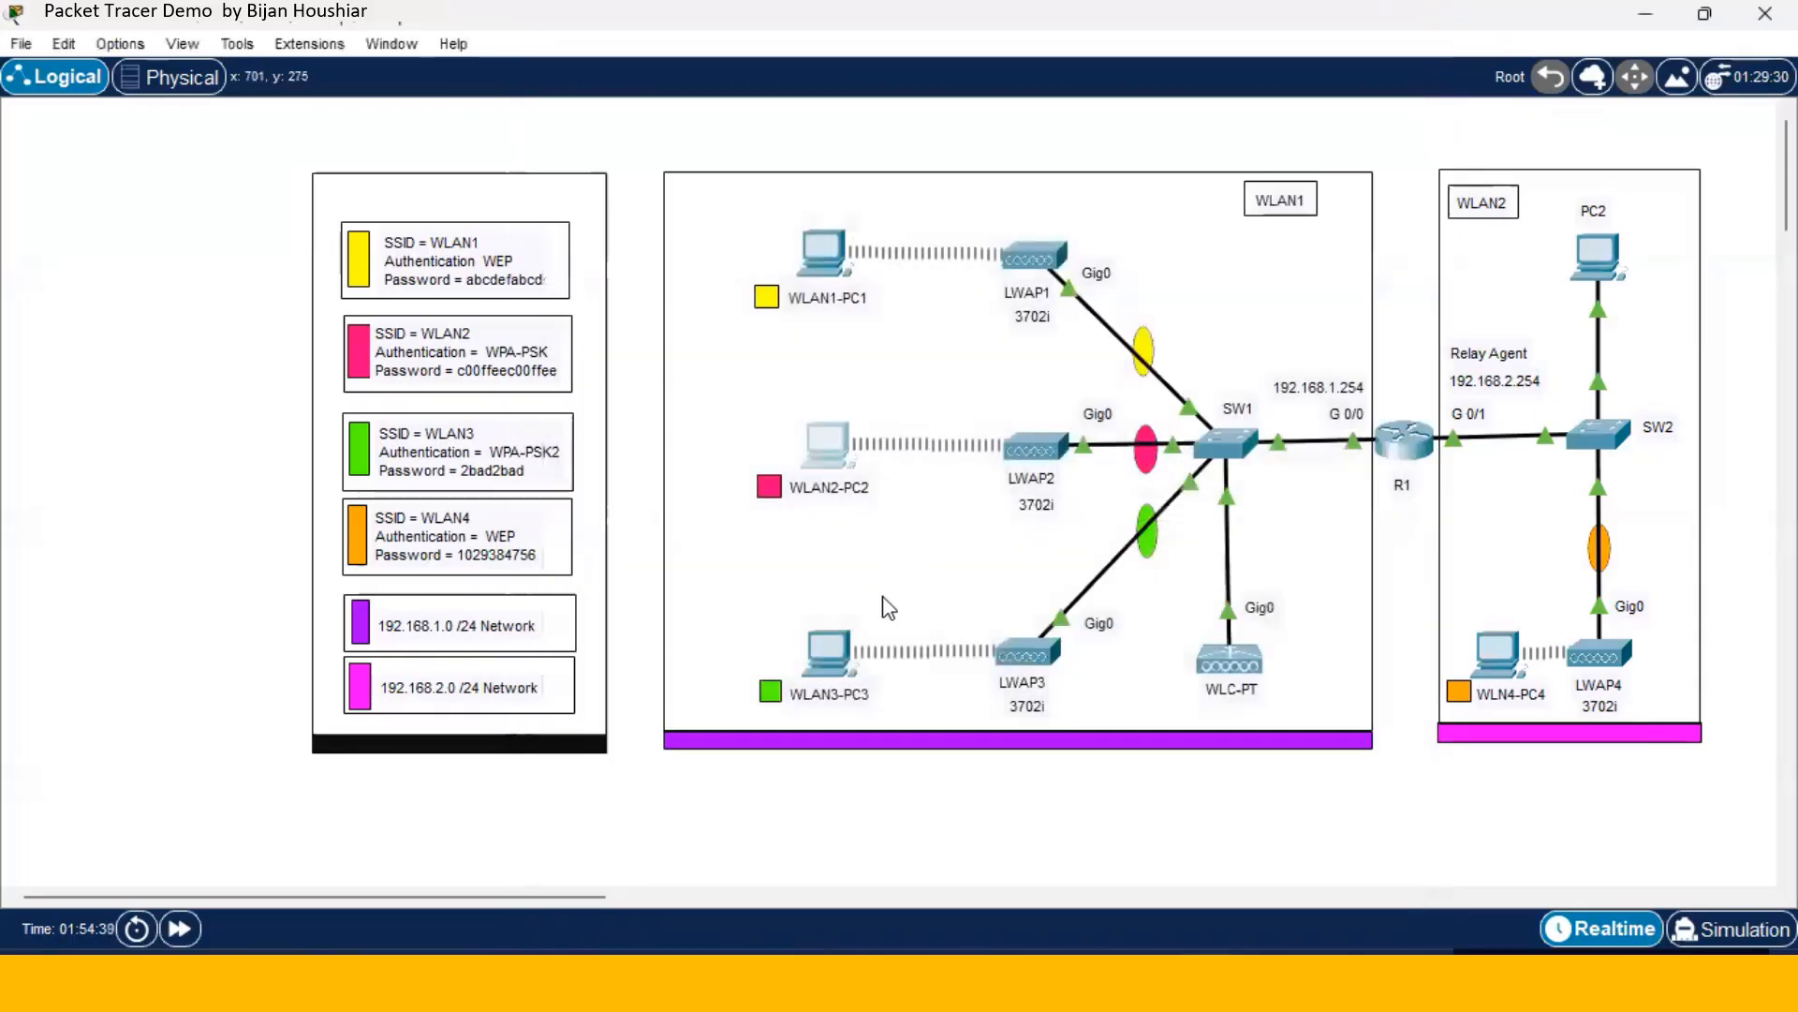
- Set WLAN3-PC3 to DHCP, leasing 192.168.1.106 with gateway 192.168.1.254
{"action": "left_click", "coordinate": [828, 654]}
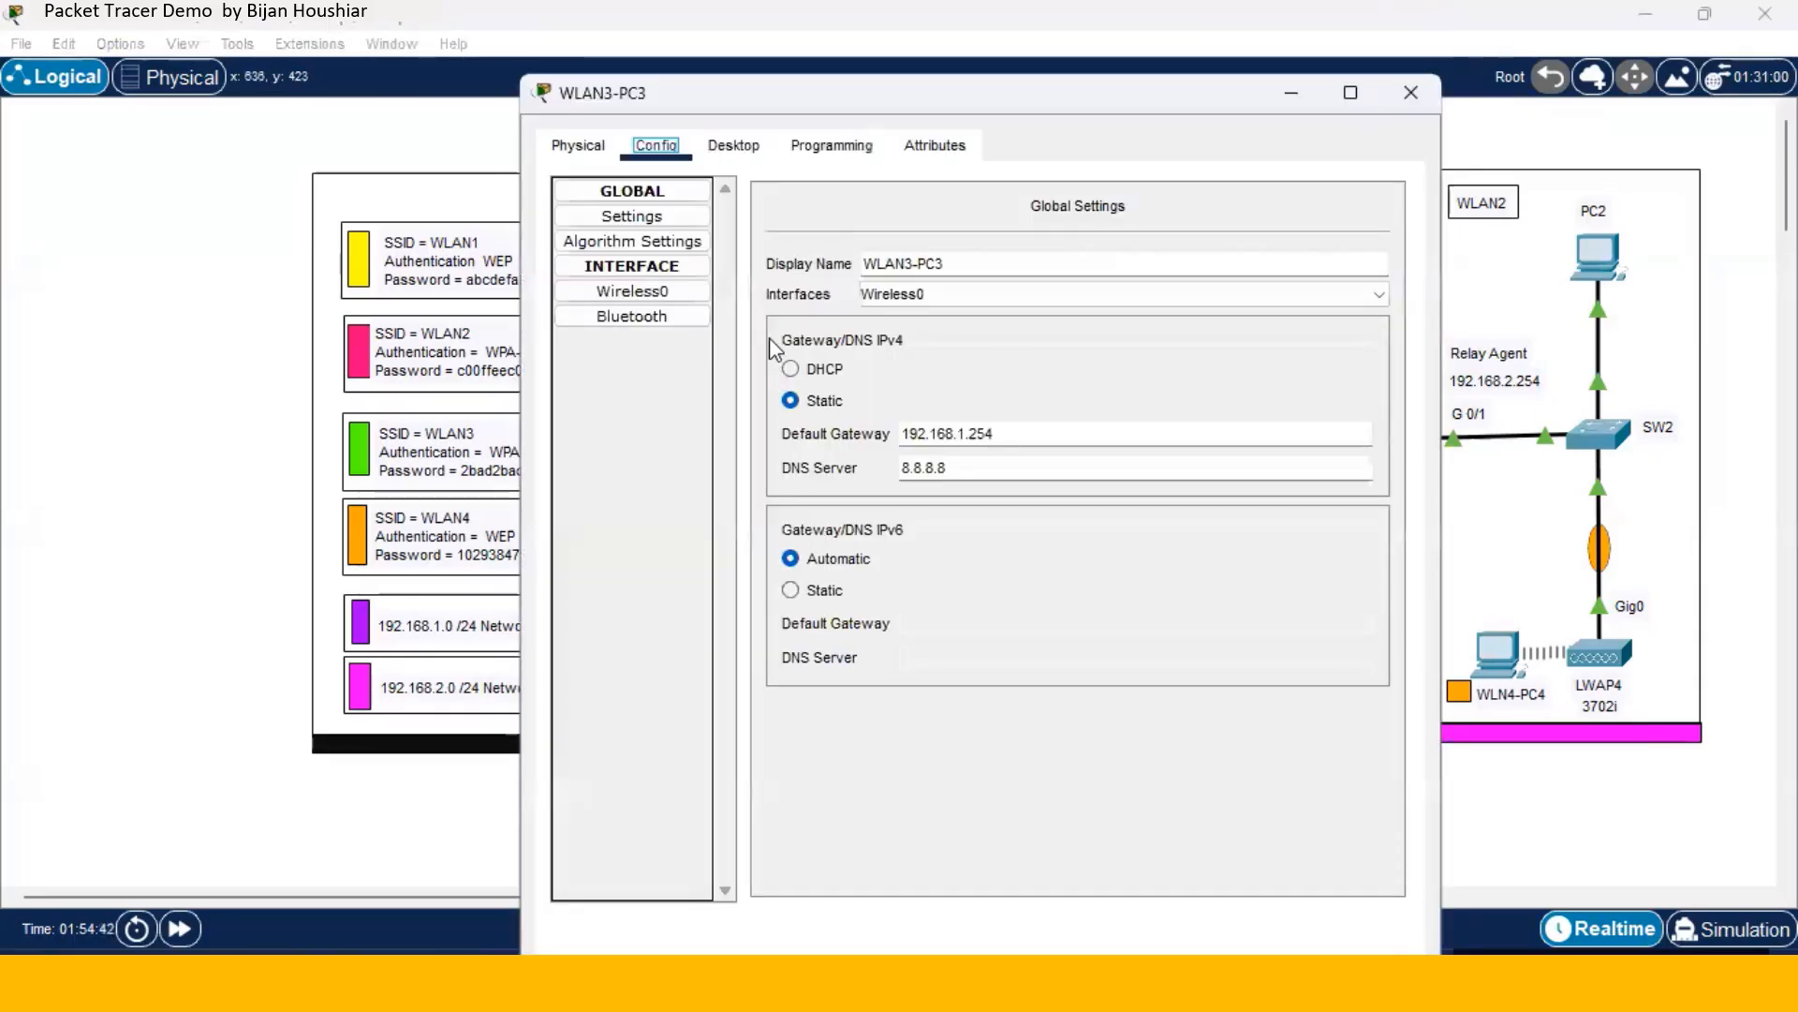
{"action": "left_click", "coordinate": [735, 150]}
{"action": "left_click", "coordinate": [735, 148]}
{"action": "left_click", "coordinate": [650, 223]}
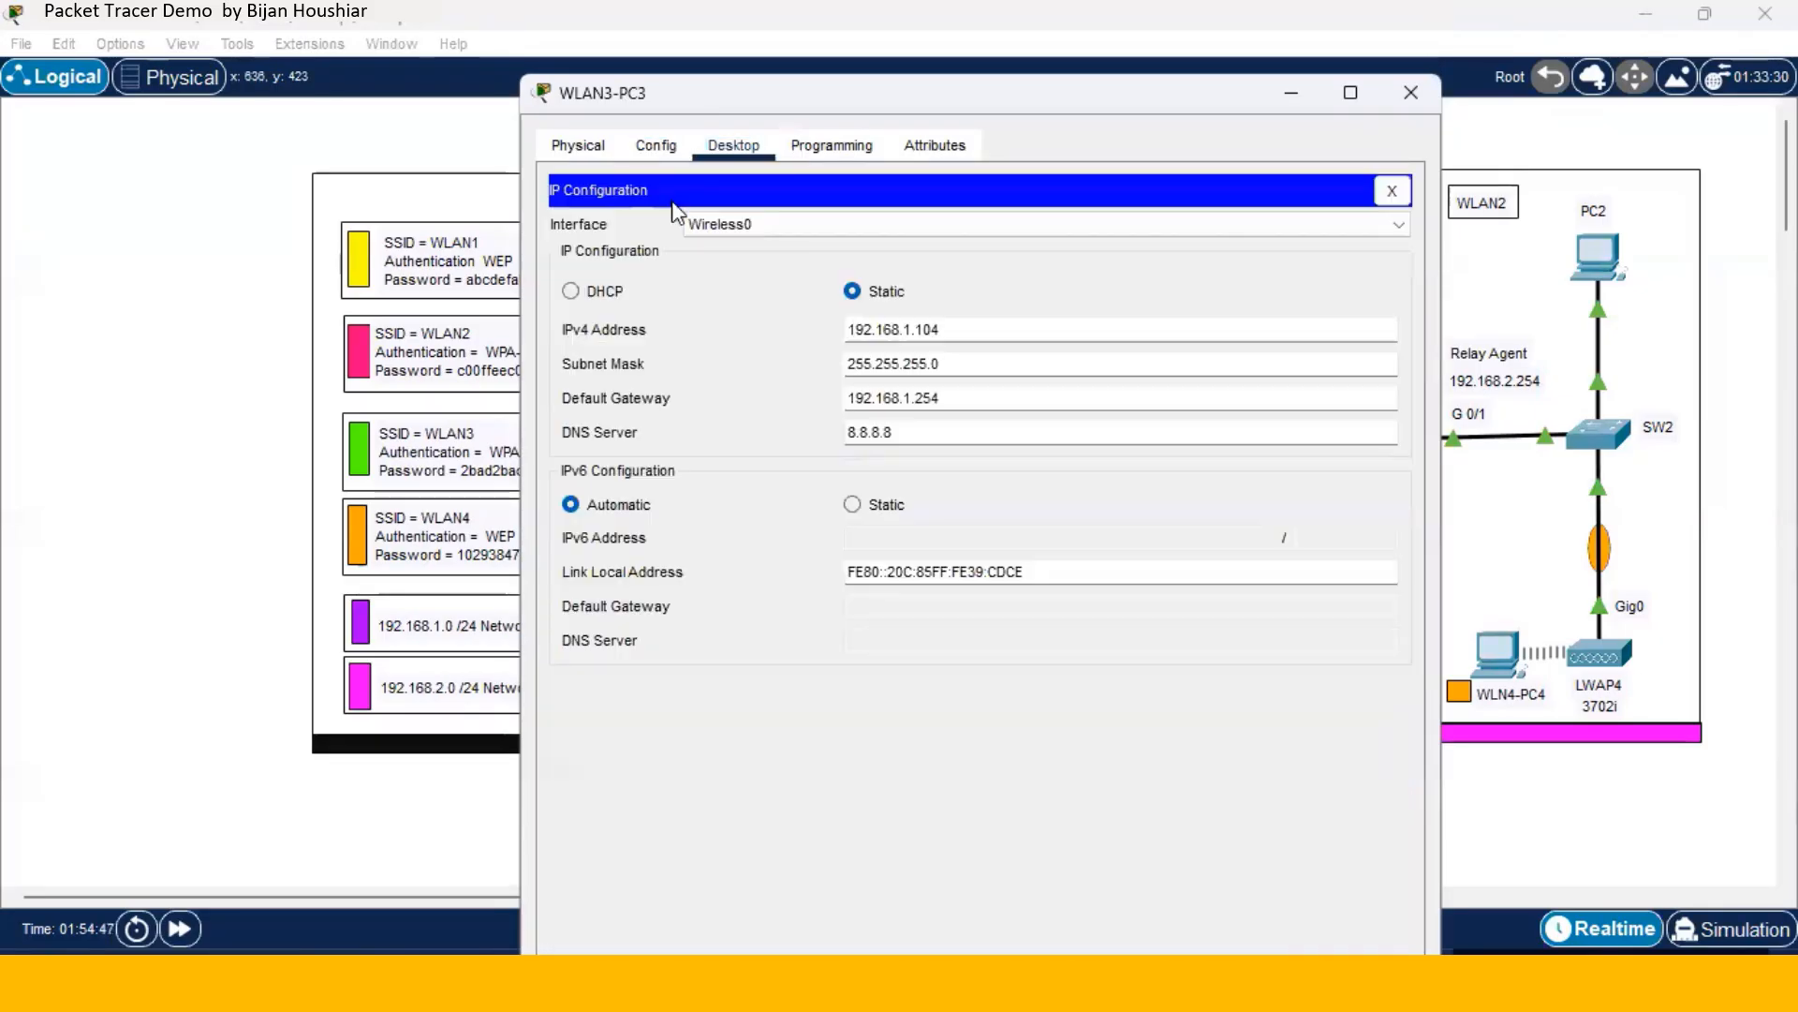
{"action": "left_click", "coordinate": [570, 291]}
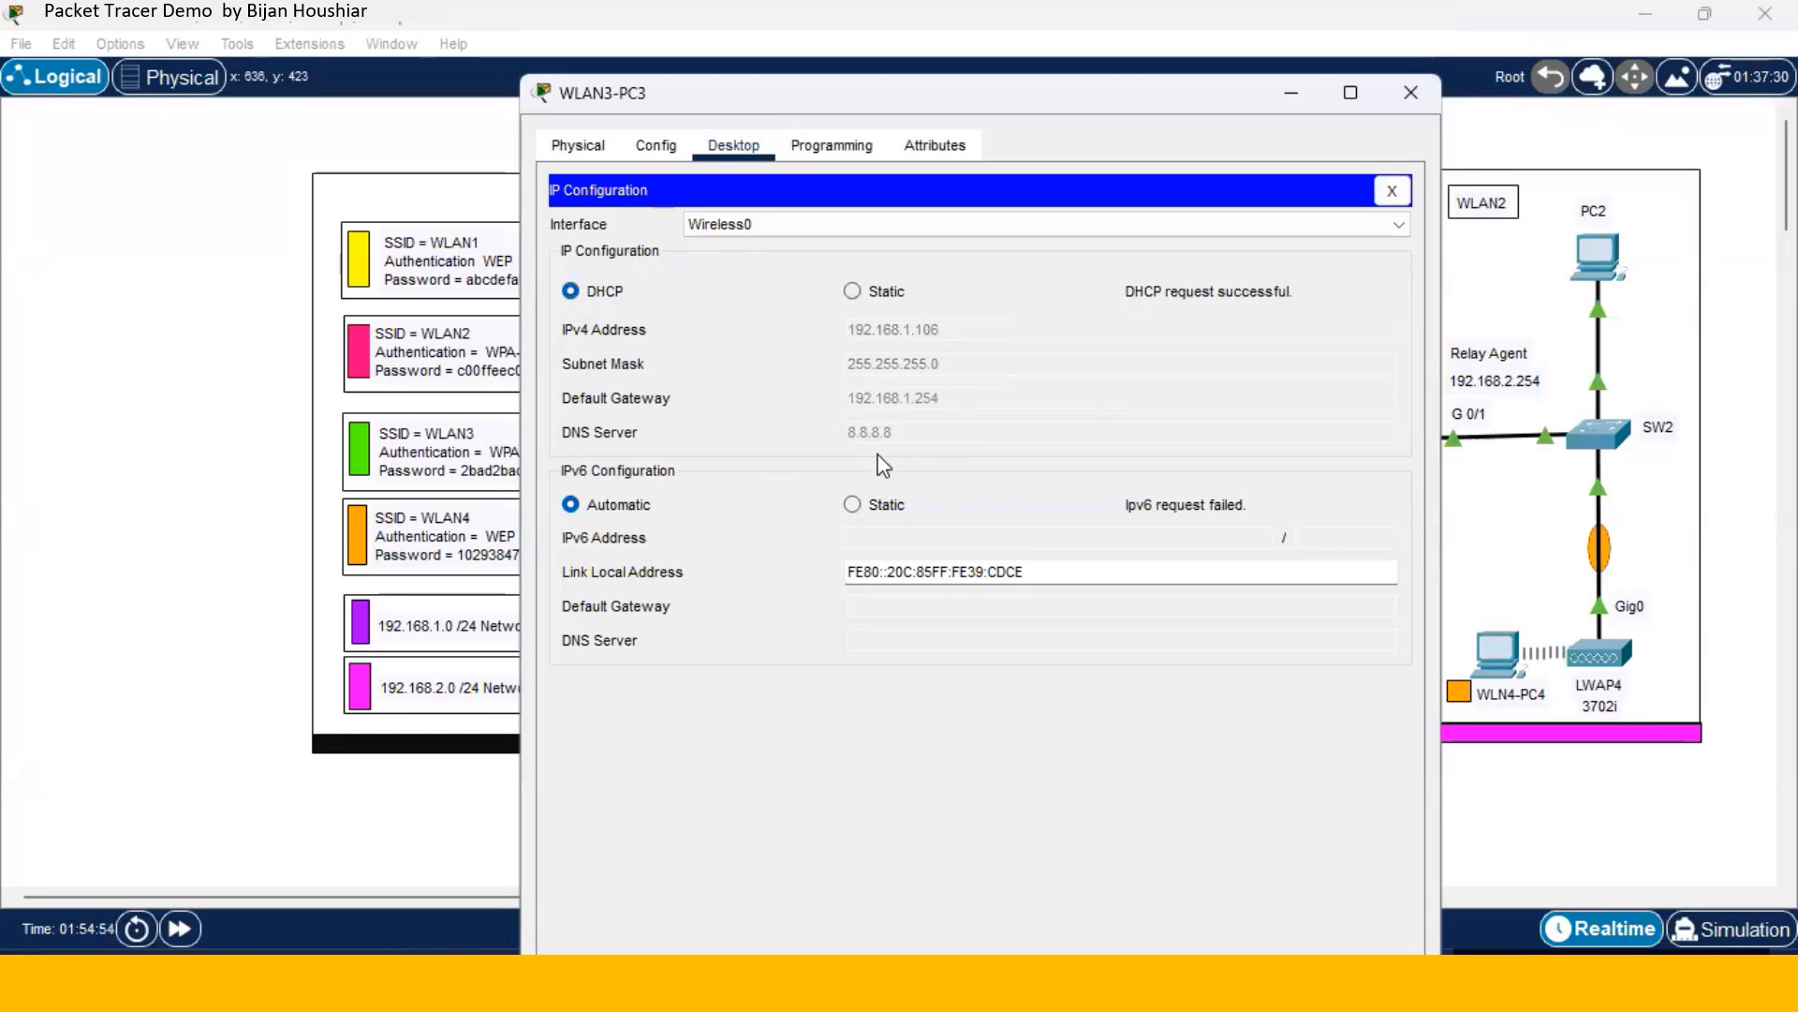
{"action": "left_click", "coordinate": [1409, 95]}
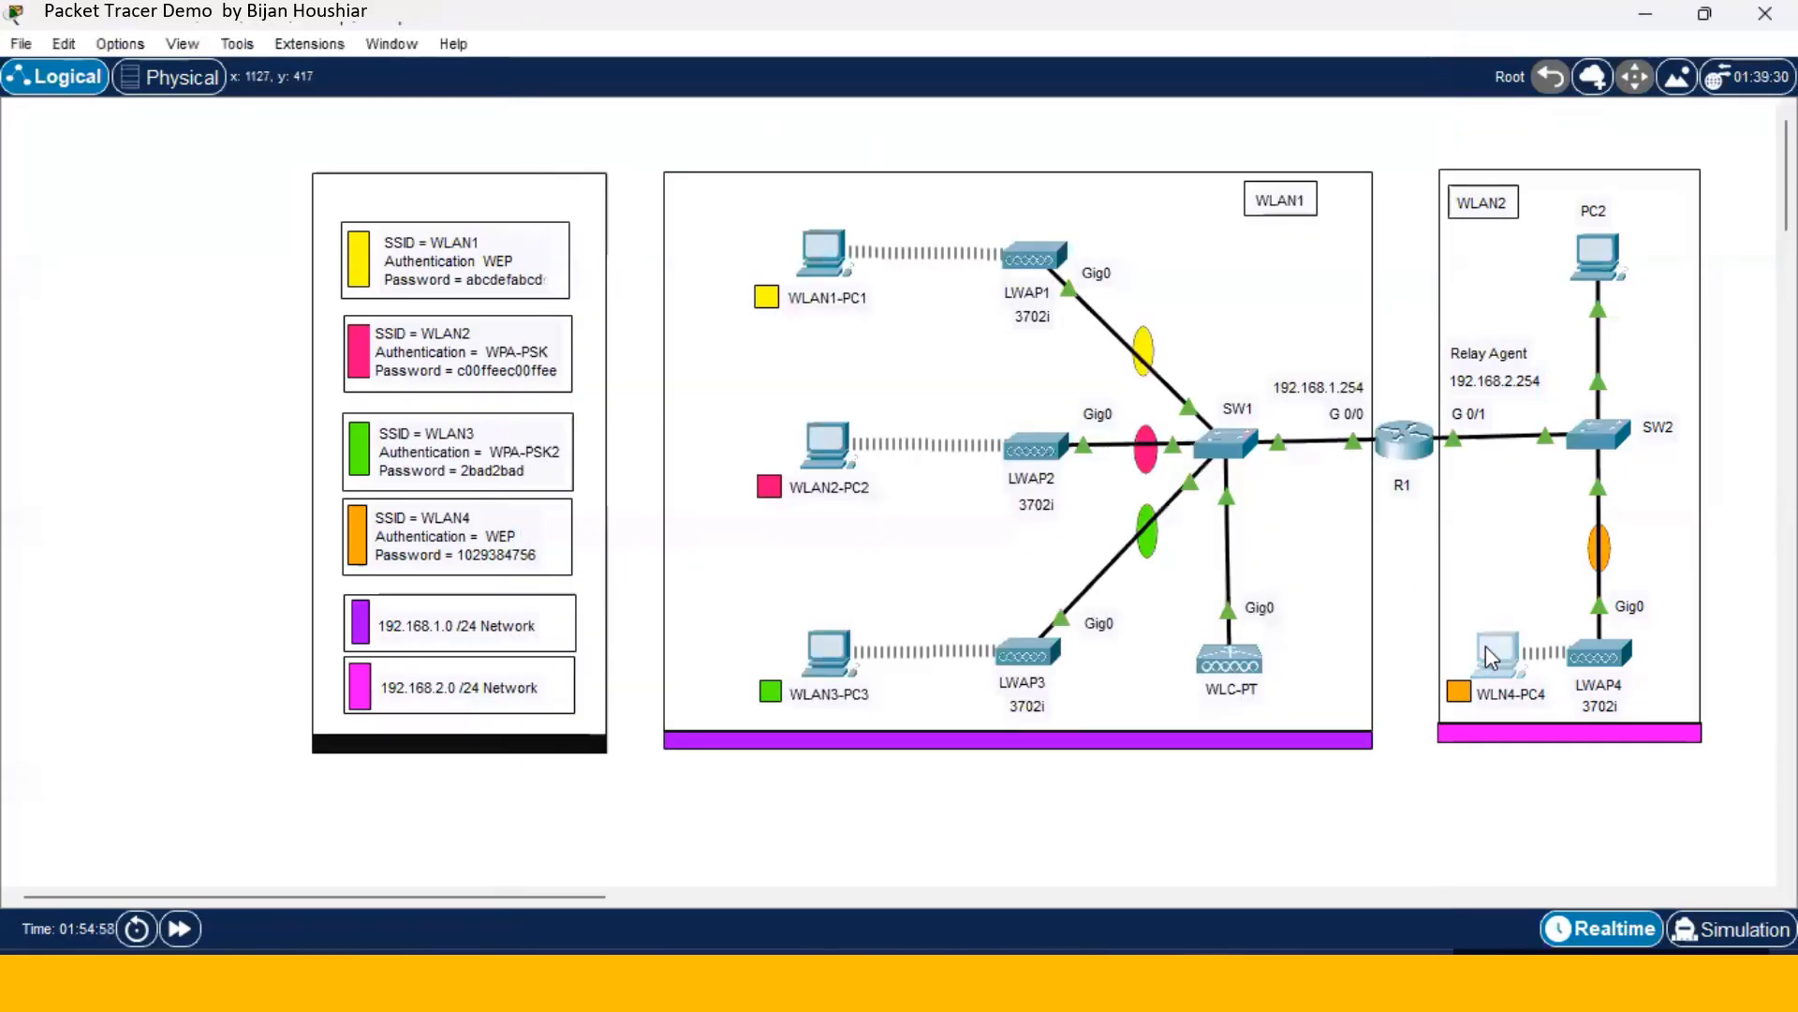
- Set WLAN4-PC4 to DHCP so it leases 192.168.2.202
{"action": "left_click", "coordinate": [1487, 648]}
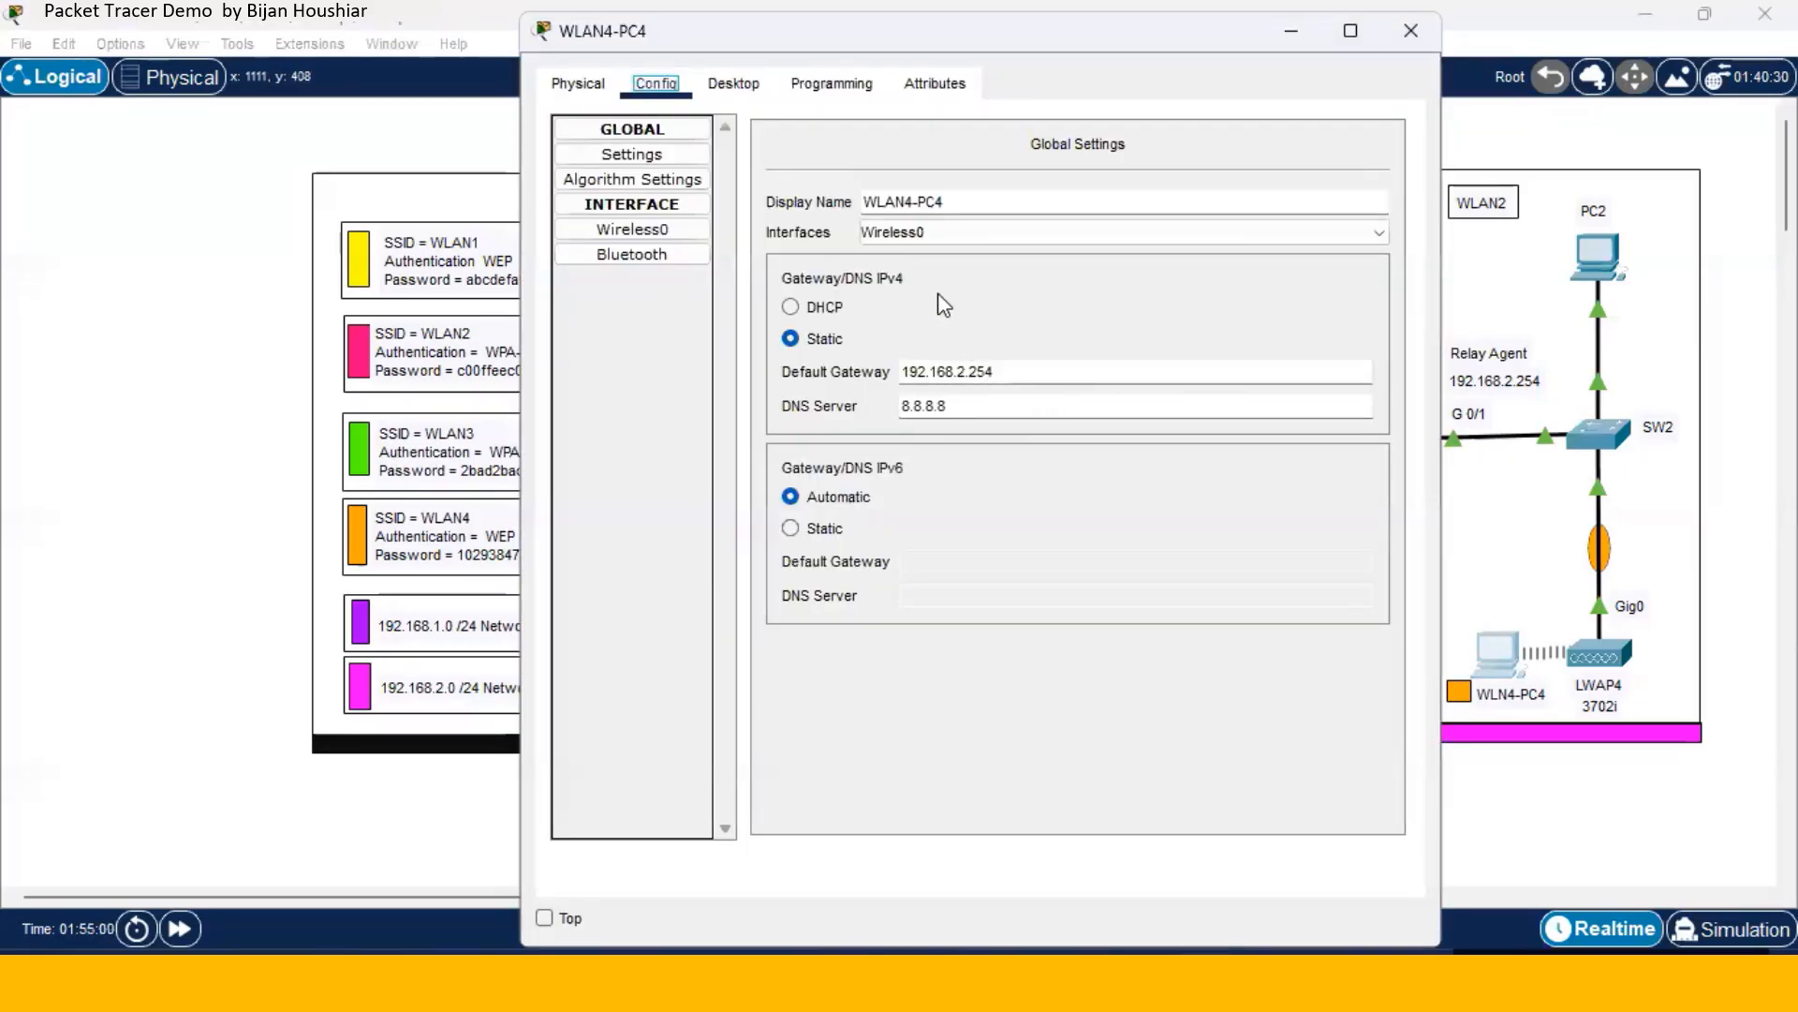
{"action": "left_click", "coordinate": [747, 89]}
{"action": "left_click", "coordinate": [650, 195]}
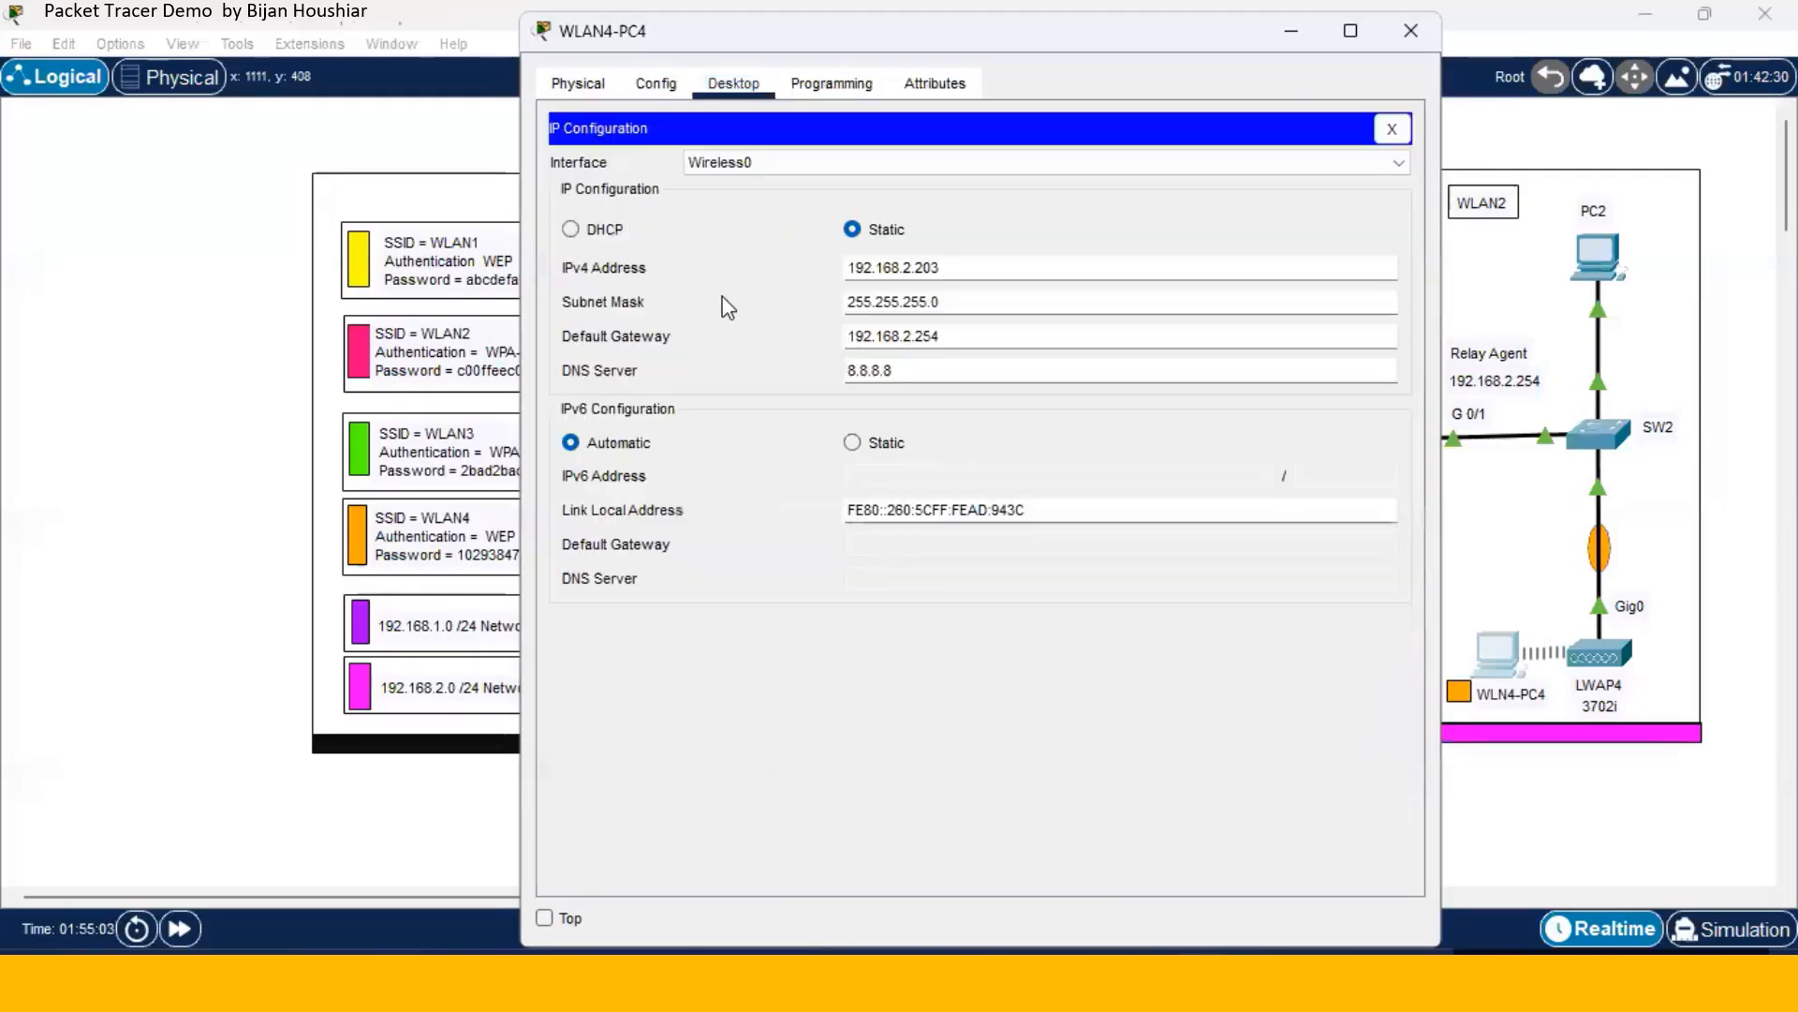
{"action": "left_click", "coordinate": [569, 229]}
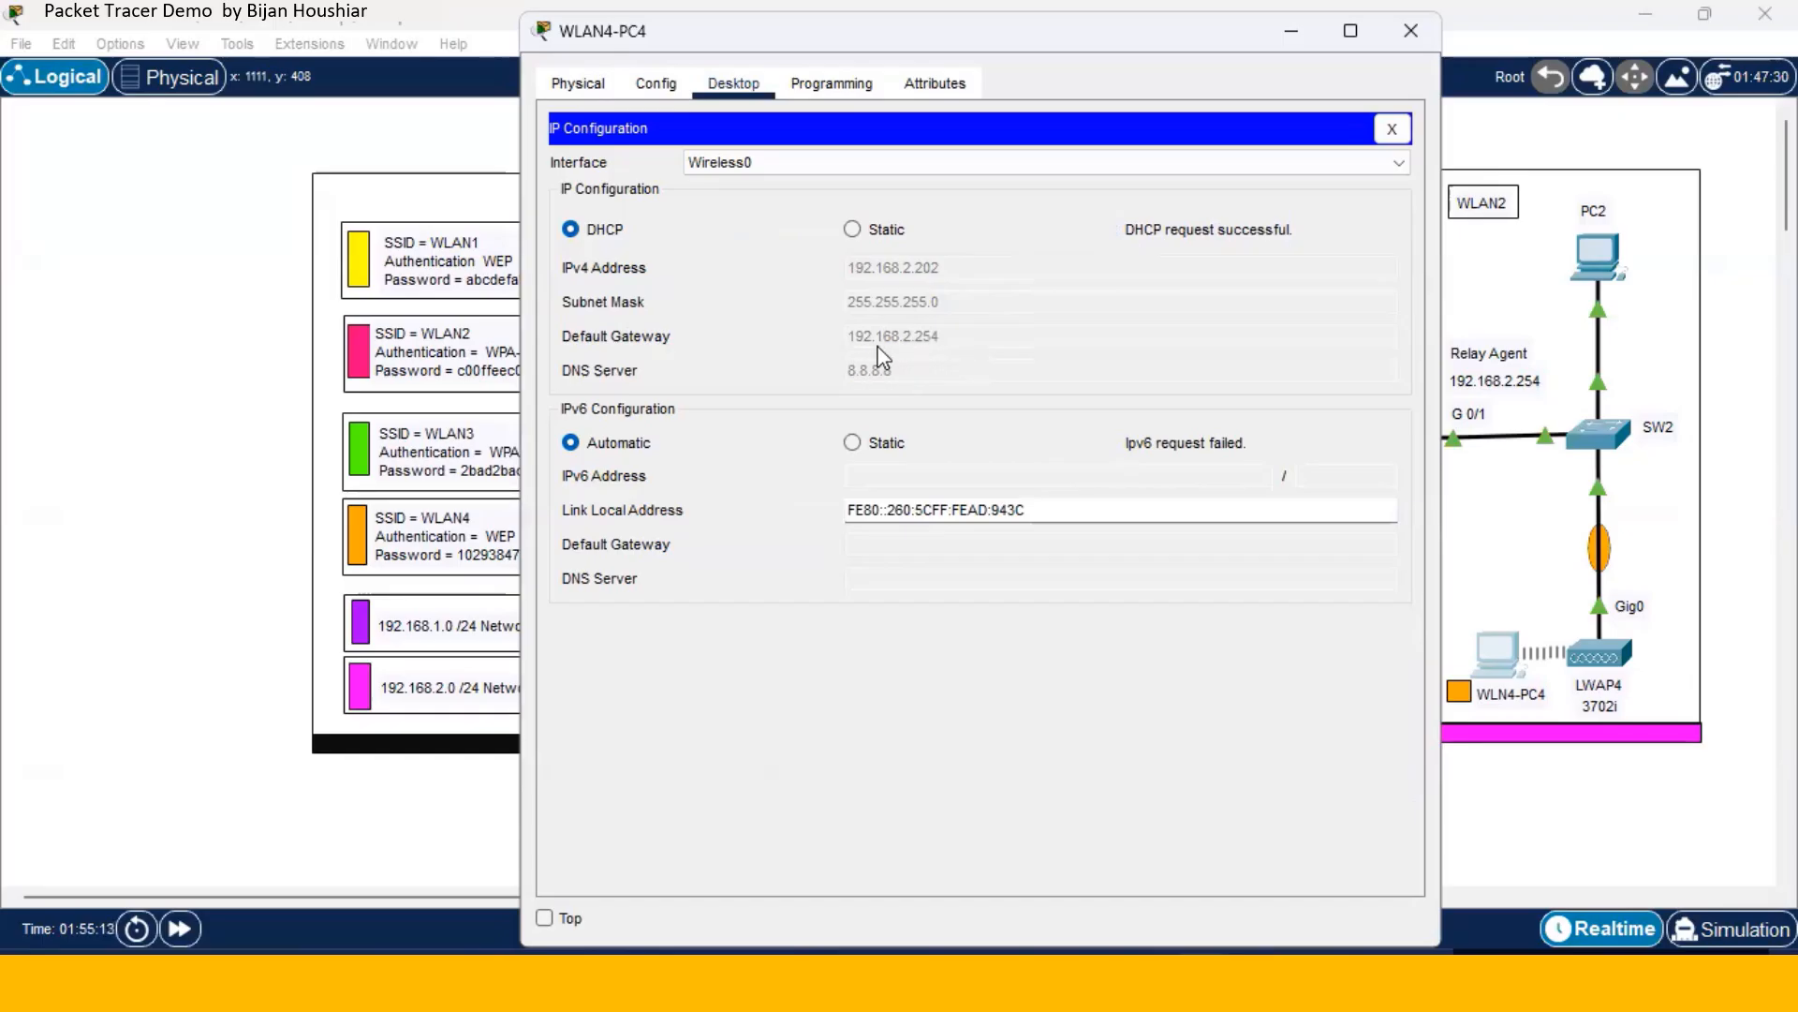
{"action": "left_click", "coordinate": [1425, 43]}
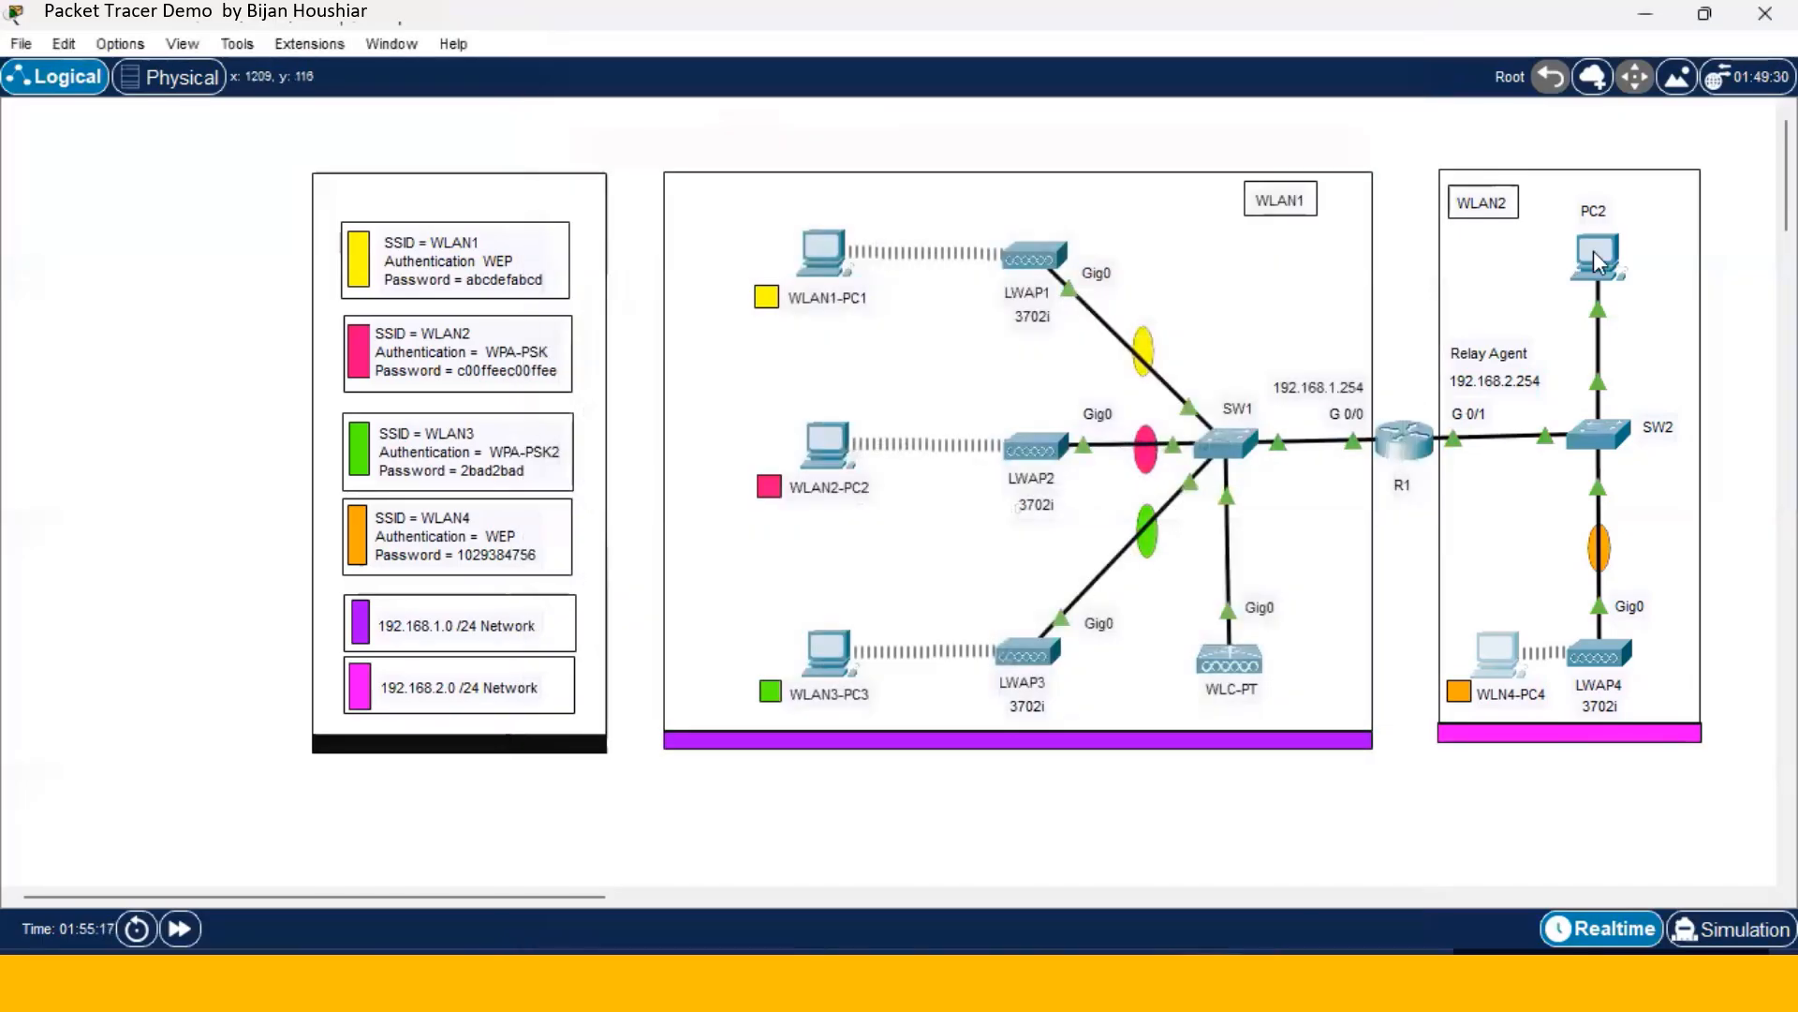
- Set the wired PC2 to DHCP, leasing 192.168.2.203 with gateway 192.168.2.254
{"action": "left_click", "coordinate": [1593, 250]}
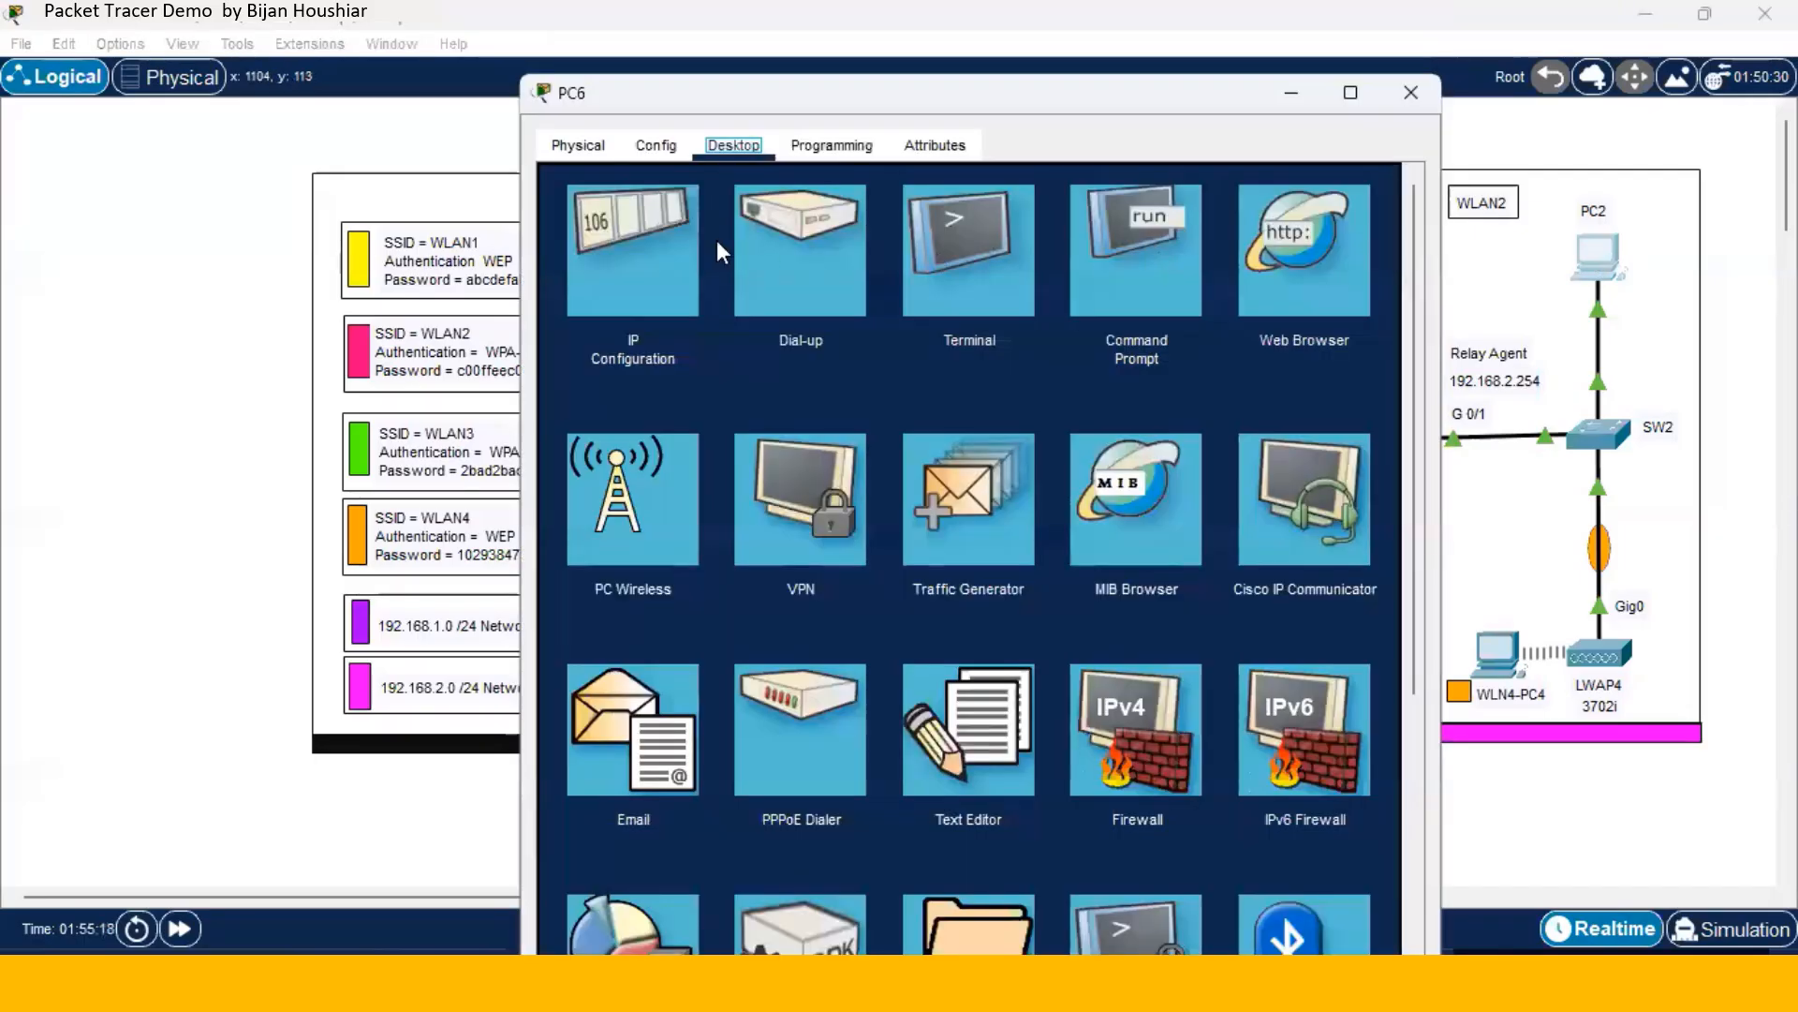
{"action": "left_click", "coordinate": [660, 238]}
{"action": "left_click", "coordinate": [852, 291]}
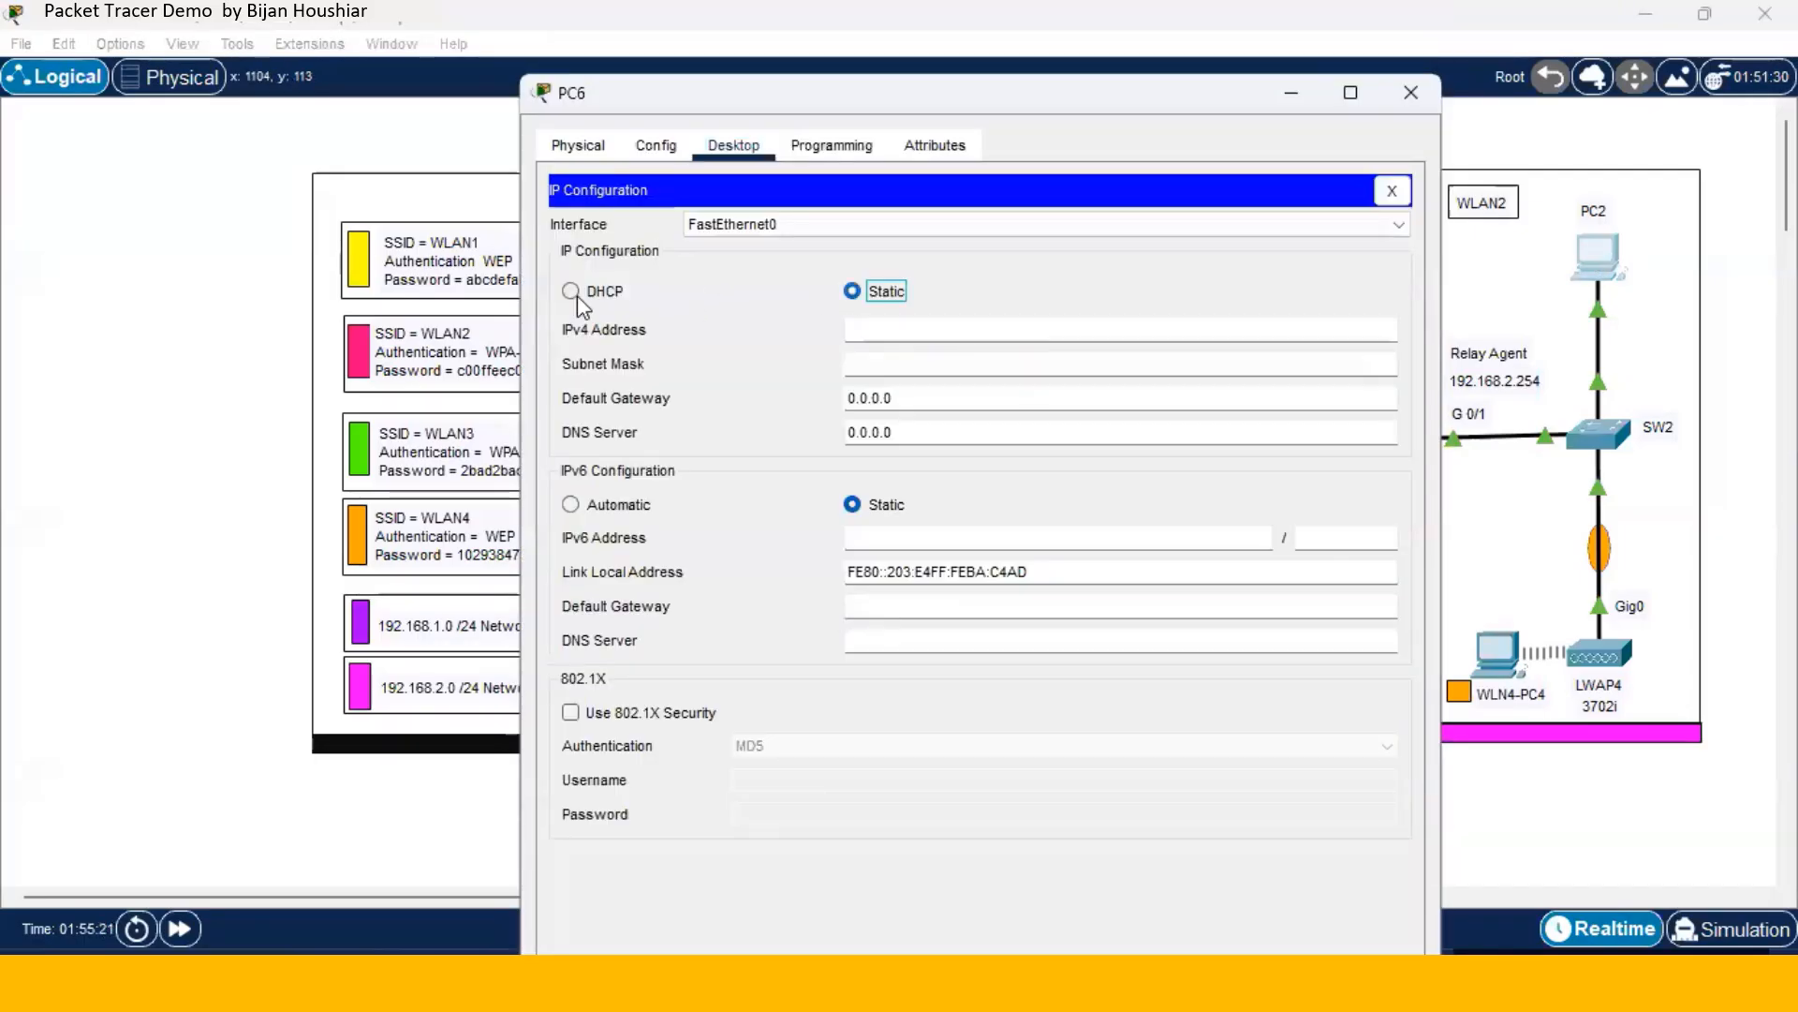
{"action": "left_click", "coordinate": [574, 291]}
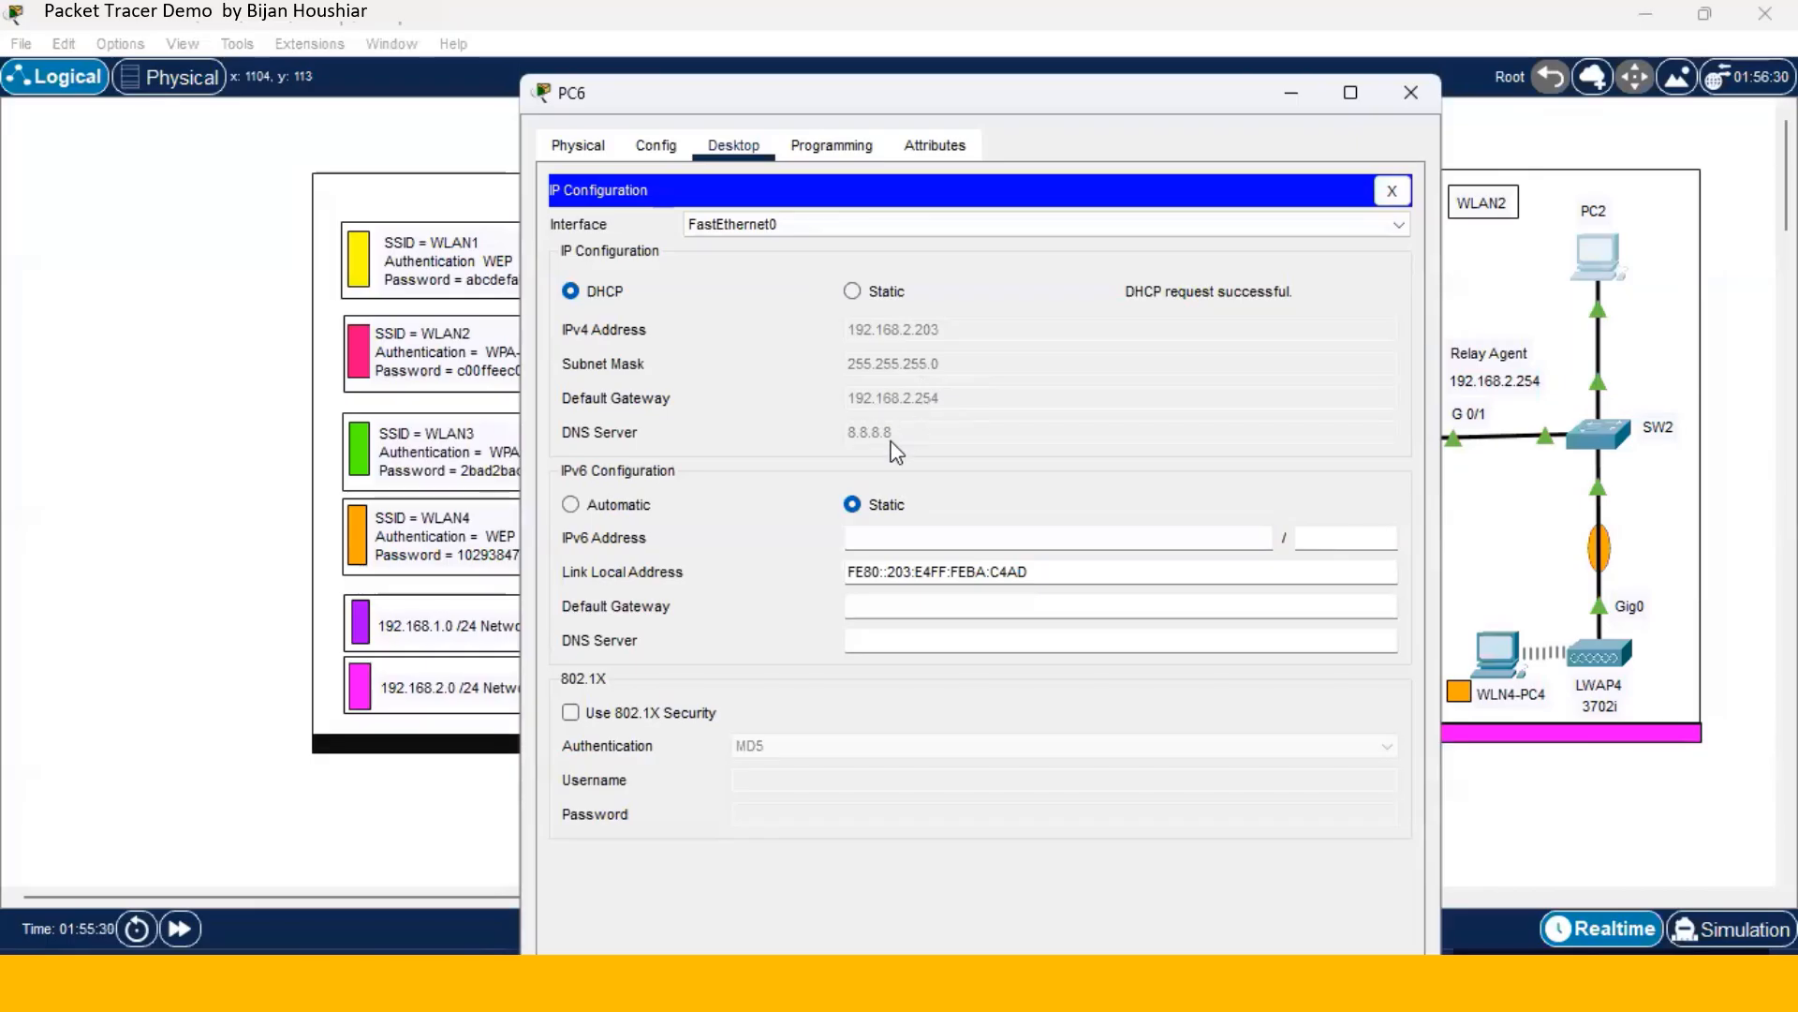
{"action": "left_click", "coordinate": [1411, 94]}
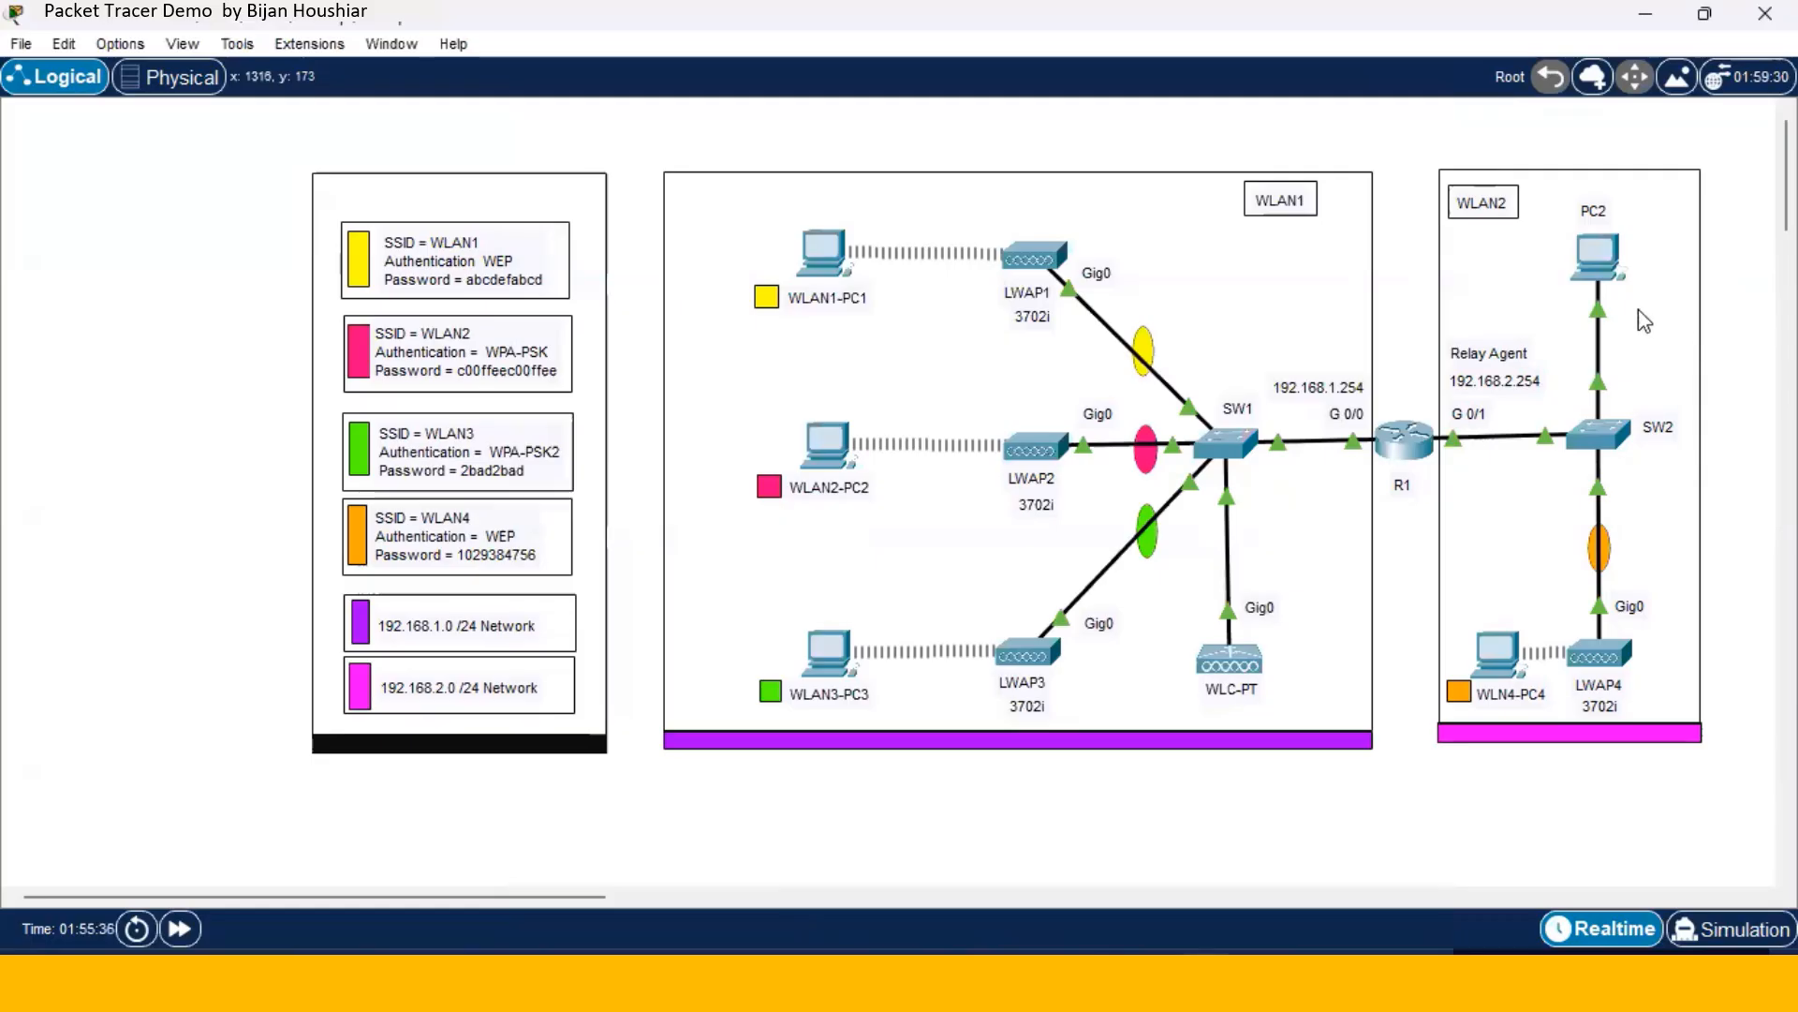
- Ping 192.168.2.203 from WLAN1-PC1's command prompt, getting 3 of 4 replies
{"action": "mouse_move", "coordinate": [1603, 265]}
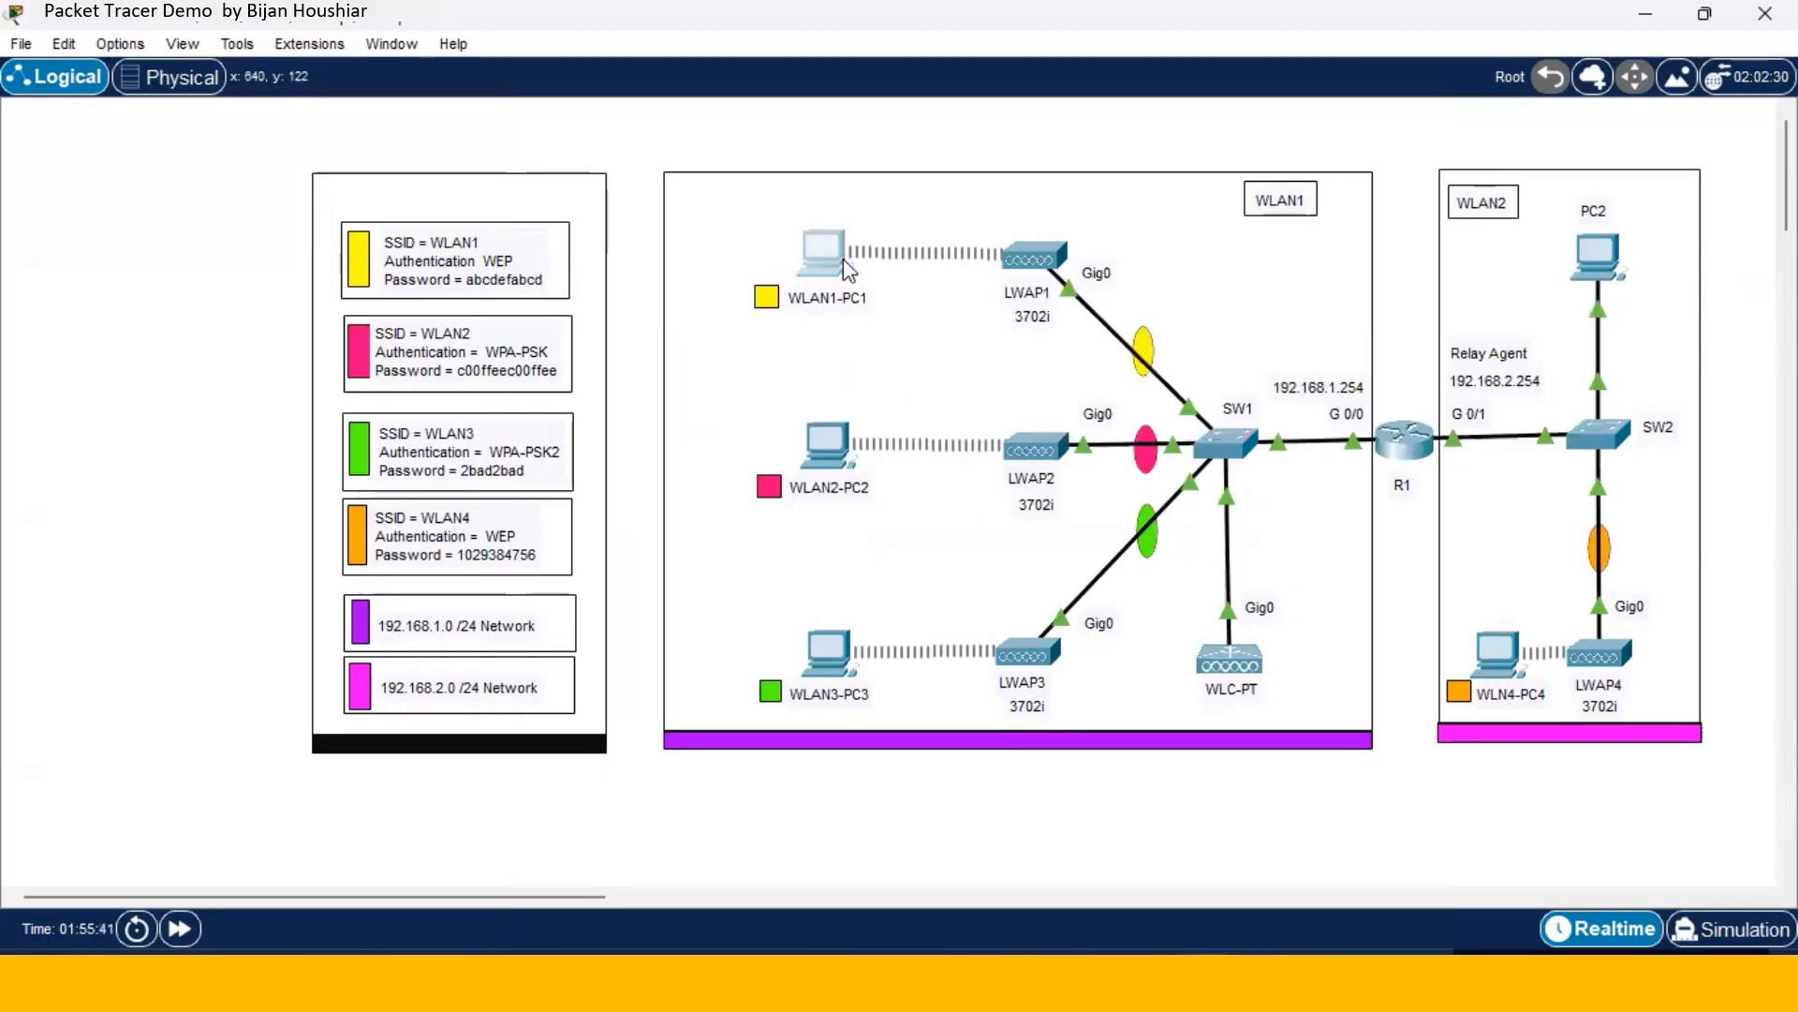
{"action": "left_click", "coordinate": [823, 248]}
{"action": "left_click", "coordinate": [1077, 258]}
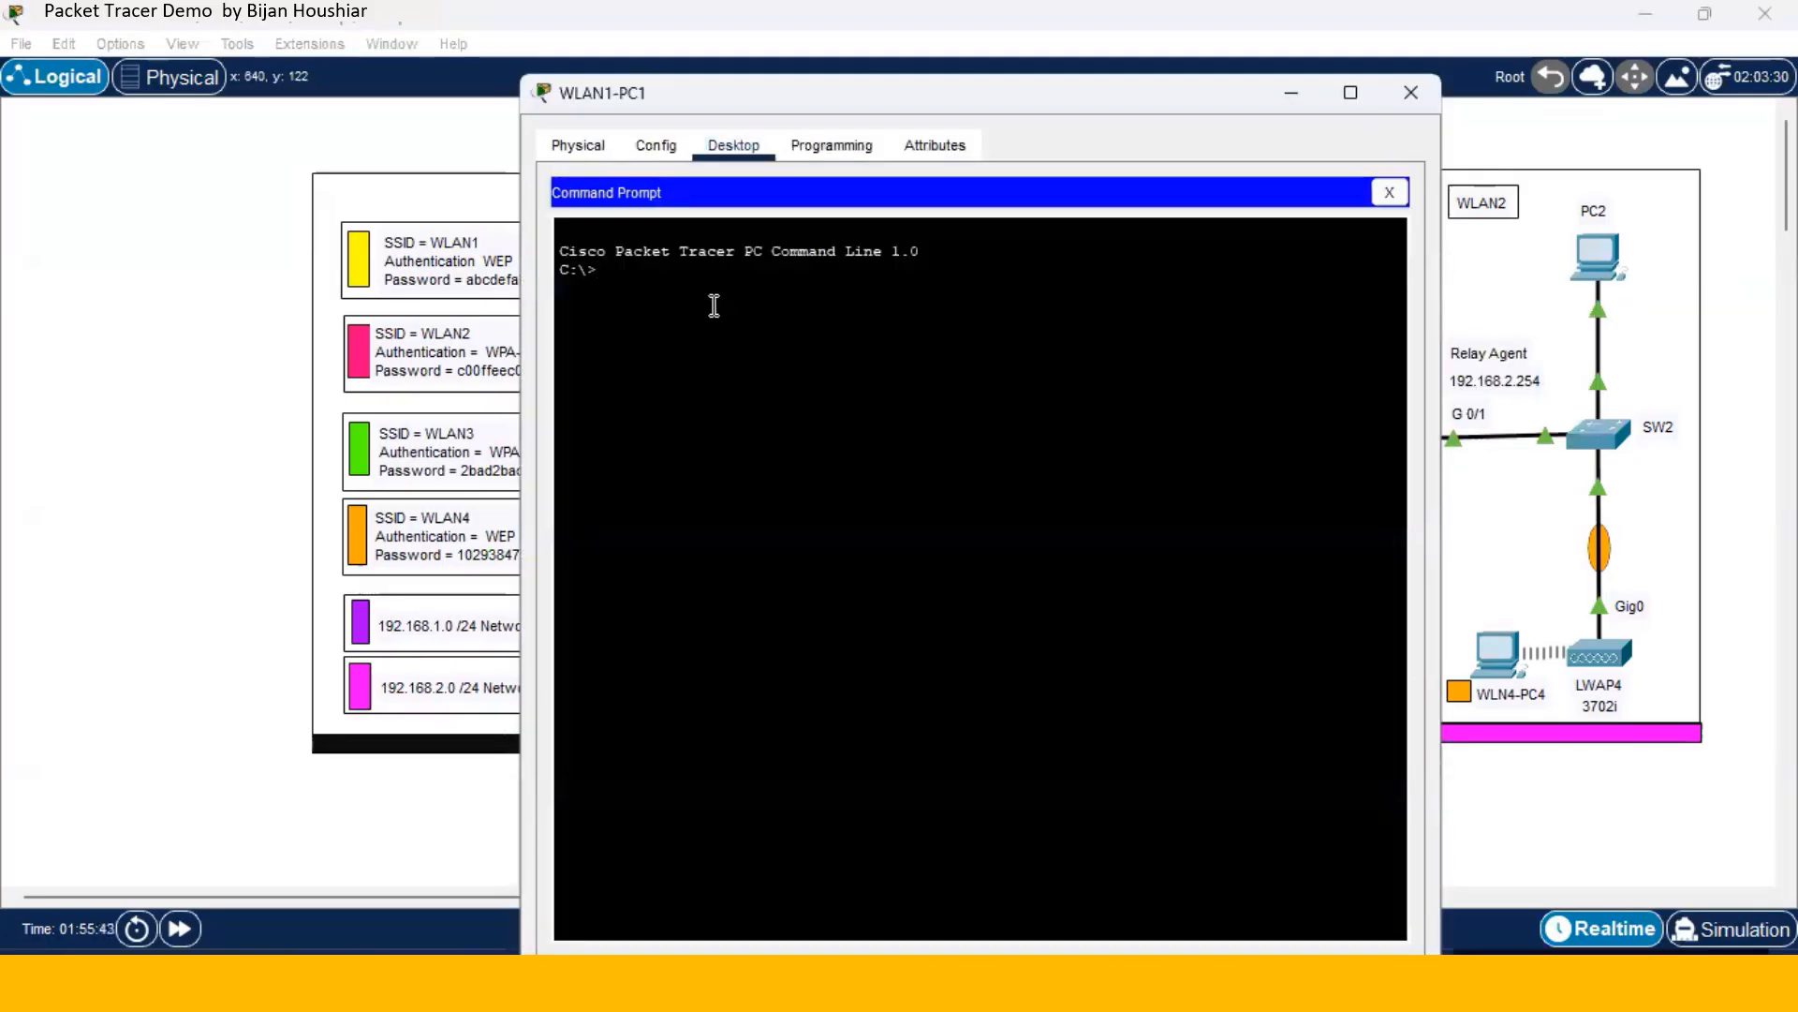
{"action": "type", "text": "ping 19"}
{"action": "type", "text": "2.168.2.203"}
{"action": "key", "text": "Return"}
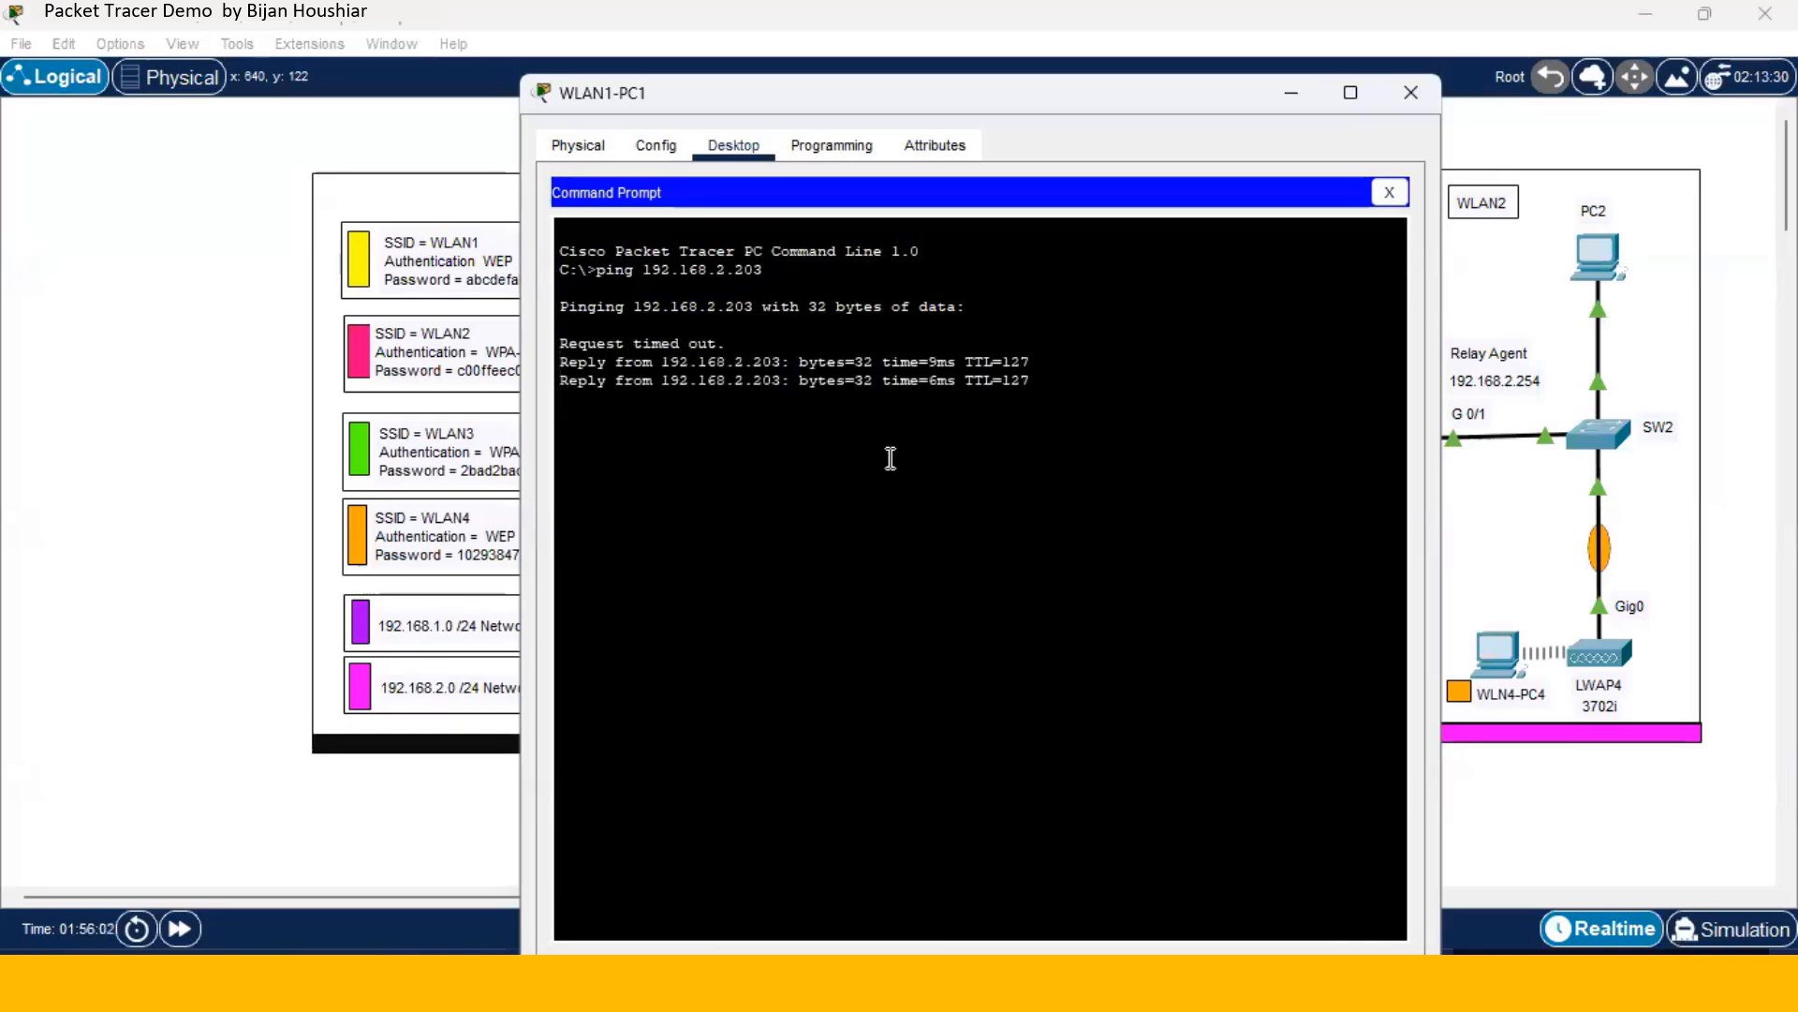
{"action": "left_click", "coordinate": [1409, 93]}
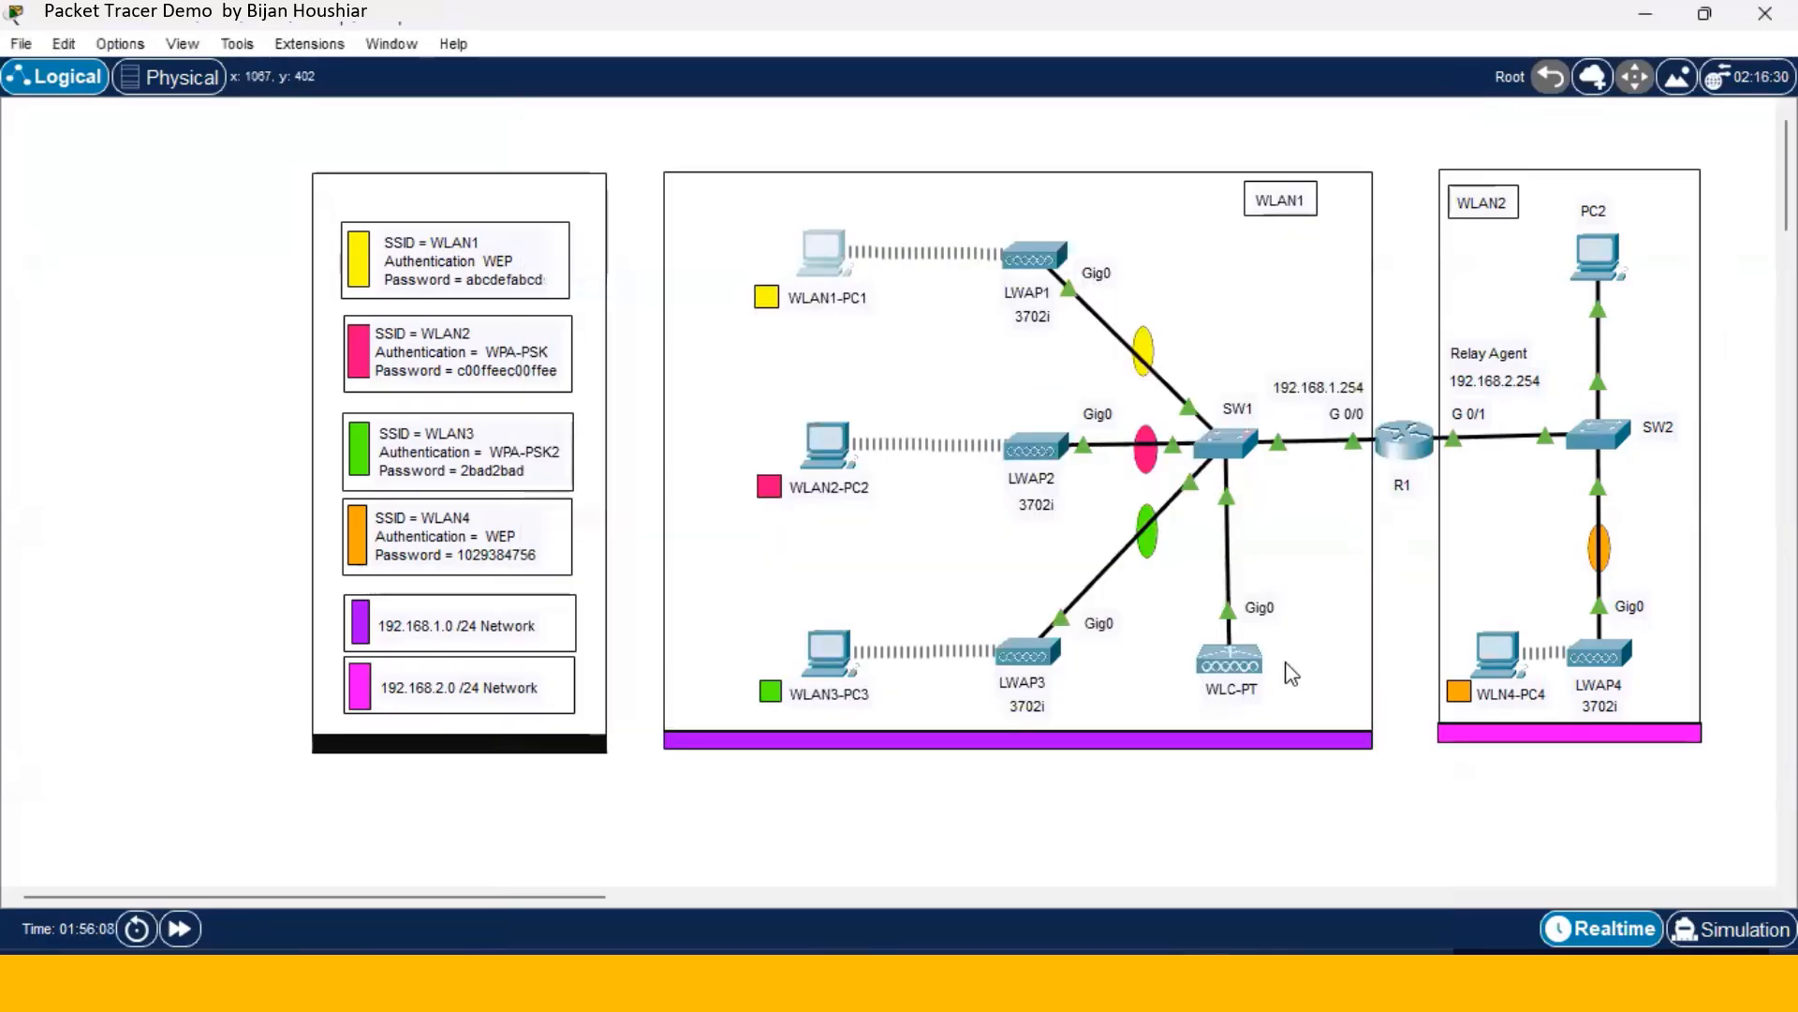
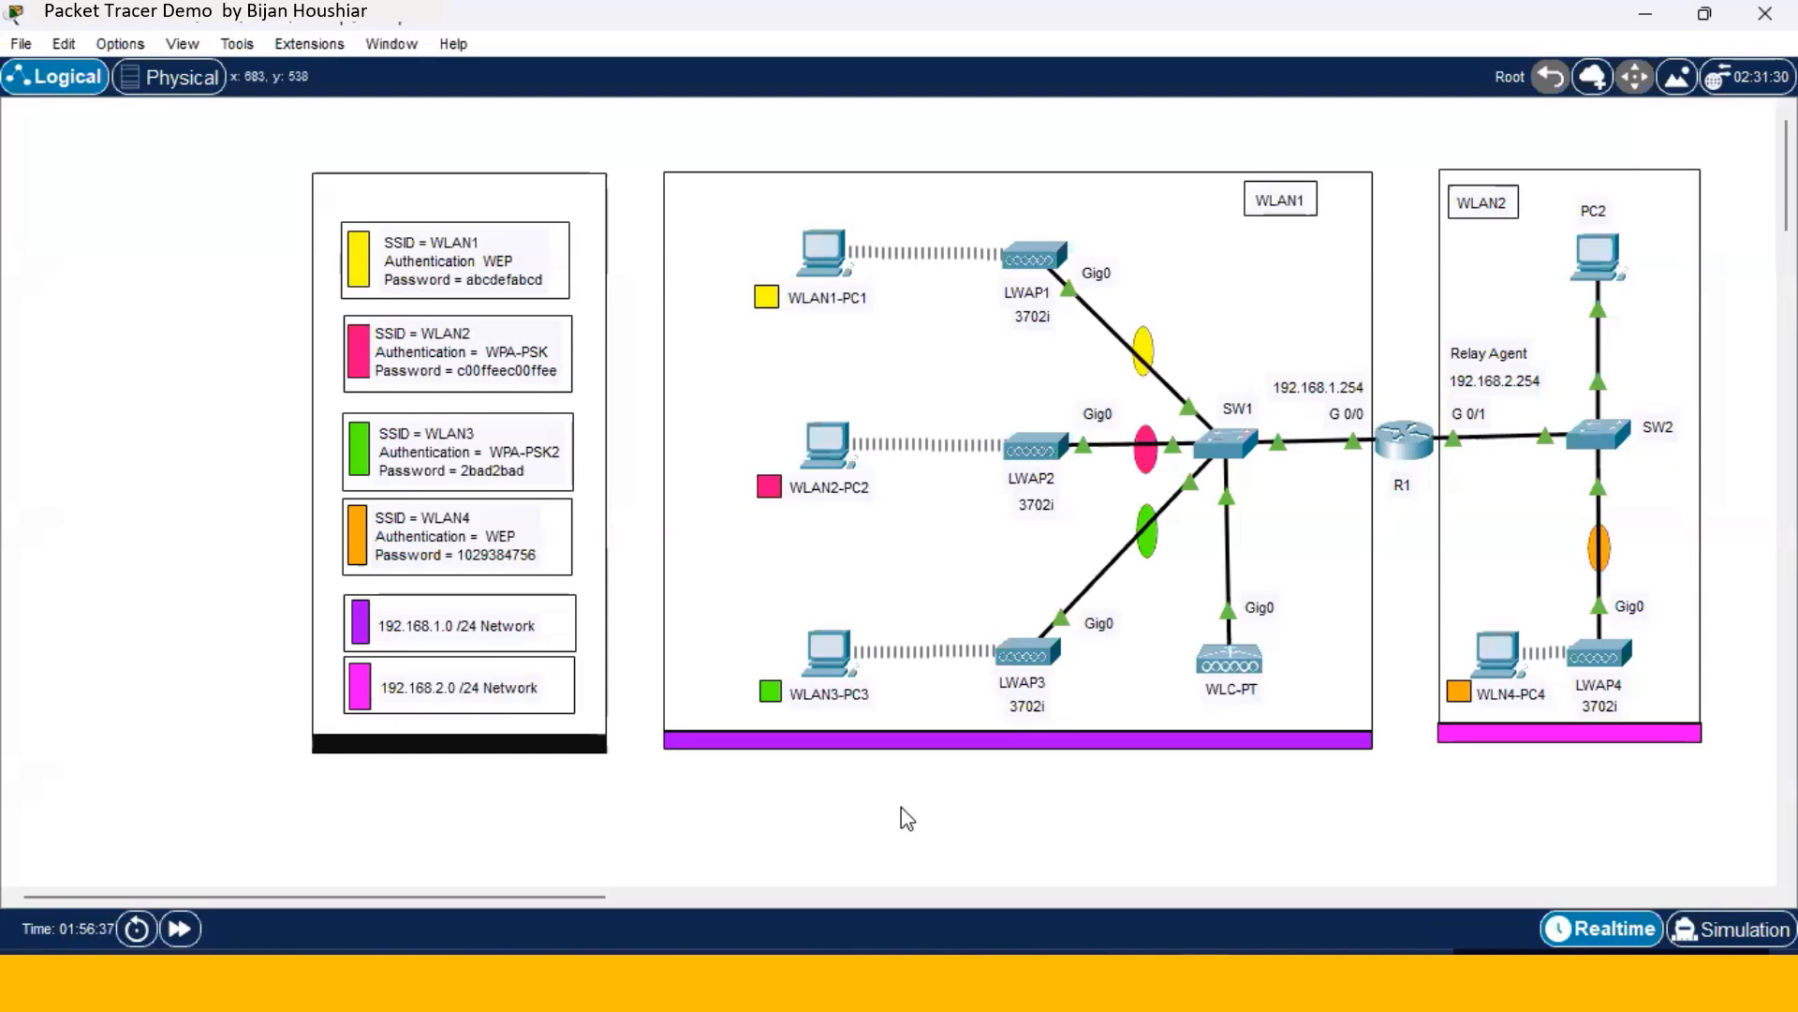
- Show the bottom device toolbar and drop a new PC onto the canvas
{"action": "left_click", "coordinate": [183, 44]}
{"action": "mouse_move", "coordinate": [440, 105]}
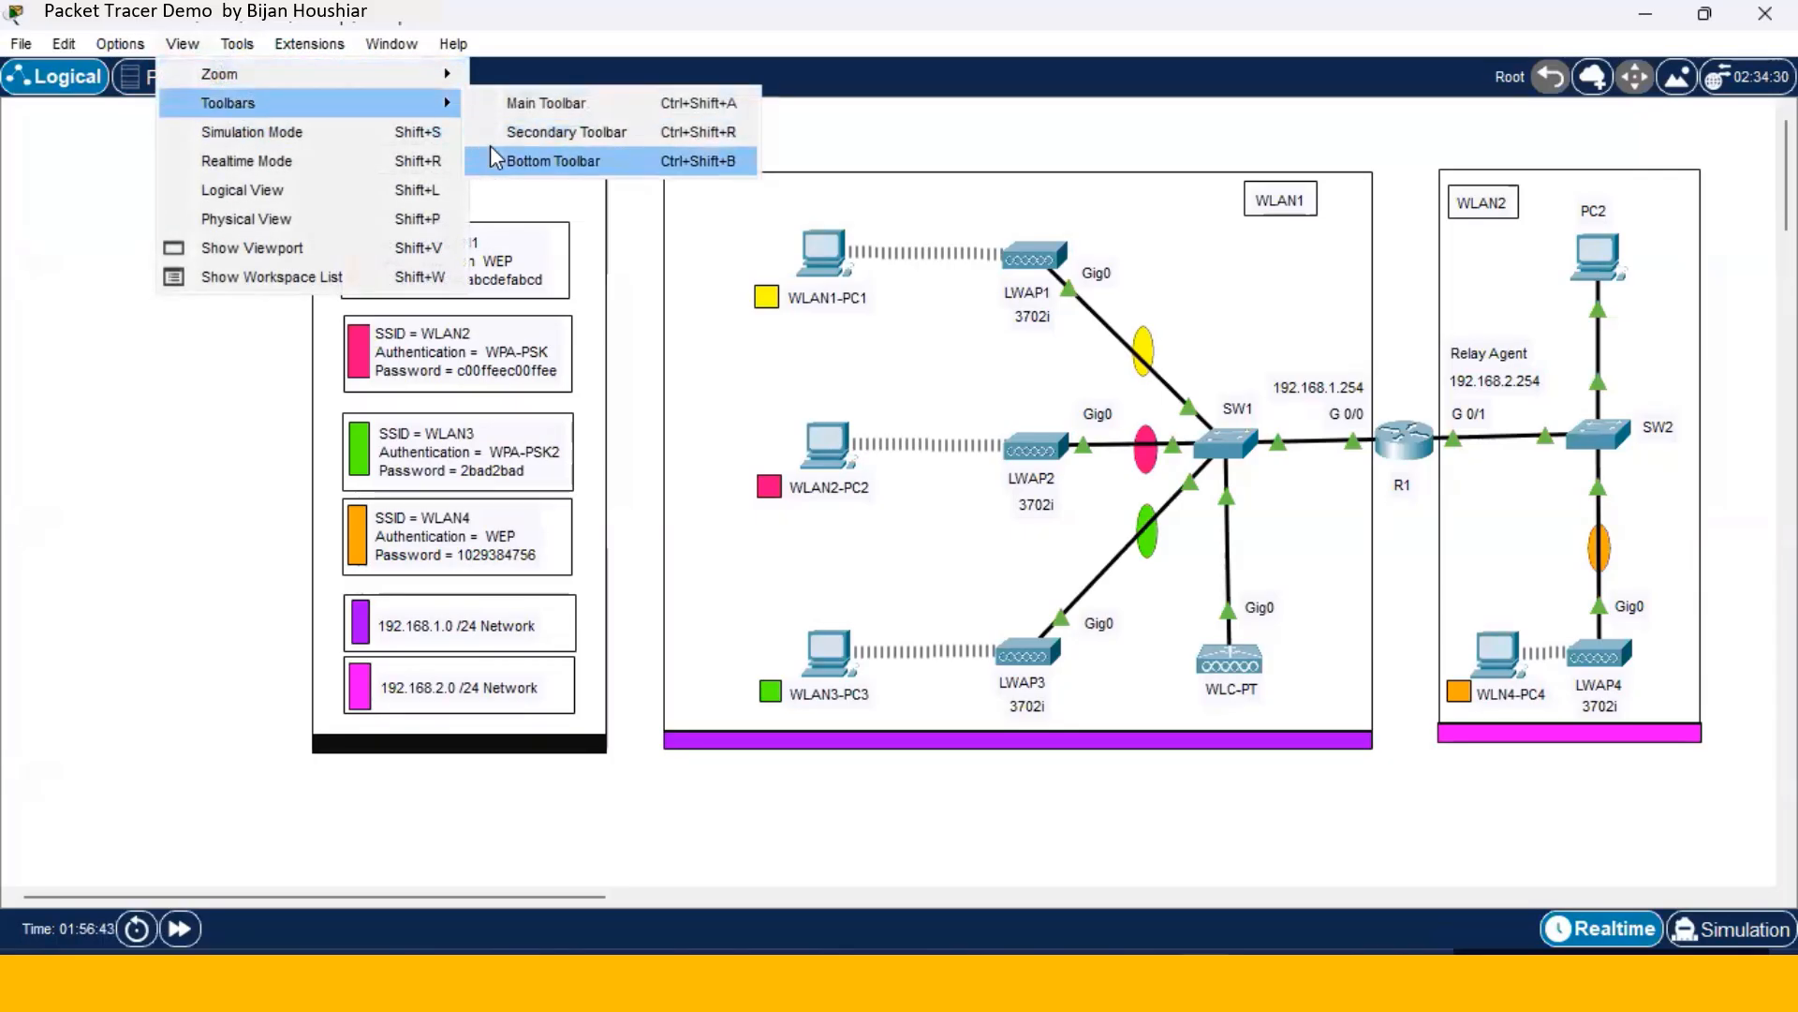
{"action": "left_click", "coordinate": [562, 161]}
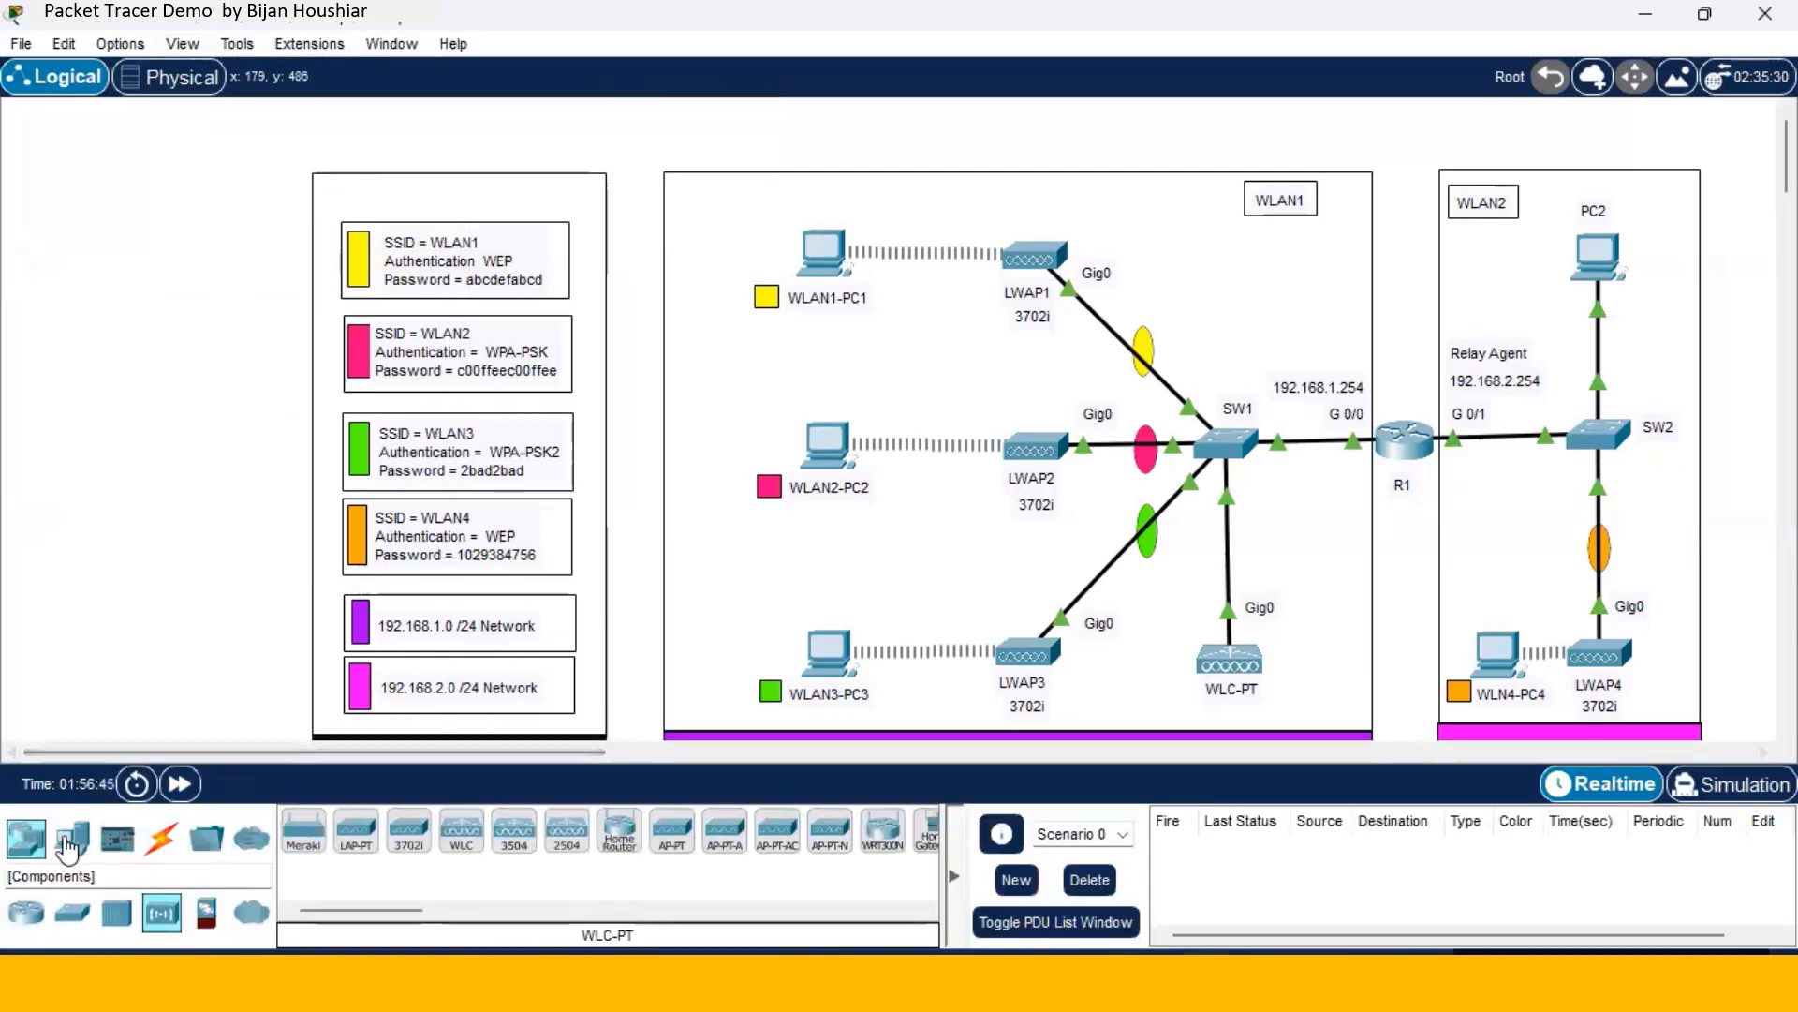
{"action": "left_click_drag", "start_coordinate": [72, 836], "coordinate": [147, 548]}
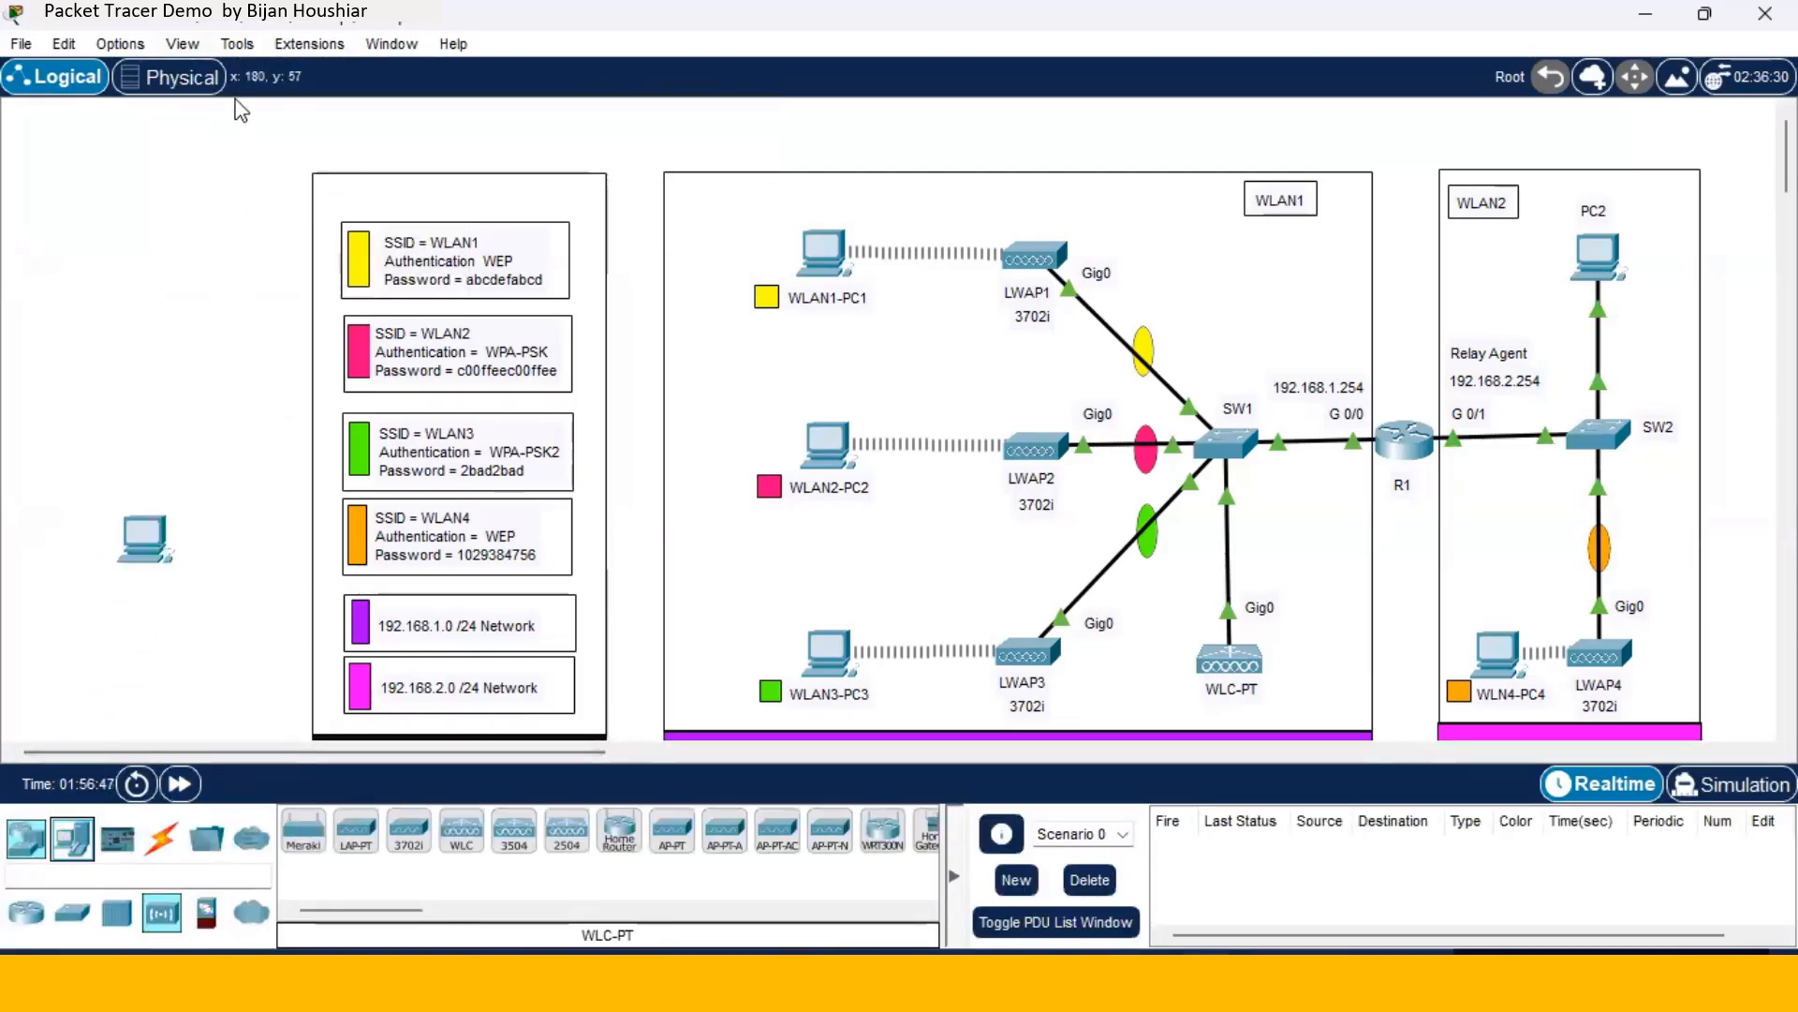
- Hide the device toolbar again and move the new PC just below WLAN1-PC1
{"action": "left_click", "coordinate": [237, 46]}
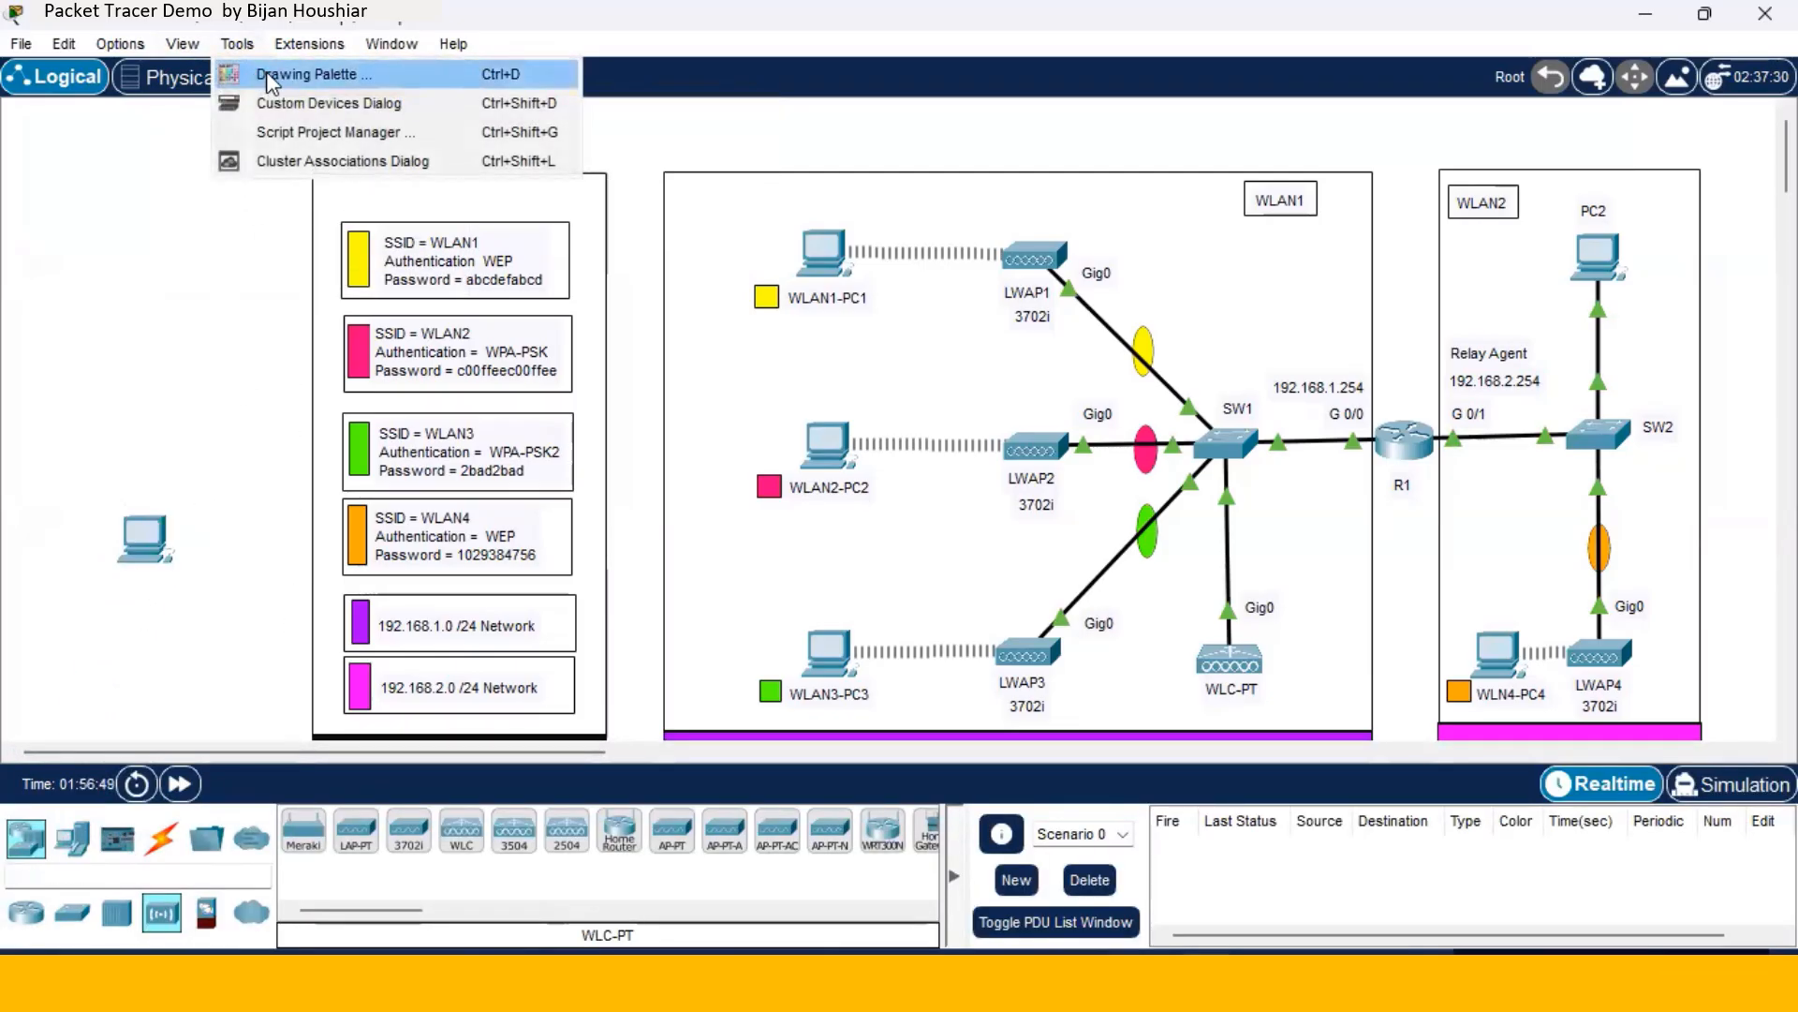
{"action": "mouse_move", "coordinate": [183, 44]}
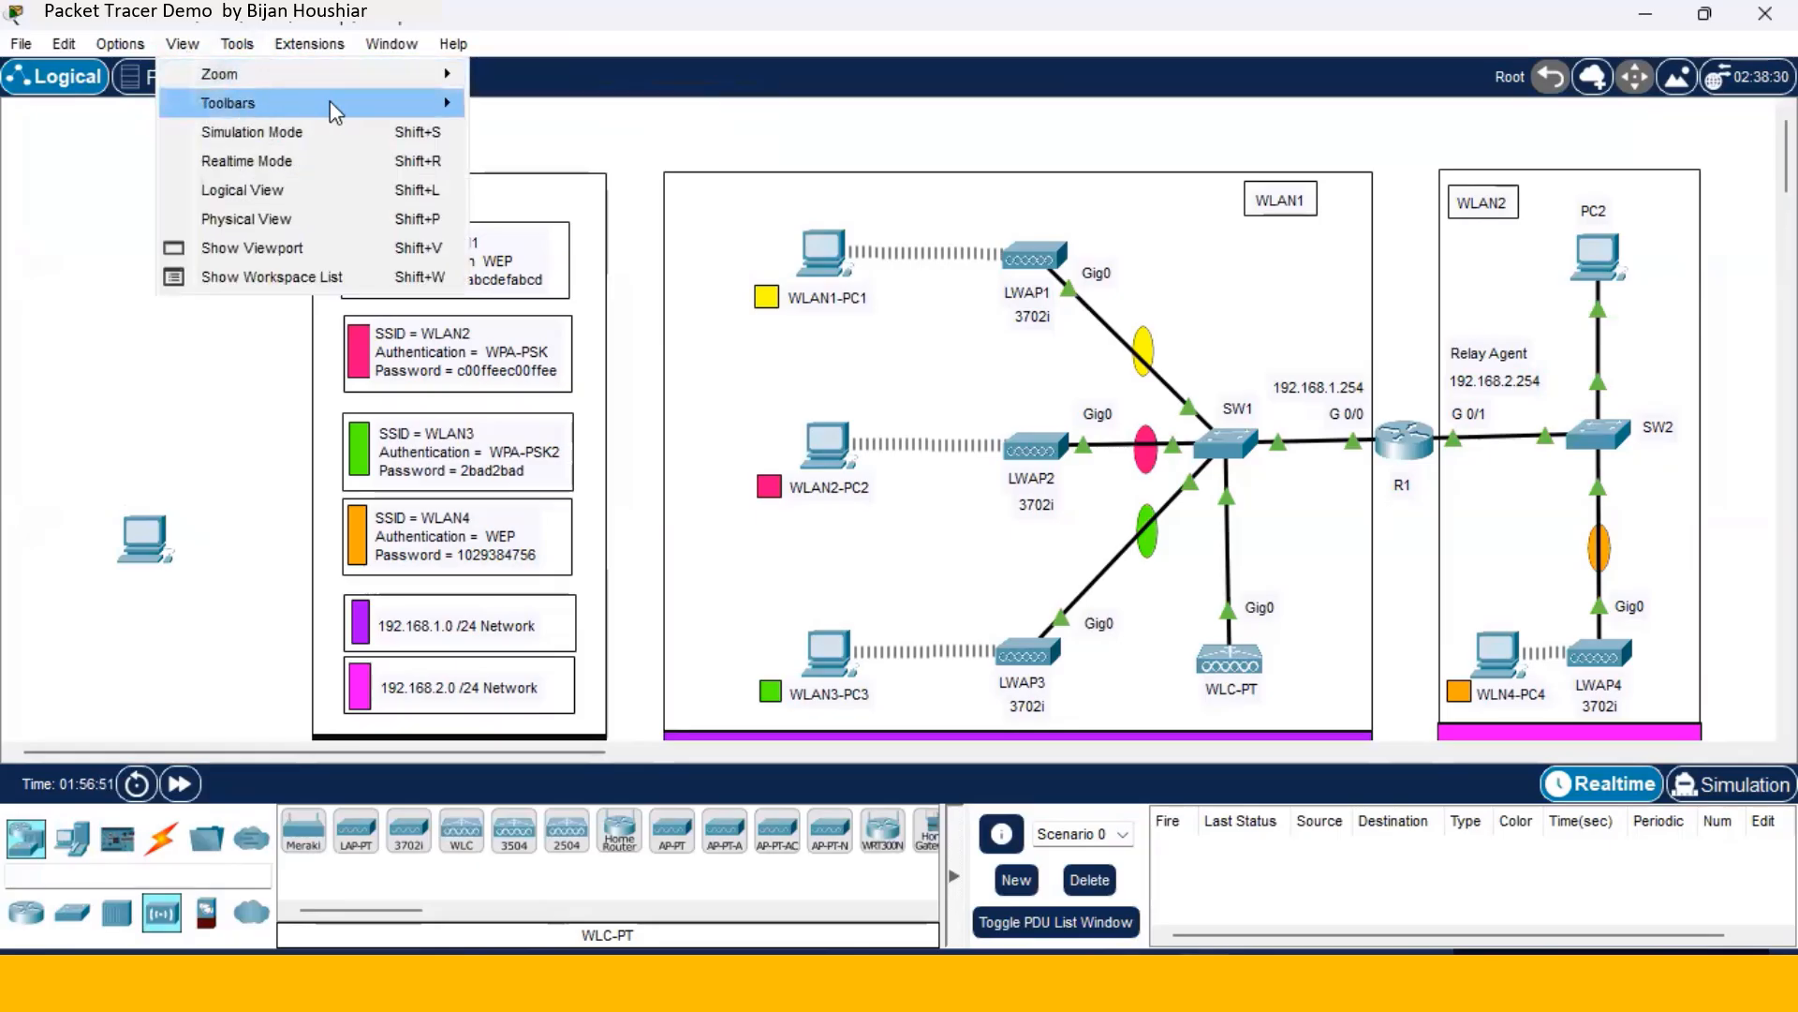
{"action": "mouse_move", "coordinate": [441, 105]}
{"action": "left_click", "coordinate": [525, 161]}
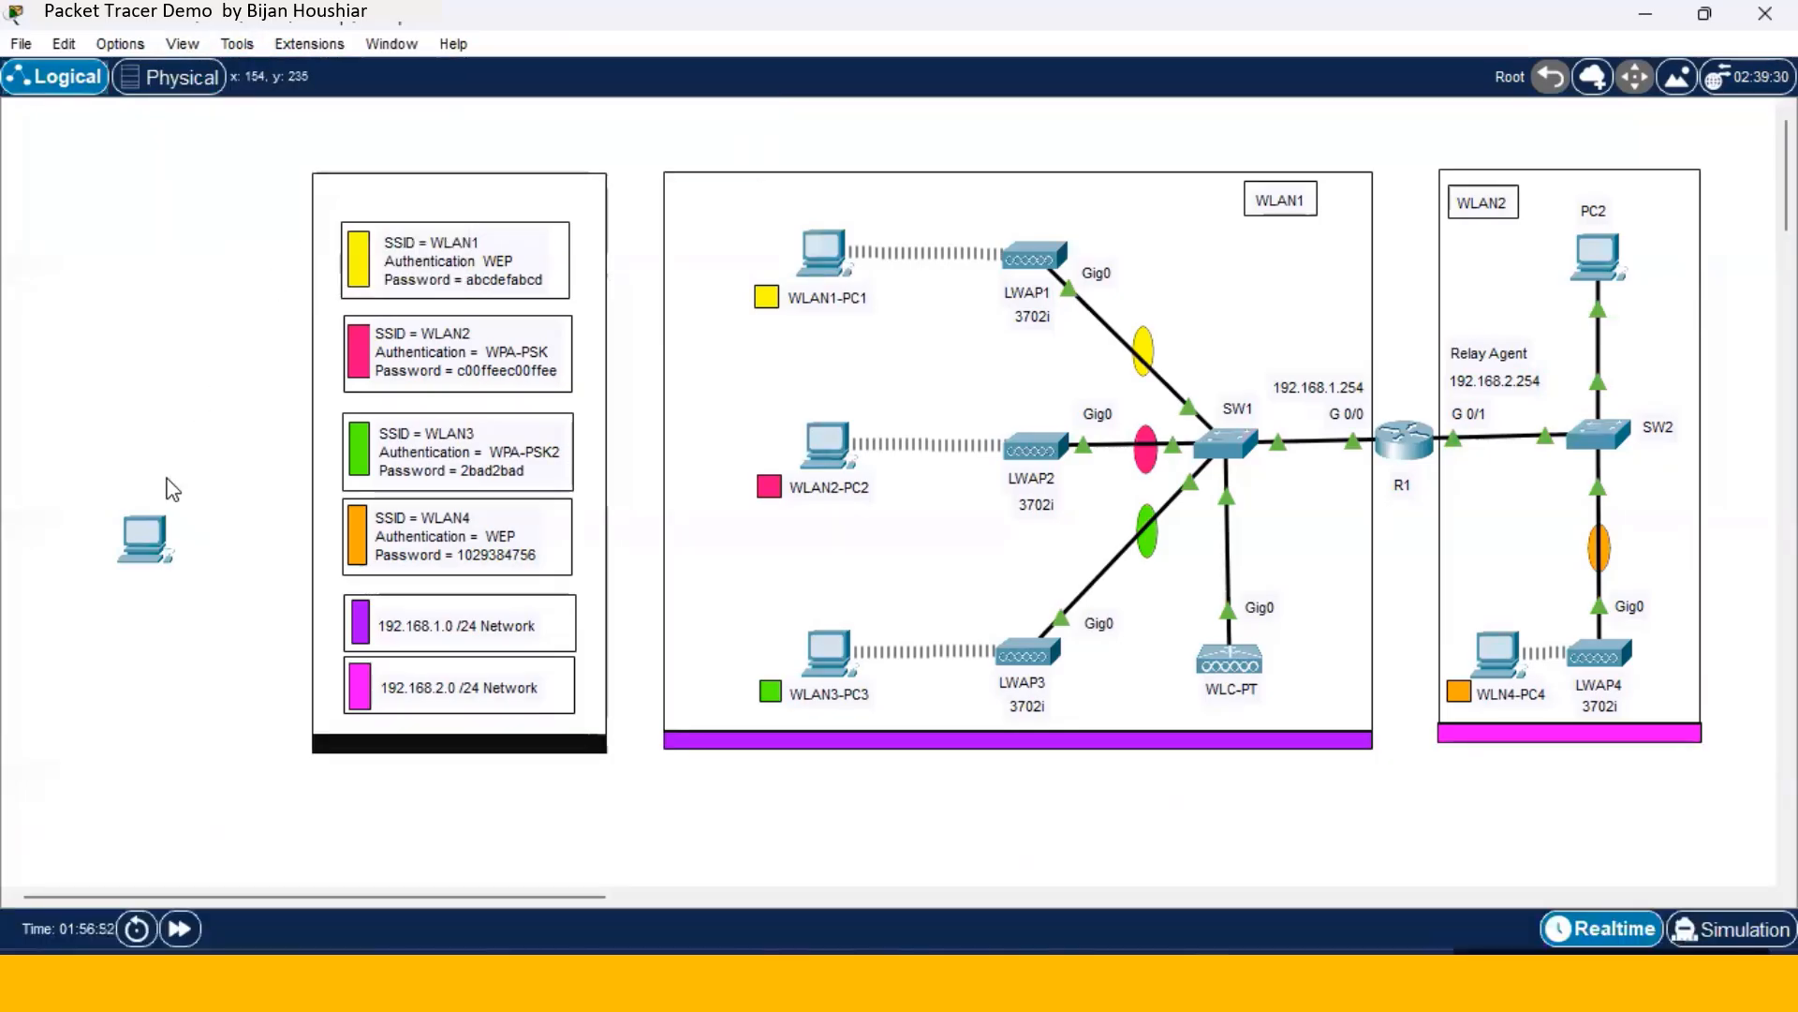
{"action": "left_click_drag", "start_coordinate": [154, 554], "coordinate": [830, 340]}
- Power off PC0, swap its network card for a WMP300N wireless module, and power it back on
{"action": "left_click", "coordinate": [830, 340]}
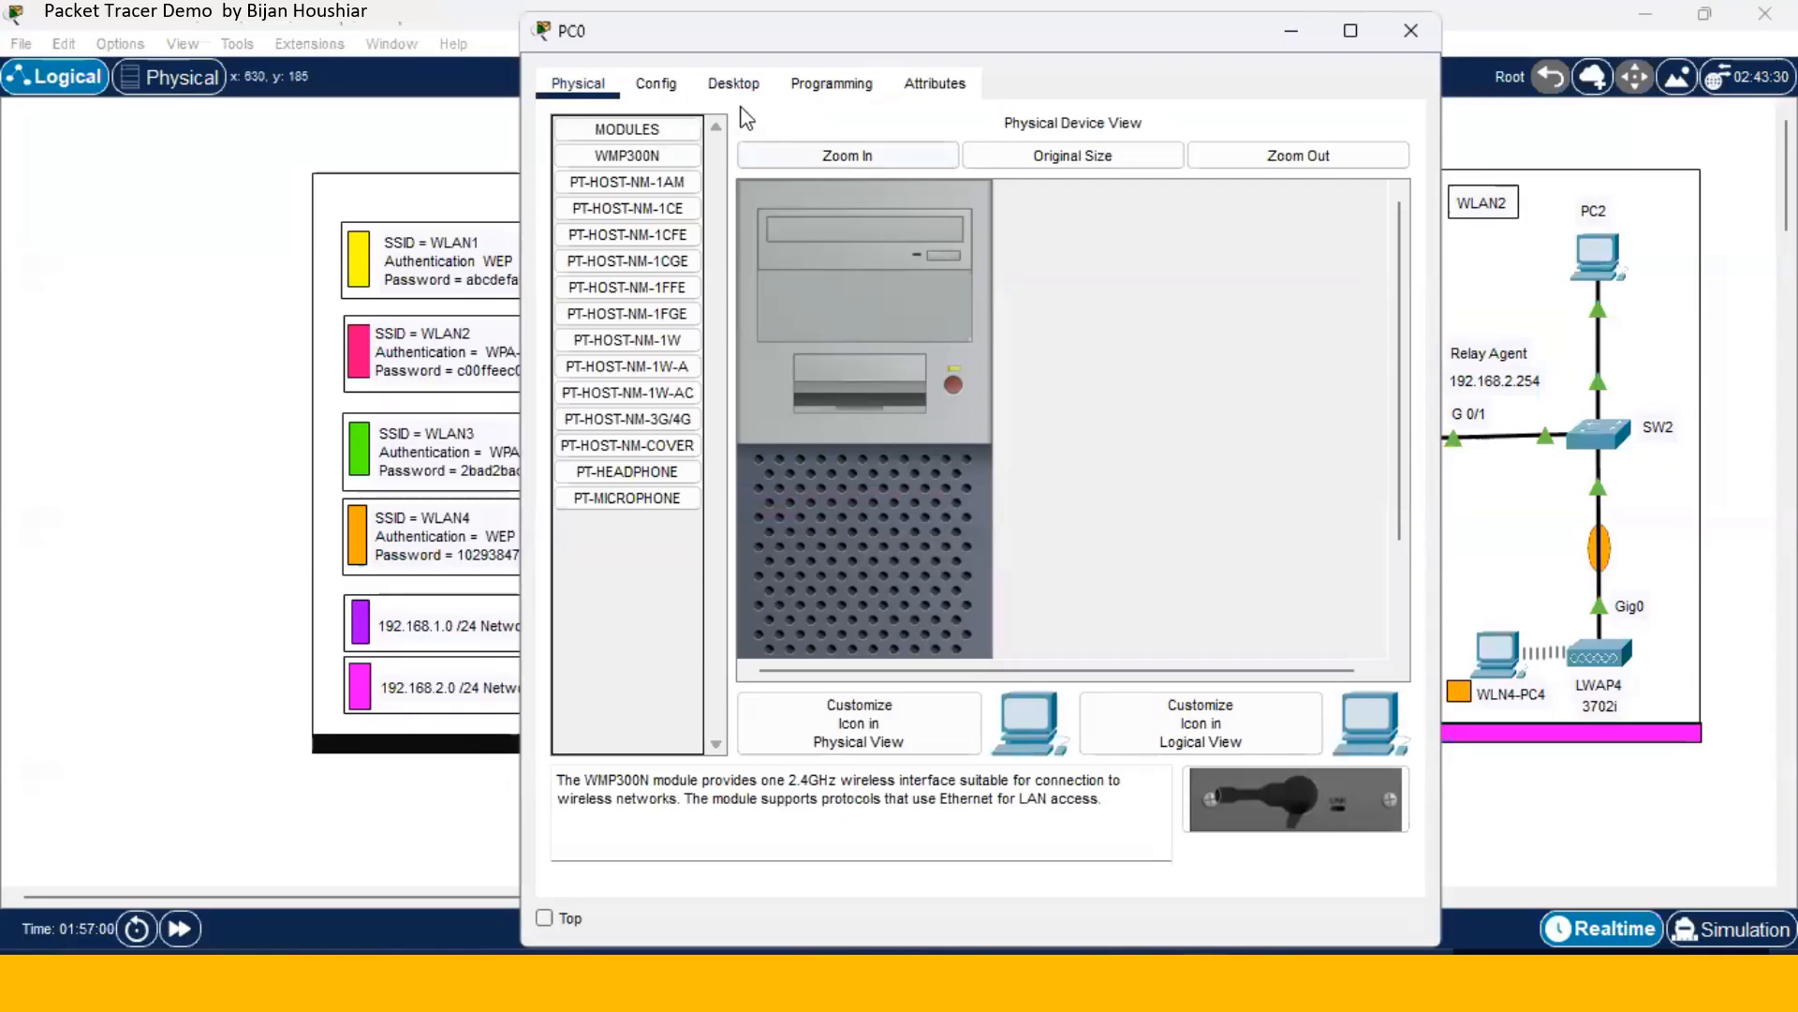
{"action": "left_click", "coordinate": [952, 384]}
{"action": "scroll", "coordinate": [946, 412], "scroll_direction": "down", "scroll_amount": 3}
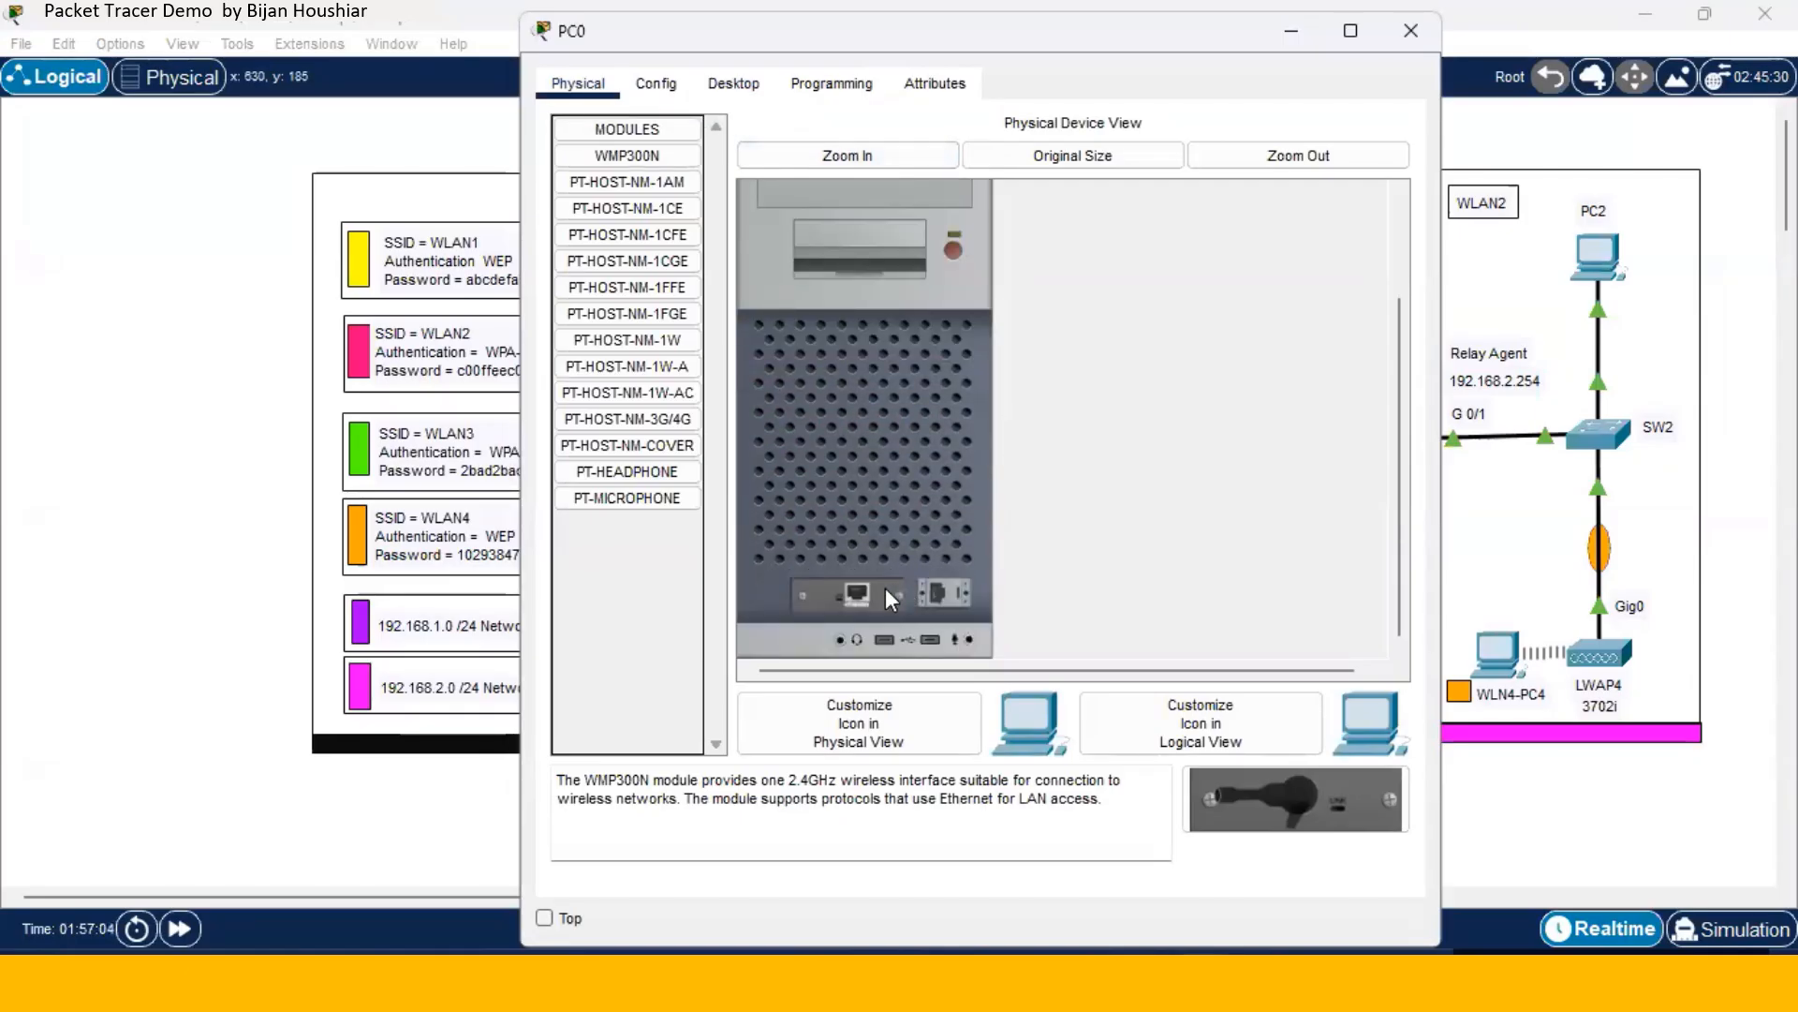
{"action": "left_click_drag", "start_coordinate": [885, 588], "coordinate": [636, 388]}
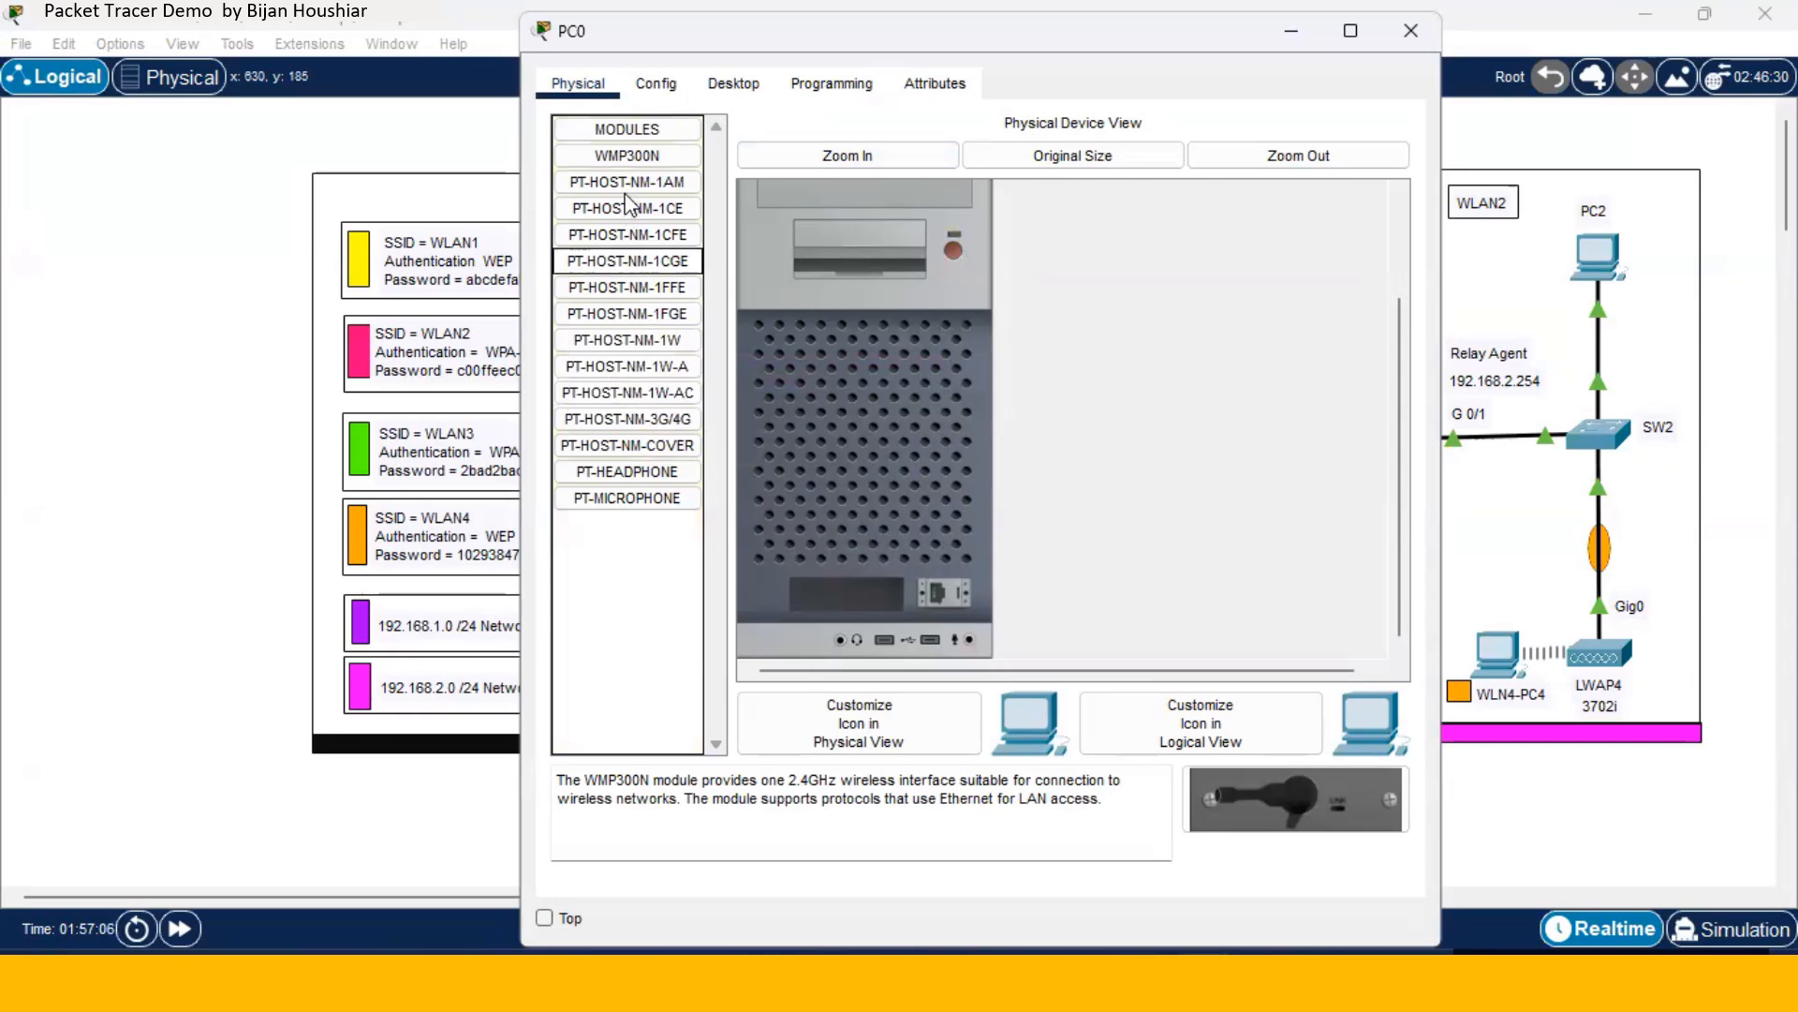
{"action": "left_click_drag", "start_coordinate": [618, 164], "coordinate": [847, 589]}
{"action": "left_click", "coordinate": [952, 250]}
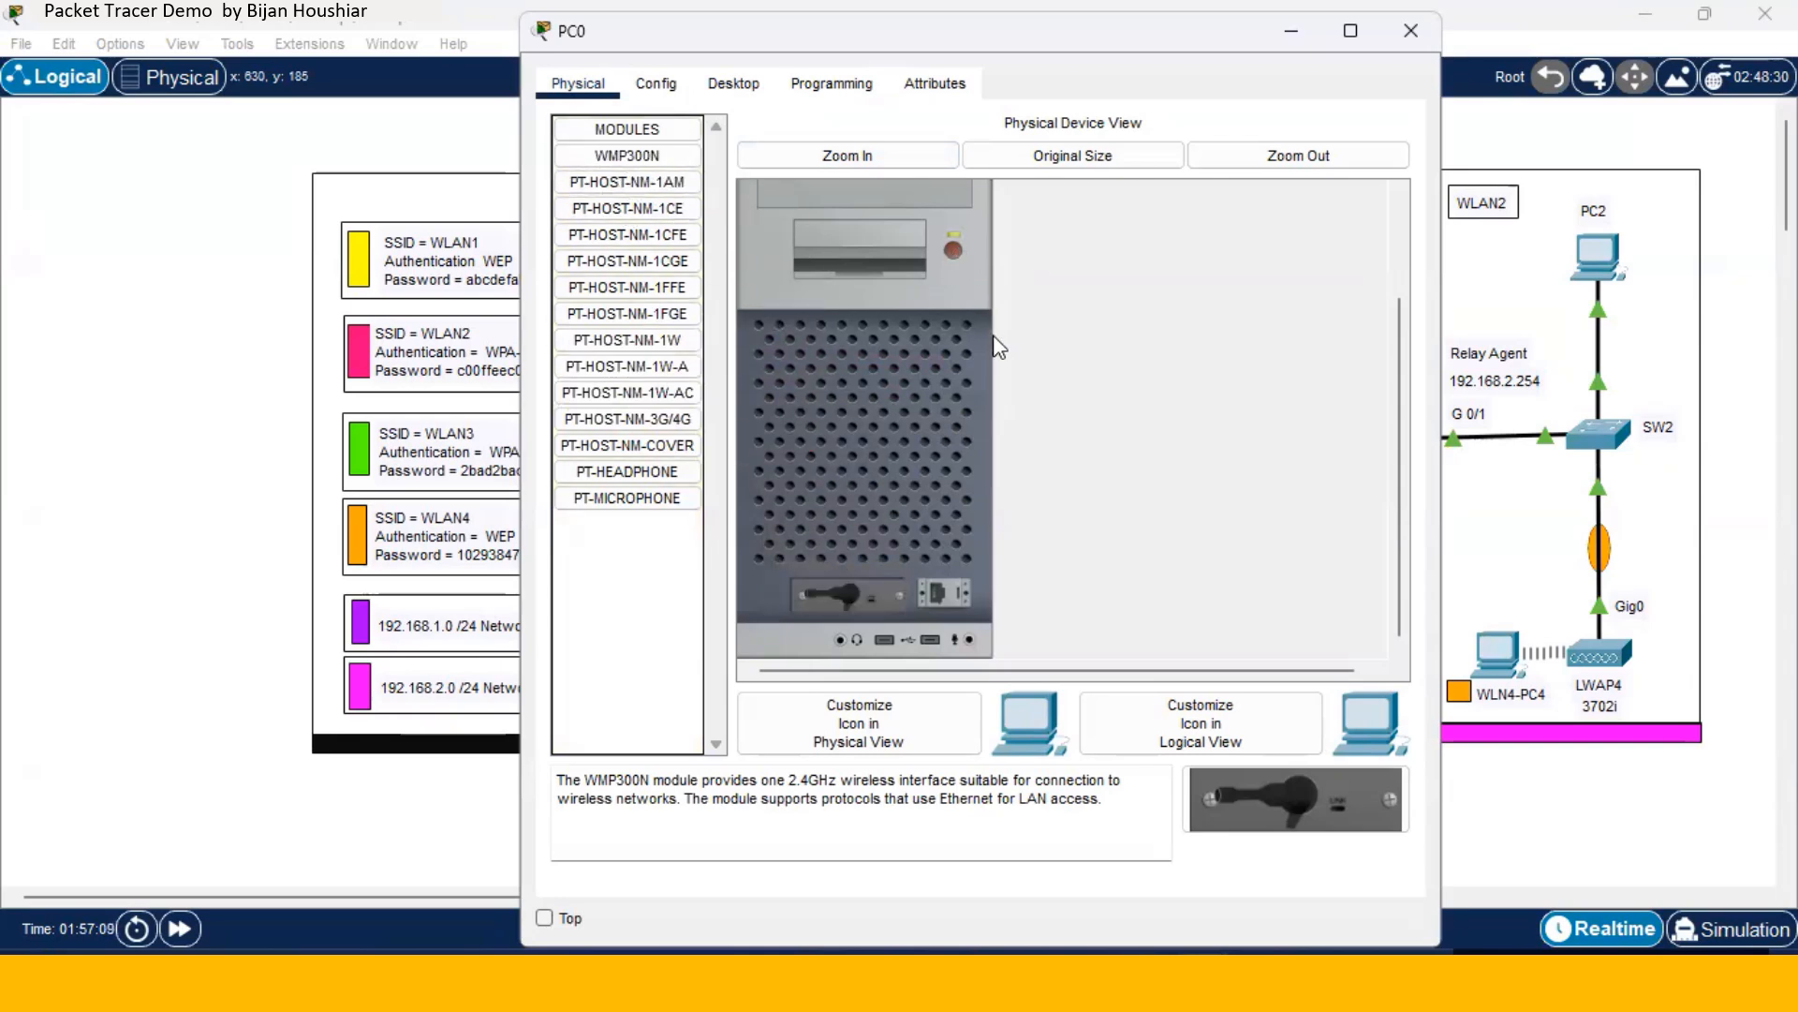
{"action": "scroll", "coordinate": [774, 406], "scroll_direction": "up", "scroll_amount": 3}
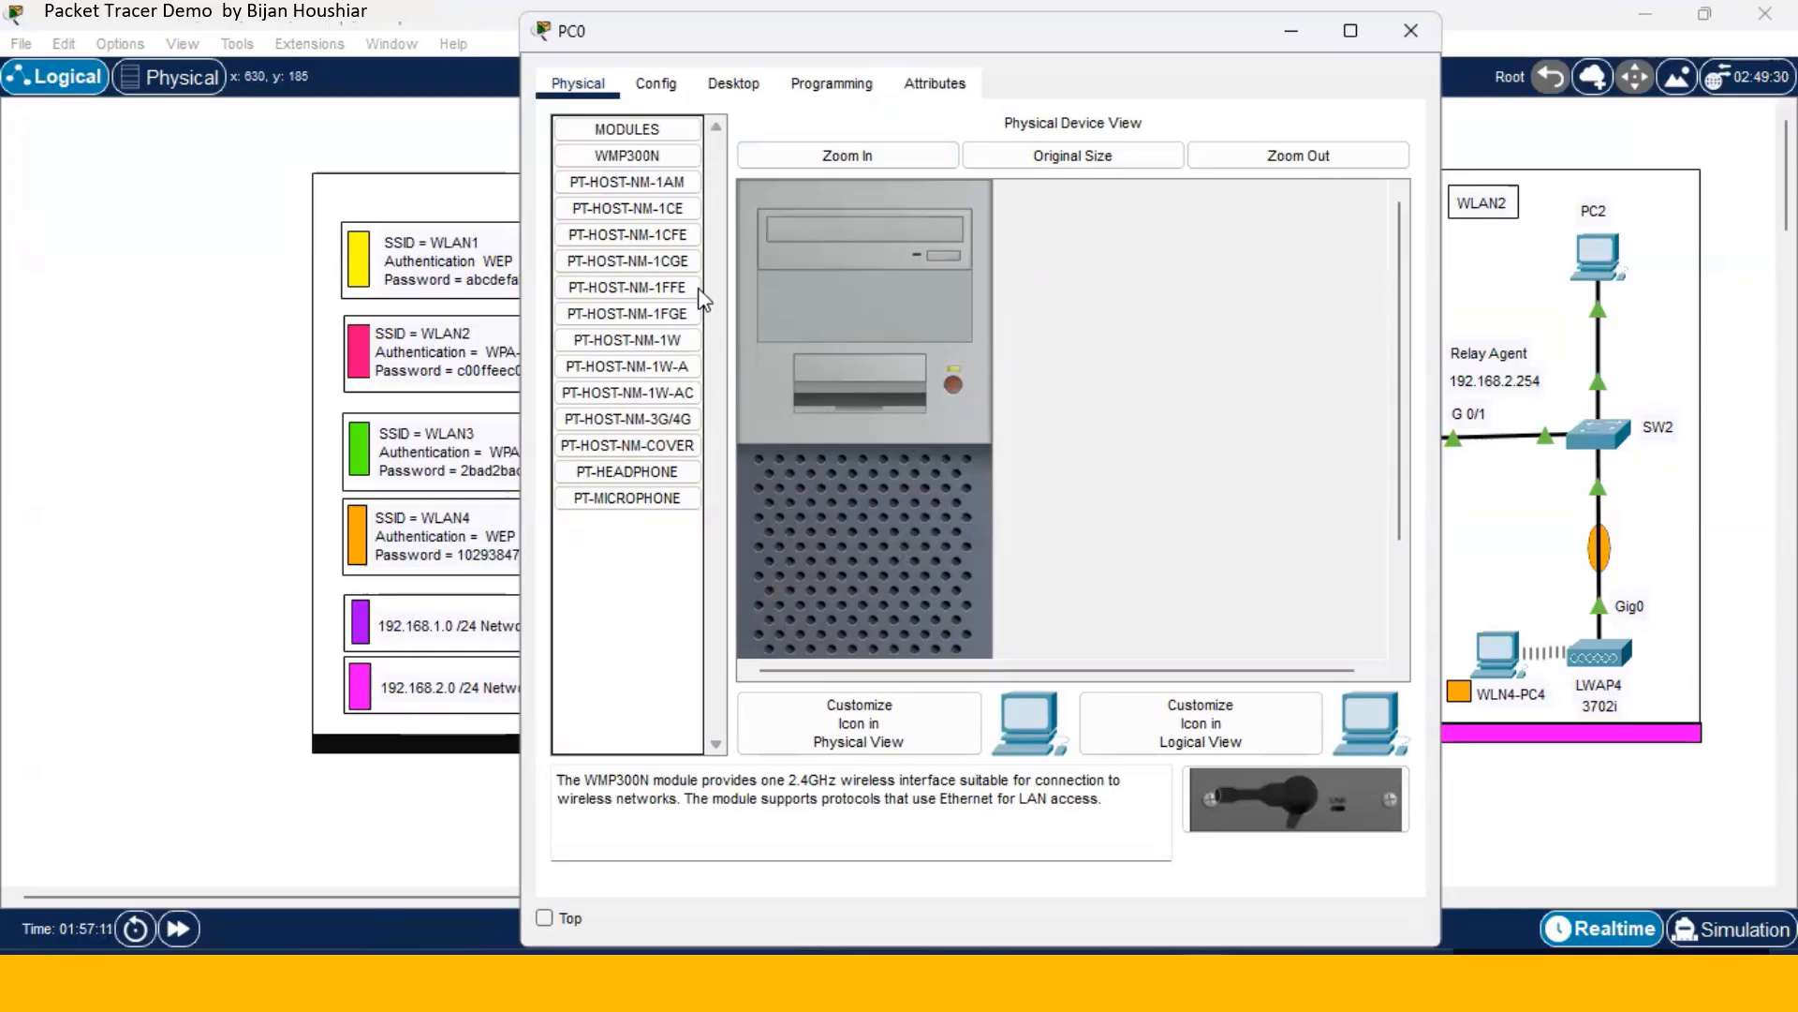
{"action": "left_click", "coordinate": [658, 86]}
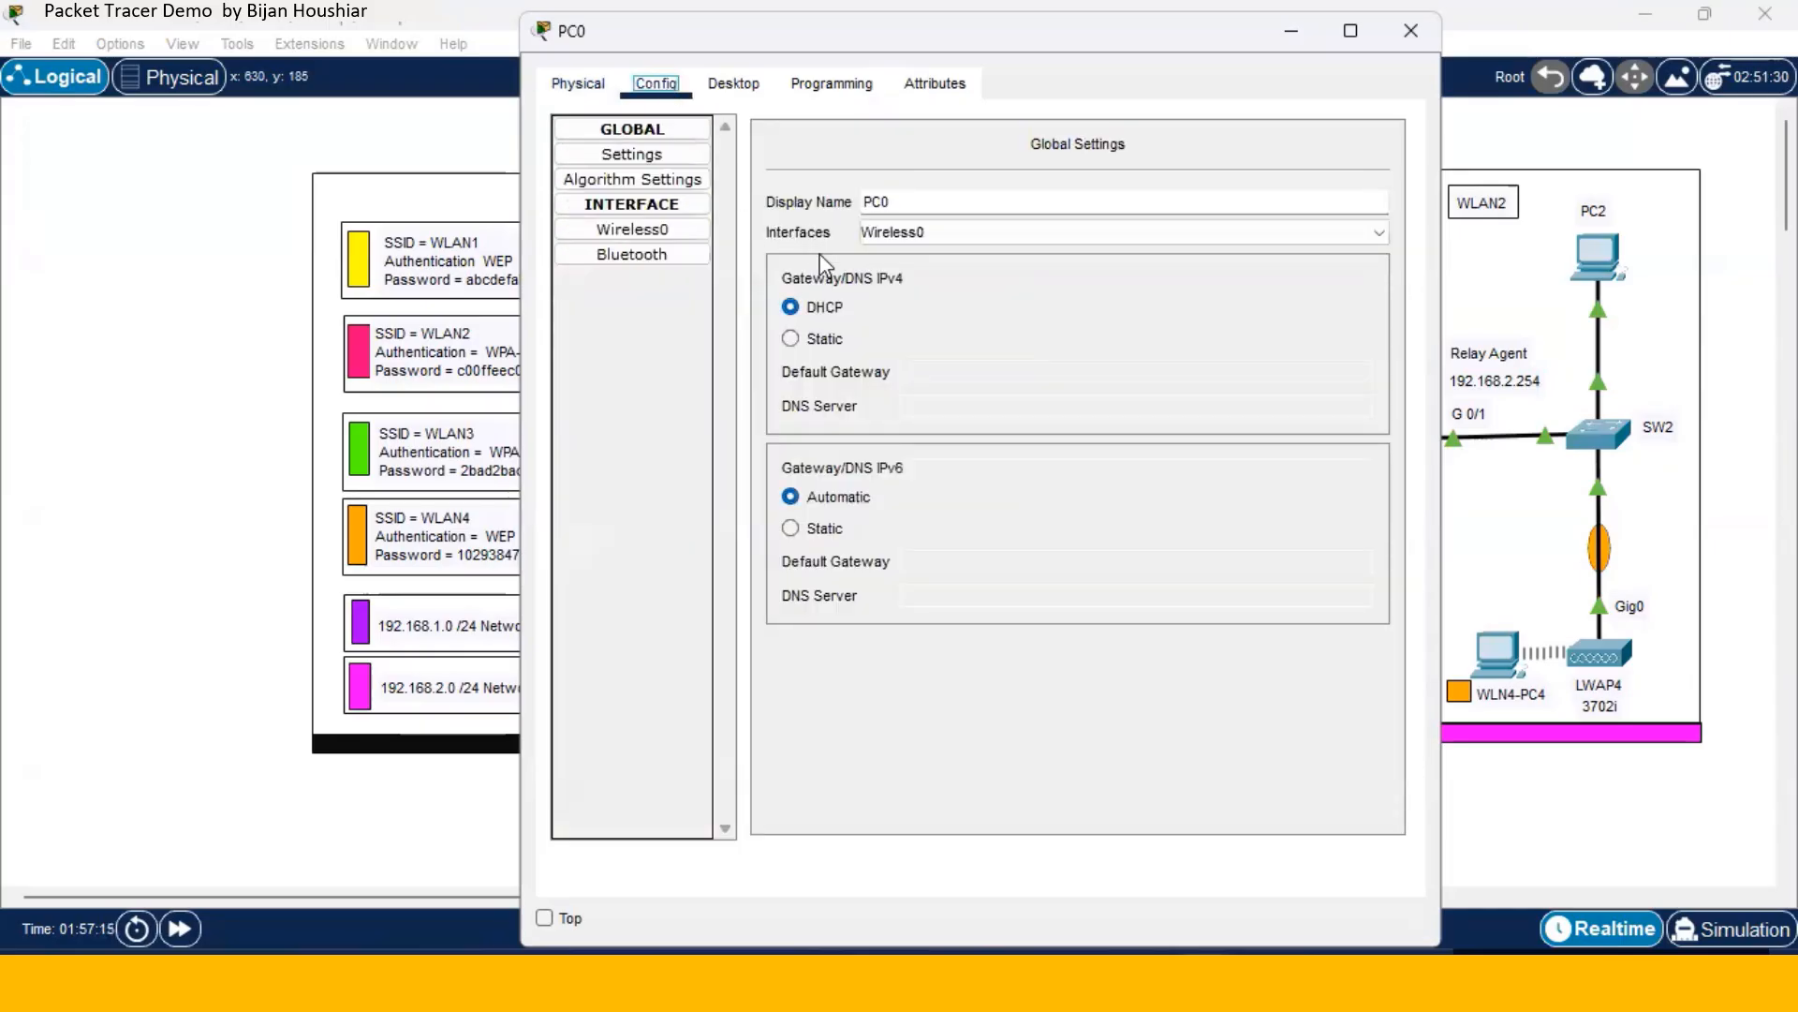
- Set PC0's Wireless0 SSID to WLAN1 and enable WEP with the WLAN1 key
{"action": "left_click", "coordinate": [664, 234]}
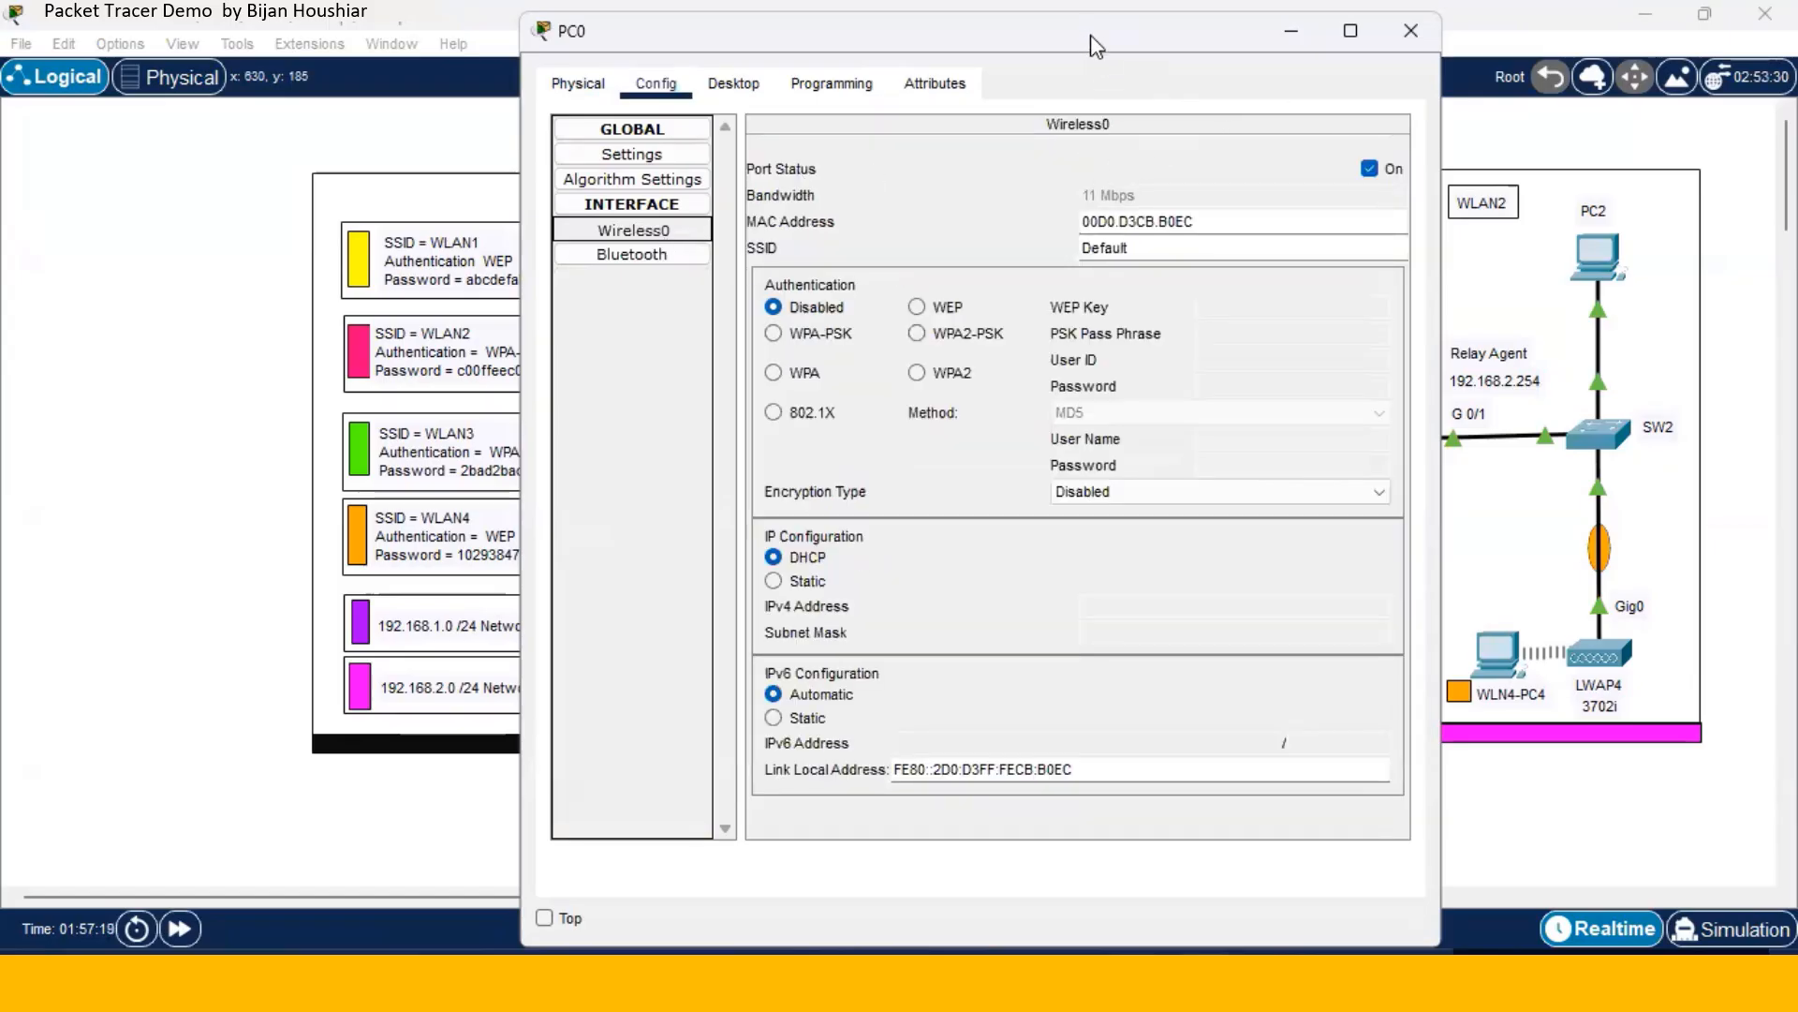
{"action": "left_click_drag", "start_coordinate": [1090, 35], "coordinate": [1245, 39]}
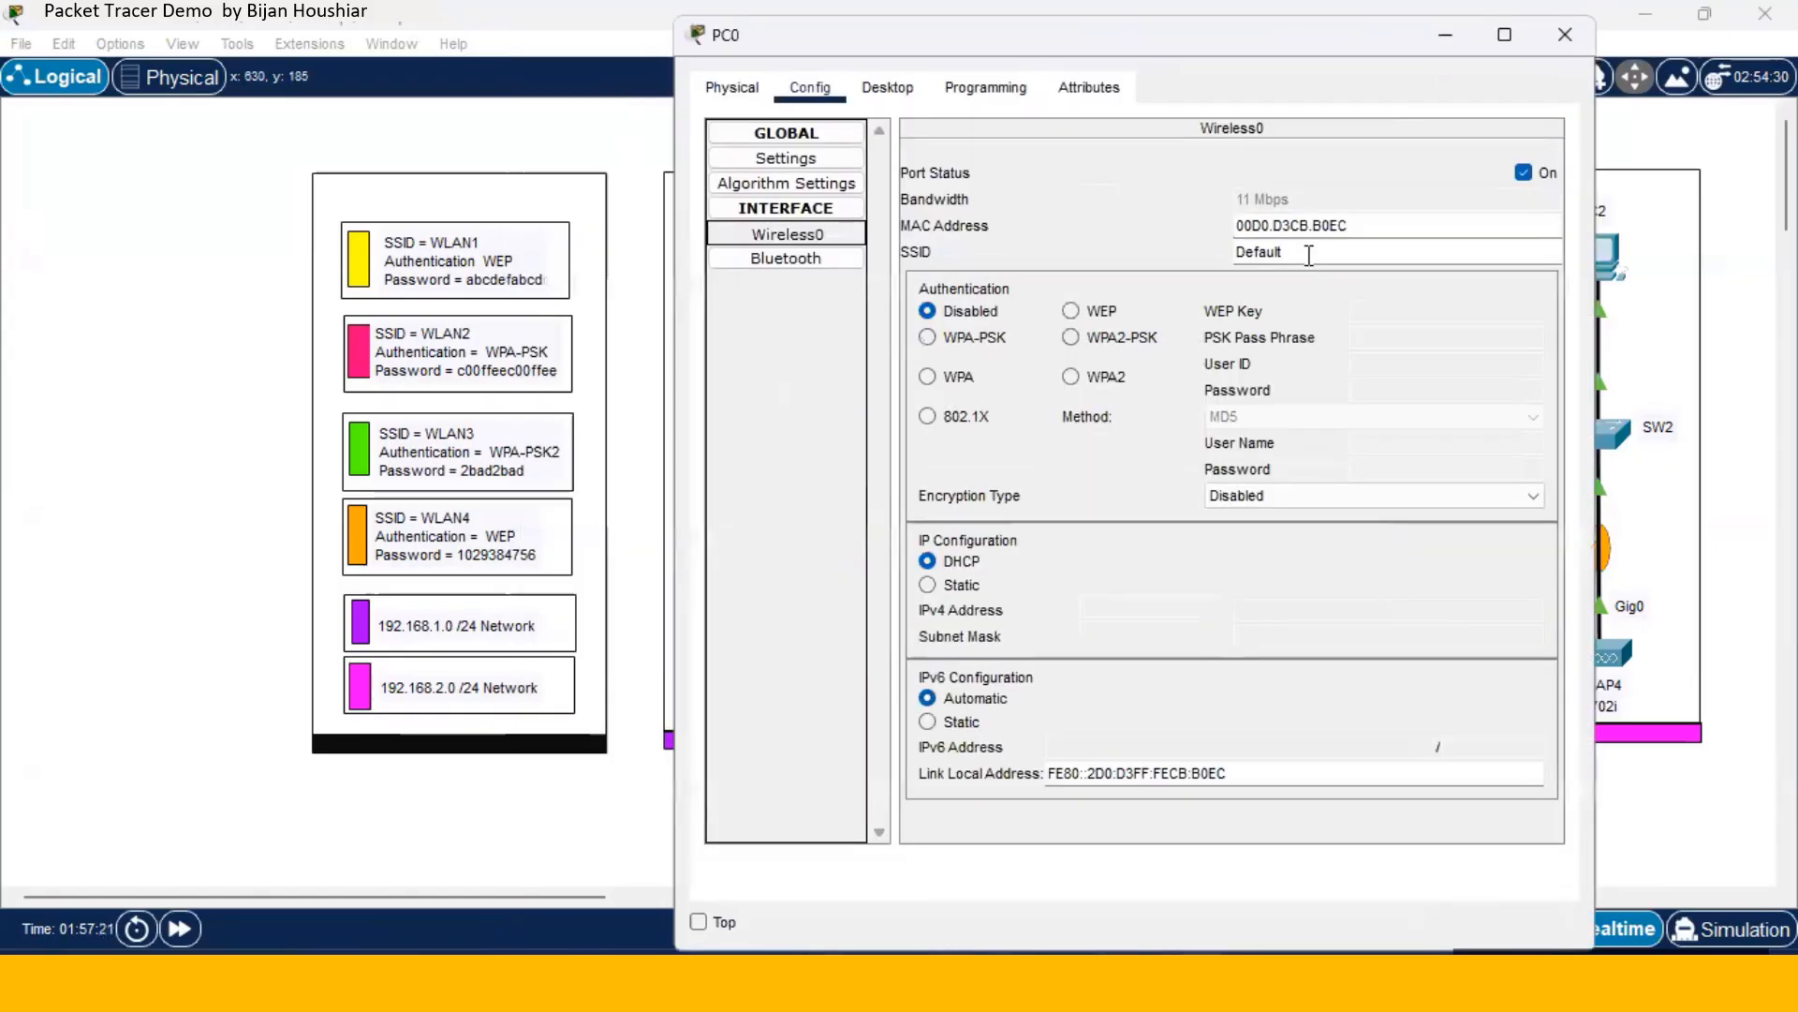
{"action": "left_click_drag", "start_coordinate": [1309, 252], "coordinate": [1206, 254]}
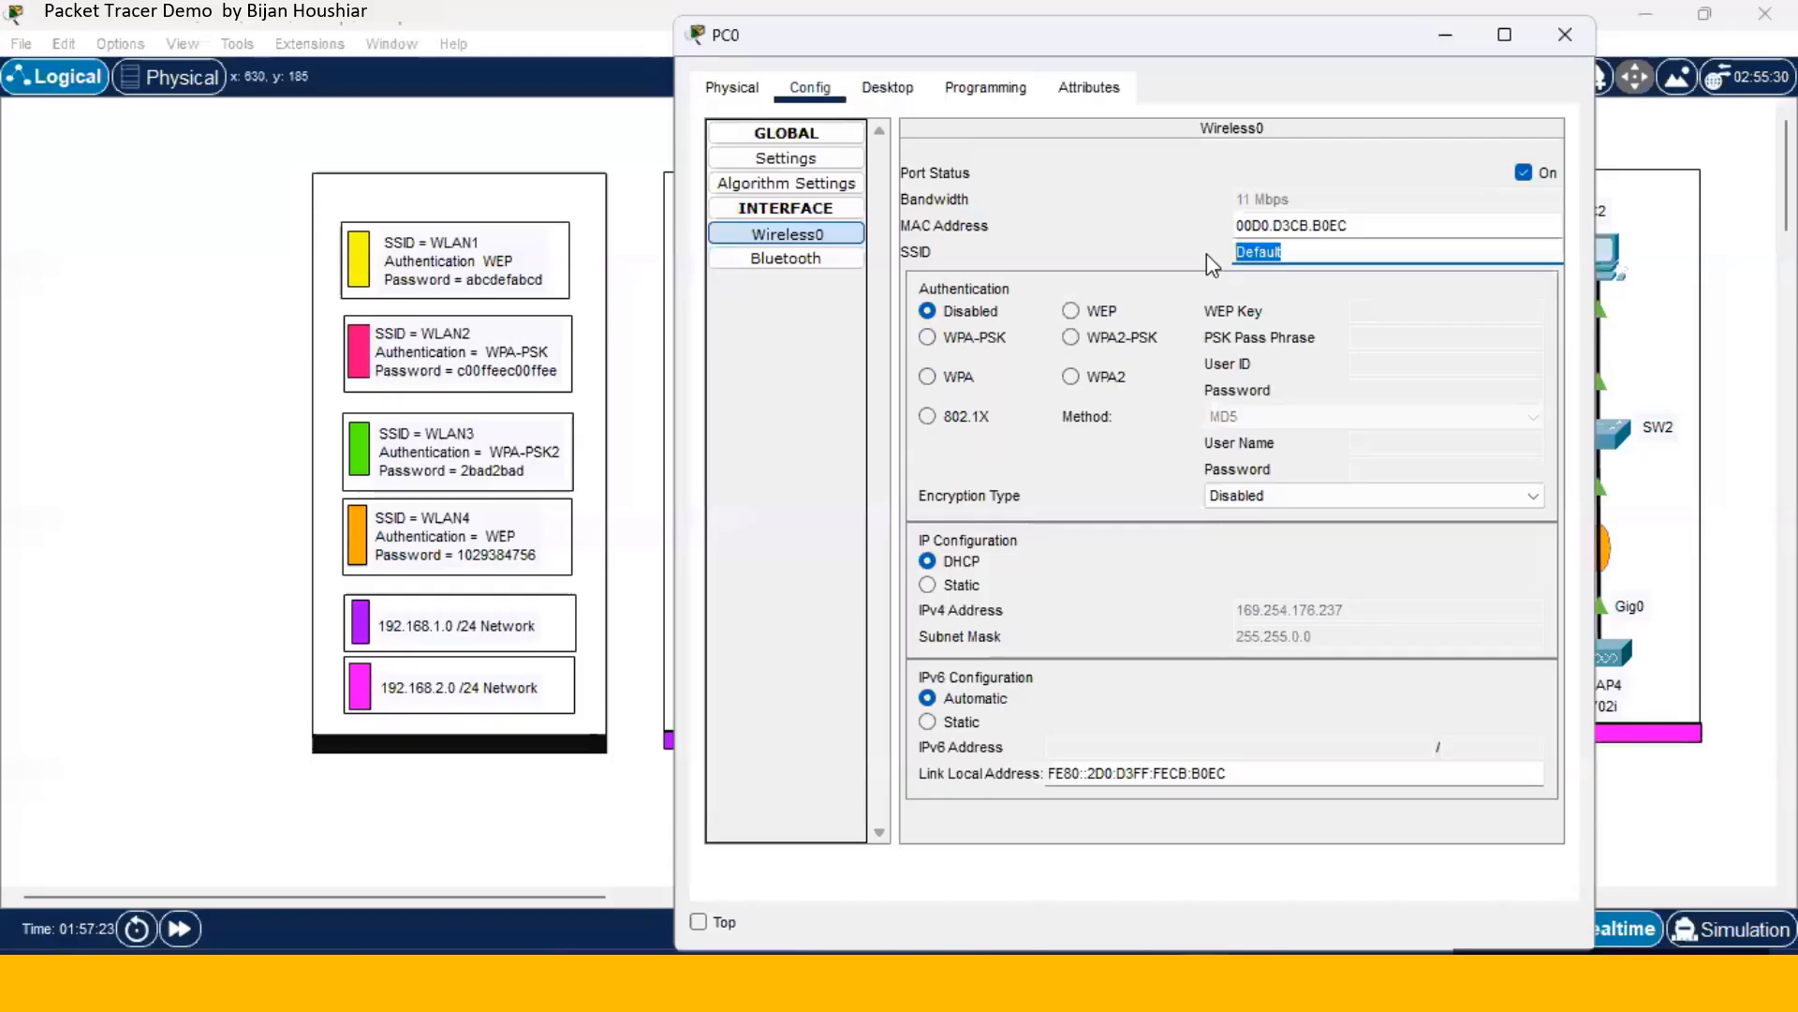
{"action": "type", "text": "WLAn"}
{"action": "key", "text": "BackSpace"}
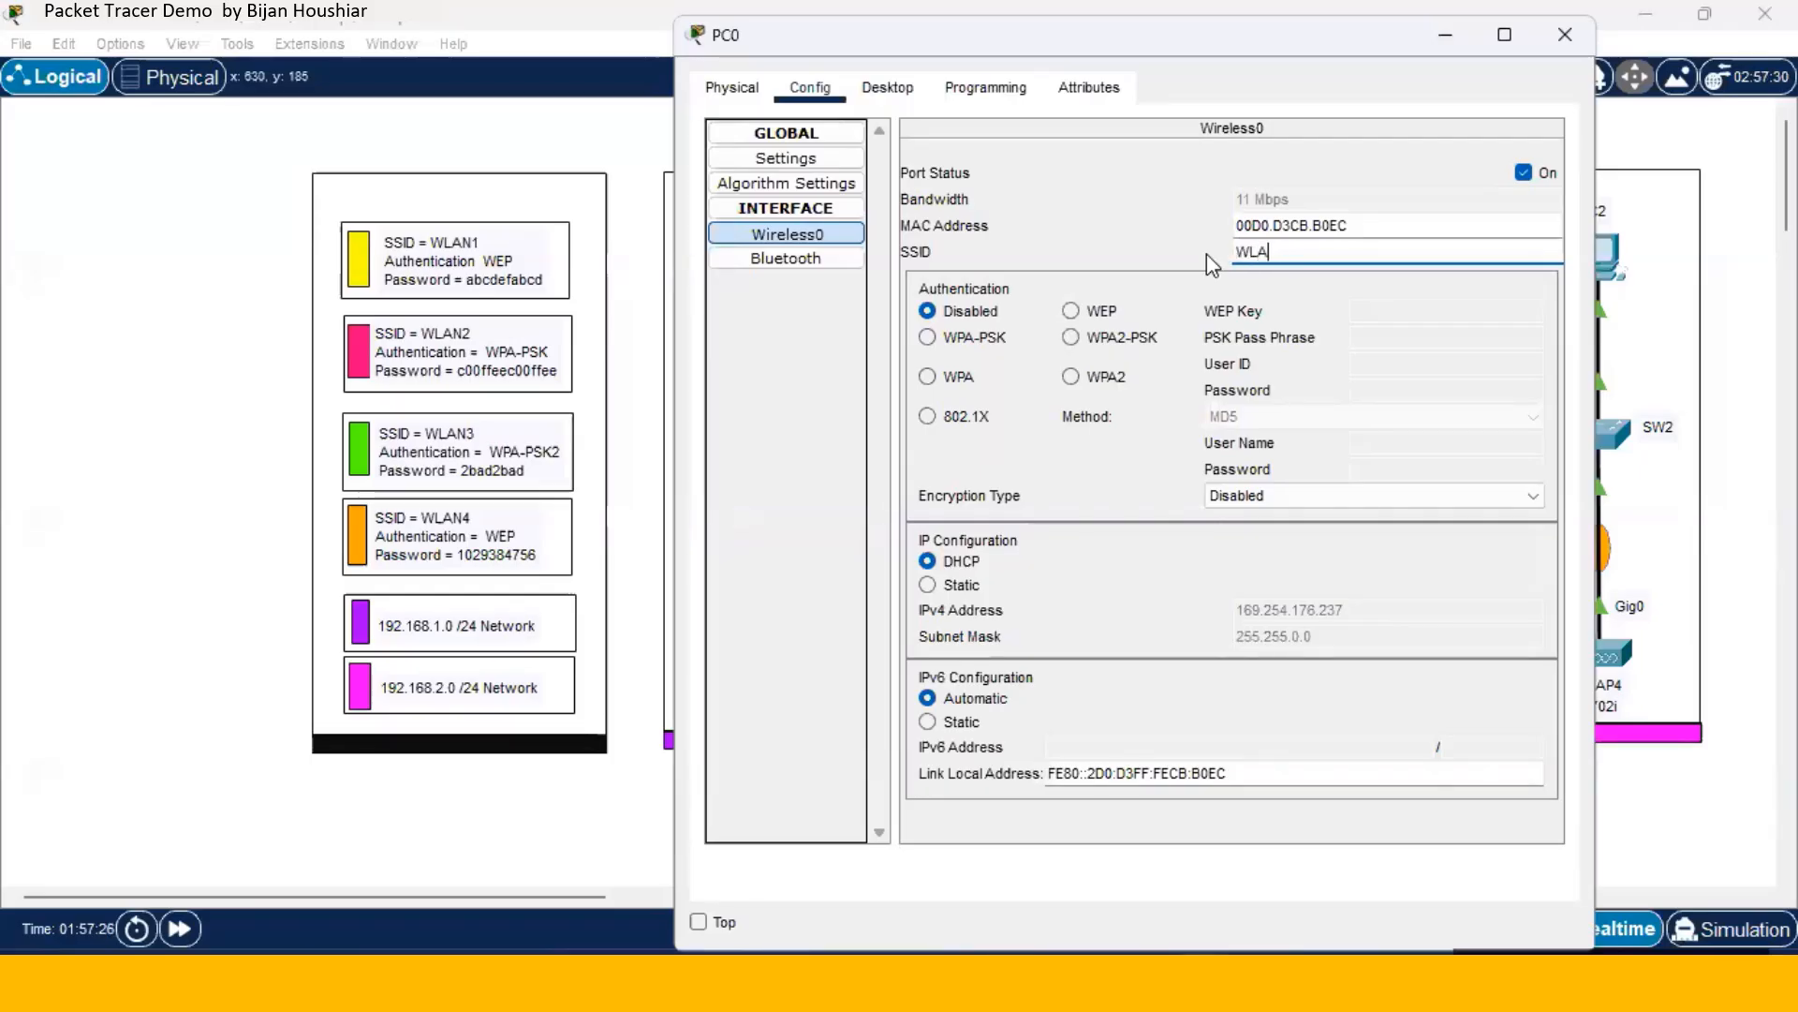
{"action": "type", "text": "N1"}
{"action": "left_click", "coordinate": [1072, 312]}
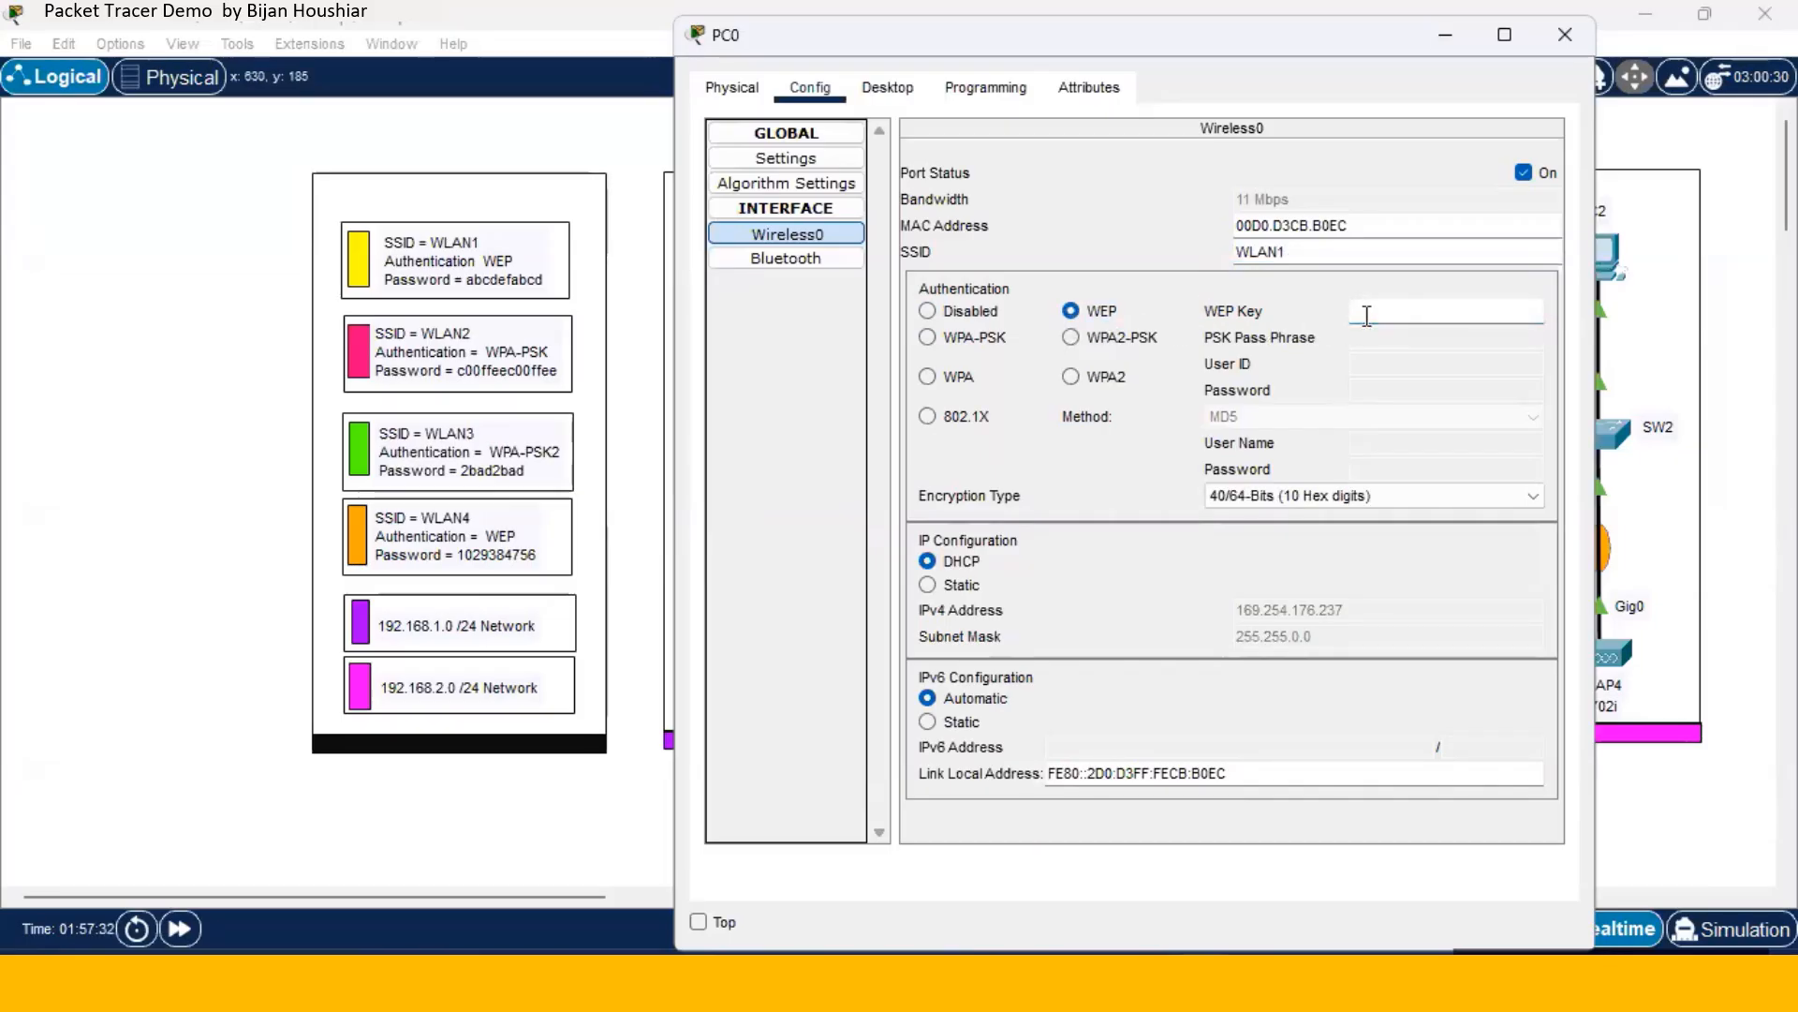
{"action": "left_click", "coordinate": [1367, 315]}
{"action": "type", "text": "abcdefabcd"}
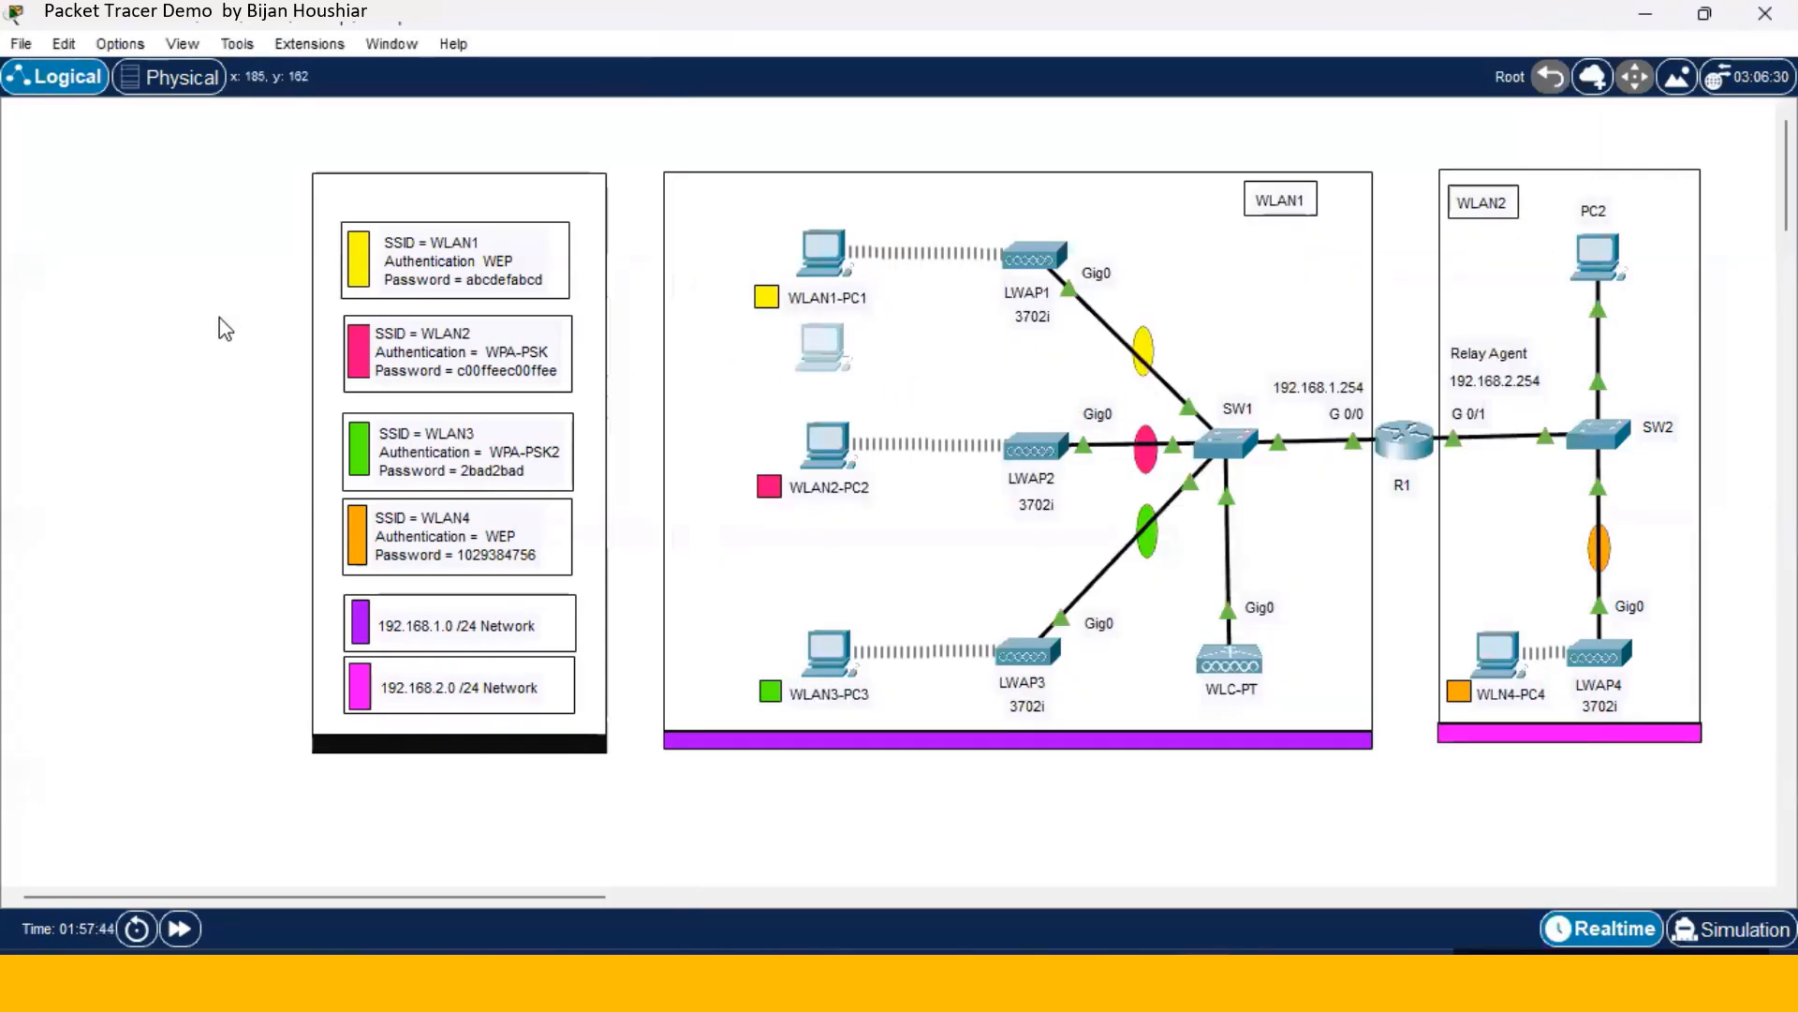
- In PC0's IP Configuration, toggle Static then DHCP to renew its 192.168.1.108 lease
{"action": "left_click", "coordinate": [798, 352]}
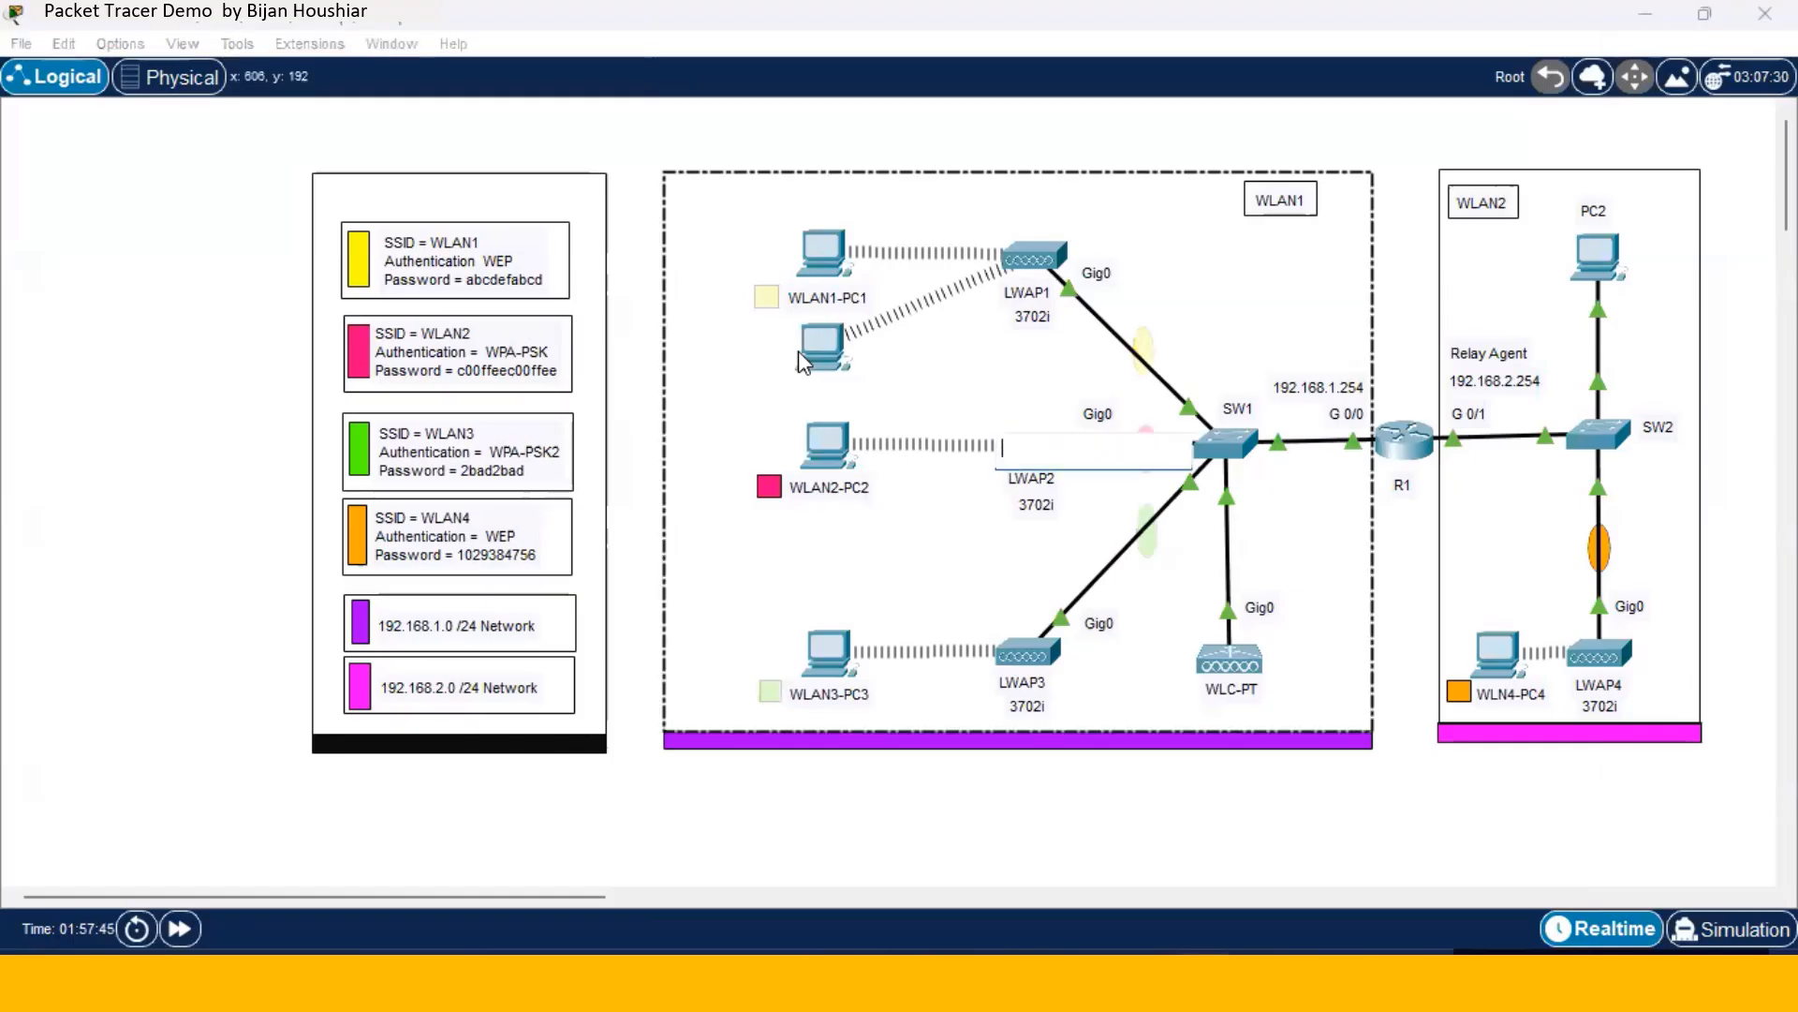
{"action": "left_click", "coordinate": [106, 351]}
{"action": "left_click", "coordinate": [830, 348]}
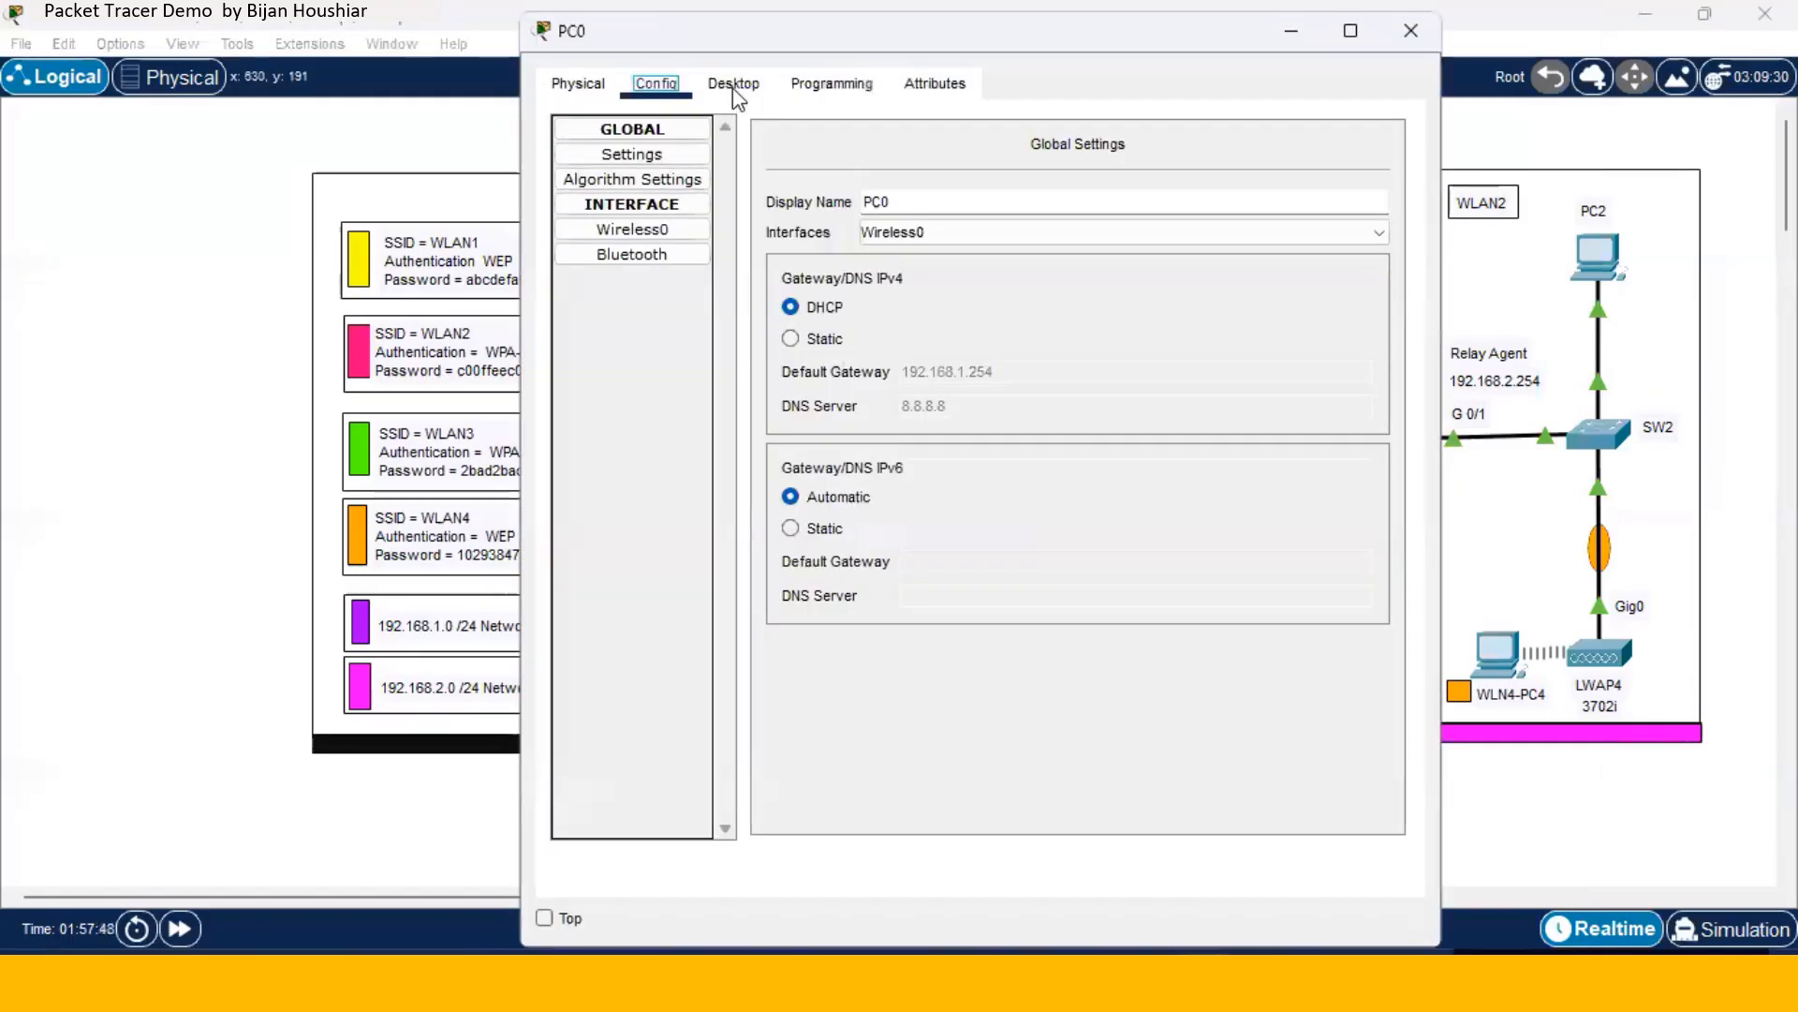
{"action": "left_click", "coordinate": [733, 85]}
{"action": "left_click", "coordinate": [654, 180]}
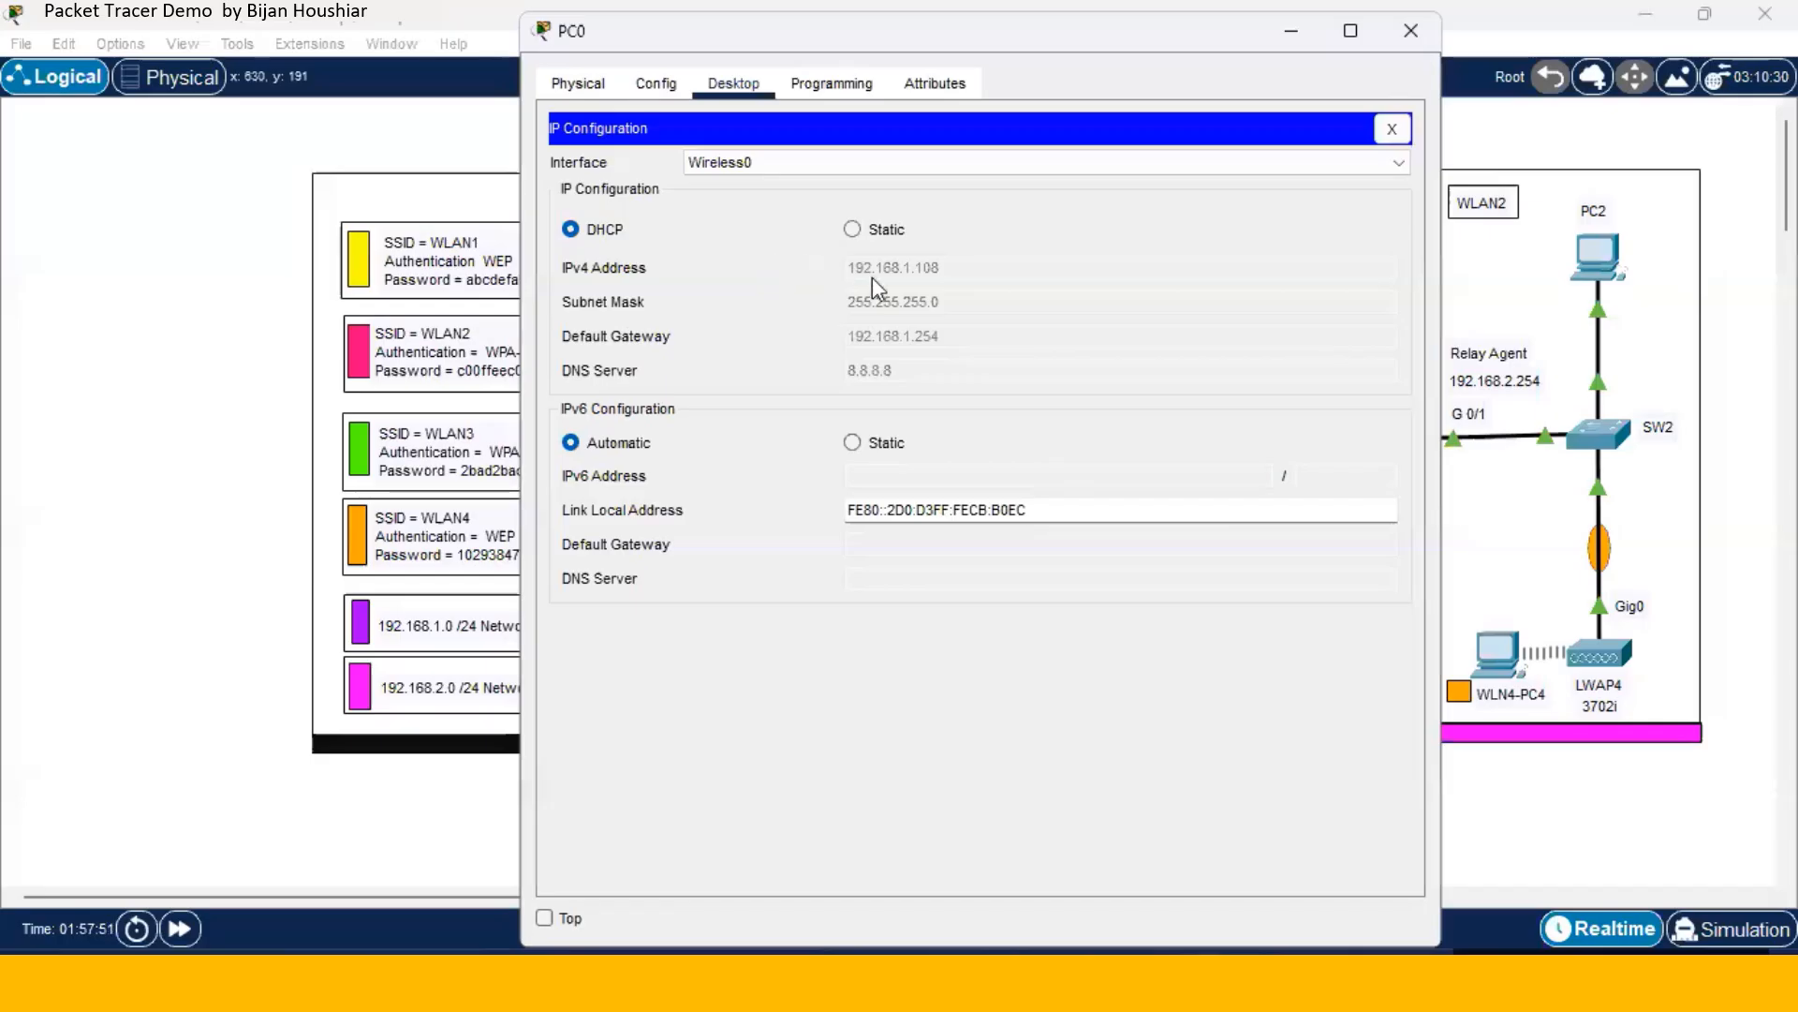
{"action": "left_click", "coordinate": [851, 230]}
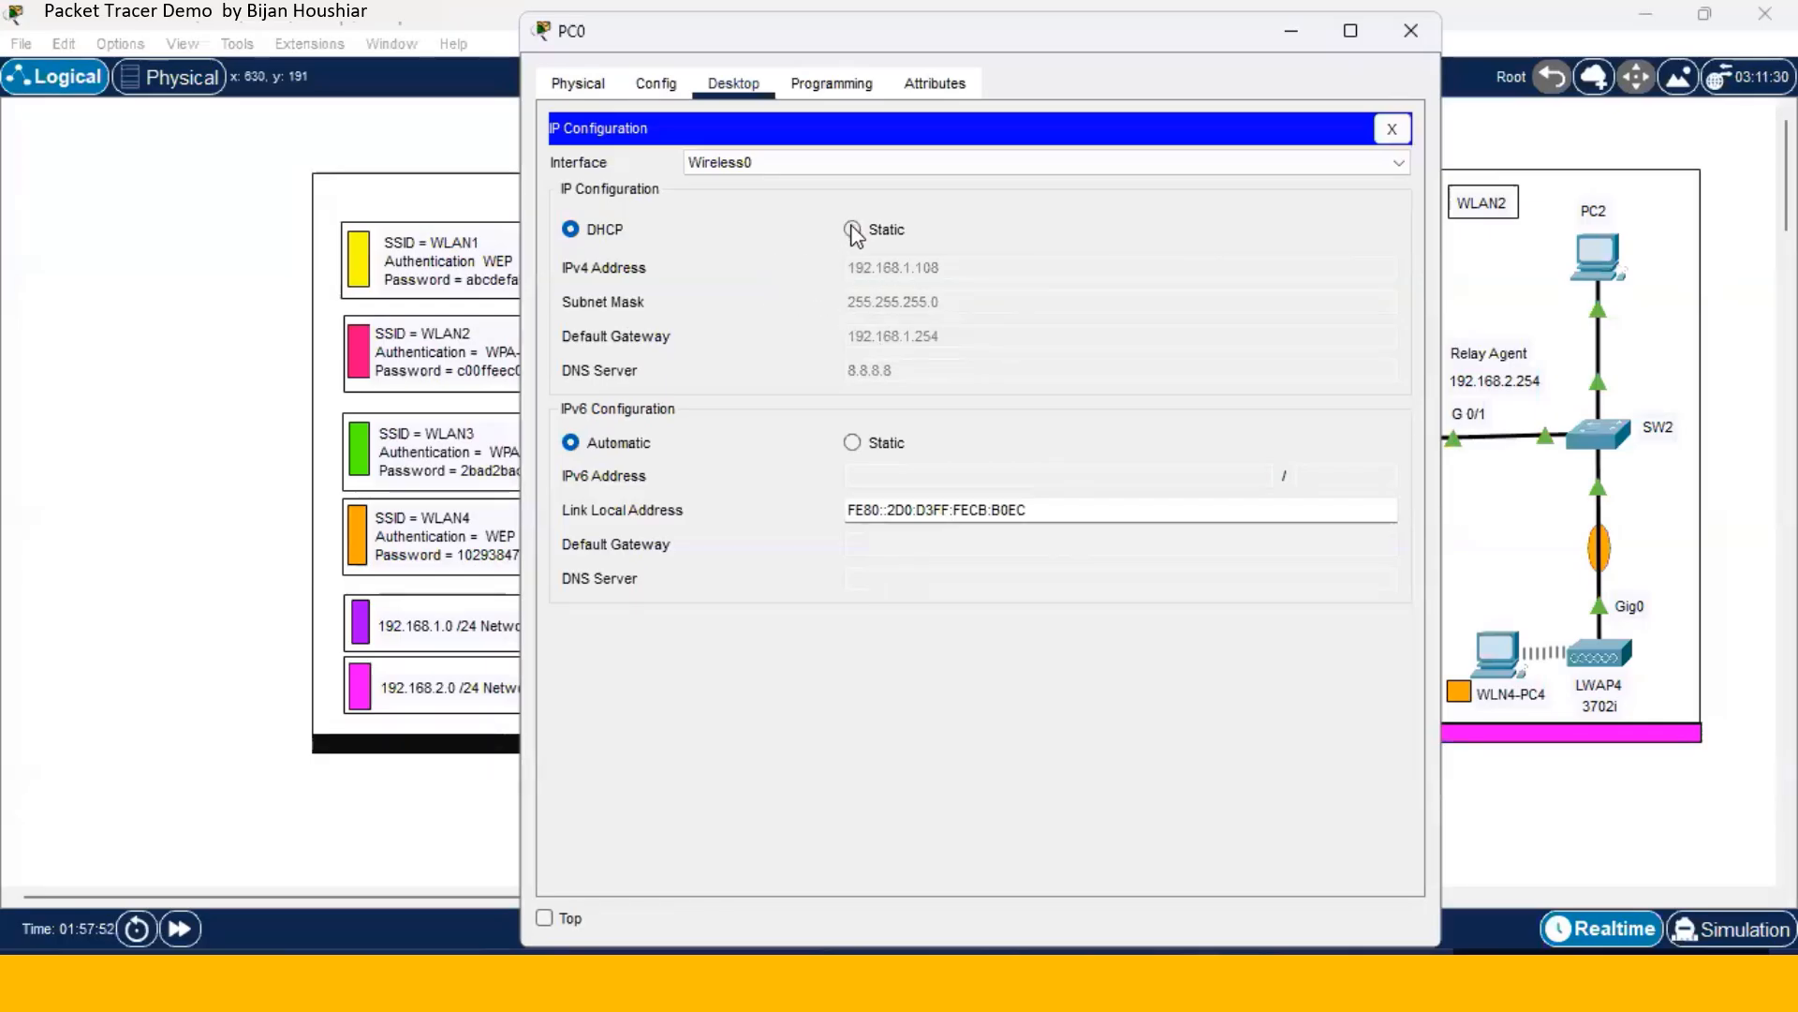
{"action": "left_click", "coordinate": [570, 229]}
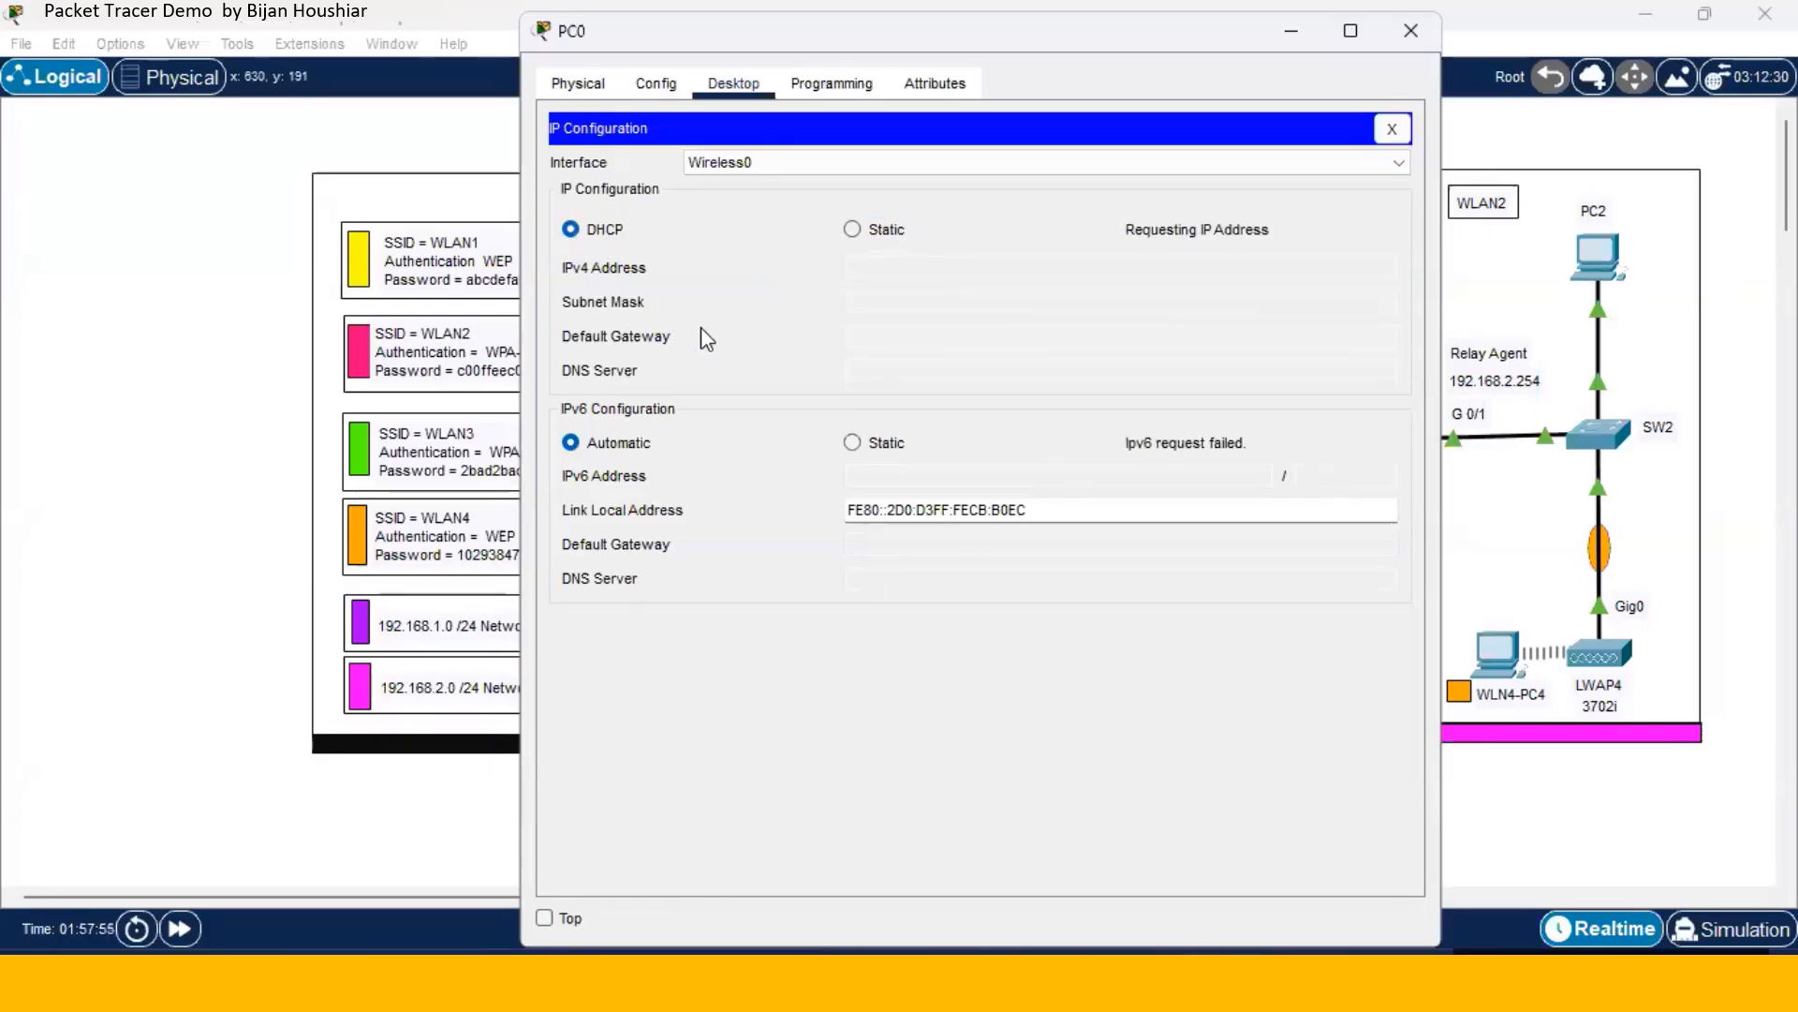
{"action": "left_click", "coordinate": [1390, 128]}
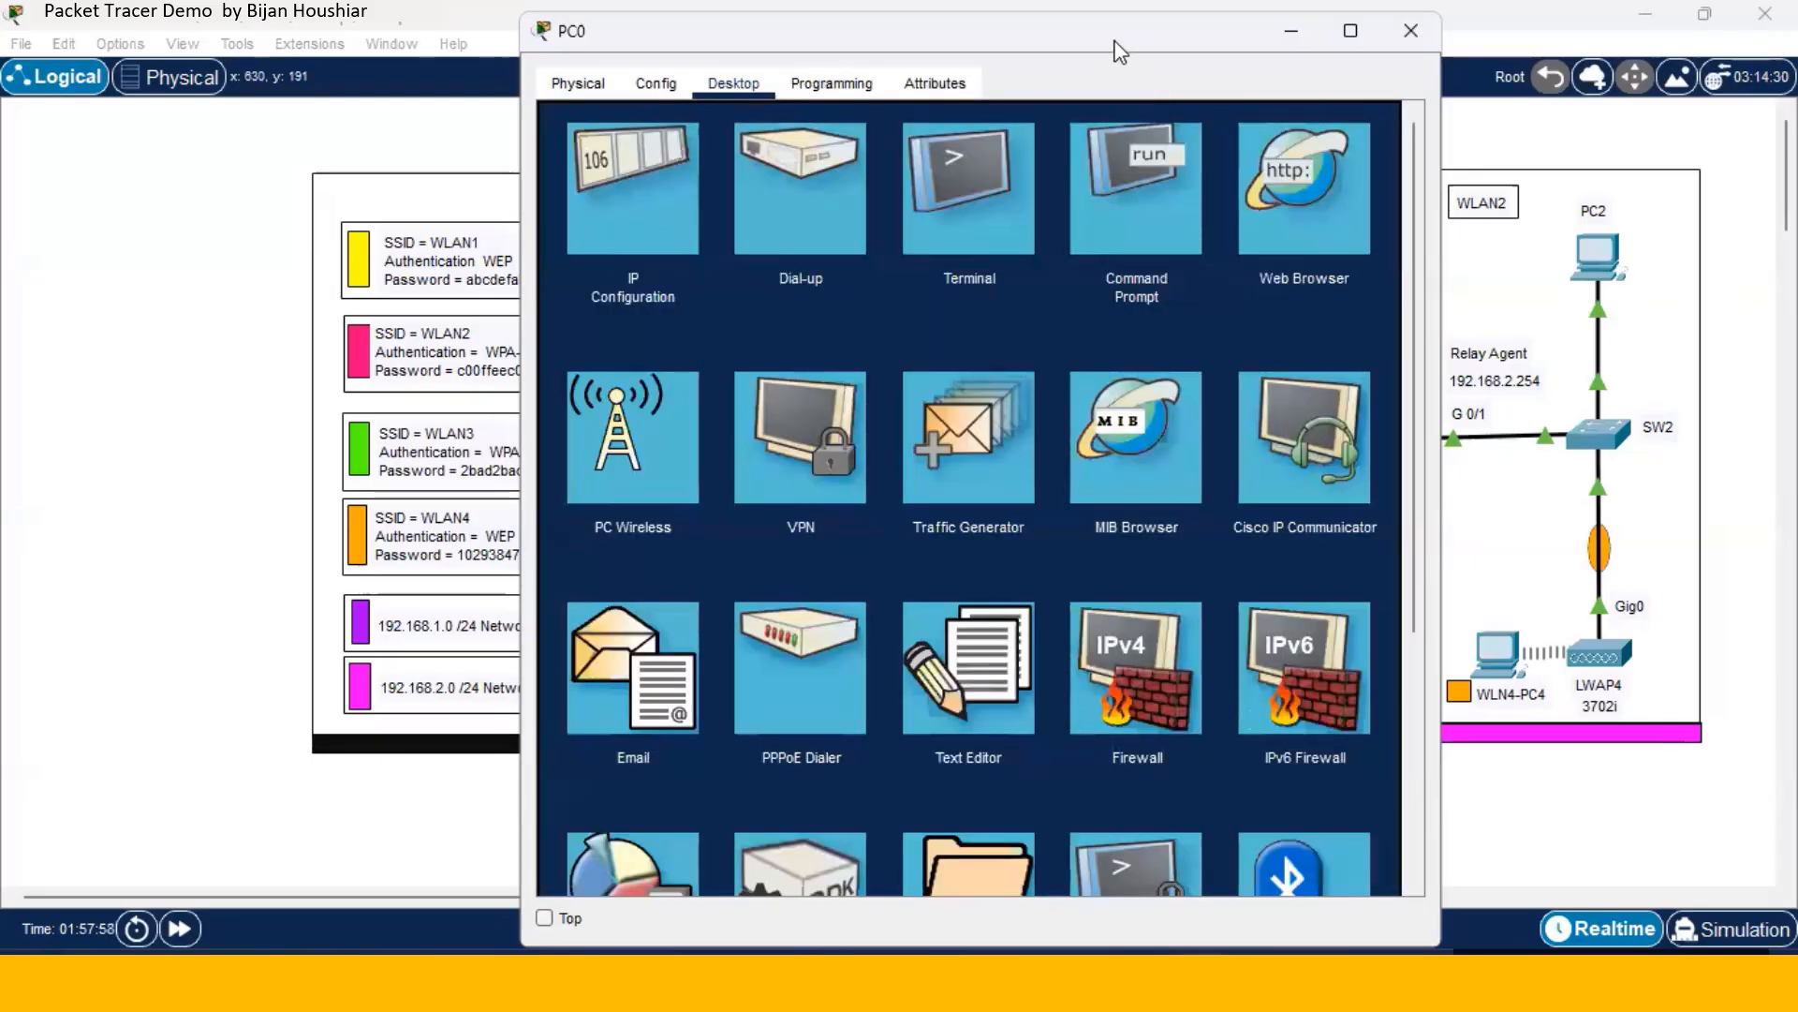
{"action": "left_click_drag", "start_coordinate": [1119, 52], "coordinate": [1468, 42]}
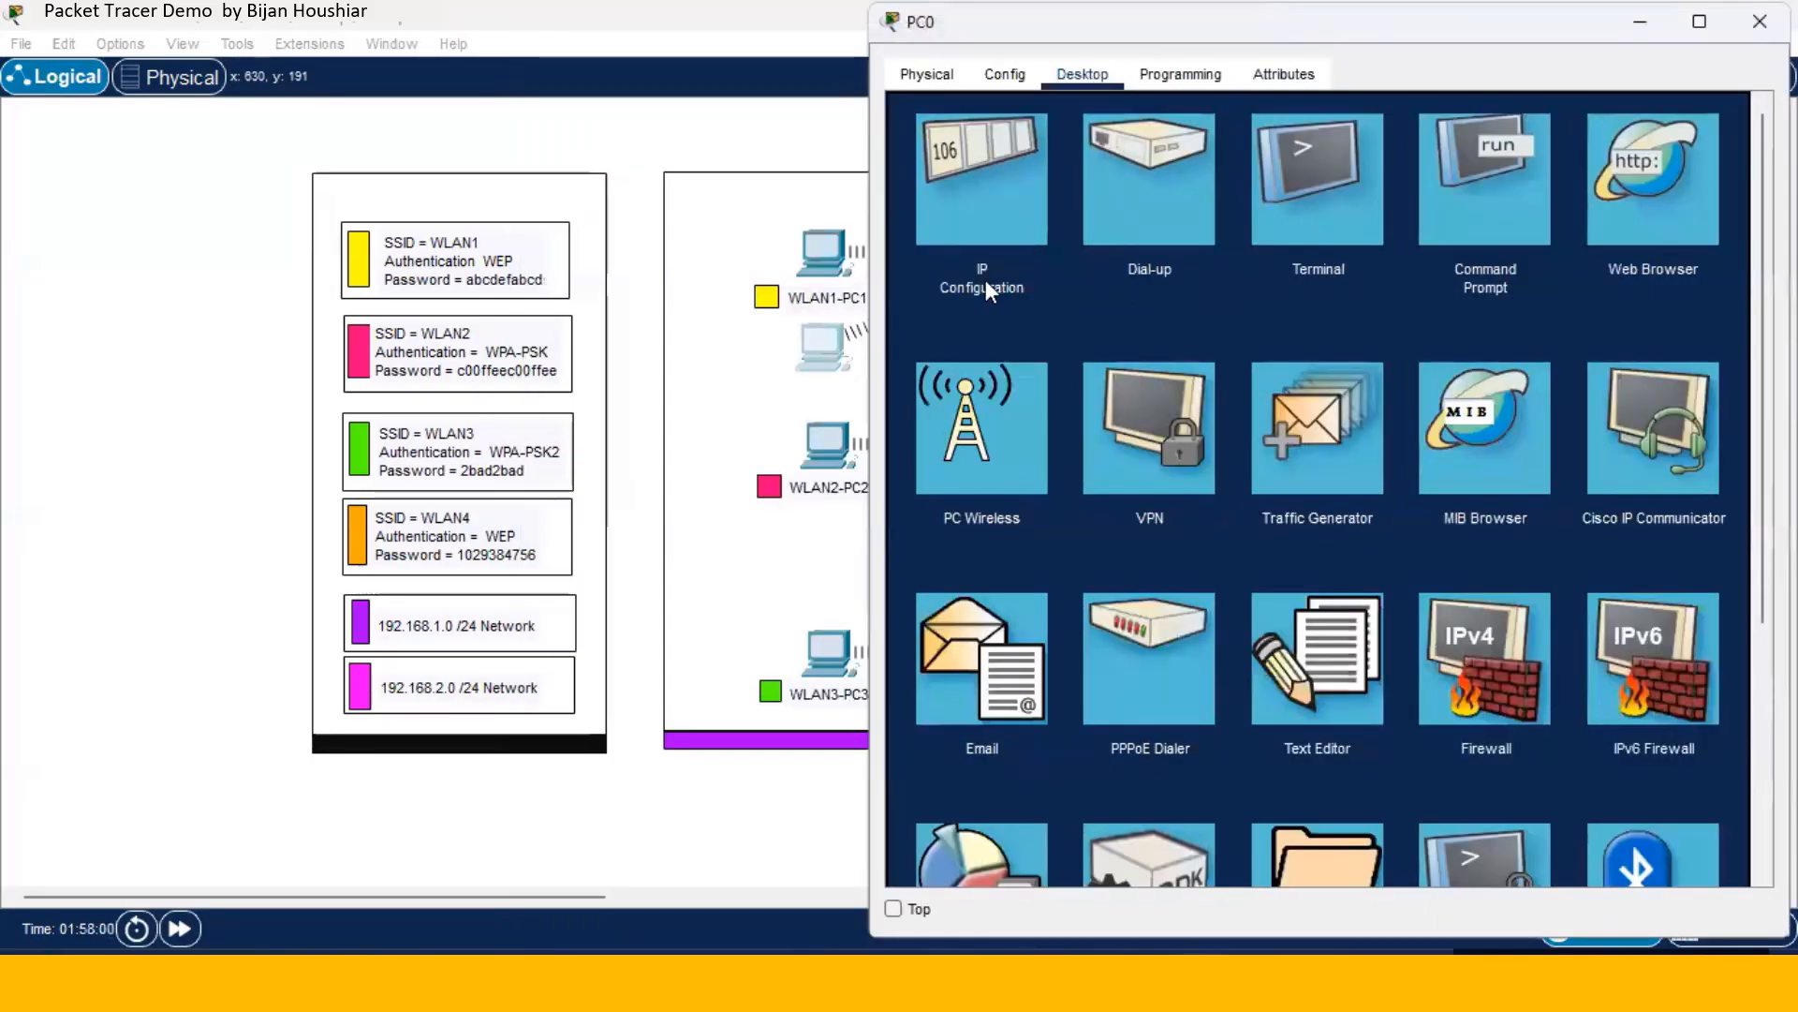
- Change PC0's SSID to WLAN2 and switch its security to WPA-PSK with the WLAN2 passphrase
{"action": "left_click", "coordinate": [1005, 75]}
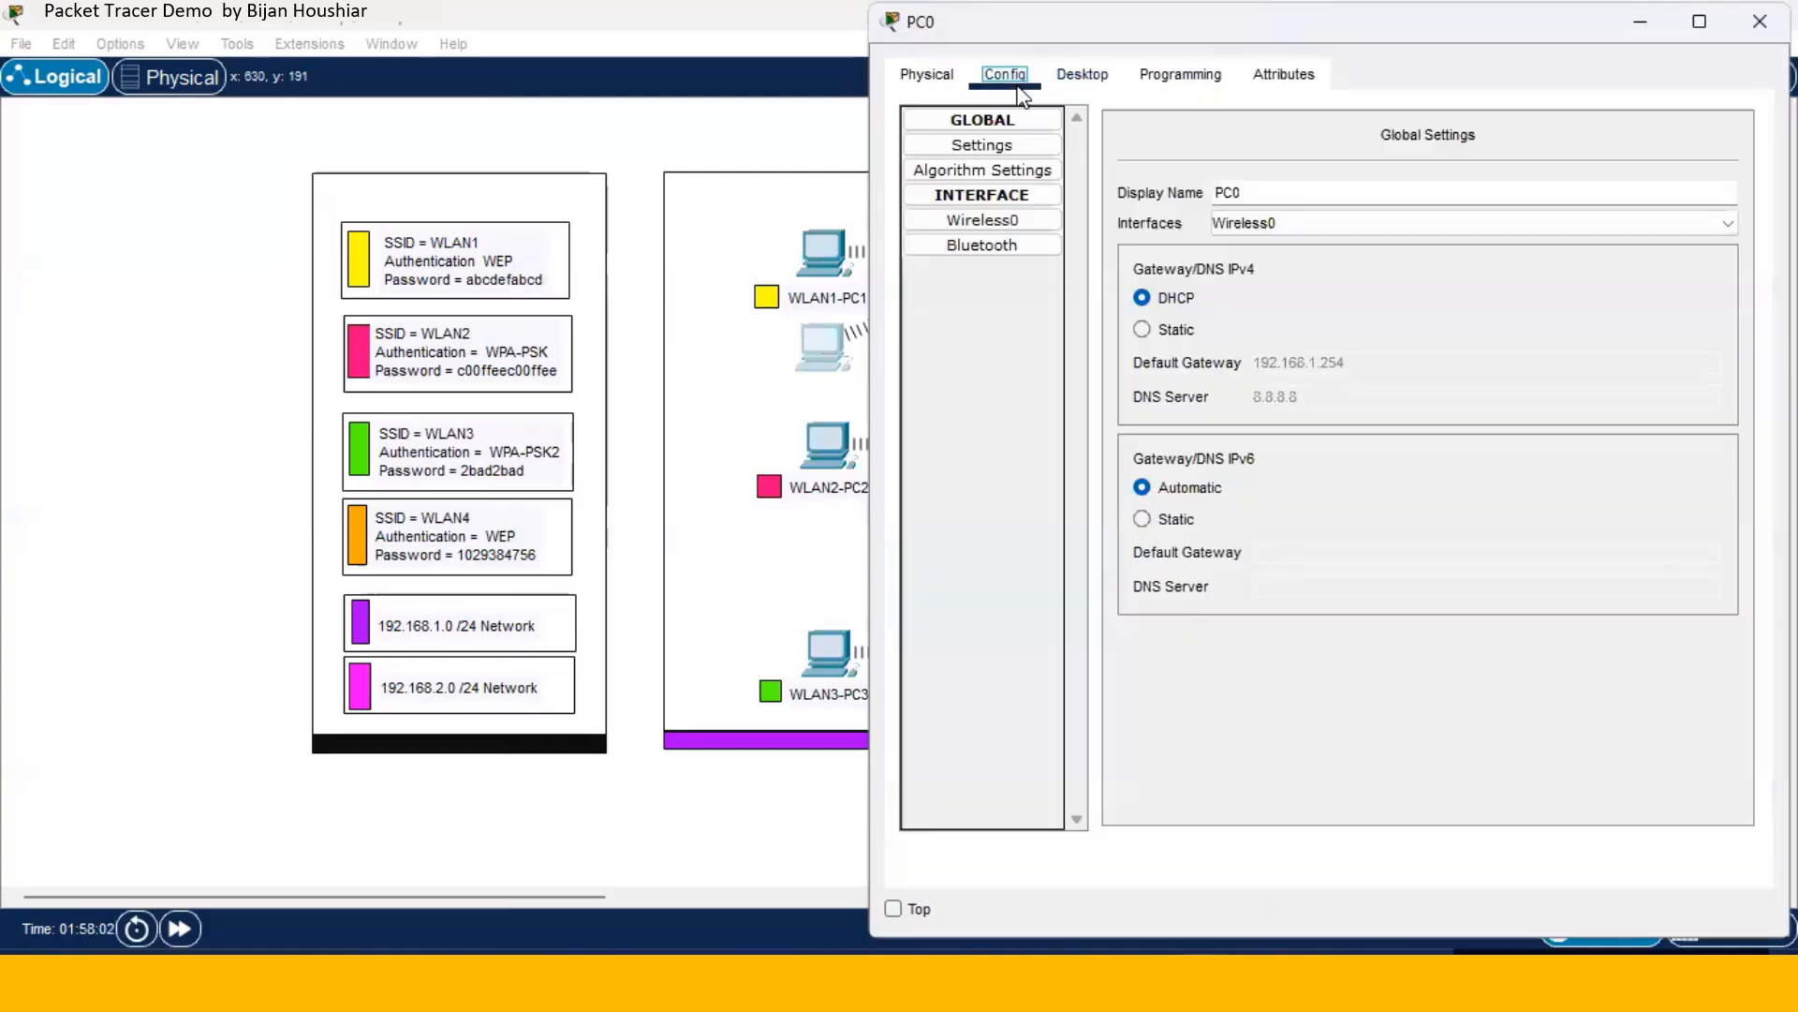
{"action": "left_click", "coordinate": [1018, 225]}
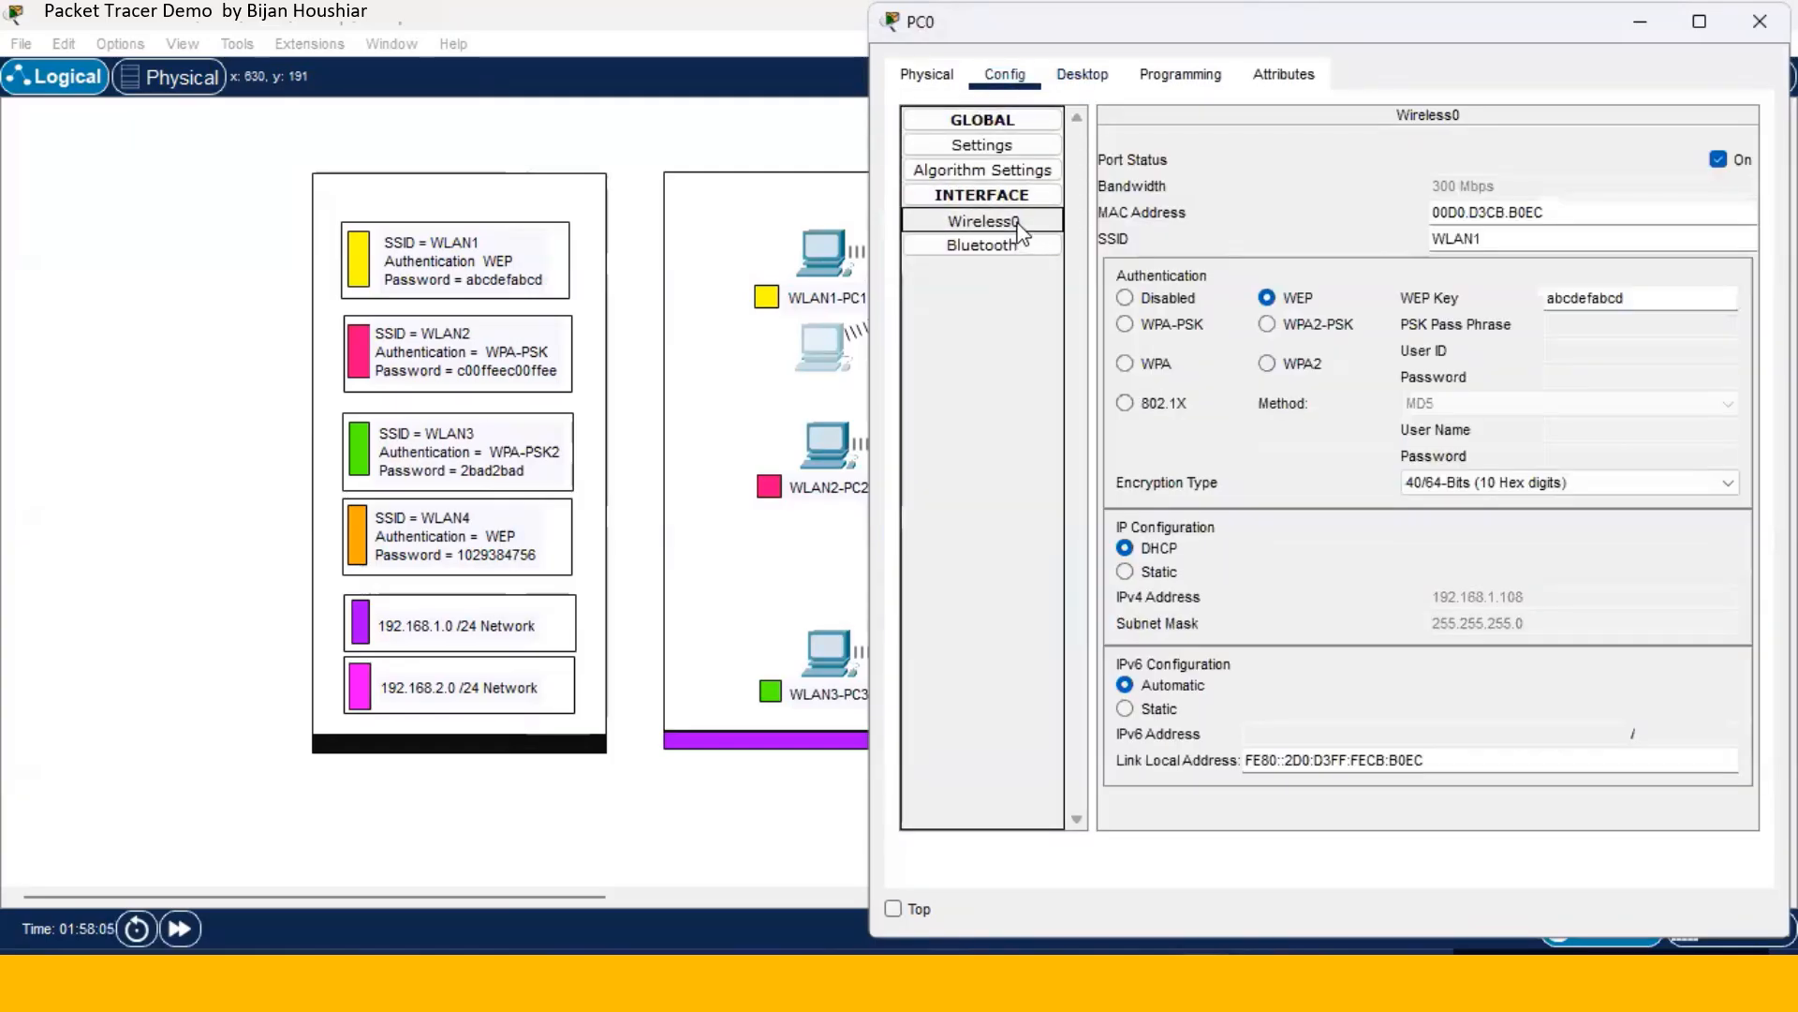
{"action": "left_click", "coordinate": [1503, 245]}
{"action": "key", "text": "BackSpace"}
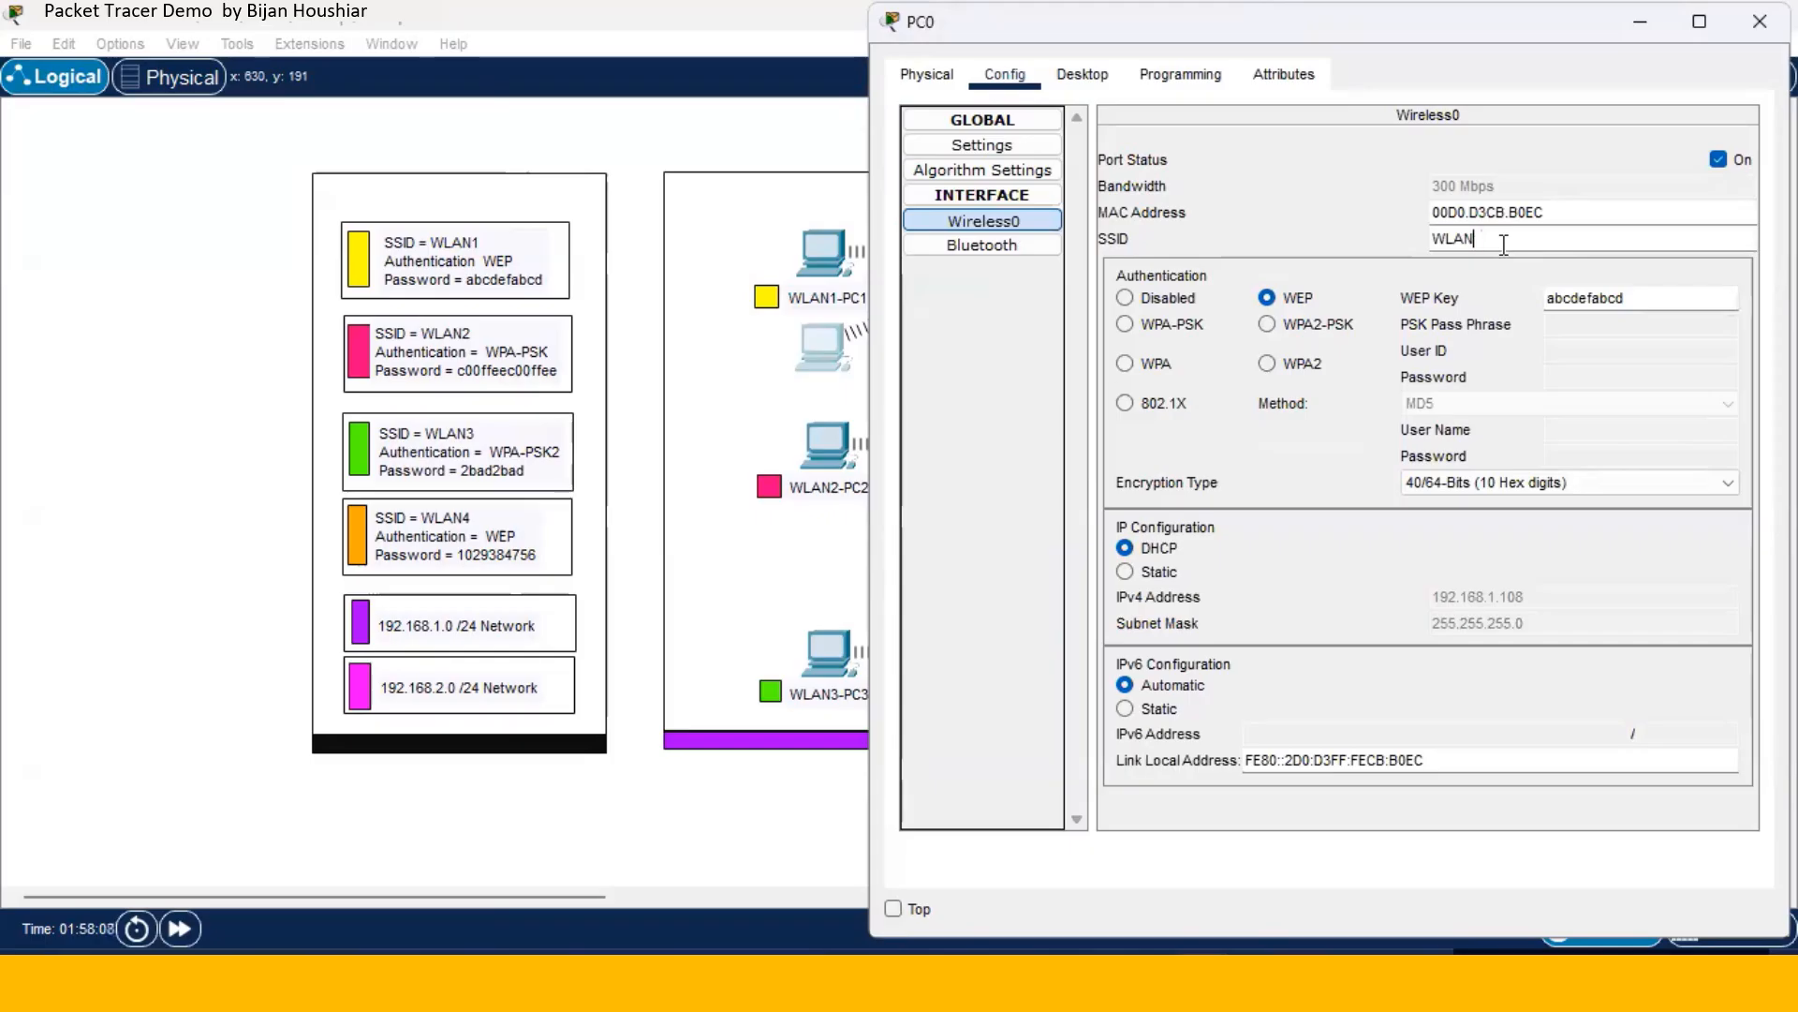
{"action": "type", "text": "2"}
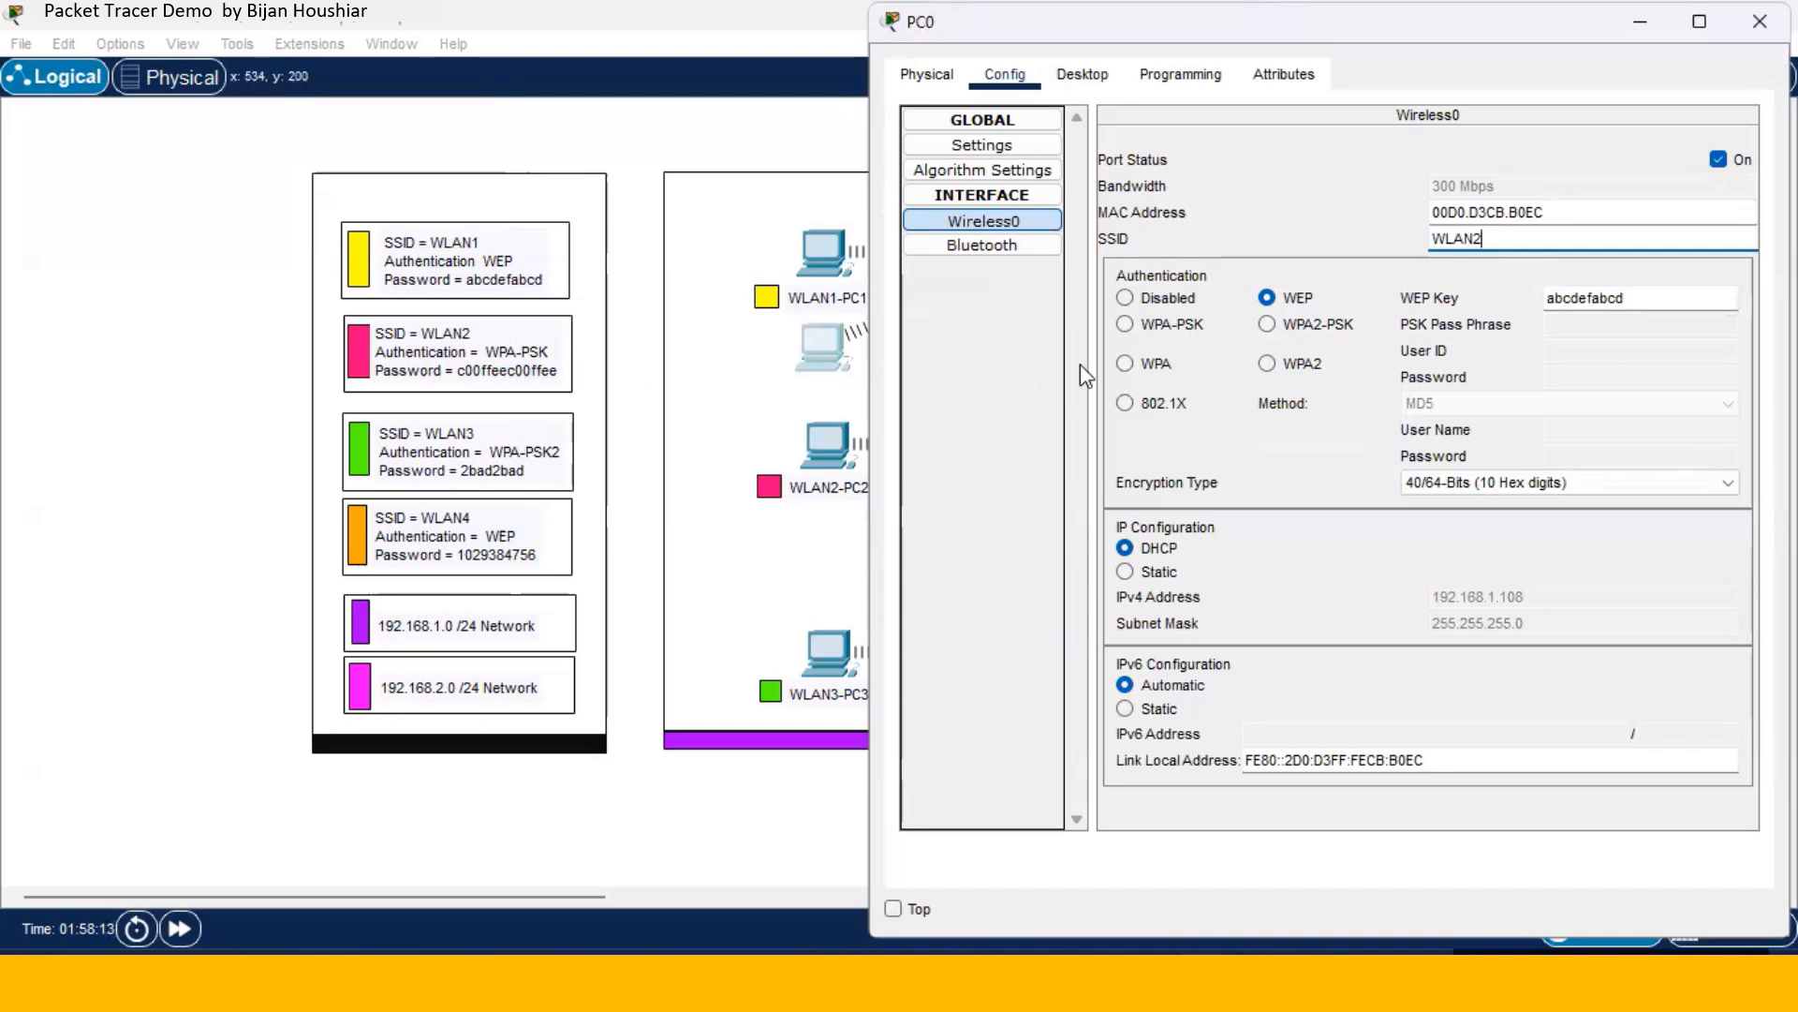
{"action": "left_click", "coordinate": [1127, 326]}
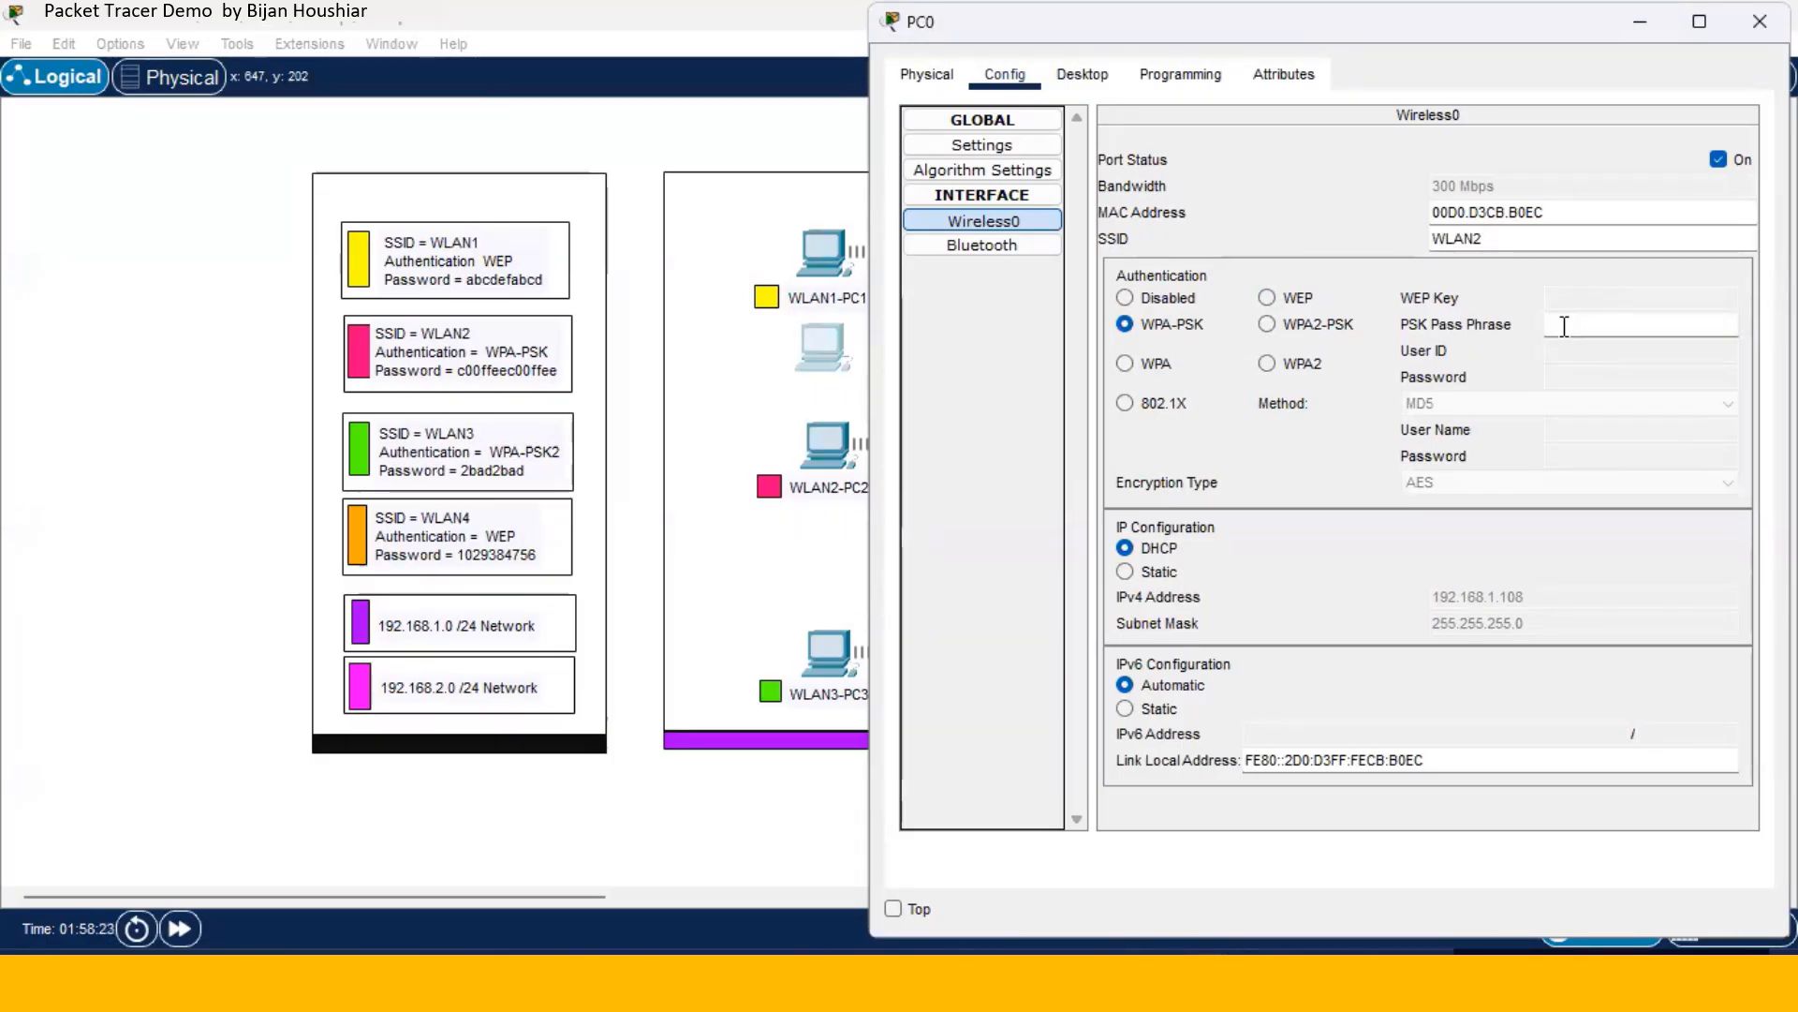
{"action": "type", "text": "c00ffeec"}
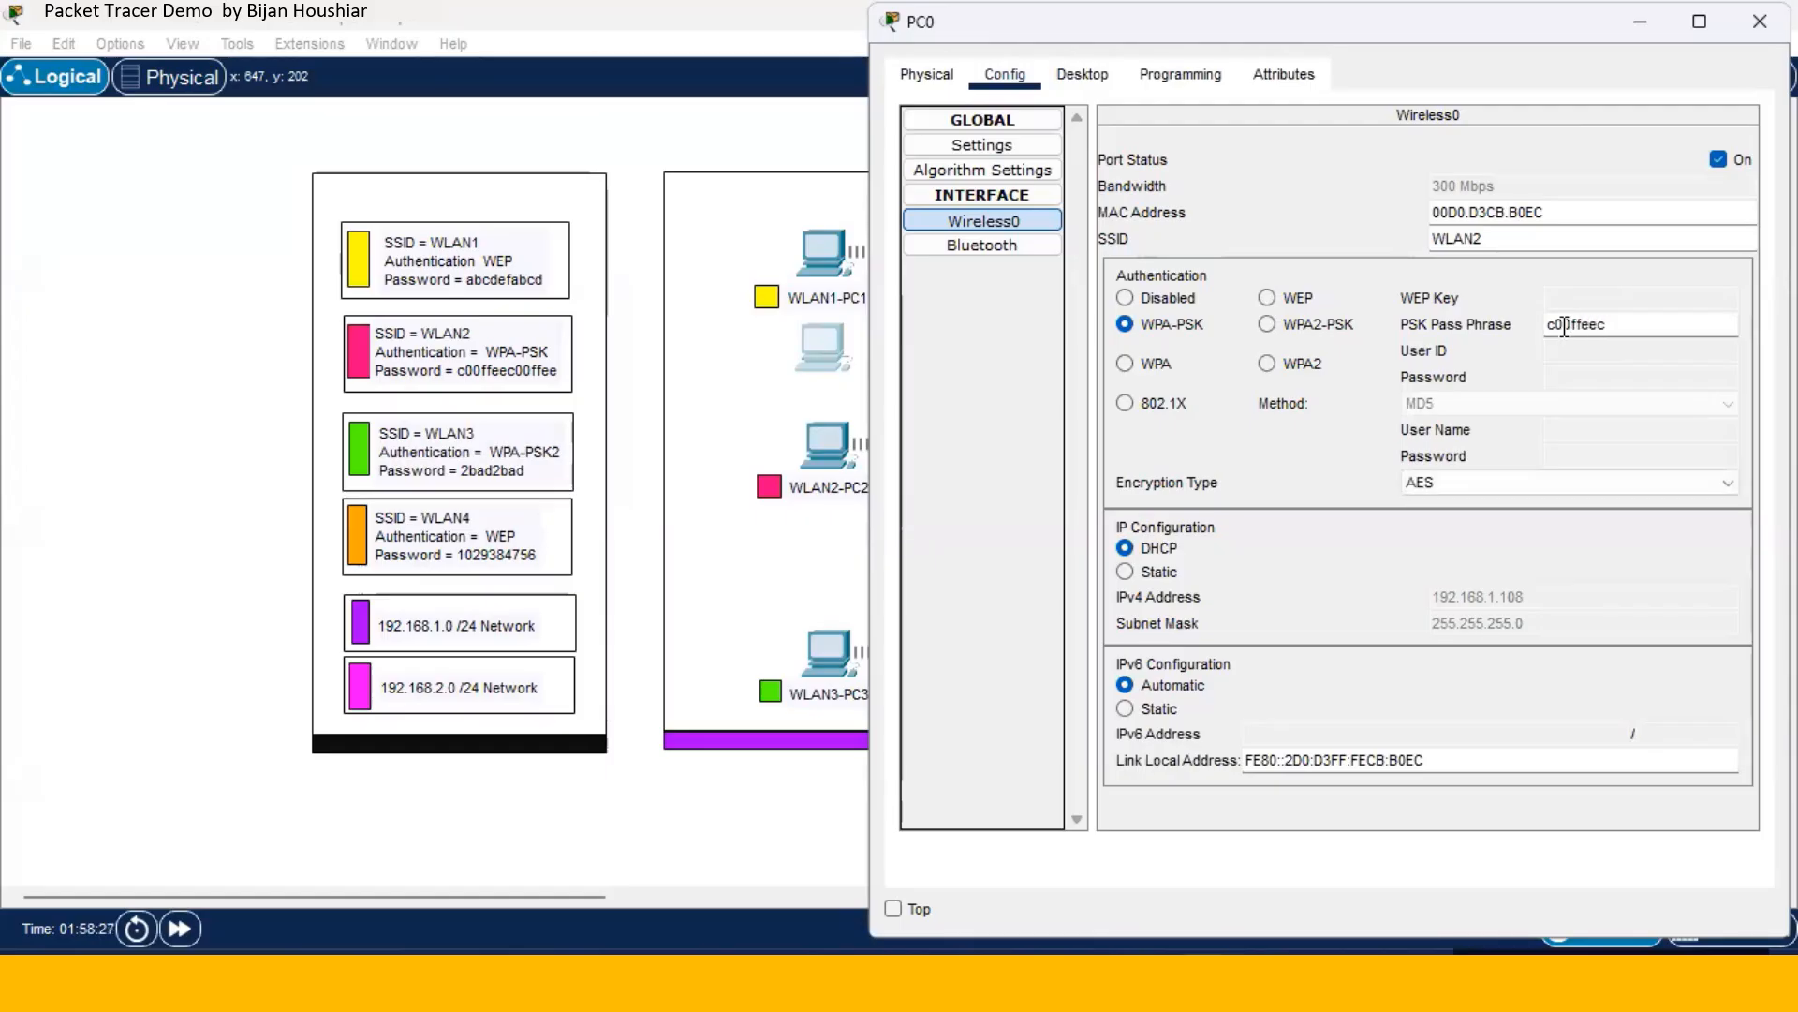
{"action": "type", "text": "00ffee"}
{"action": "left_click", "coordinate": [1761, 22]}
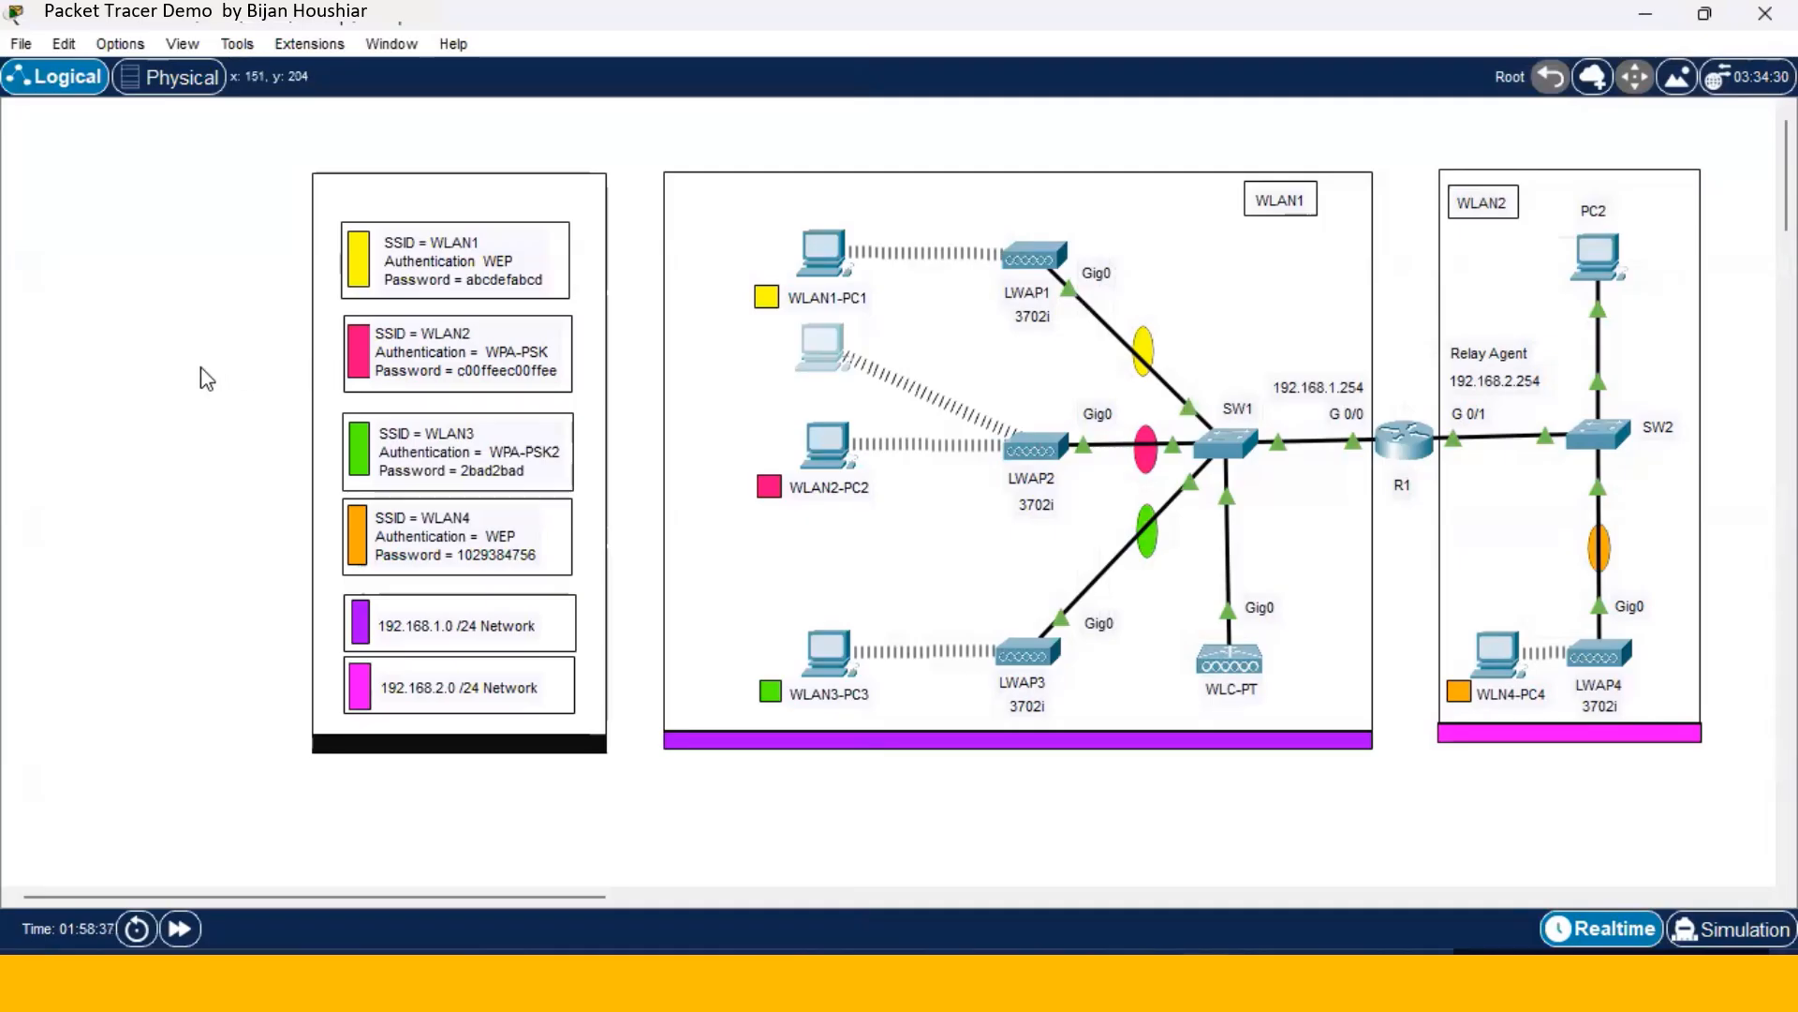
- Edit PC0's SSID from WLAN2 toward WLAN3 and move PC0 just below WLAN2-PC2, near LWAP3
{"action": "left_click", "coordinate": [822, 371]}
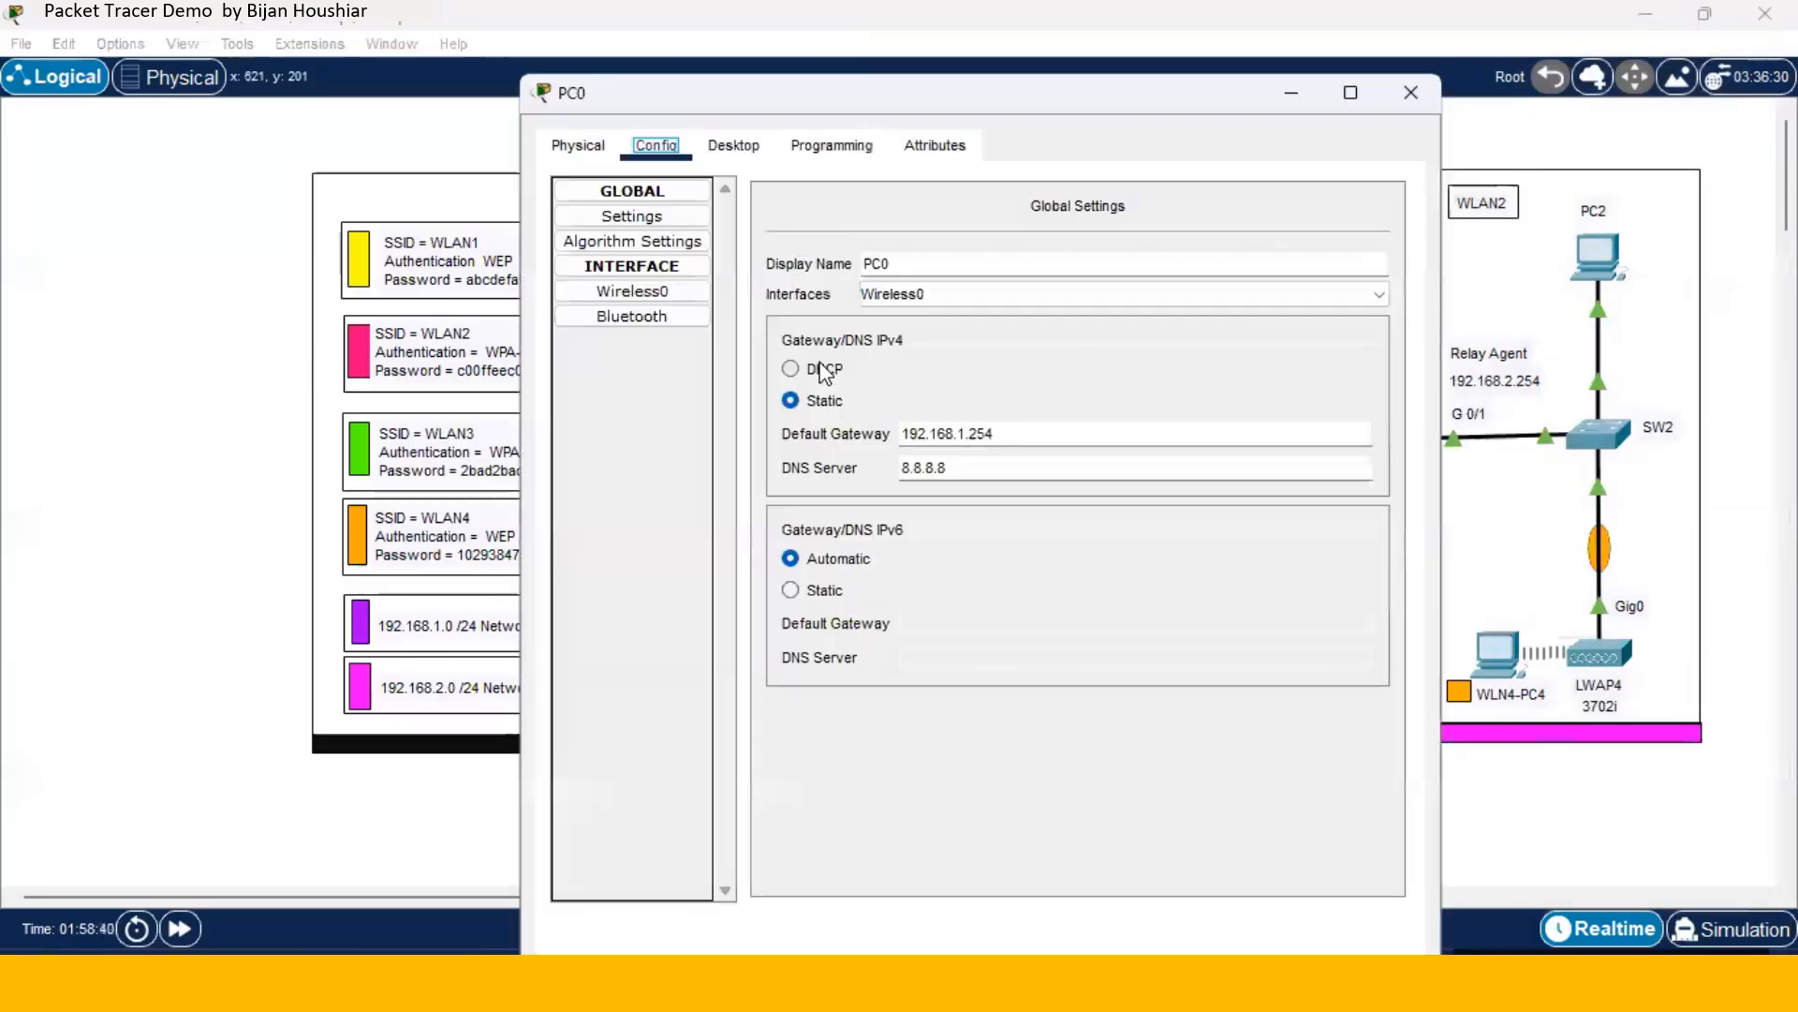
{"action": "left_click", "coordinate": [683, 291]}
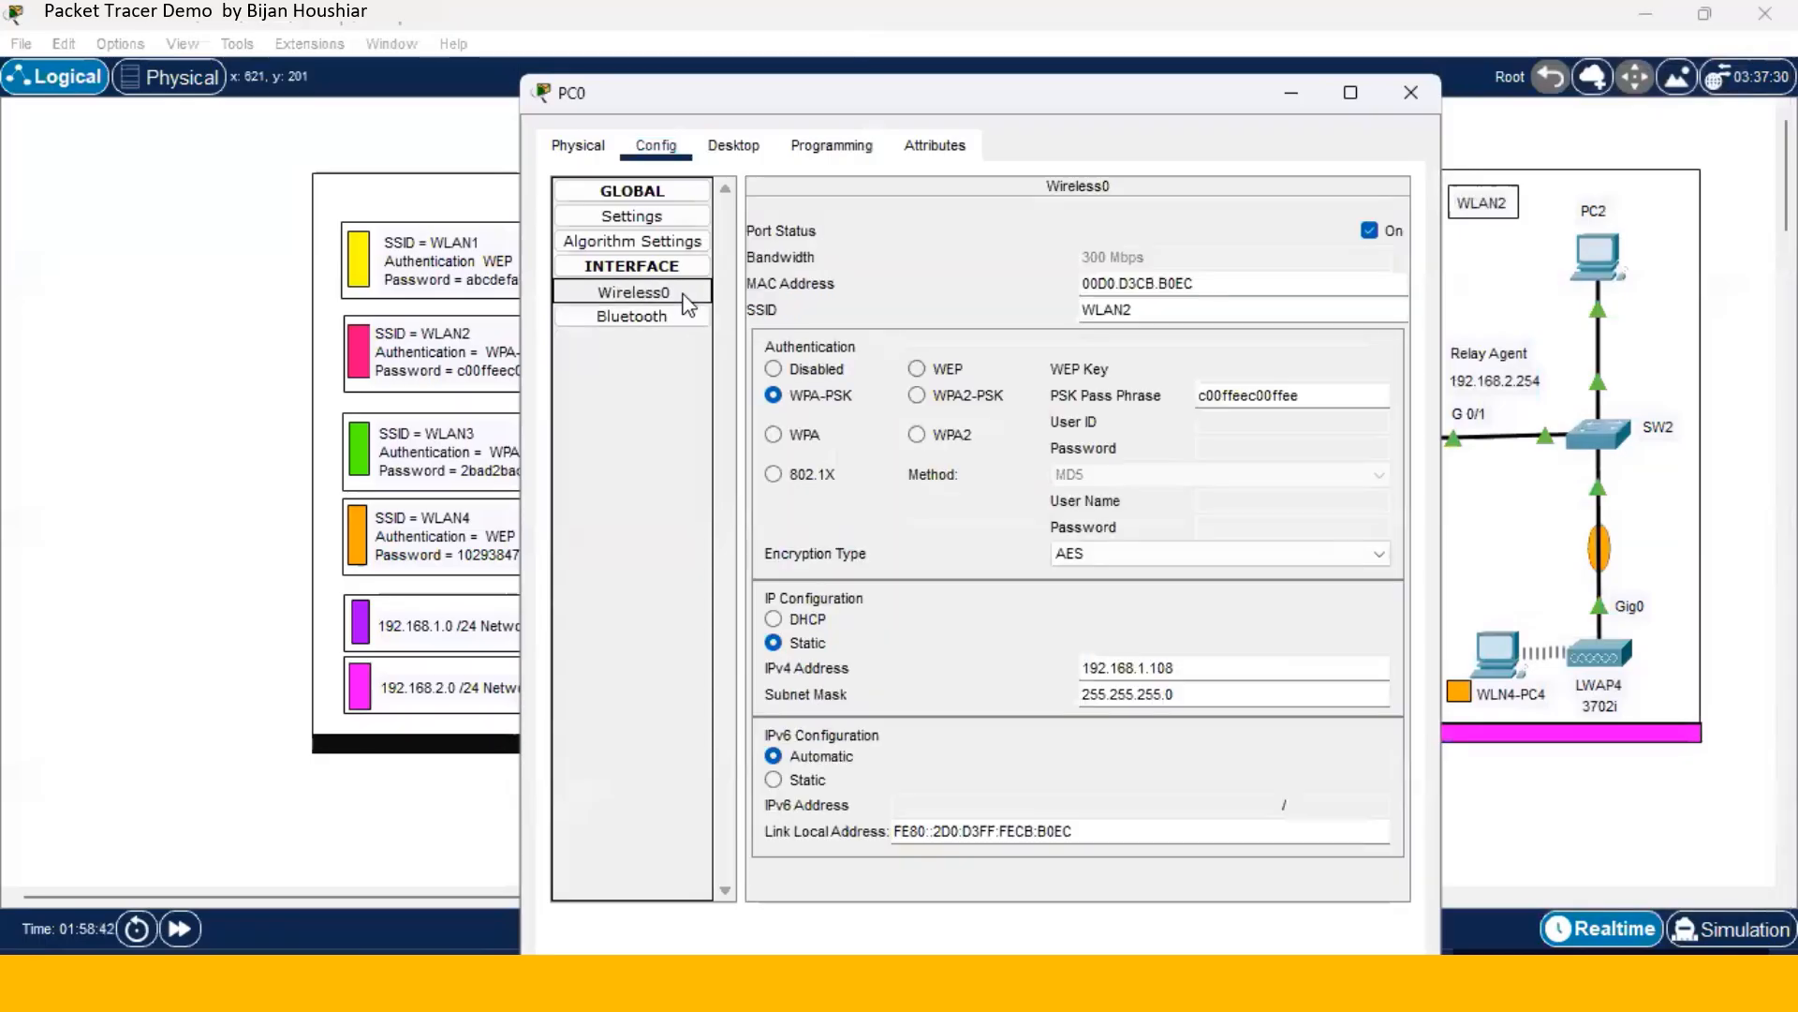
{"action": "left_click", "coordinate": [1160, 310]}
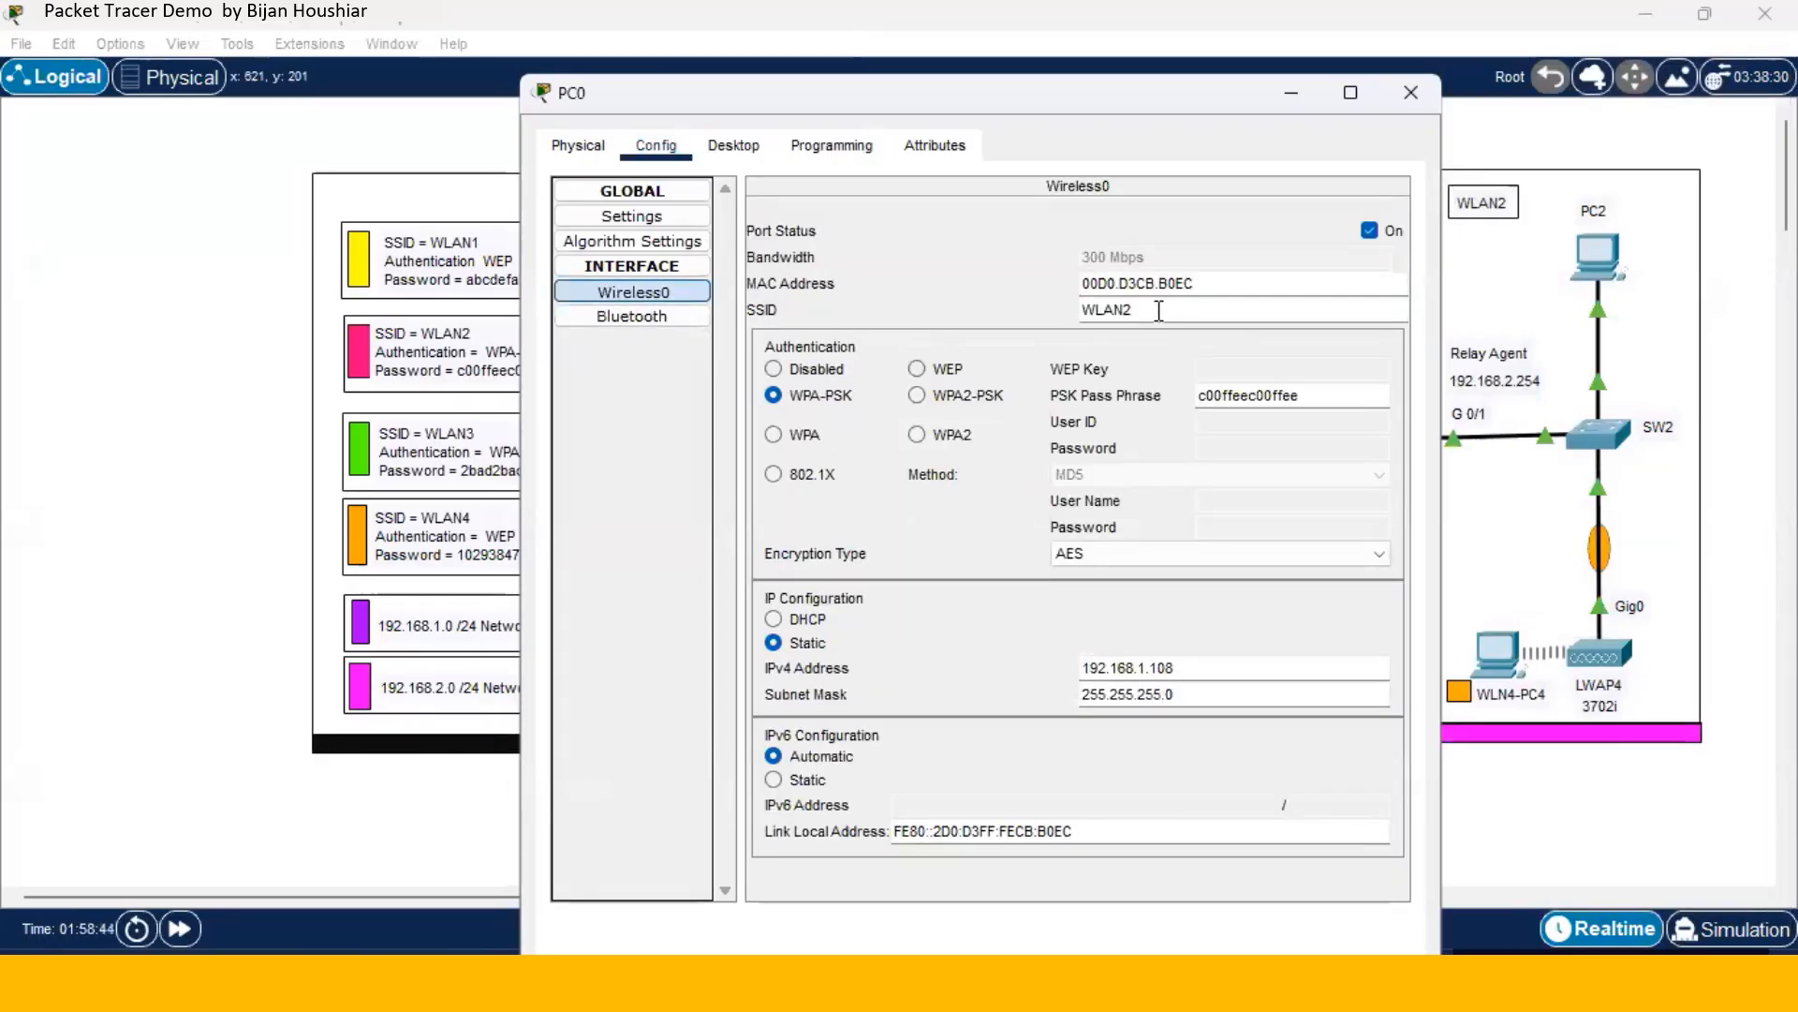
{"action": "key", "text": "BackSpace"}
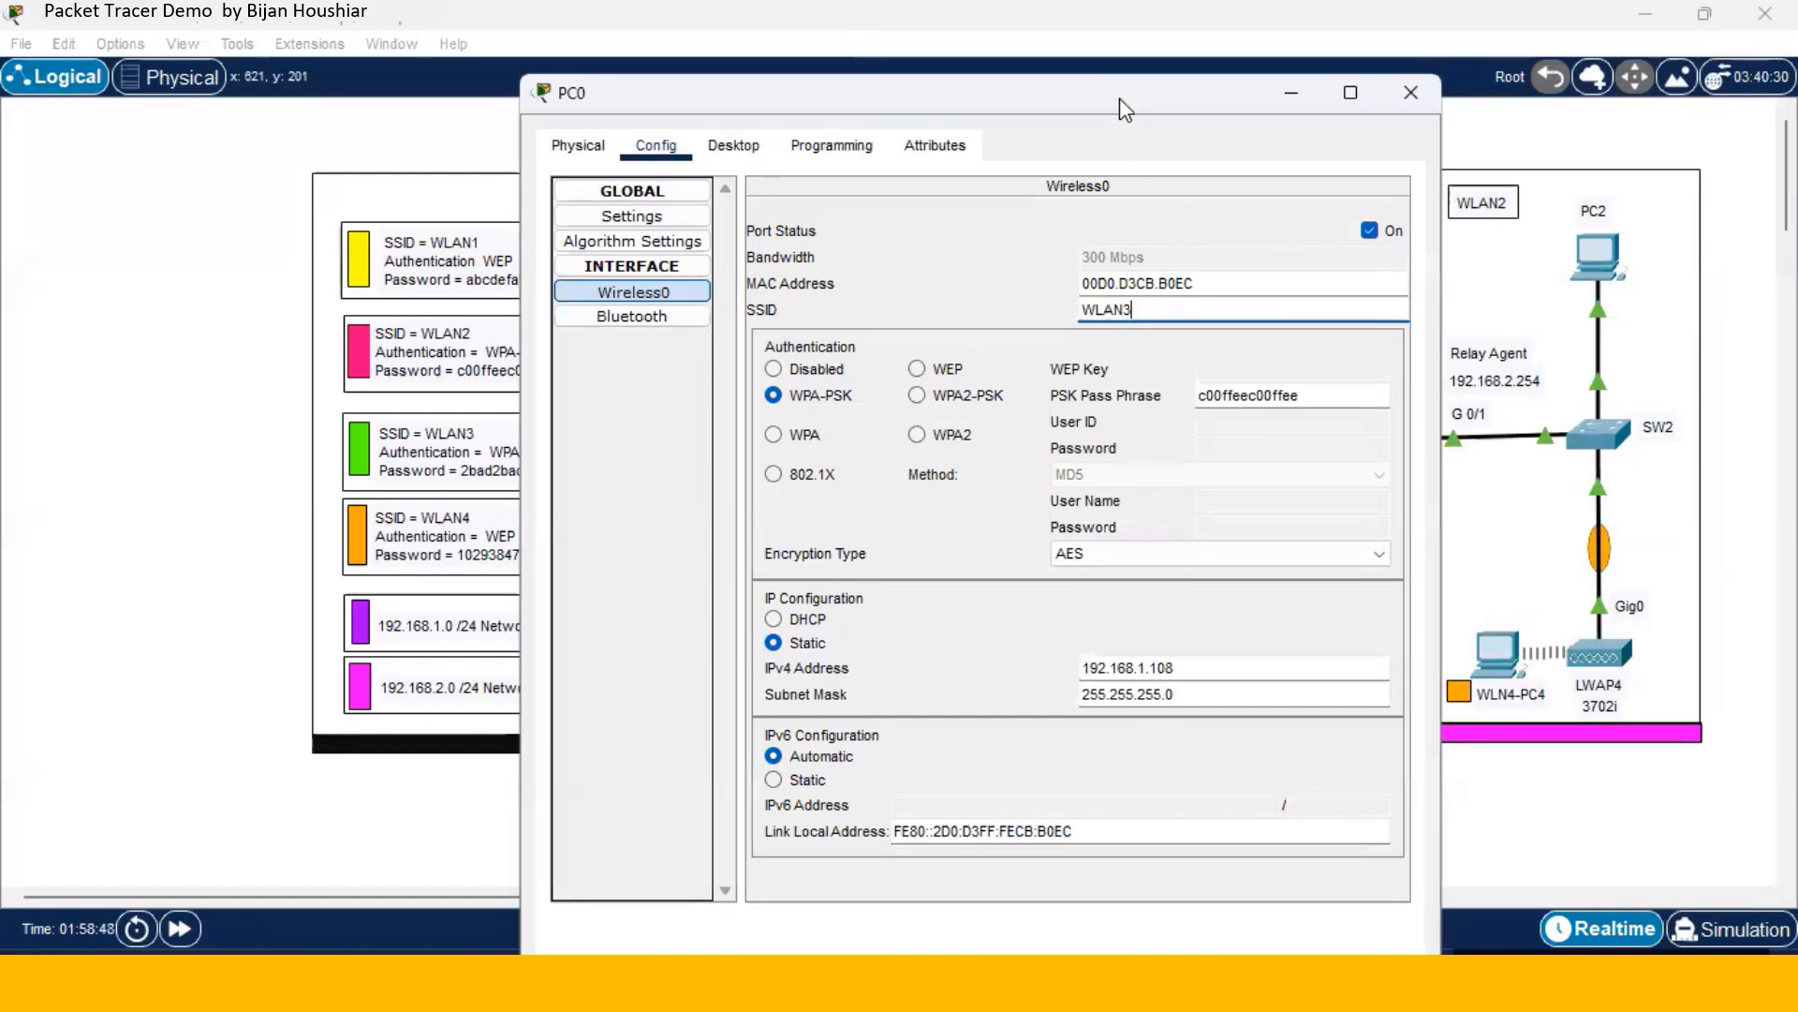
{"action": "left_click_drag", "start_coordinate": [1120, 98], "coordinate": [1508, 97]}
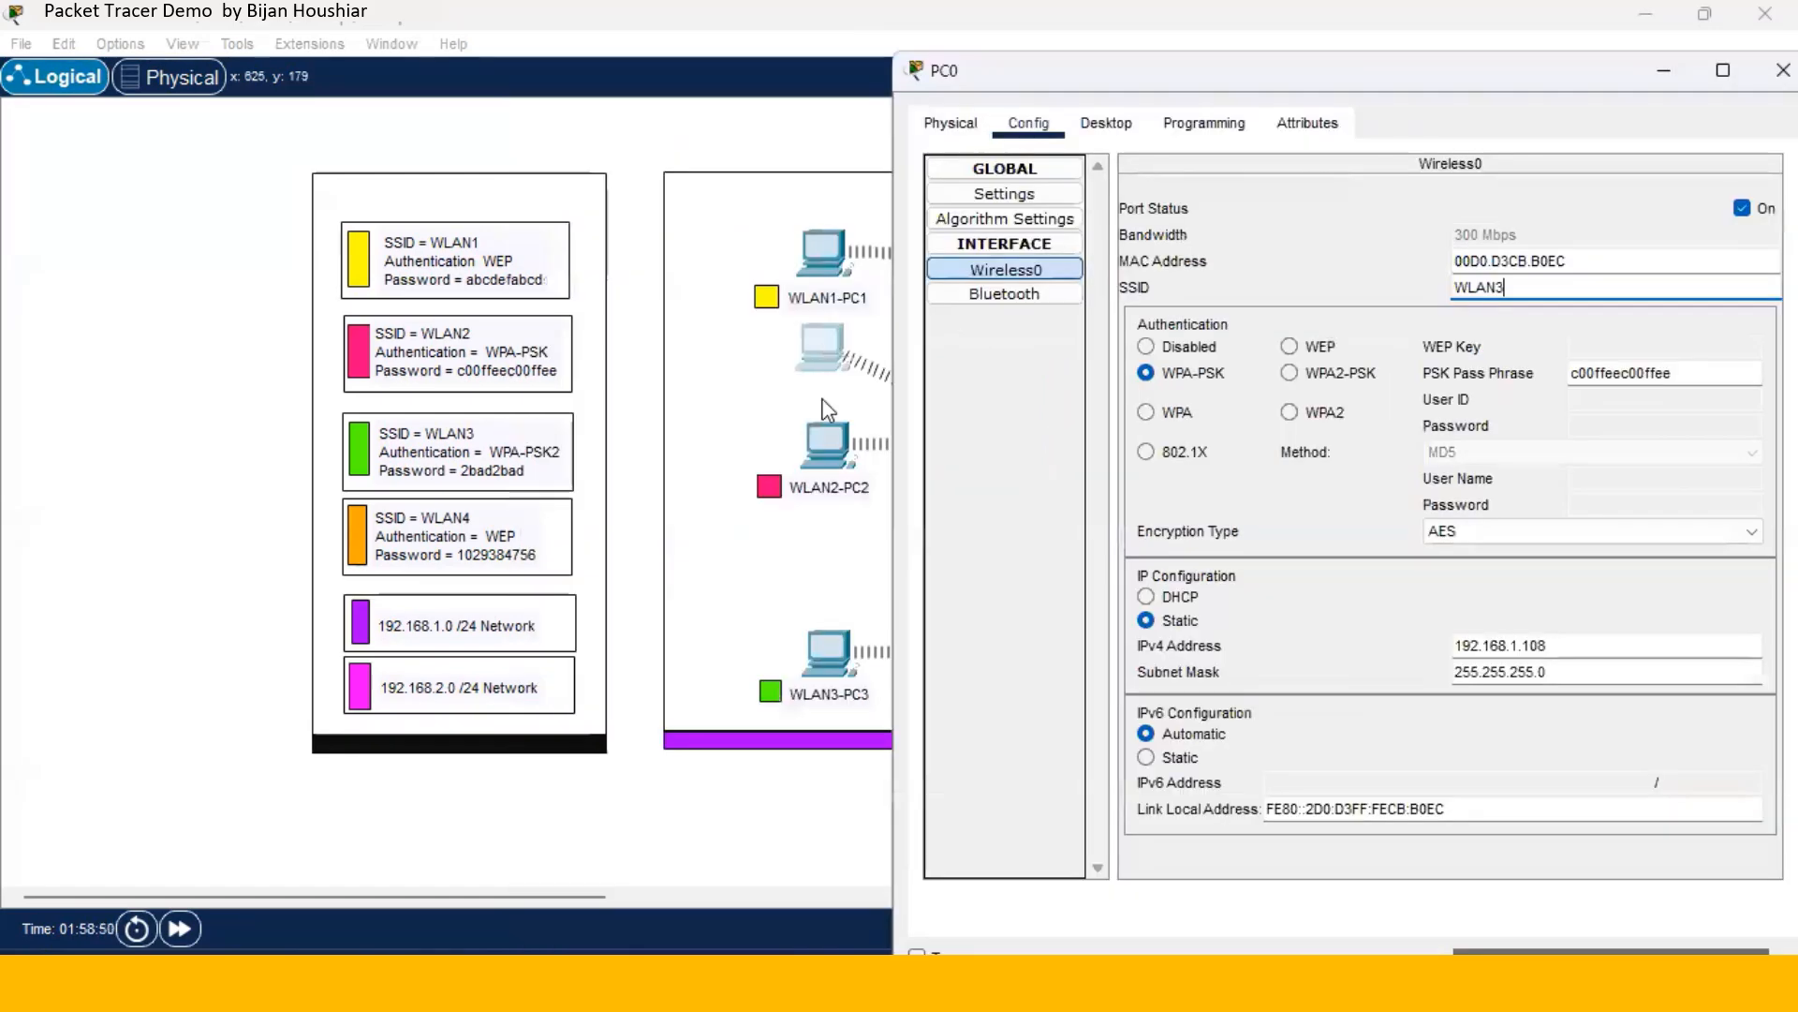
{"action": "left_click", "coordinate": [833, 426]}
{"action": "left_click", "coordinate": [249, 248]}
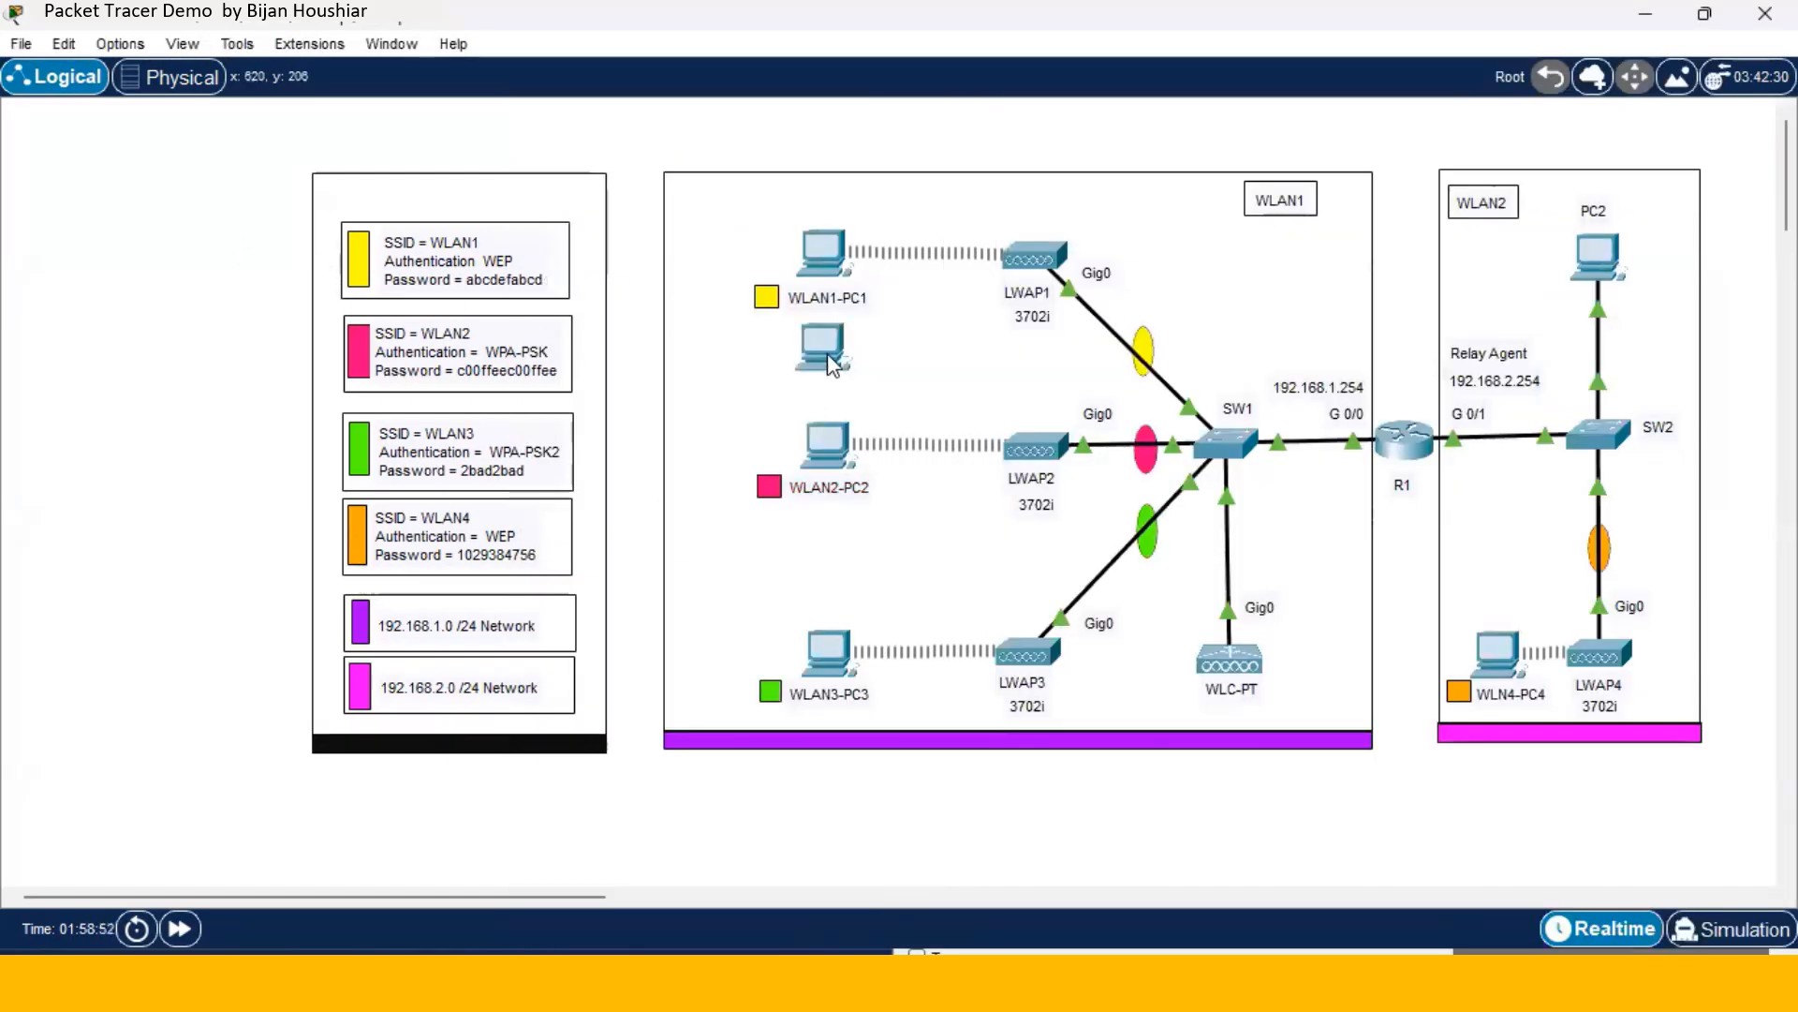
{"action": "left_click_drag", "start_coordinate": [827, 510], "coordinate": [834, 558]}
- Set PC0's wireless security to WPA2-PSK with the WLAN3 passphrase
{"action": "left_click", "coordinate": [839, 558]}
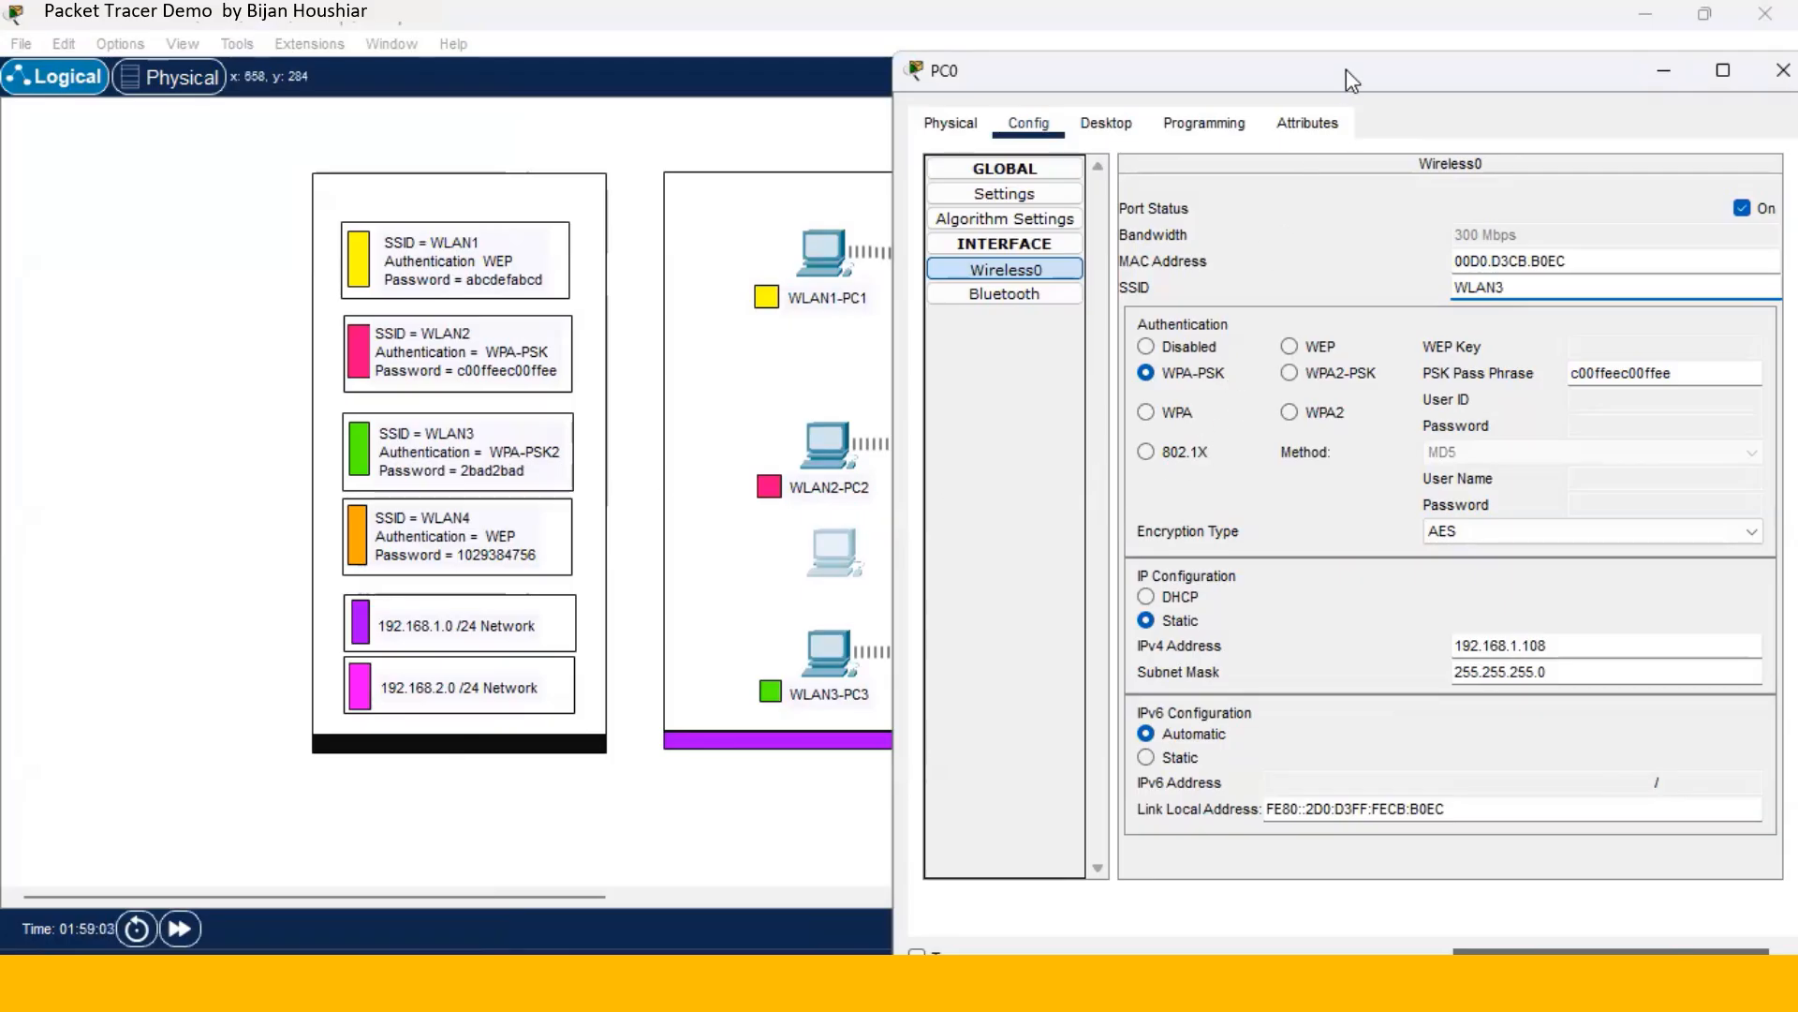
{"action": "left_click", "coordinate": [1313, 371]}
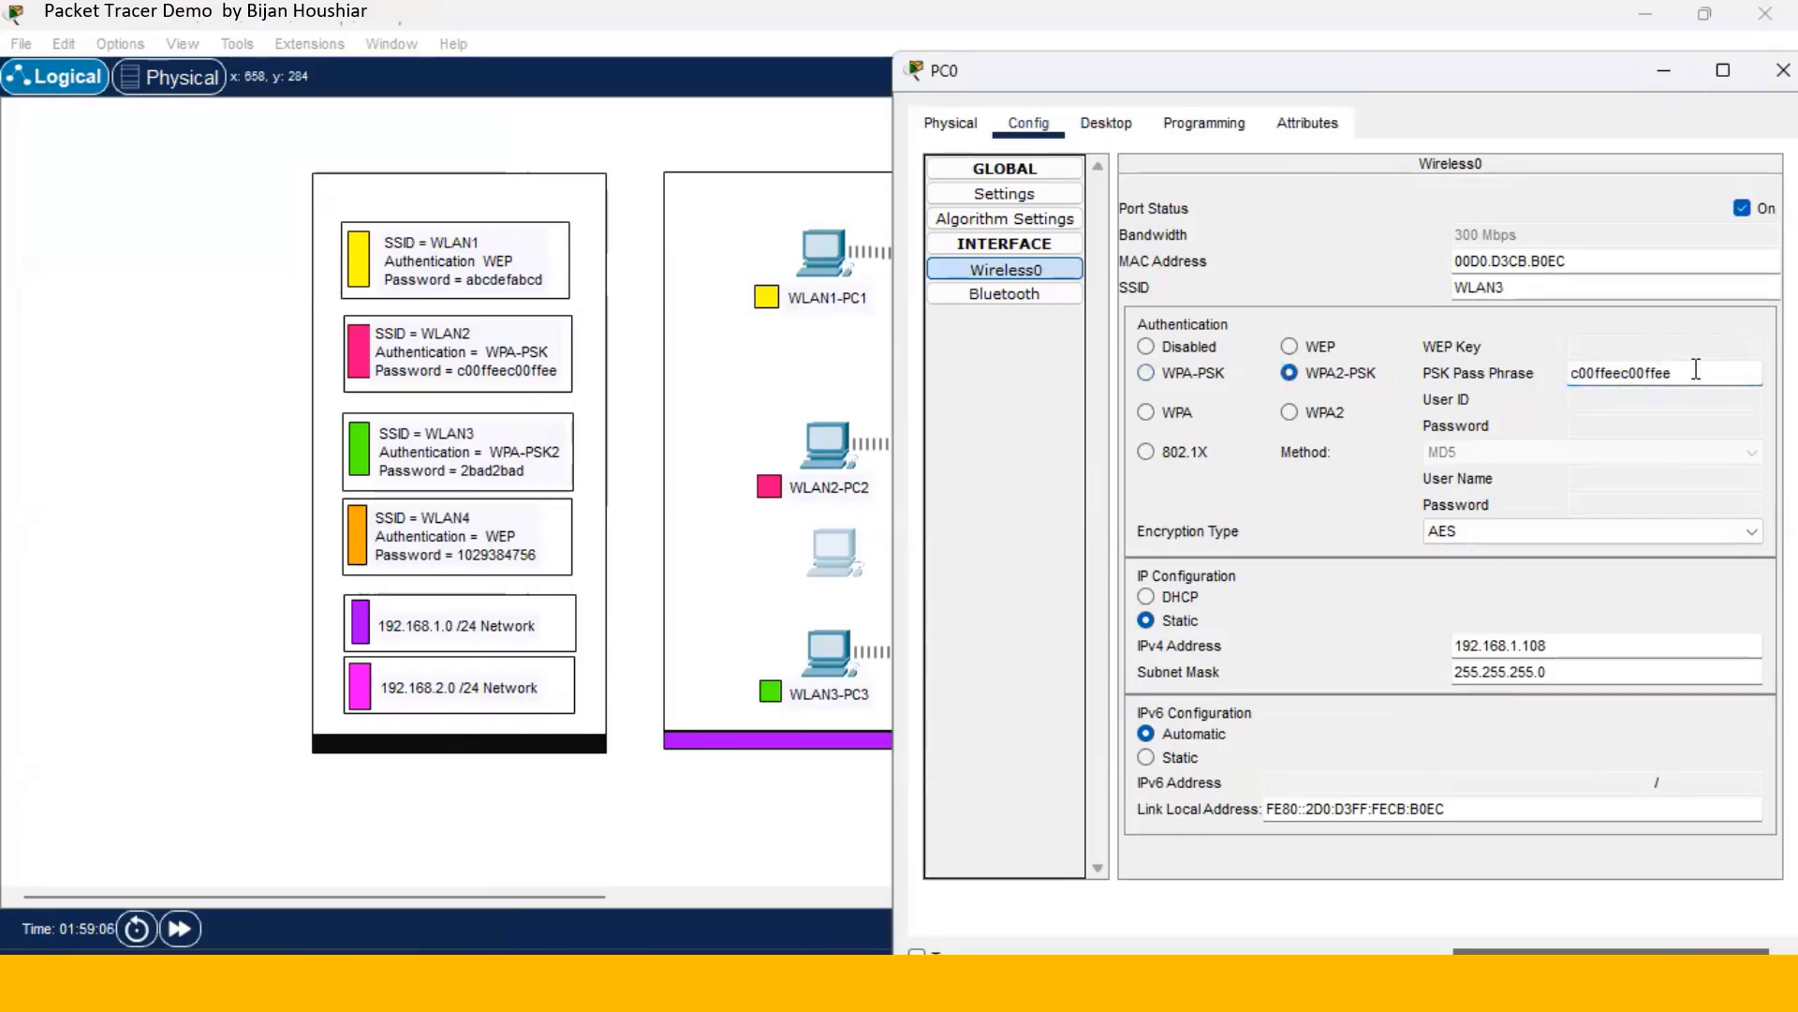
{"action": "left_click_drag", "start_coordinate": [1696, 369], "coordinate": [1539, 369]}
{"action": "type", "text": "2"}
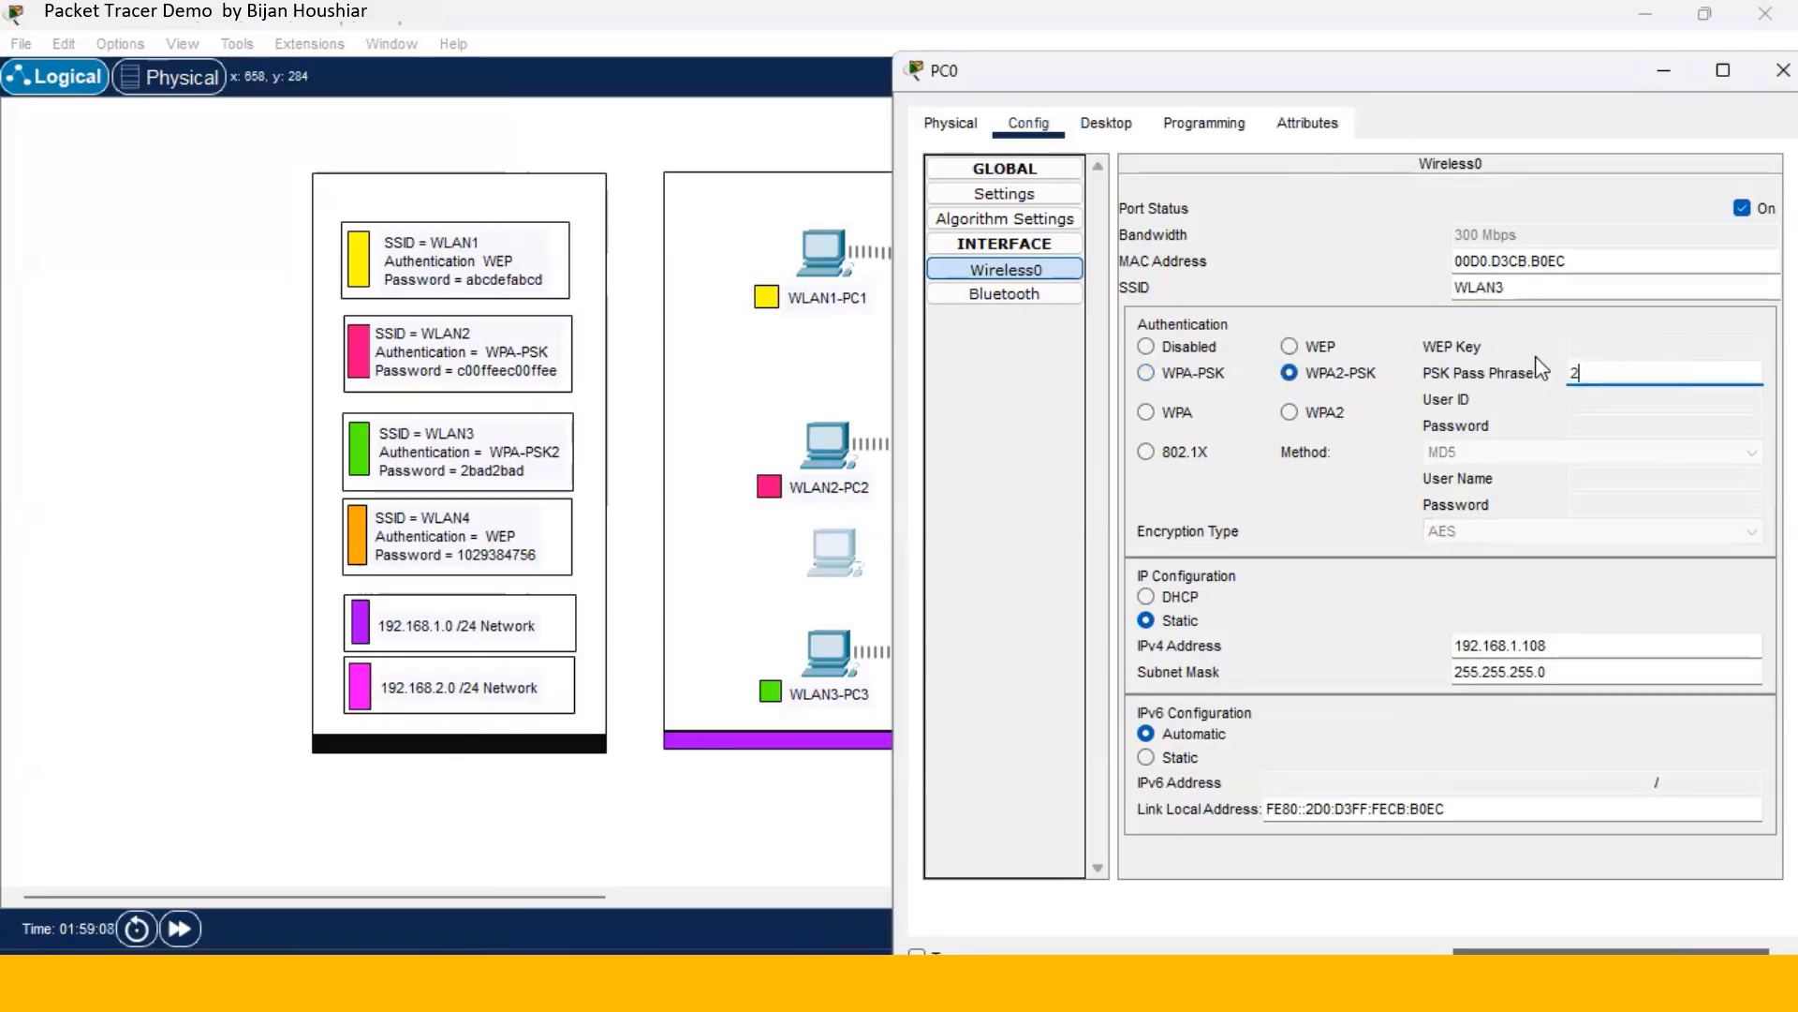
{"action": "type", "text": "bad2bad"}
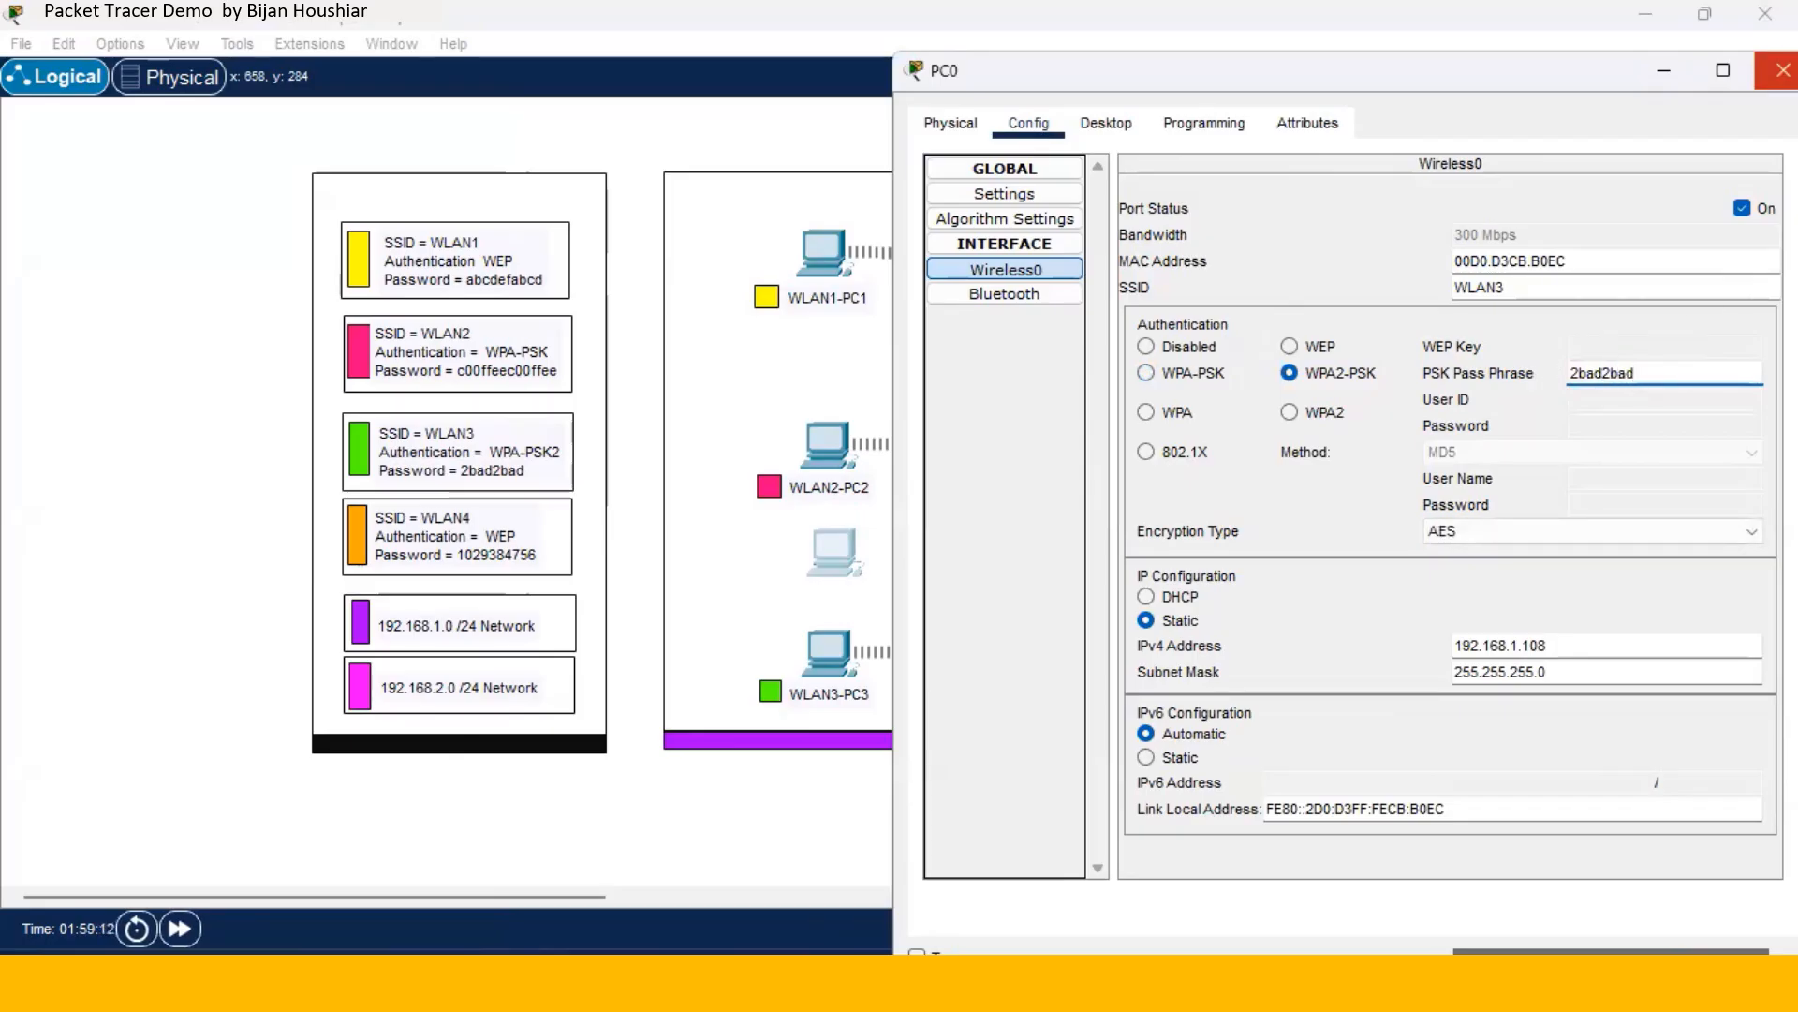
{"action": "left_click", "coordinate": [1783, 70]}
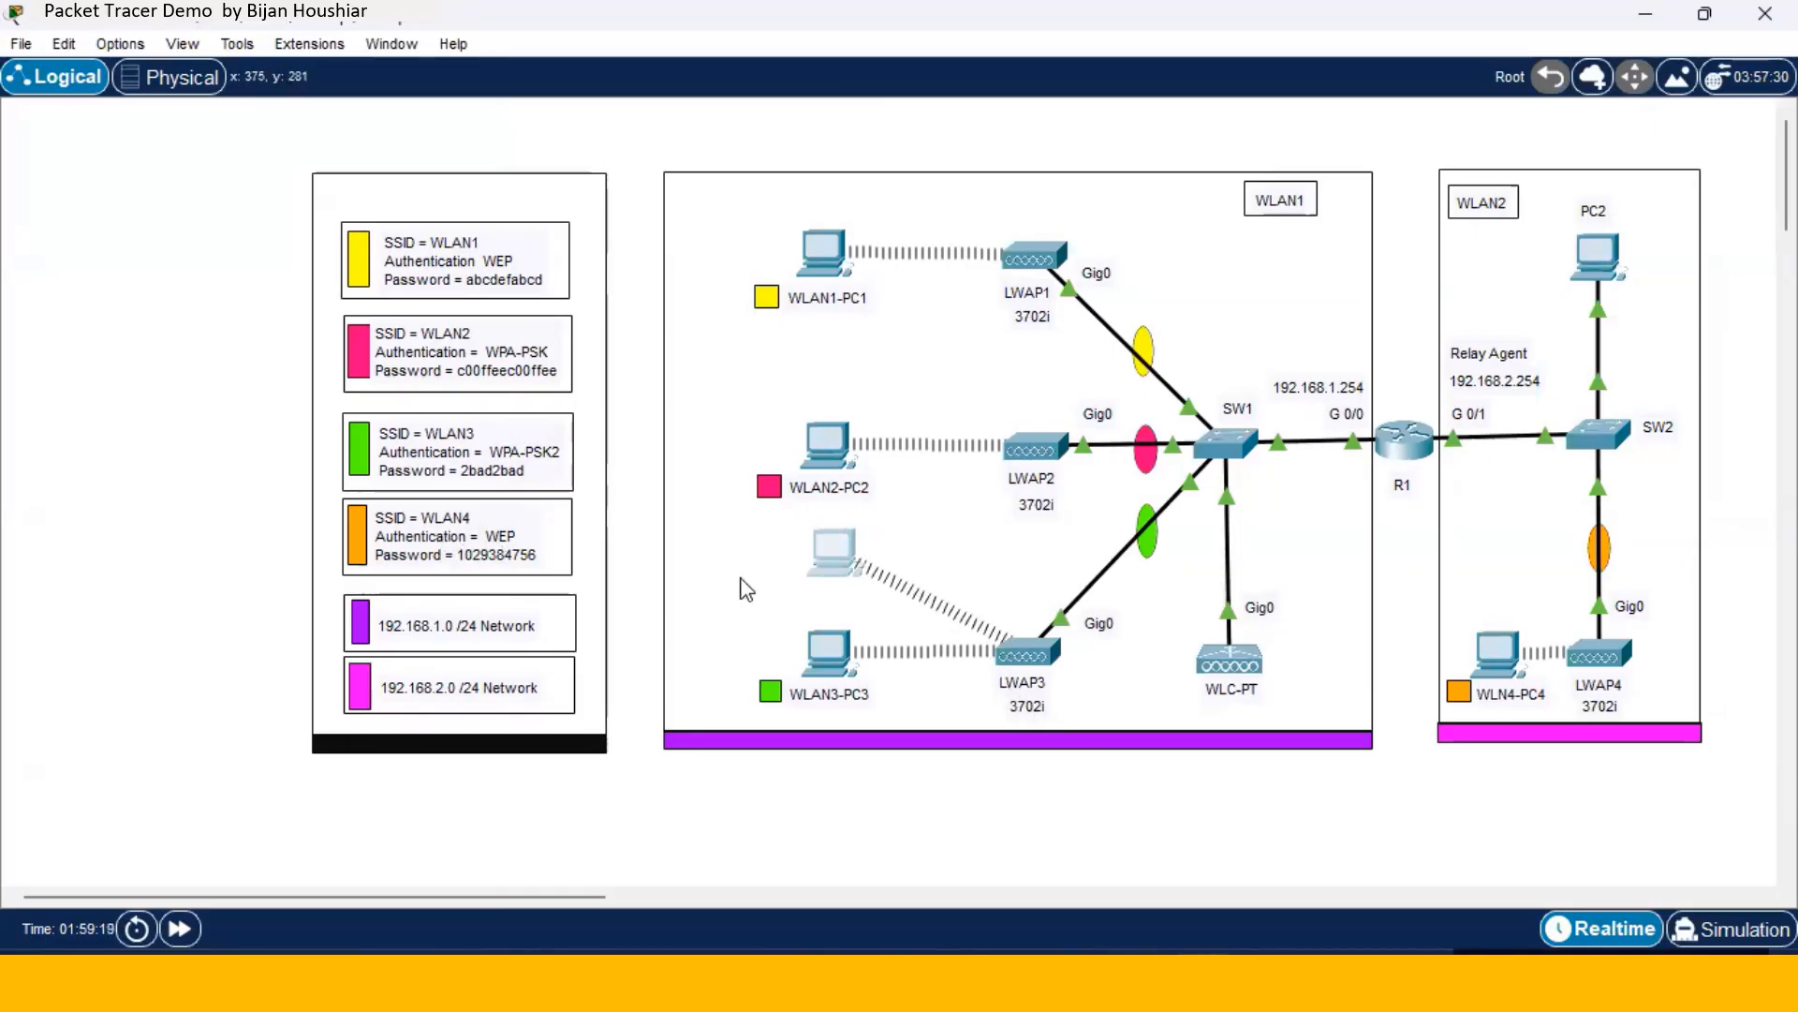
- Change PC0's SSID to WLAN4 and move PC0 beside WLN4-PC4 near LWAP4
{"action": "left_click", "coordinate": [830, 559]}
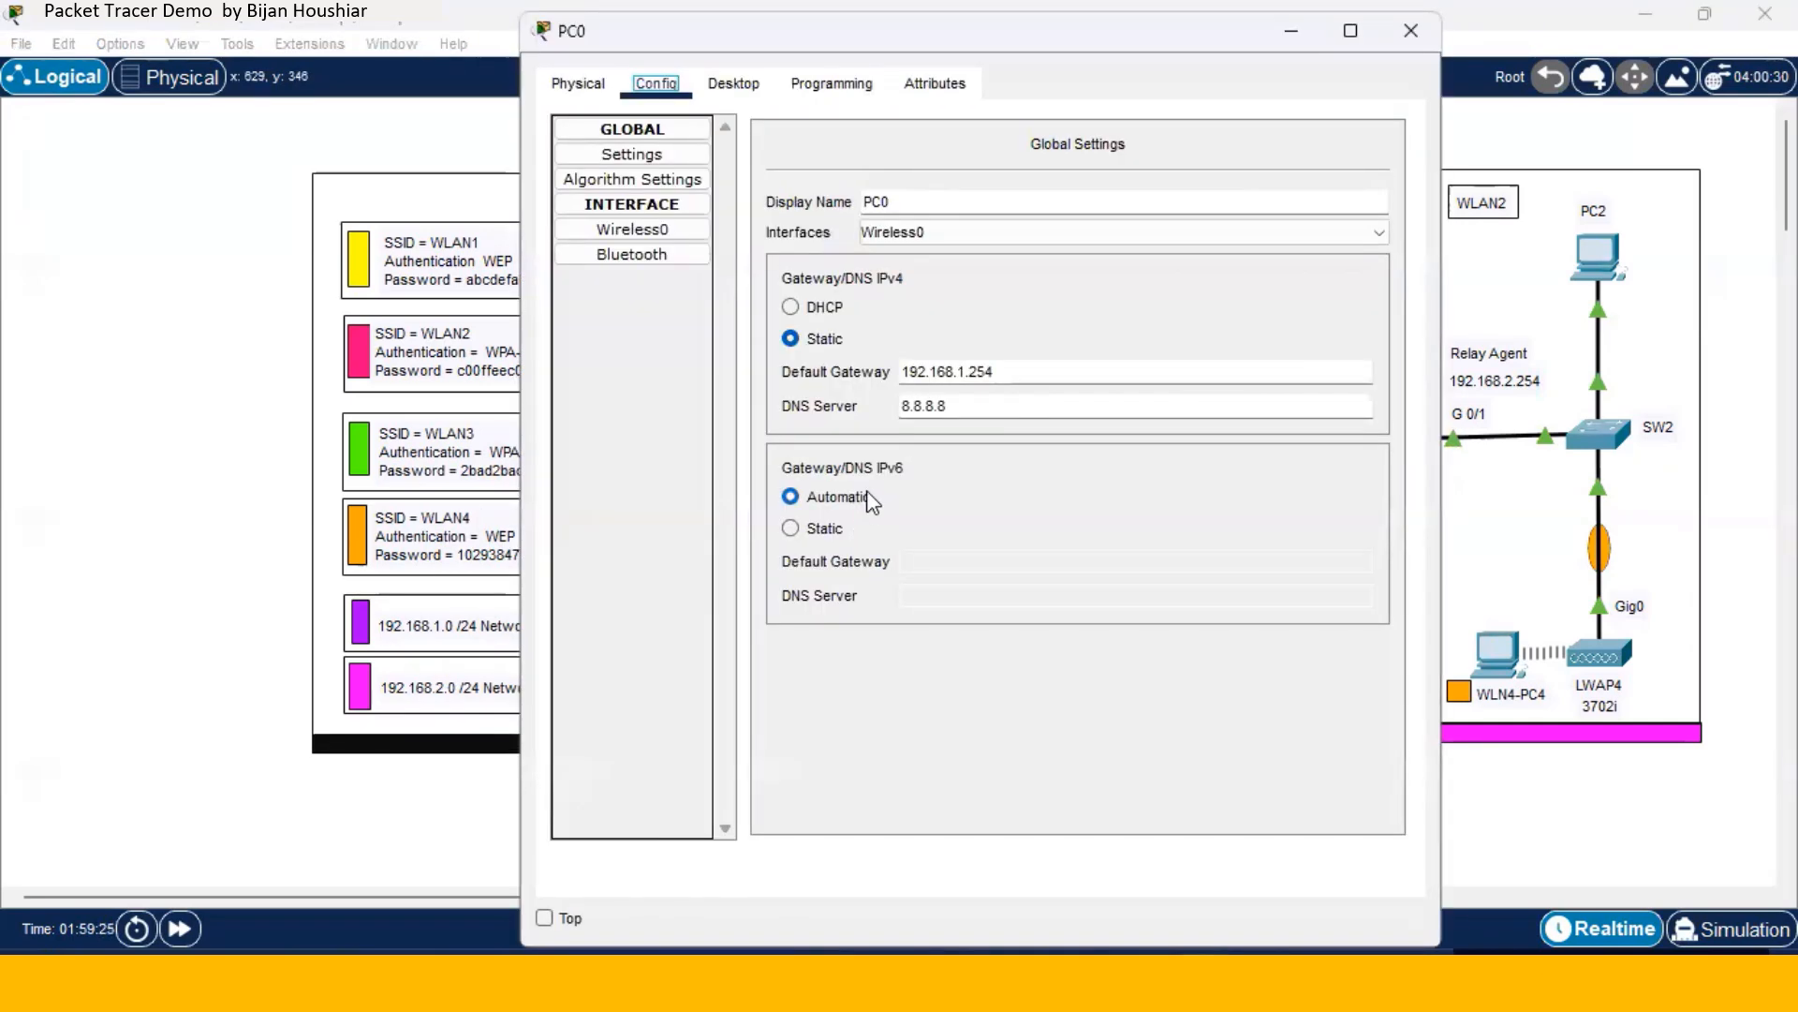
{"action": "left_click", "coordinate": [682, 231]}
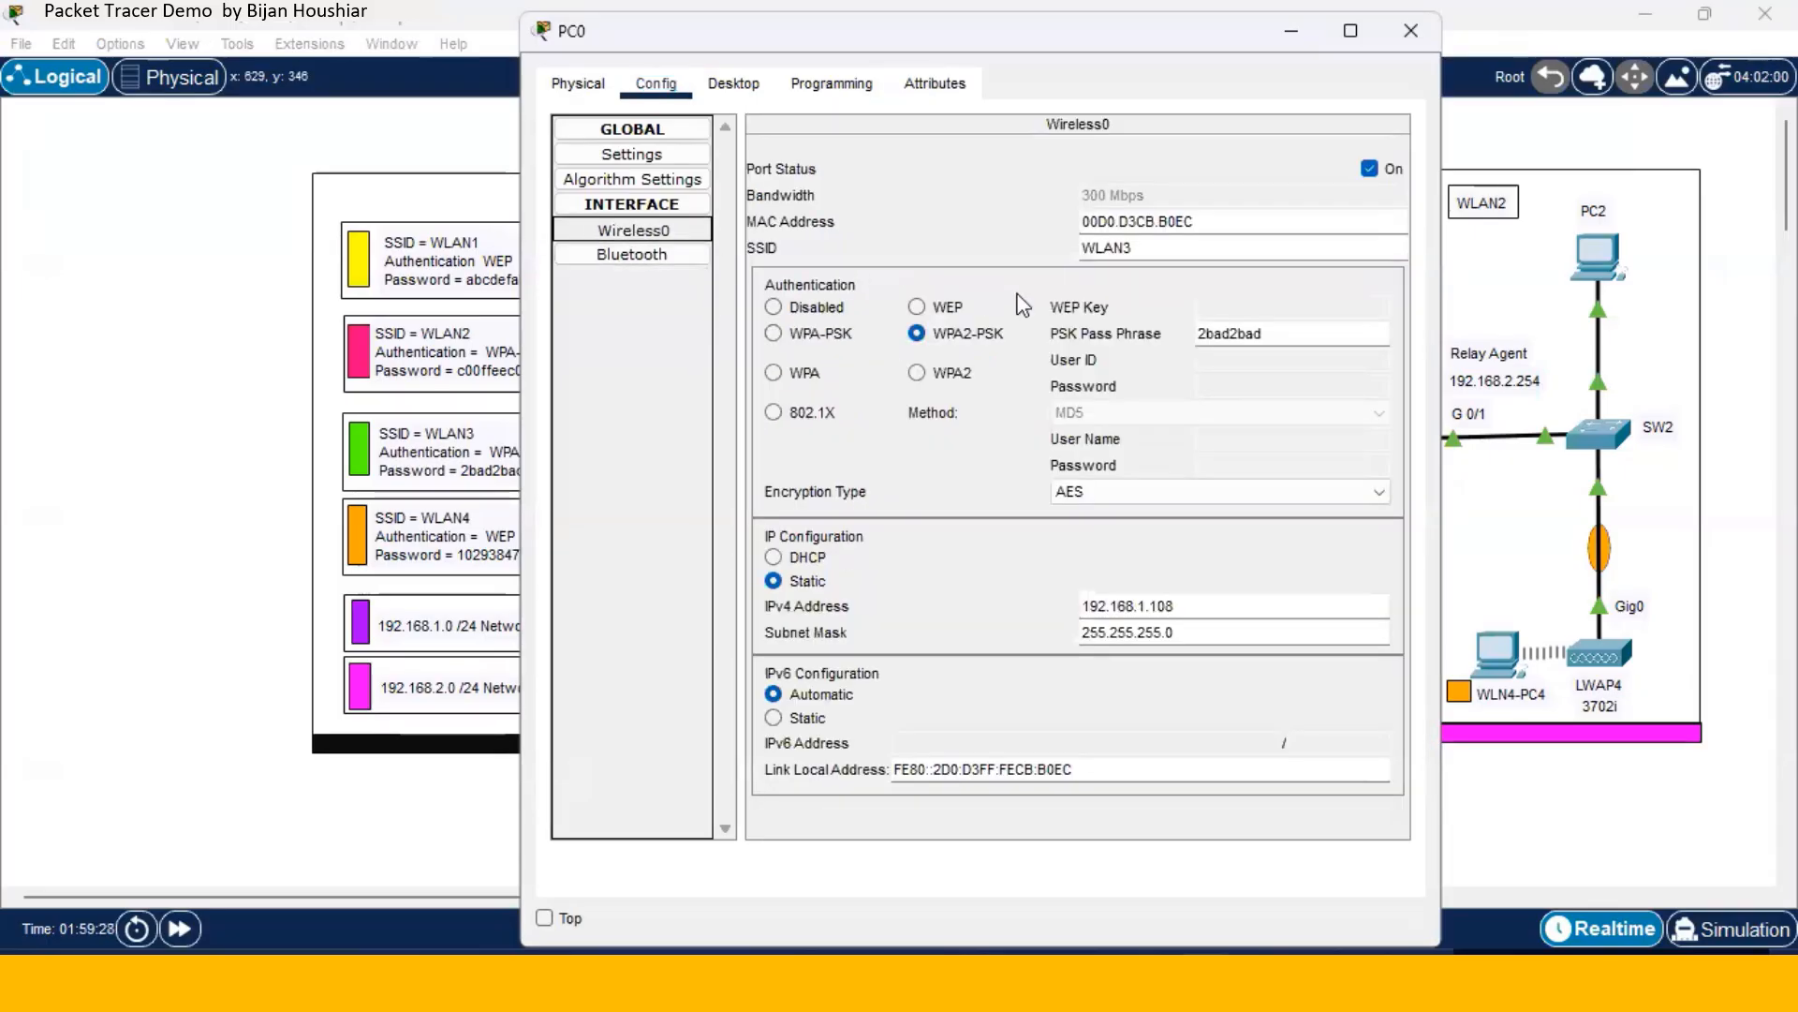
{"action": "left_click", "coordinate": [1148, 249]}
{"action": "key", "text": "BackSpace"}
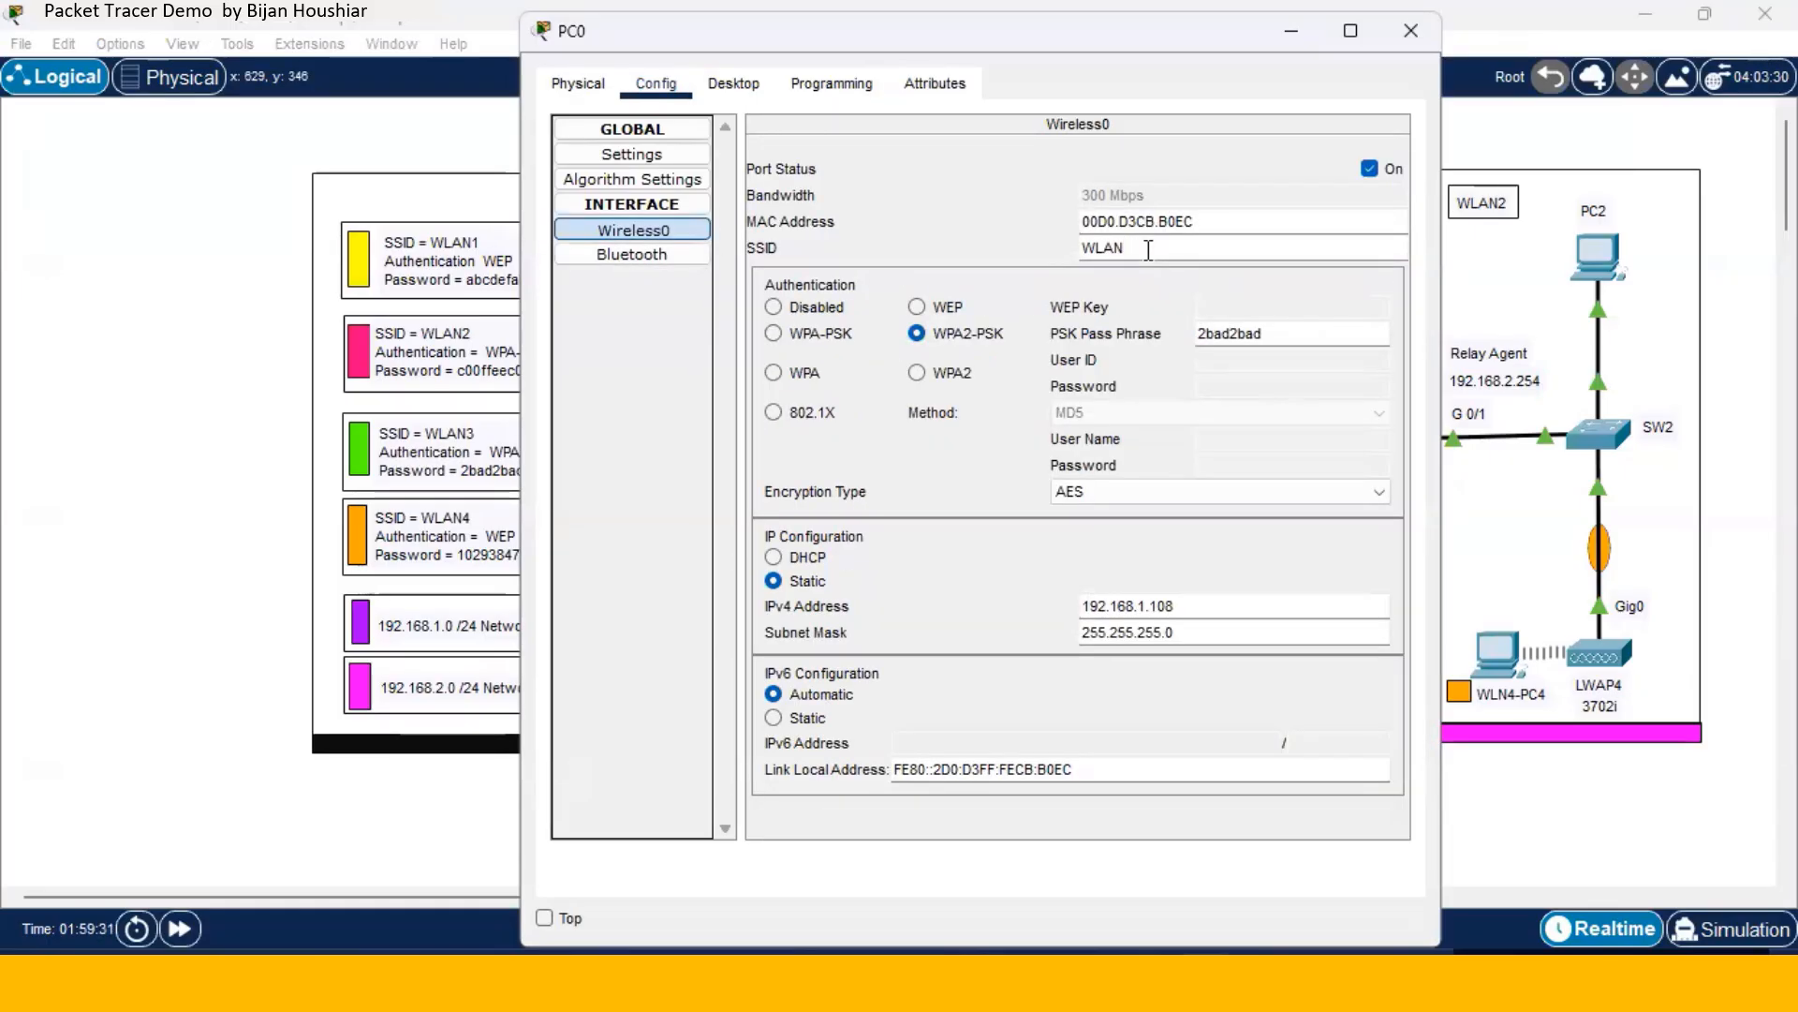
{"action": "type", "text": "4"}
{"action": "left_click", "coordinate": [1412, 44]}
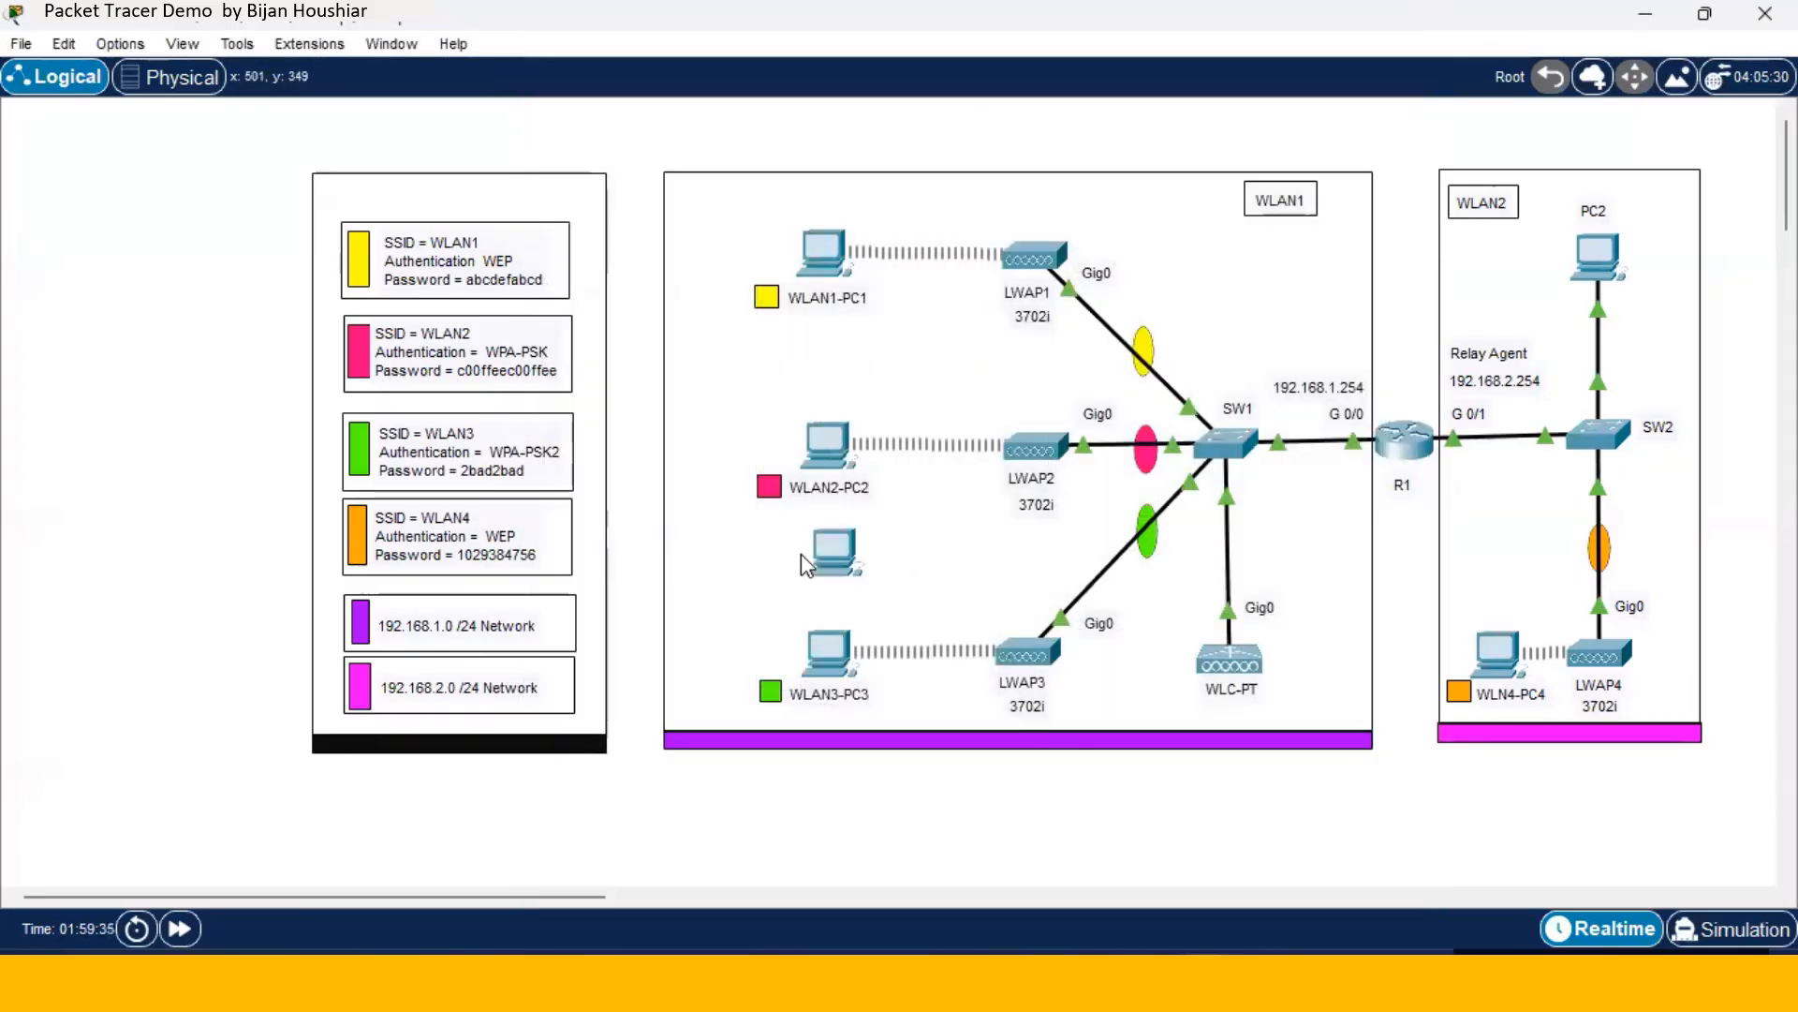
{"action": "left_click_drag", "start_coordinate": [1015, 578], "coordinate": [1495, 578]}
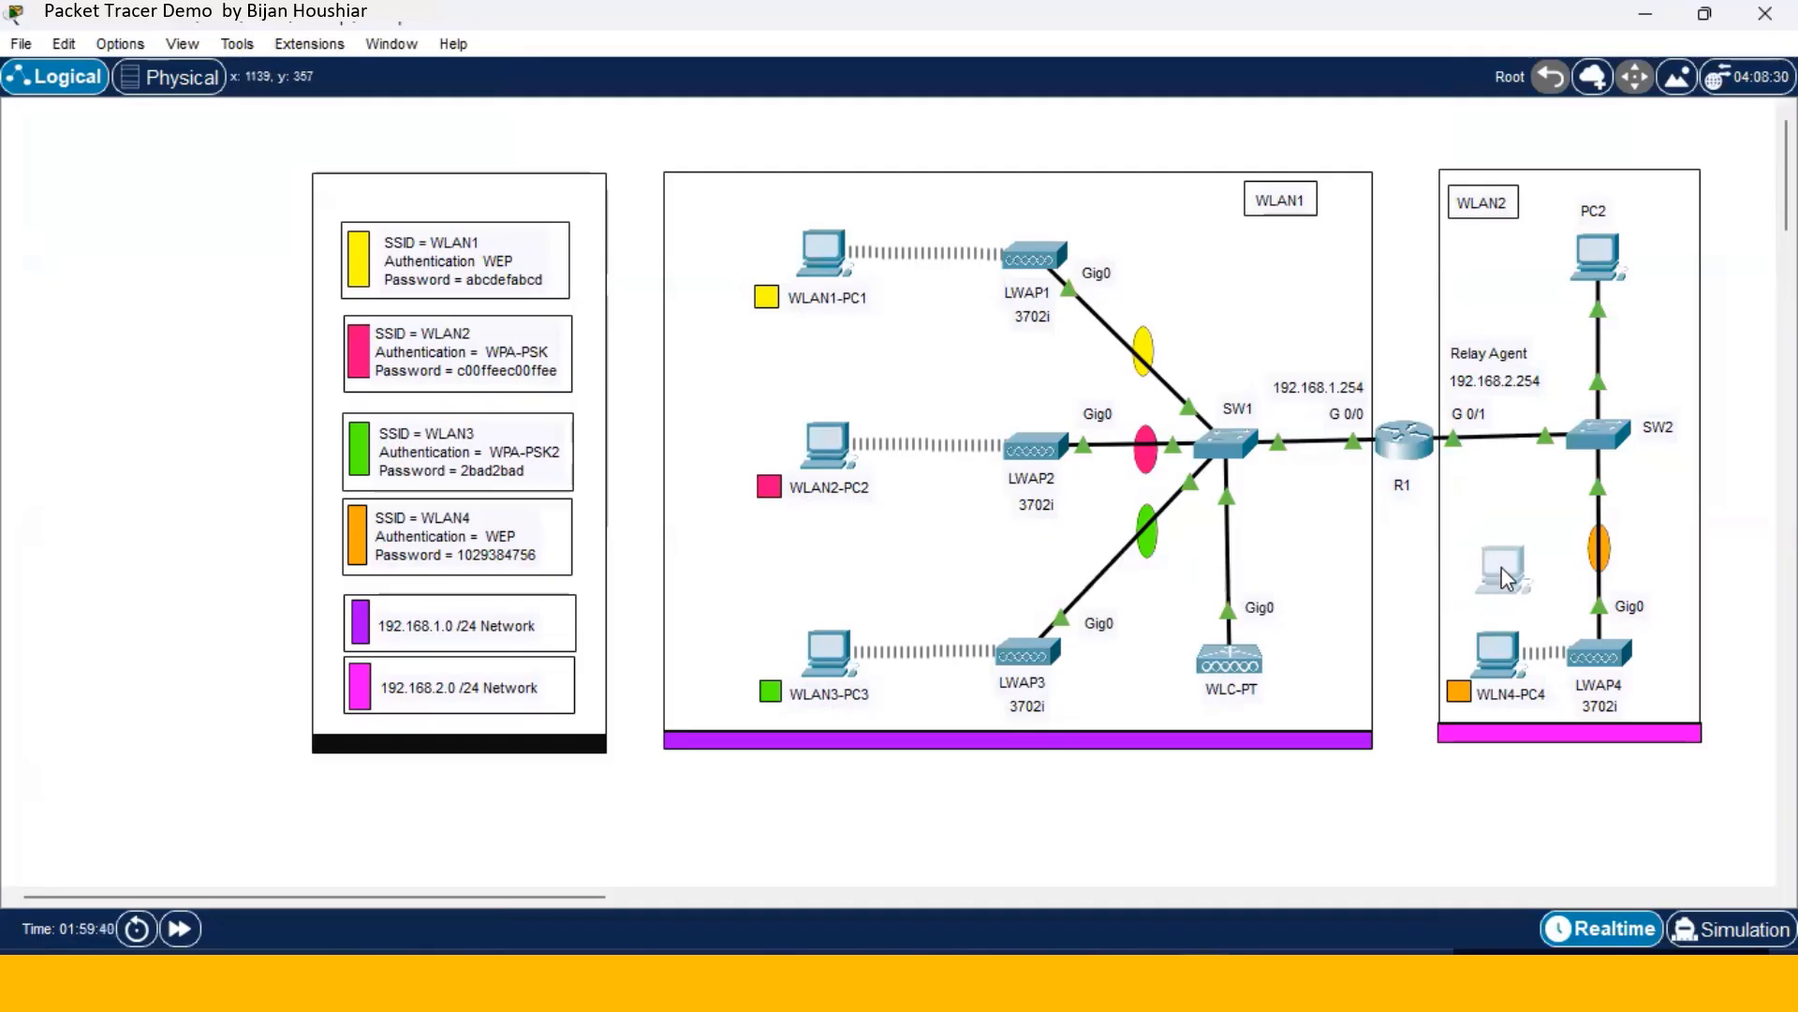
- Set PC0's wireless security to WEP with the WLAN4 key
{"action": "left_click", "coordinate": [1503, 566]}
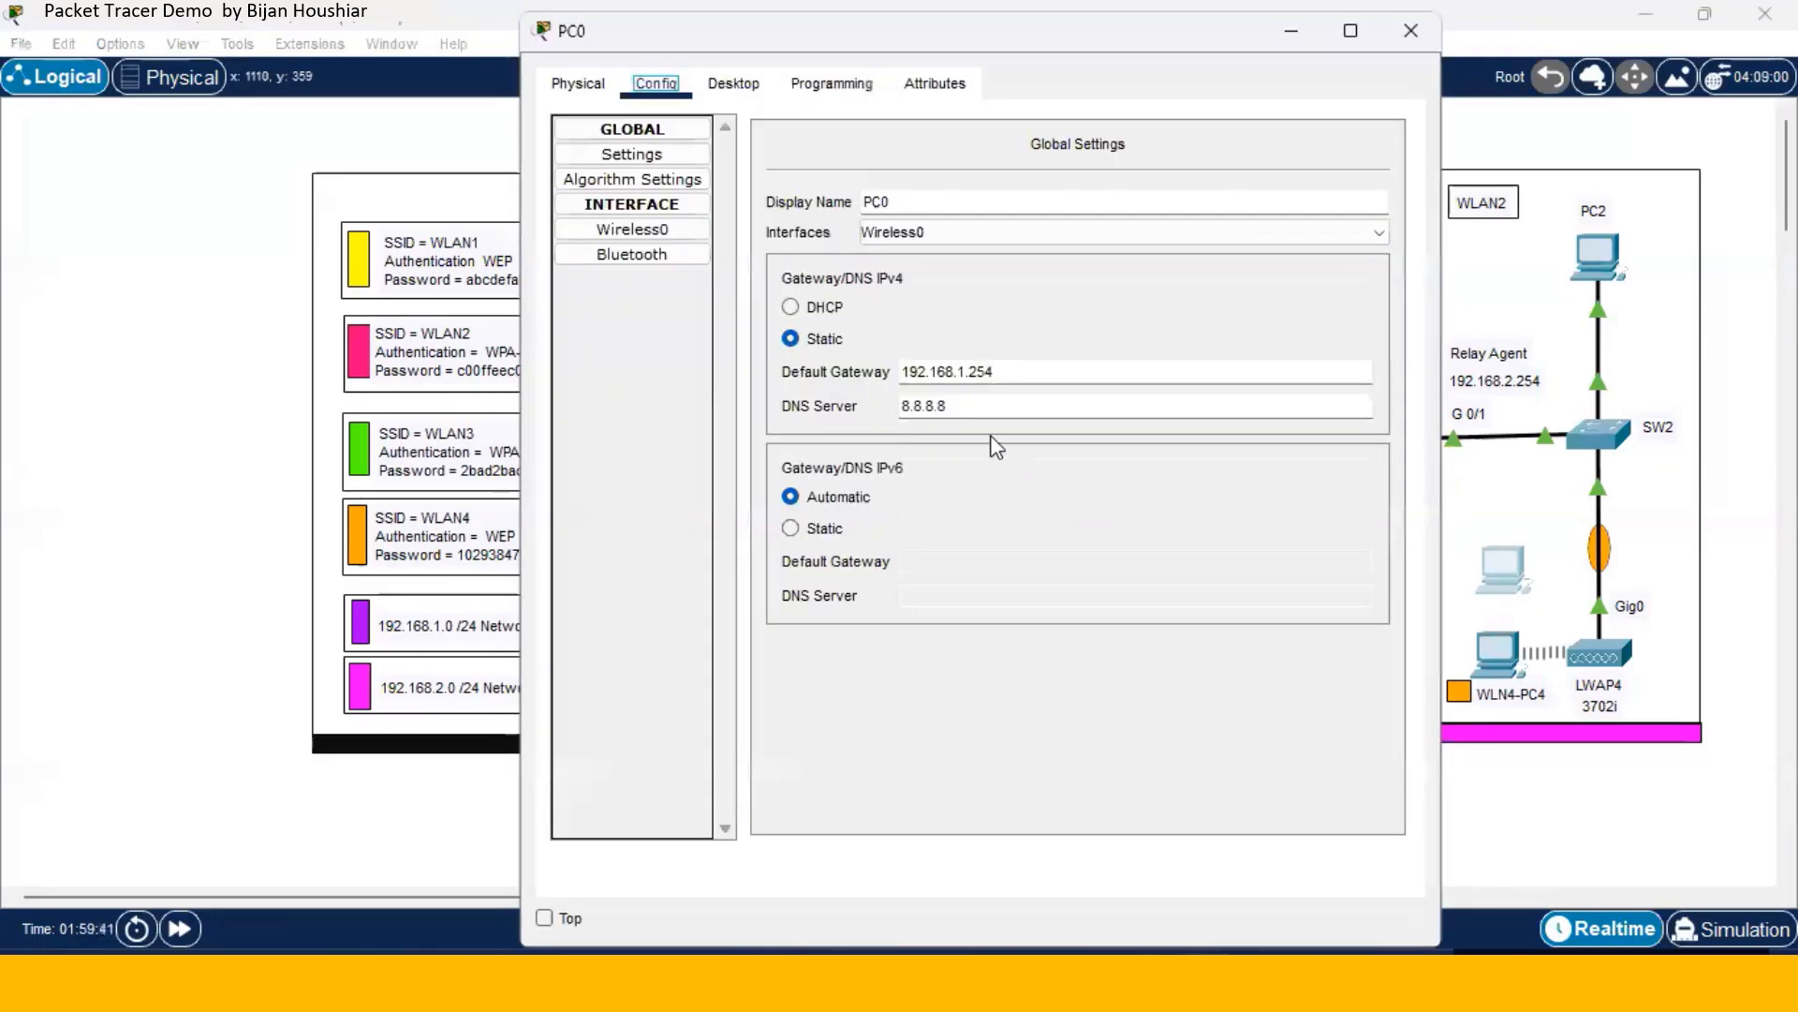
{"action": "left_click", "coordinate": [689, 234]}
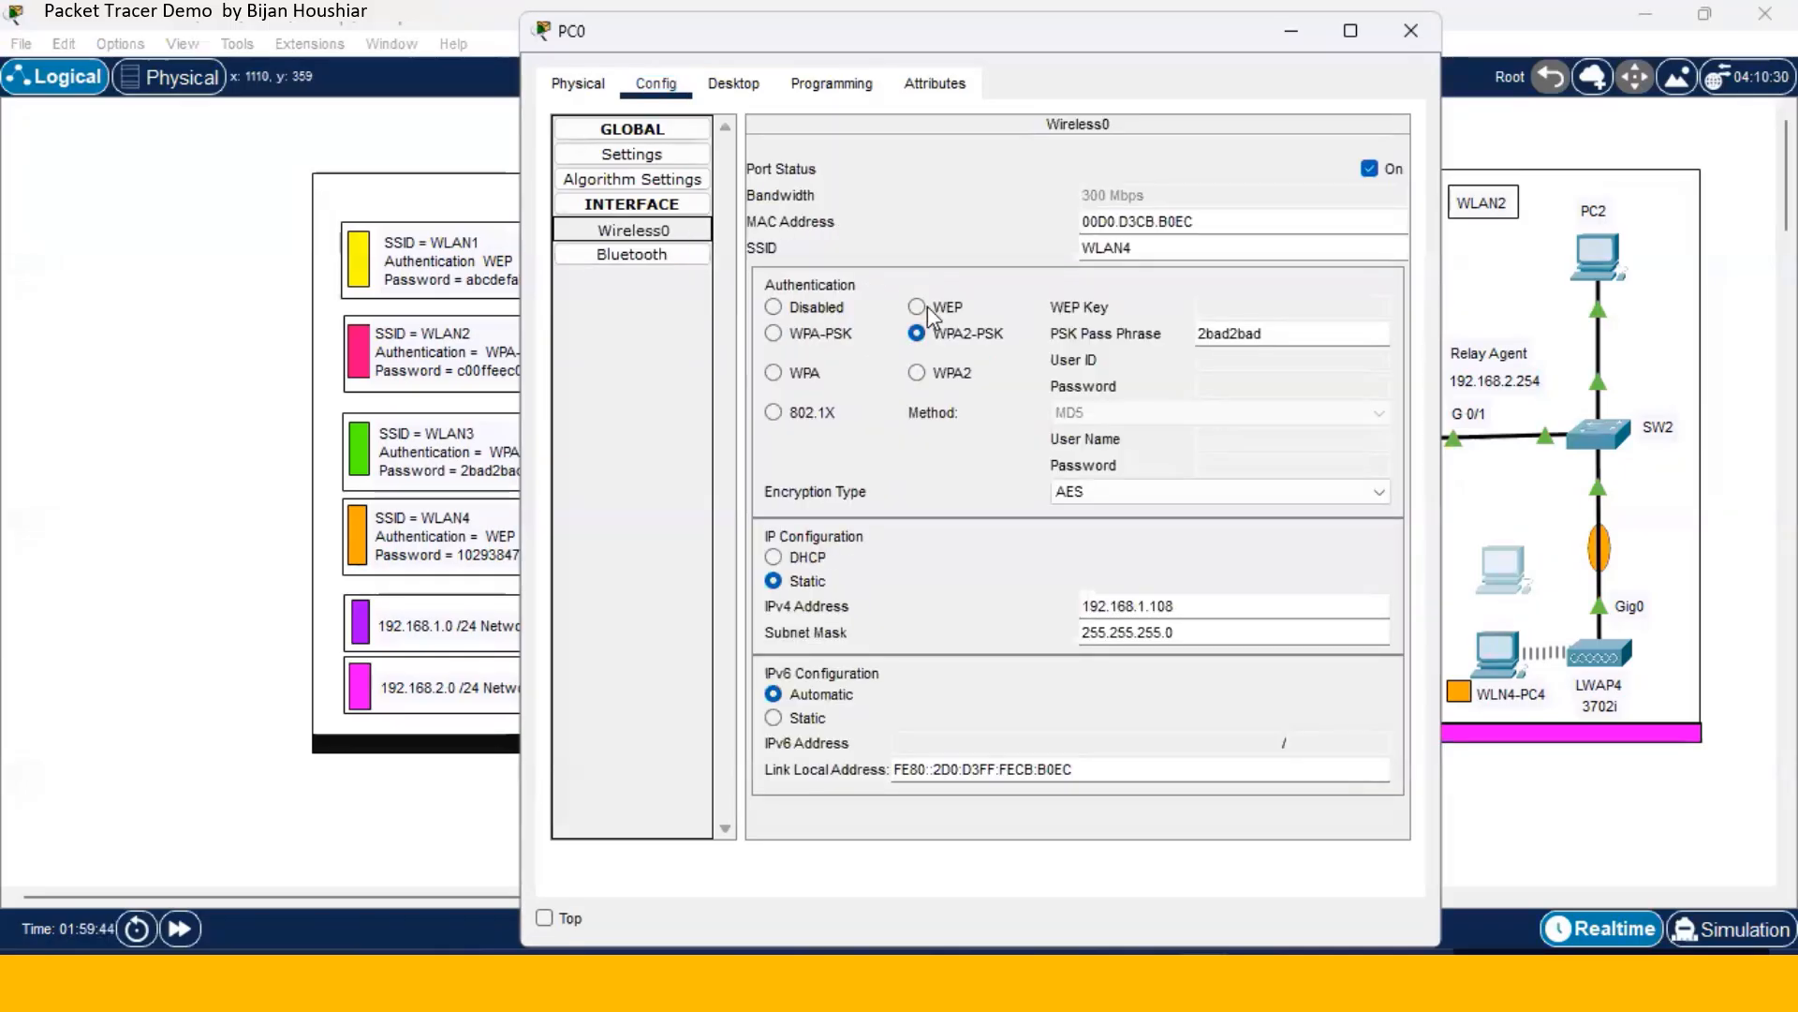
{"action": "left_click", "coordinate": [927, 309]}
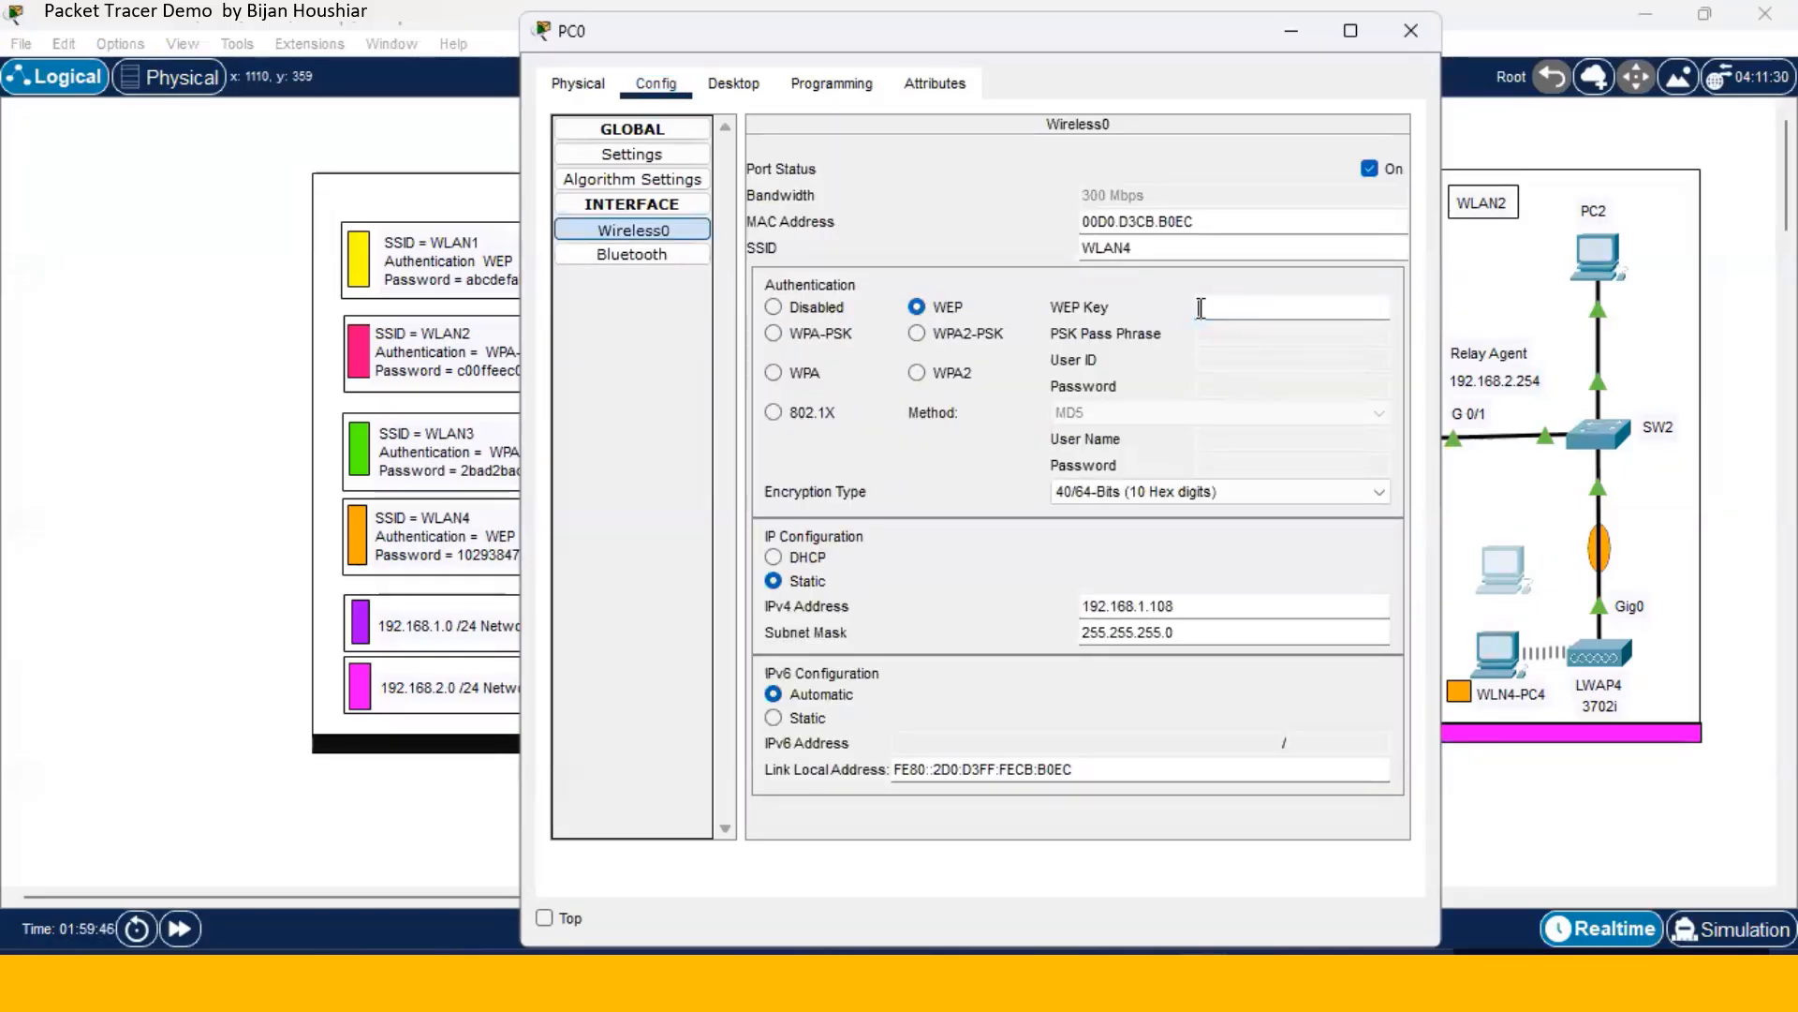
{"action": "type", "text": "1029"}
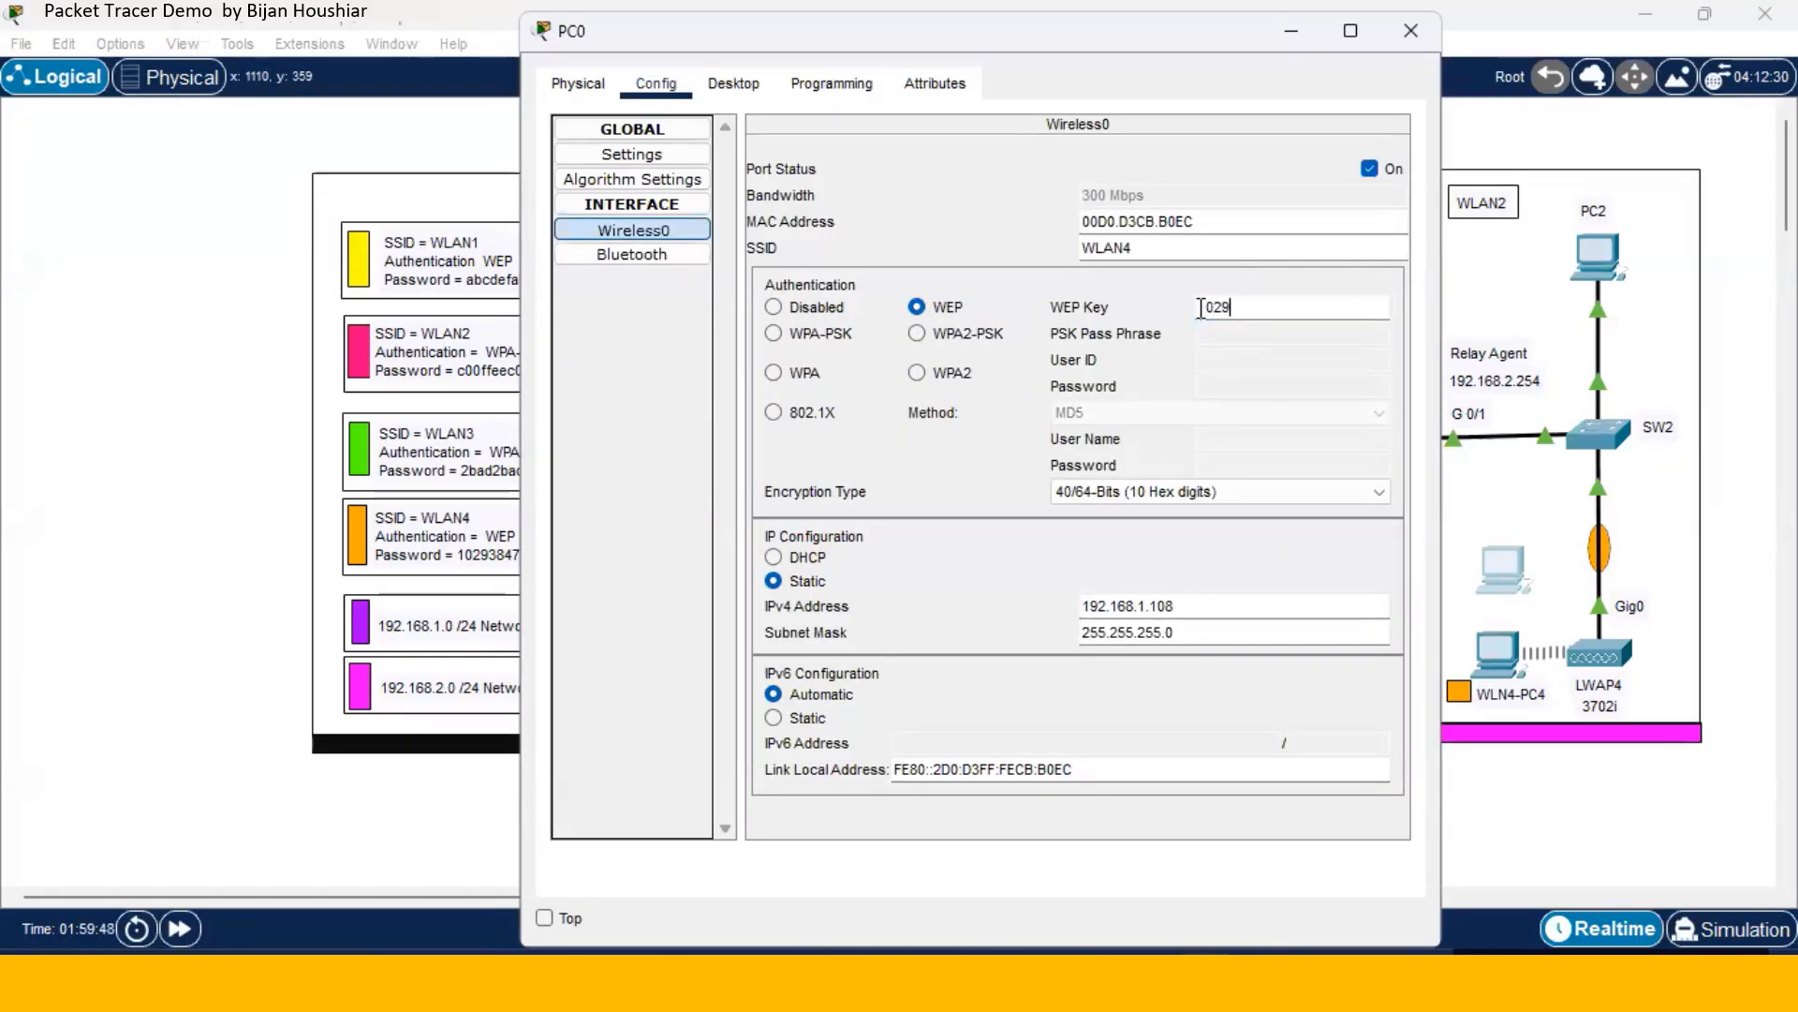
{"action": "type", "text": "384756"}
{"action": "left_click", "coordinate": [1411, 30]}
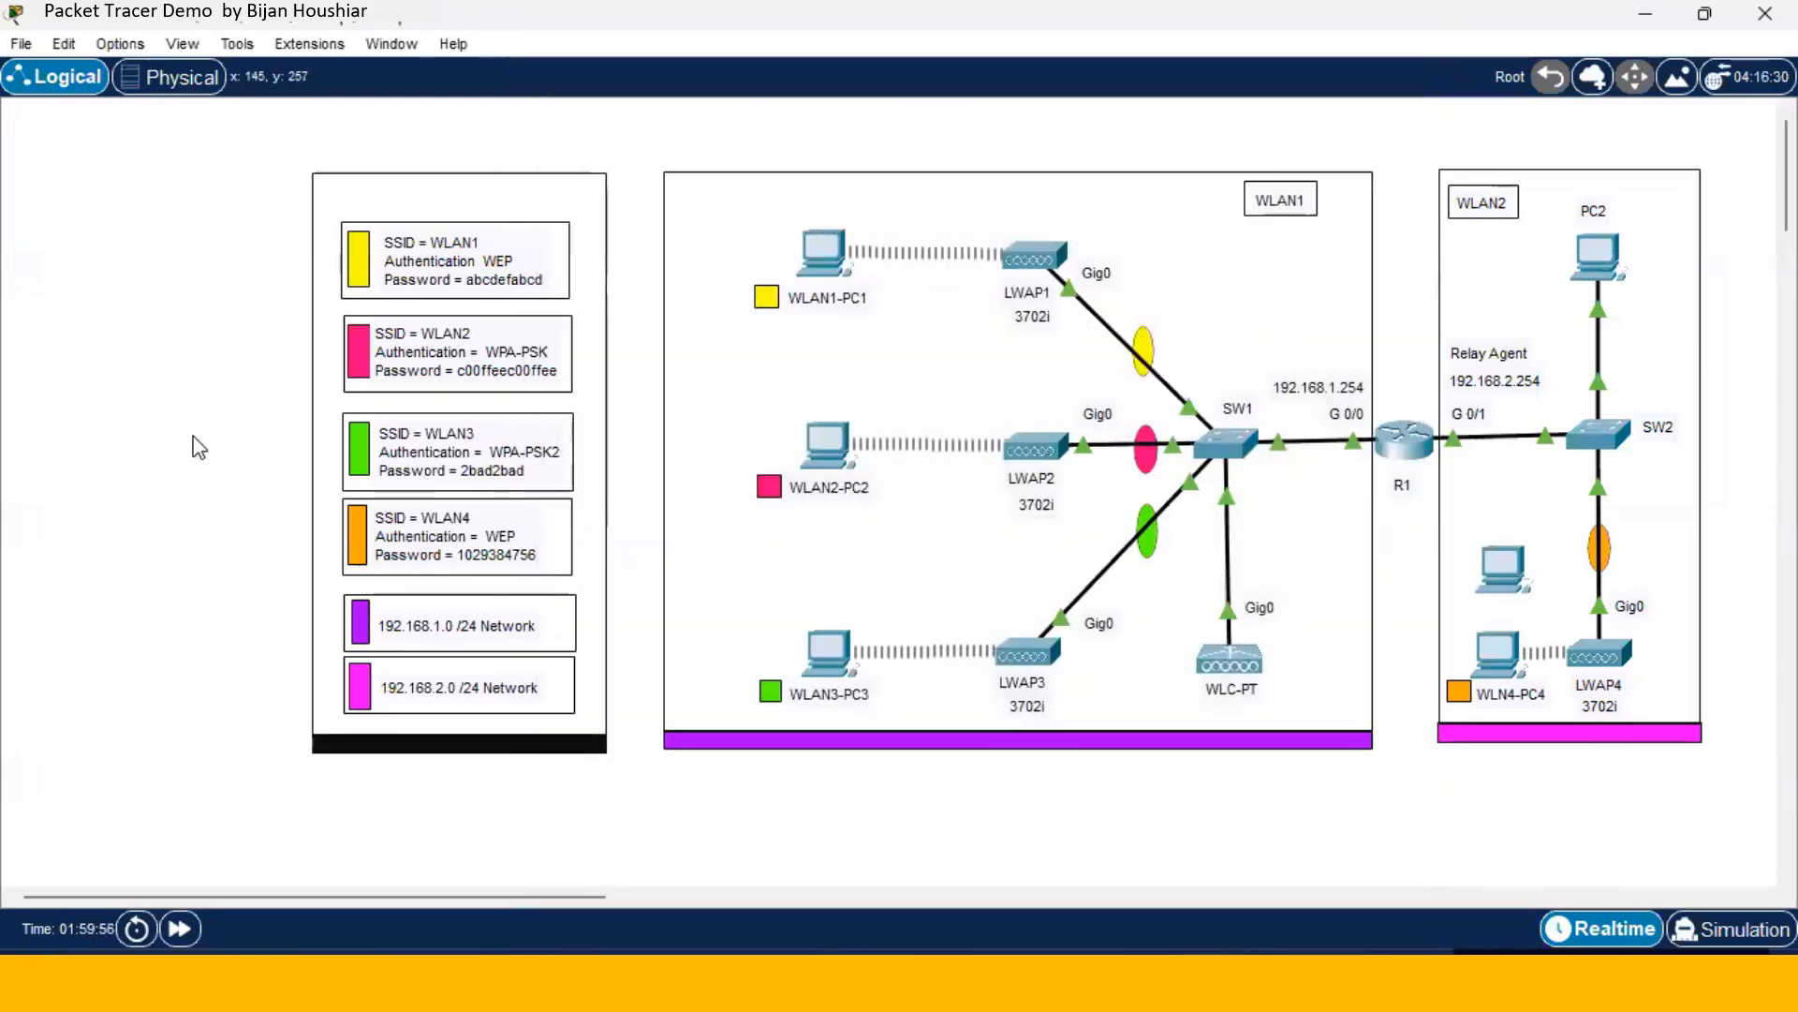
- Switch PC0's IP Configuration to DHCP, leasing 192.168.2.201 with gateway 192.168.2.254
{"action": "left_click", "coordinate": [1503, 571]}
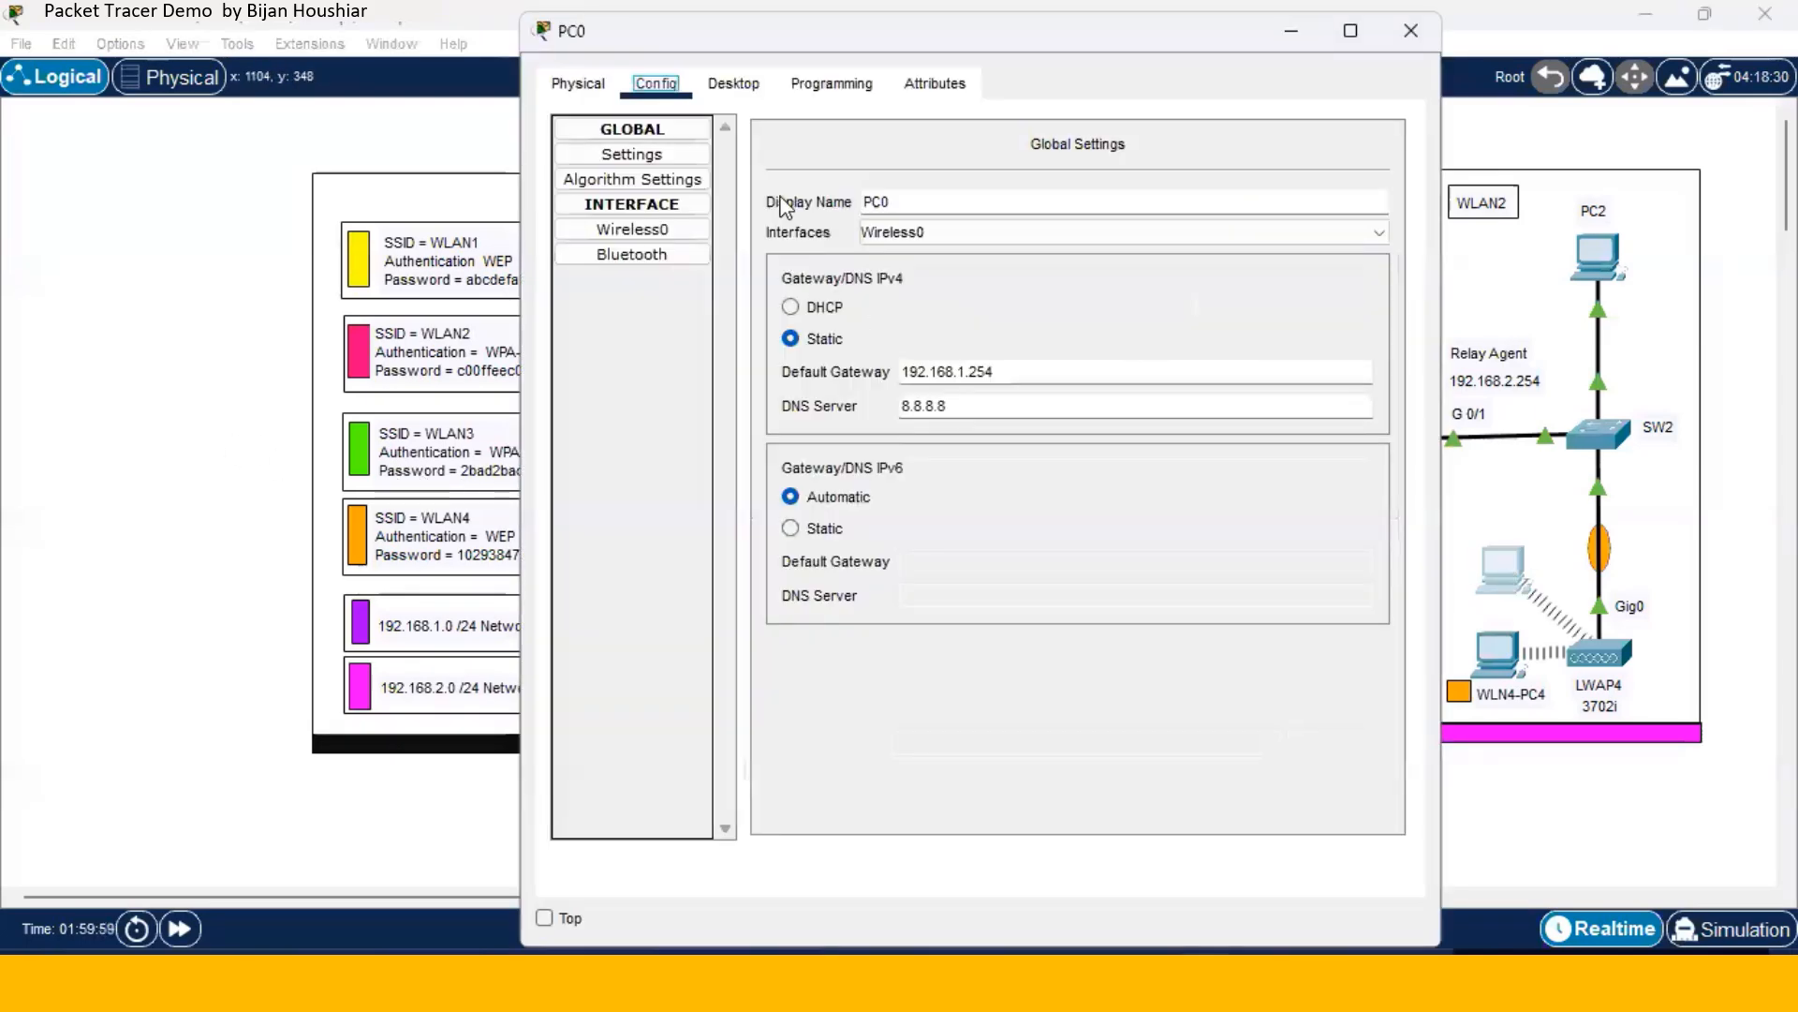
{"action": "left_click", "coordinate": [733, 83]}
{"action": "left_click", "coordinate": [667, 206]}
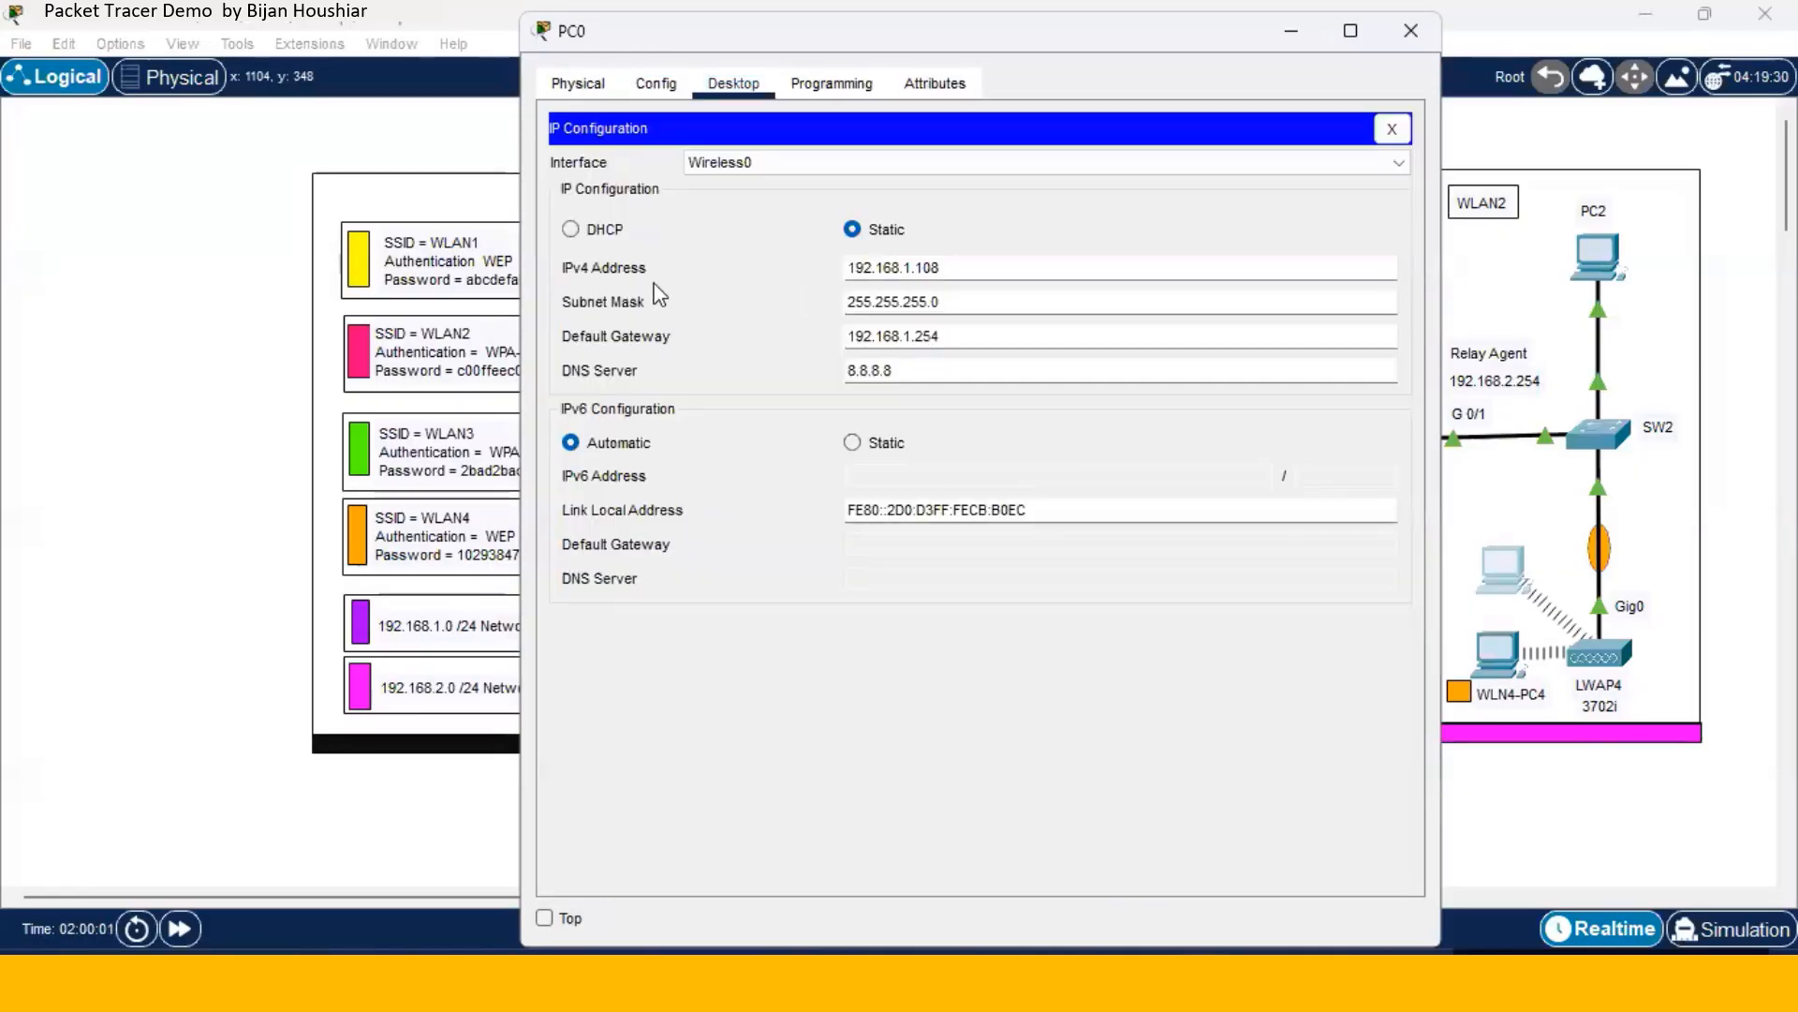
{"action": "left_click", "coordinate": [569, 230]}
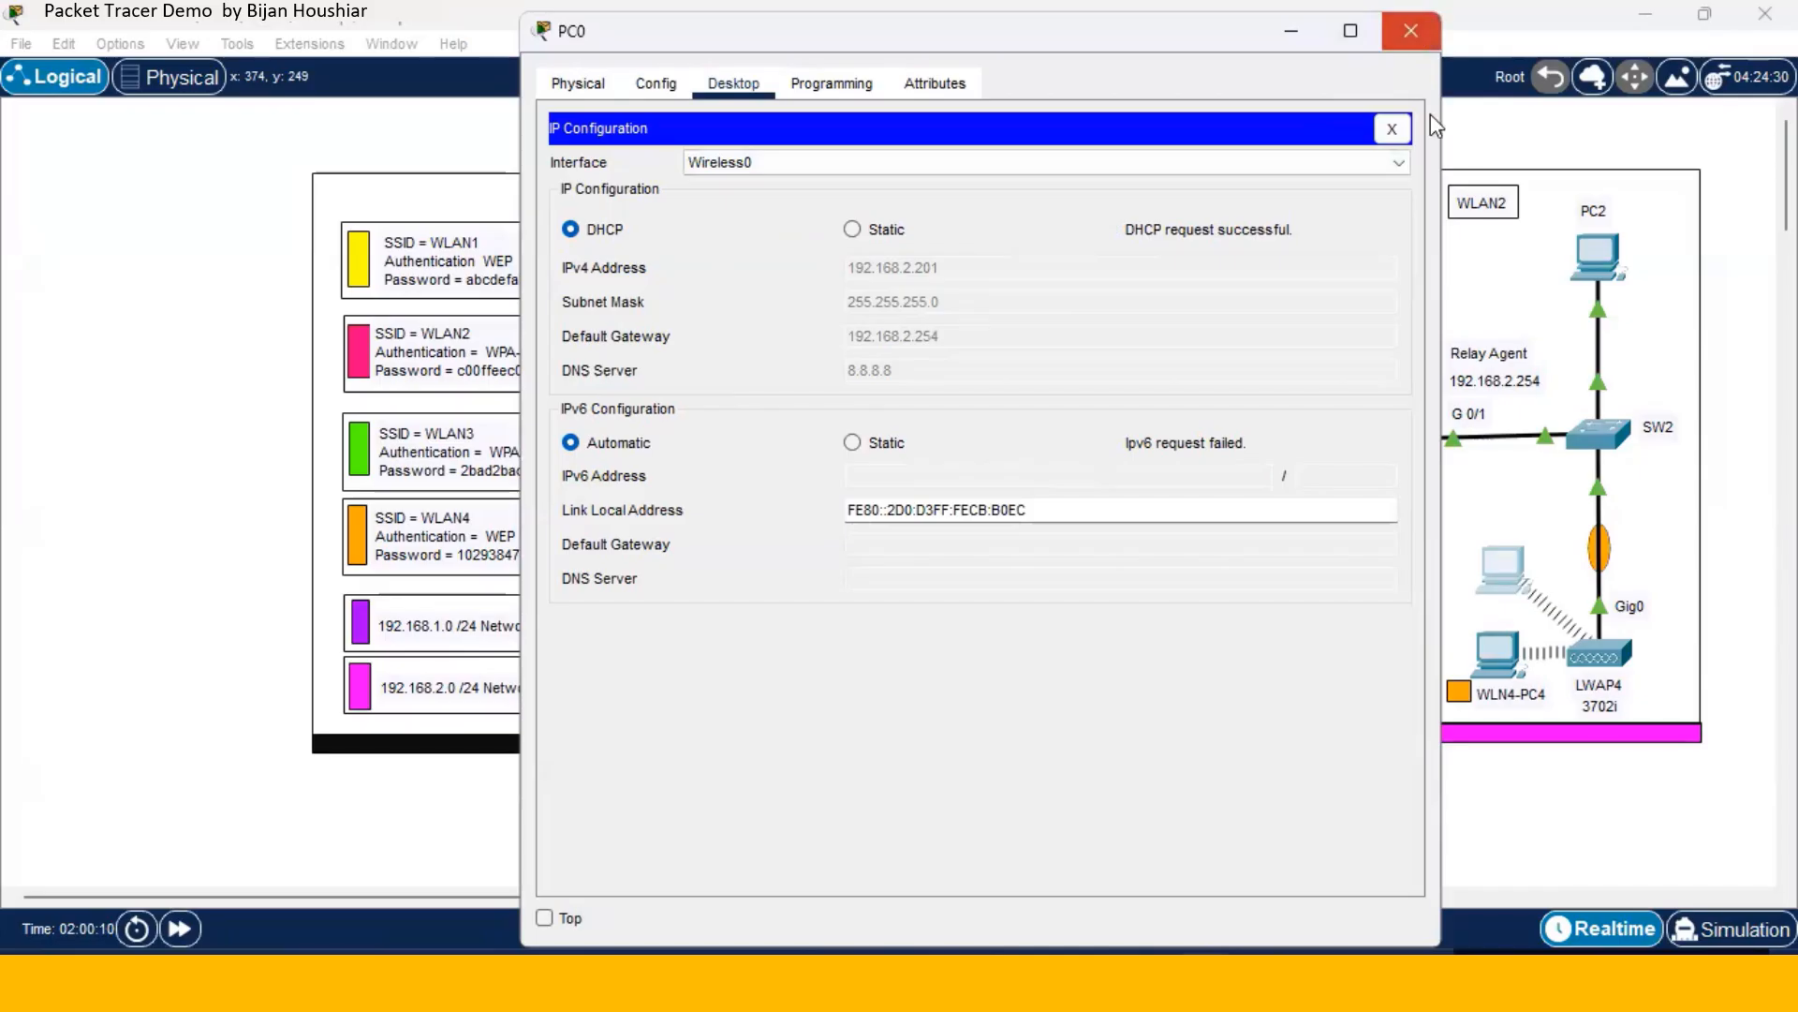
{"action": "left_click", "coordinate": [1413, 32]}
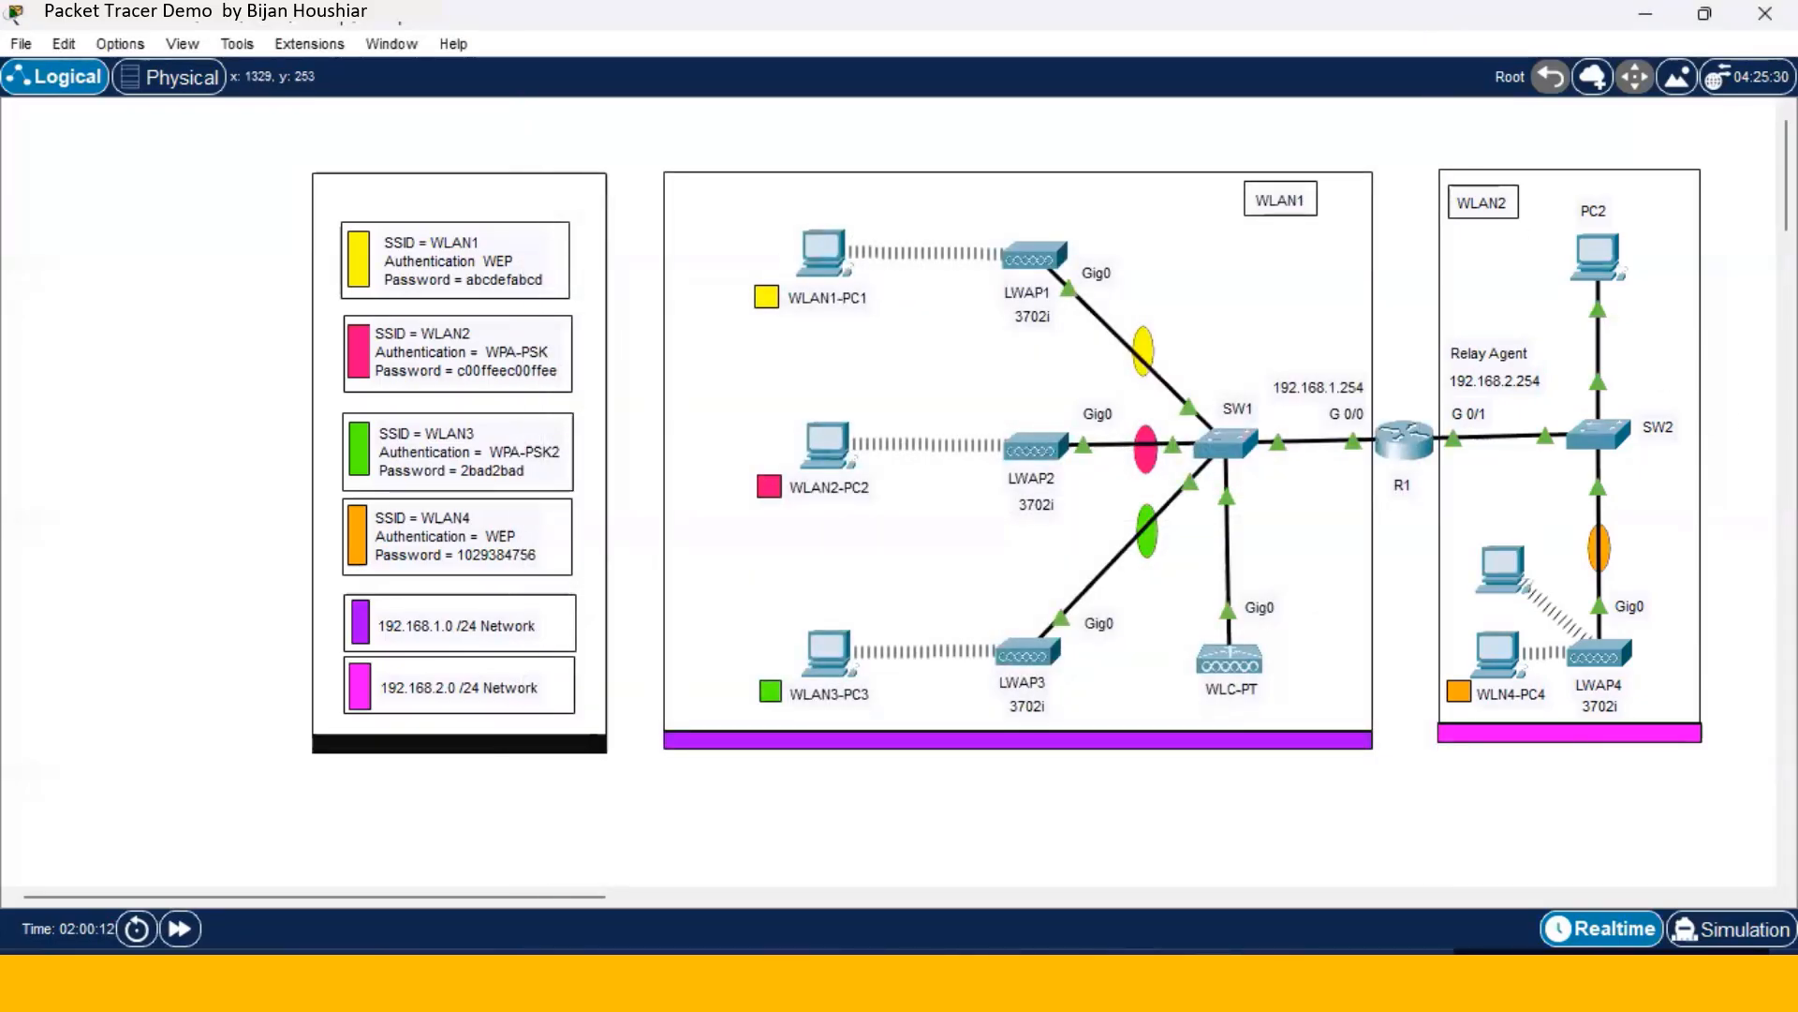